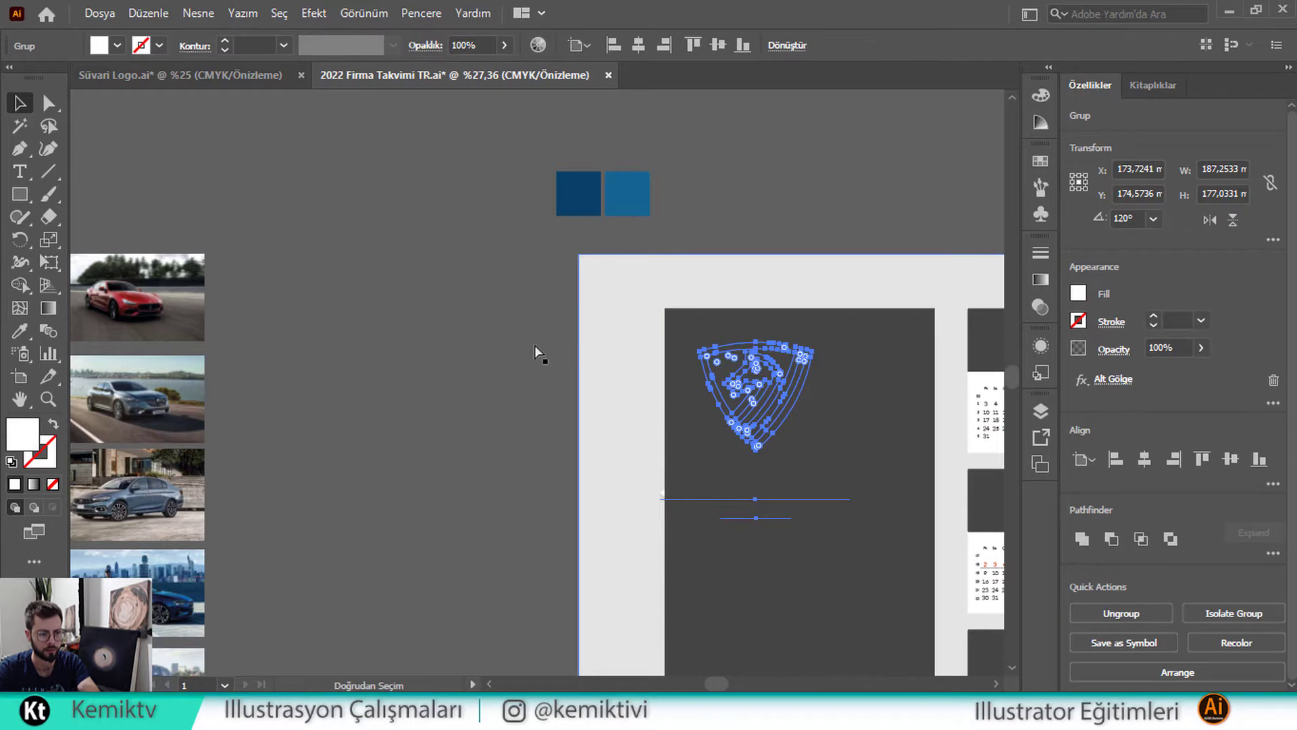
Undo the logo's last move and bring the Süvari logo to the front
key(ctrl+z)
right_click(402, 190)
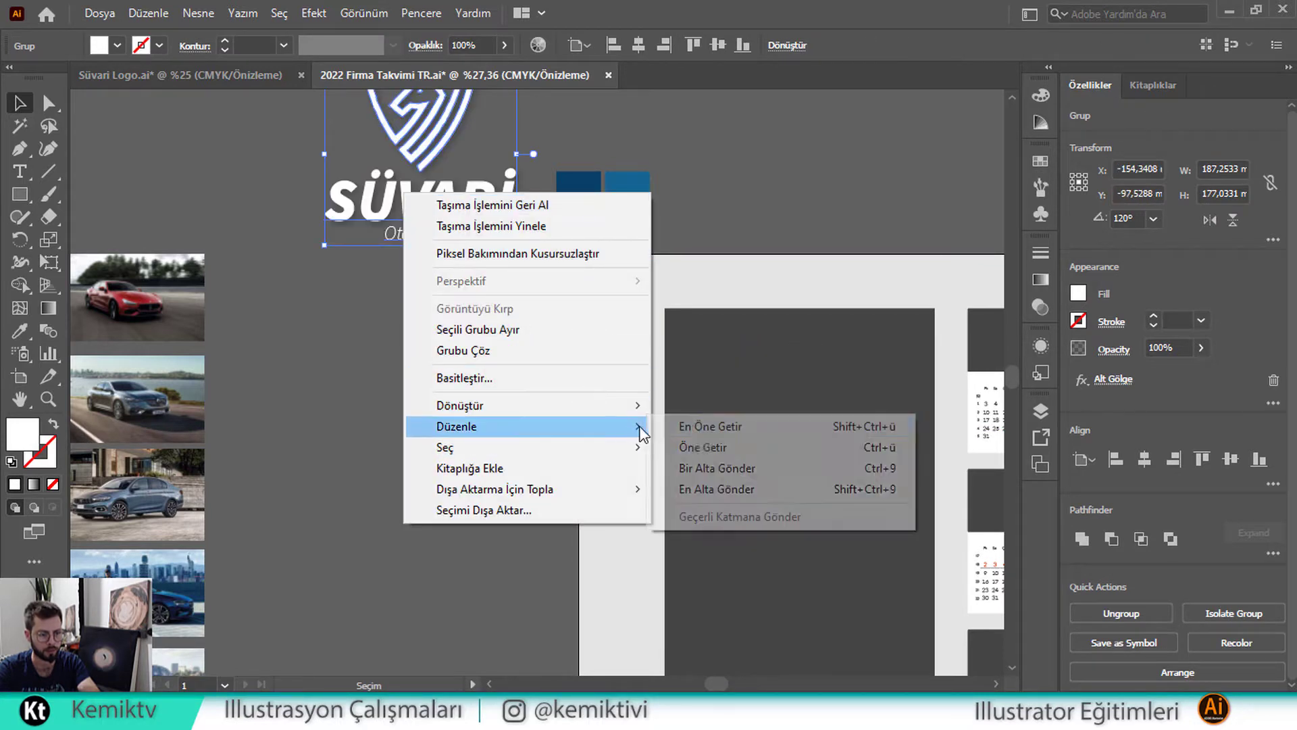
click(667, 426)
click(437, 380)
Move the Süvari logo onto the dark cover panel and scale it down to fit
drag(474, 408, 315, 498)
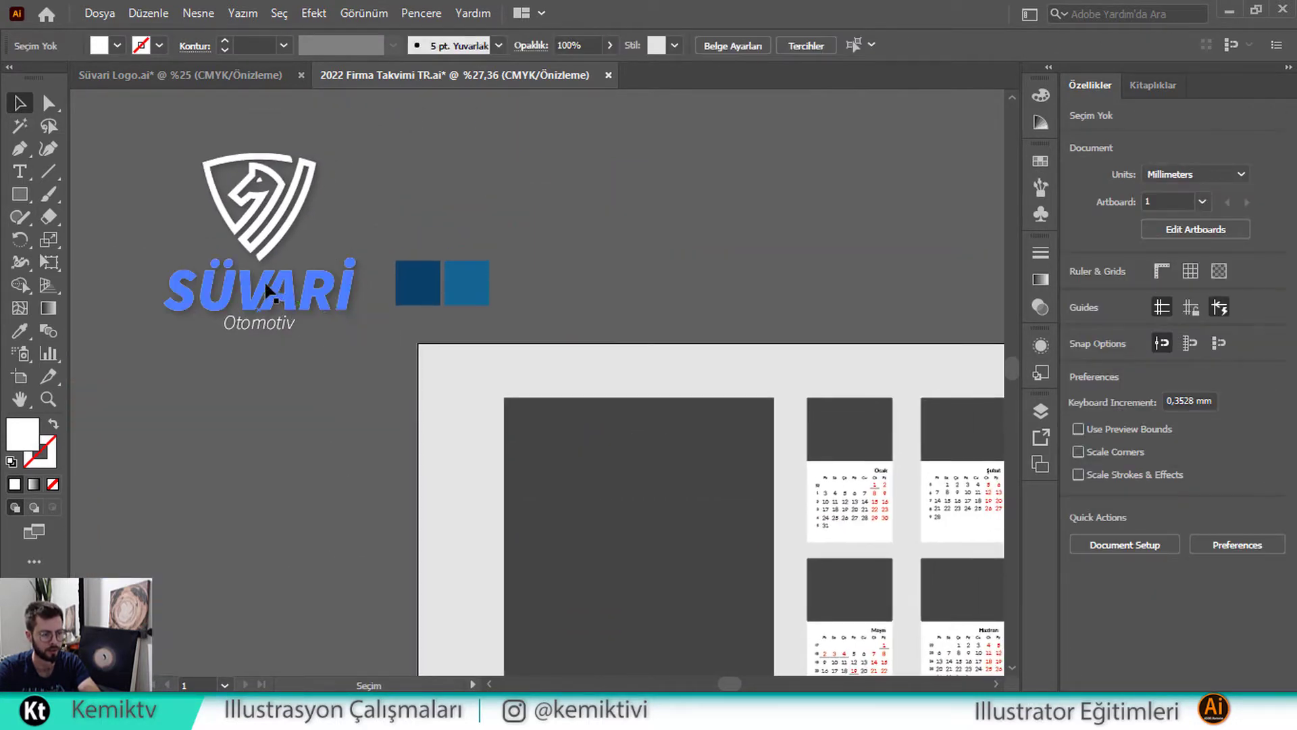
drag(309, 292, 600, 394)
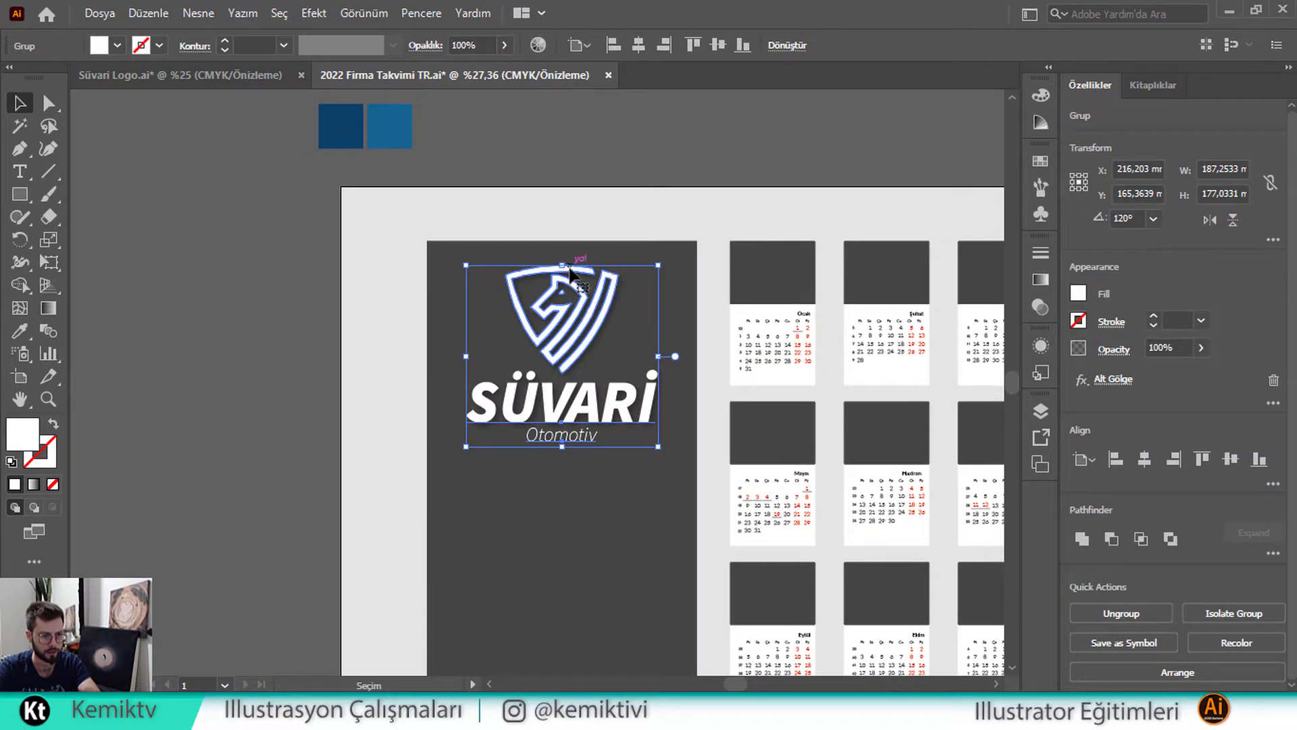
drag(571, 272, 582, 309)
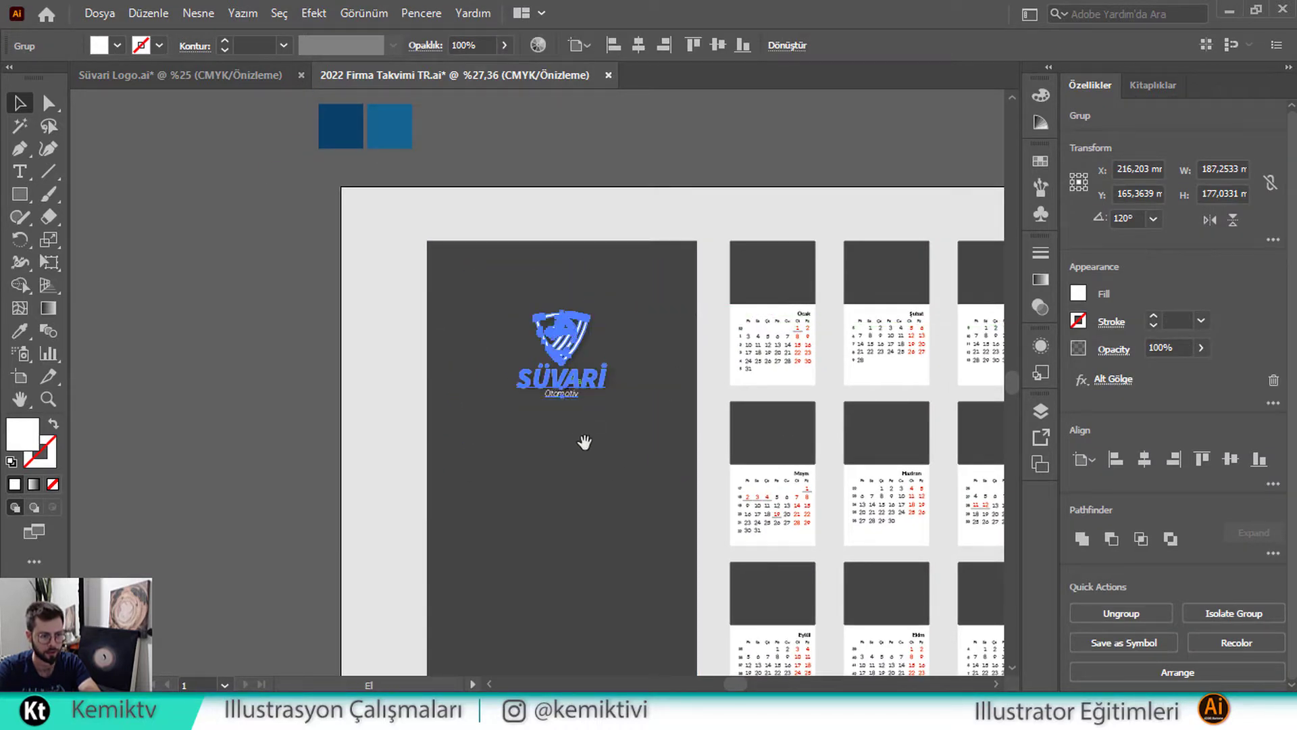
drag(583, 443, 464, 368)
Fill the cover panel with the dark blue swatch colour using the Eyedropper
click(196, 322)
drag(146, 346, 279, 483)
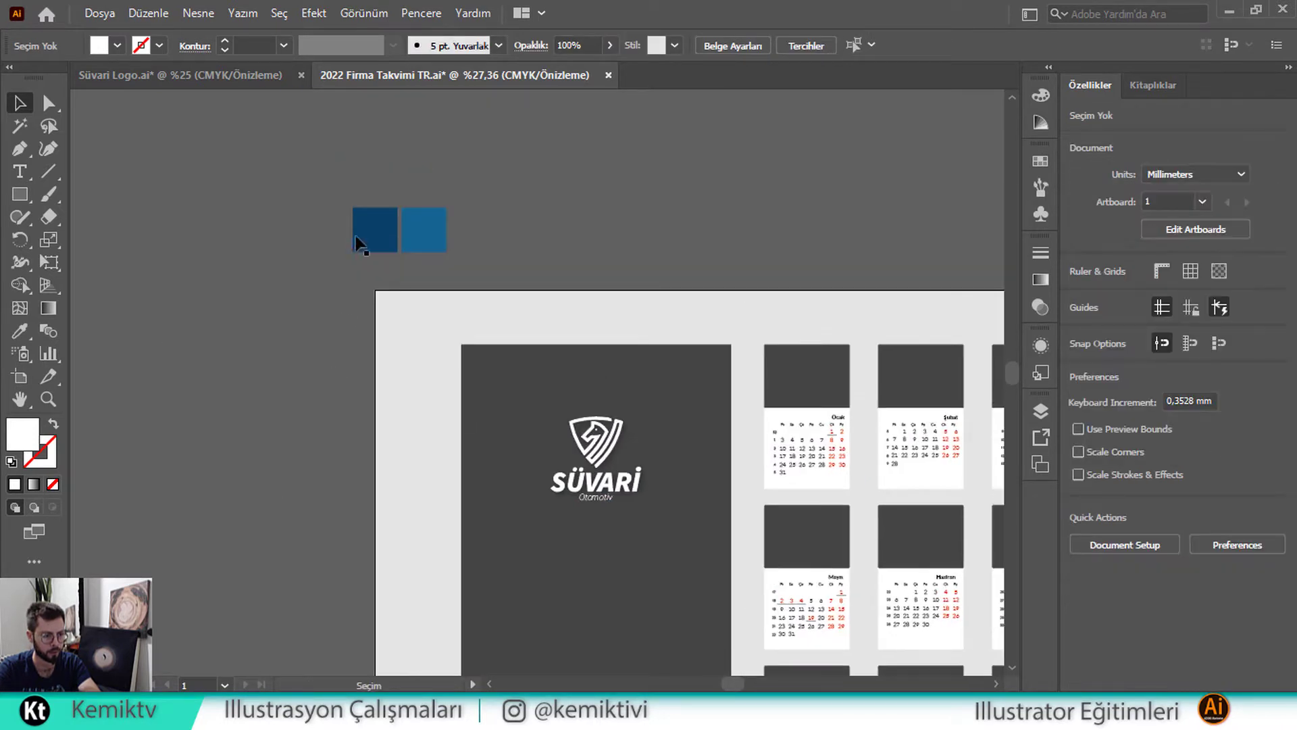
click(639, 442)
click(20, 331)
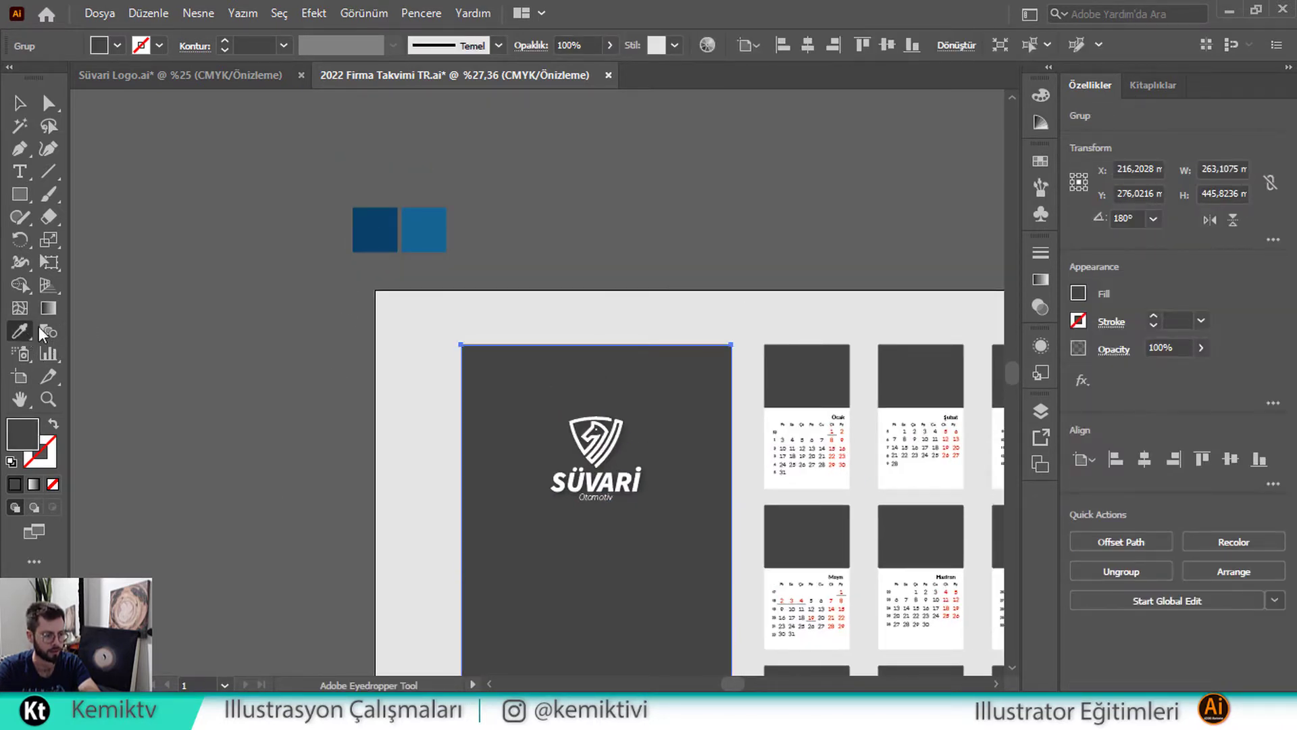
click(376, 233)
click(18, 102)
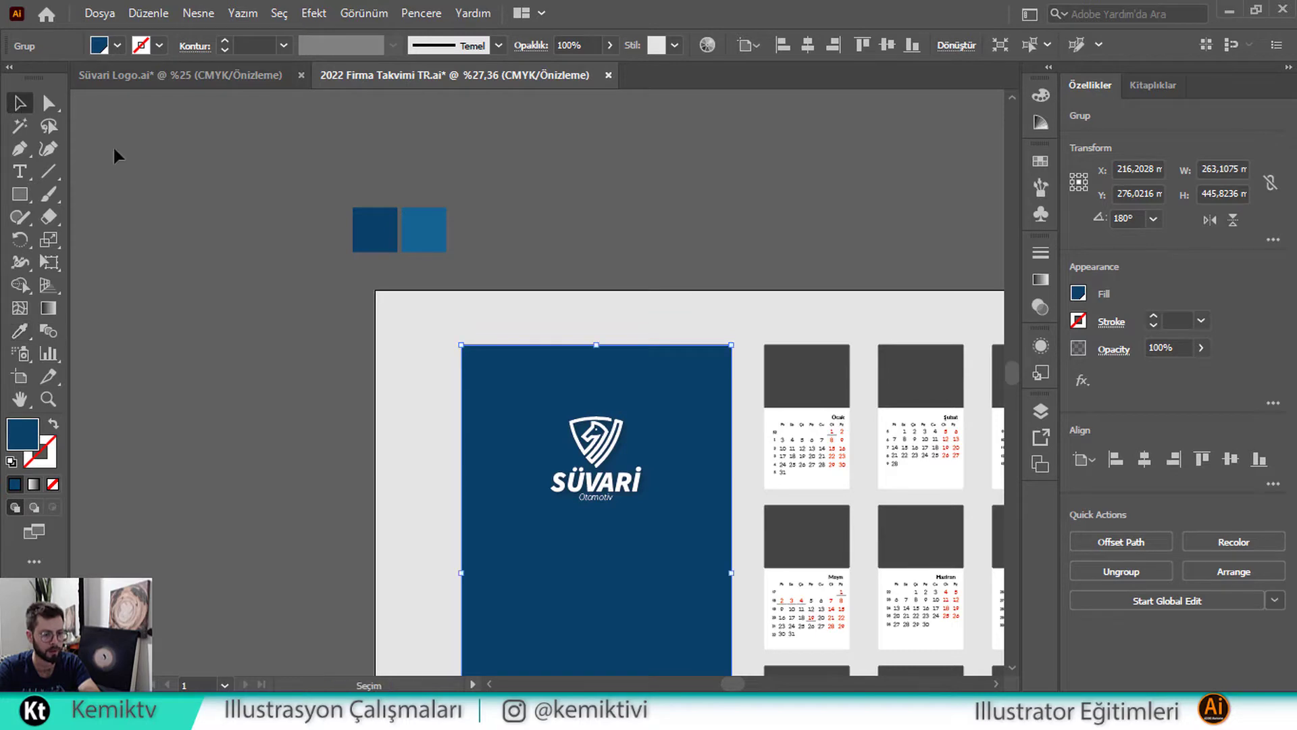
click(273, 225)
Scroll around the artboard to check the month calendars and return to the cover
scroll(366, 288, down, 1)
scroll(369, 287, down, 5)
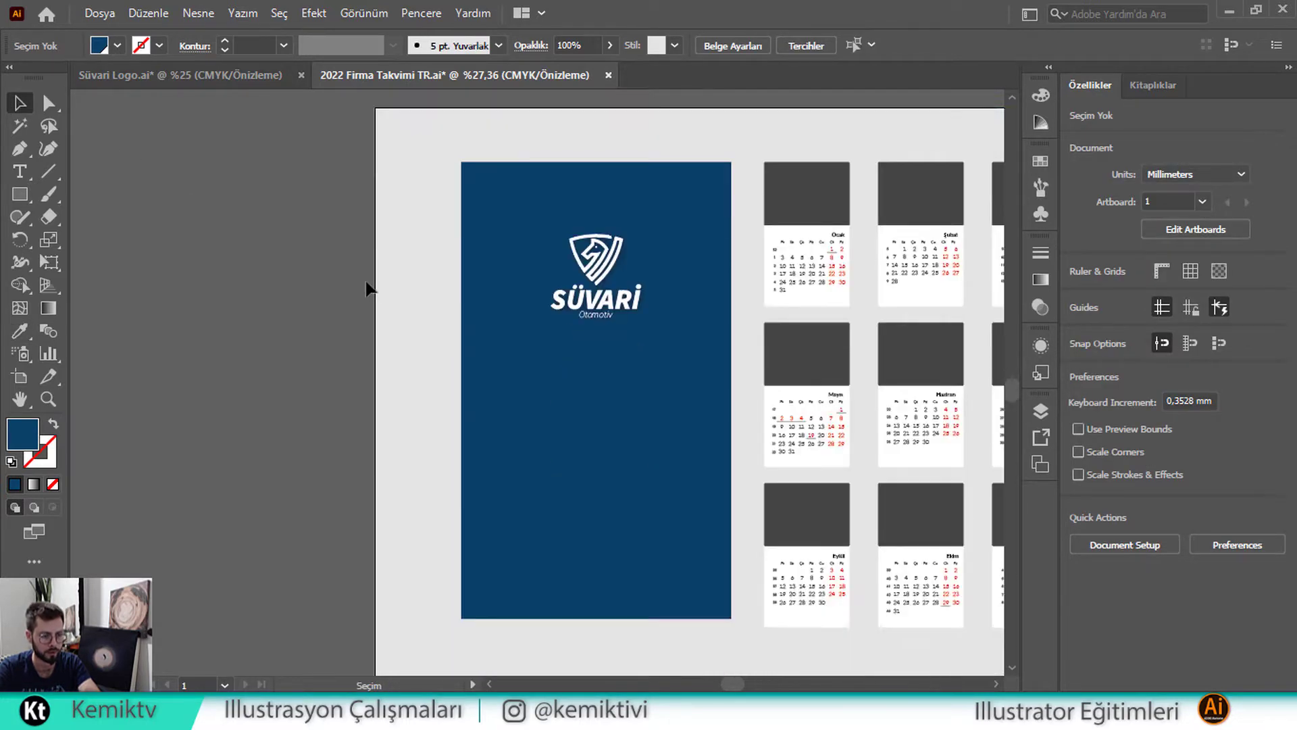
scroll(588, 376, right, 3)
scroll(618, 386, up, 3)
scroll(498, 450, up, 3)
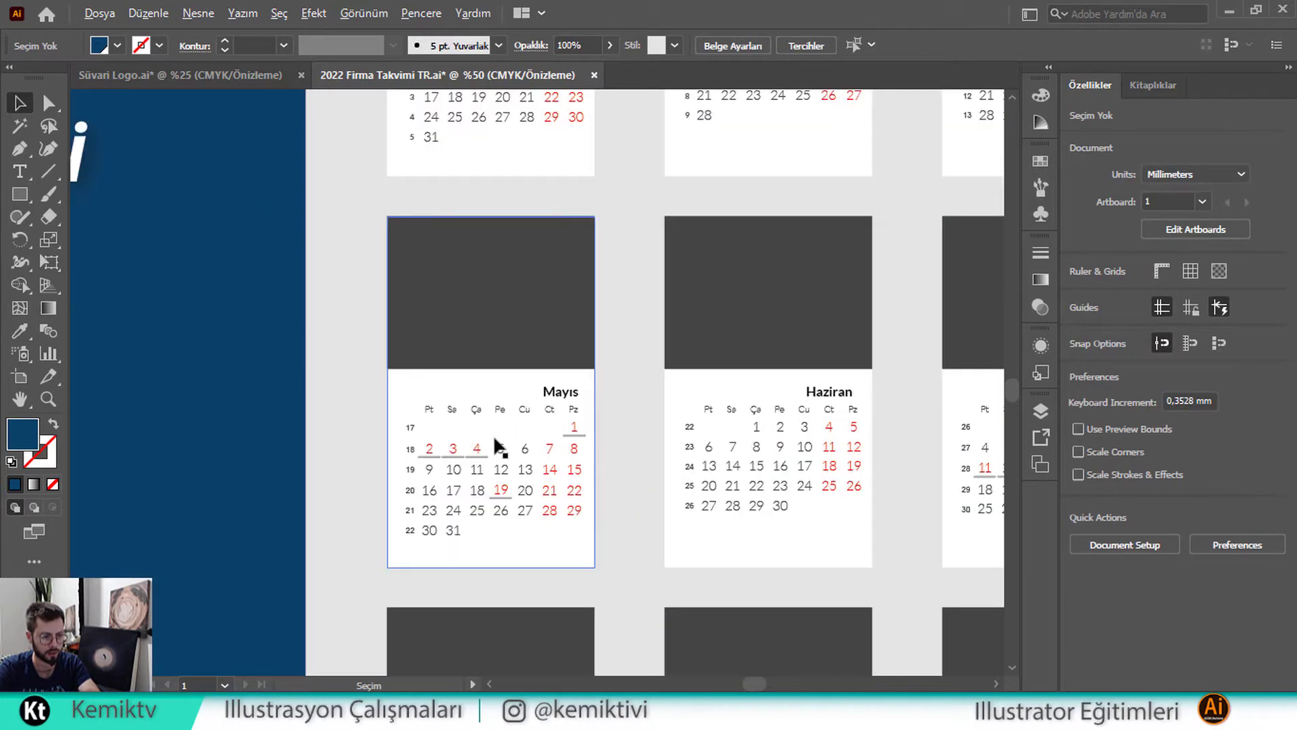
scroll(418, 433, right, 10)
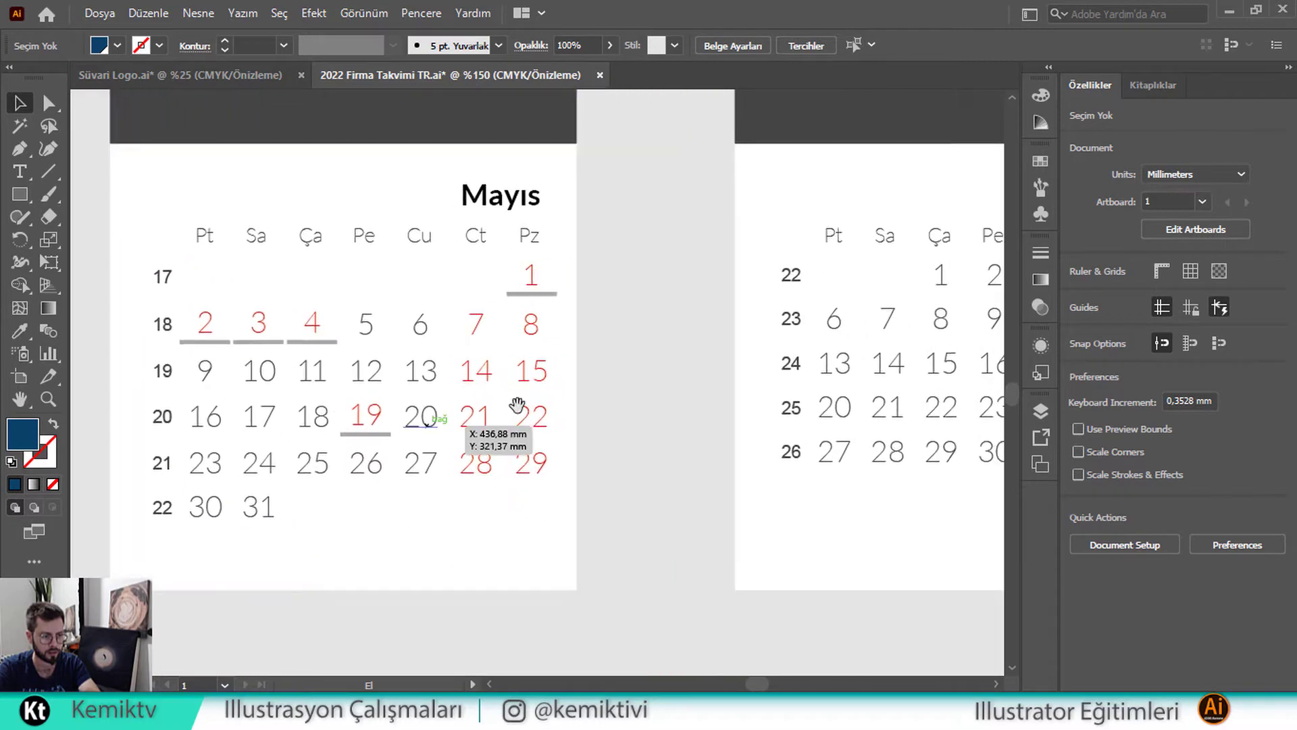
scroll(581, 424, right, 10)
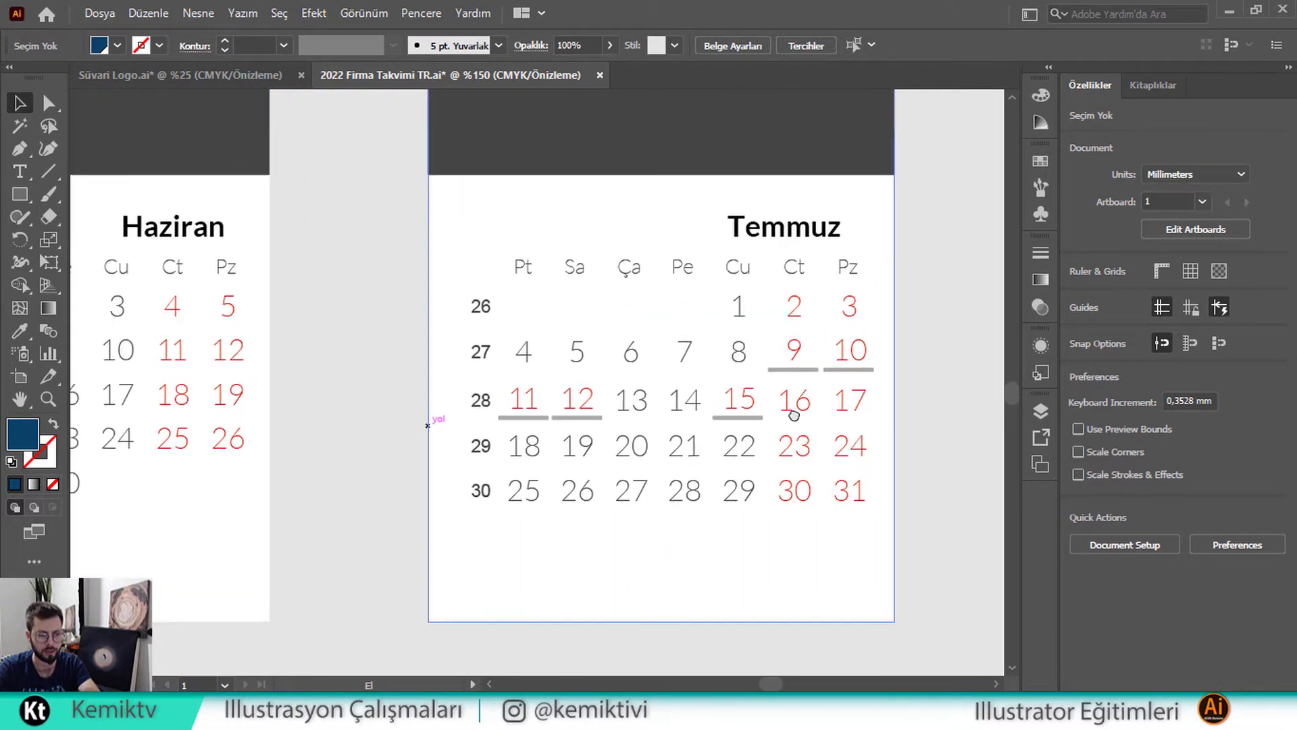
scroll(683, 393, down, 3)
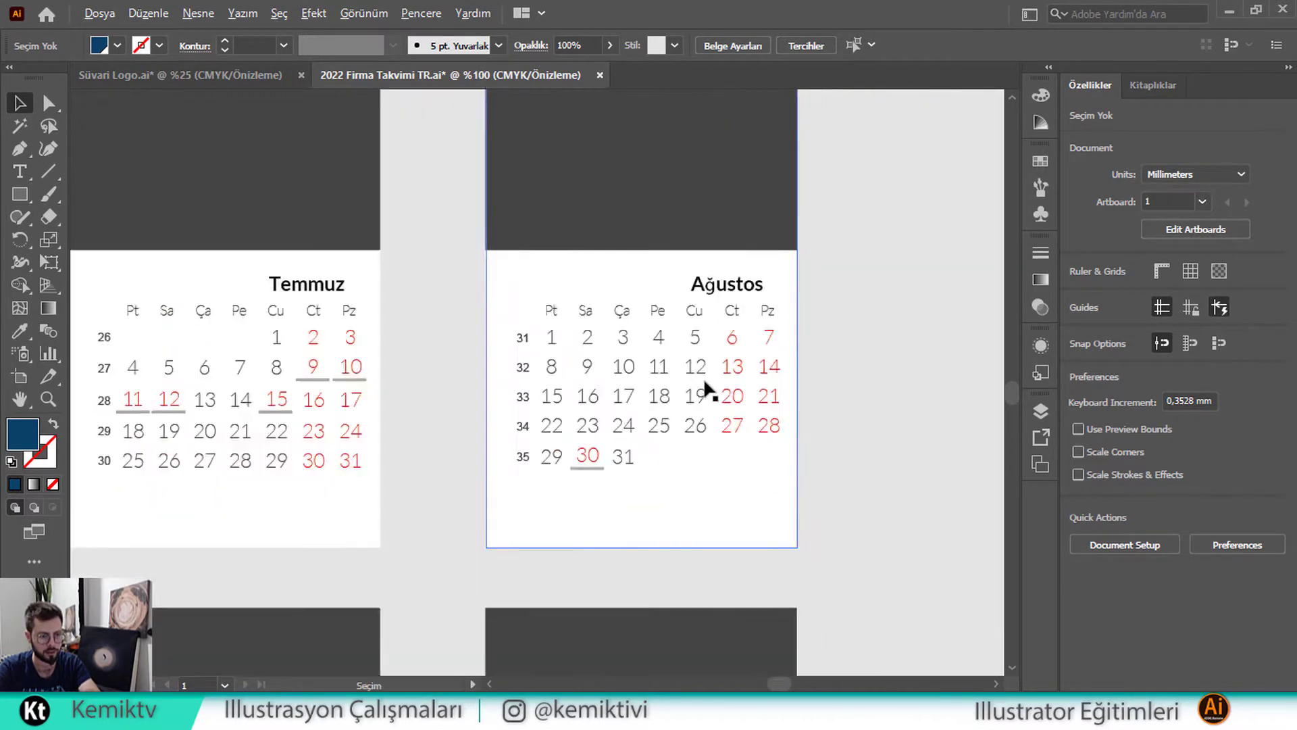
scroll(399, 280, up, 5)
scroll(793, 428, left, 15)
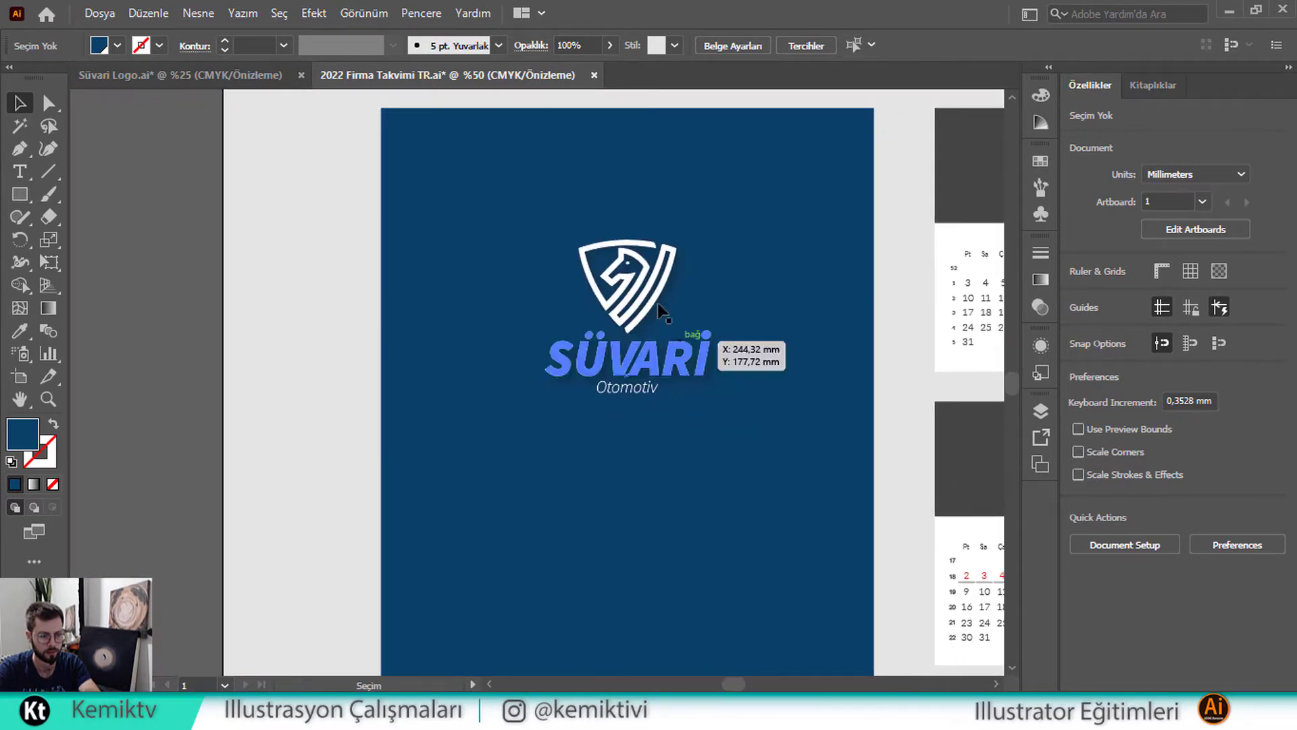
Reposition the logo and enlarge it to about 127 × 120 mm
drag(661, 311, 667, 271)
drag(628, 400, 635, 468)
scroll(501, 341, down, 1)
scroll(501, 342, down, 2)
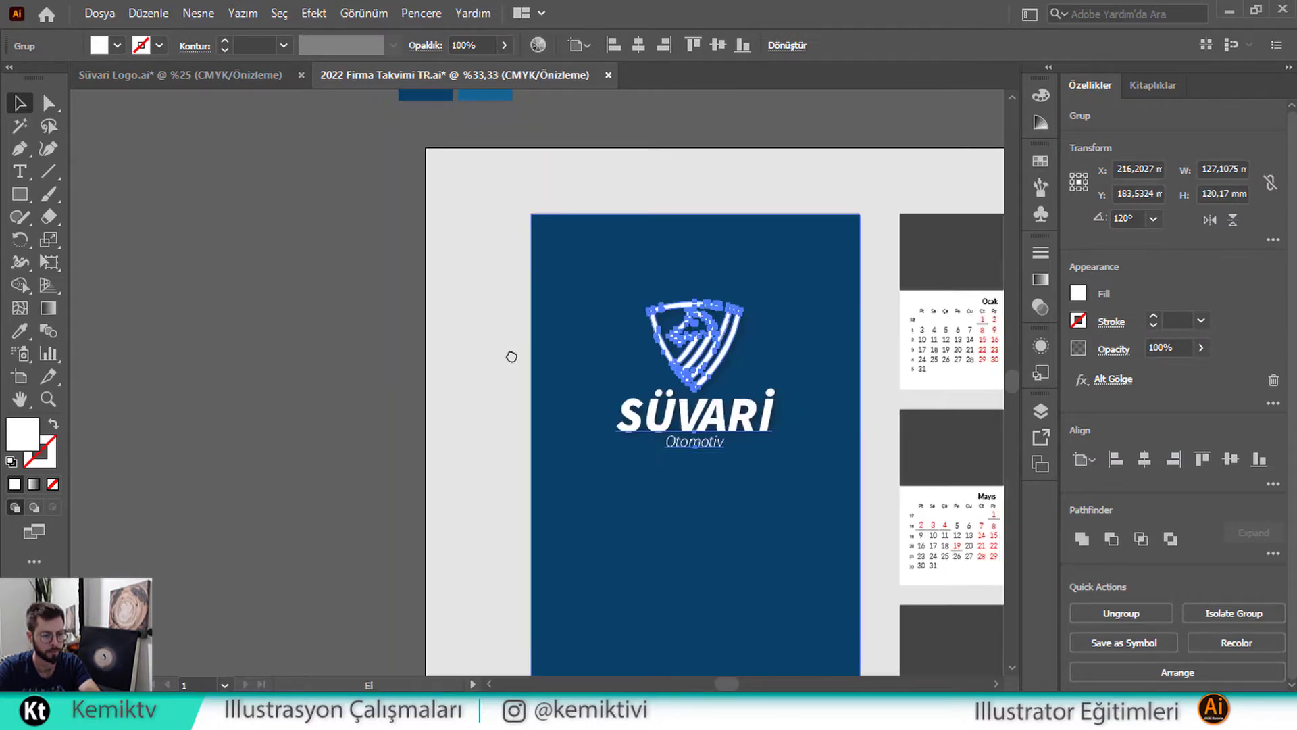
Scale the logo up to about 140.5 × 132.9 mm near the cover's top, then deselect
scroll(513, 356, right, 5)
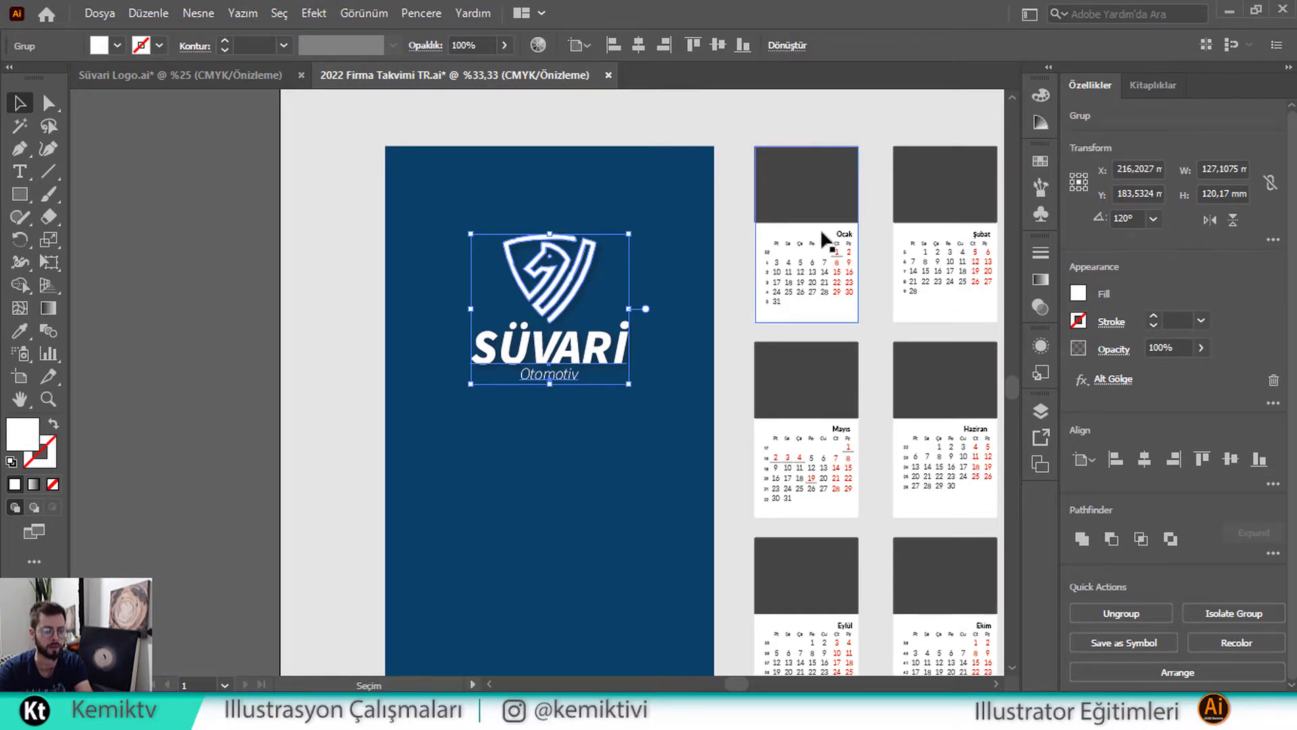
scroll(820, 228, down, 1)
drag(810, 248, 597, 302)
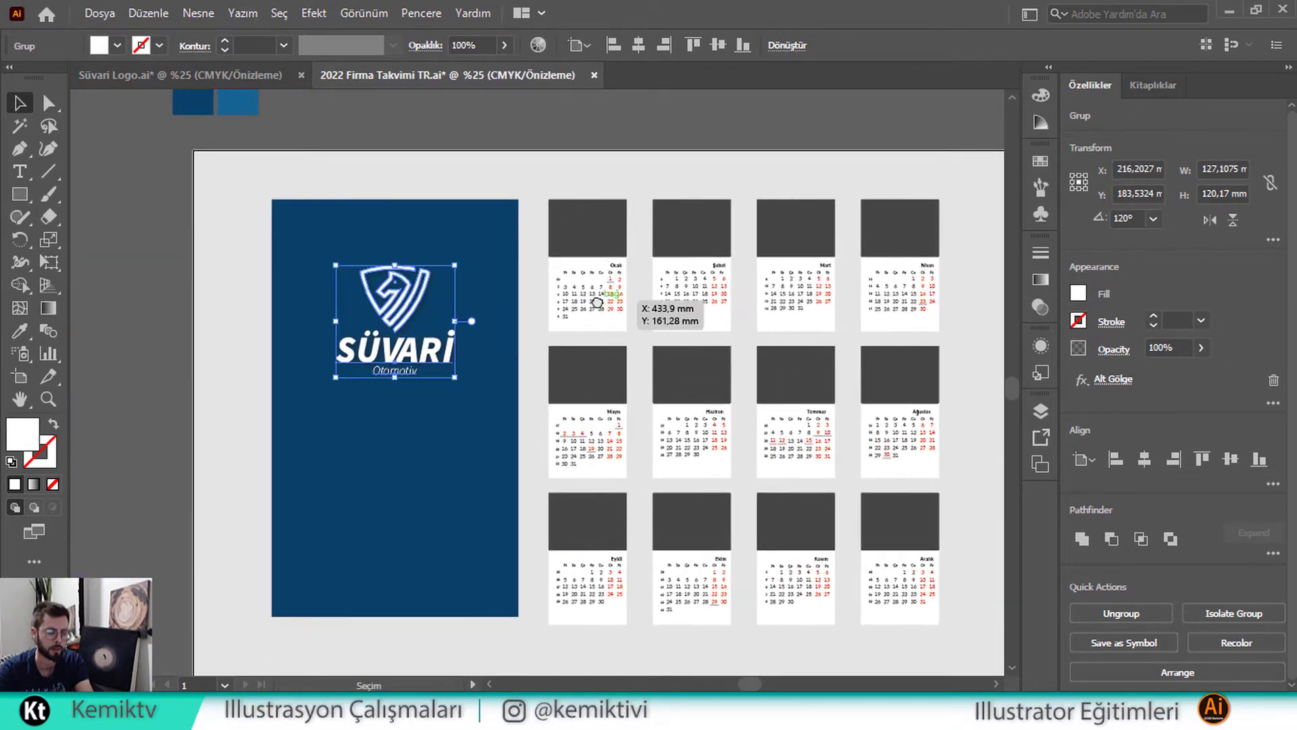
scroll(581, 314, left, 3)
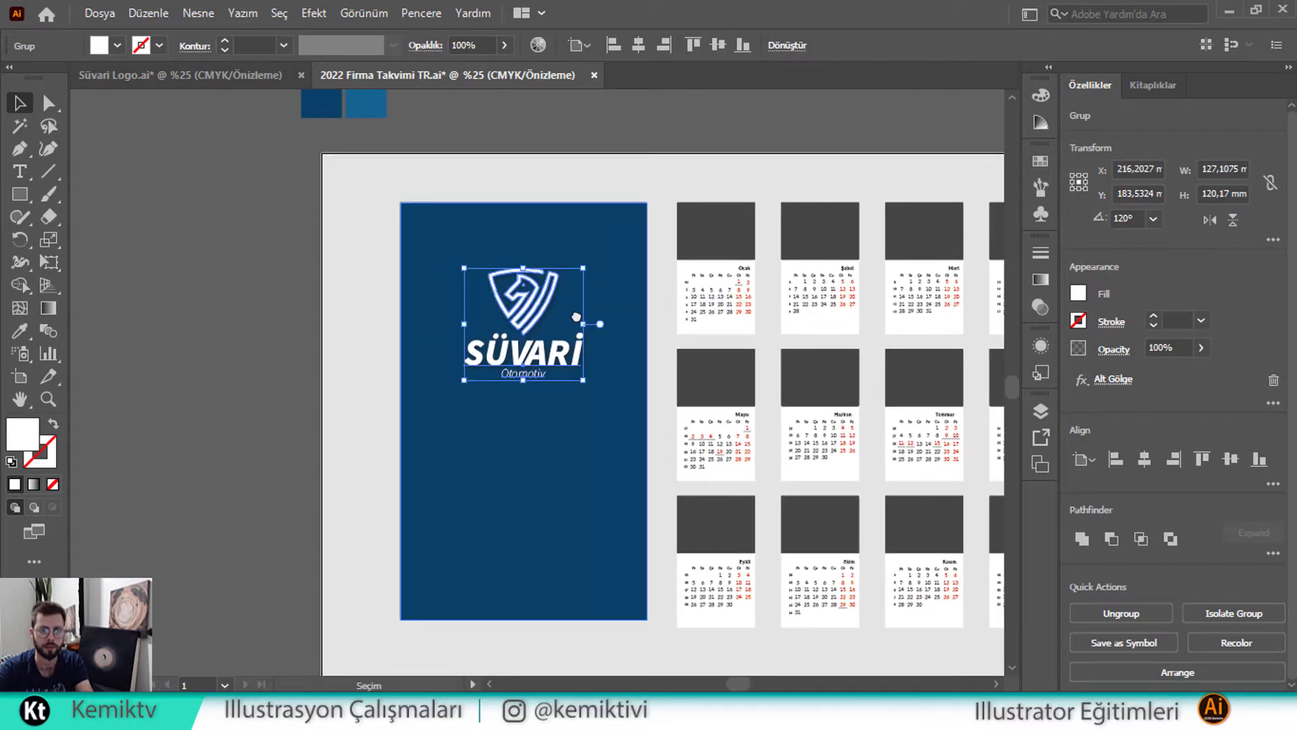
scroll(558, 331, left, 1)
scroll(558, 331, up, 1)
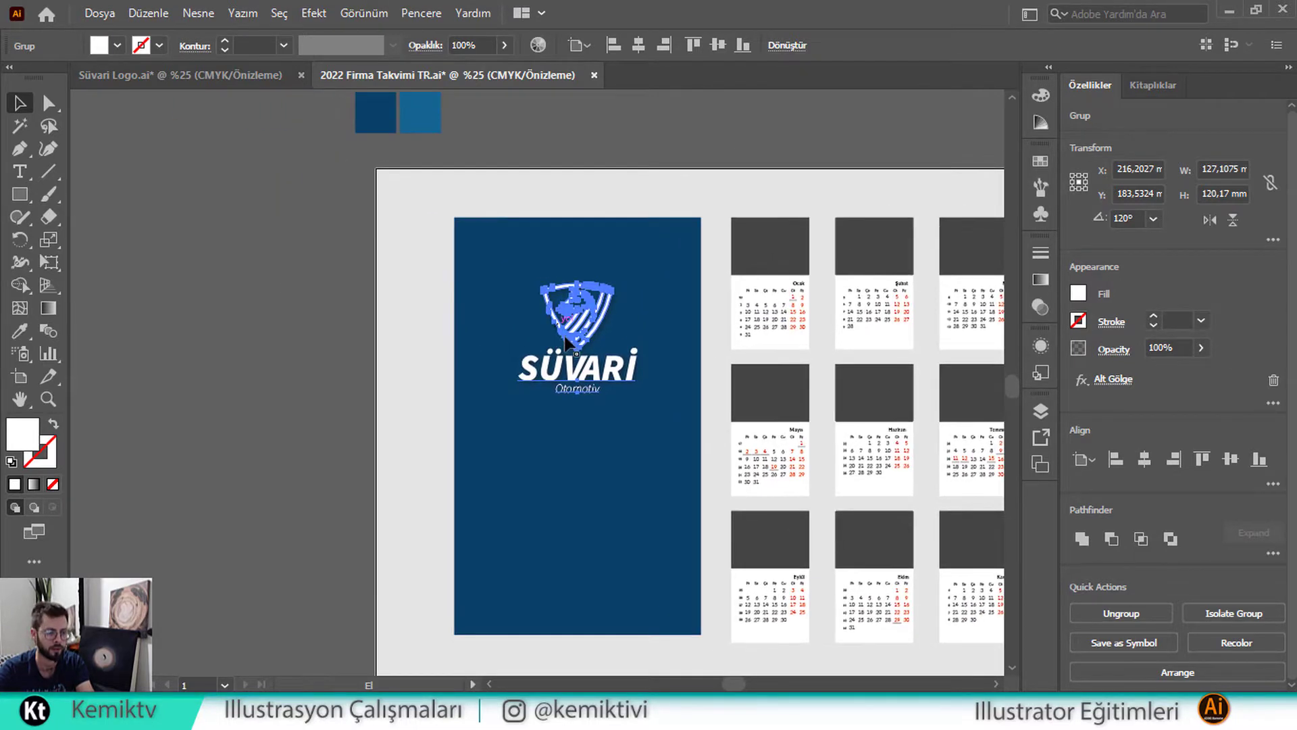
drag(580, 395, 581, 410)
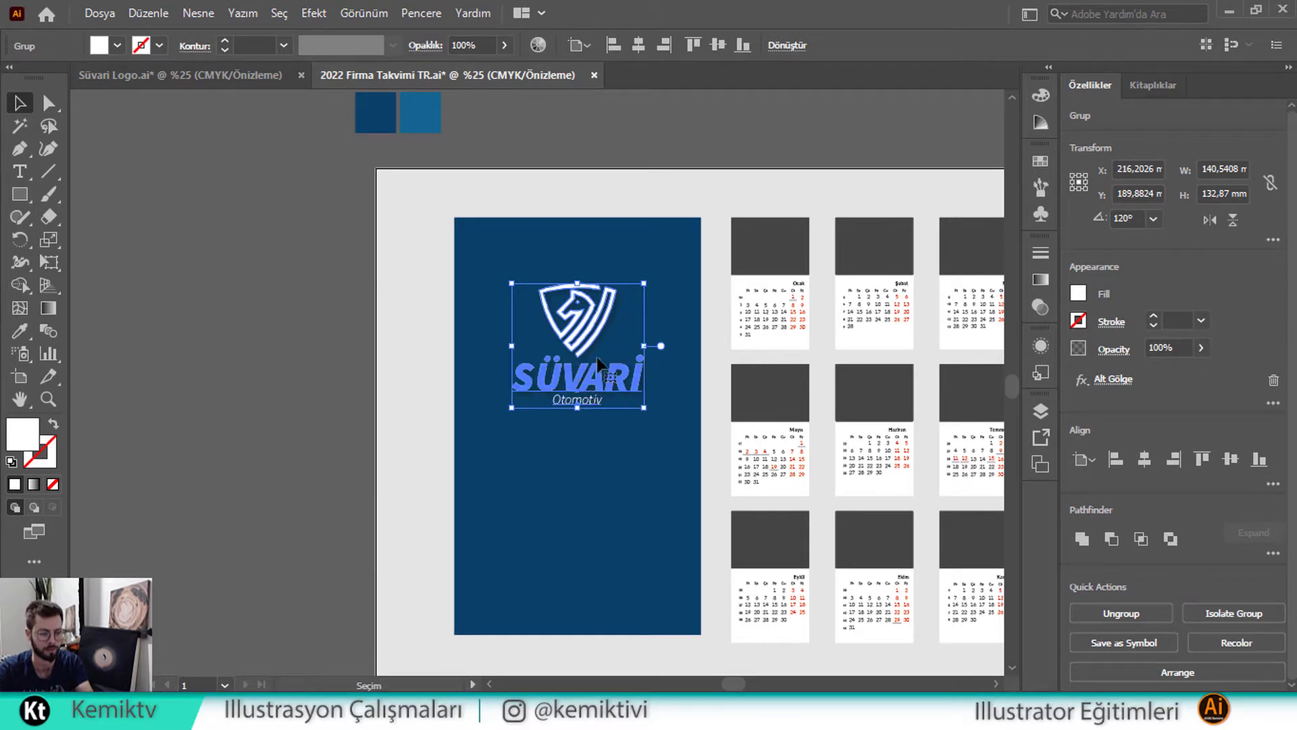
scroll(405, 283, down, 2)
click(297, 237)
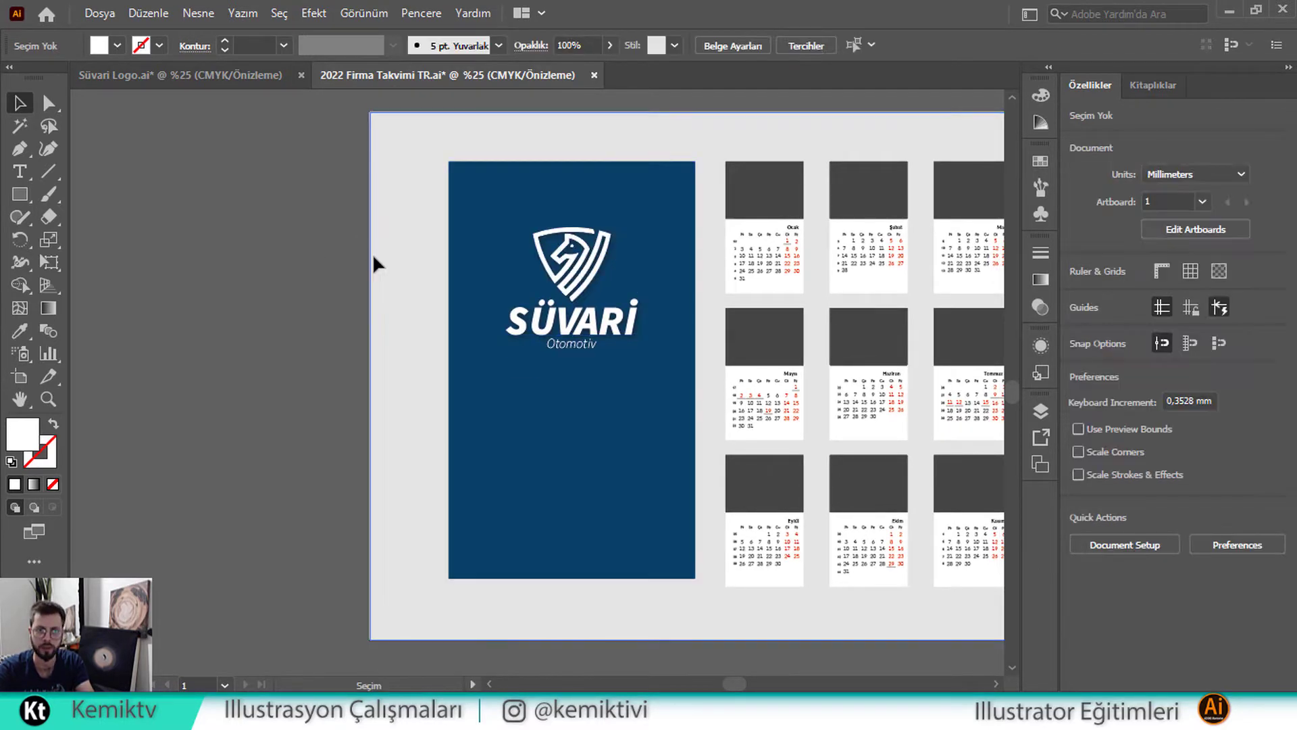
scroll(443, 294, down, 1)
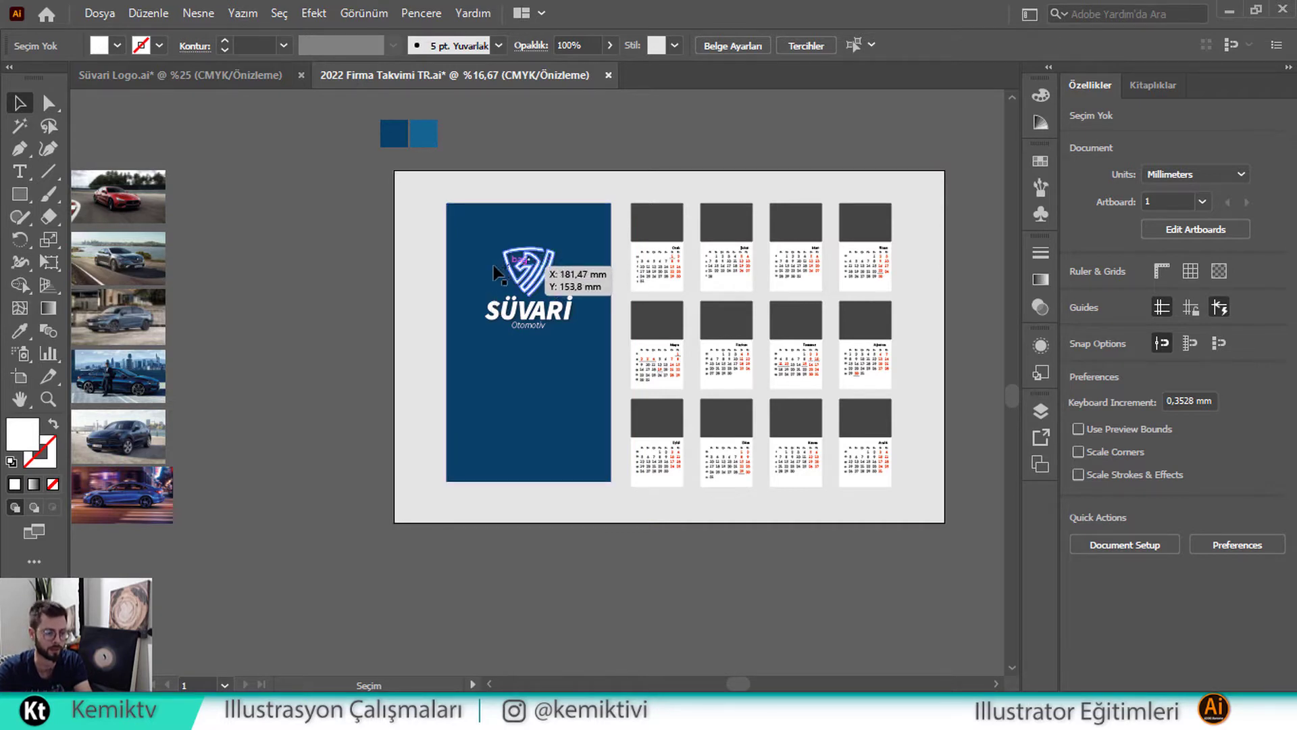
key(space)
drag(468, 268, 511, 280)
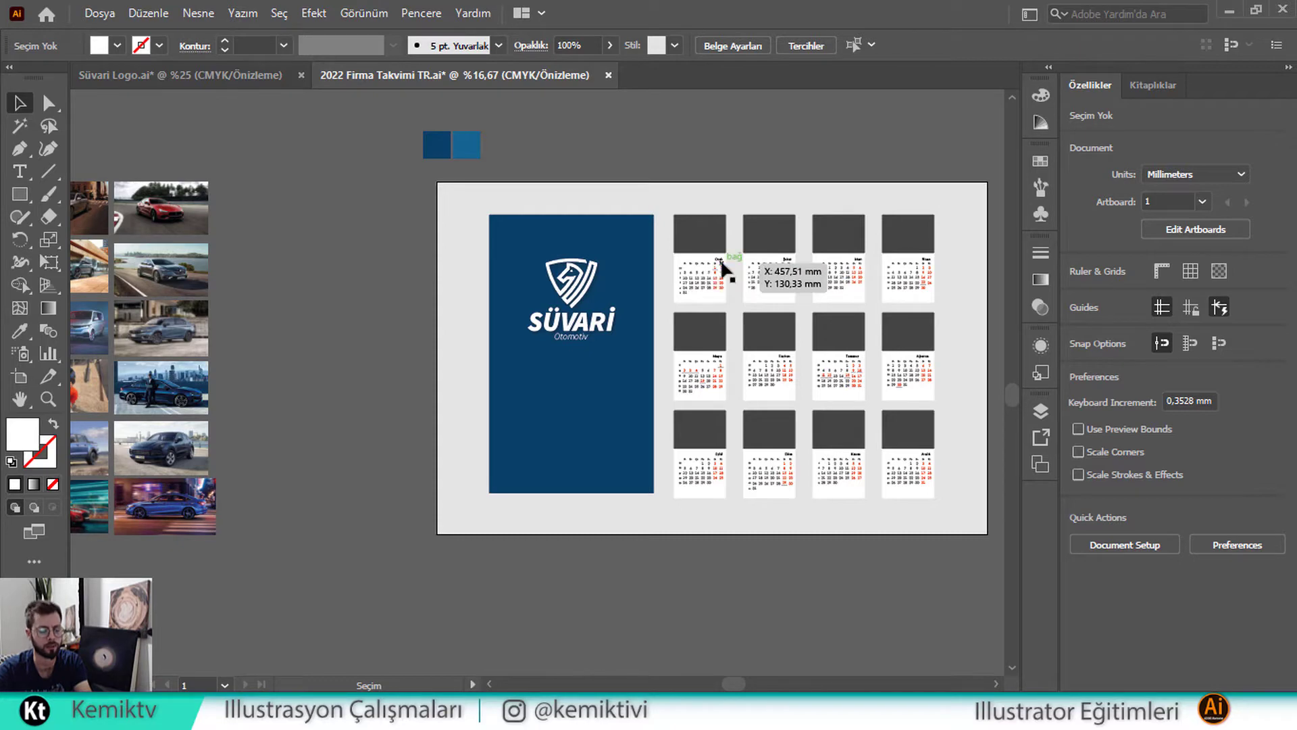
alt+scroll(730, 260, up, 1)
alt+scroll(743, 244, down, 1)
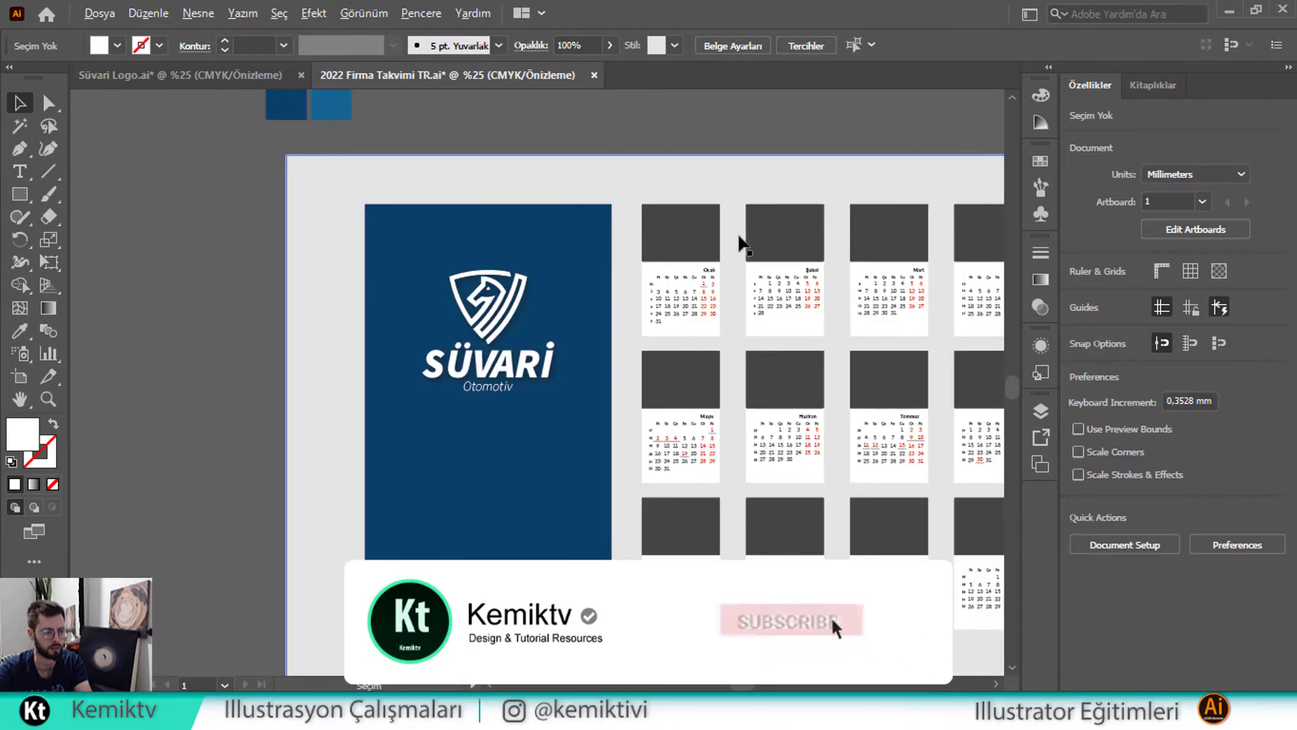
alt+scroll(719, 247, up, 2)
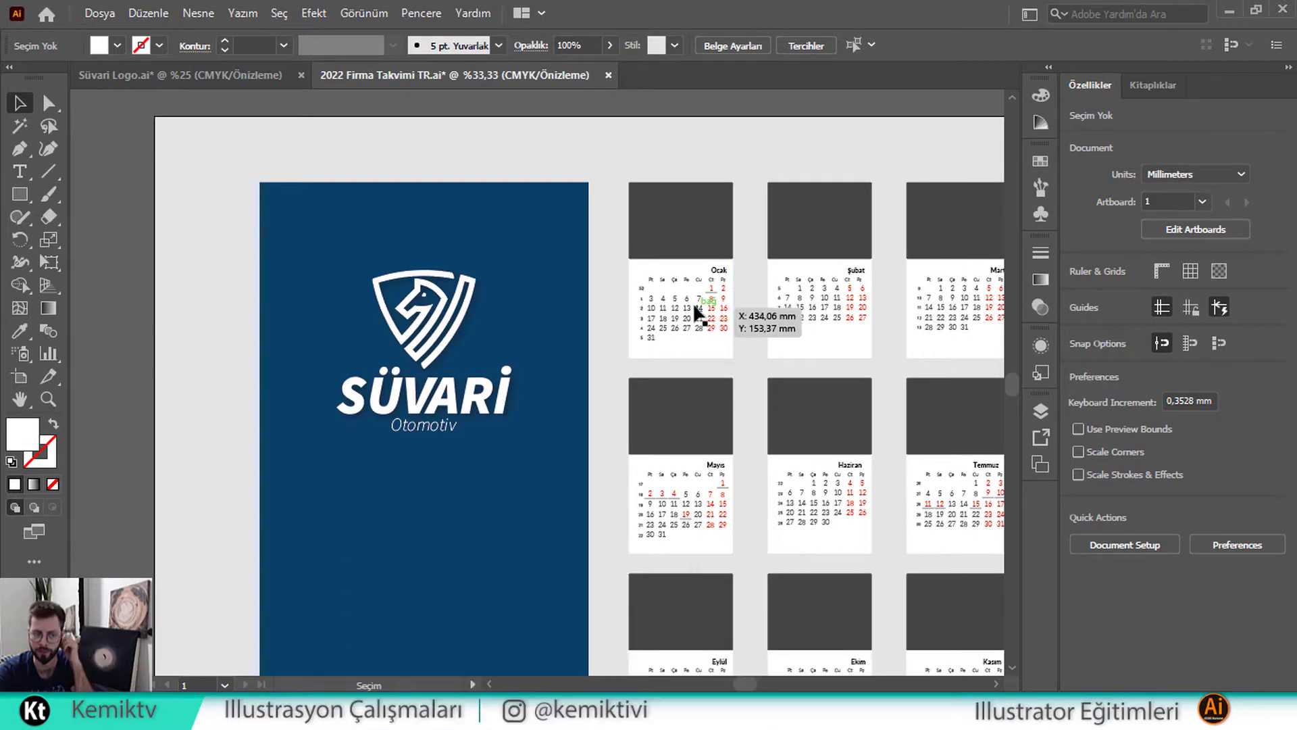
scroll(683, 284, down, 1)
scroll(525, 370, down, 1)
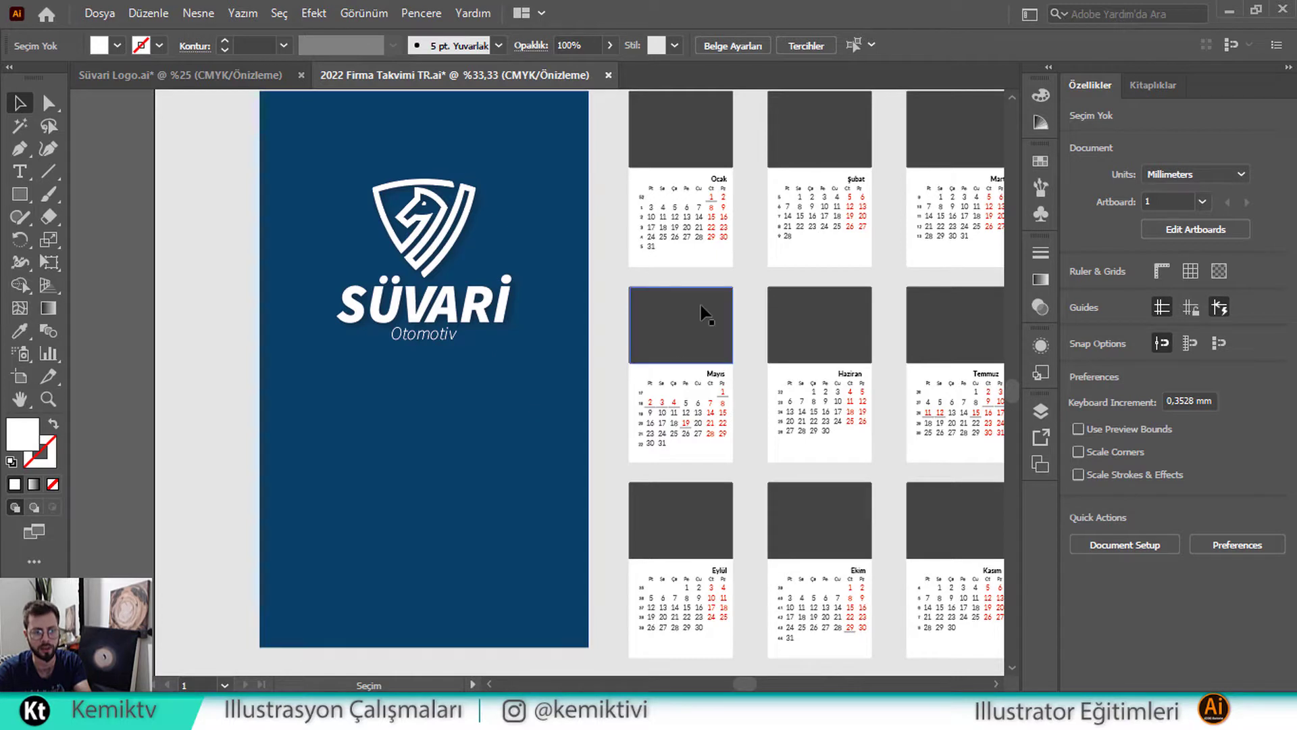
drag(719, 309, 518, 324)
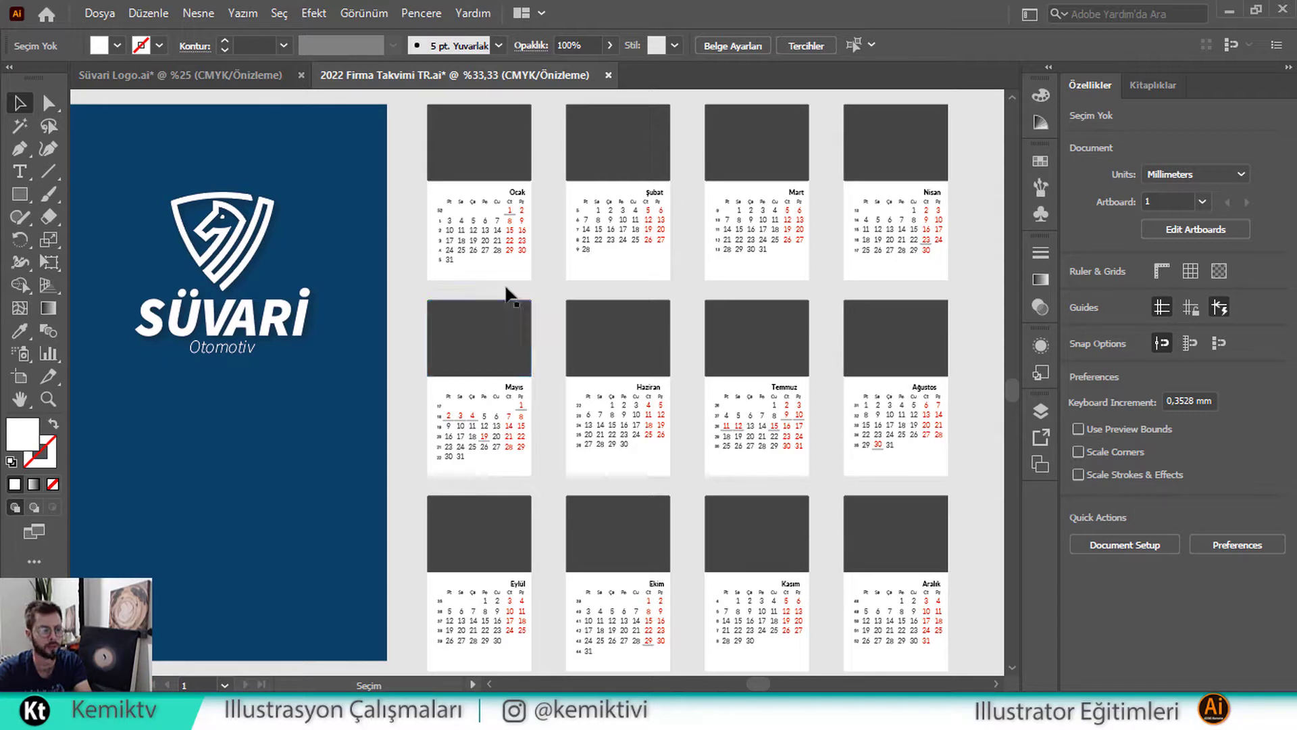
drag(407, 274, 477, 277)
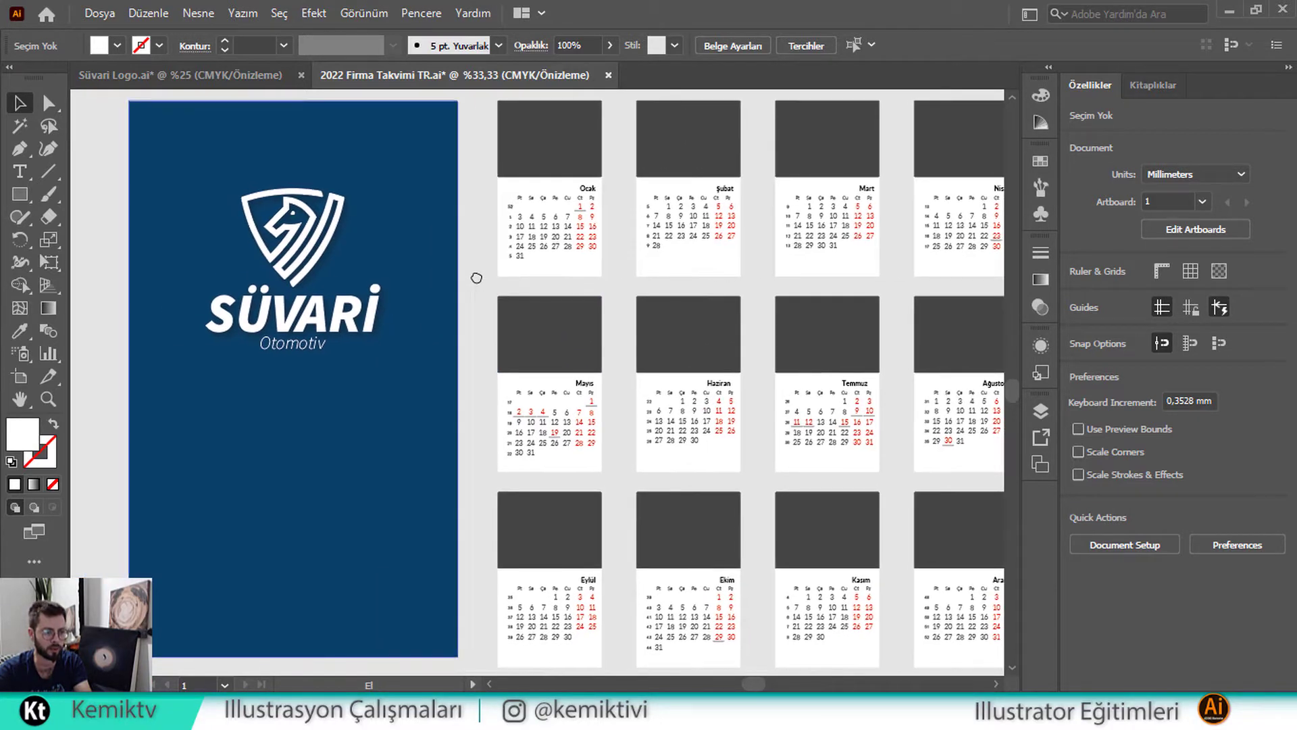
drag(563, 278, 513, 276)
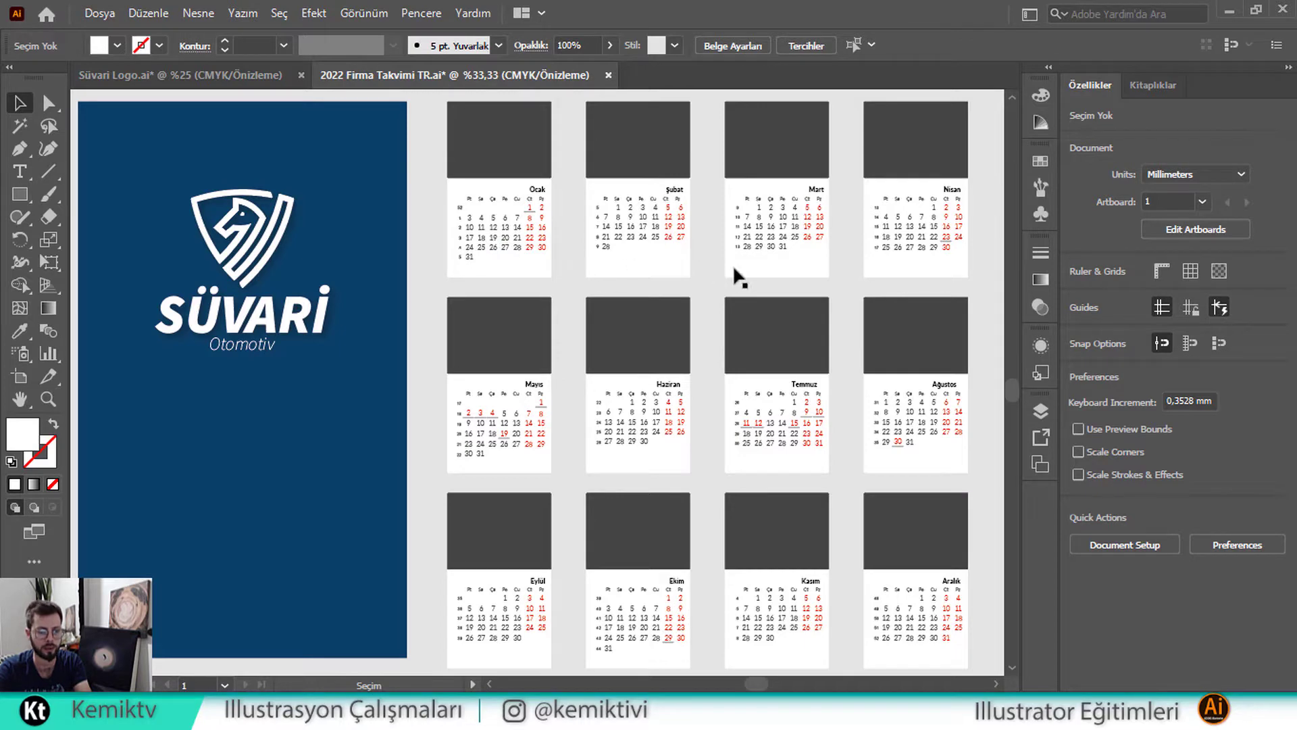
drag(747, 273, 723, 365)
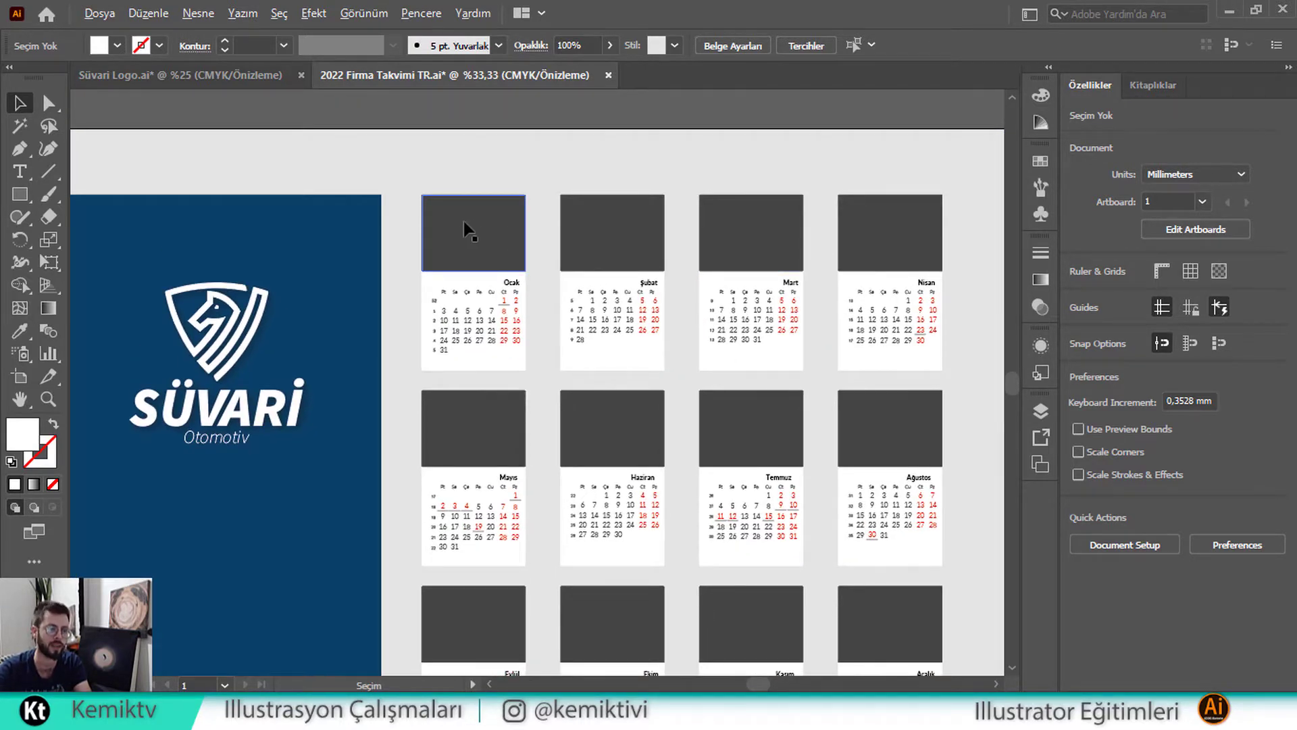
scroll(460, 228, down, 1)
drag(291, 201, 529, 381)
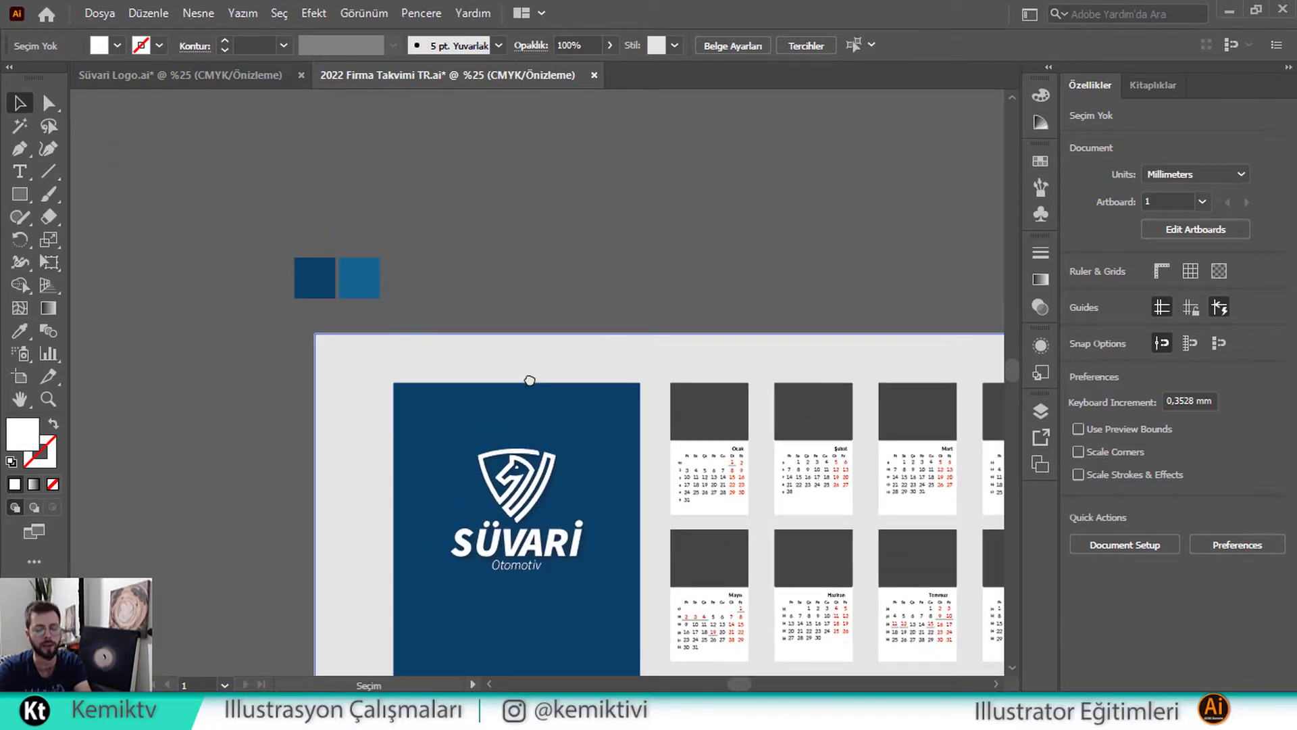
drag(730, 414, 530, 280)
drag(450, 341, 502, 315)
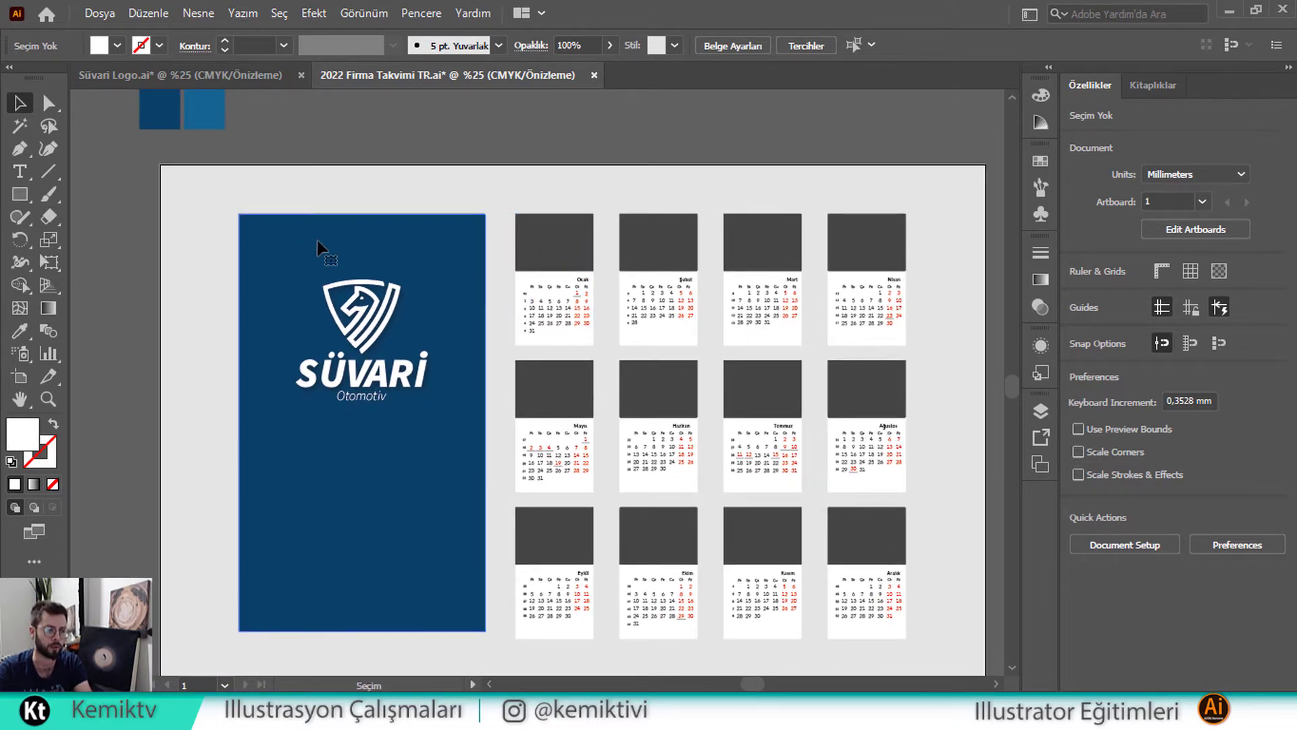
drag(378, 262, 962, 263)
drag(863, 290, 667, 284)
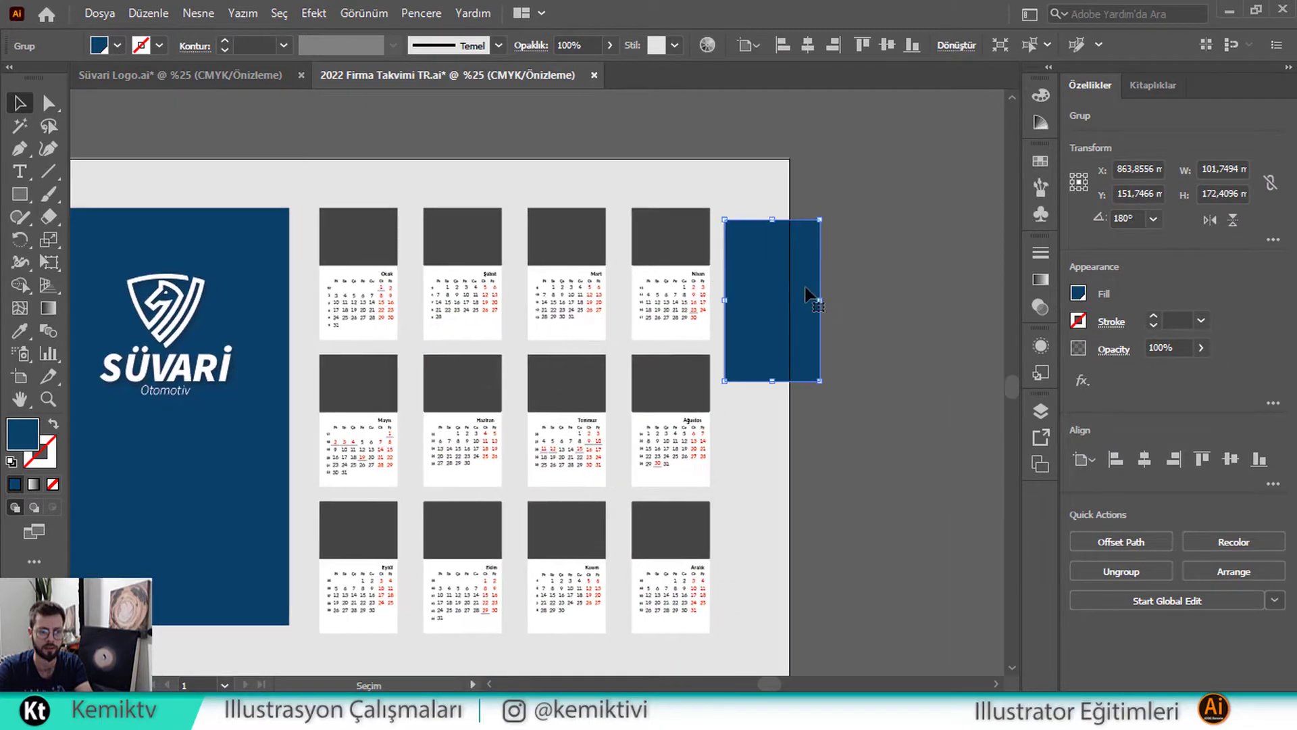
drag(808, 289, 765, 287)
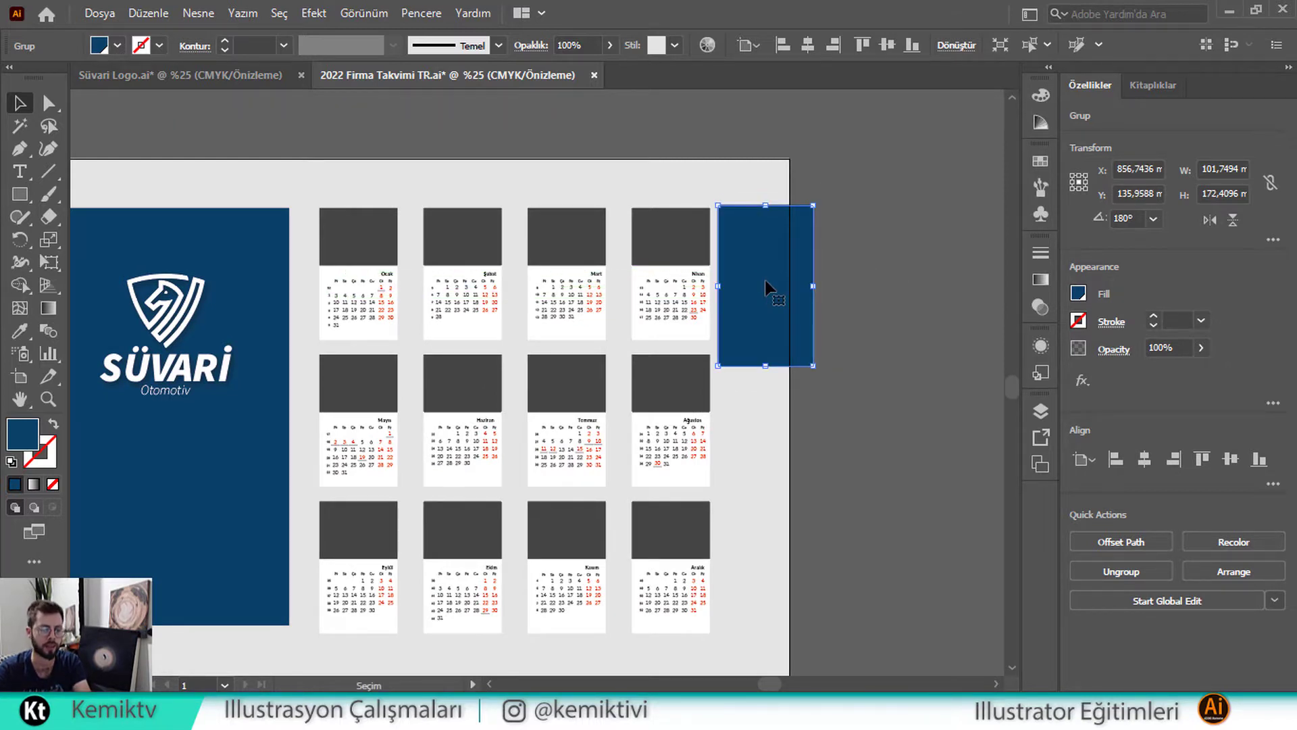
key(Delete)
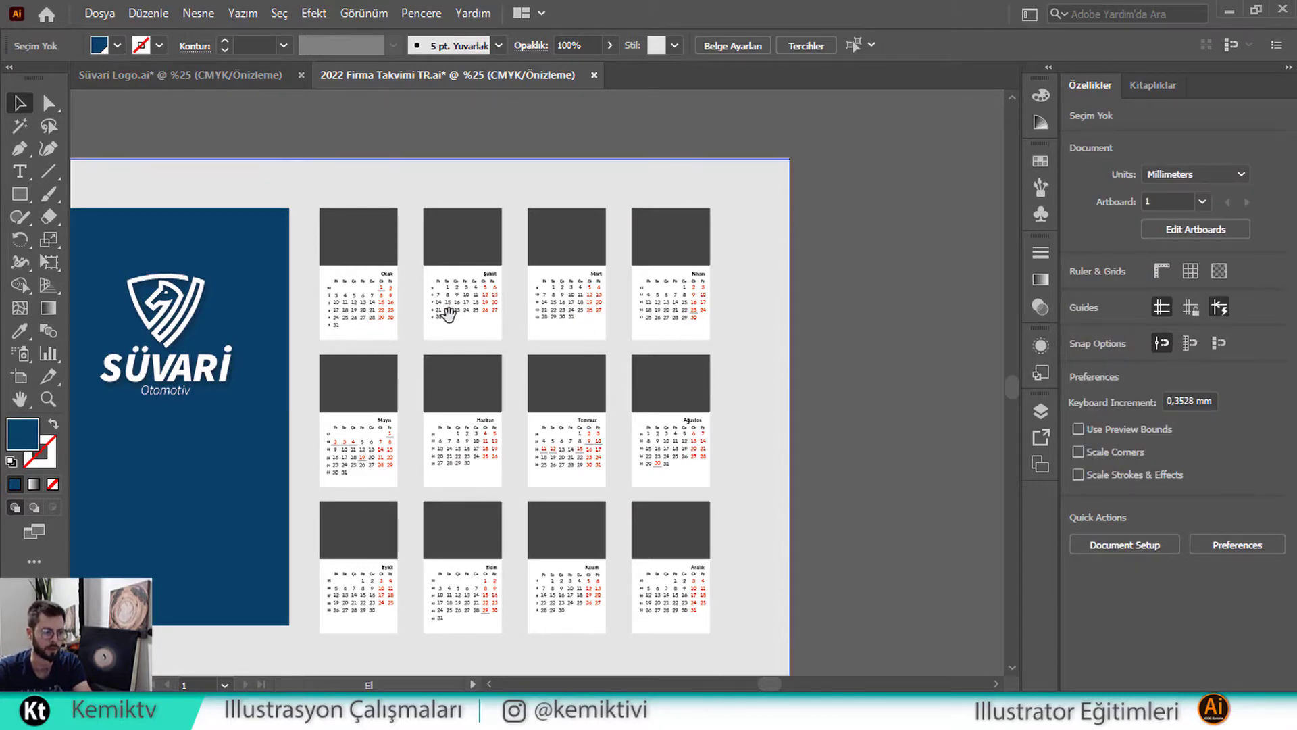
drag(230, 337, 444, 314)
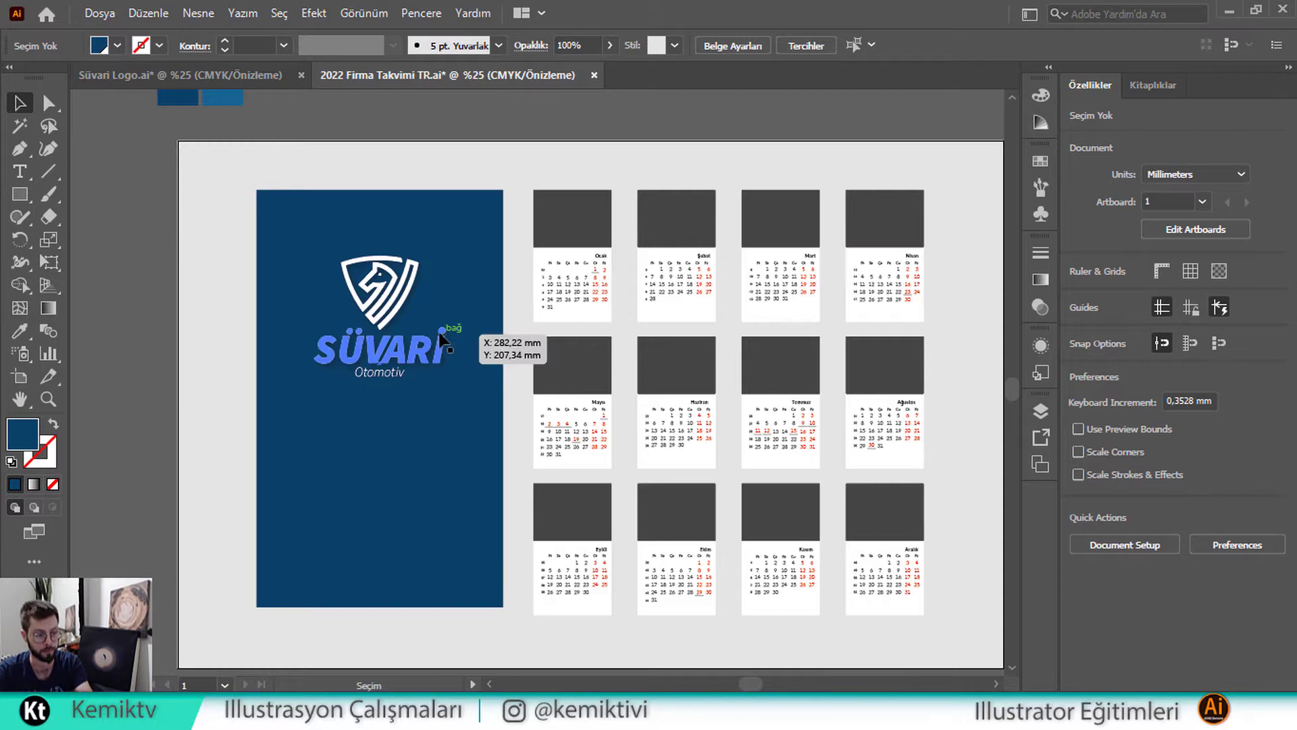
Shrink the Süvari logo slightly with its proportions kept, then deselect it
drag(274, 327, 398, 297)
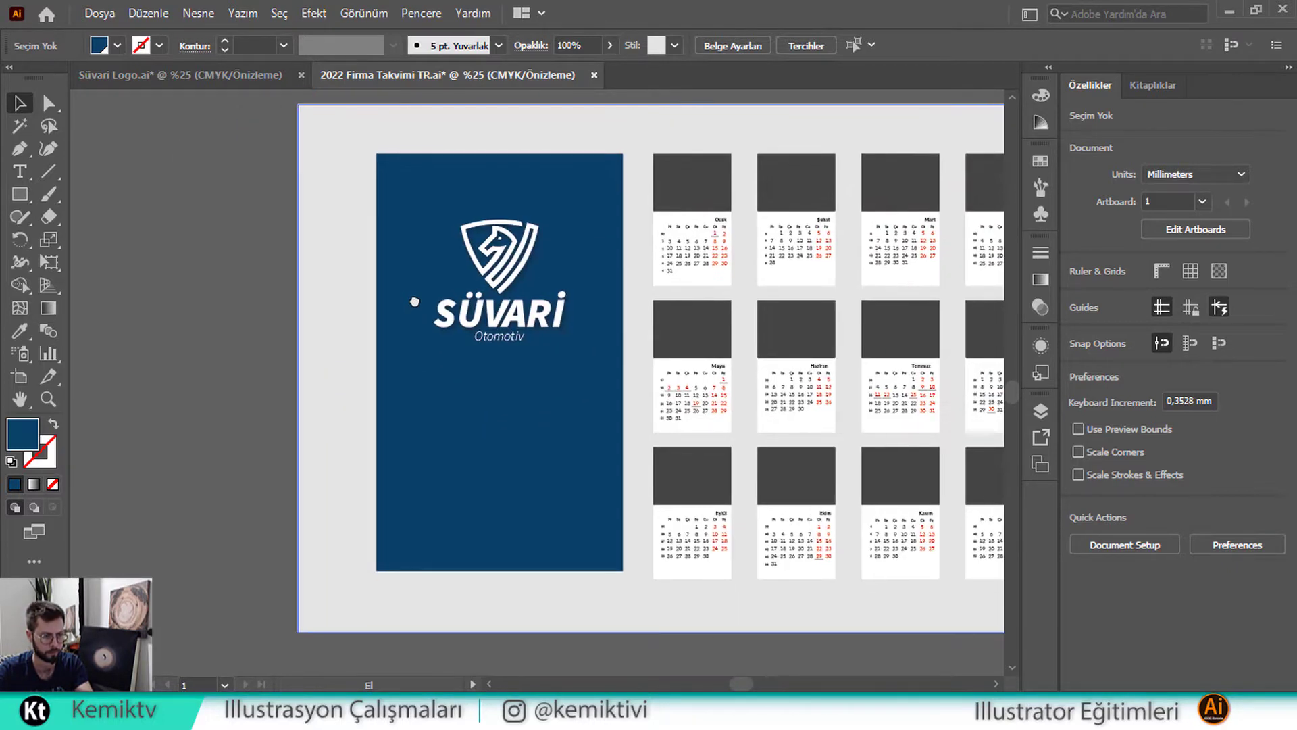
click(481, 287)
drag(561, 286, 588, 314)
drag(528, 373, 530, 356)
click(251, 299)
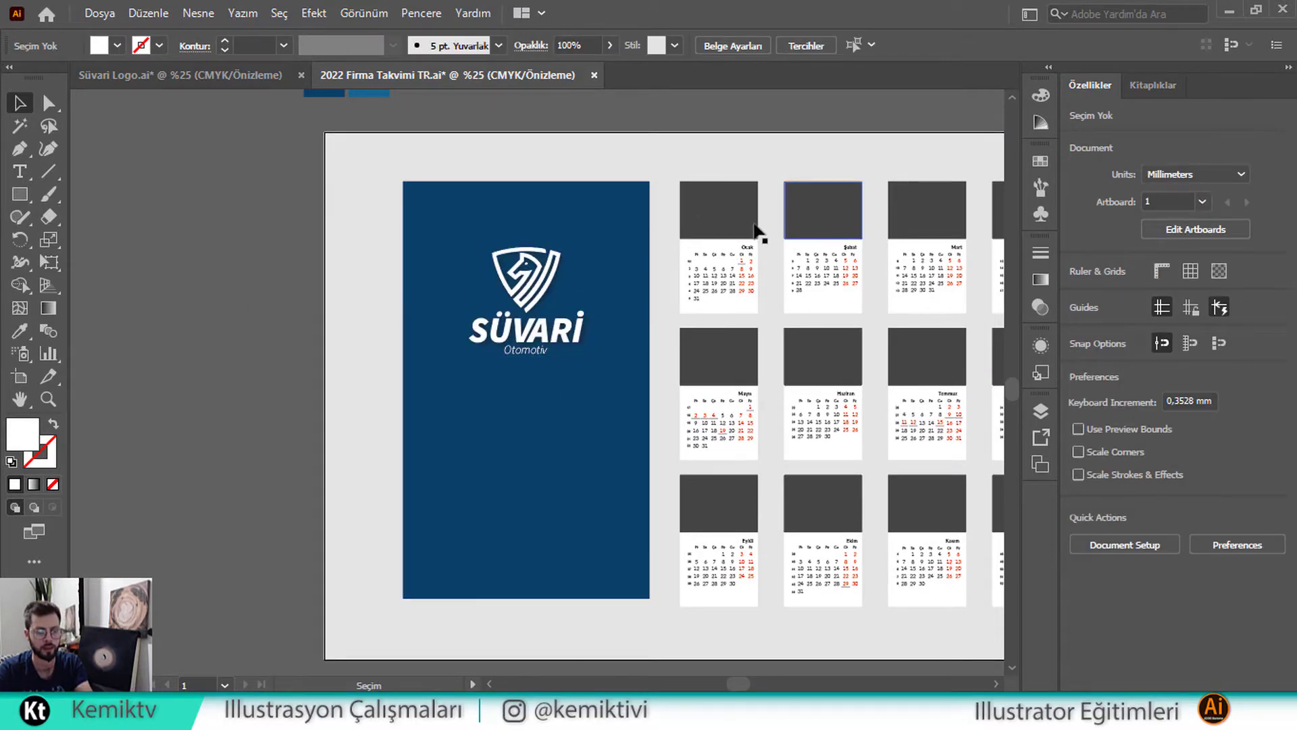
Pan across the calendar to view the twelve car photos beside the artboard
drag(863, 237, 724, 261)
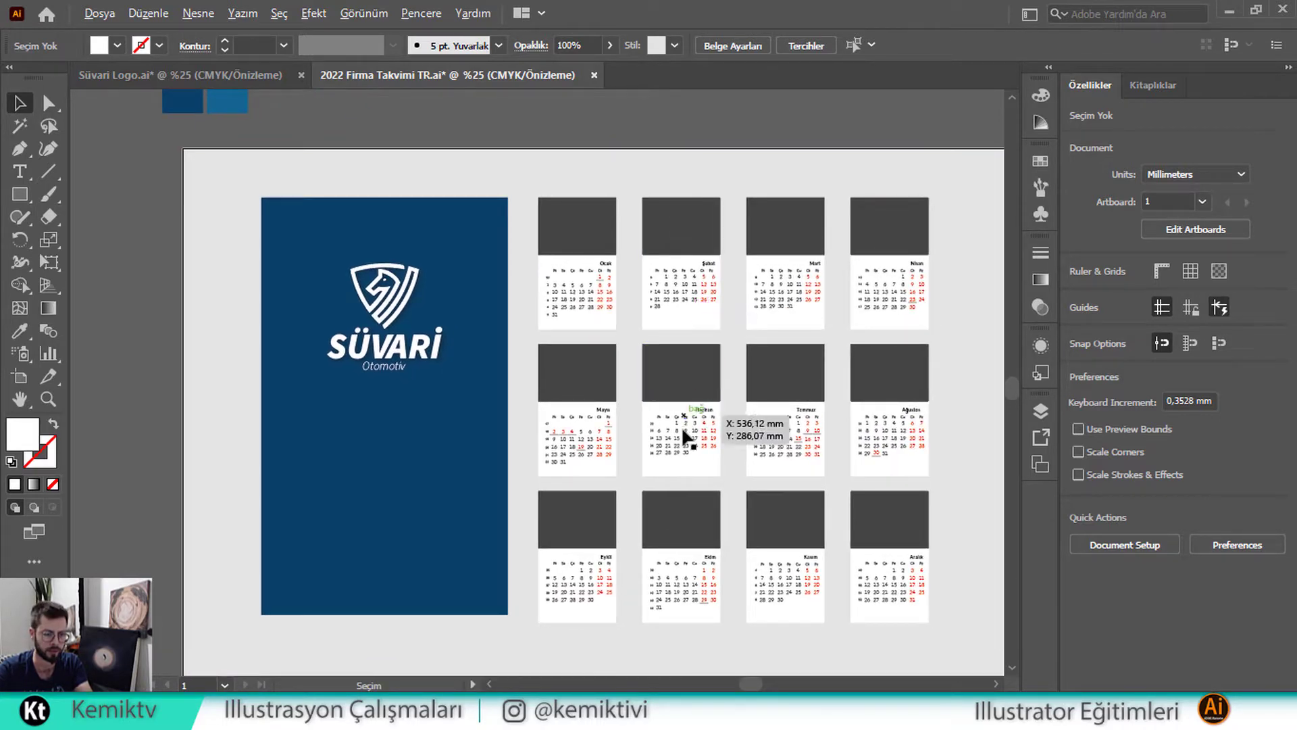
scroll(684, 432, up, 3)
scroll(682, 432, down, 1)
scroll(702, 476, up, 1)
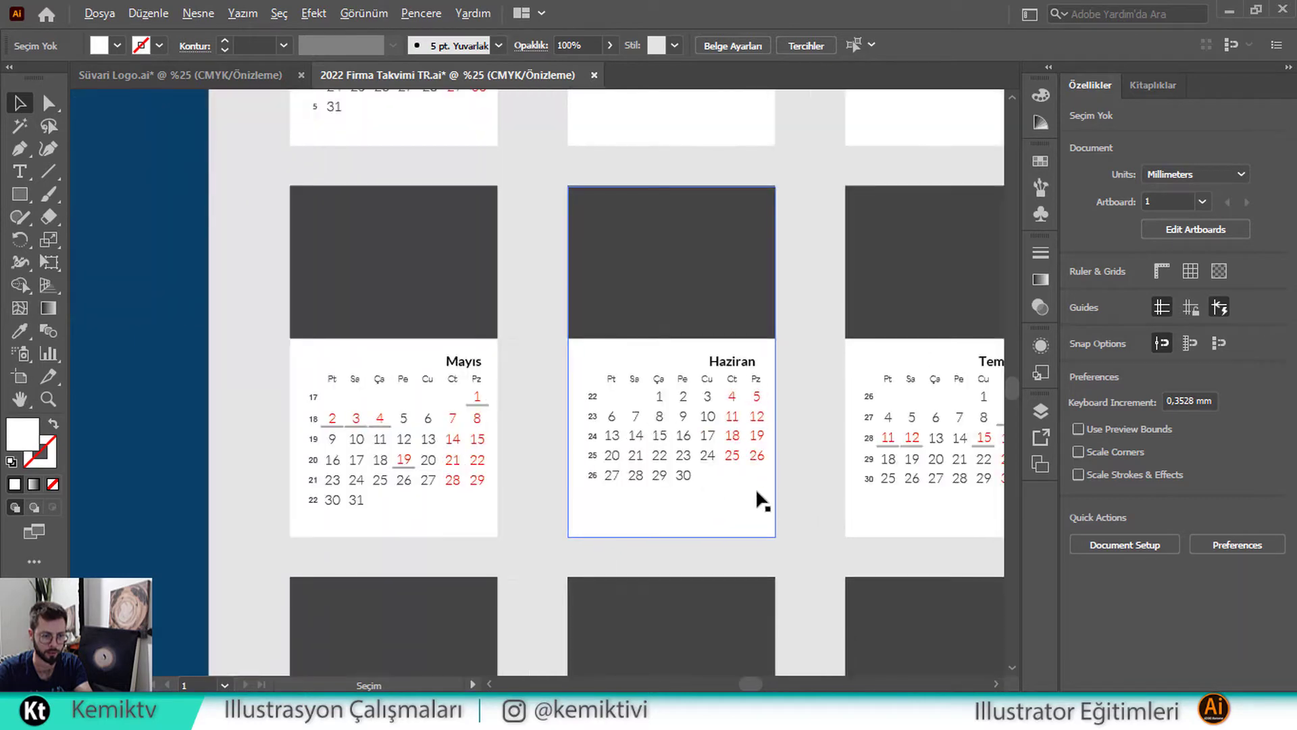
drag(274, 319, 670, 333)
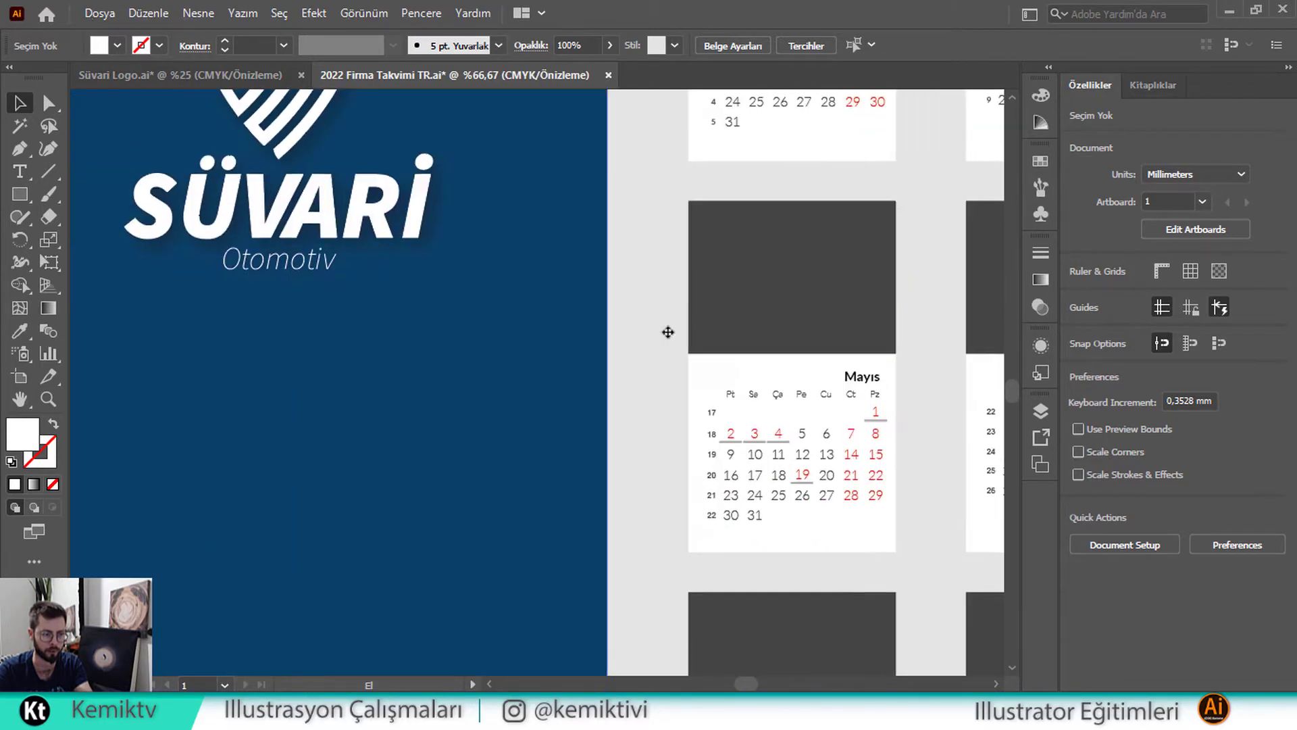
scroll(520, 259, down, 2)
drag(422, 235, 524, 351)
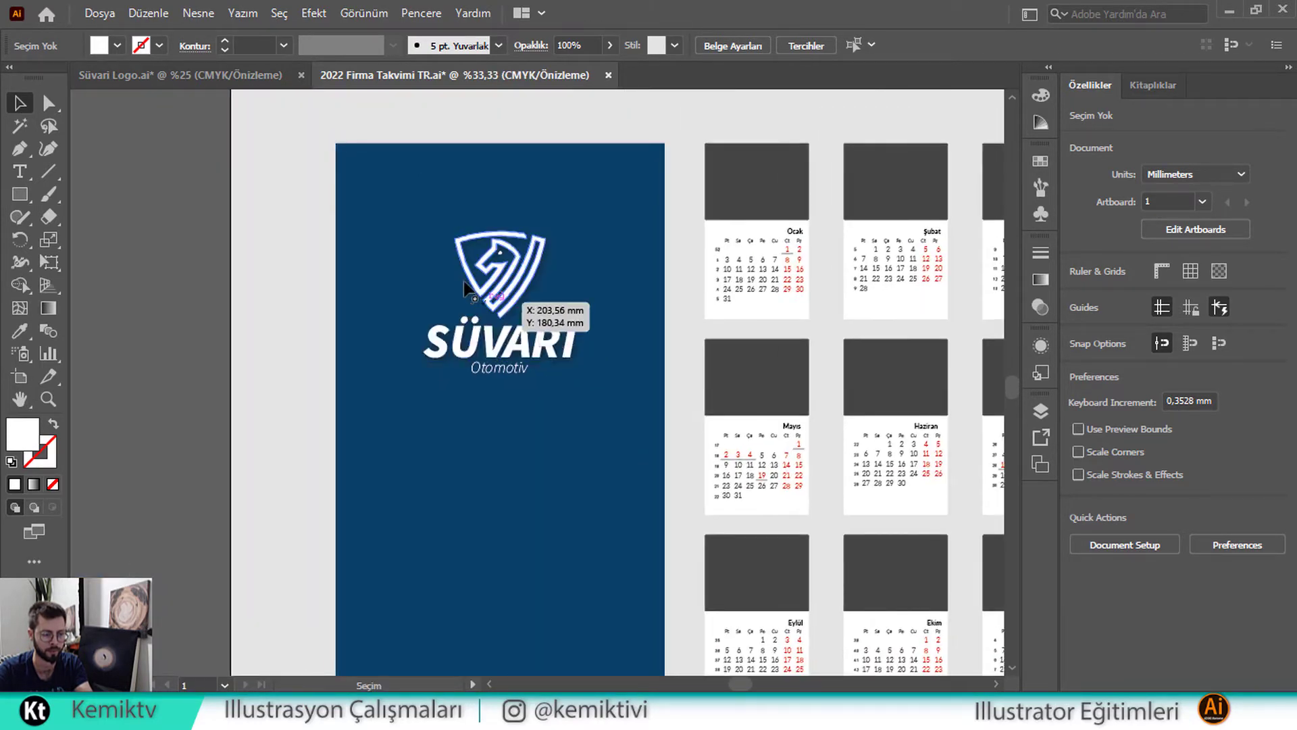
scroll(466, 290, down, 2)
drag(314, 279, 691, 339)
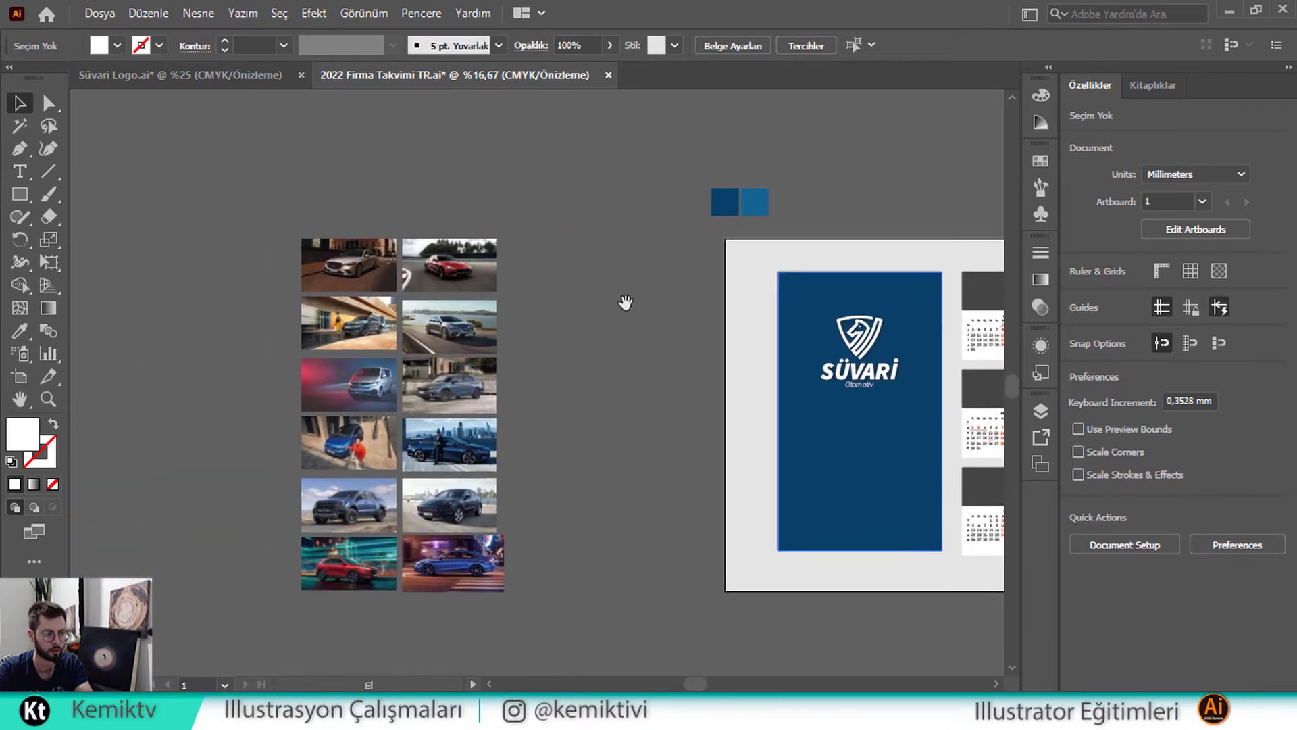
drag(775, 379, 599, 385)
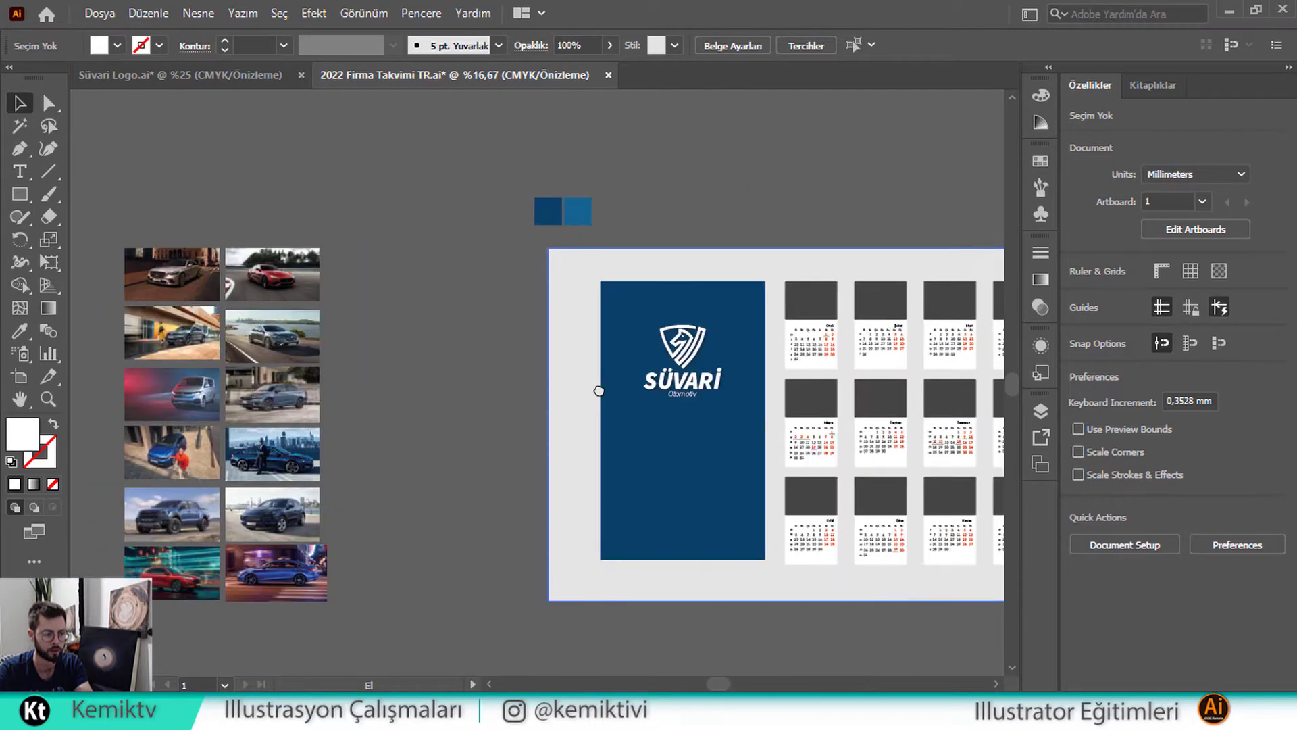
drag(813, 359, 584, 362)
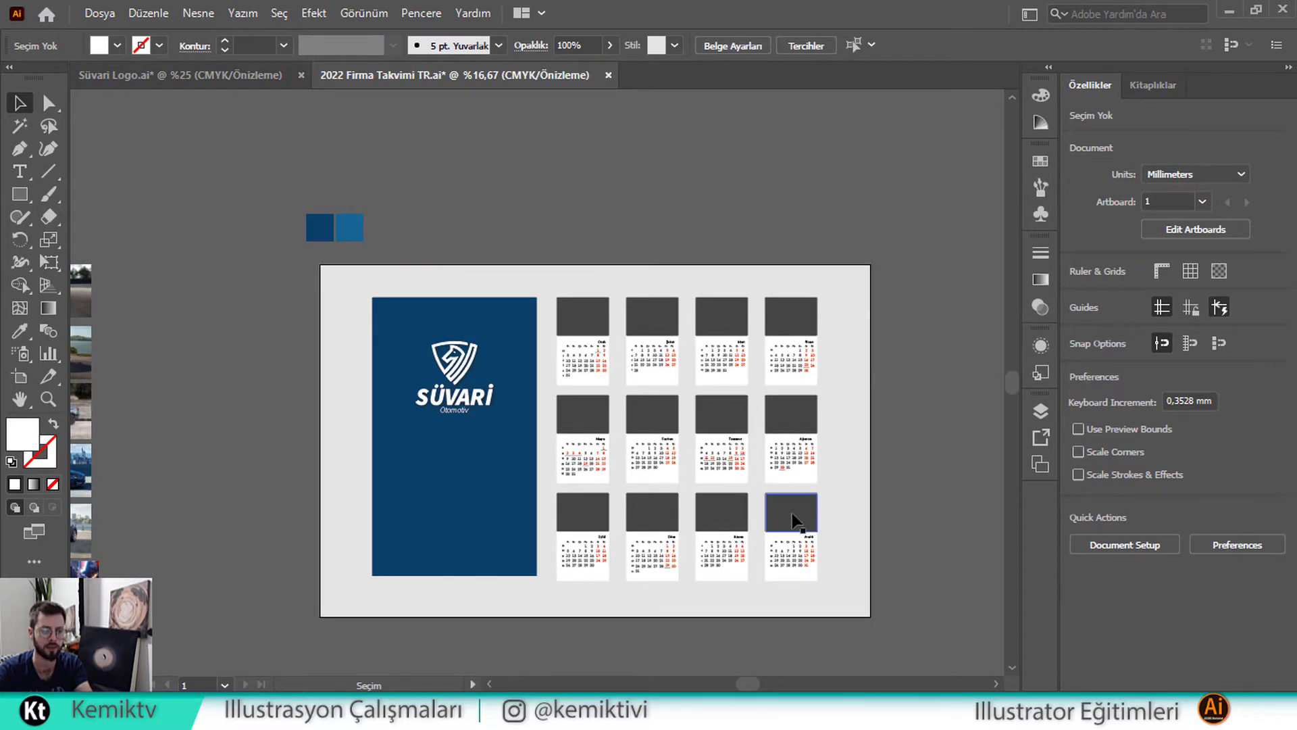
drag(253, 420, 446, 428)
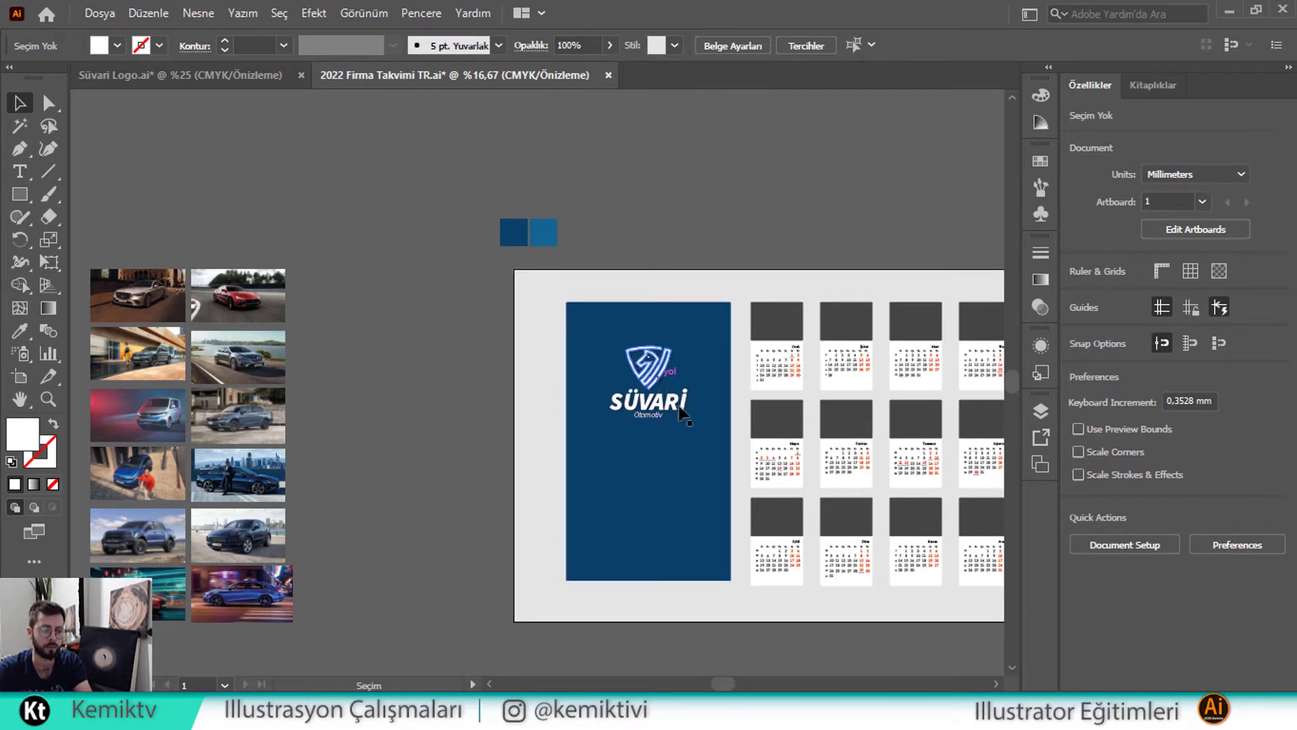
drag(758, 363, 651, 368)
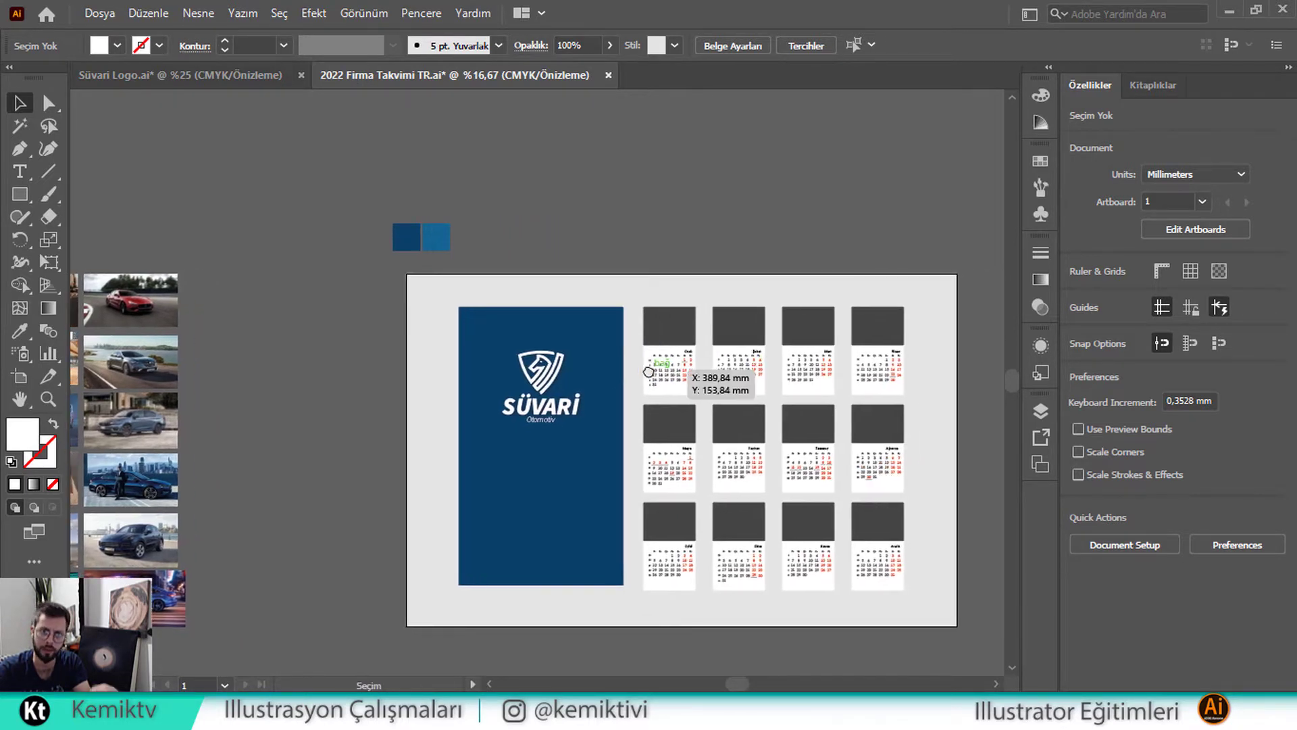
scroll(740, 379, up, 1)
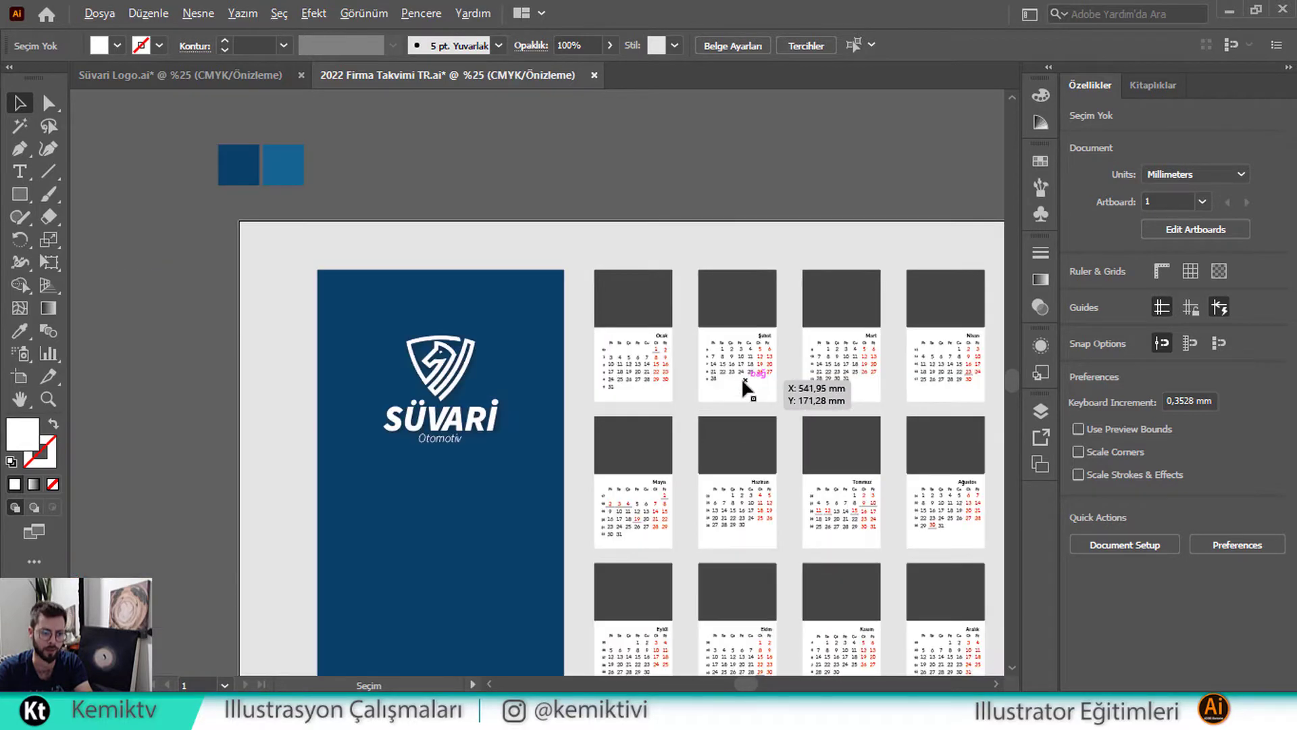
scroll(675, 359, up, 1)
drag(643, 345, 504, 343)
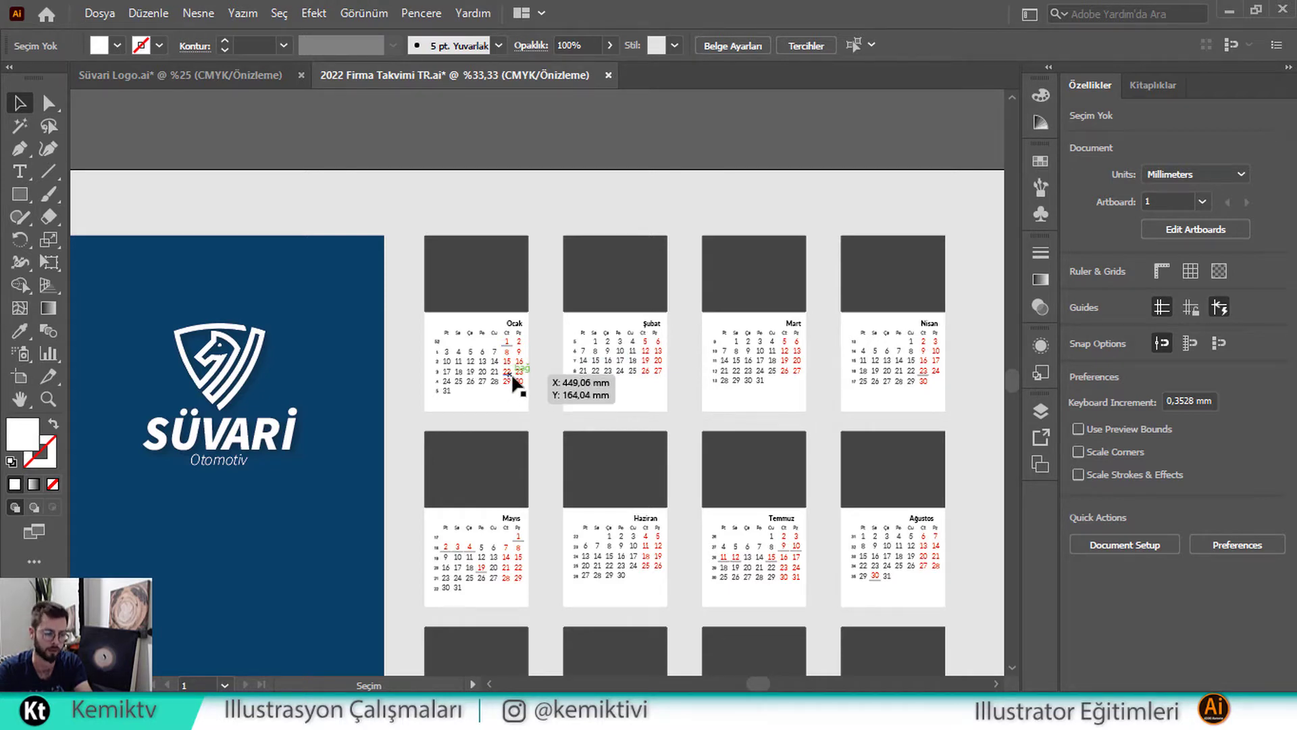
drag(651, 377, 611, 367)
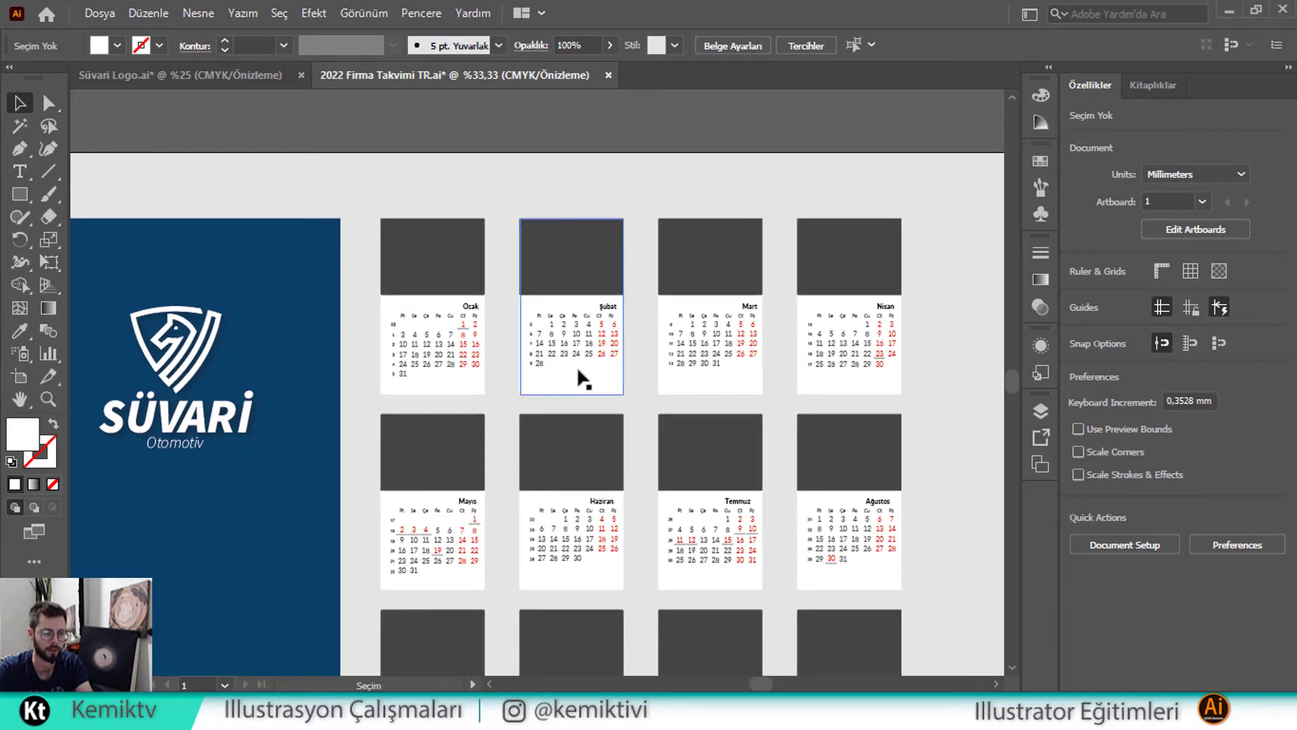
scroll(502, 352, up, 1)
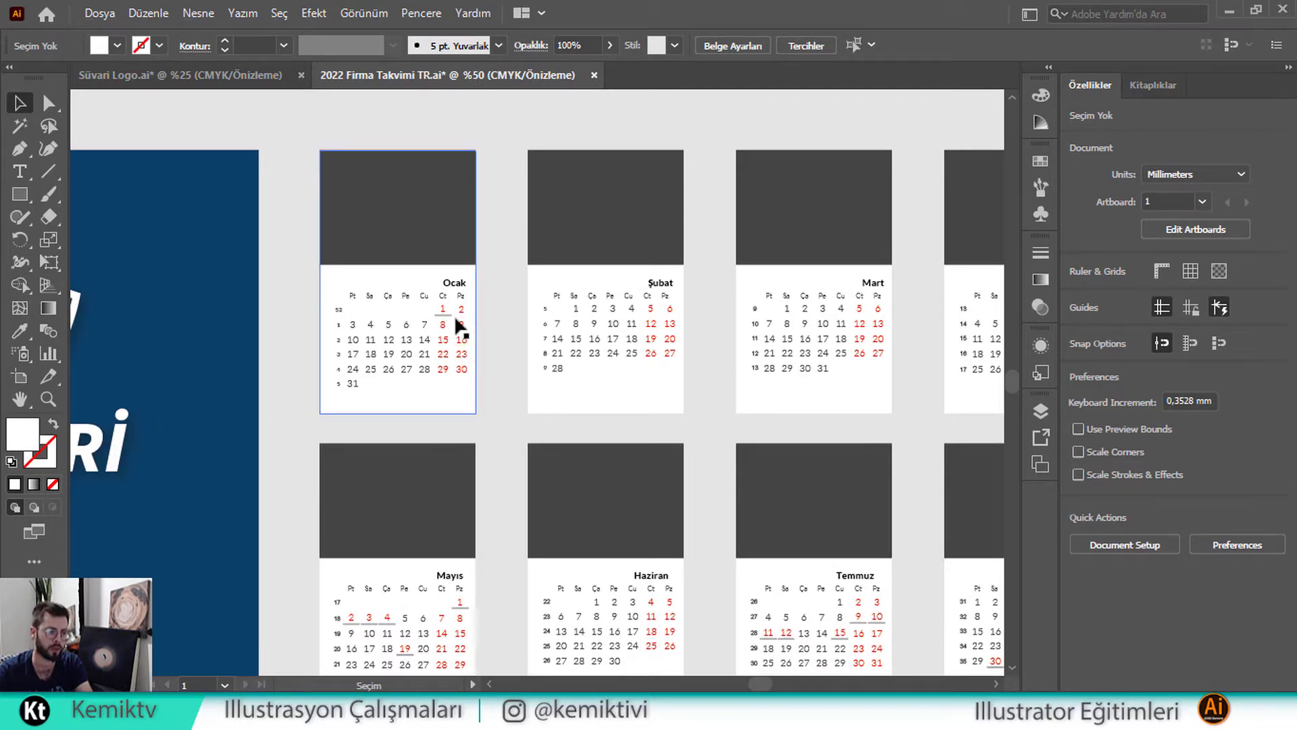
drag(454, 315, 422, 339)
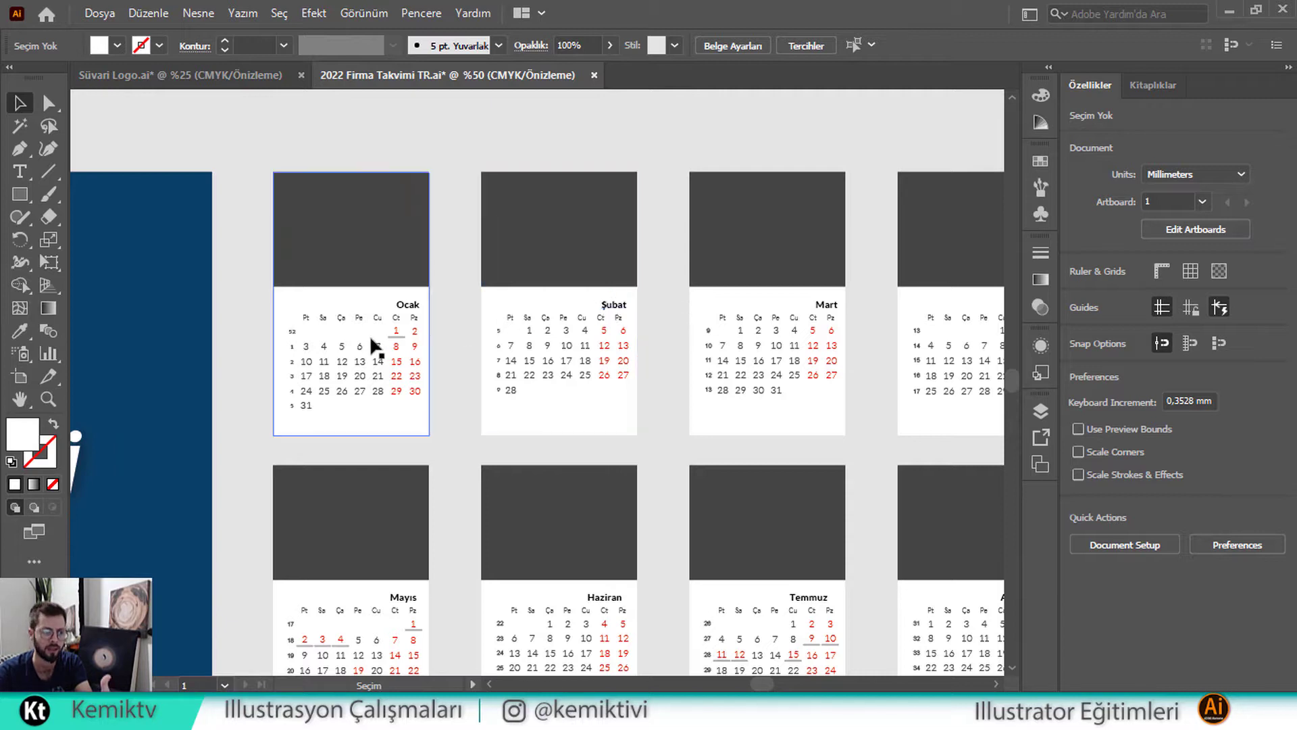
click(376, 351)
click(566, 352)
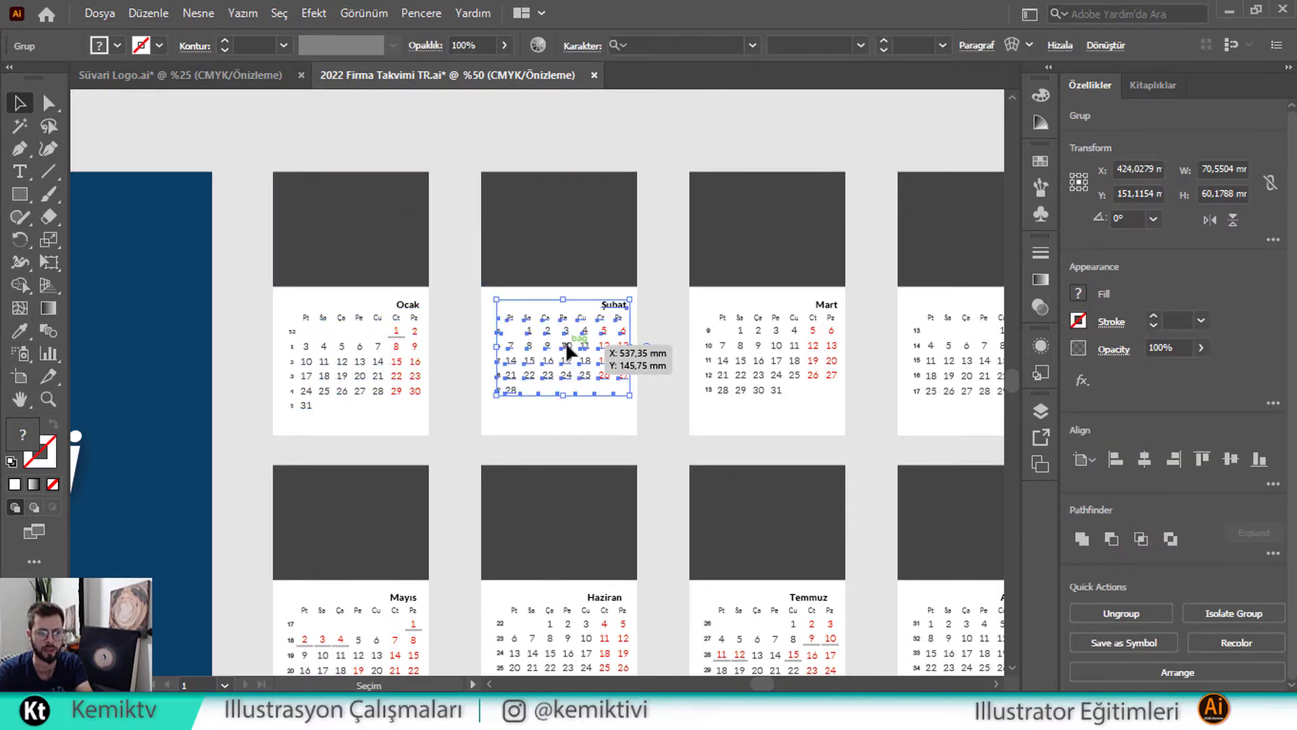
scroll(594, 367, up, 2)
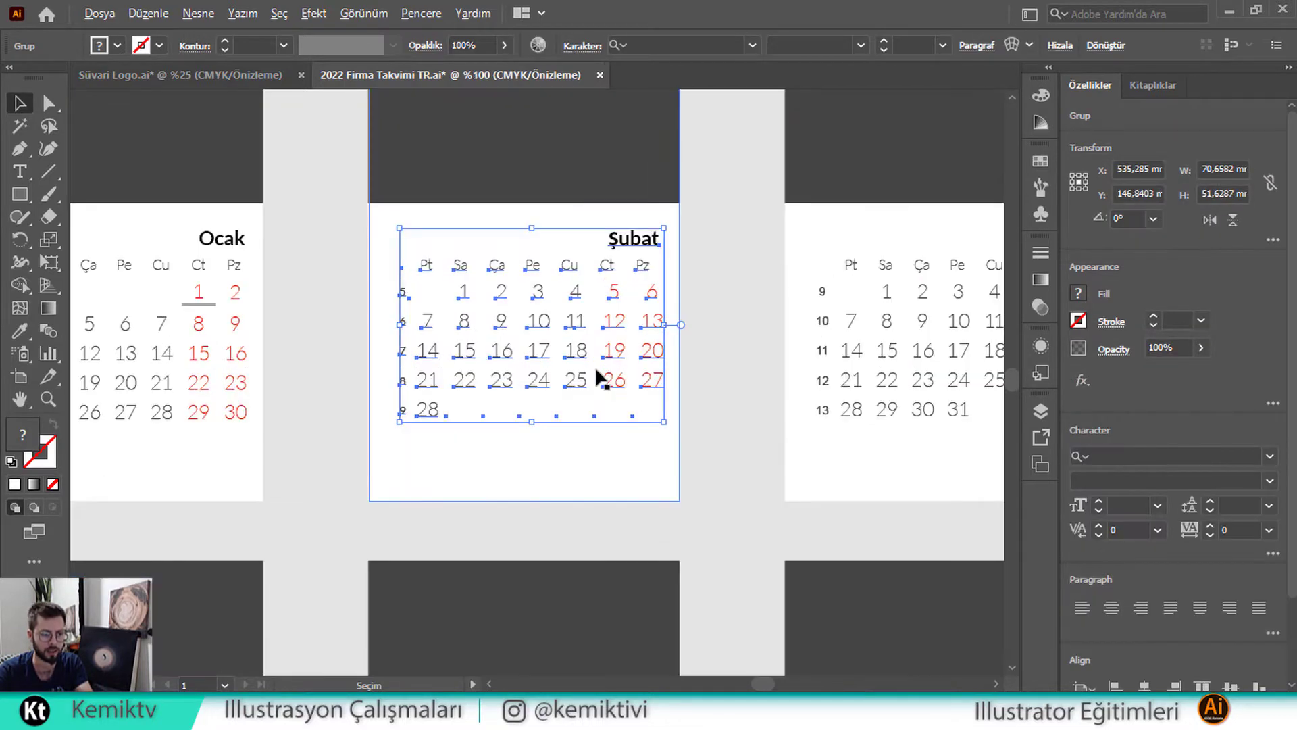
click(586, 362)
key(space)
drag(739, 450, 296, 250)
drag(715, 524, 390, 159)
drag(327, 358, 582, 320)
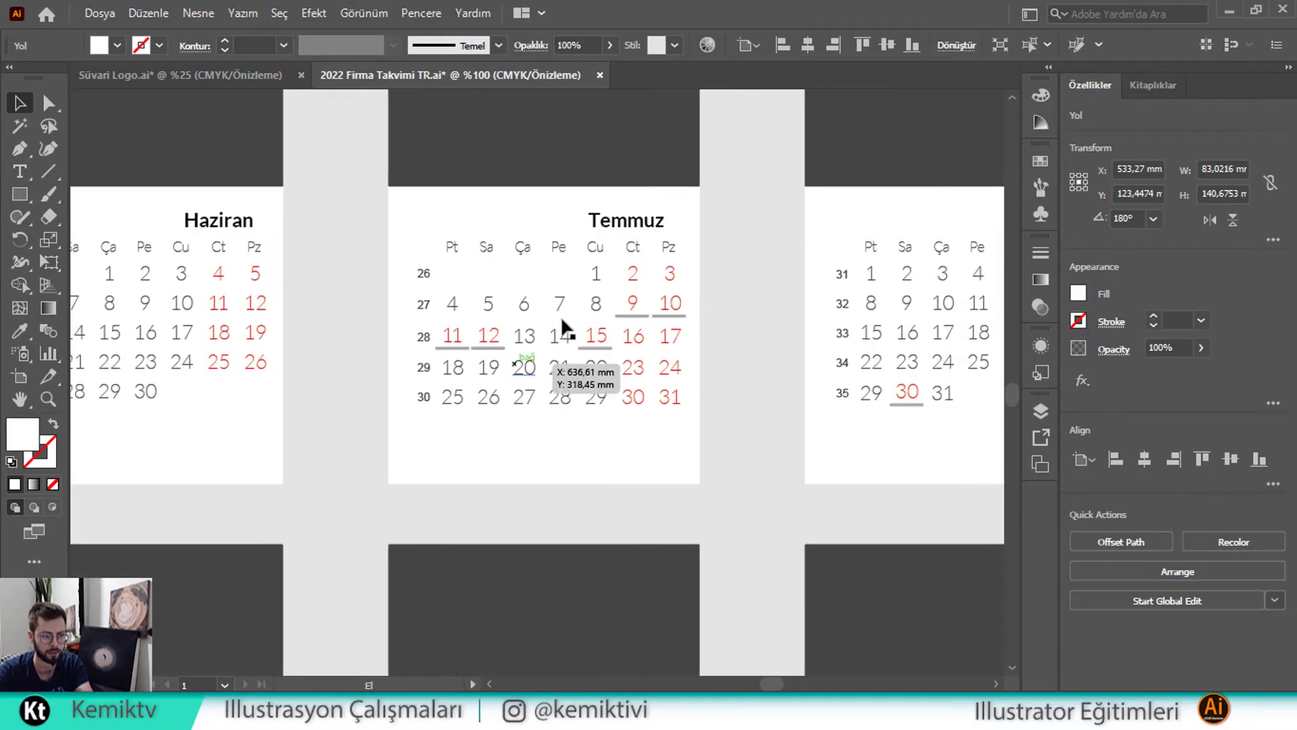
scroll(486, 351, up, 1)
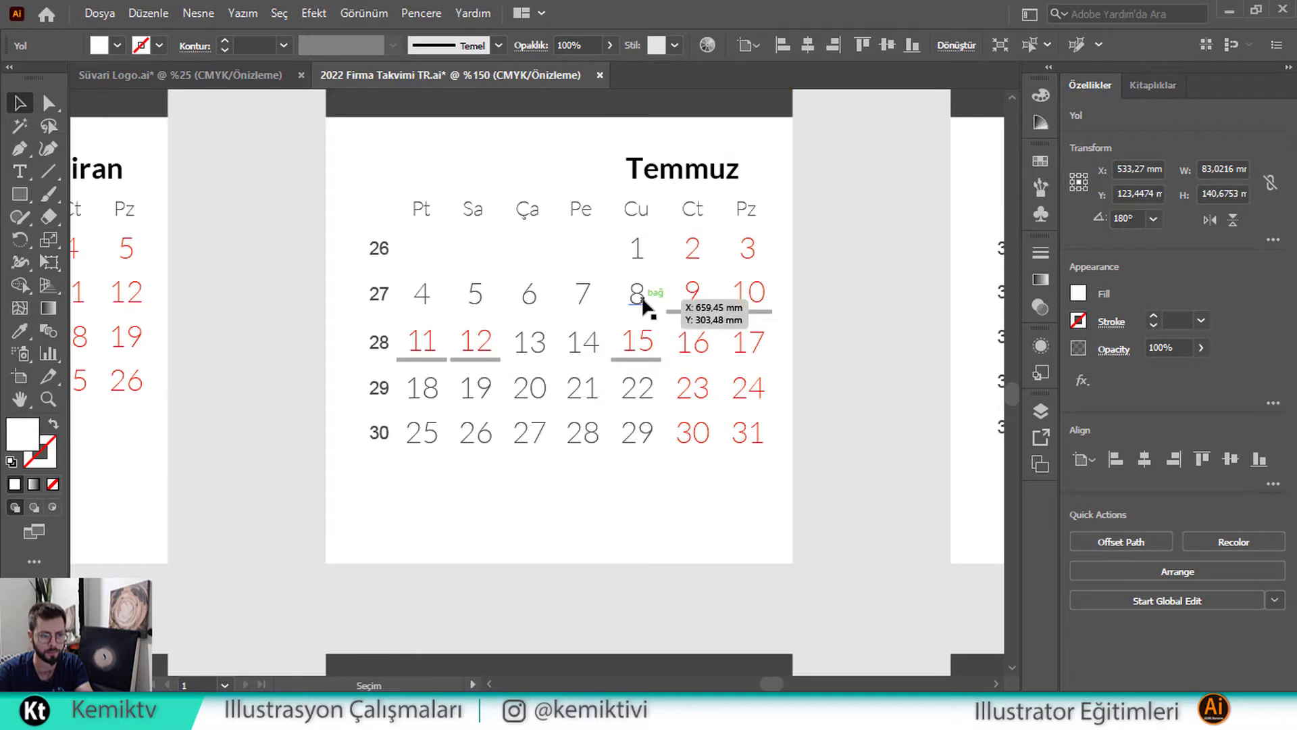
scroll(623, 291, down, 2)
key(space)
drag(418, 296, 515, 332)
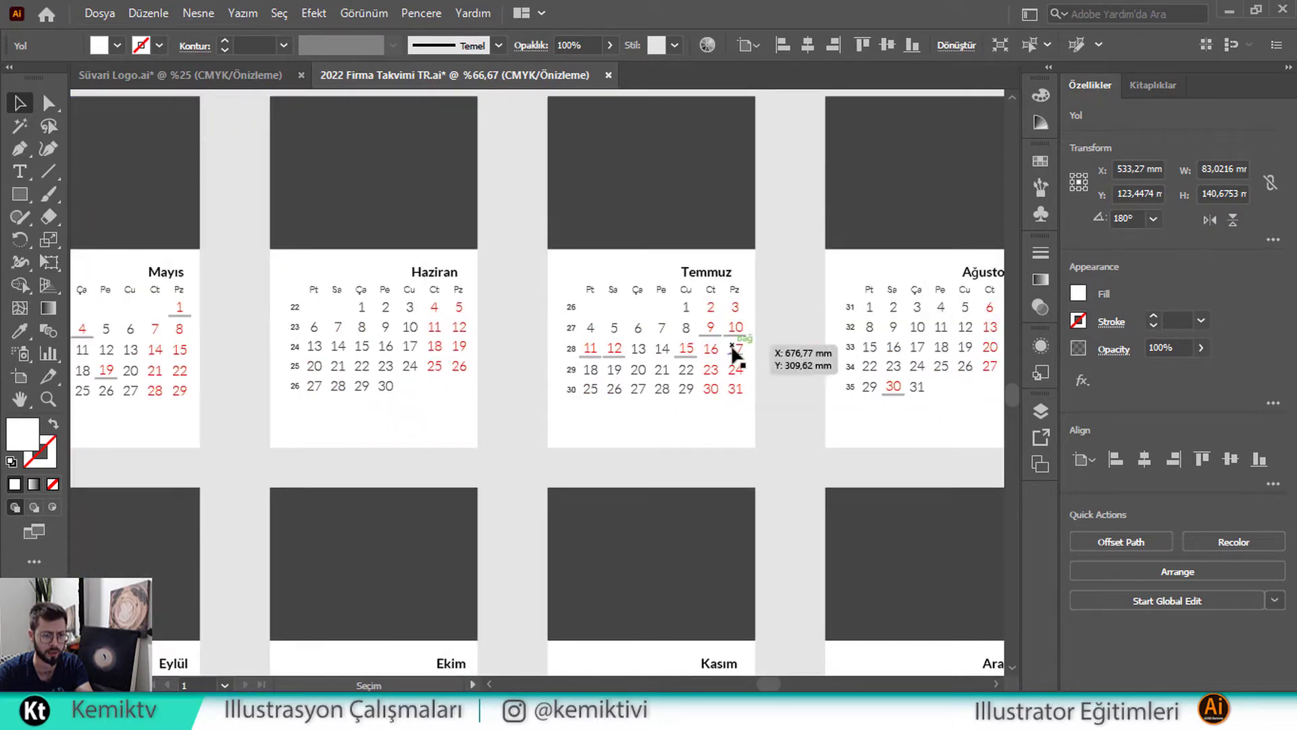
scroll(719, 365, up, 2)
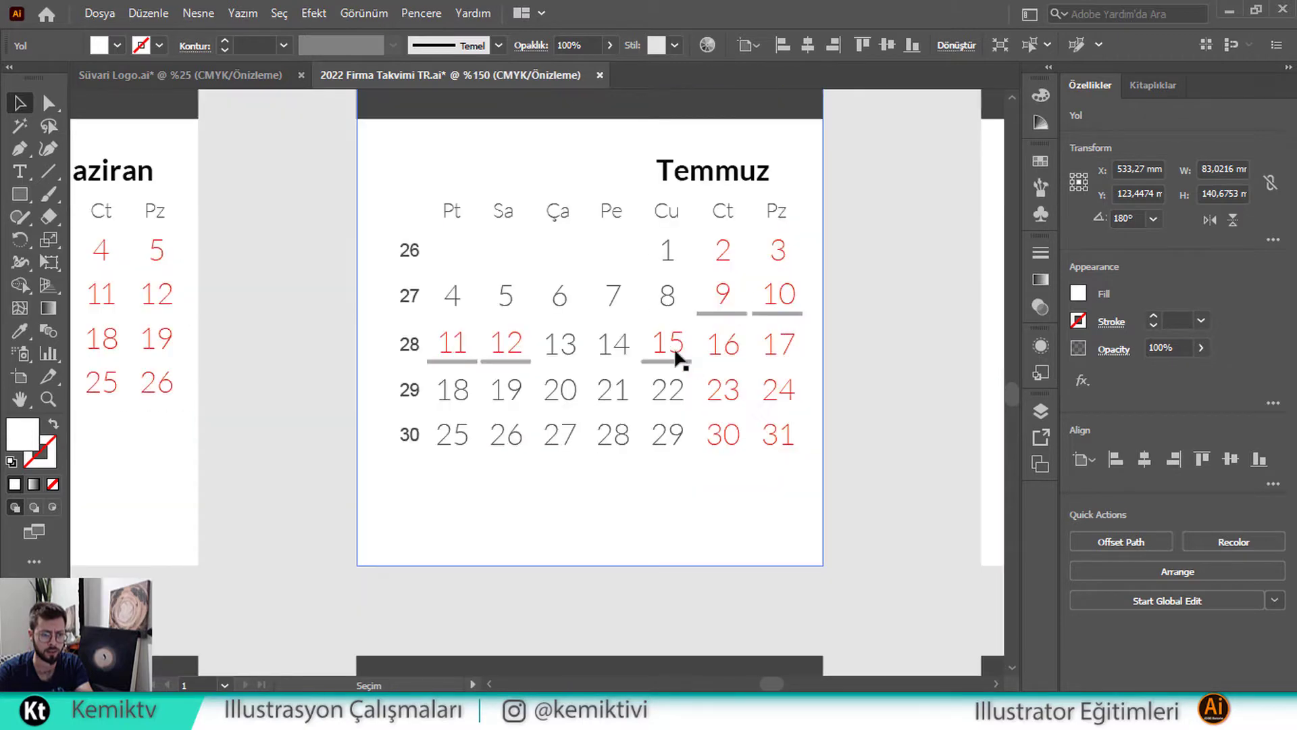
scroll(685, 353, down, 2)
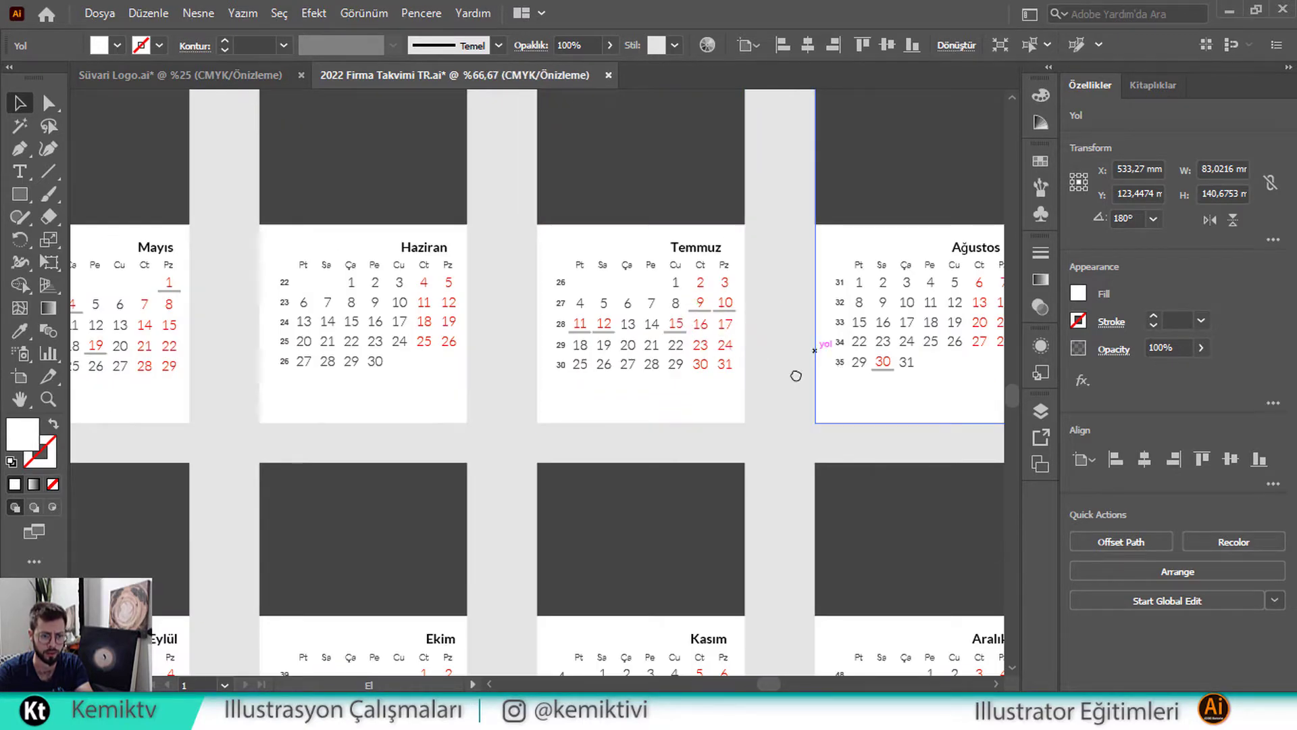
scroll(796, 374, up, 2)
drag(393, 423, 712, 162)
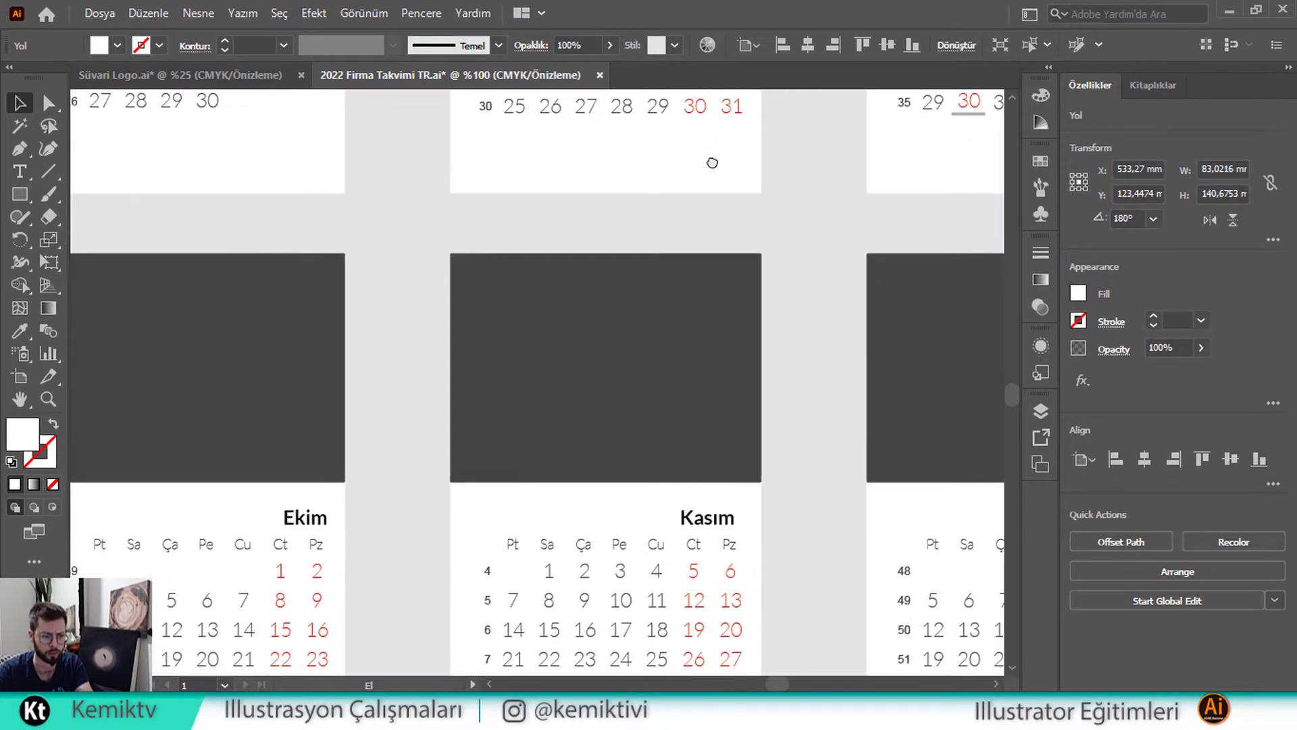
scroll(640, 353, down, 1)
drag(640, 354, 965, 262)
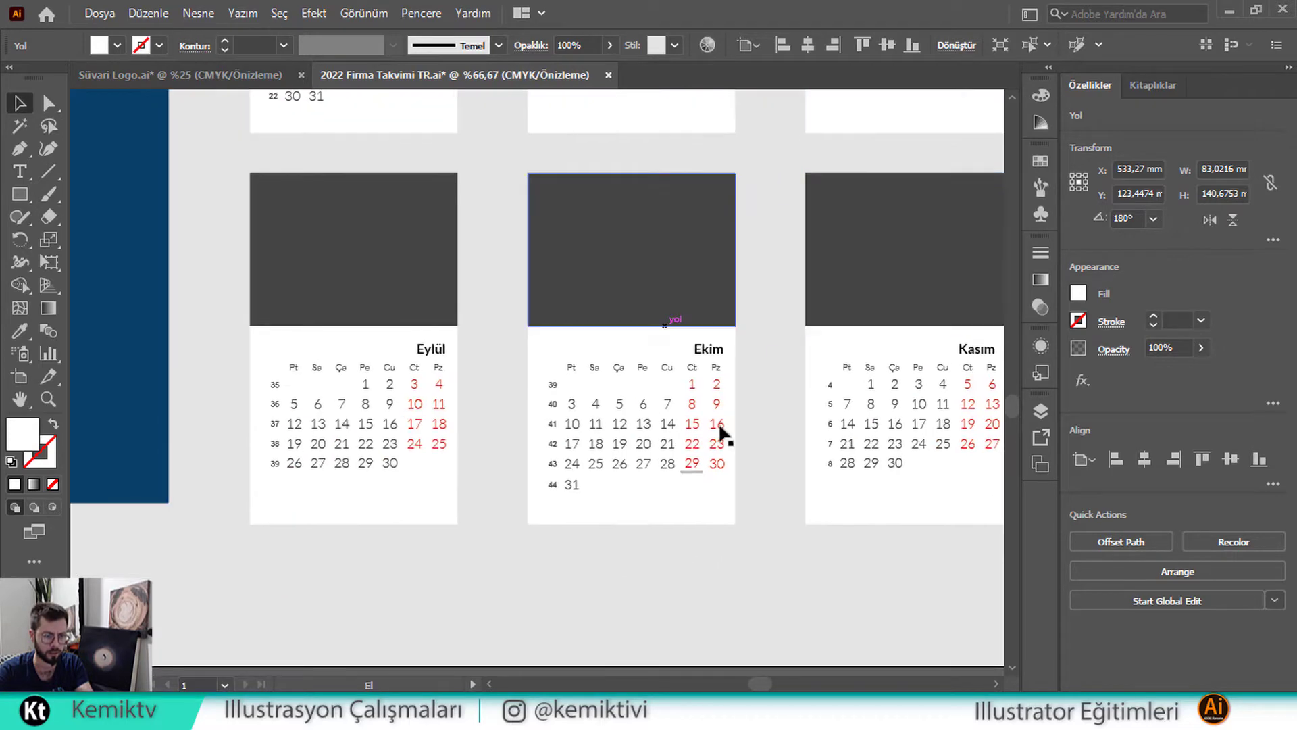
scroll(859, 329, down, 1)
drag(861, 326, 541, 344)
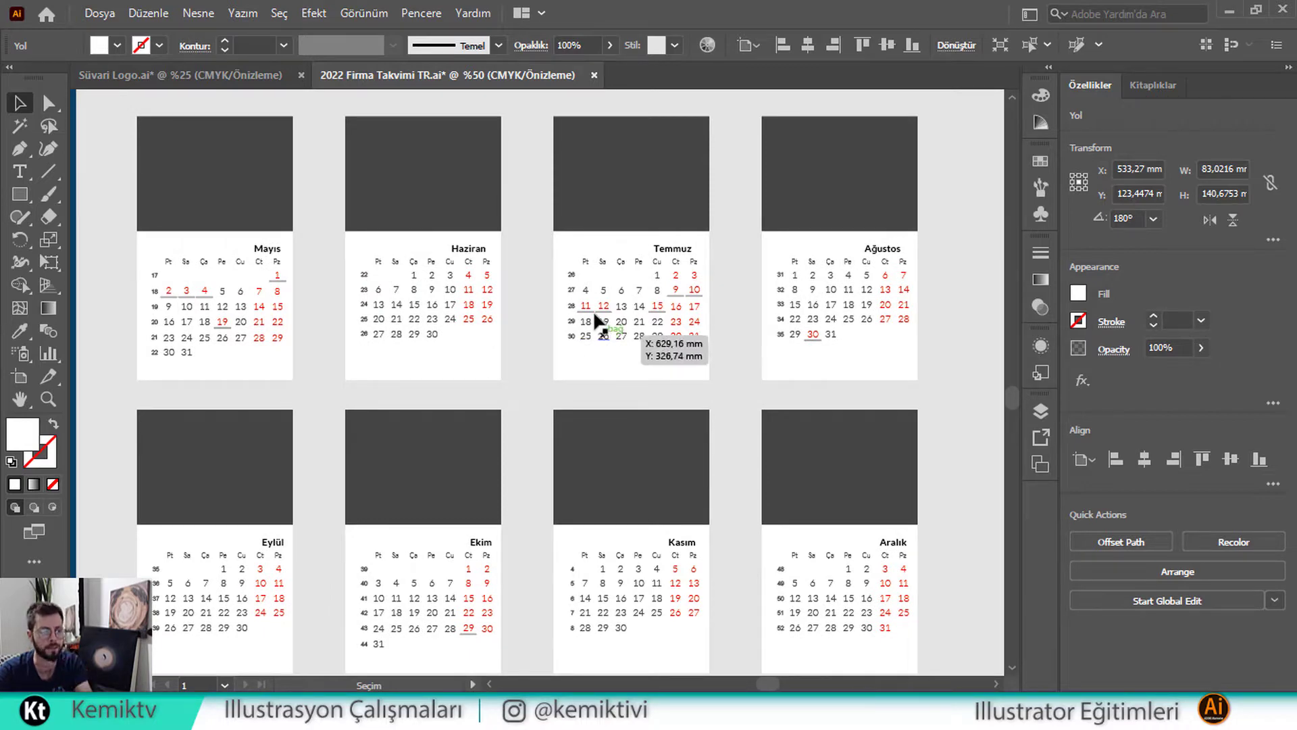
drag(448, 274, 566, 480)
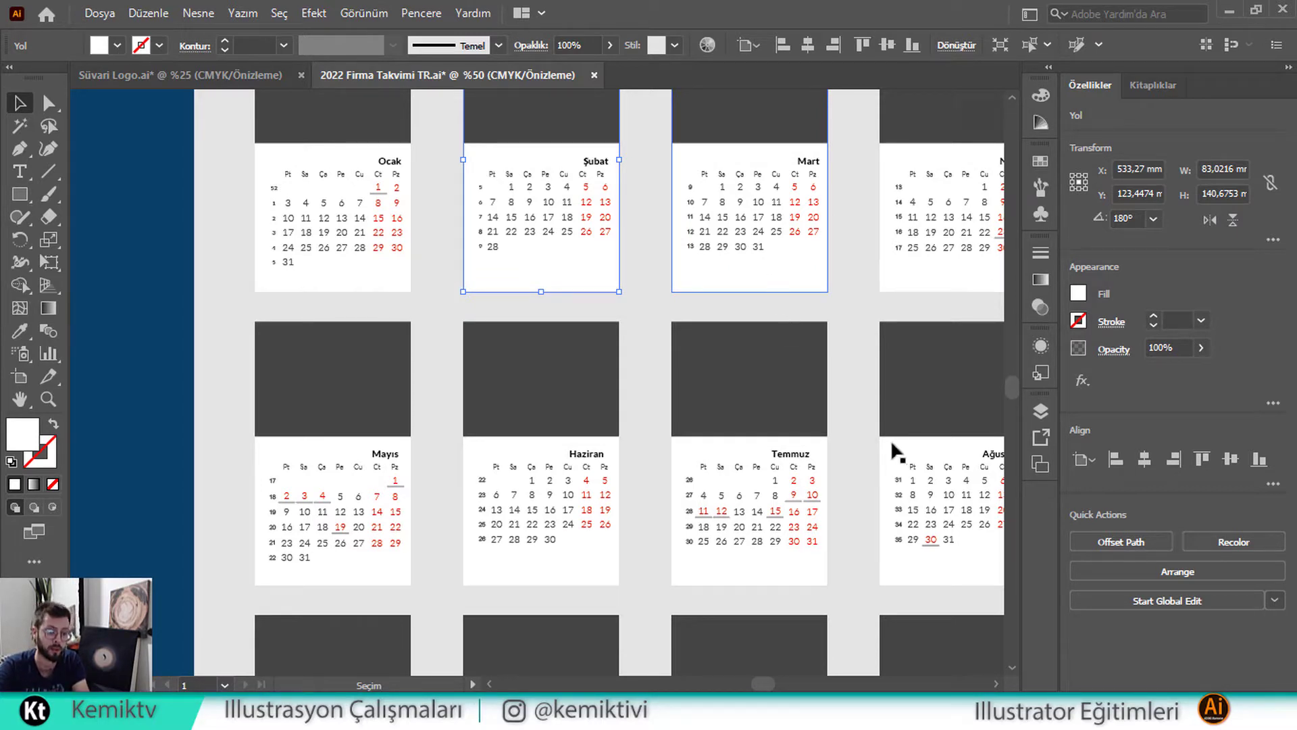
drag(891, 449, 582, 322)
drag(376, 515, 662, 328)
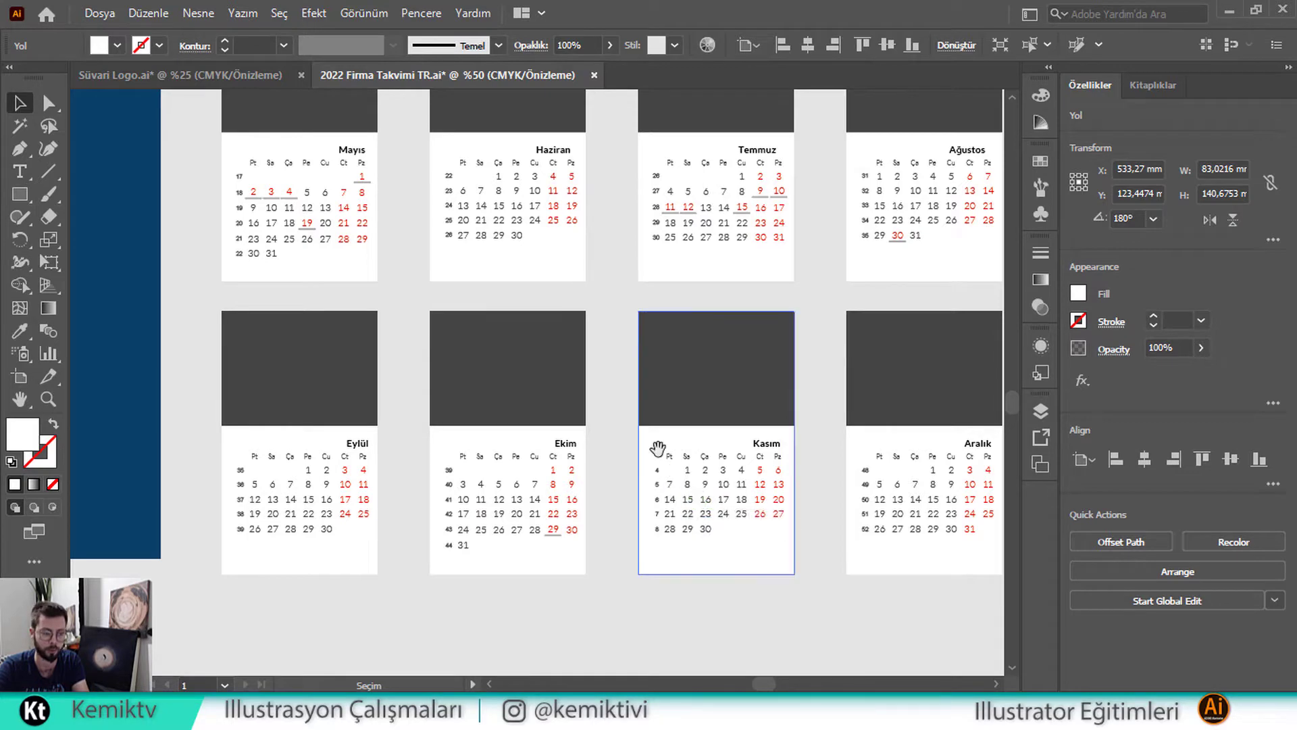
drag(651, 344, 697, 500)
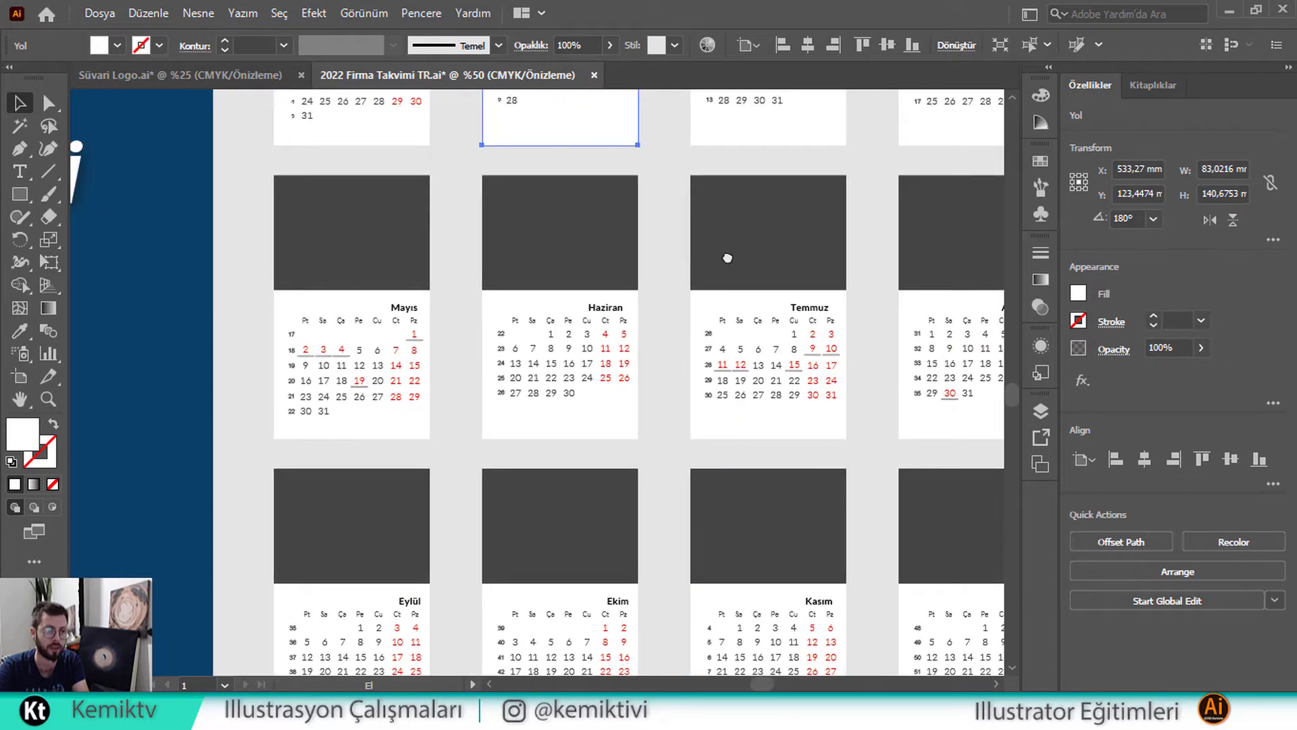
drag(728, 257, 627, 481)
drag(454, 313, 492, 379)
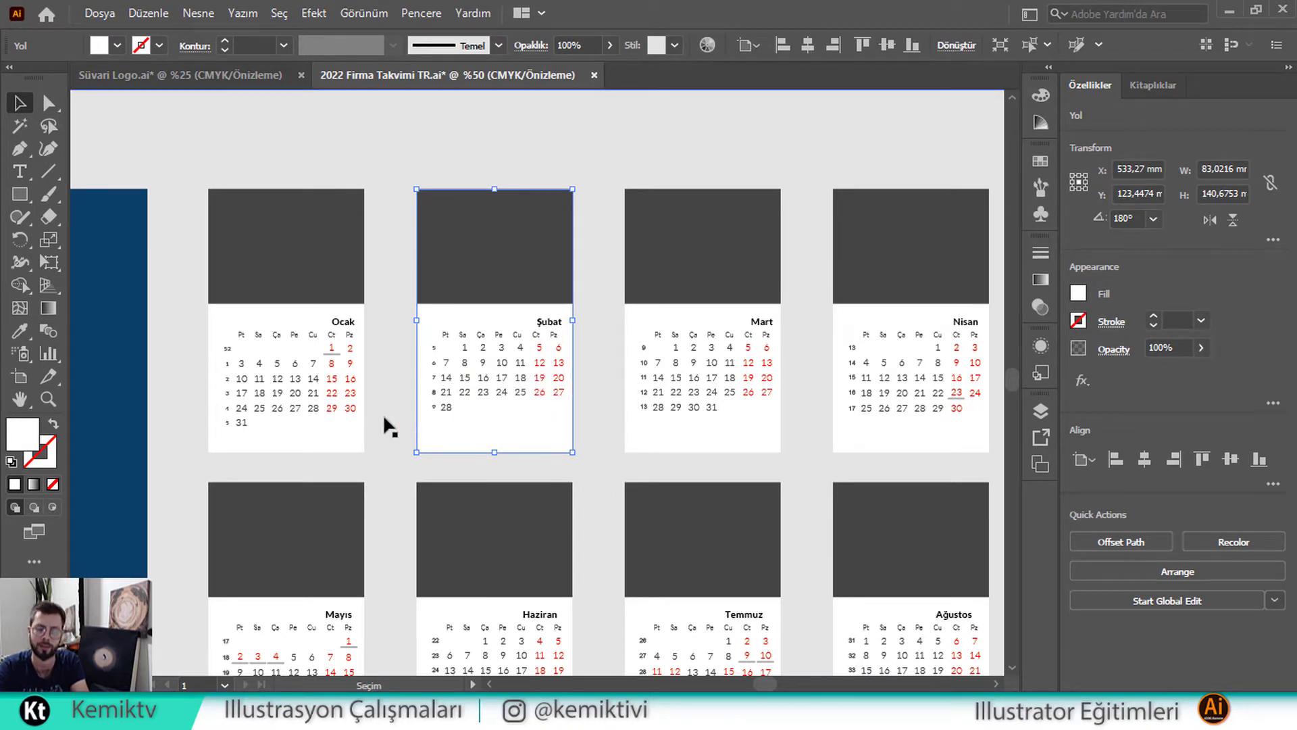
drag(545, 465, 509, 380)
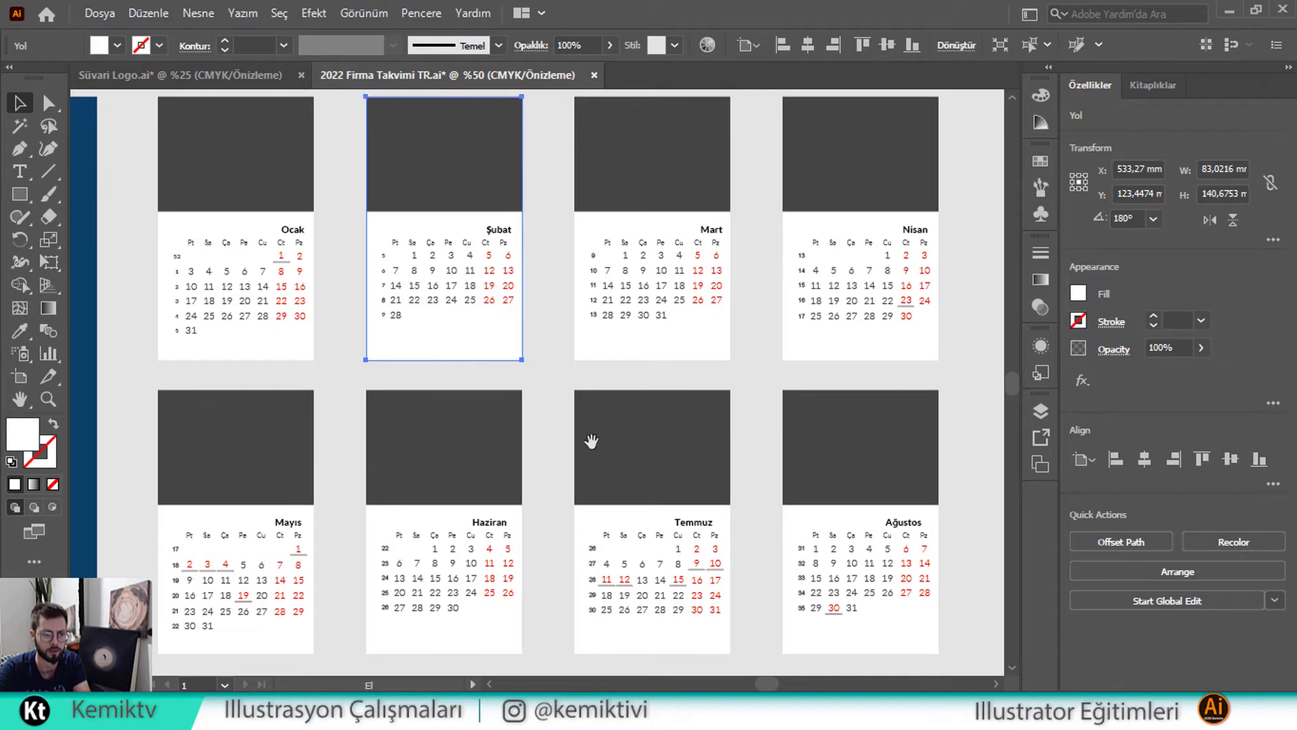
drag(603, 413, 543, 393)
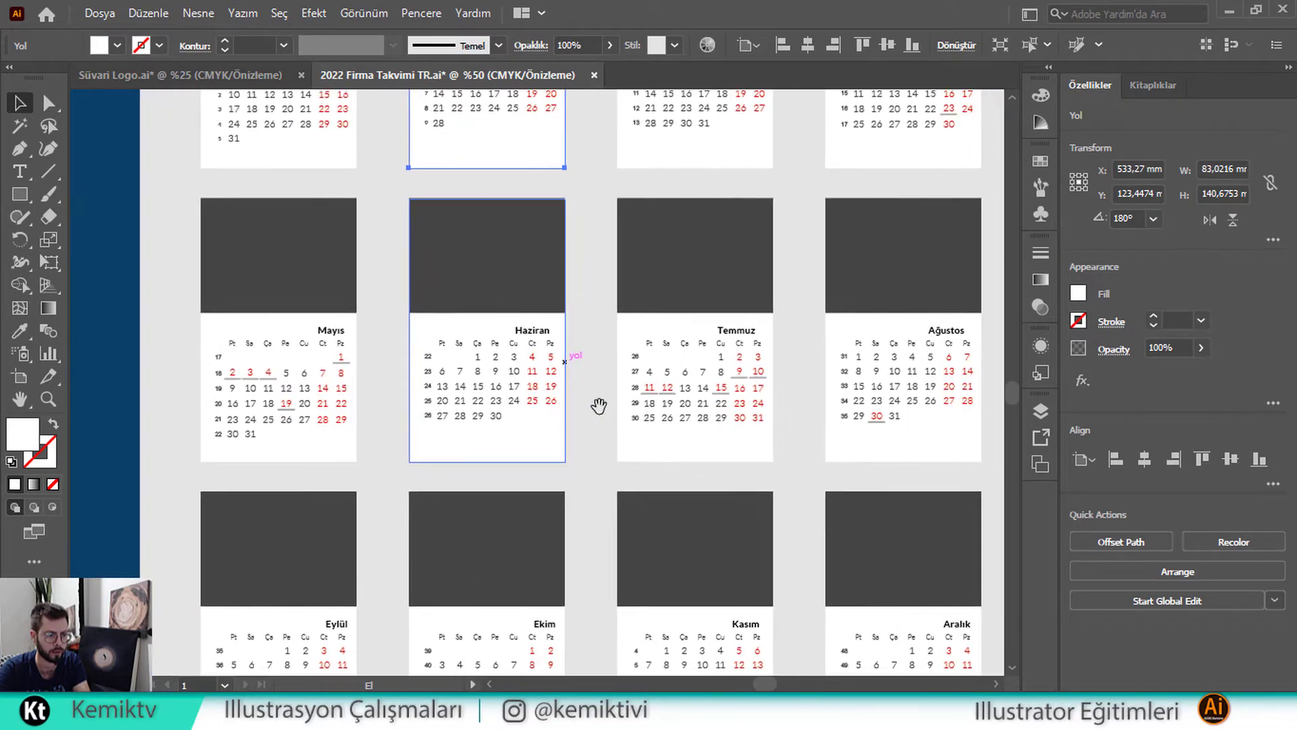
drag(652, 409, 631, 390)
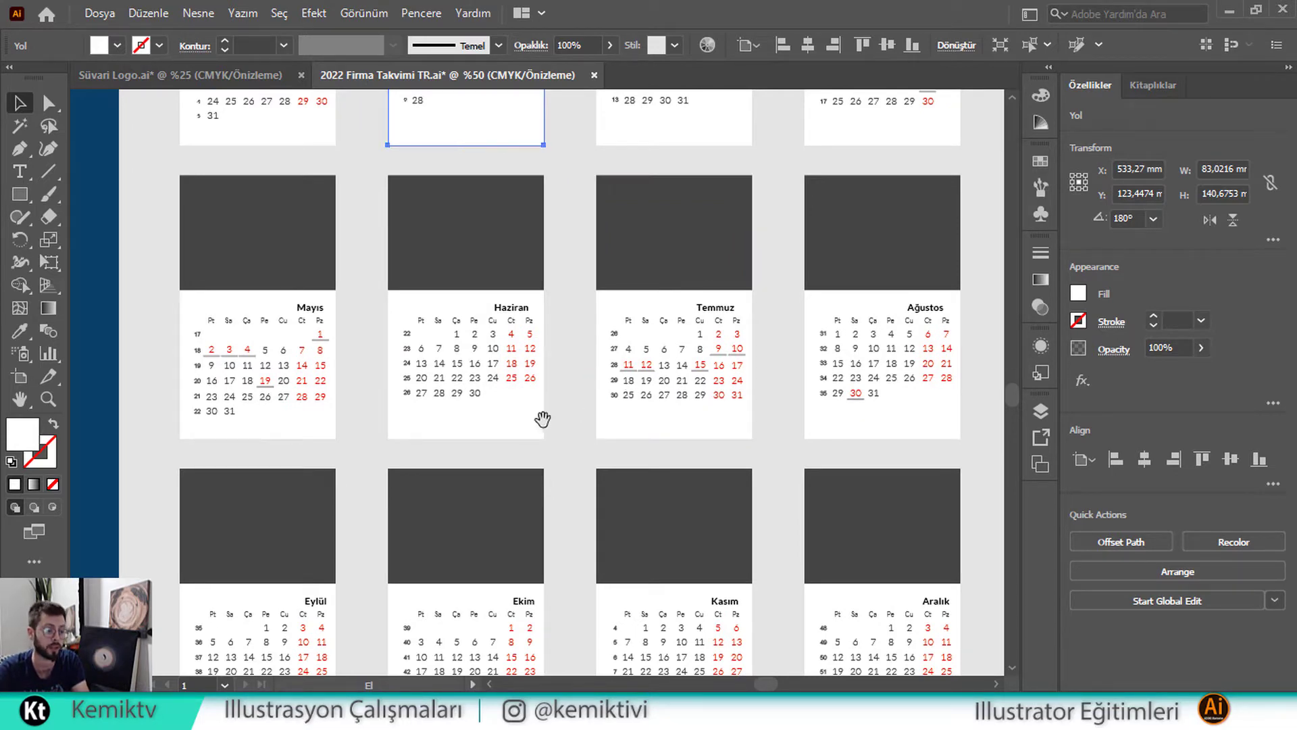
drag(541, 419, 755, 271)
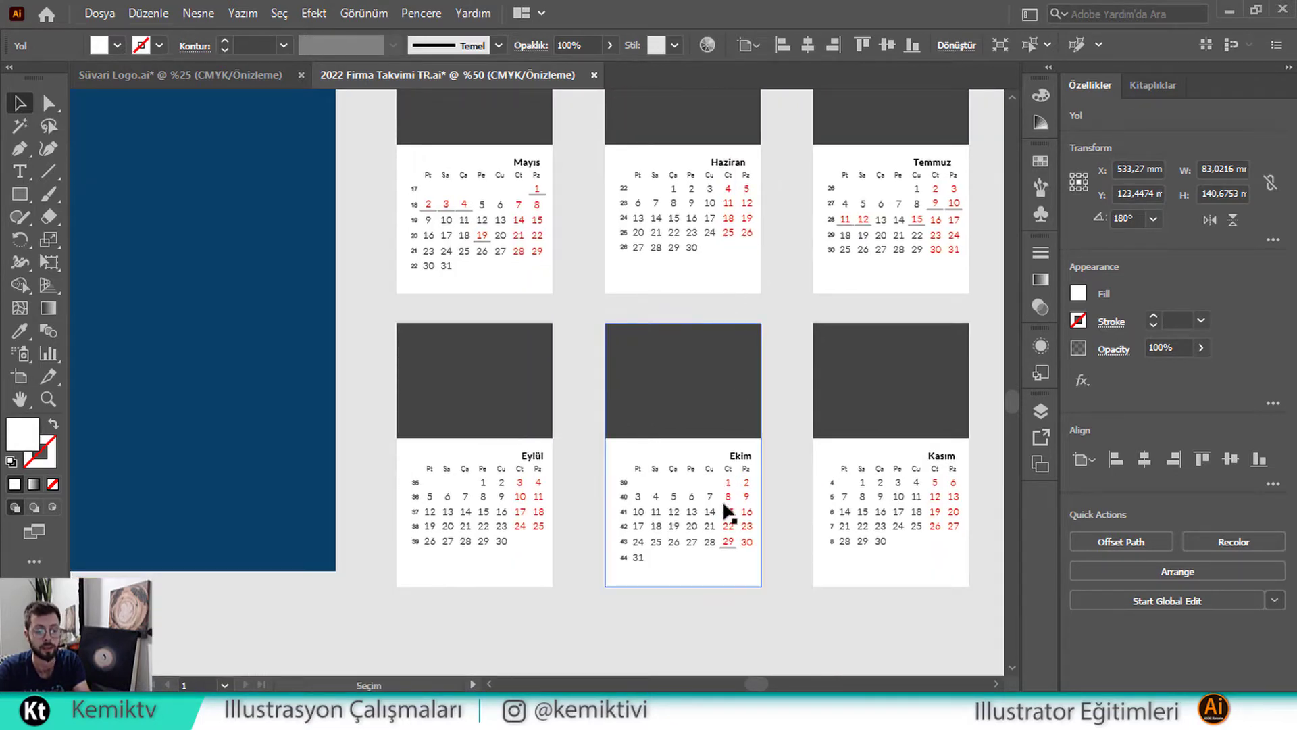
drag(727, 488, 623, 495)
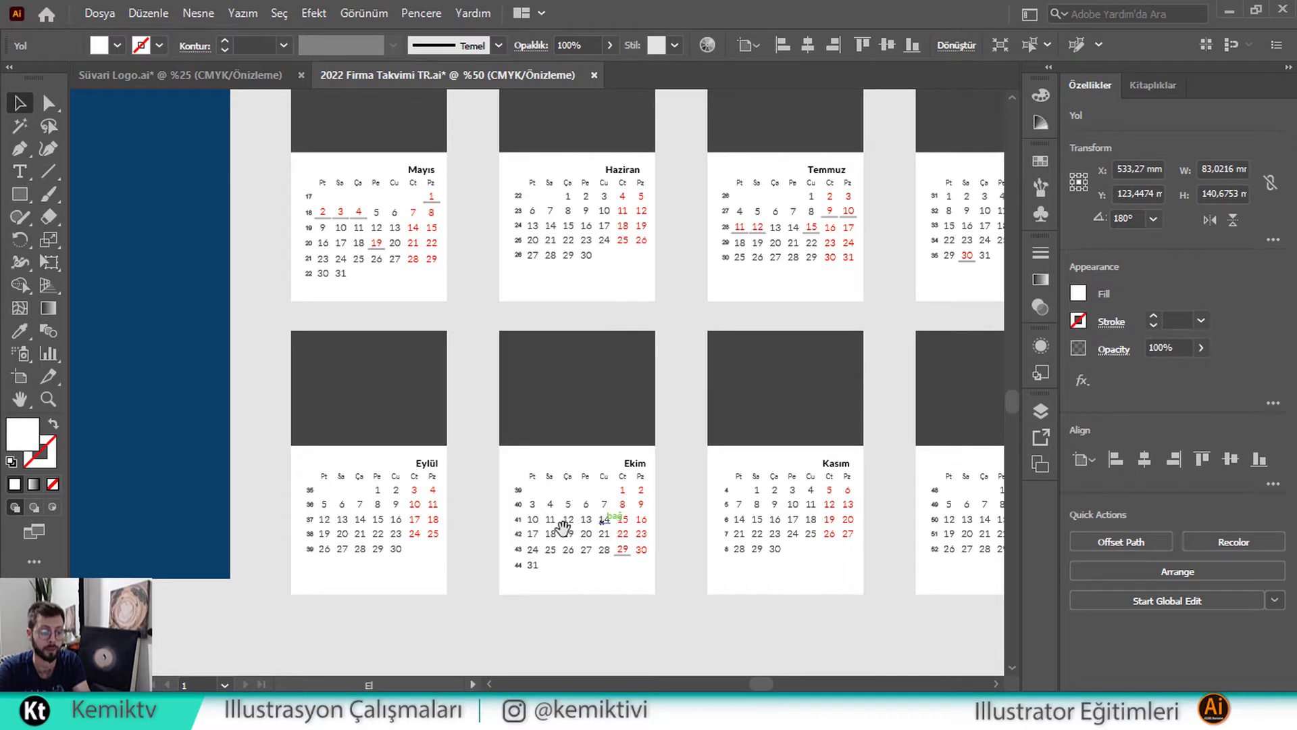
drag(562, 529, 574, 542)
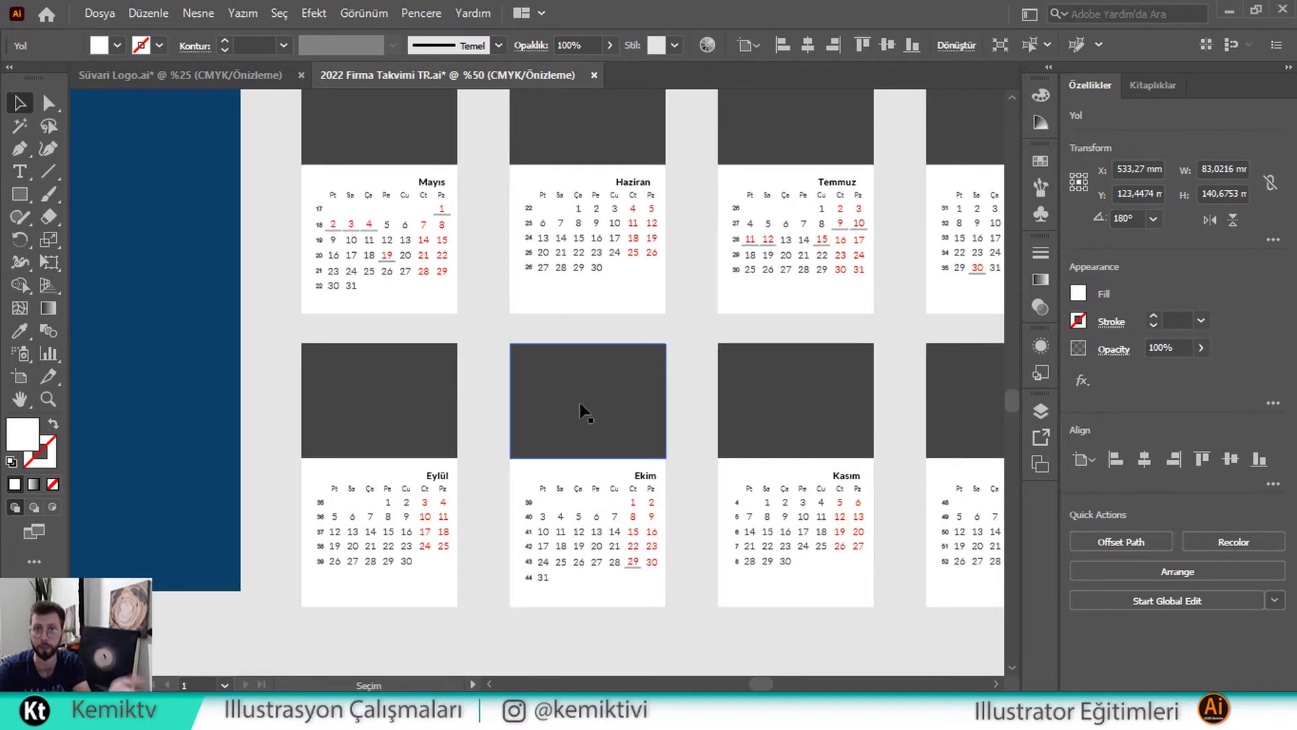
drag(811, 407, 720, 473)
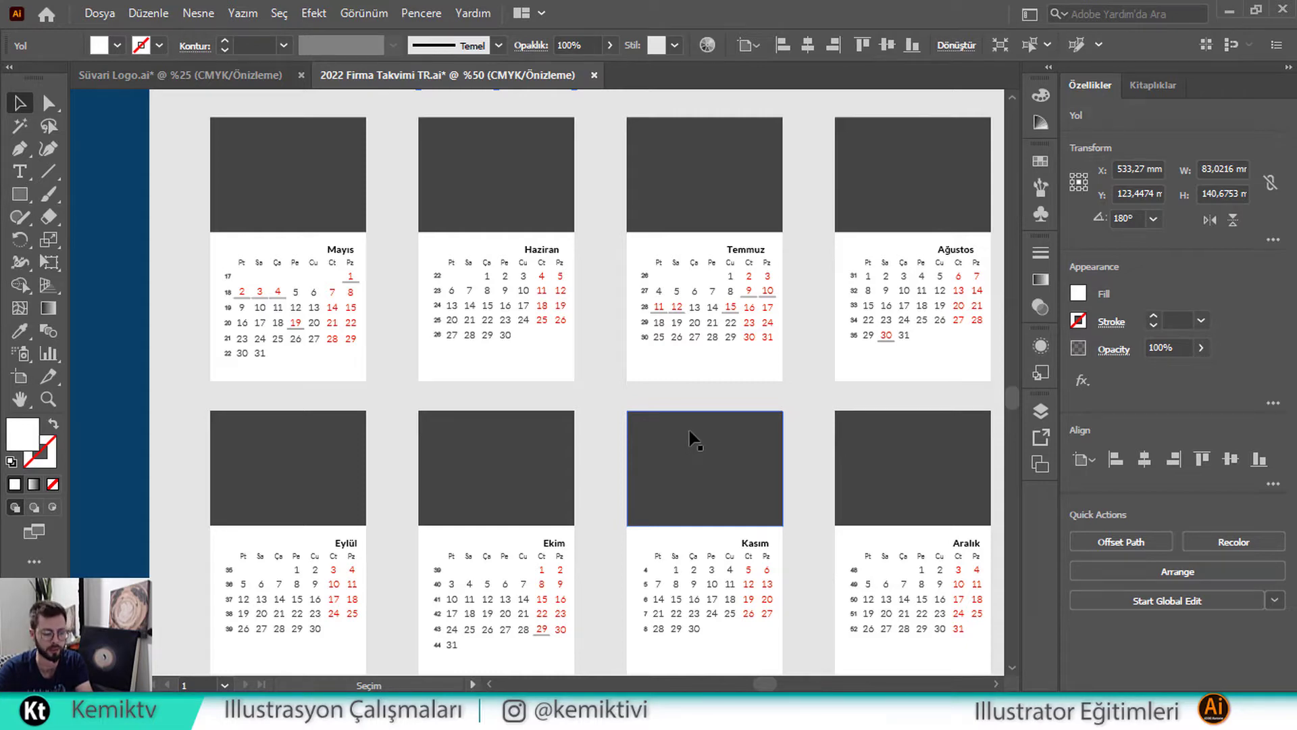
scroll(689, 430, down, 1)
drag(512, 321, 572, 406)
scroll(631, 410, down, 1)
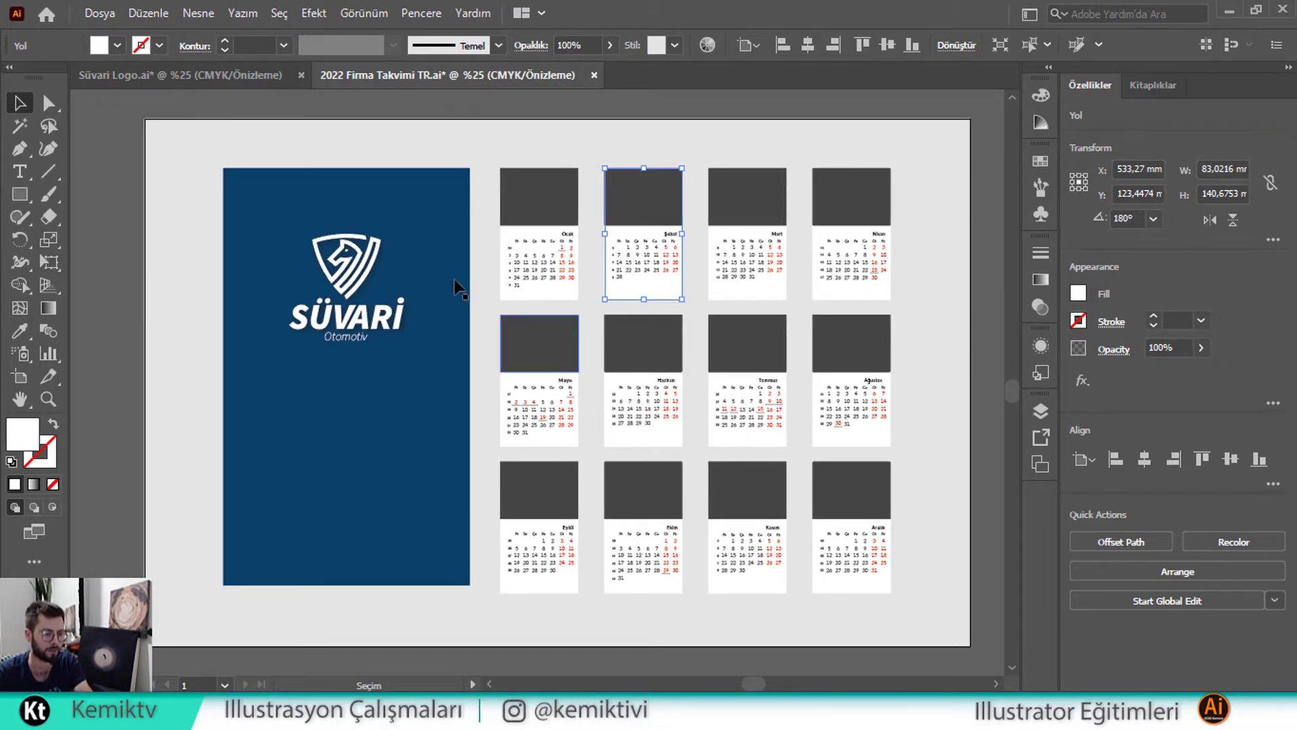
Enlarge the logo from its centre to about 126 × 121 mm and raise its shield emblem
drag(340, 299, 470, 315)
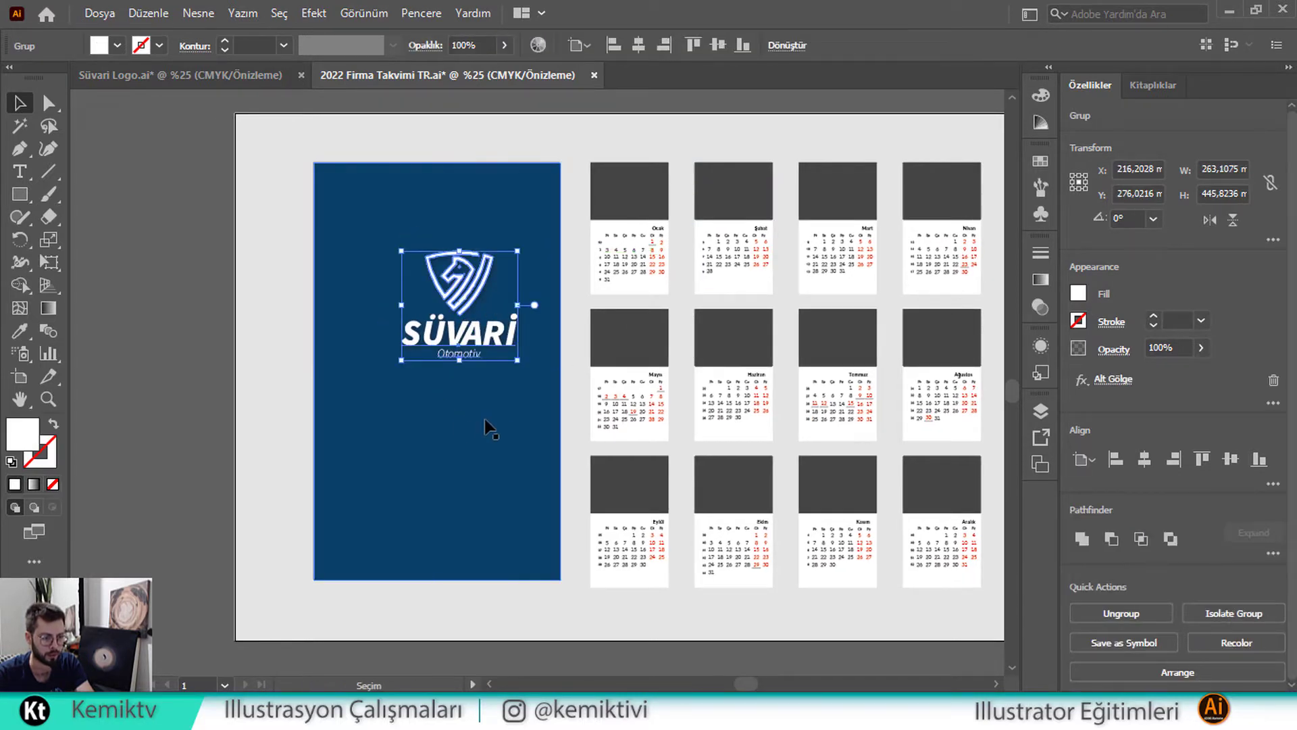
drag(437, 316, 435, 298)
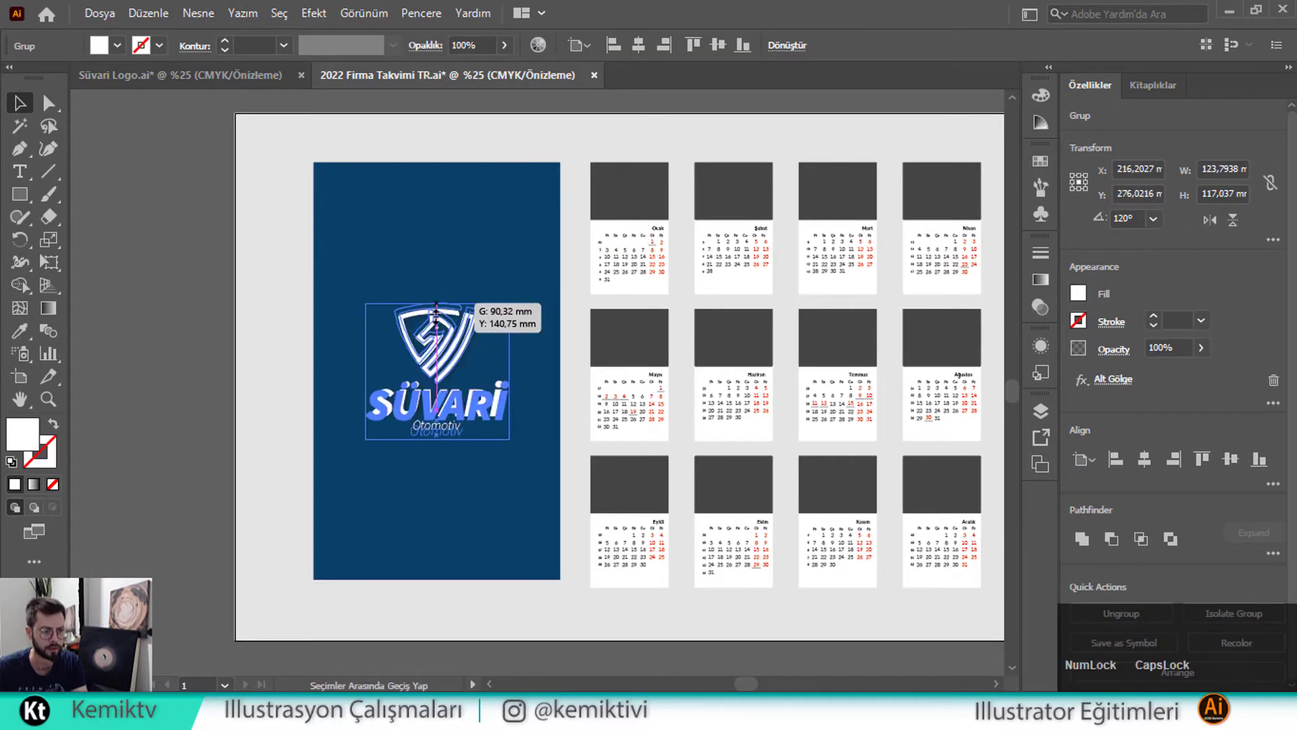
double_click(439, 341)
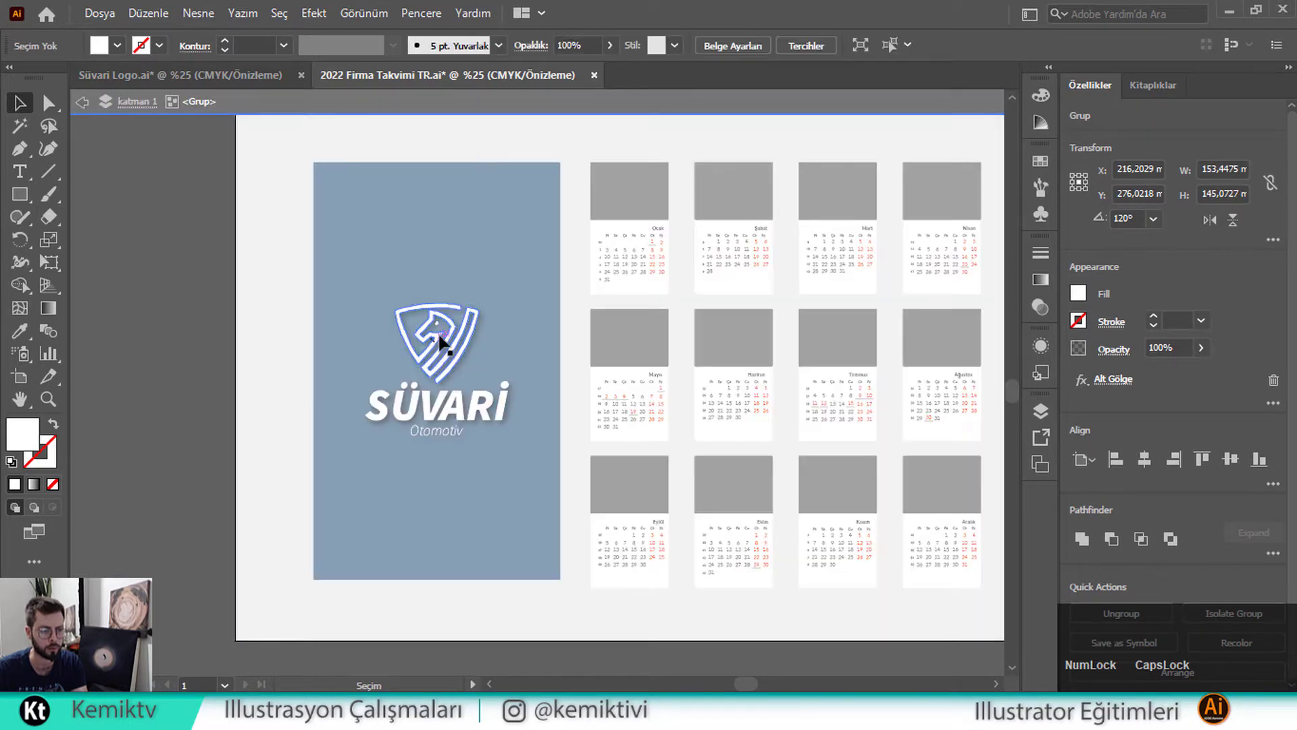
click(439, 339)
drag(438, 320, 442, 253)
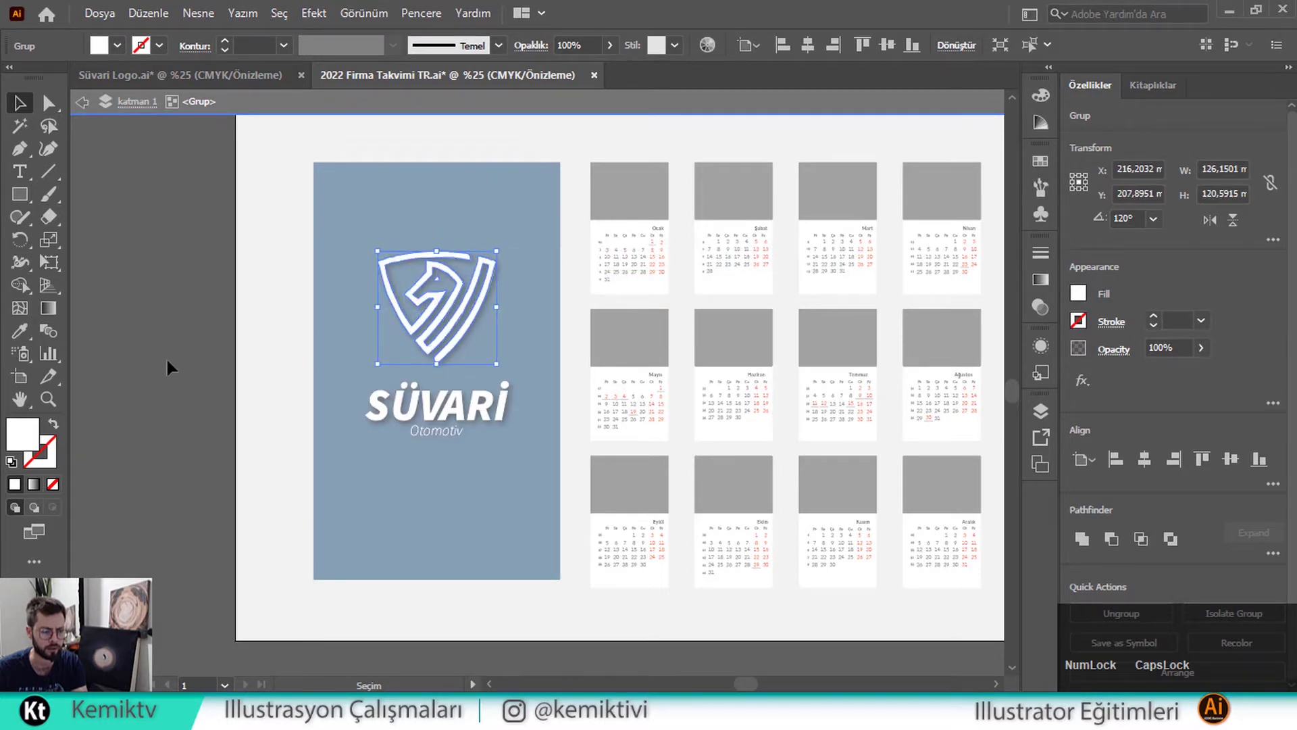
click(157, 342)
double_click(156, 342)
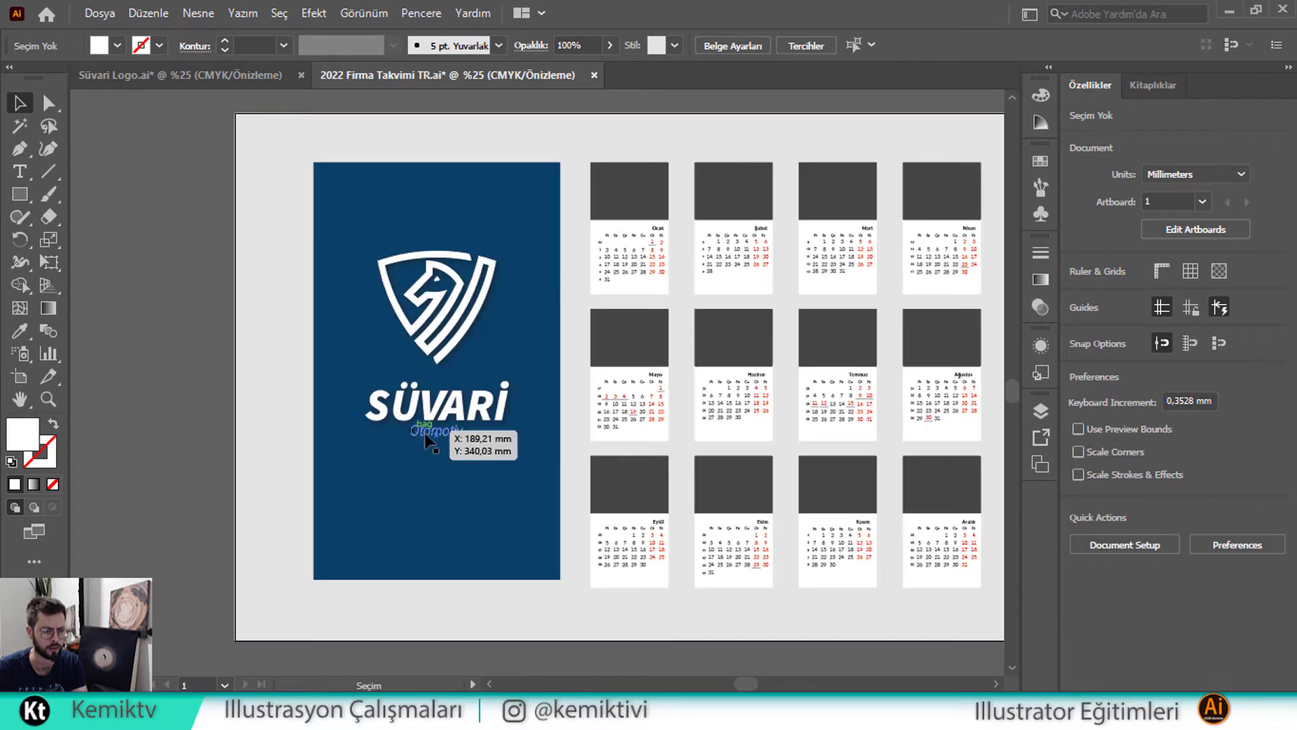
Place the Otomotiv text under SÜVARI and reposition the shield above the name
drag(424, 433, 425, 433)
drag(418, 342, 419, 345)
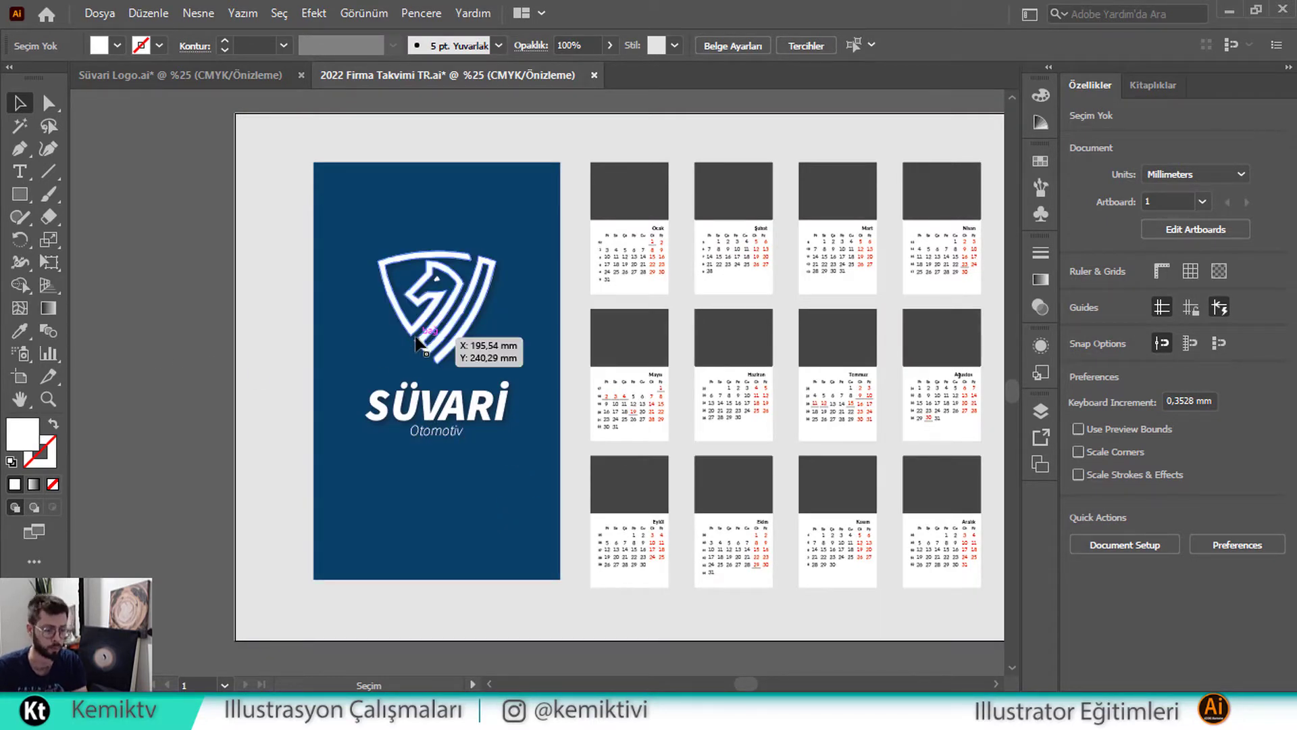
key(space)
drag(307, 313, 379, 345)
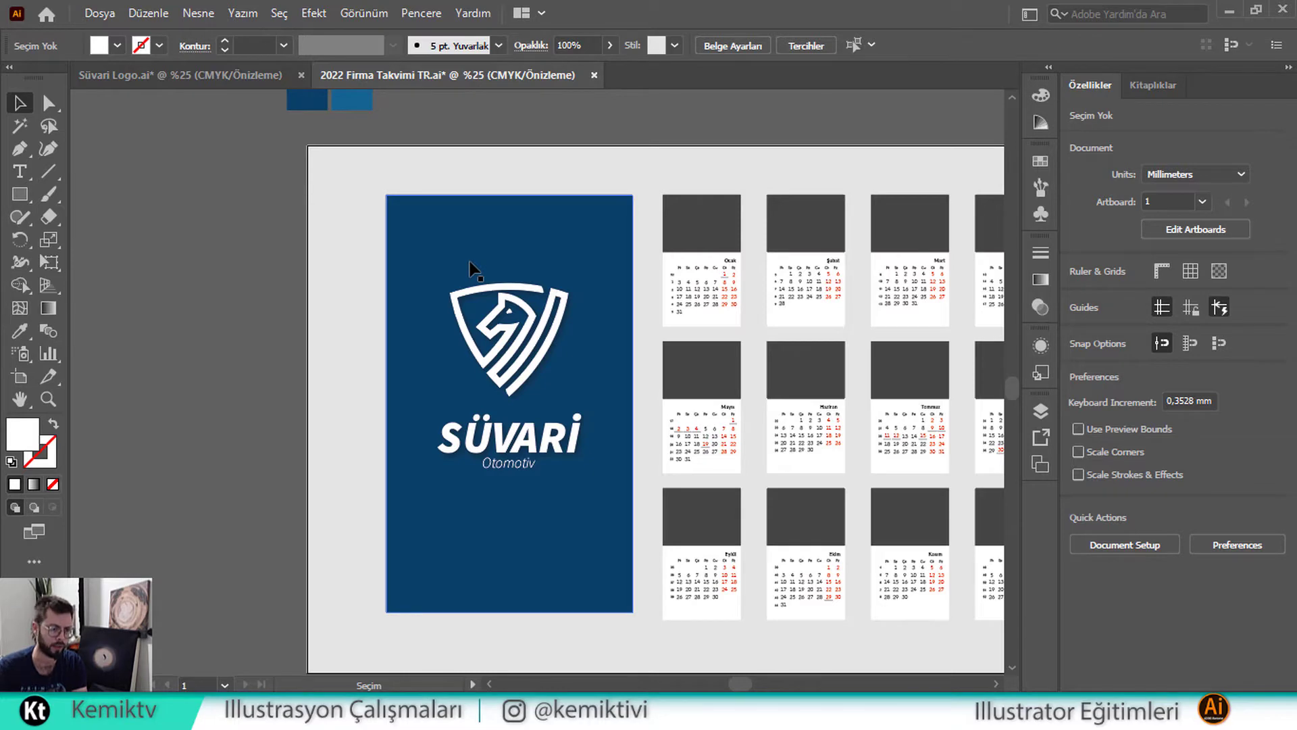
Ungroup the Süvari logo and duplicate the shield emblem up to the left
drag(473, 269, 586, 311)
right_click(521, 318)
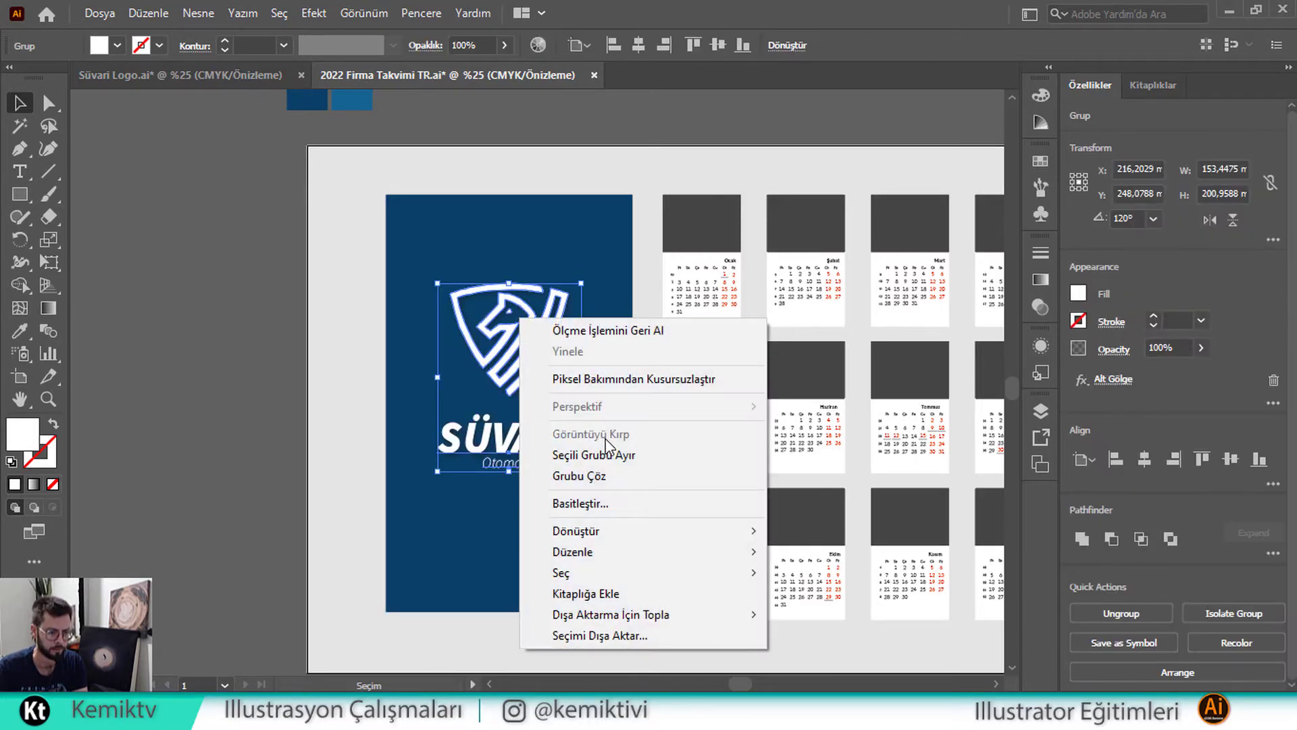
click(601, 476)
click(420, 338)
click(543, 331)
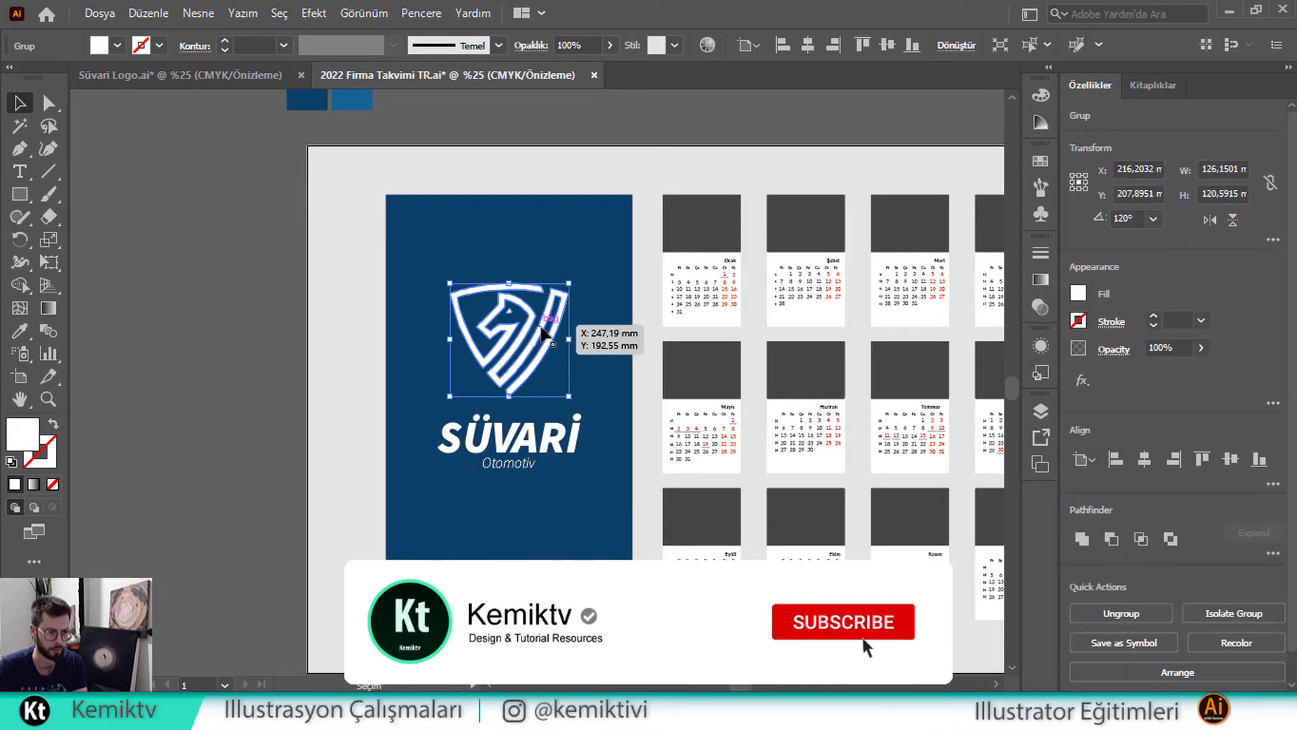
drag(543, 331, 490, 246)
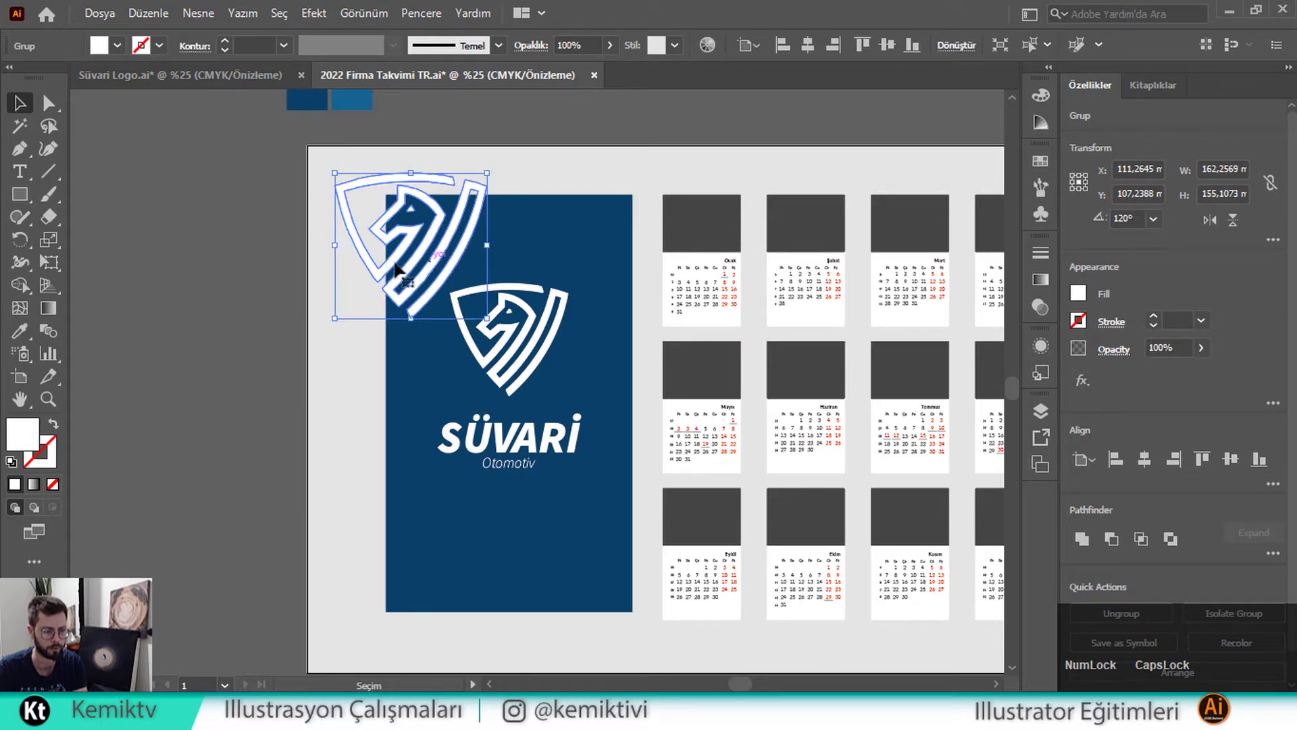
Send the shield copy behind the blue cover panel
scroll(425, 223, up, 1)
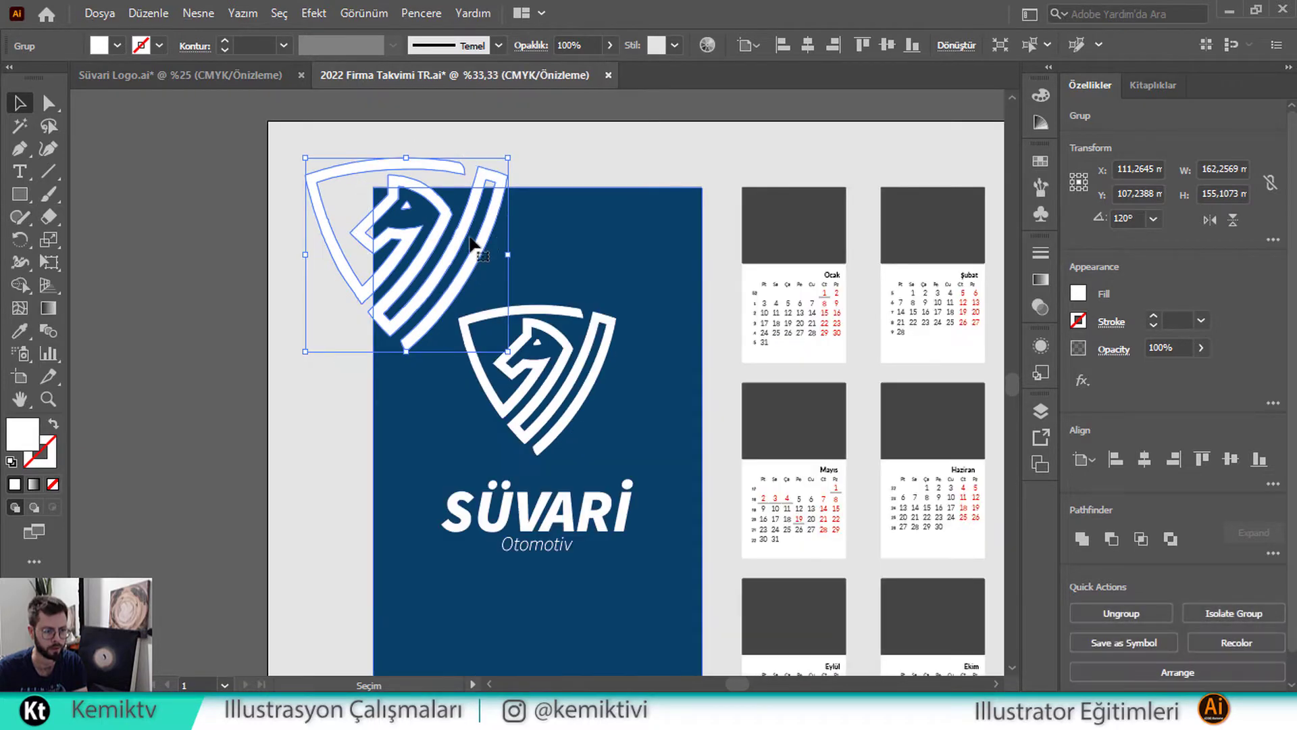
click(578, 254)
key(ctrl)
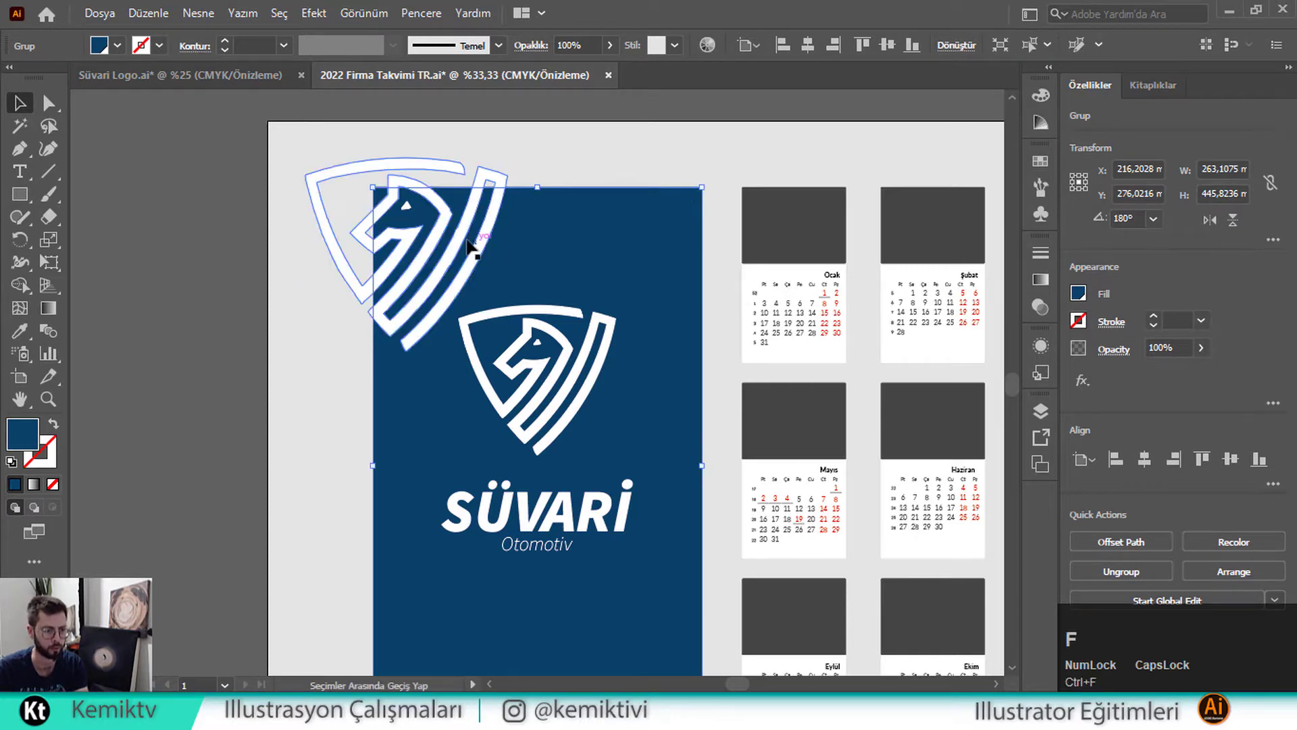
right_click(489, 231)
click(482, 235)
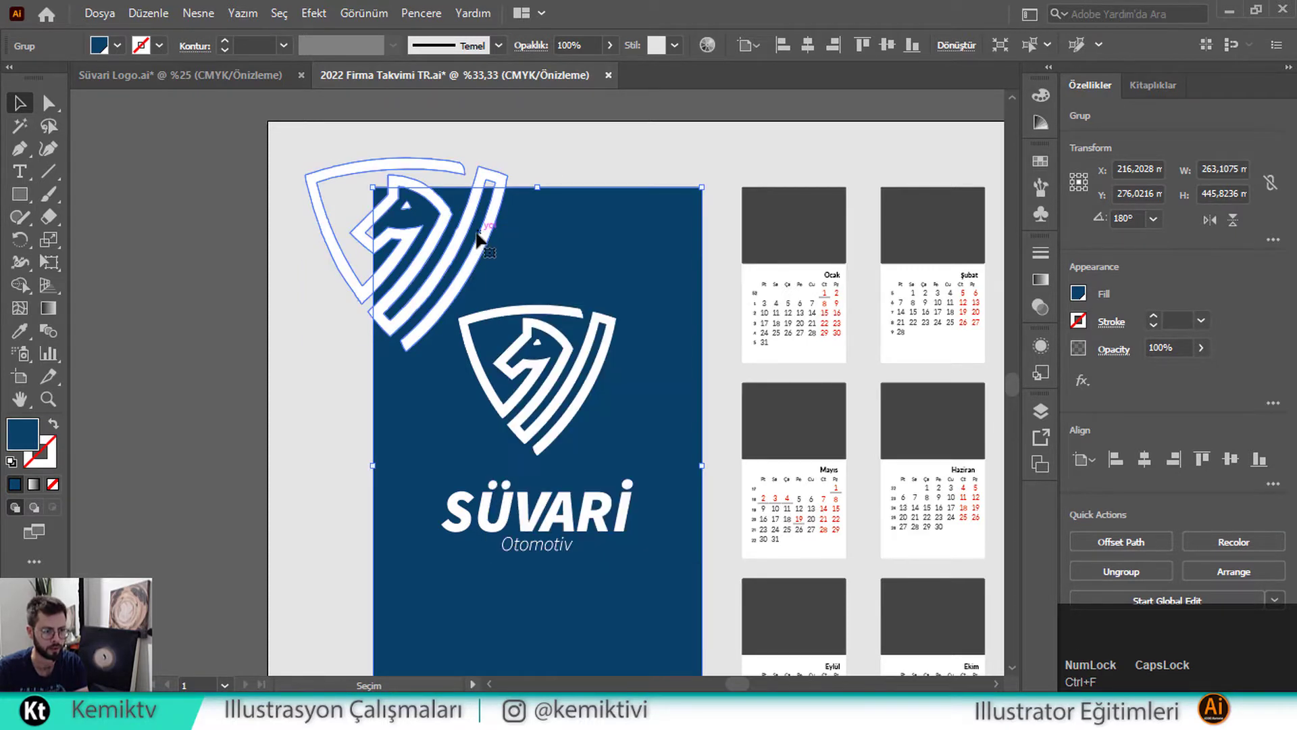
click(479, 236)
right_click(477, 245)
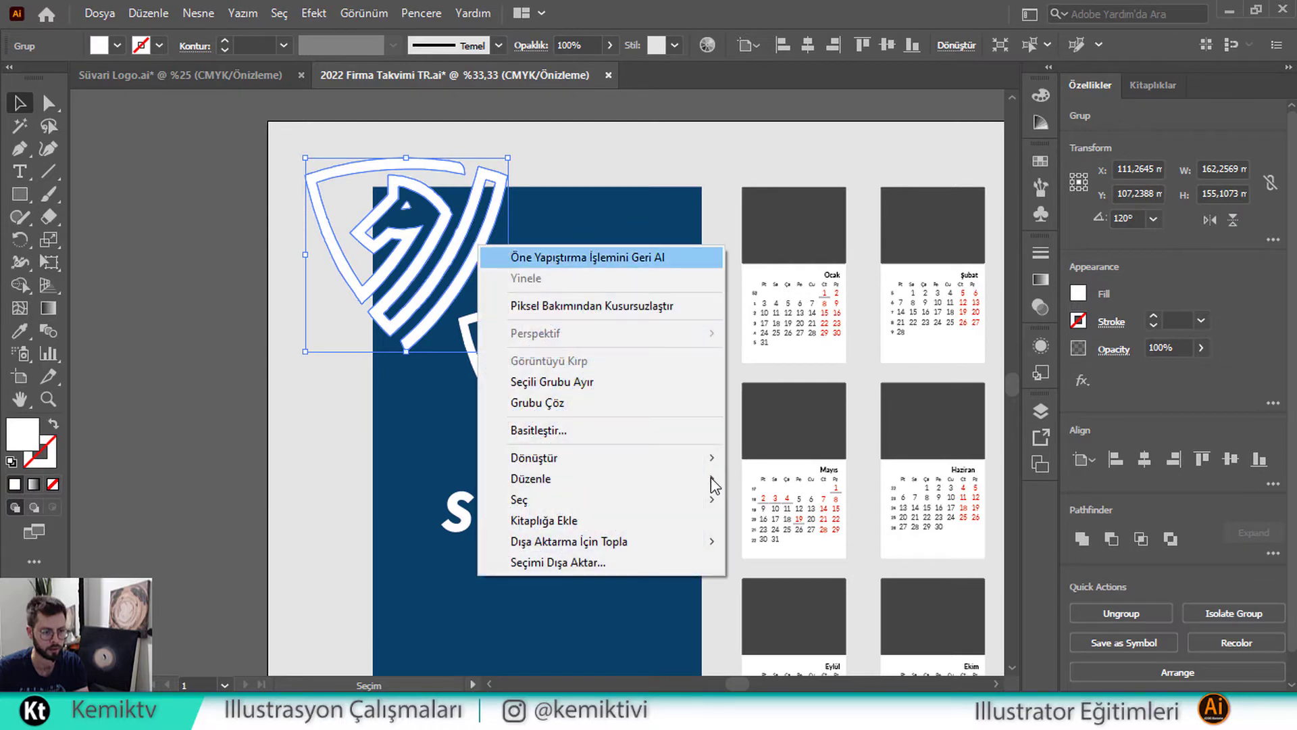
mouse_move(712, 484)
click(770, 540)
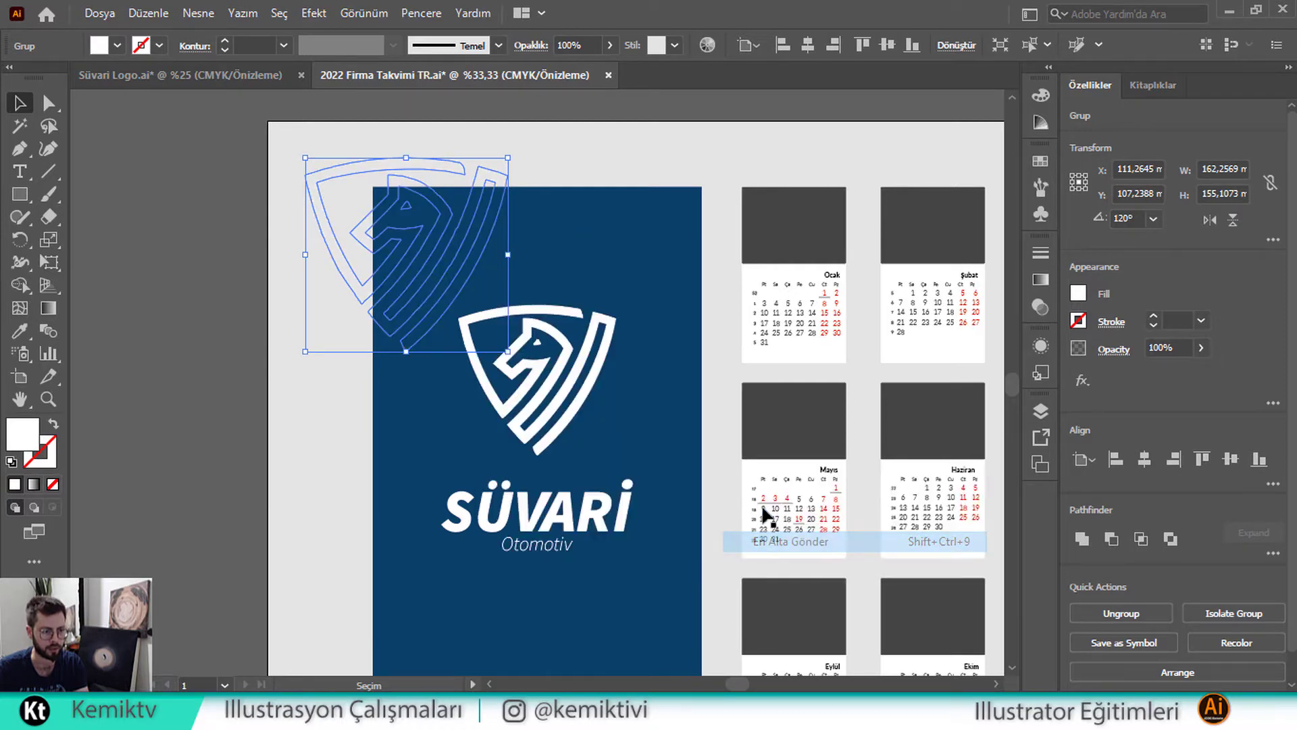
Undo an accidental ungroup and send the shield copy one step back (Bir Alta Gönder)
shift+click(585, 269)
right_click(578, 245)
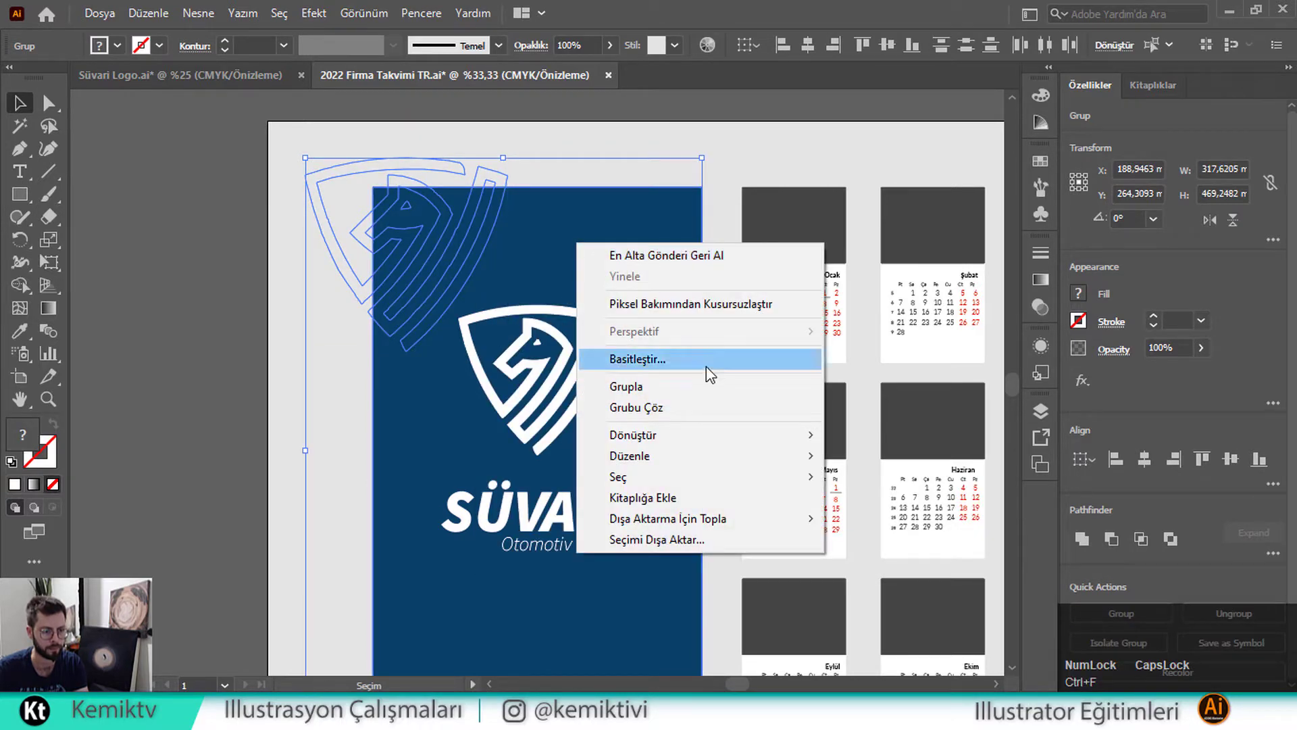
click(673, 412)
click(507, 192)
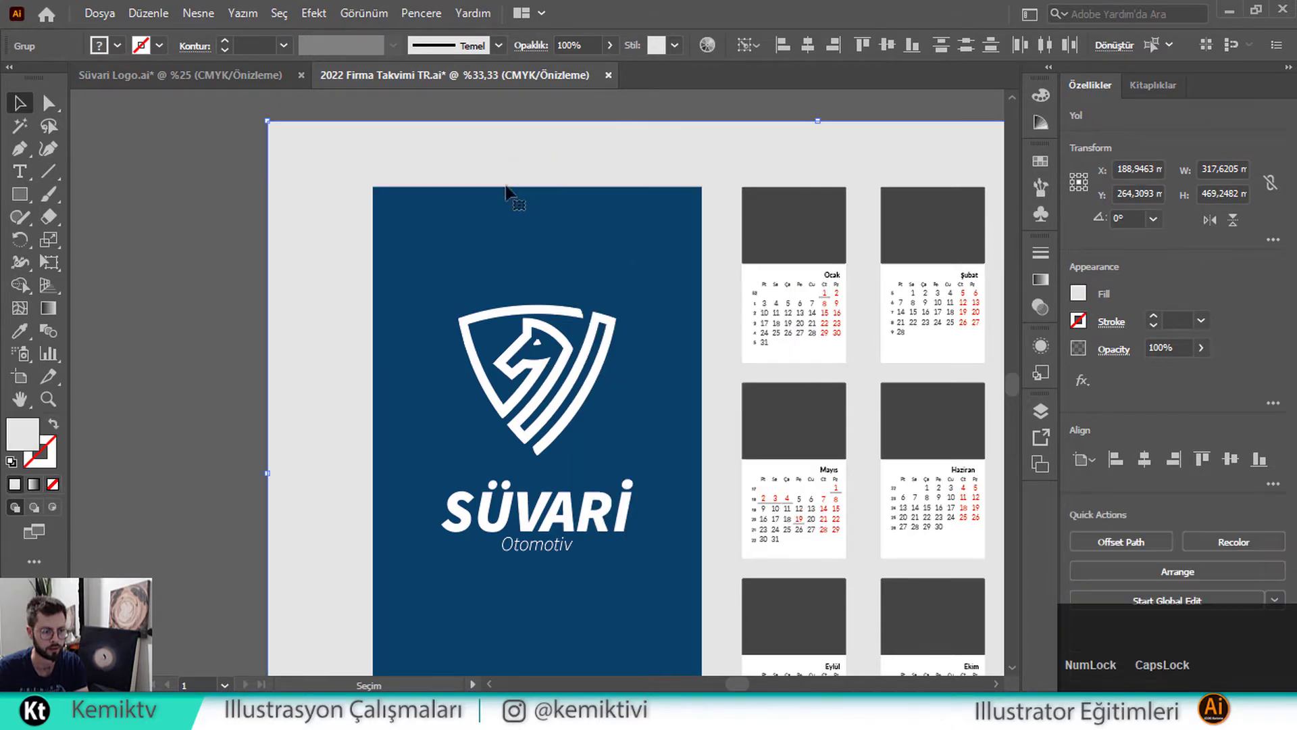
click(442, 174)
key(ctrl+z)
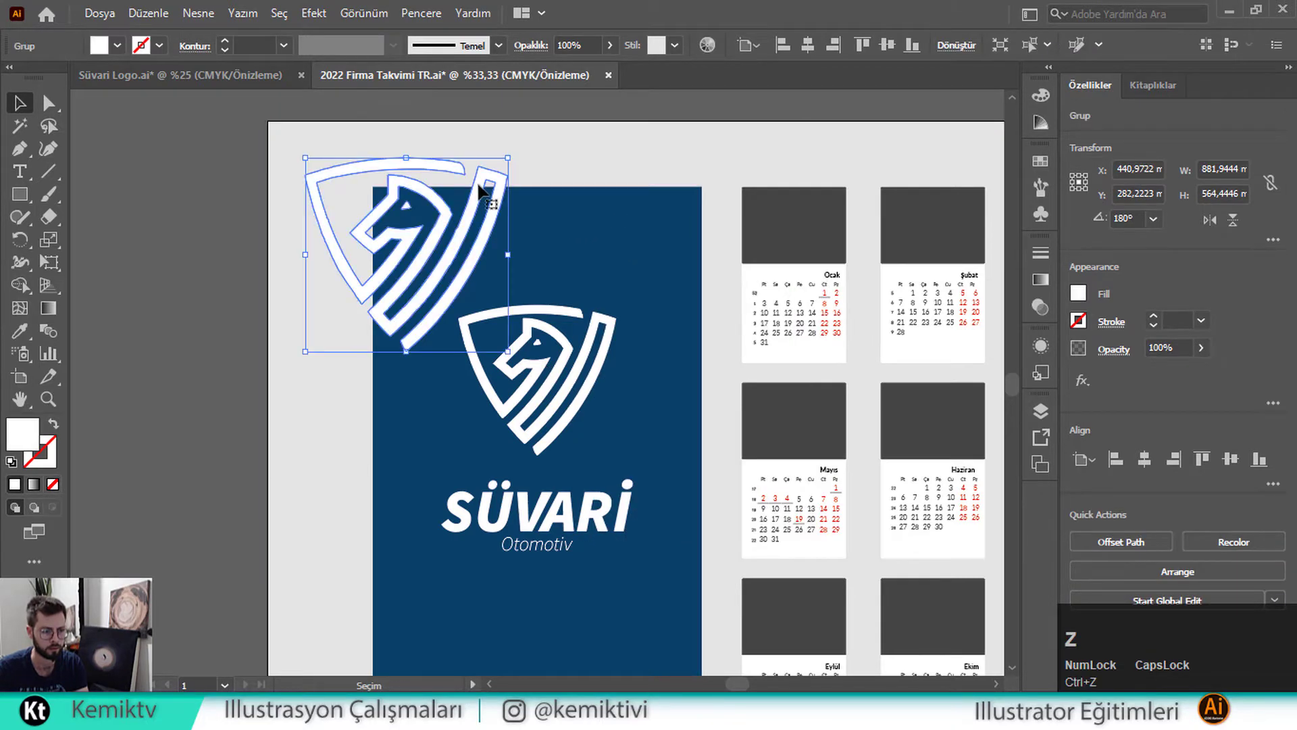
right_click(478, 183)
mouse_move(683, 421)
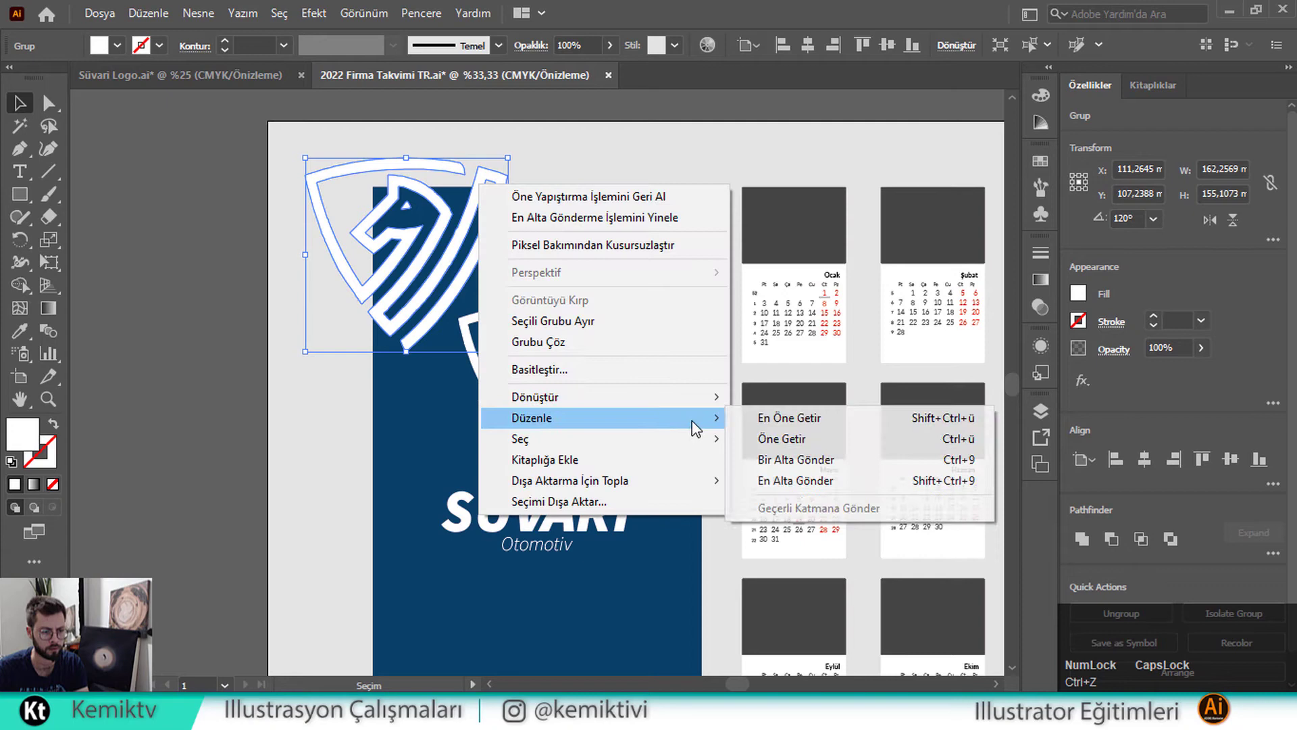
click(797, 460)
Crop the shield copy to the blue panel with a clipping mask (Kırpma Maskesi Oluştur)
shift+click(660, 247)
right_click(659, 241)
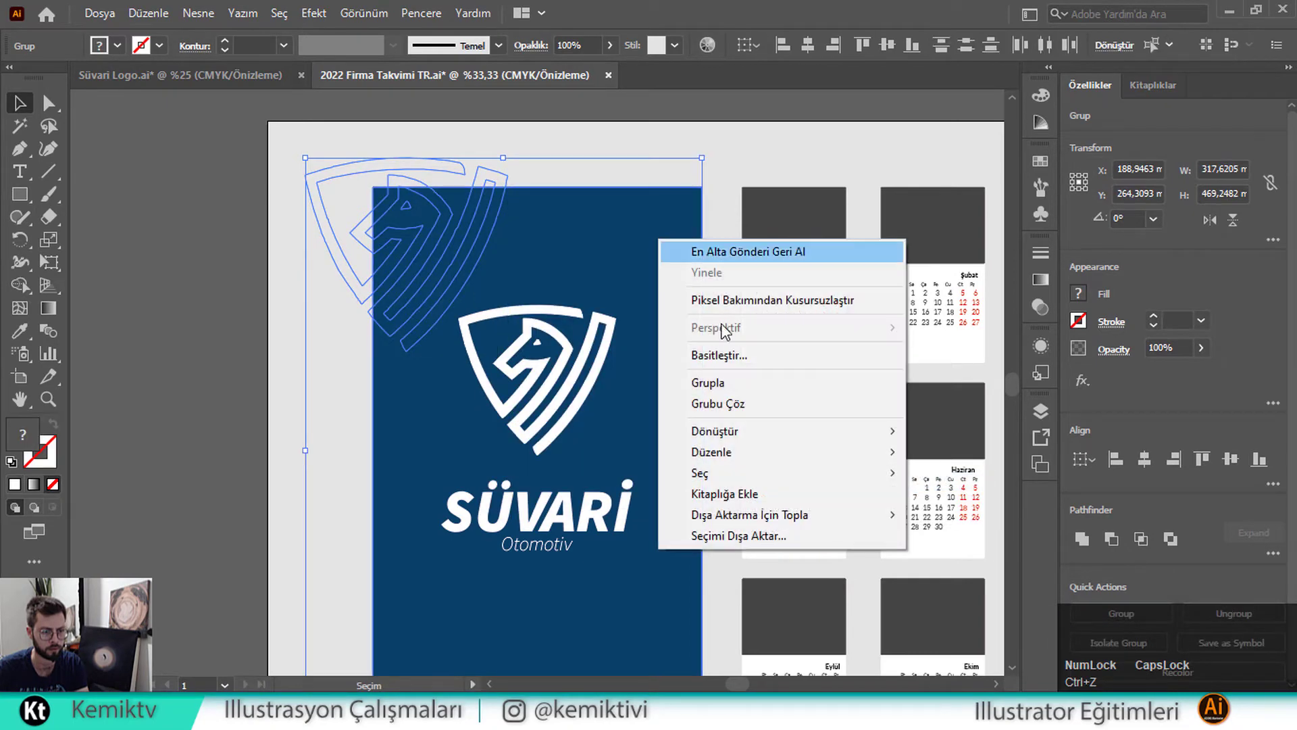
click(748, 404)
right_click(636, 248)
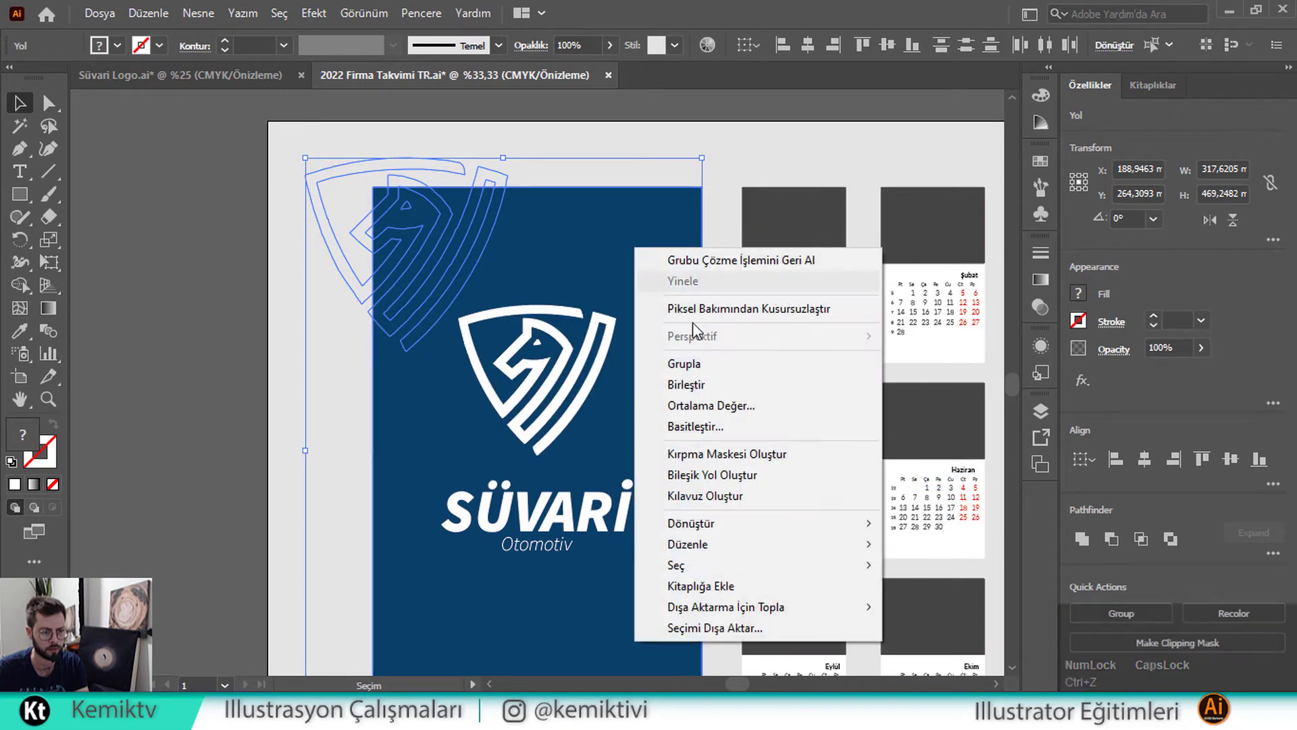
click(782, 470)
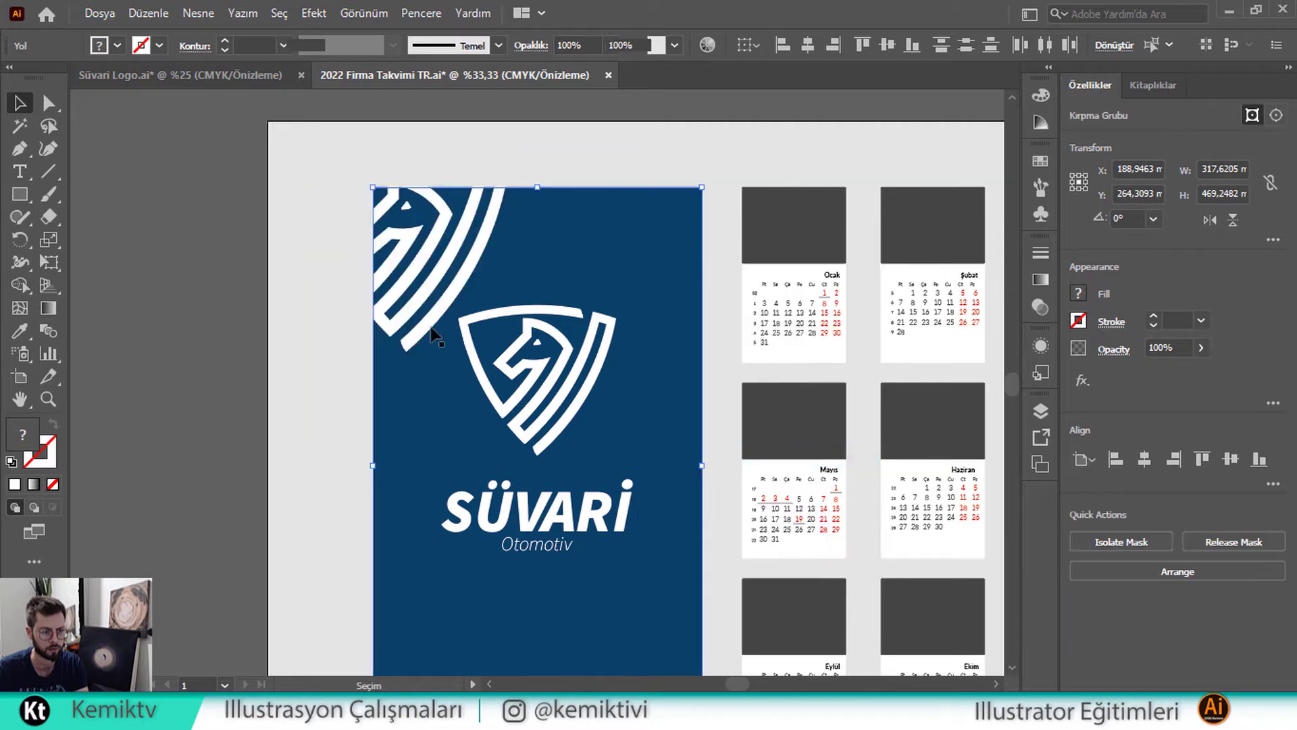
click(140, 291)
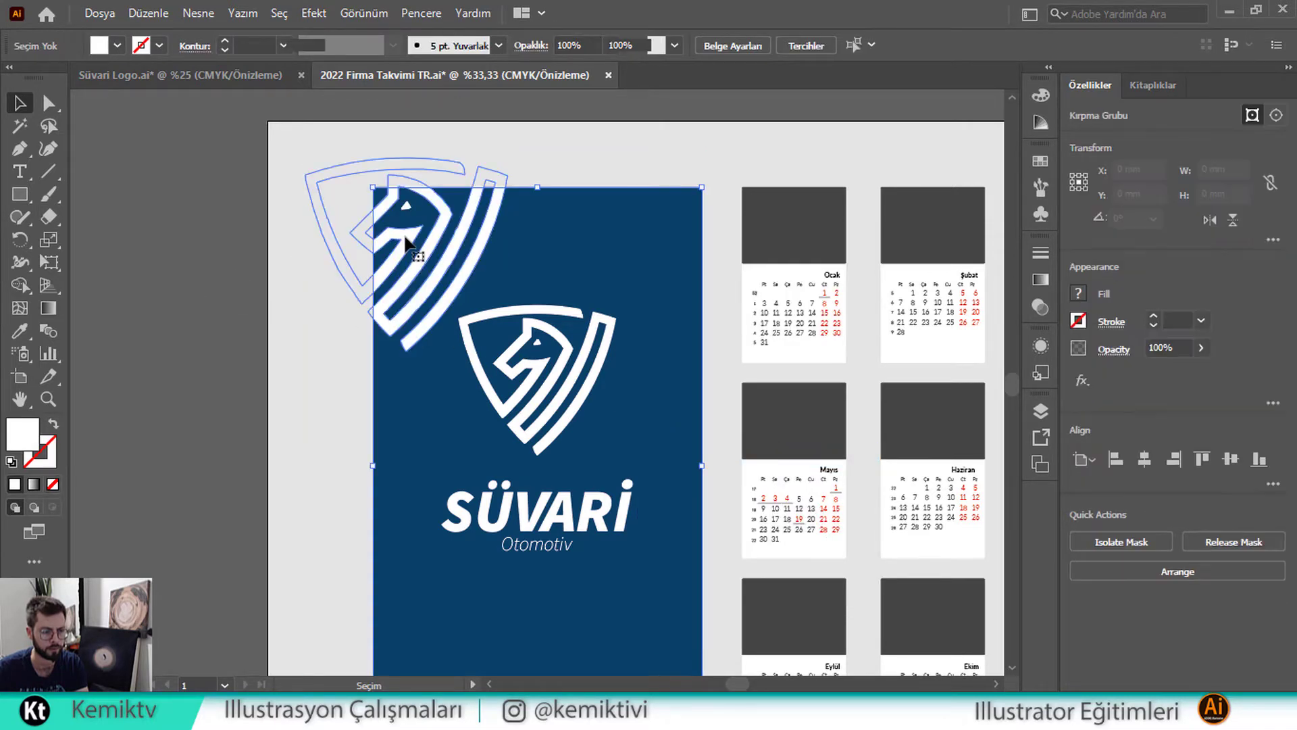
Group the shield paths inside the clip group, reposition them and set opacity to 61%
double_click(404, 235)
drag(403, 237, 411, 247)
key(ctrl+z)
shift+click(407, 206)
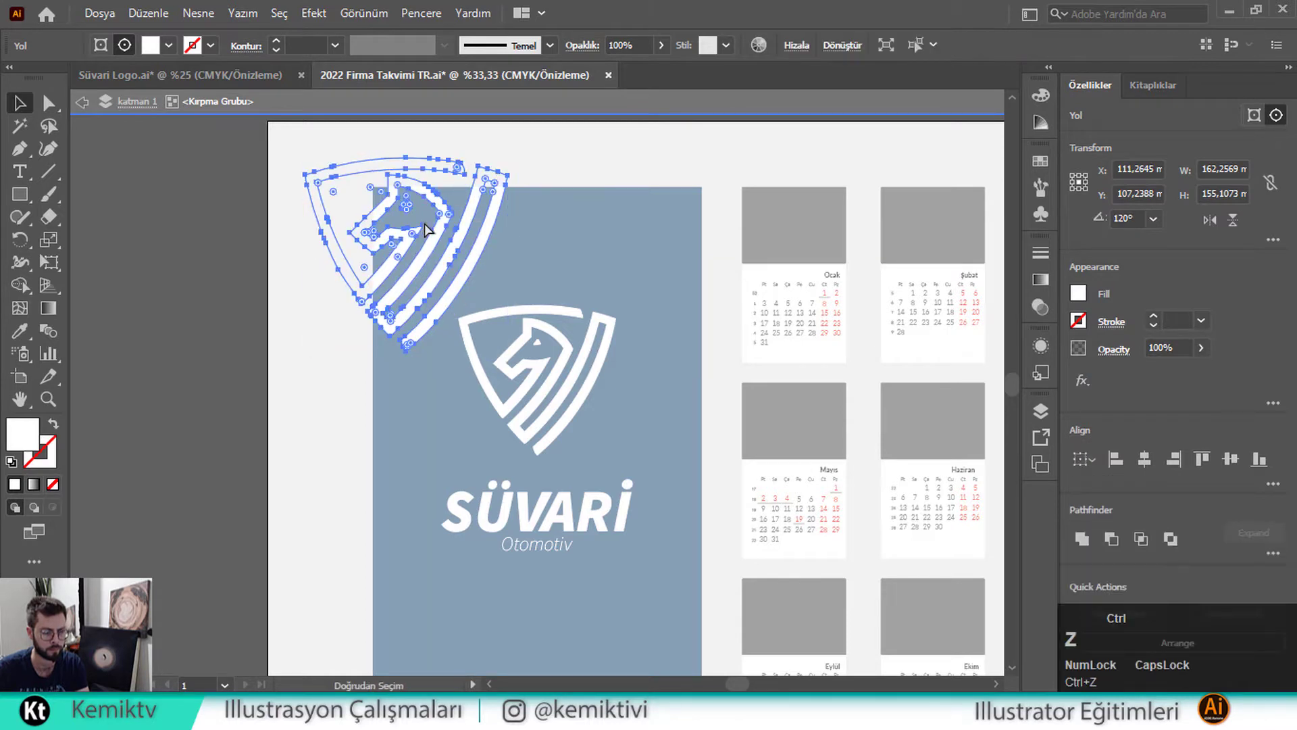
key(ctrl+g)
mouse_move(428, 230)
mouse_down()
mouse_move(444, 246)
mouse_move(419, 226)
mouse_move(421, 238)
mouse_up()
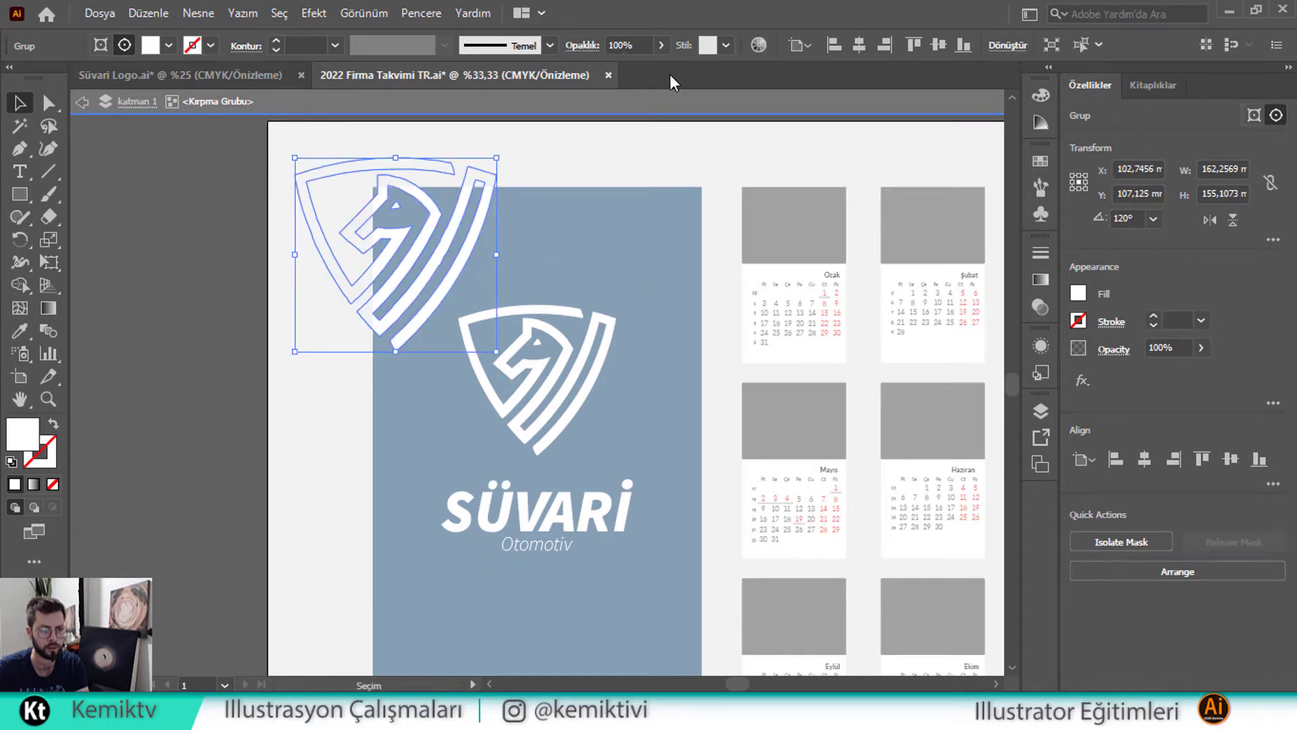
click(1201, 347)
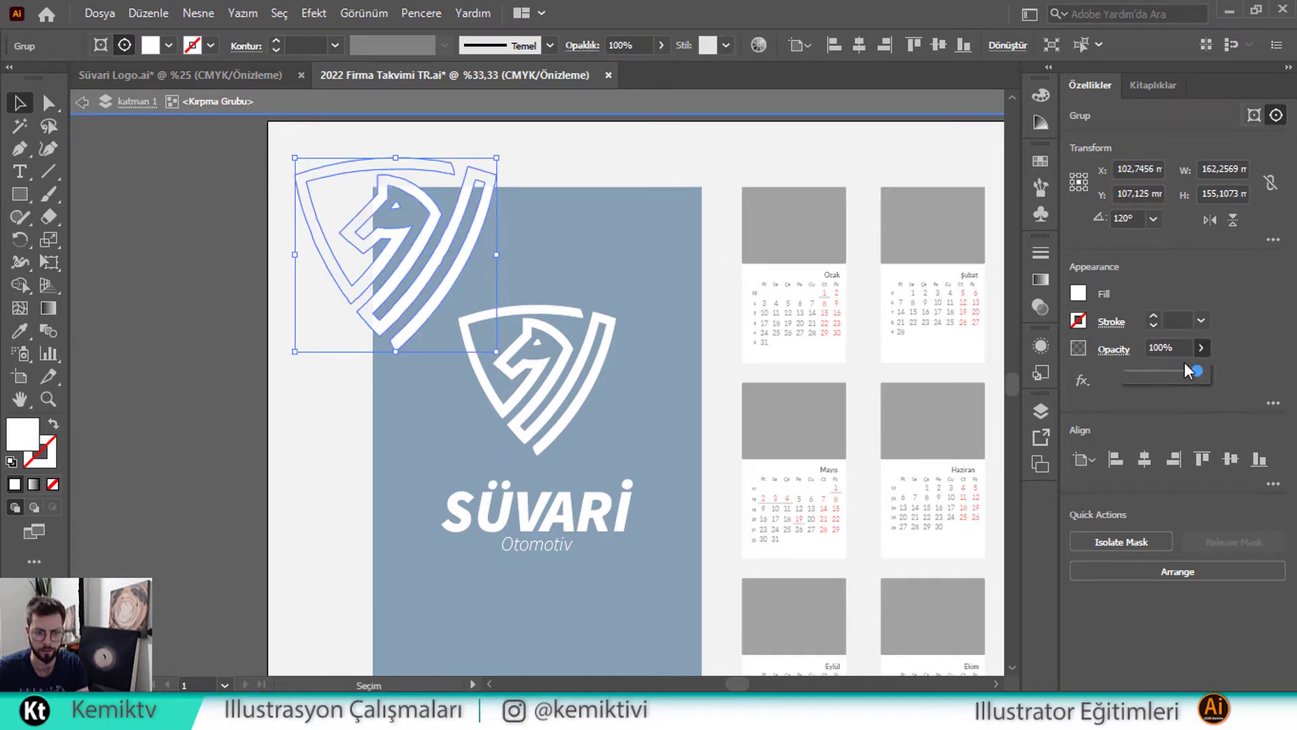
drag(1197, 374, 1171, 373)
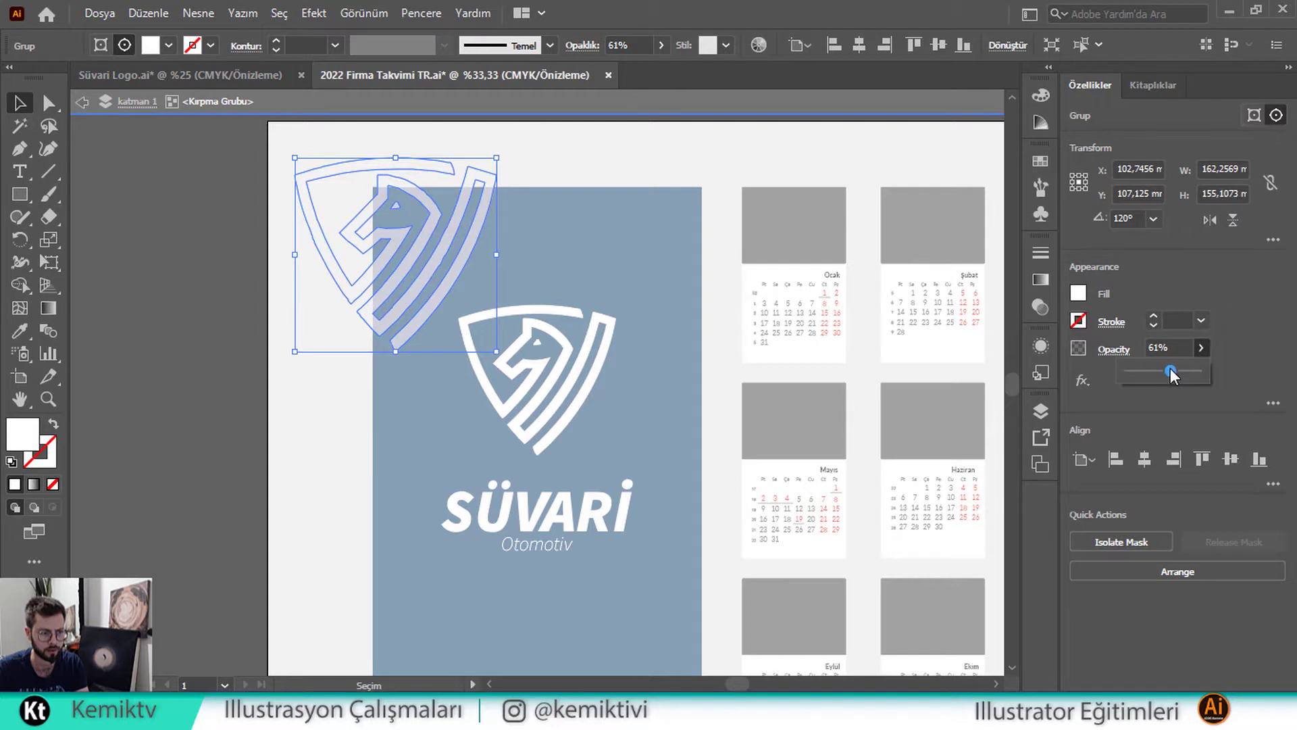
double_click(562, 245)
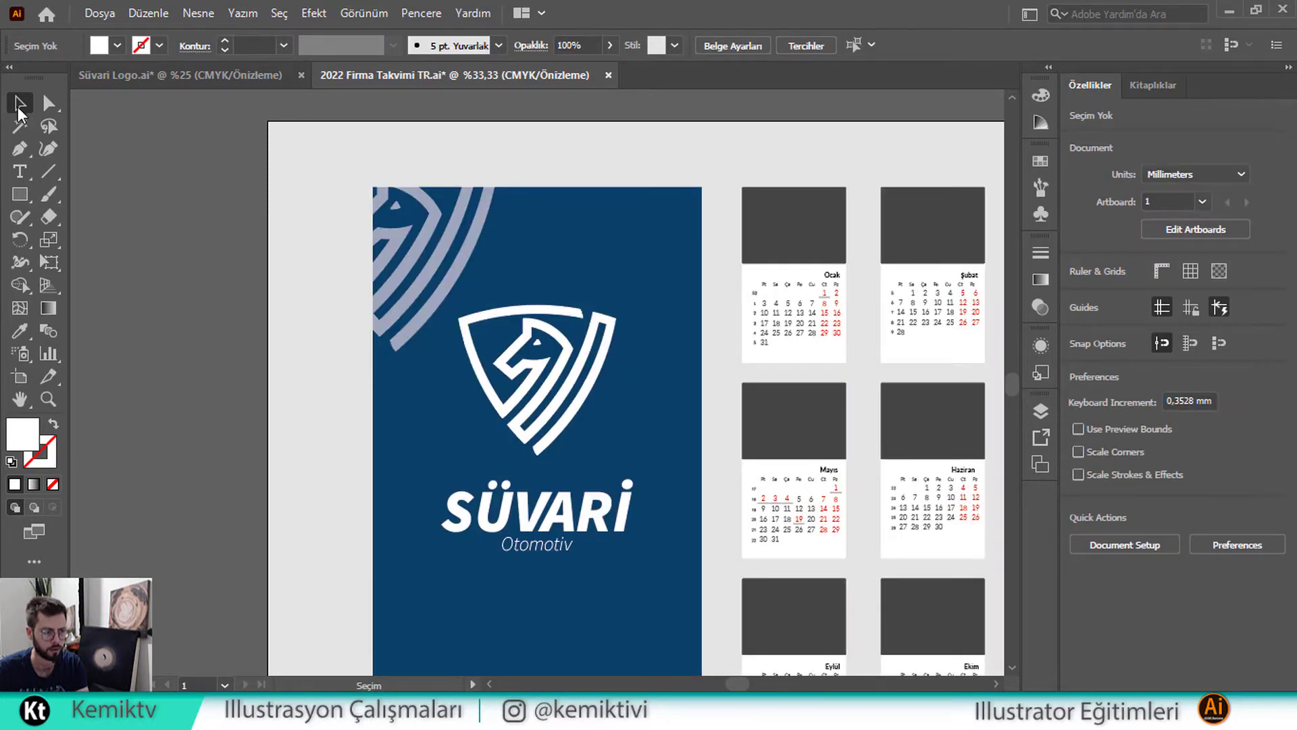
Set the watermark shield path's opacity to 67% using Direct Selection
click(48, 106)
click(399, 205)
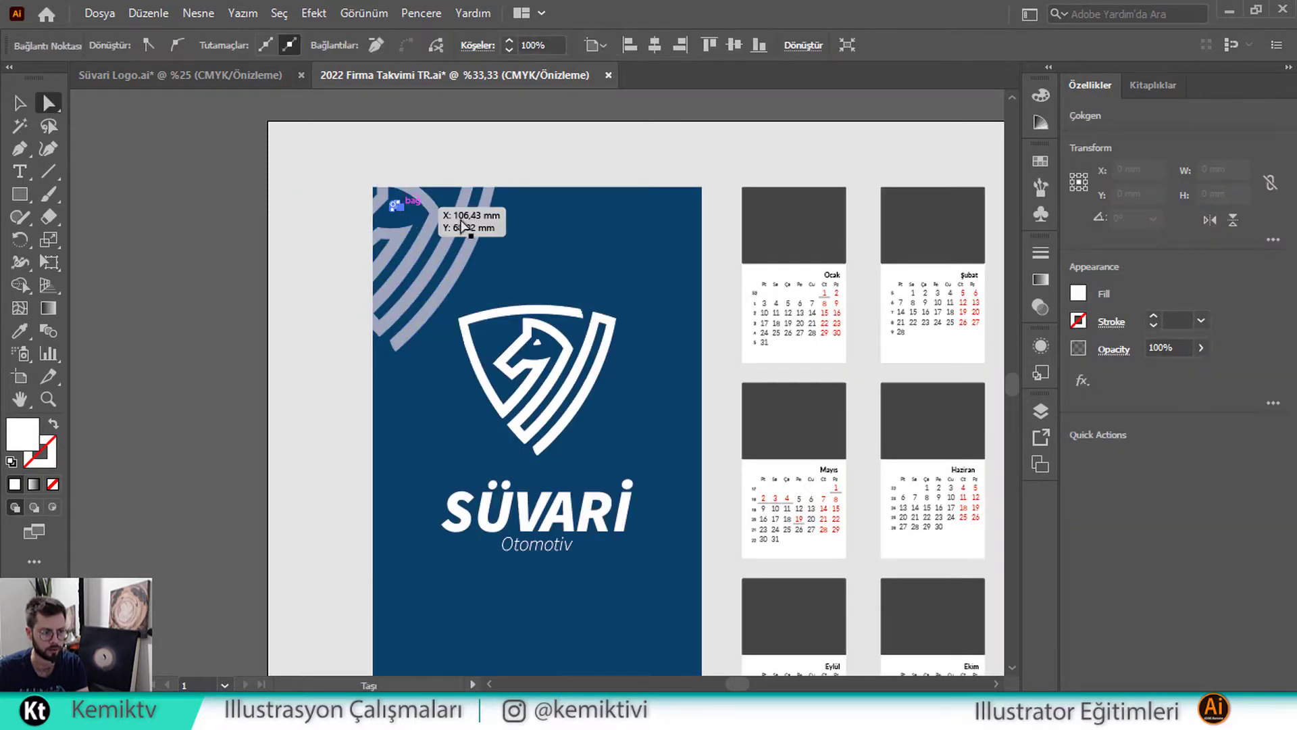
click(461, 225)
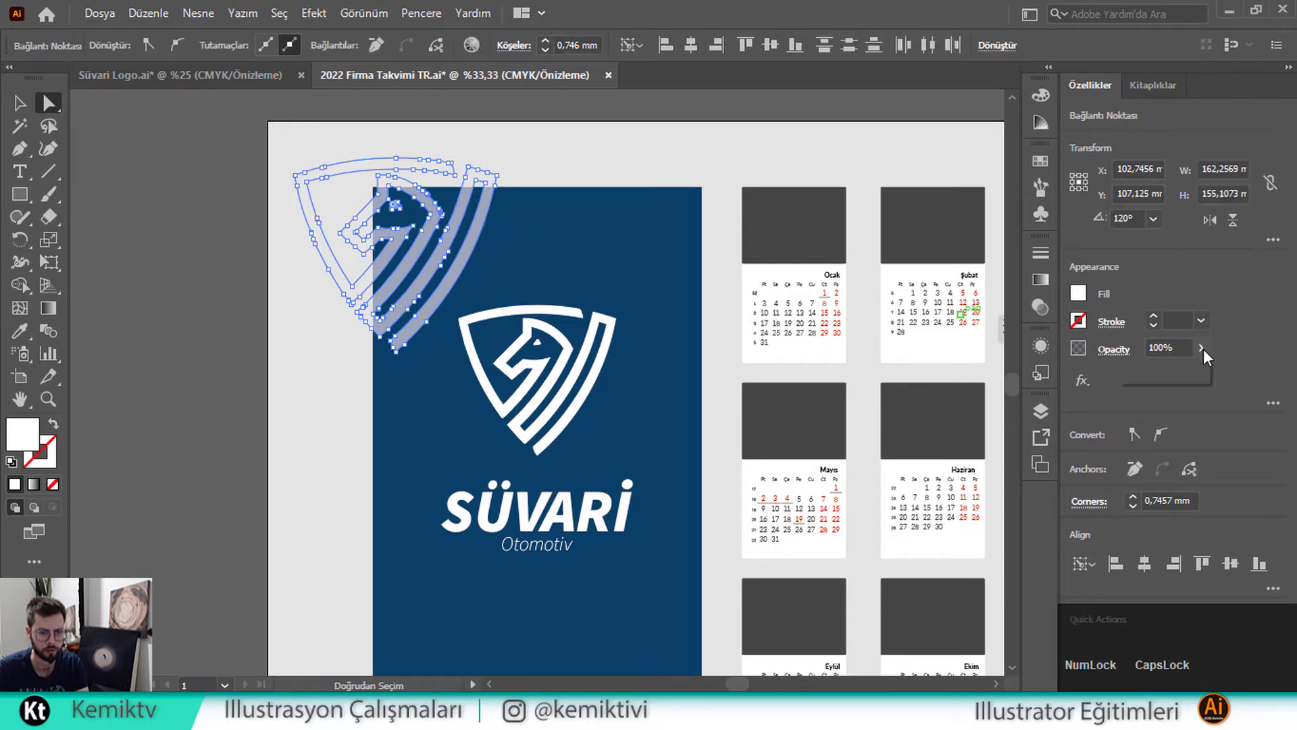
click(1174, 370)
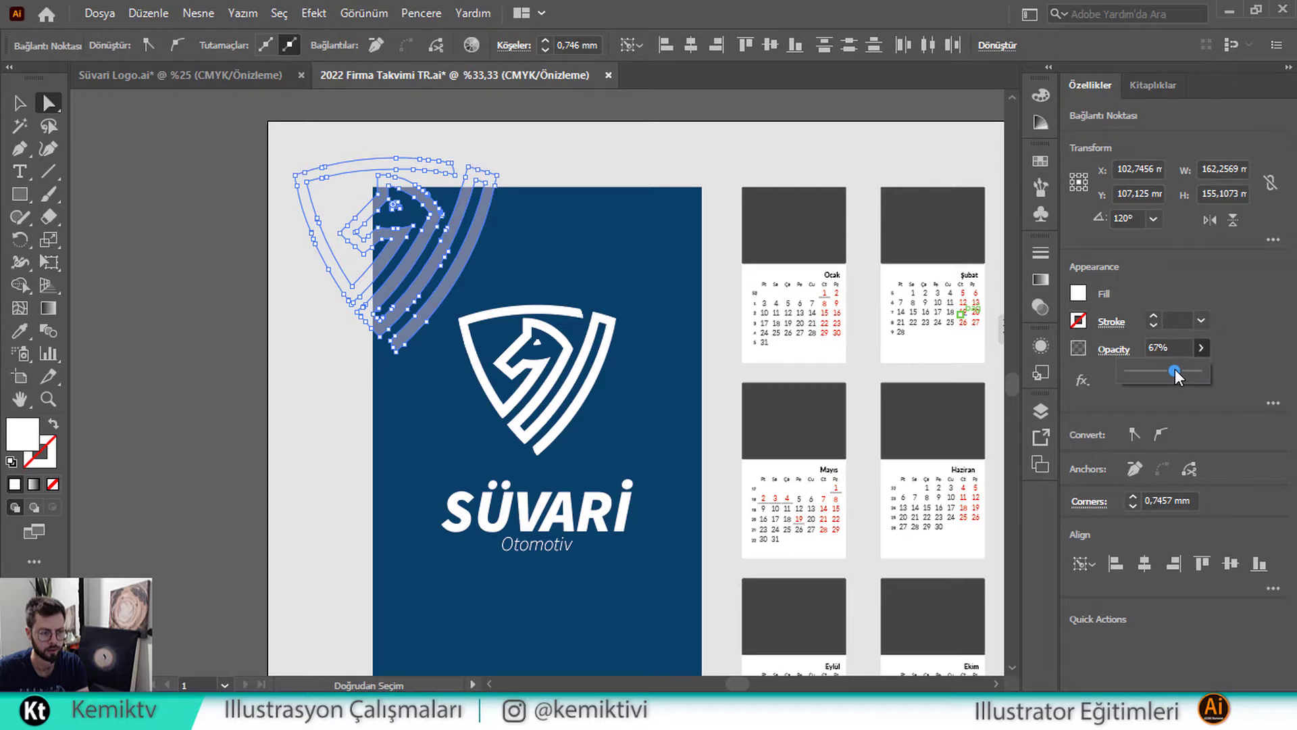
click(152, 205)
Pan the view to bring the remaining month calendars into sight
scroll(151, 205, down, 3)
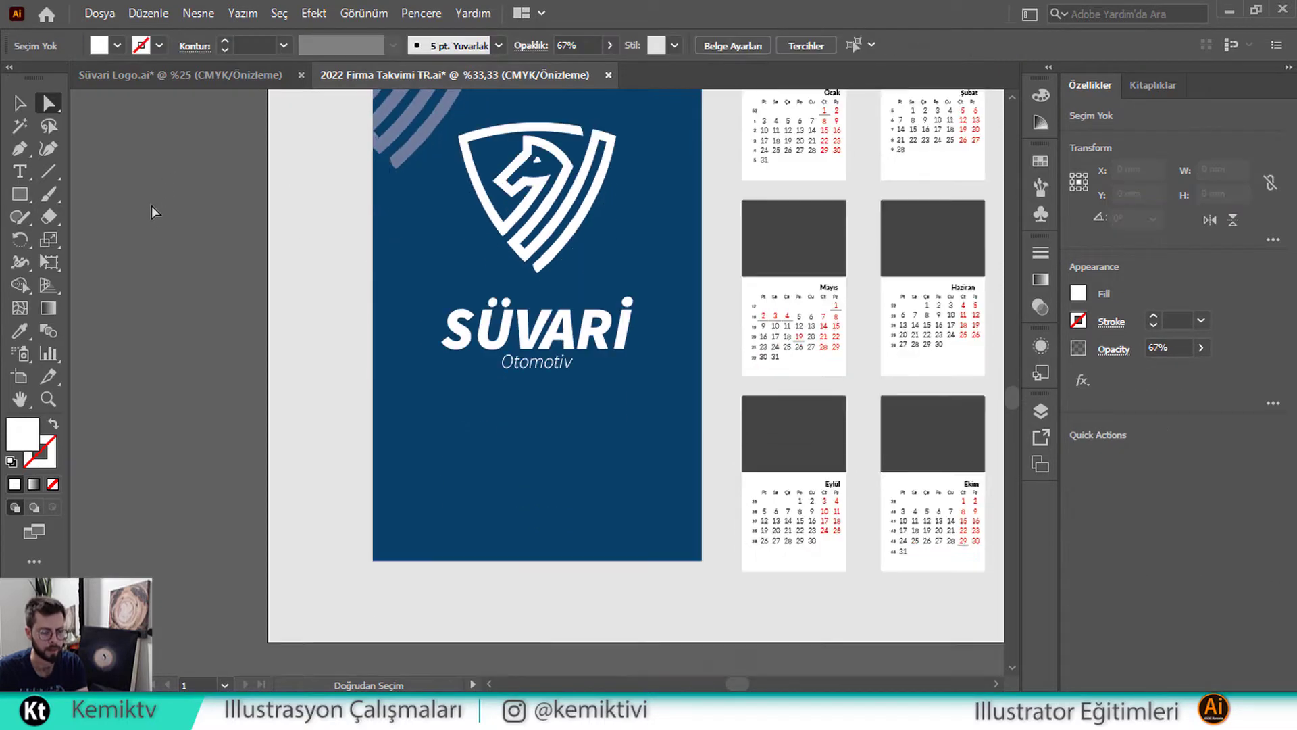
scroll(151, 205, up, 1)
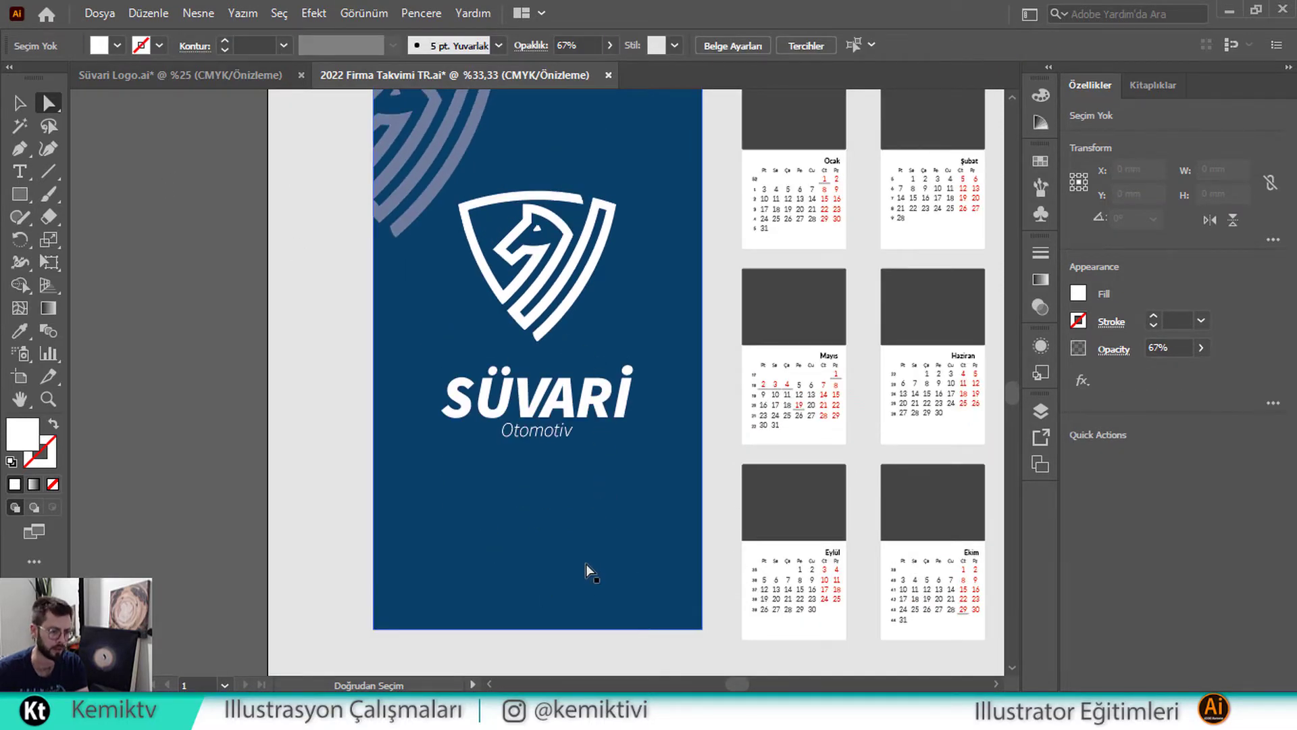
key(space)
drag(585, 564, 466, 520)
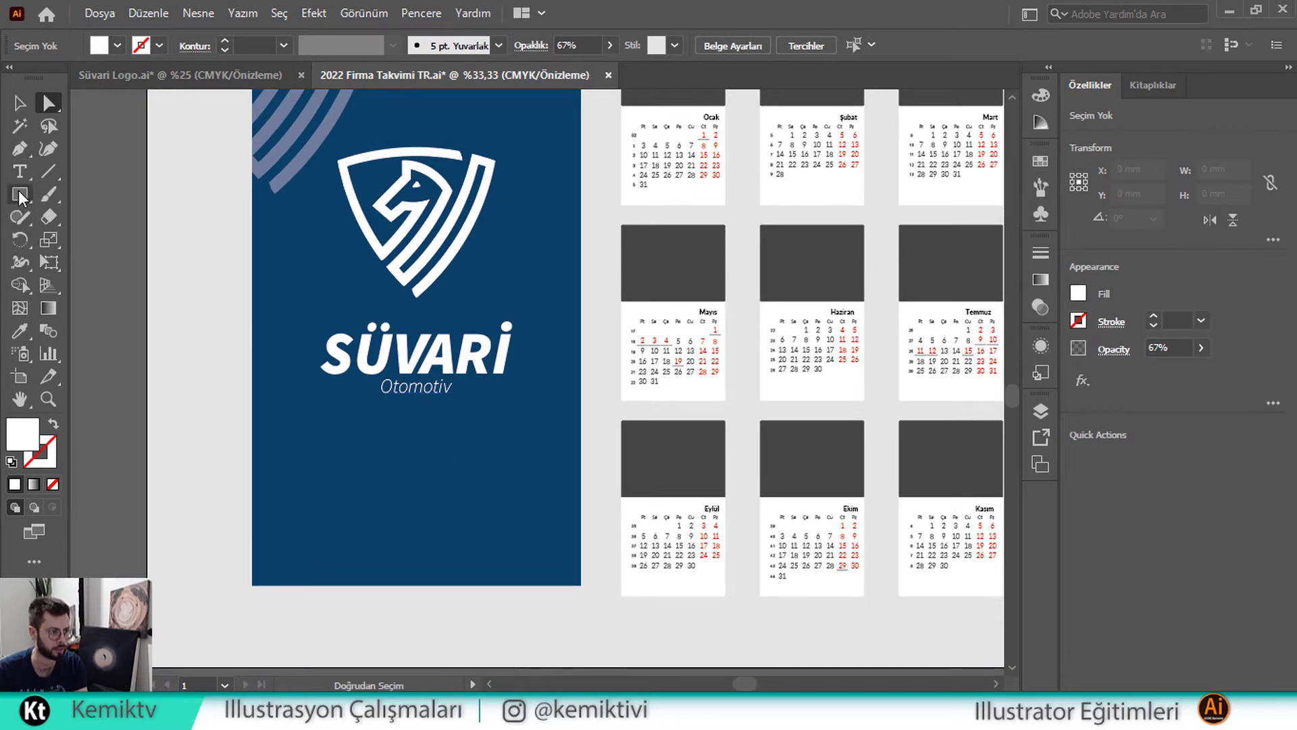
click(20, 171)
Type a placeholder phone number near the bottom-left of the blue panel
alt+scroll(297, 602, up, 2)
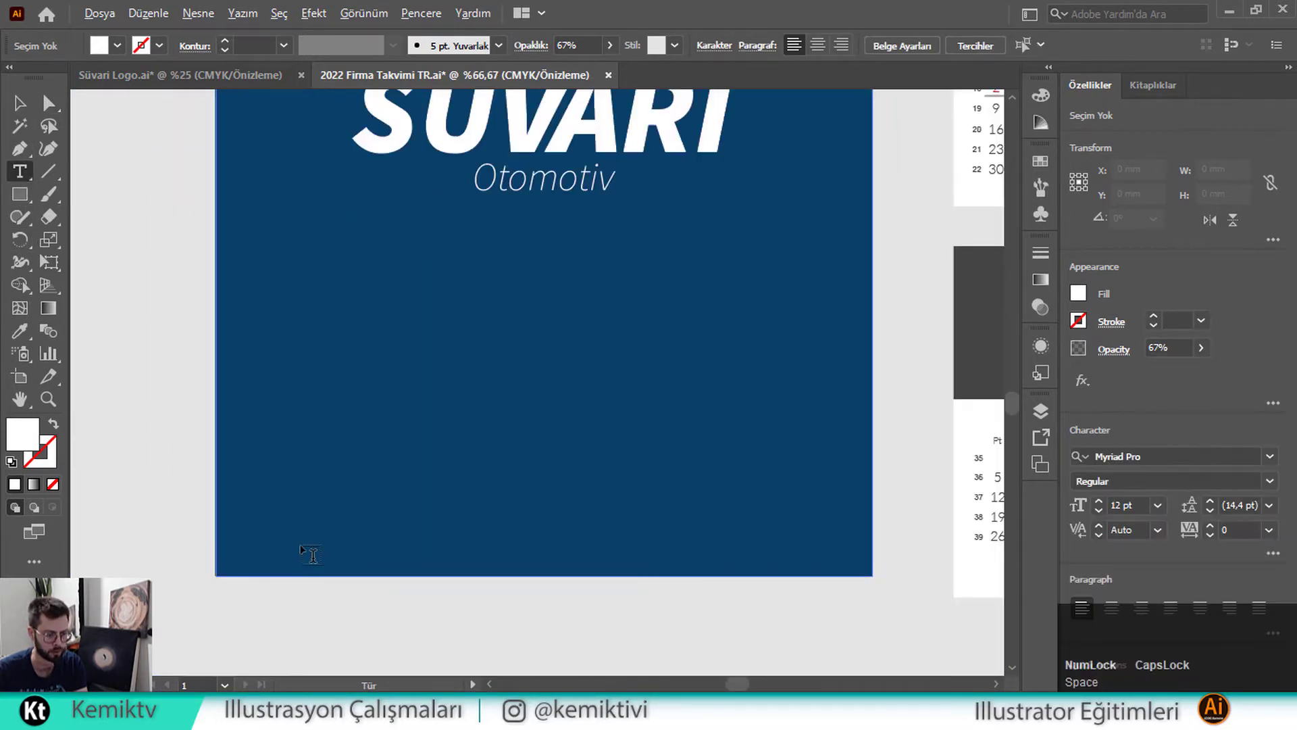
alt+scroll(310, 553, up, 1)
click(306, 554)
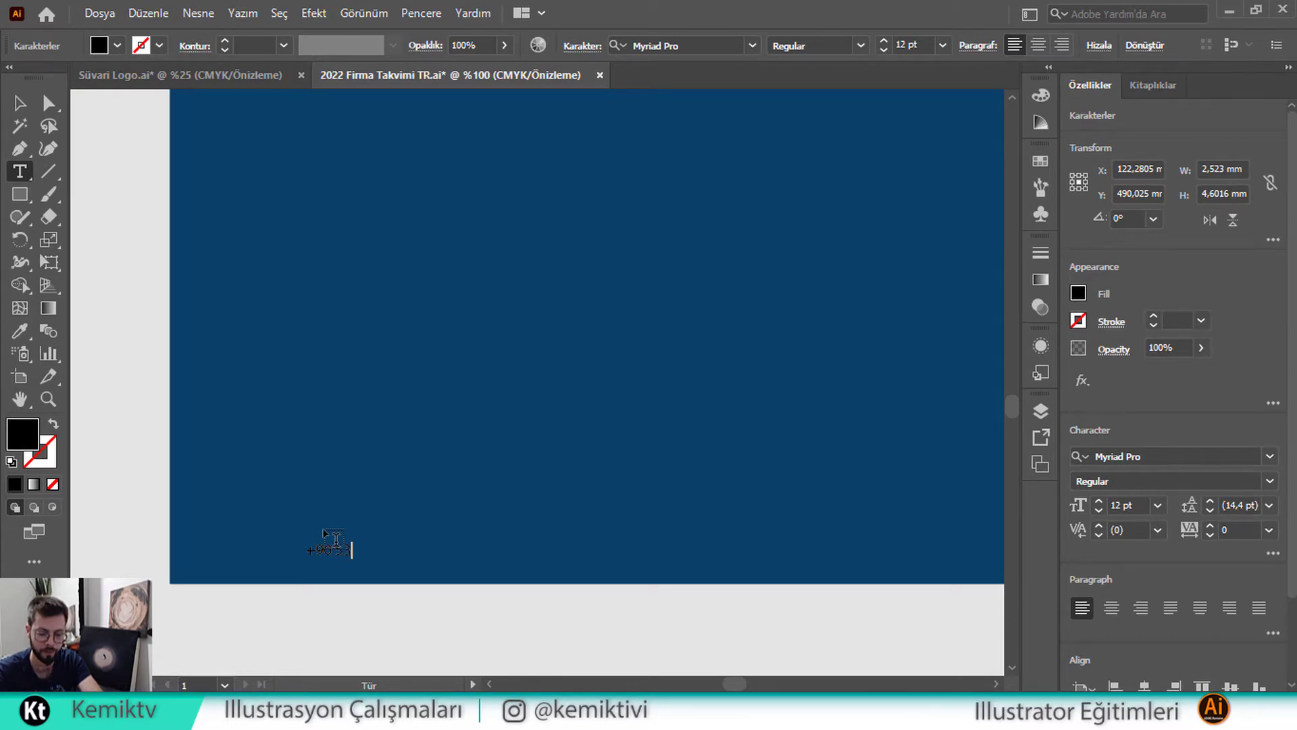
key(BackSpace)
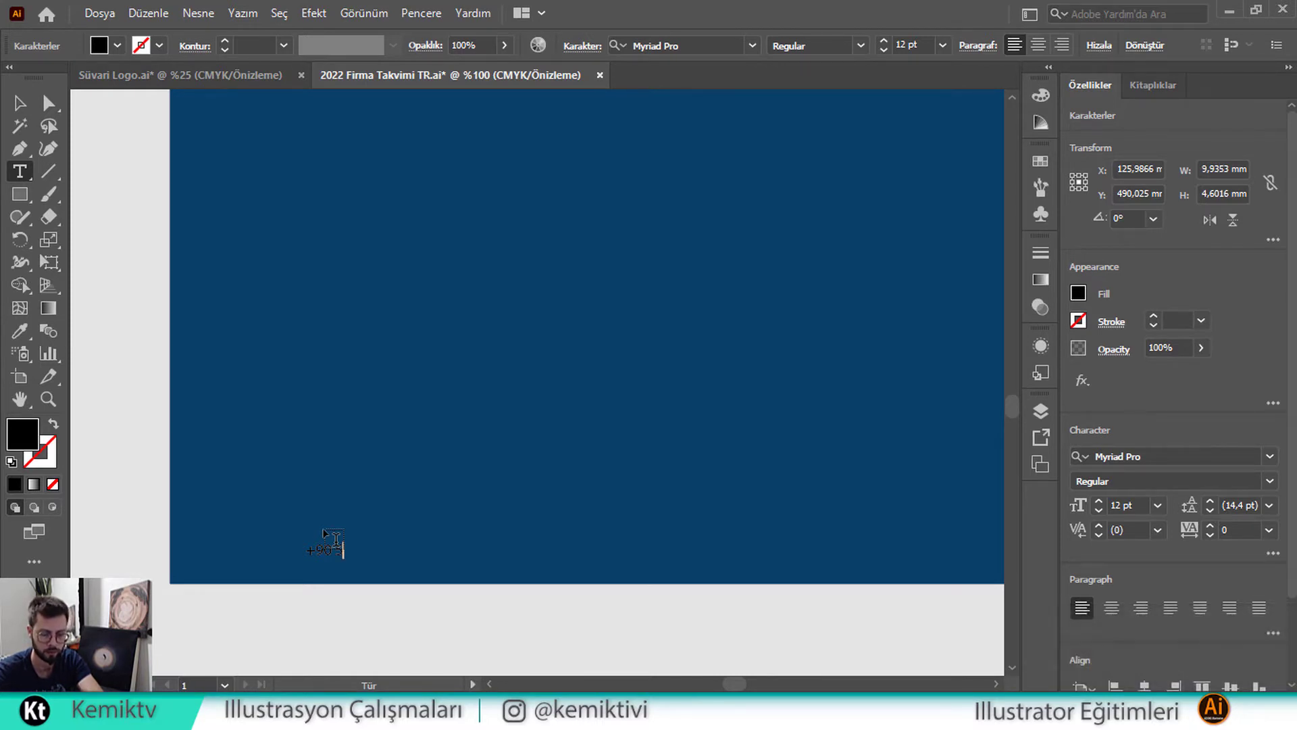
text(2)
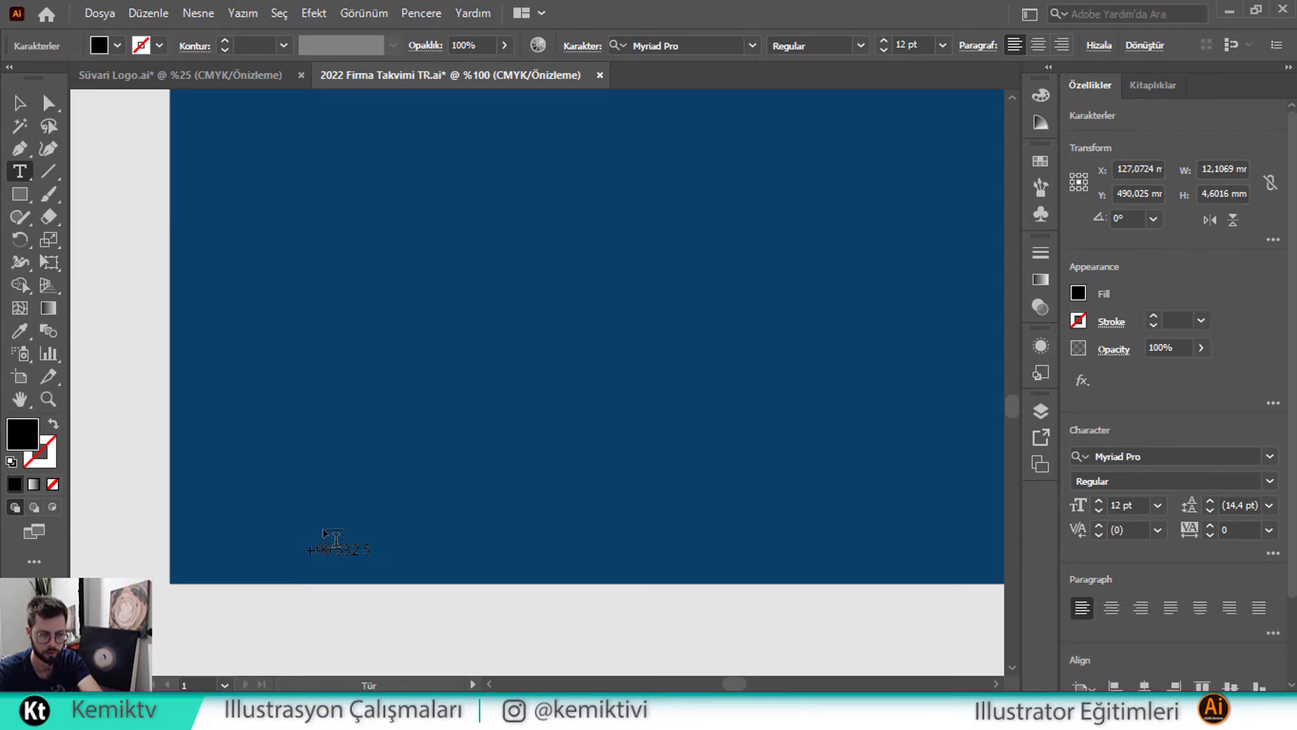
text(535 )
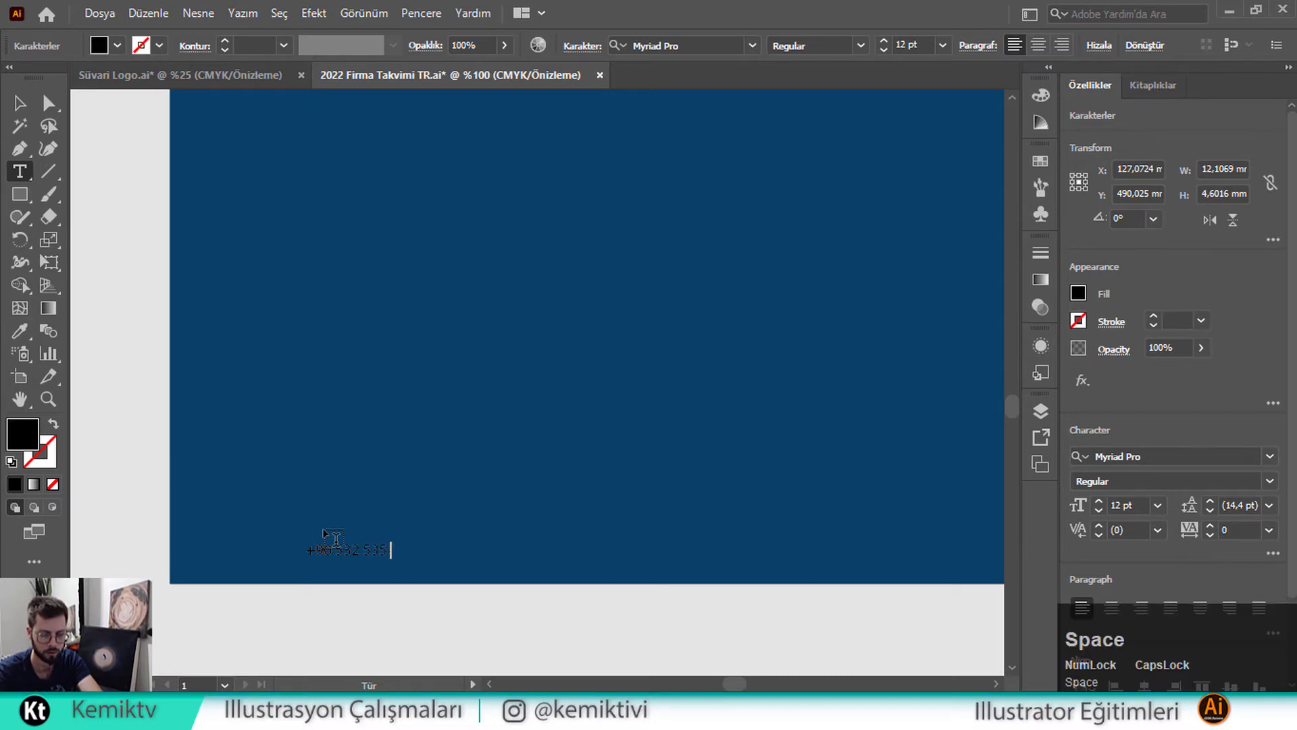
text(xx)
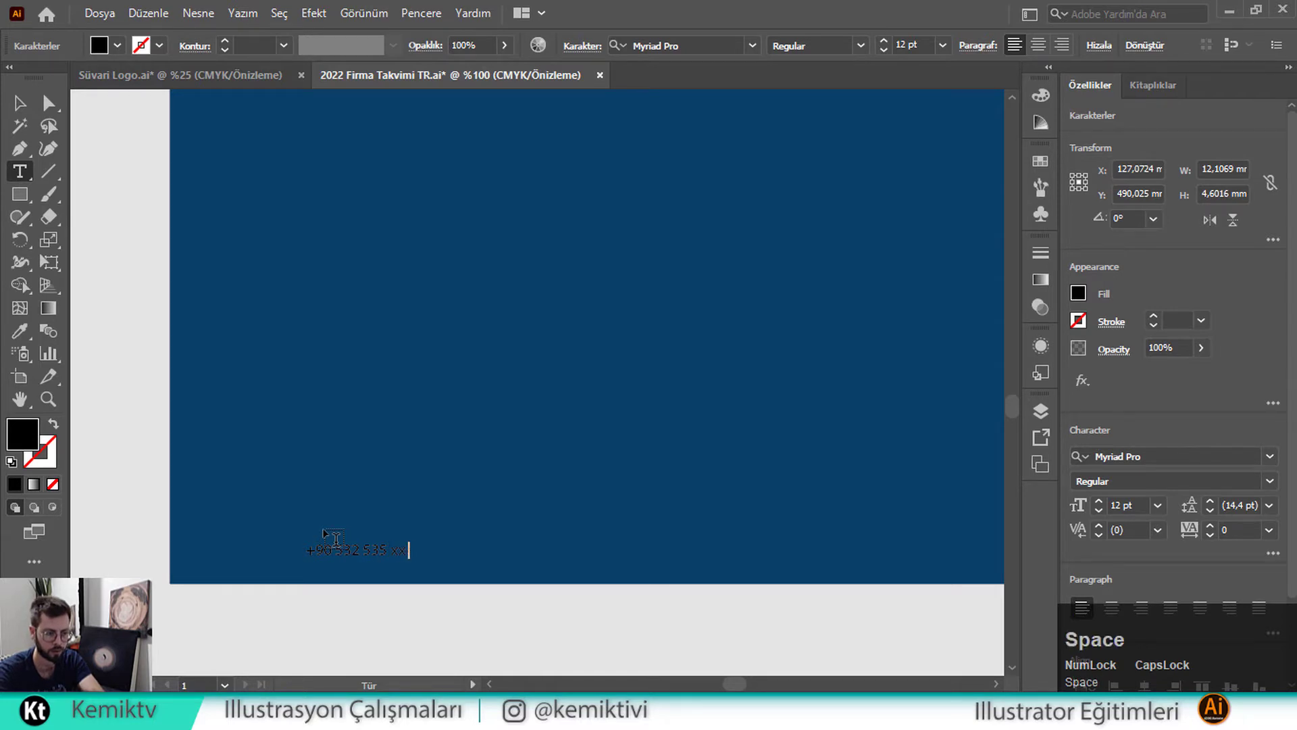
text(xx)
key(BackSpace)
key(BackSpace)
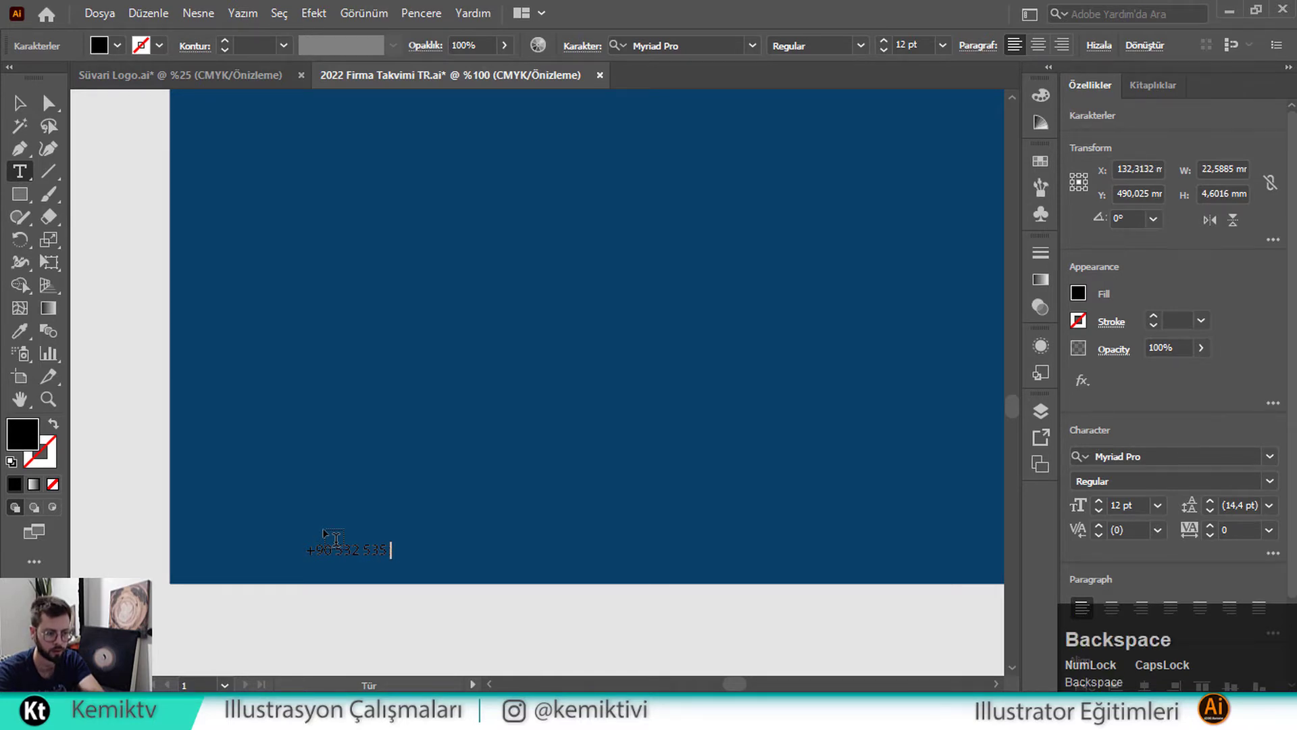
text(XX XXX)
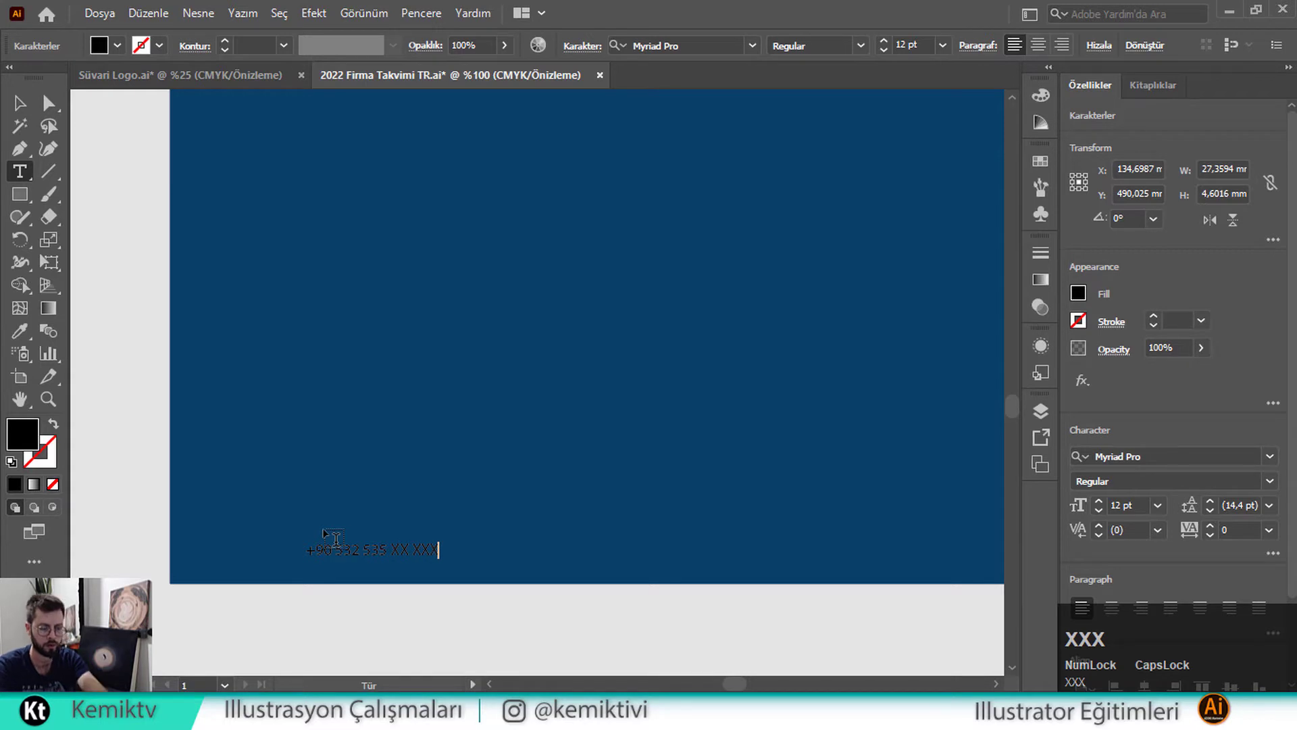
key(BackSpace)
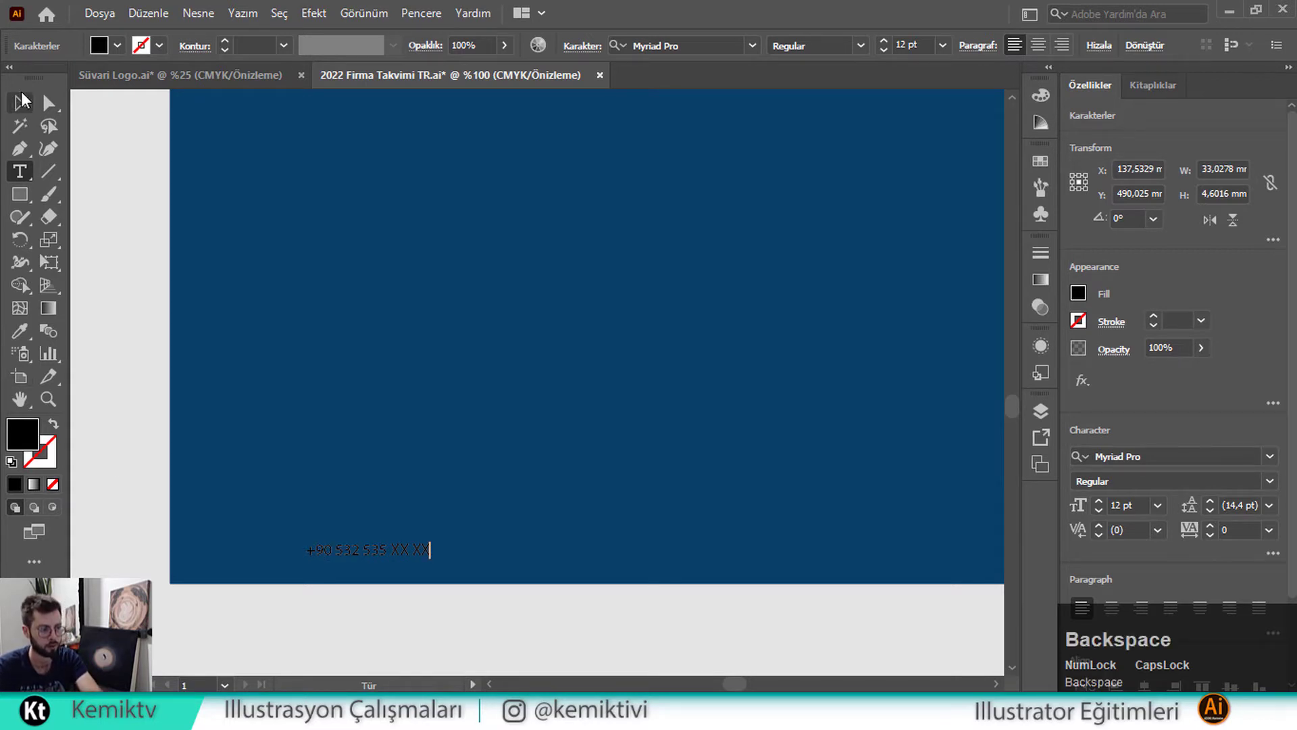
Scale the phone number text up proportionally to about 24.6 pt
click(22, 100)
drag(376, 562, 368, 525)
click(117, 45)
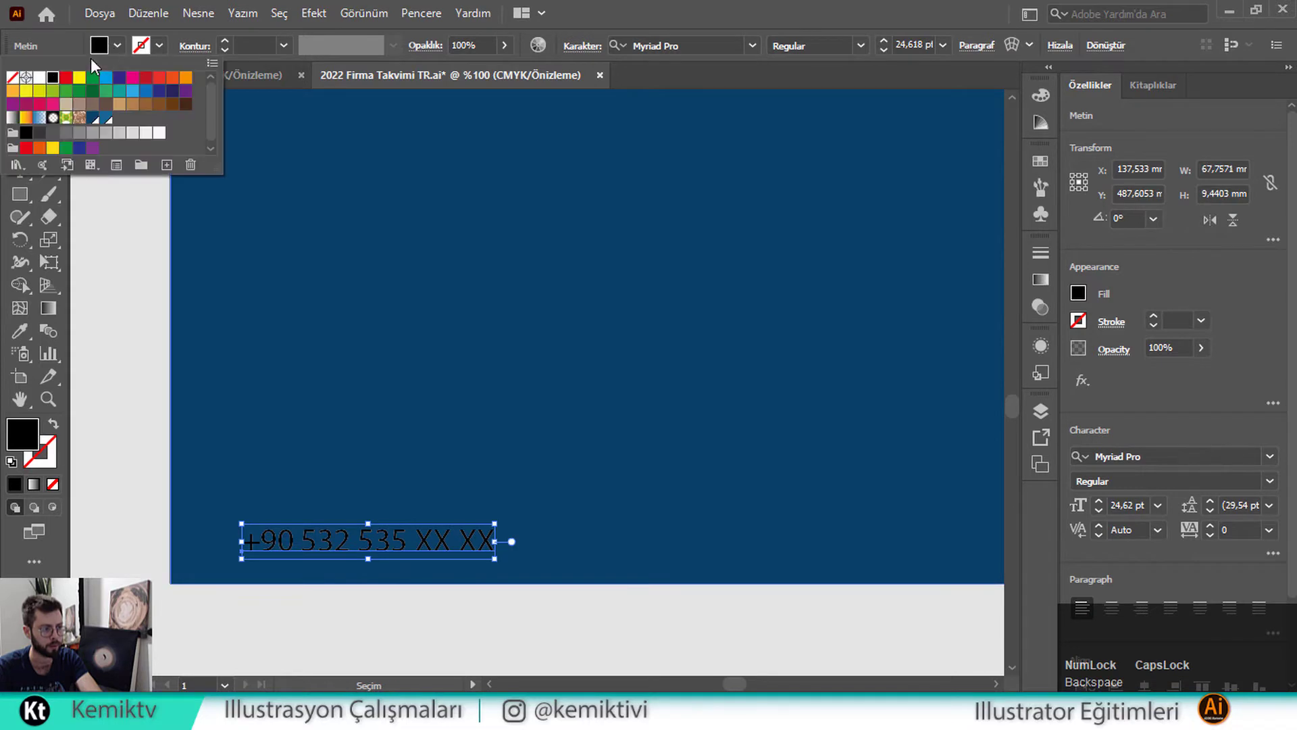
Make the phone number white and nudge it up and to the right
click(39, 78)
click(391, 552)
drag(391, 551, 401, 537)
Change the phone number font to Lato Hairline and resize it to about 27.3 pt
click(694, 45)
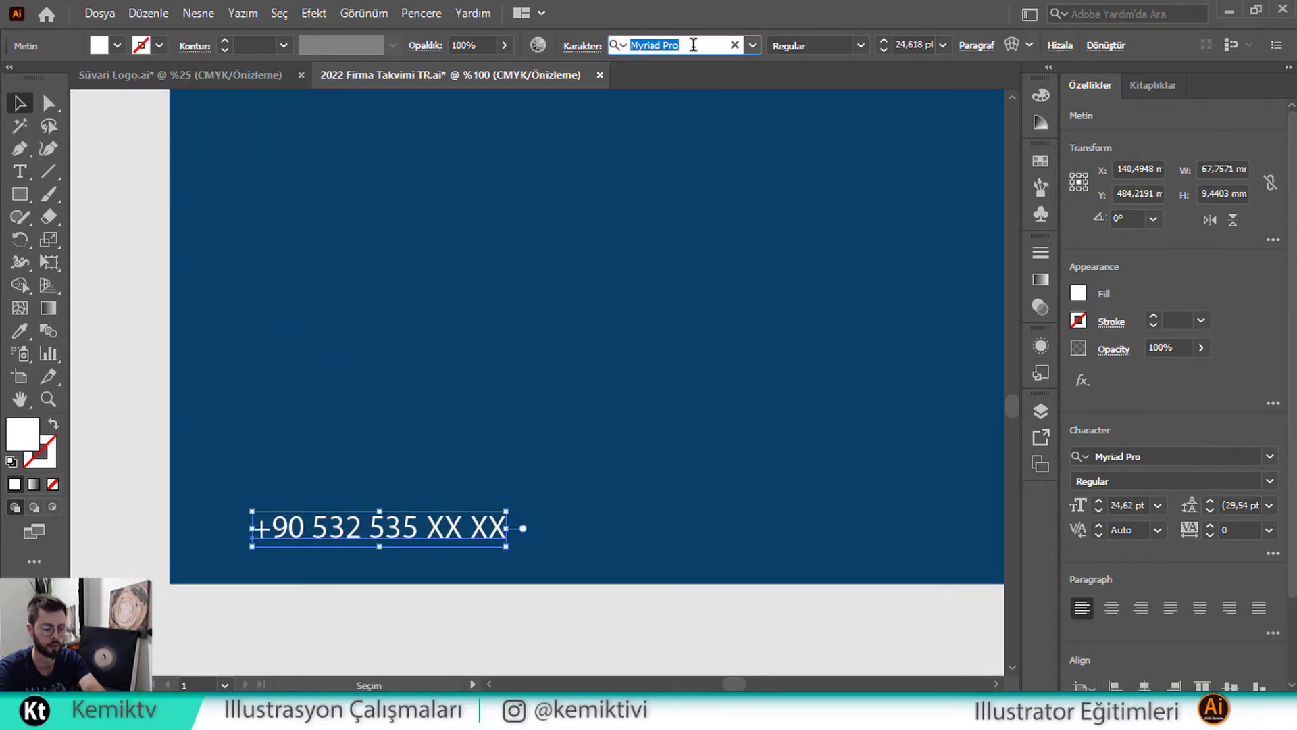
text(LAT)
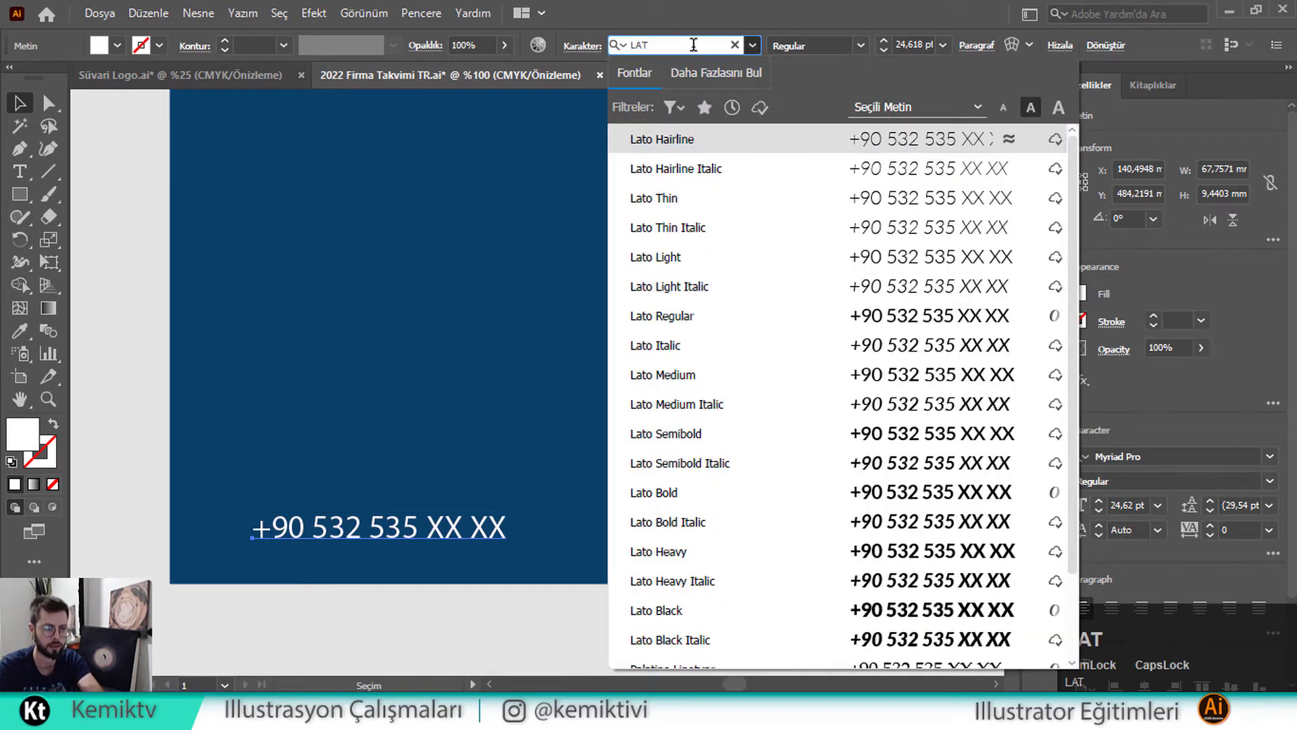
click(691, 149)
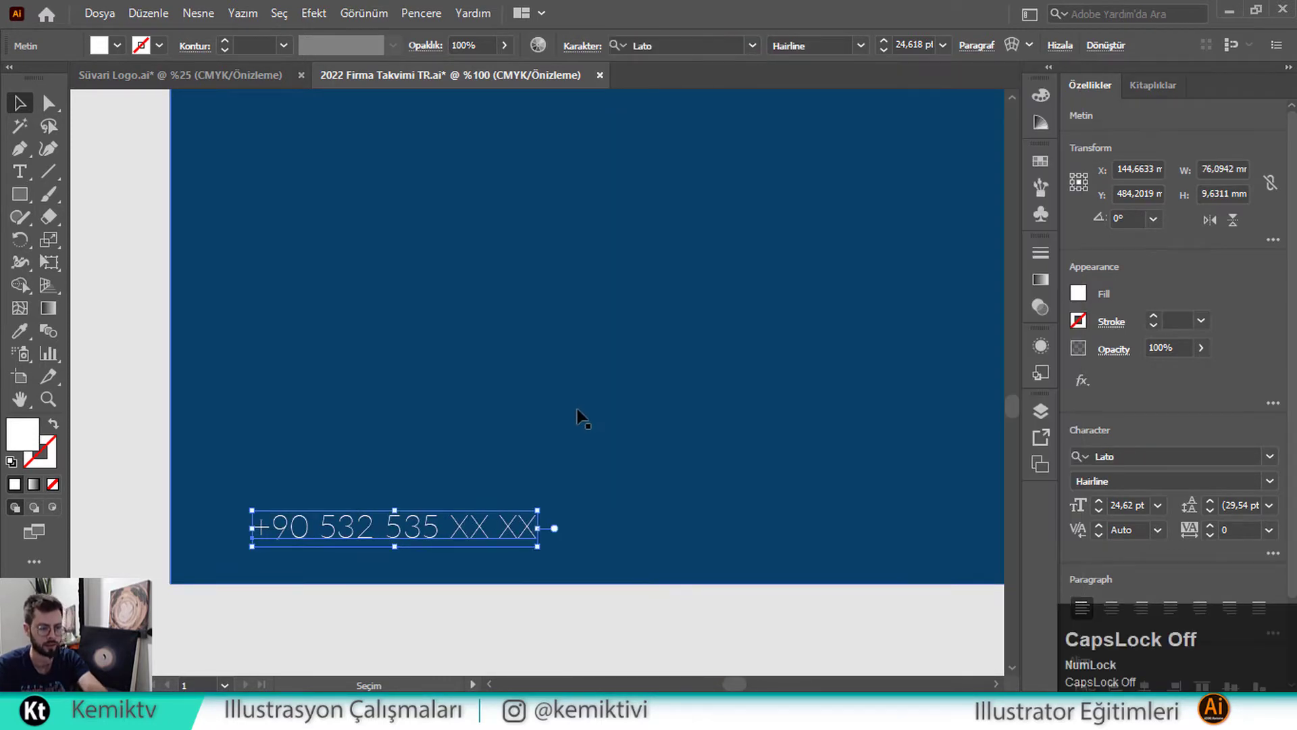
drag(541, 533, 571, 533)
scroll(451, 493, down, 1)
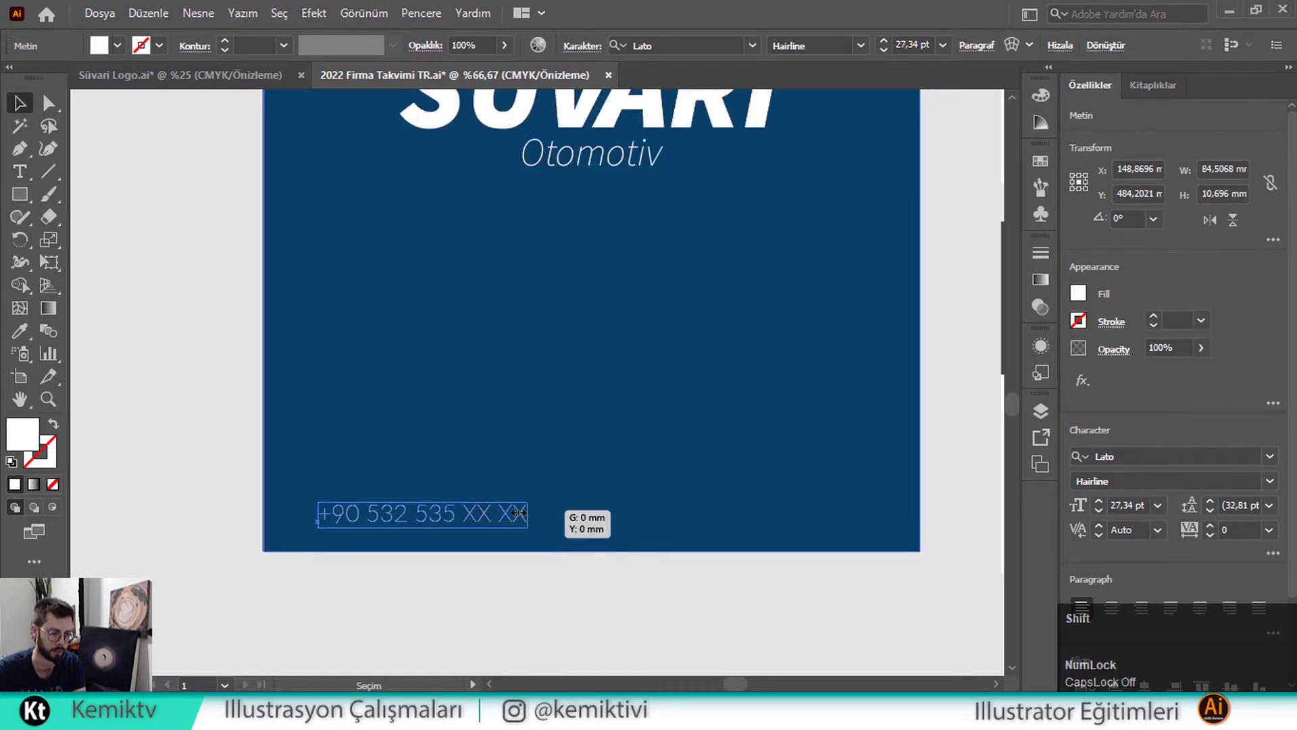
drag(529, 513, 441, 520)
Replace the left phone-number copy's text with the company's street address
double_click(441, 520)
key(ctrl+a)
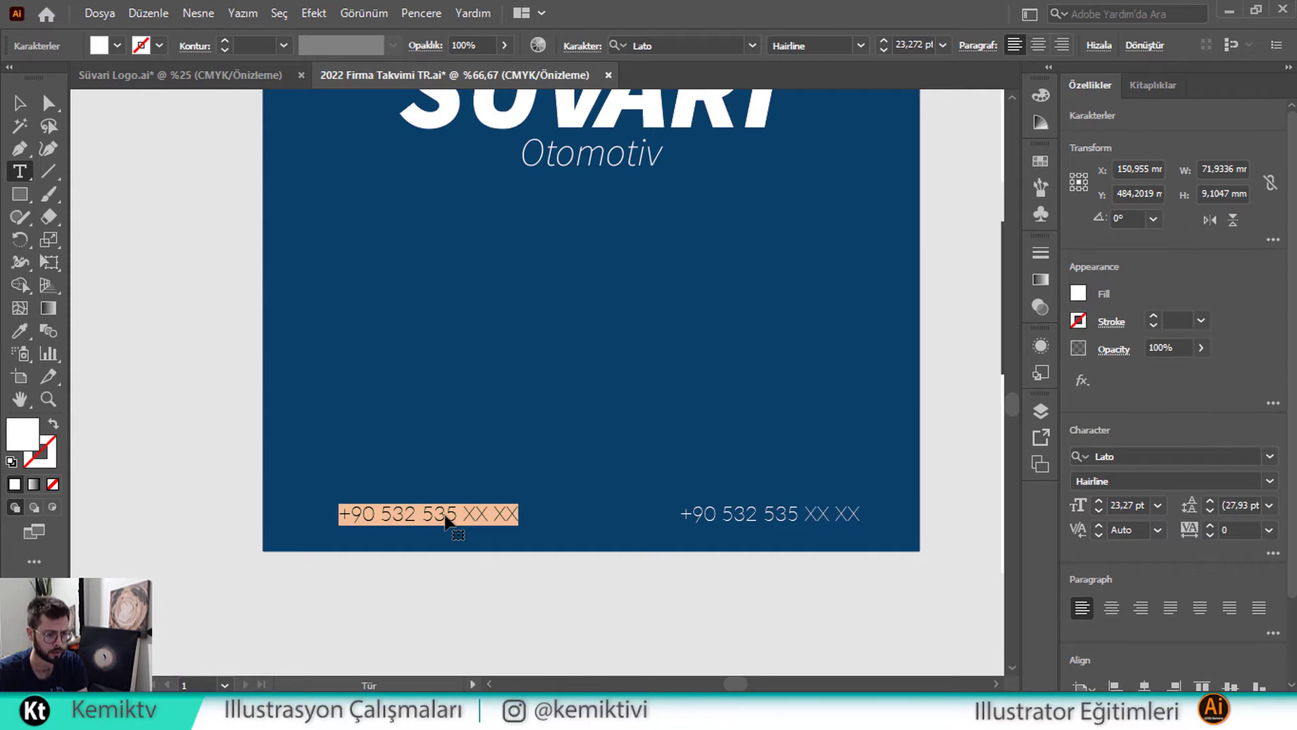
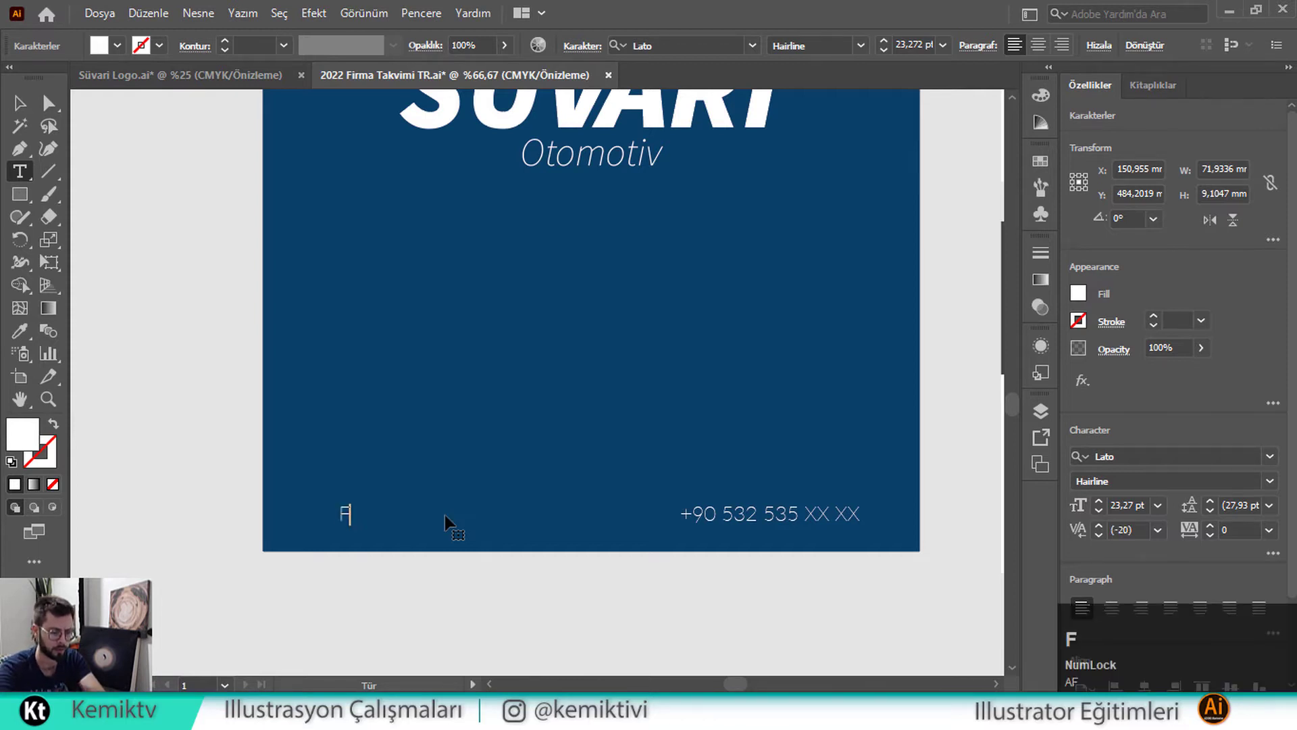
key(BackSpace)
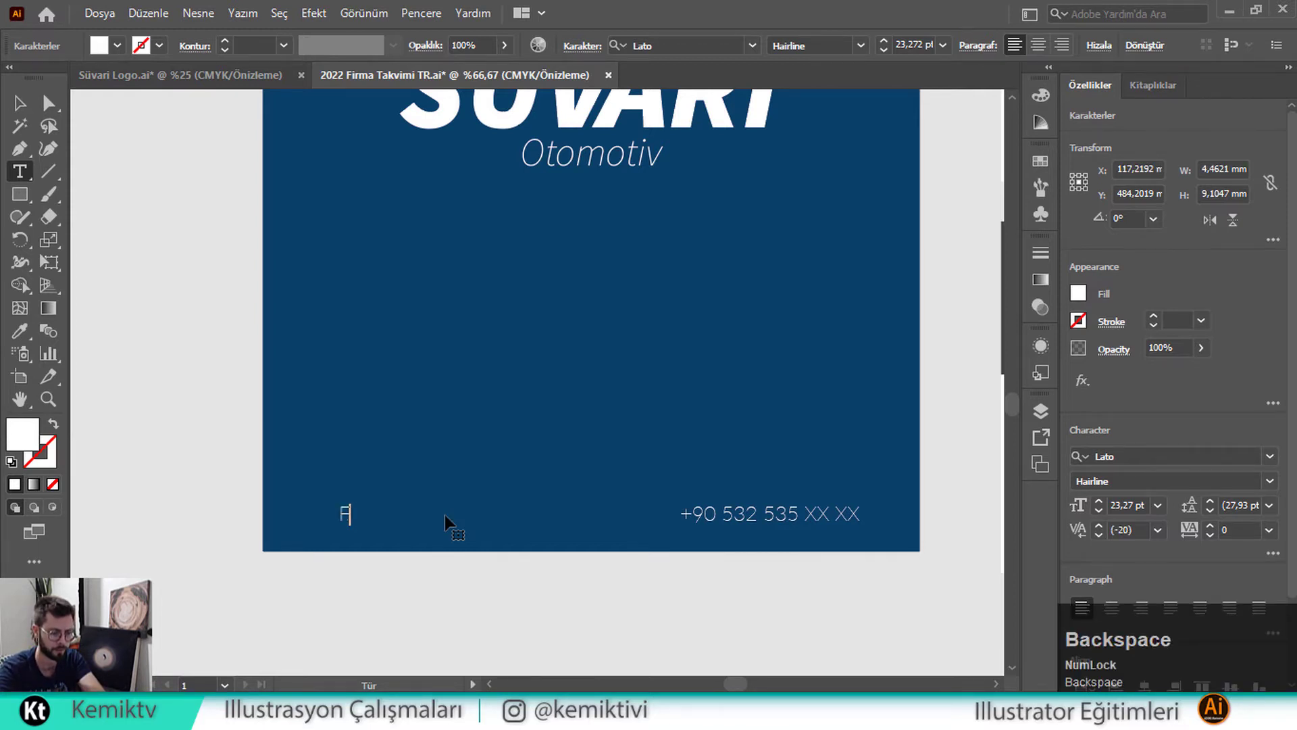
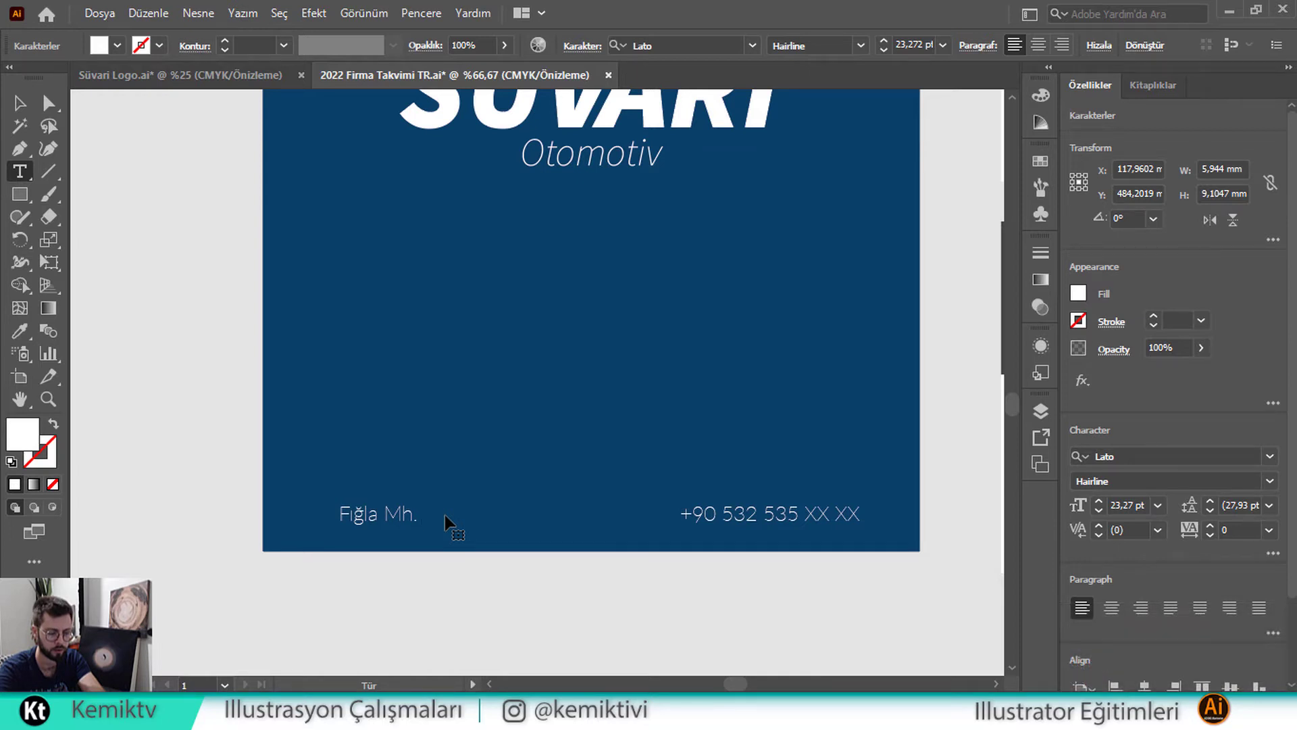
key(shift)
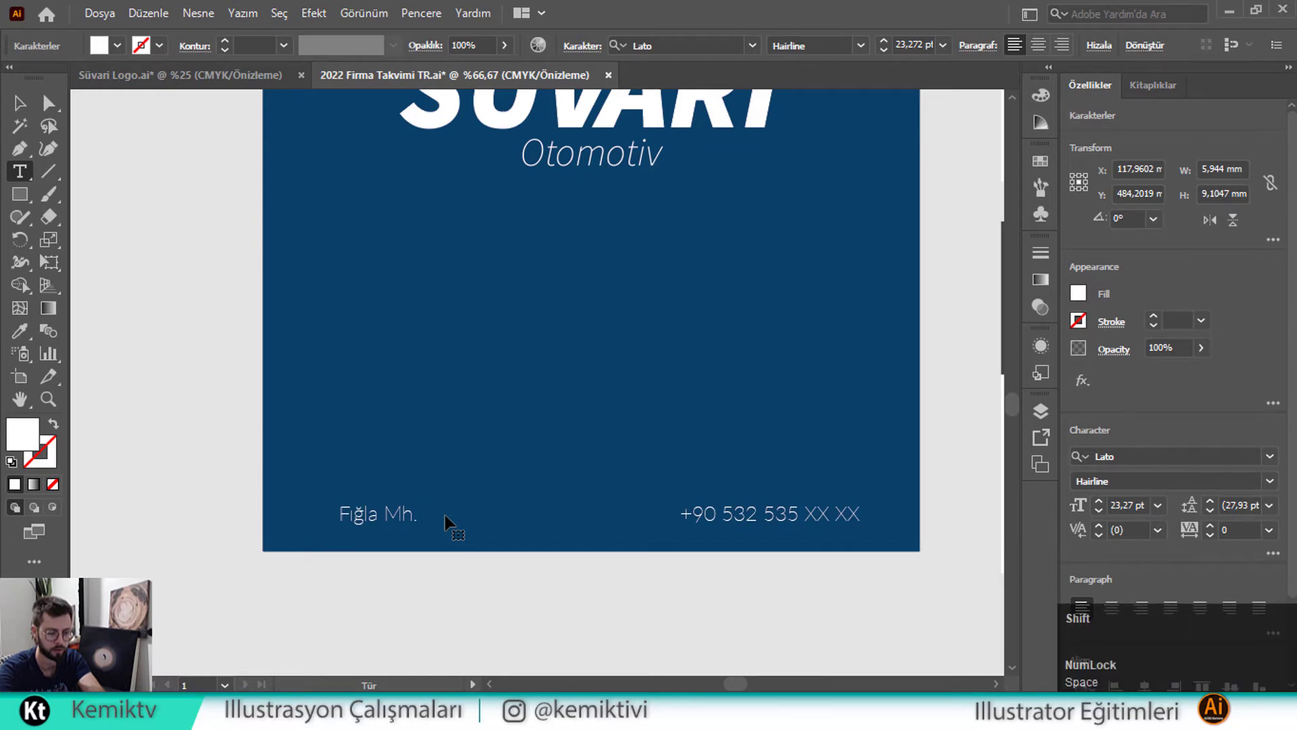
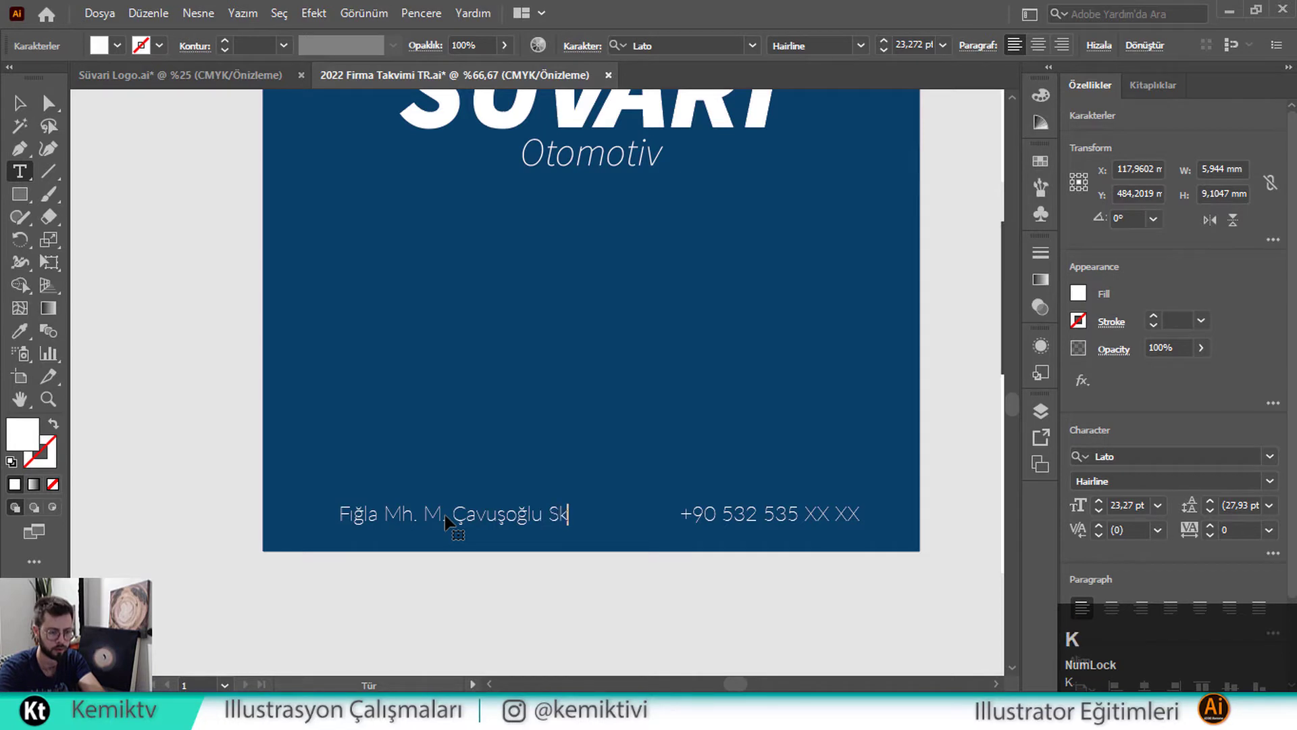
key(BackSpace)
key(BackSpace)
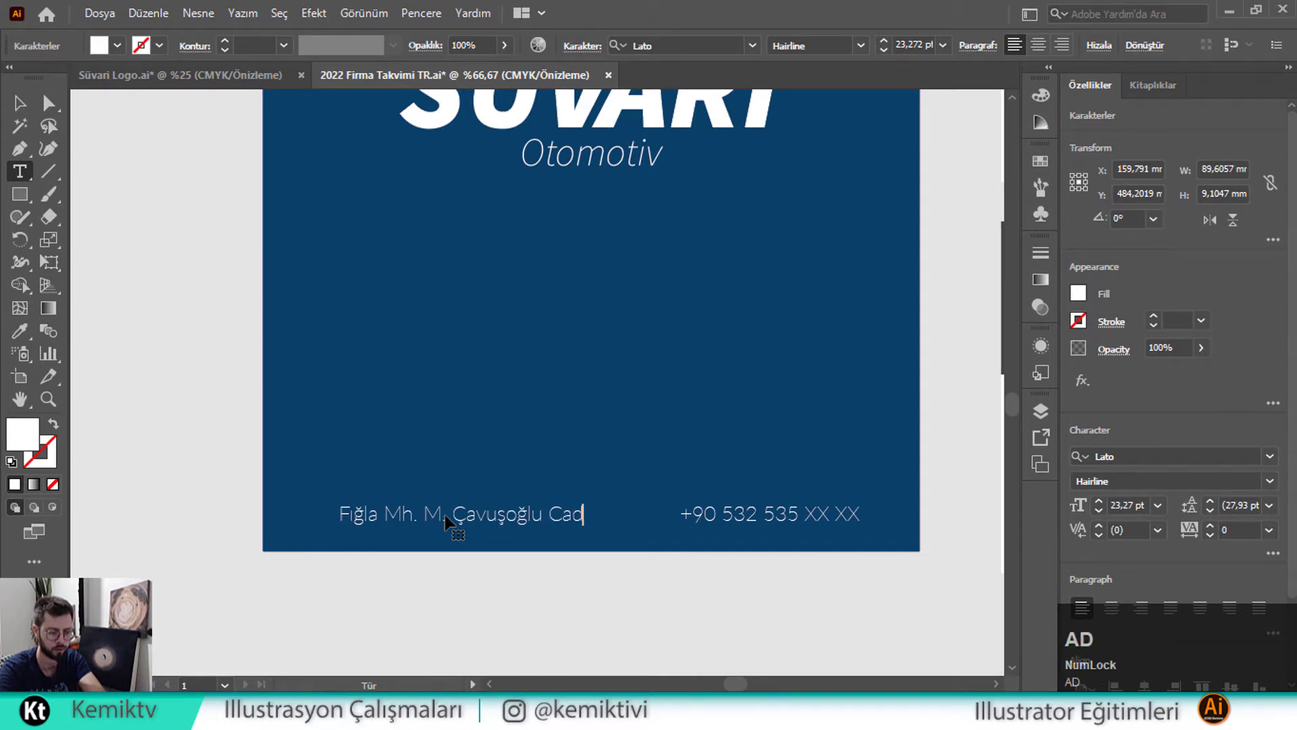
key(BackSpace)
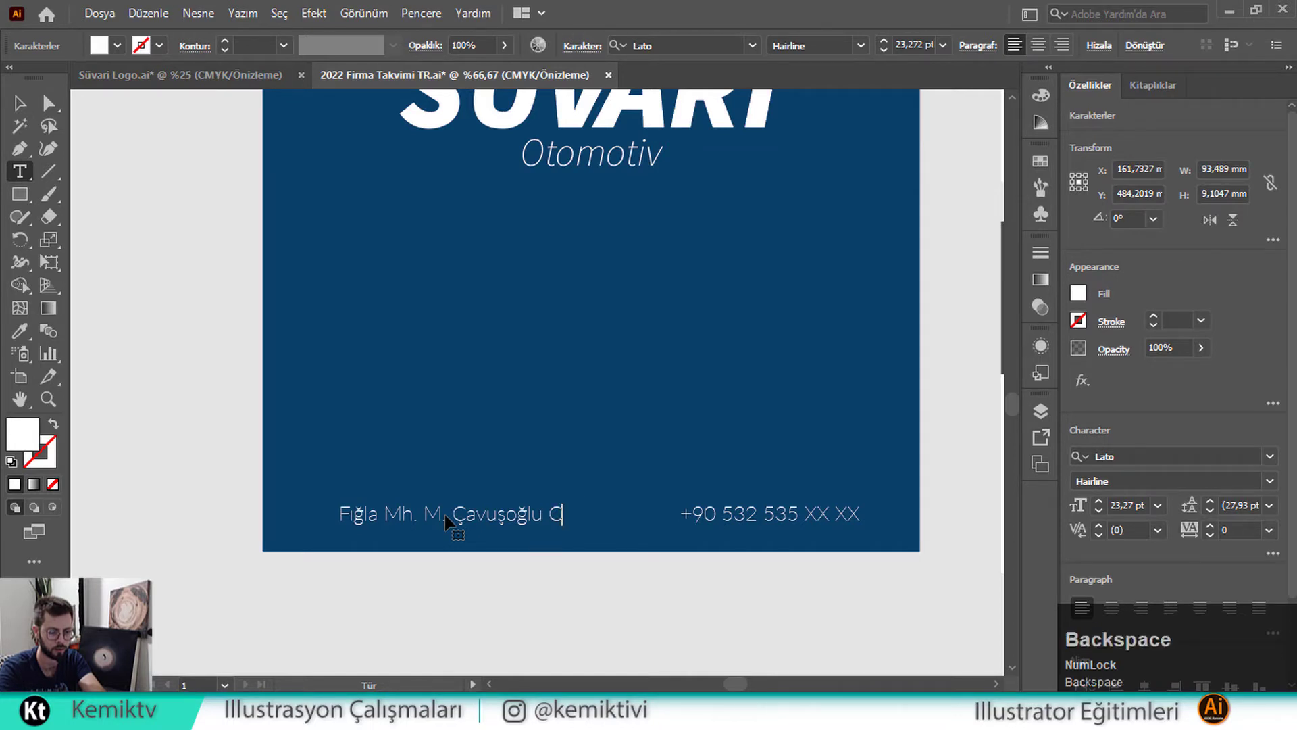
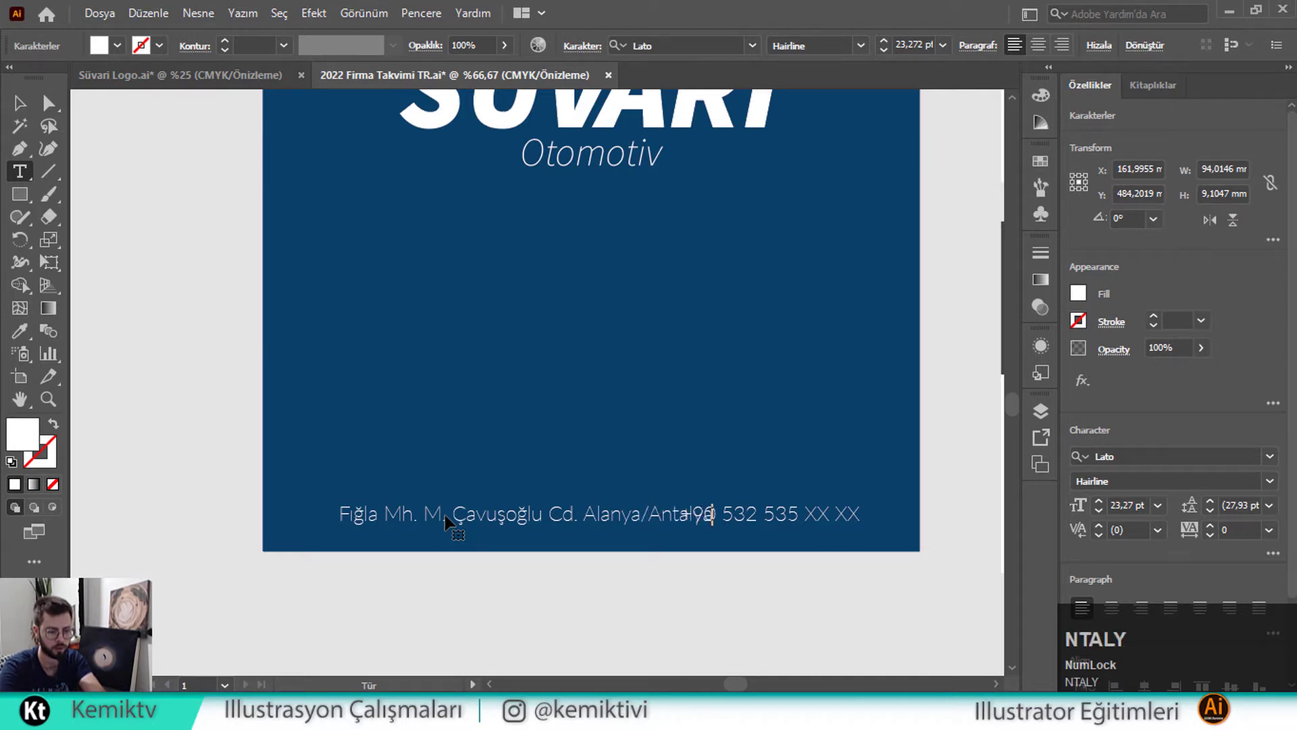
click(18, 107)
Shift the address left and scale it with the phone number to about 21 pt
drag(413, 513, 374, 512)
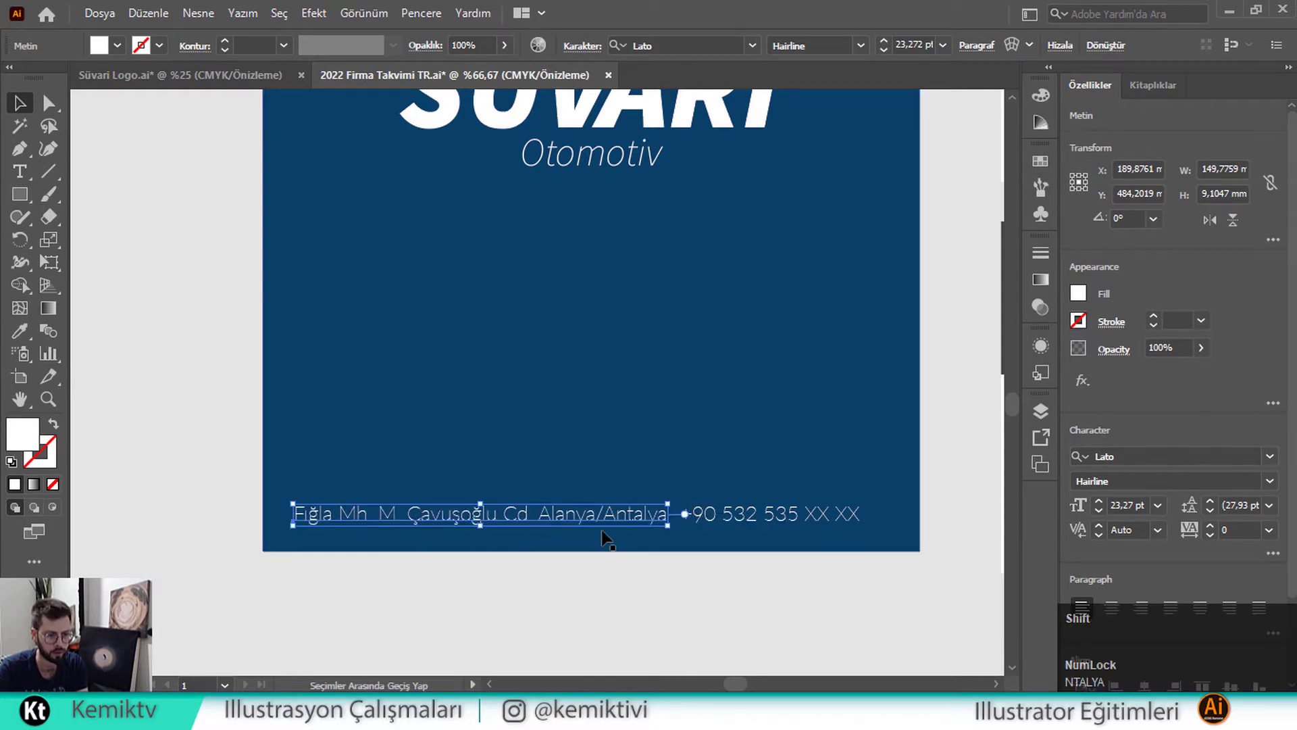
shift+click(742, 513)
drag(860, 515, 805, 515)
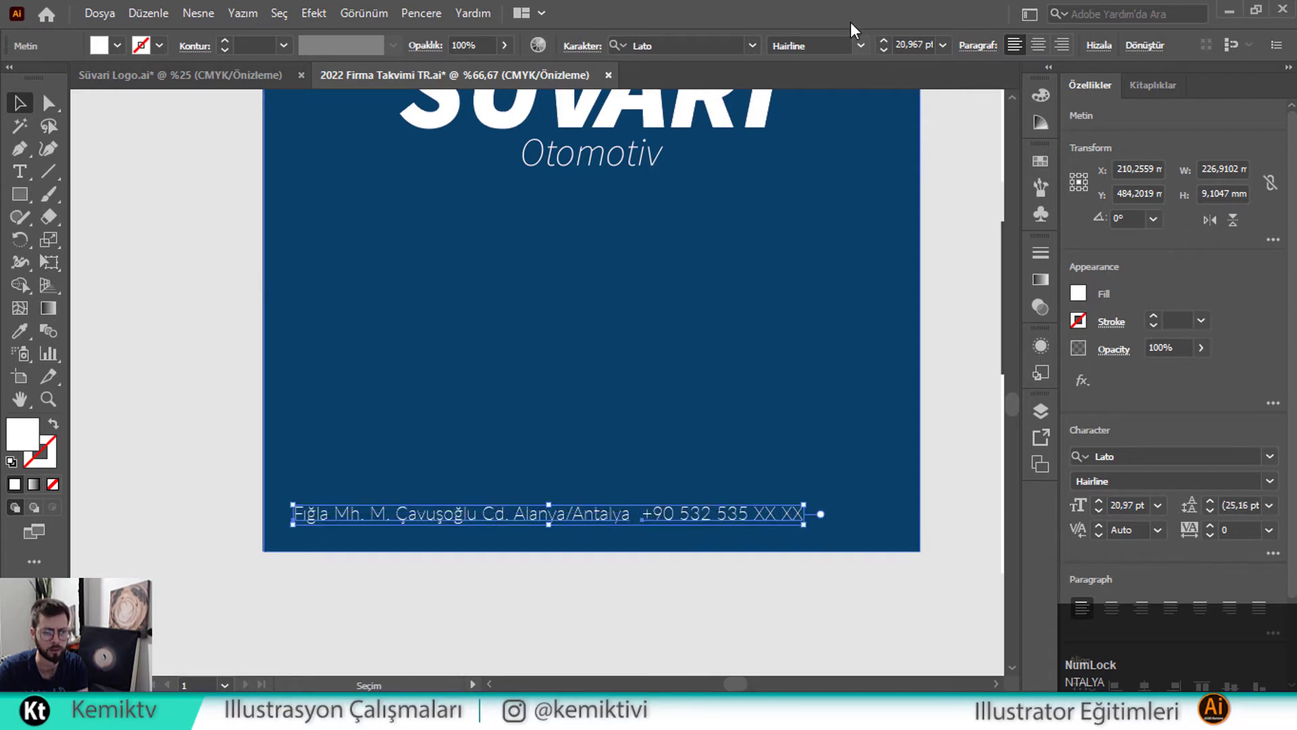
click(943, 46)
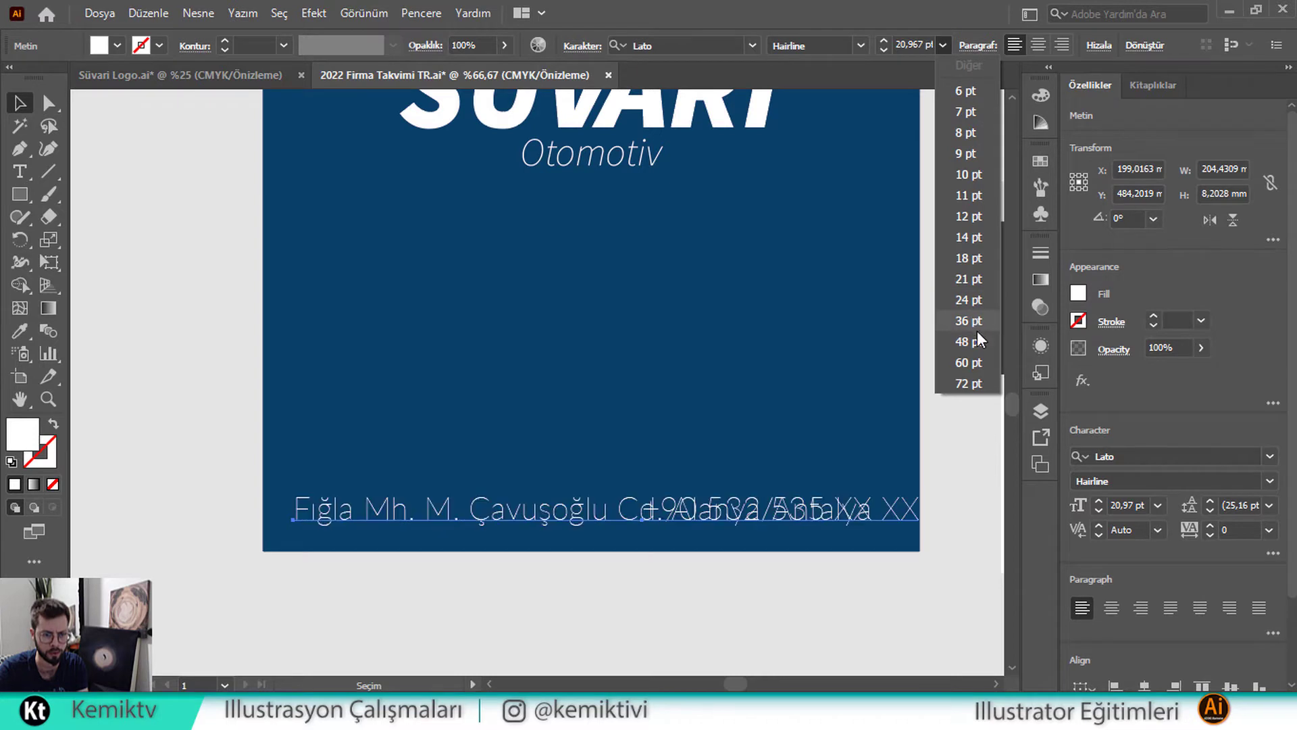
Set both footer texts to 18 pt and swap them so the phone number leads the address
click(973, 256)
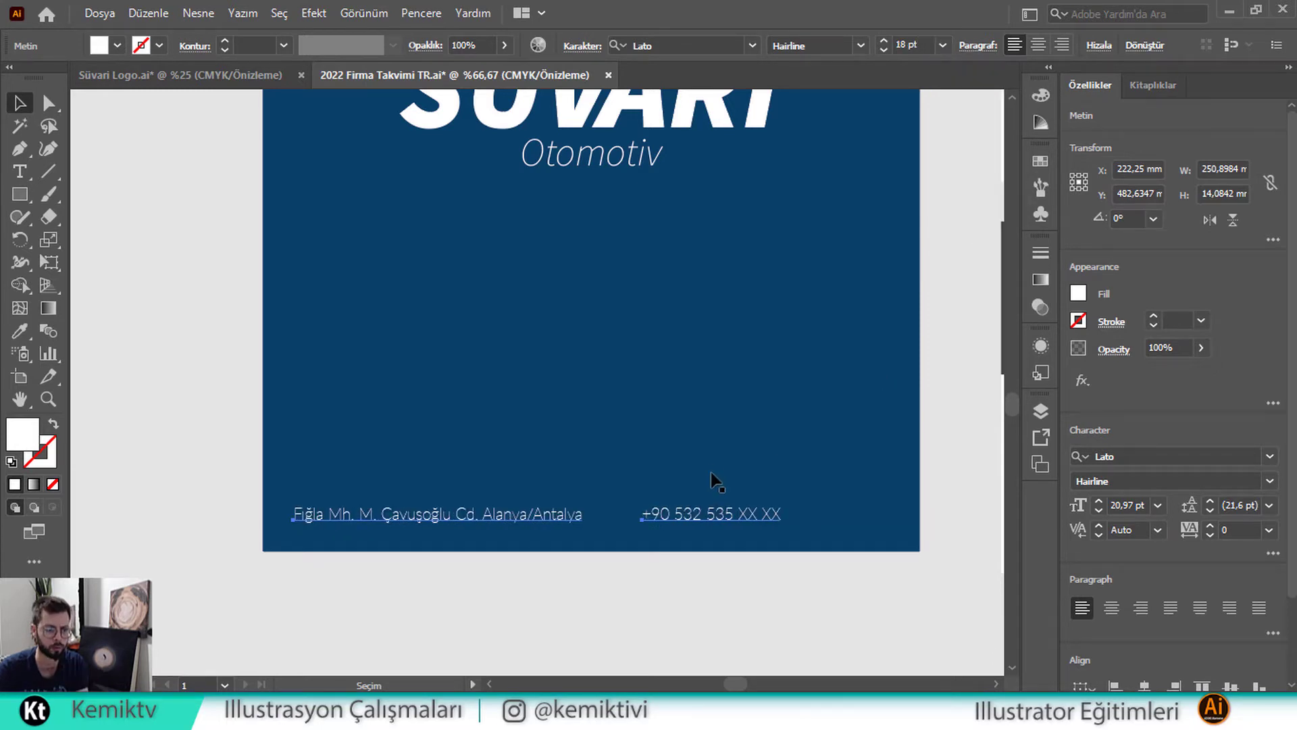
drag(717, 515, 373, 517)
drag(510, 518, 686, 513)
shift+click(429, 519)
drag(544, 520, 530, 520)
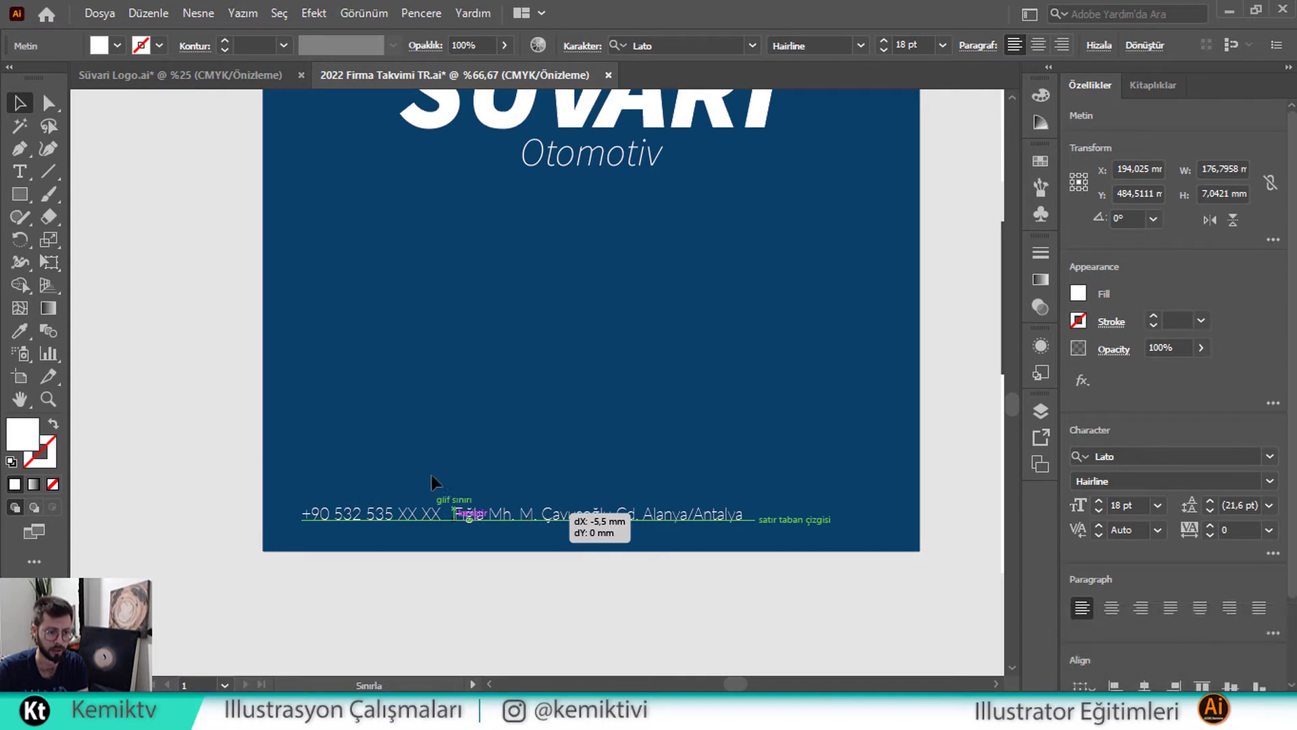
drag(278, 387, 197, 373)
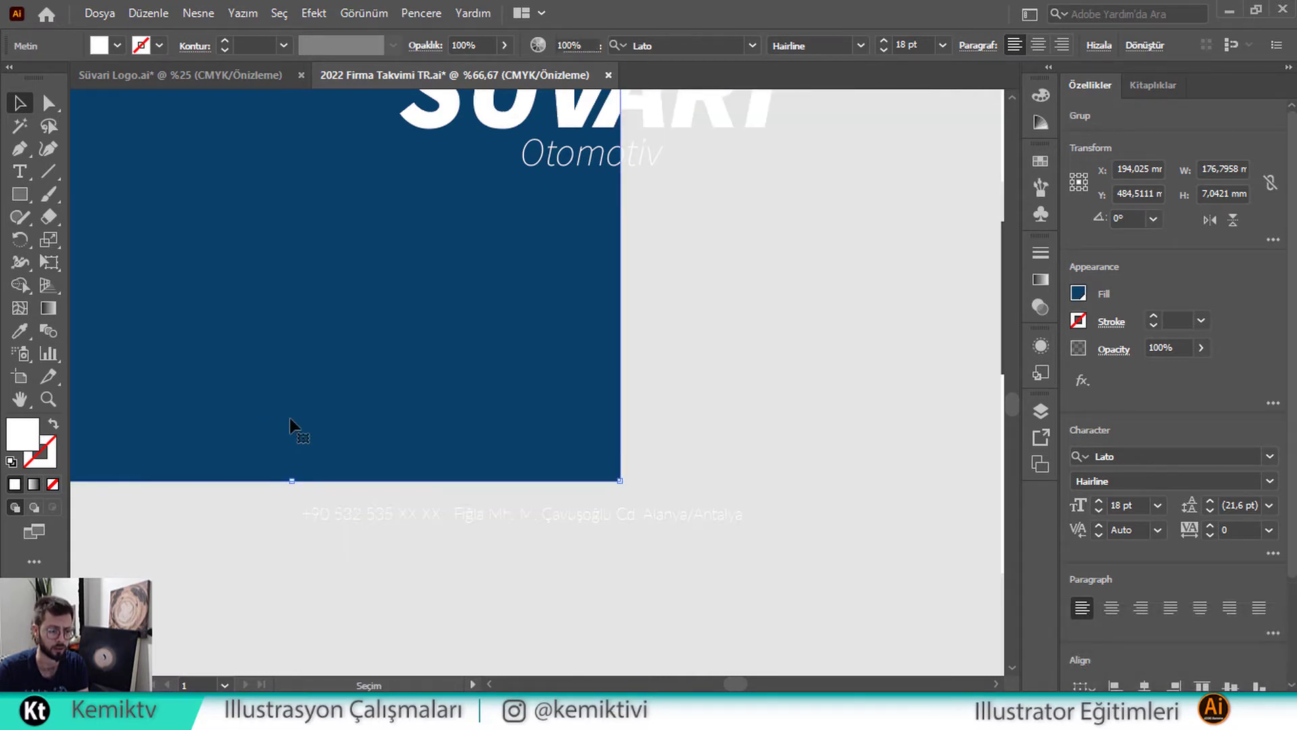
Undo the background move, push the address right, and duplicate the phone number mid-footer
key(ctrl+z)
key(ctrl+z)
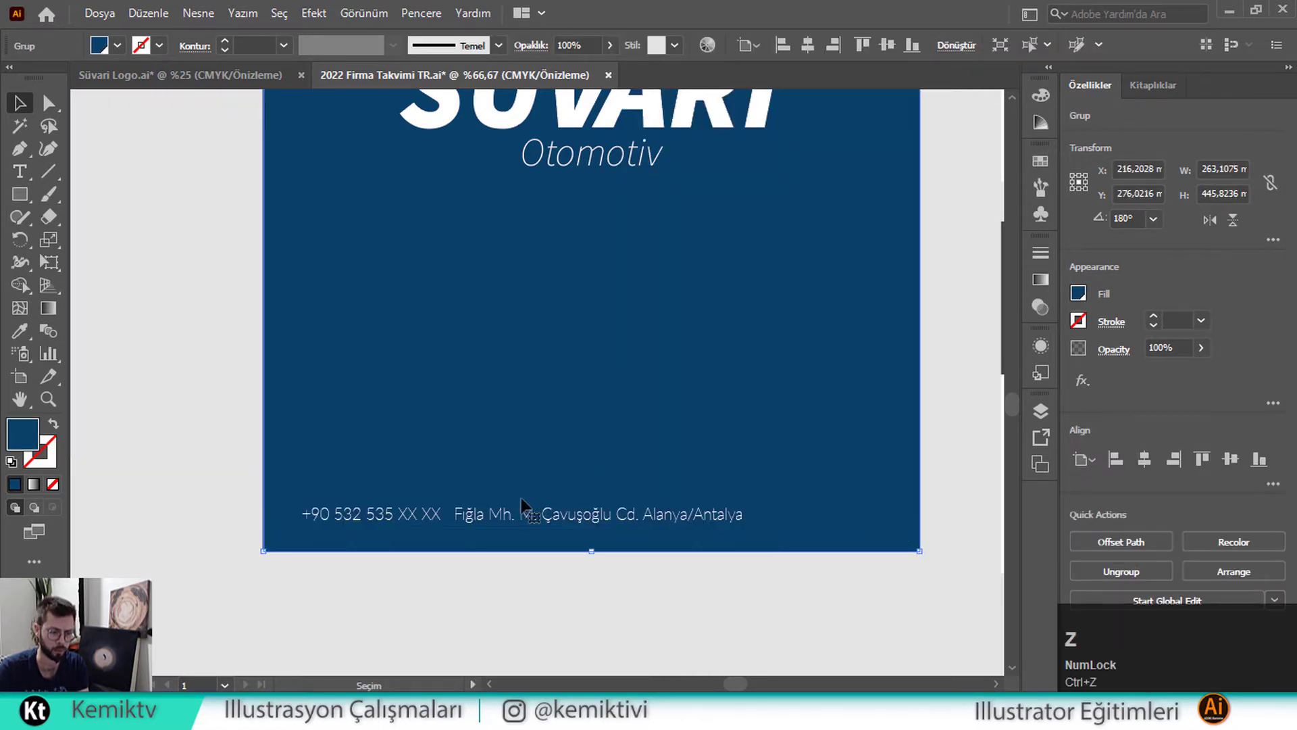
click(538, 522)
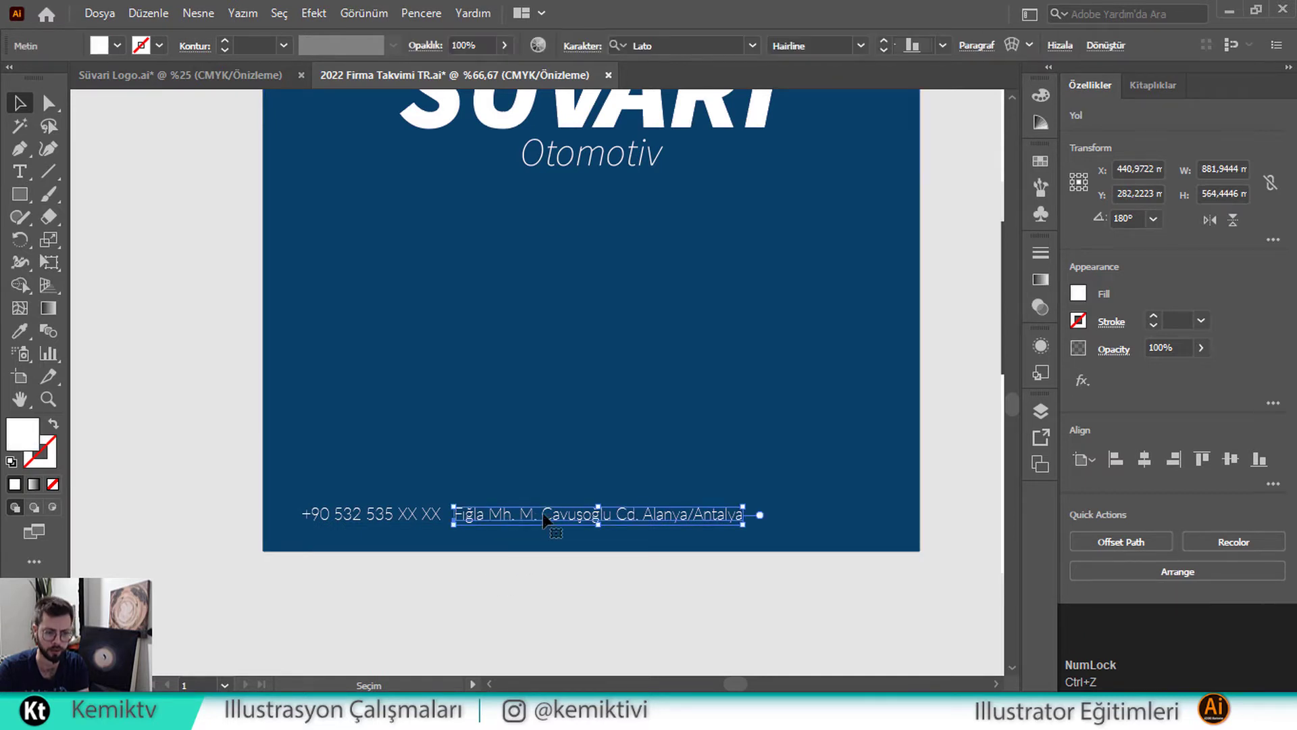
drag(514, 522, 674, 521)
shift+click(371, 519)
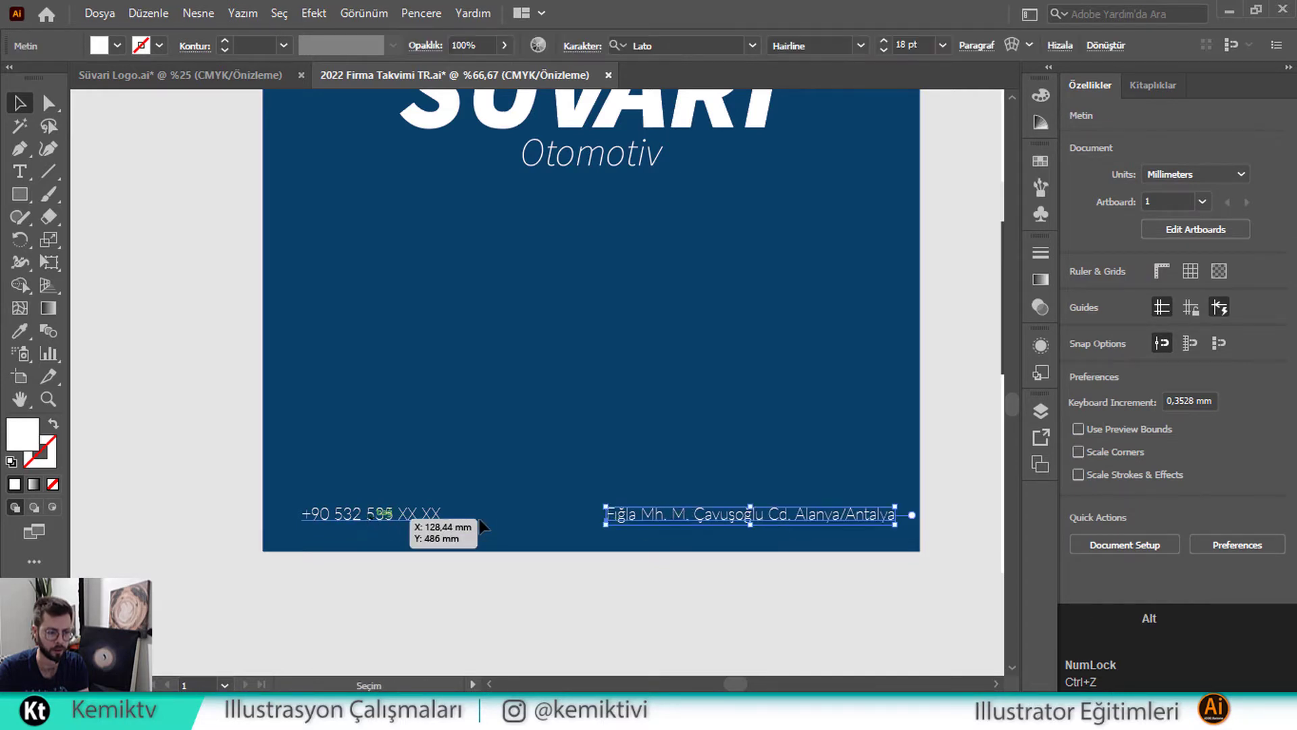
drag(370, 520, 515, 524)
double_click(511, 515)
Replace the duplicated phone line's text with the company e-mail address
key(ctrl+a)
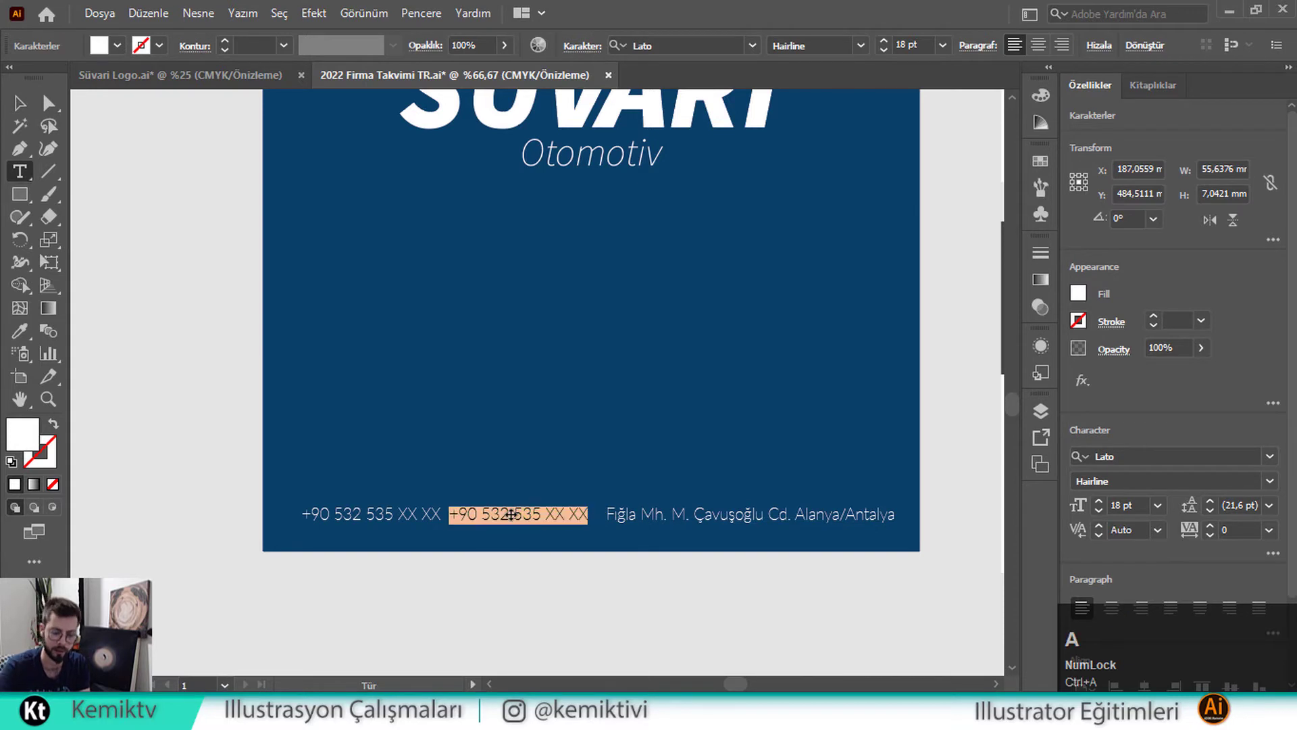
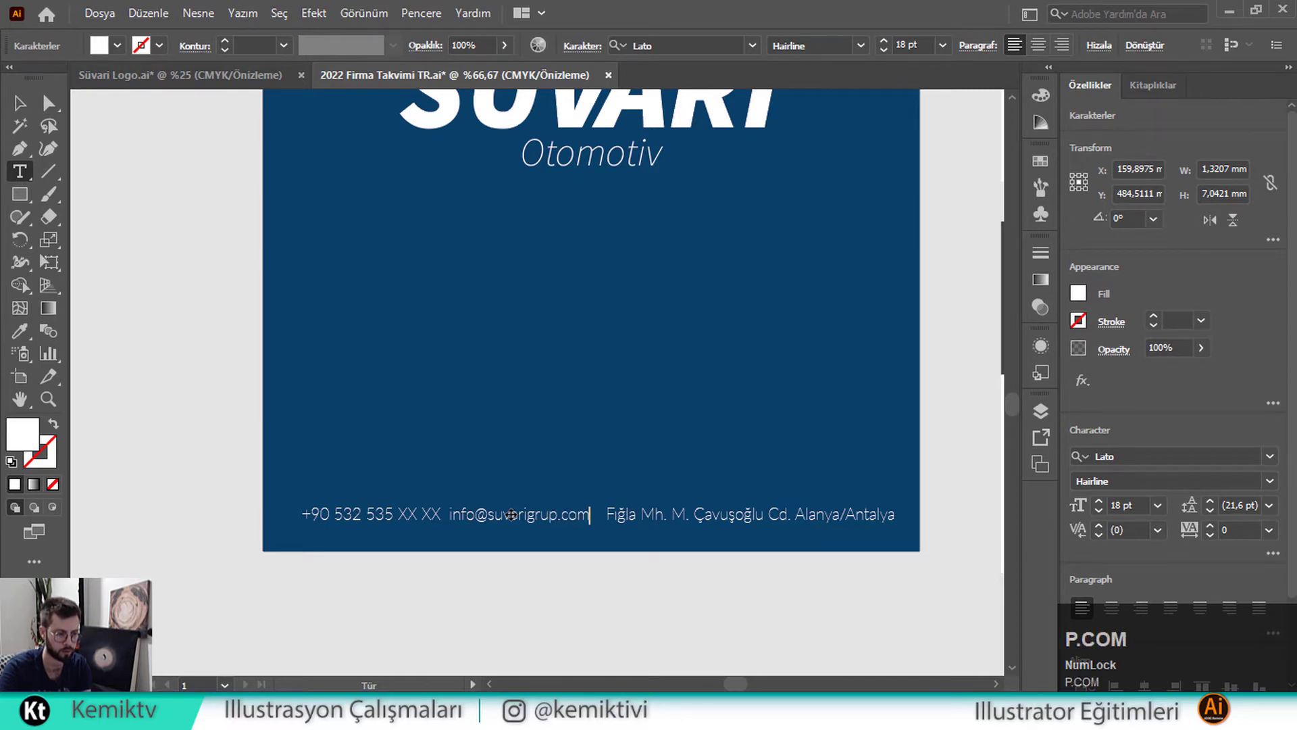
click(23, 102)
Reduce the phone, e-mail and address footer texts to 15 pt together
click(404, 523)
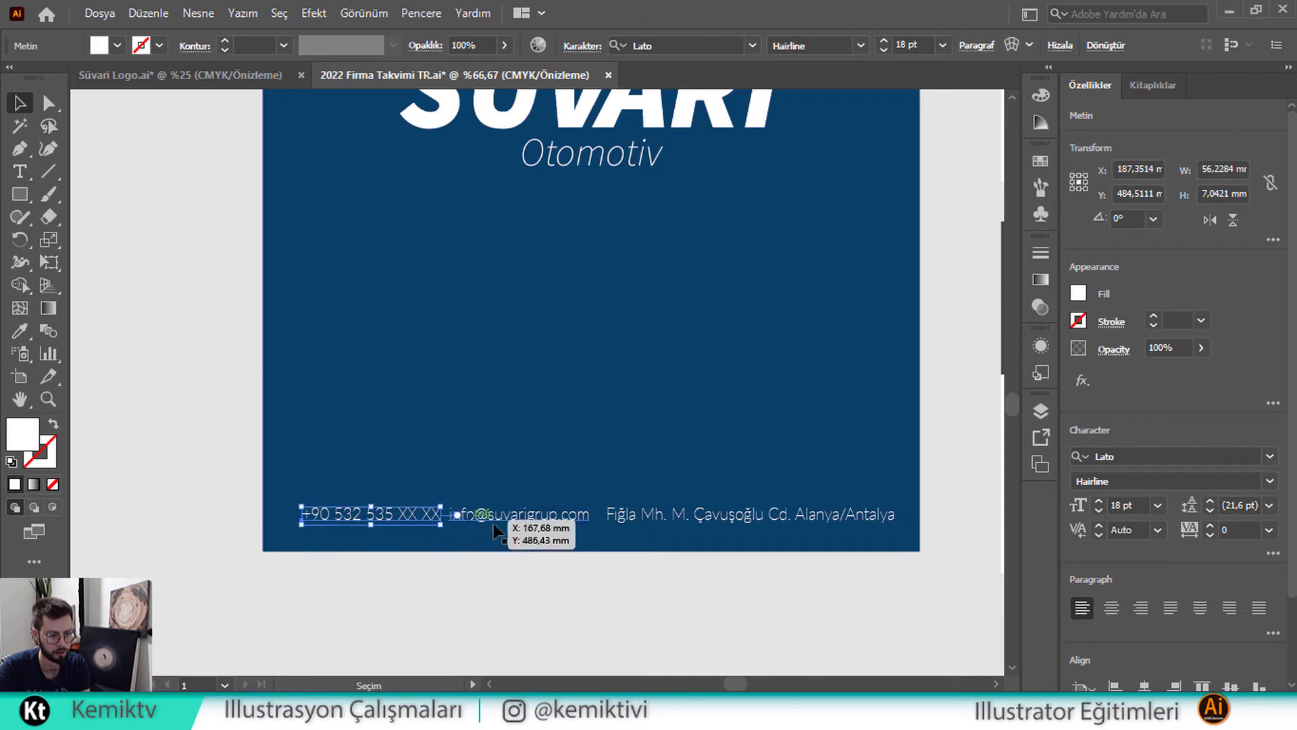
shift+click(494, 524)
shift+click(678, 526)
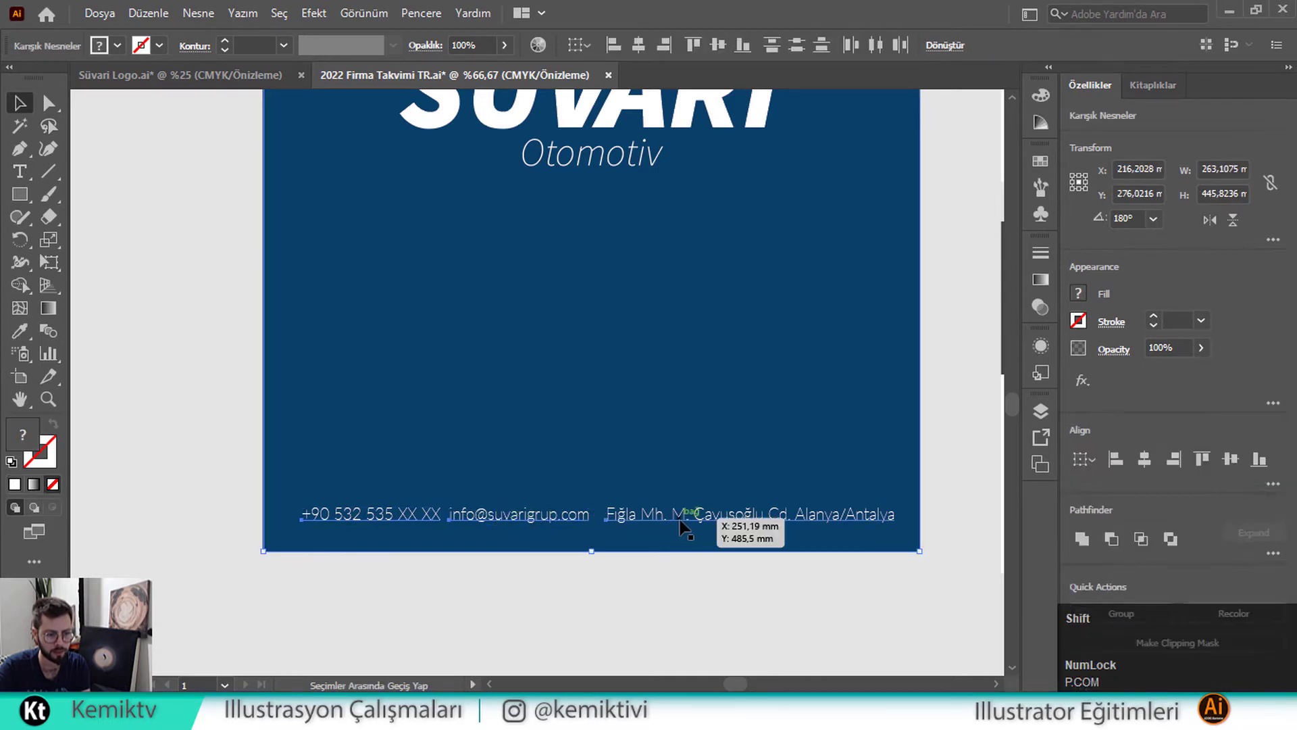
shift+click(584, 468)
click(884, 51)
click(884, 51)
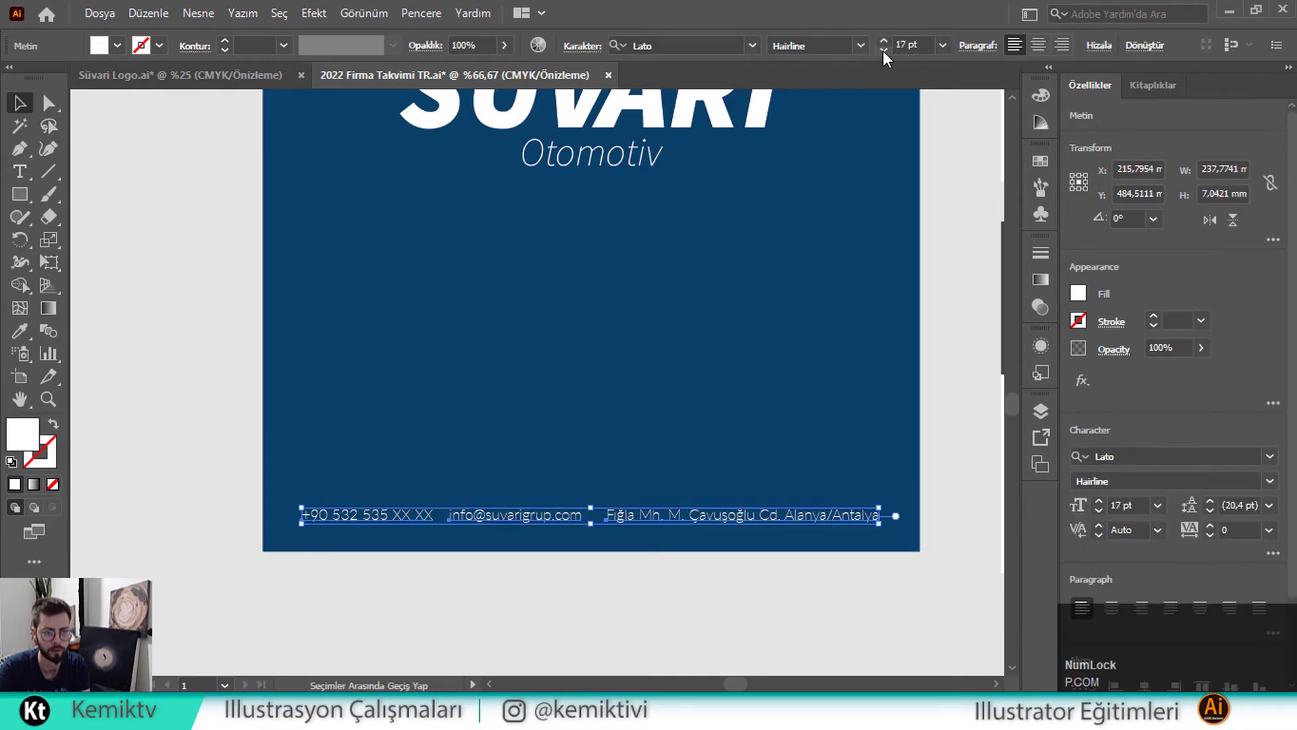
click(883, 51)
click(883, 50)
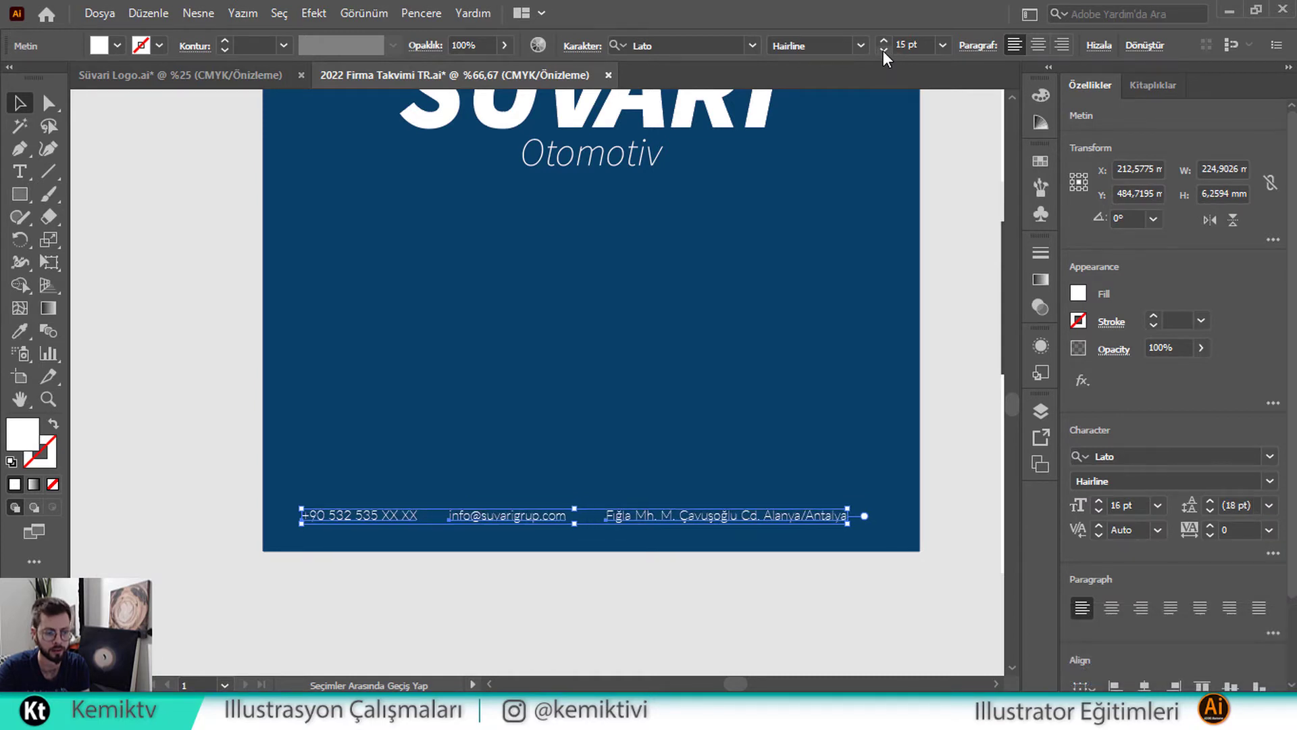
Spread the footer by moving the address and e-mail lines to the right
click(605, 368)
drag(730, 520, 776, 518)
drag(550, 517, 506, 523)
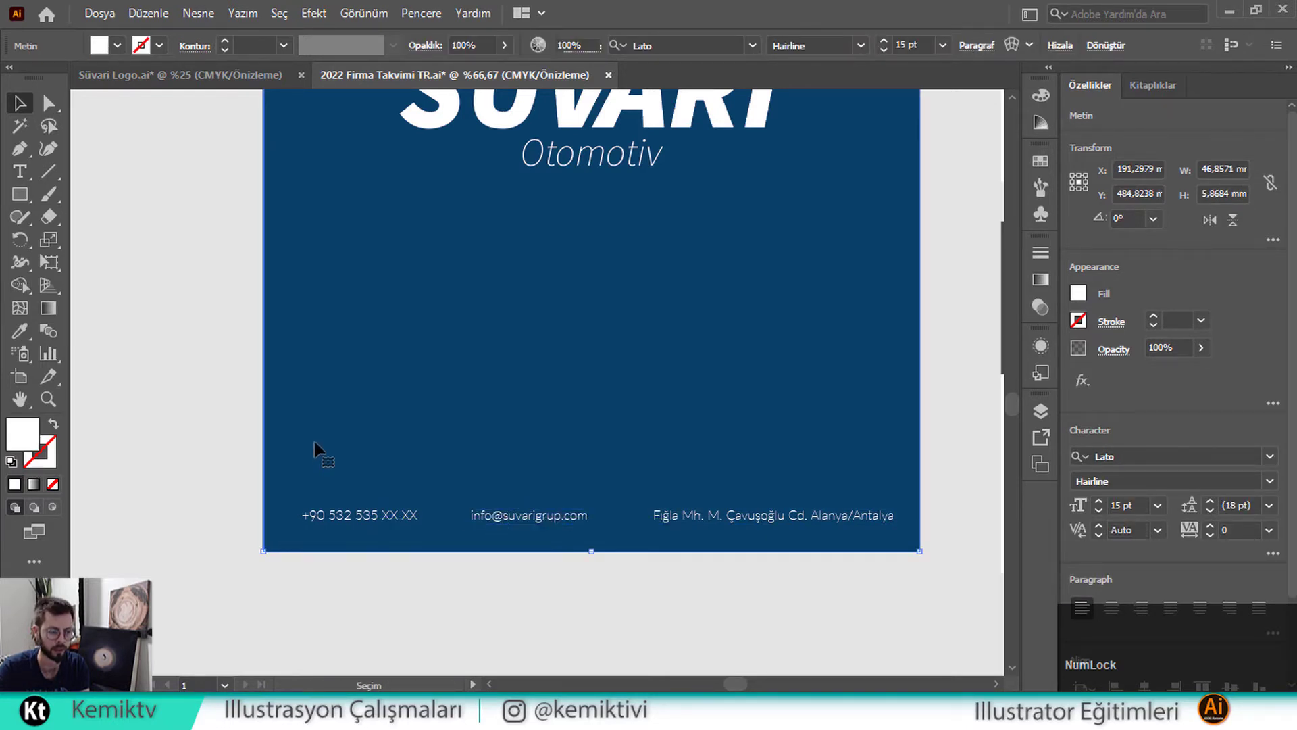
click(315, 446)
scroll(315, 445, down, 1)
scroll(341, 463, up, 1)
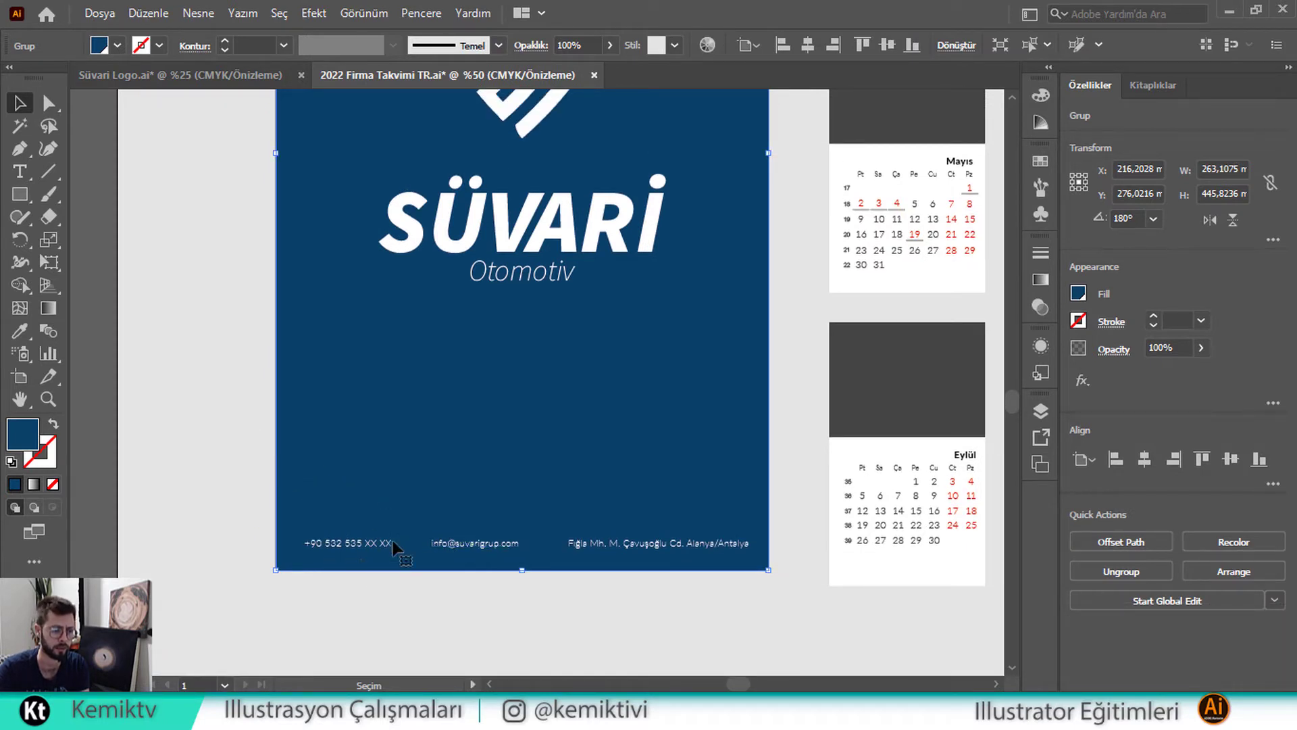
scroll(454, 445, up, 1)
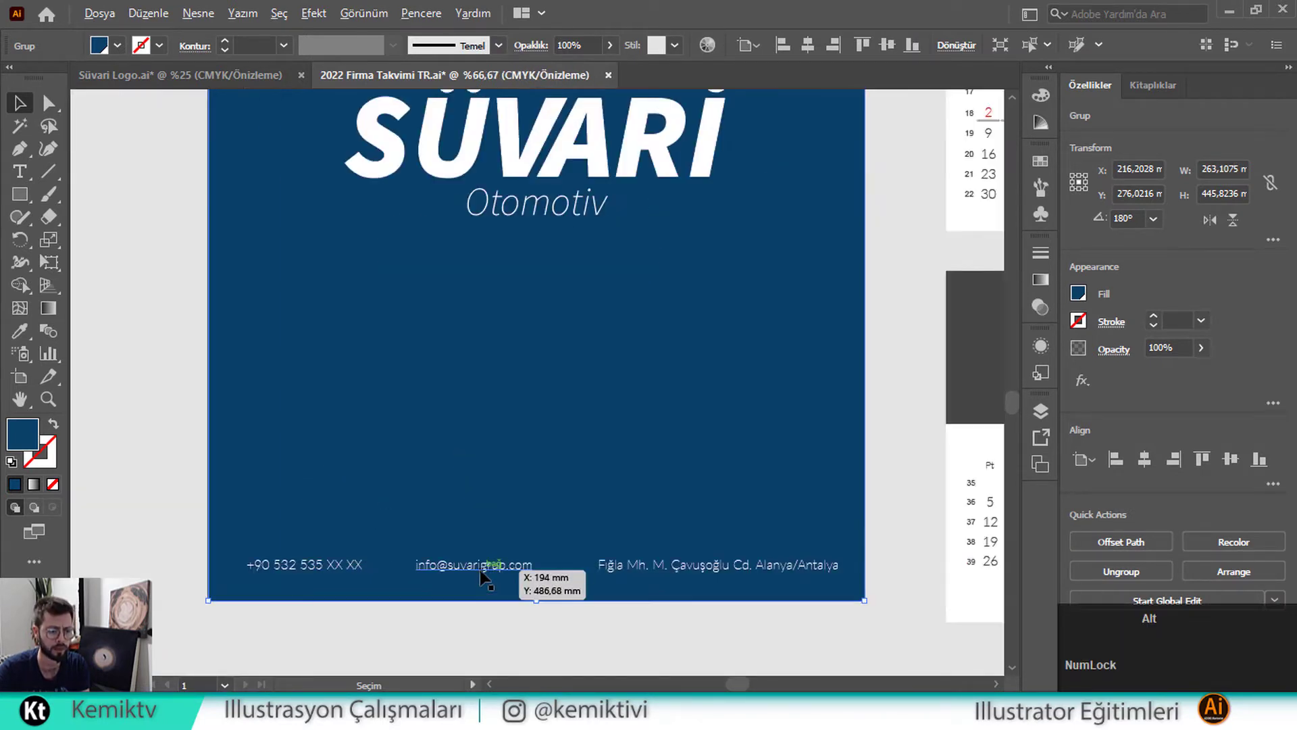
scroll(488, 575, up, 1)
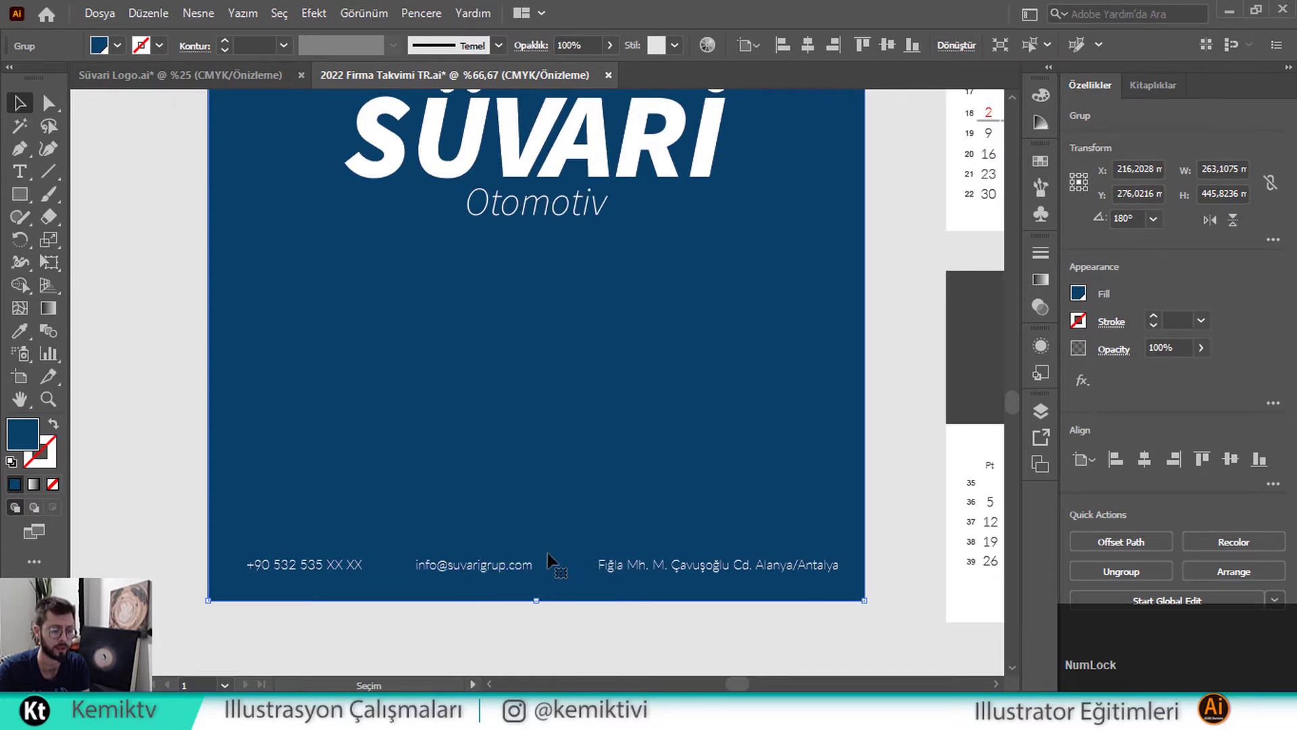
scroll(513, 584, up, 1)
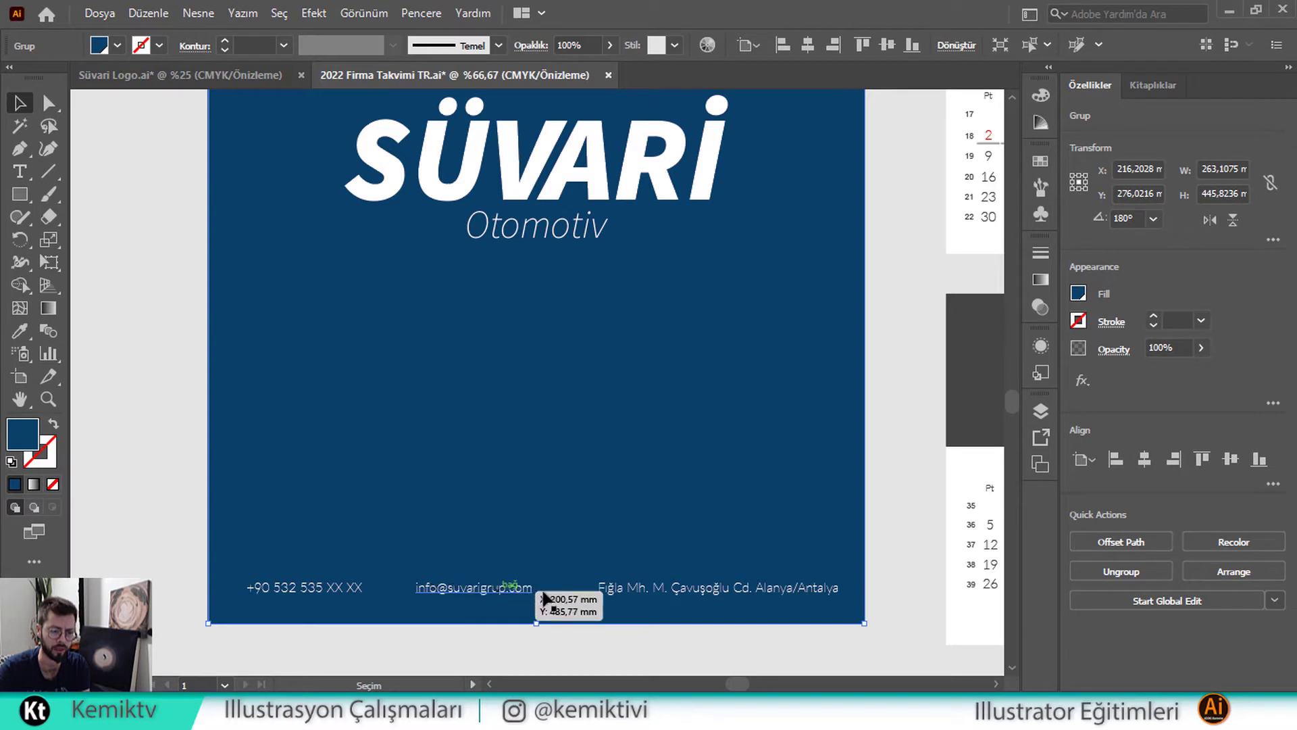
scroll(534, 579, down, 1)
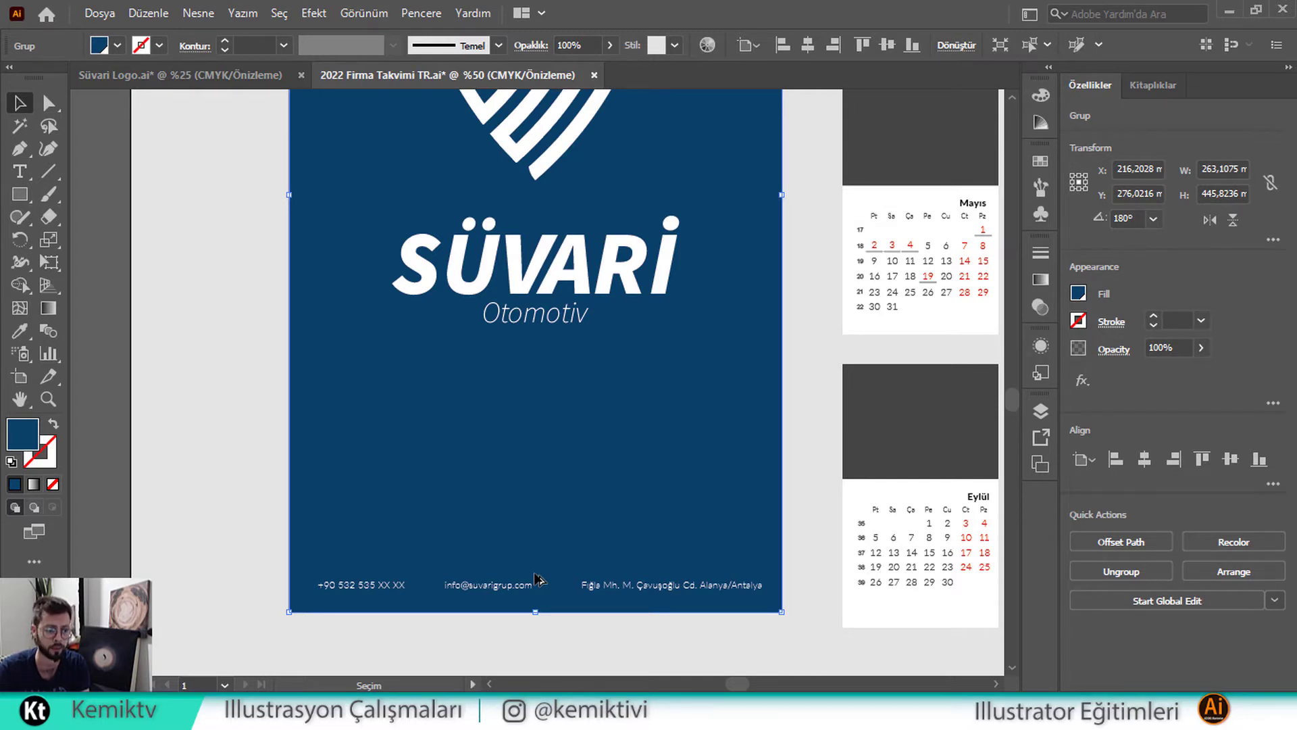
scroll(520, 592, up, 2)
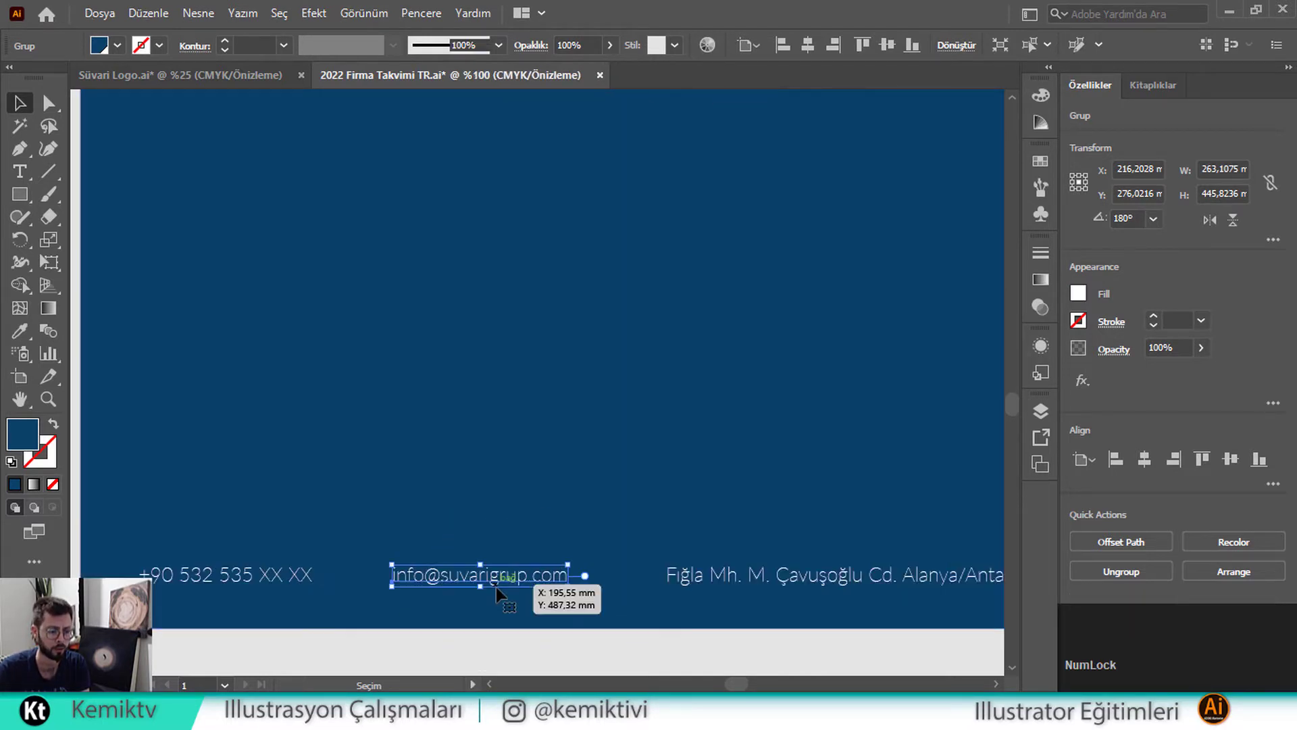
double_click(497, 585)
key(ctrl+a)
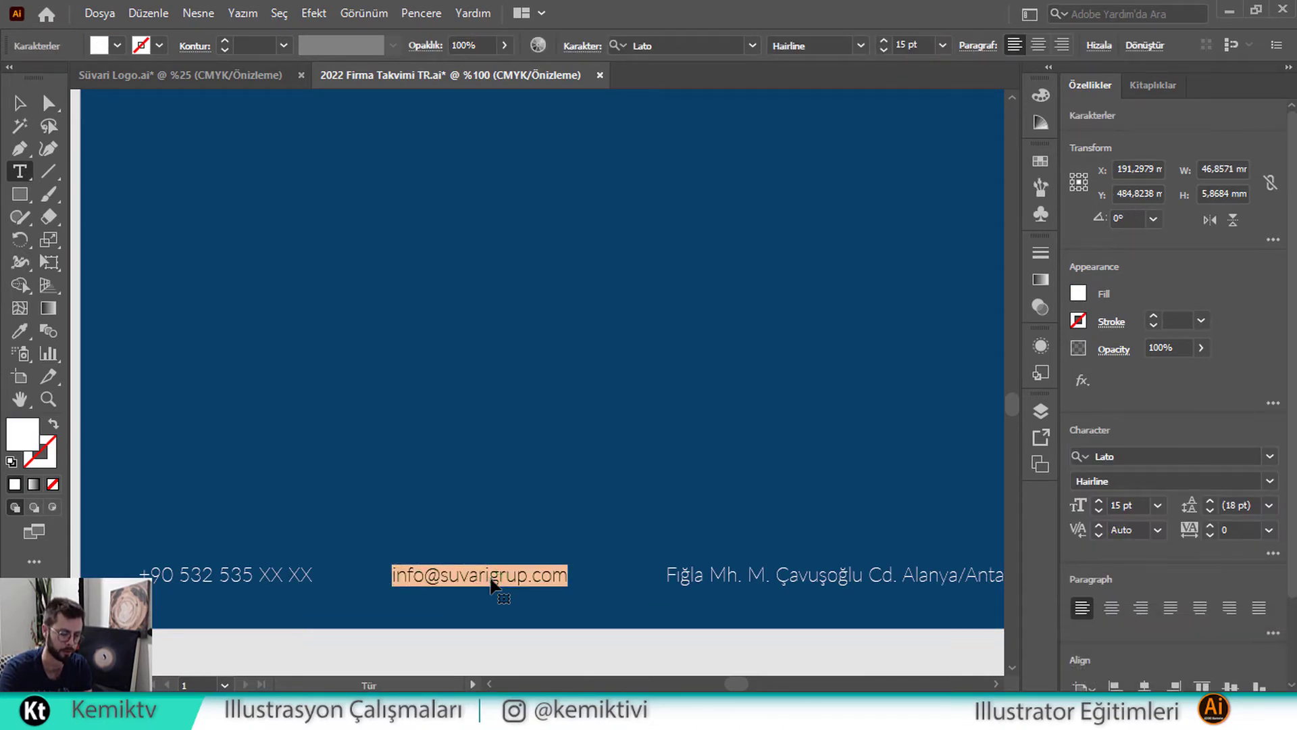
text(s)
key(BackSpace)
key(BackSpace)
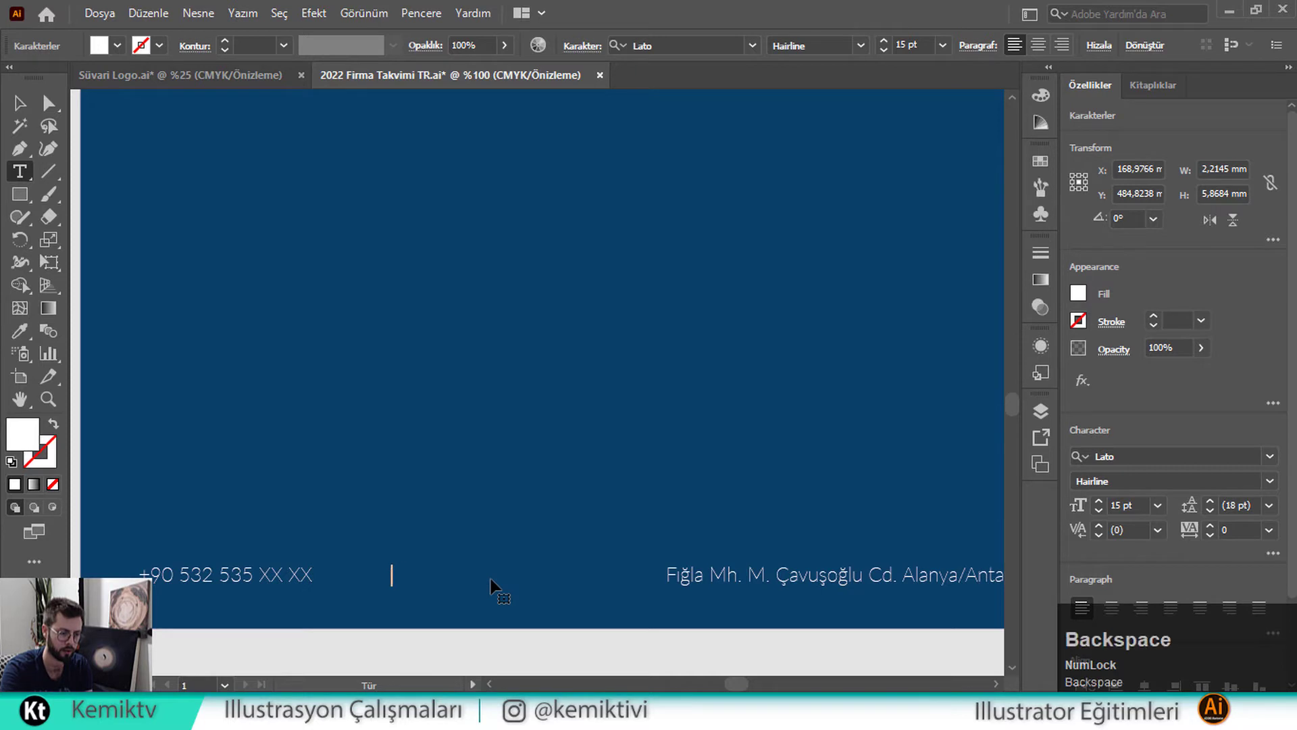
text(@)
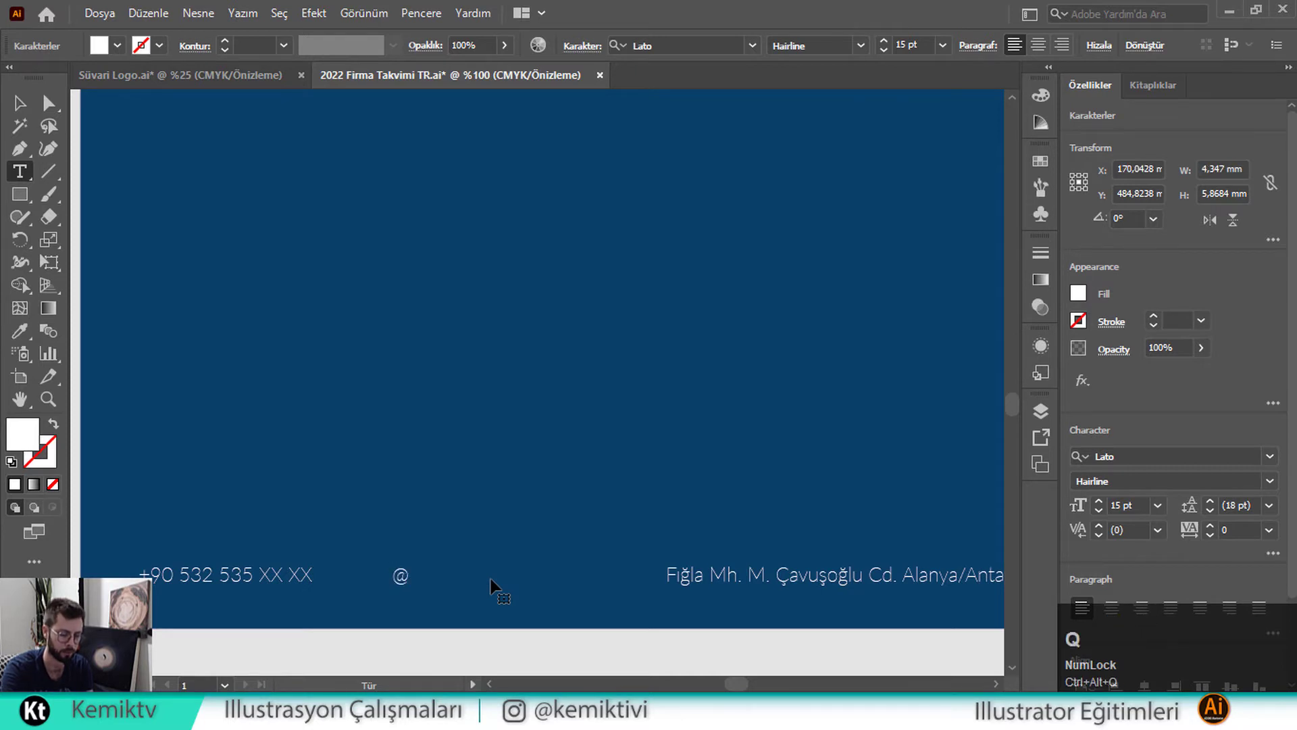
text(suvari)
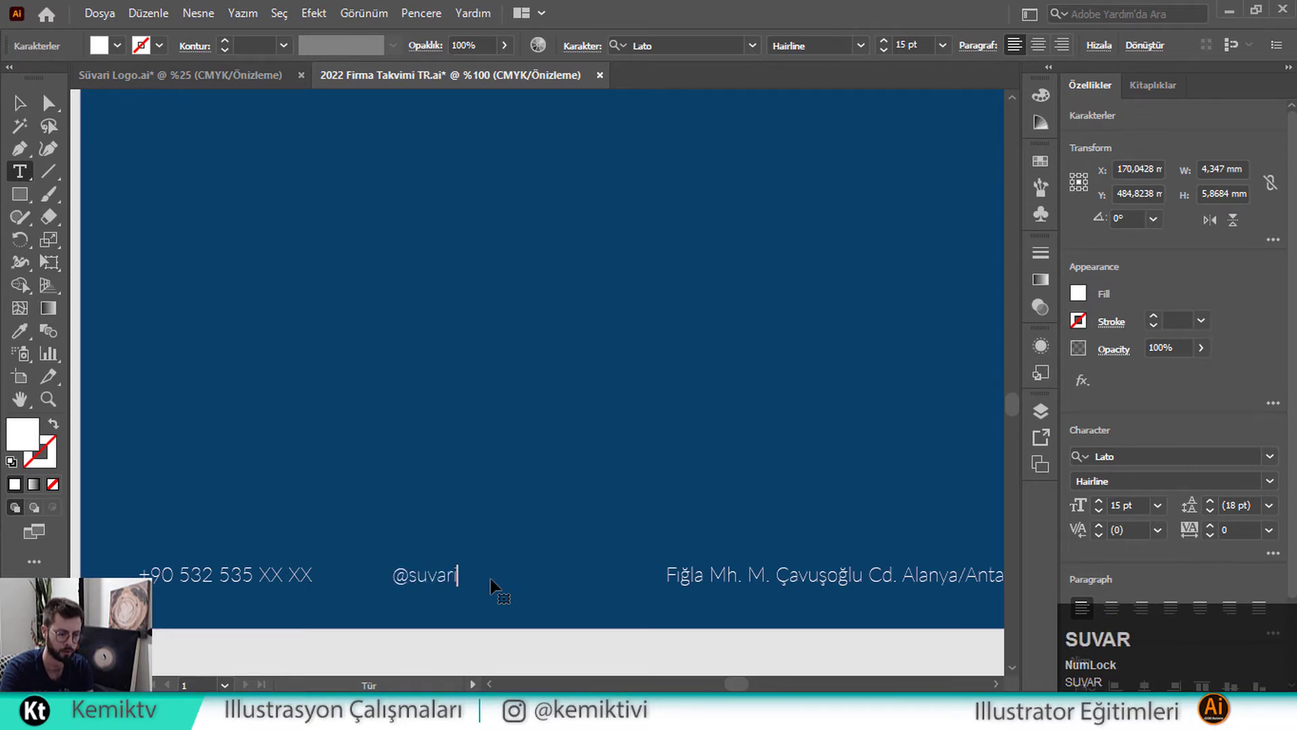
text(otomo)
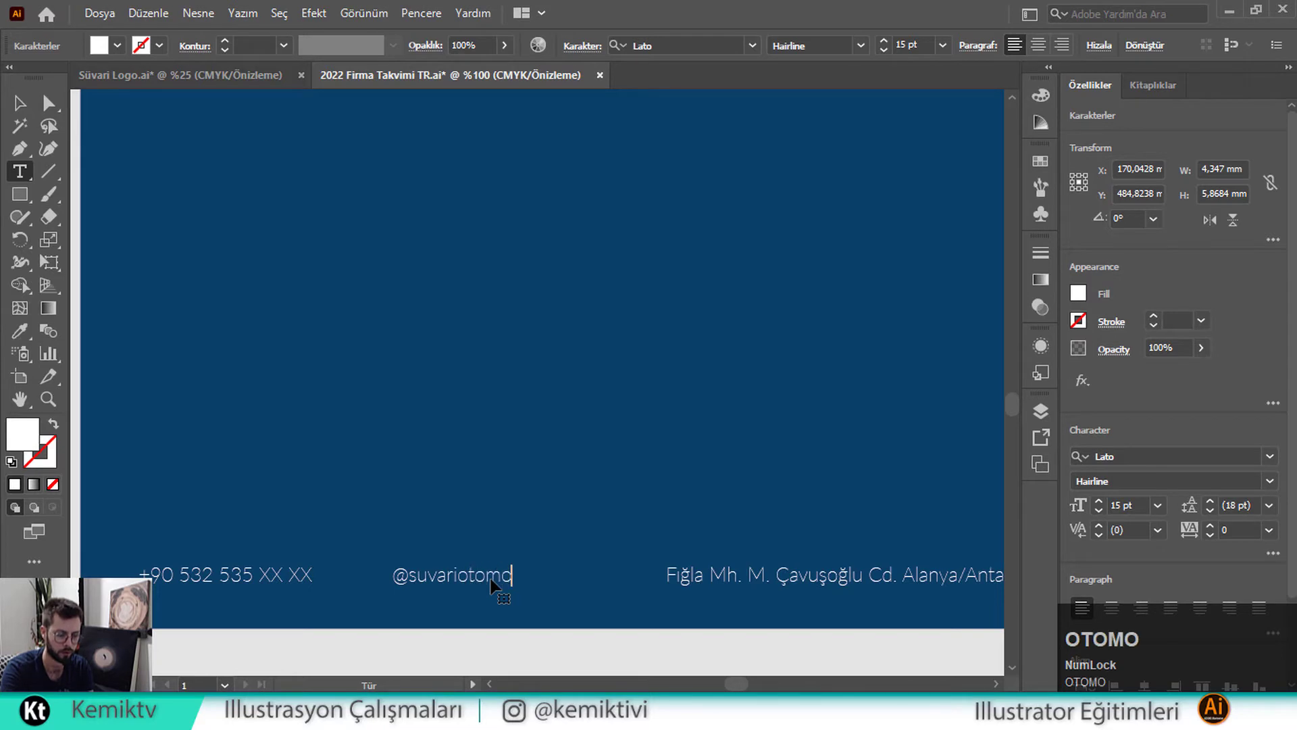
text(tiv)
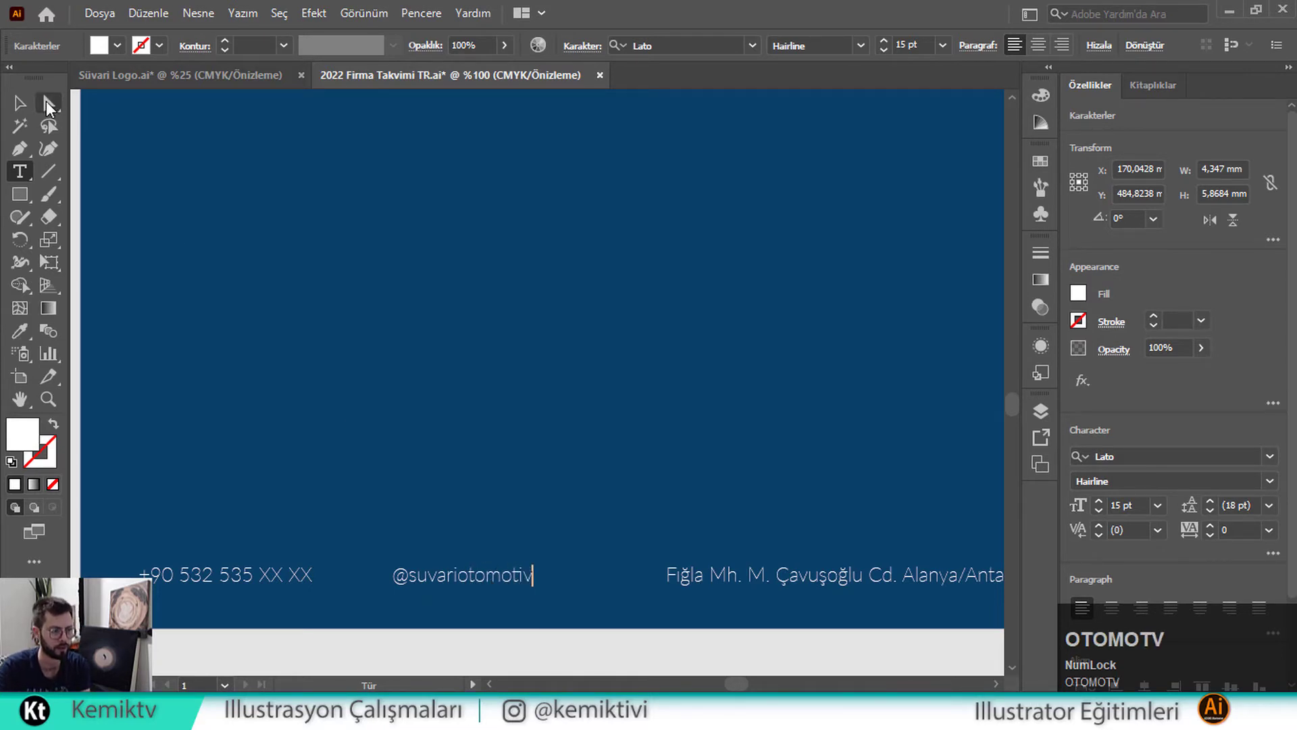
click(19, 105)
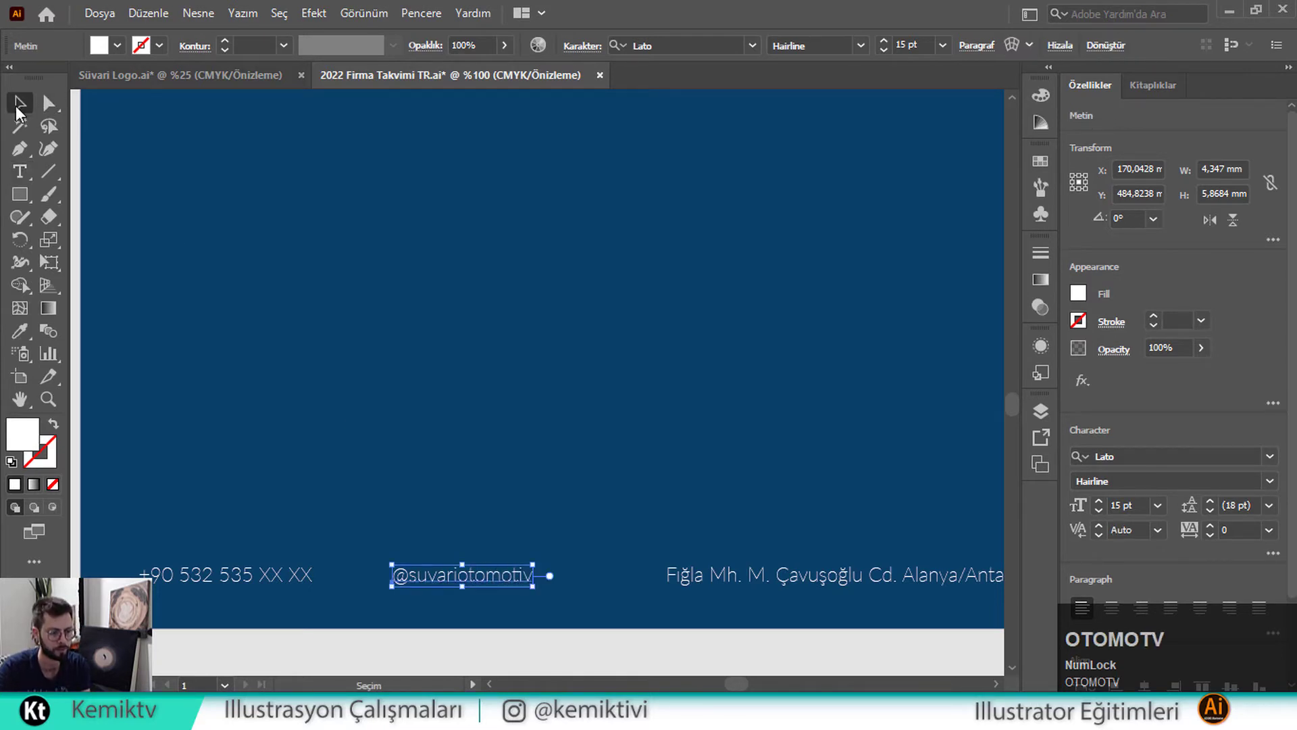
Enlarge the handle, phone and address footer texts to 17 pt
shift+click(302, 577)
shift+click(760, 582)
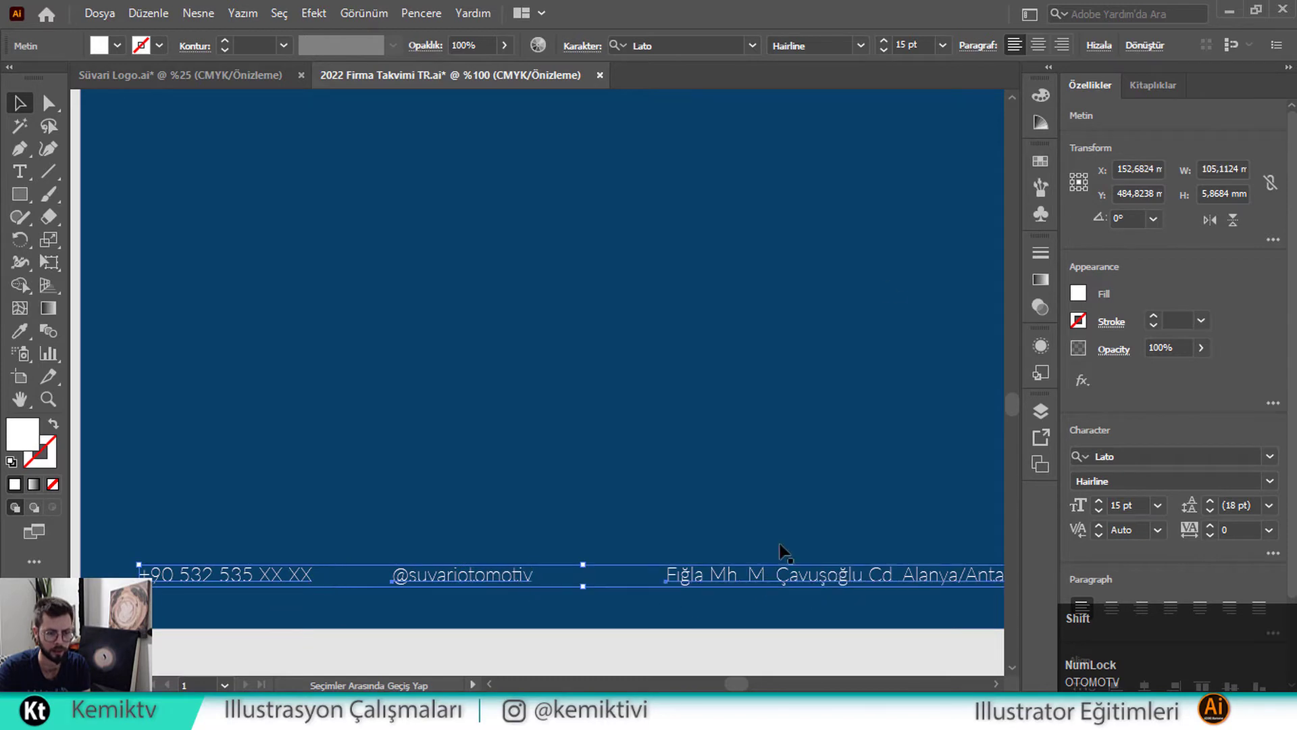
click(884, 40)
click(885, 40)
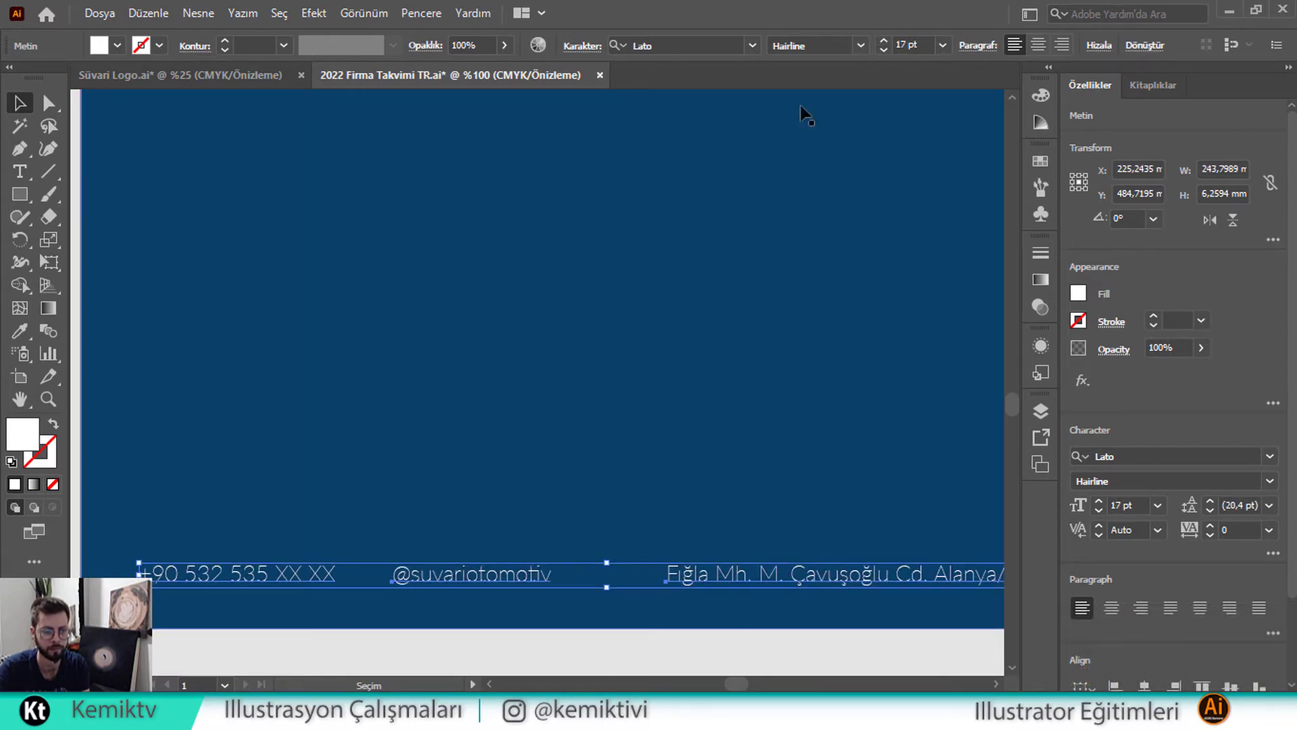
scroll(615, 218, down, 1)
scroll(616, 230, down, 1)
scroll(616, 247, up, 1)
Nudge the phone and address texts to even the footer spacing, then select the blue background group
click(696, 451)
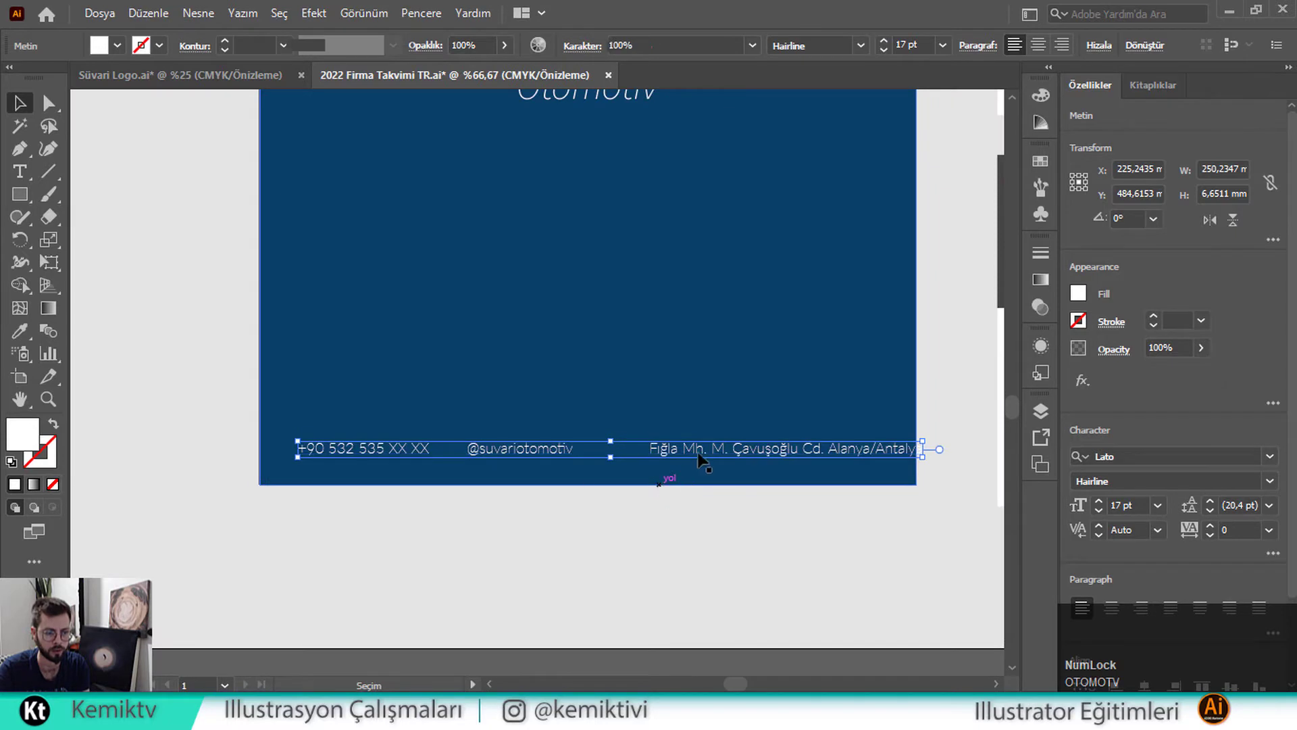
ctrl+click(669, 452)
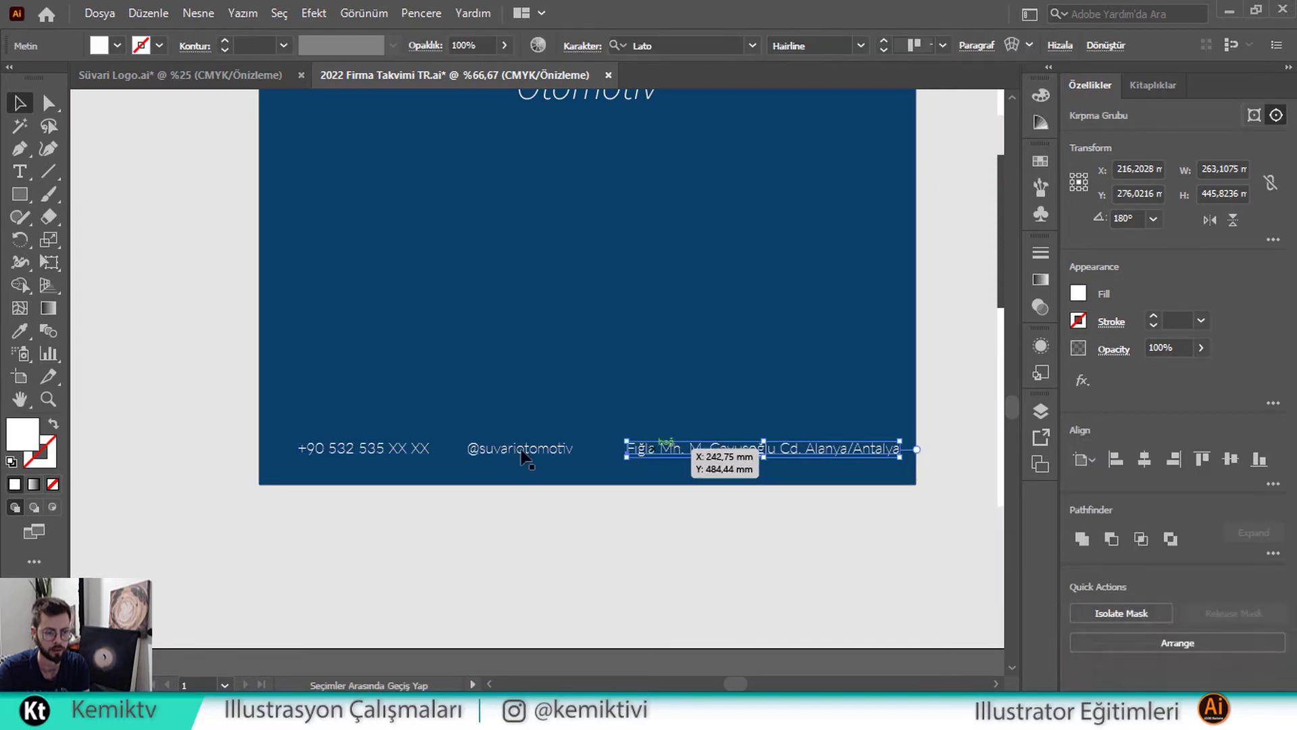
drag(524, 448, 531, 449)
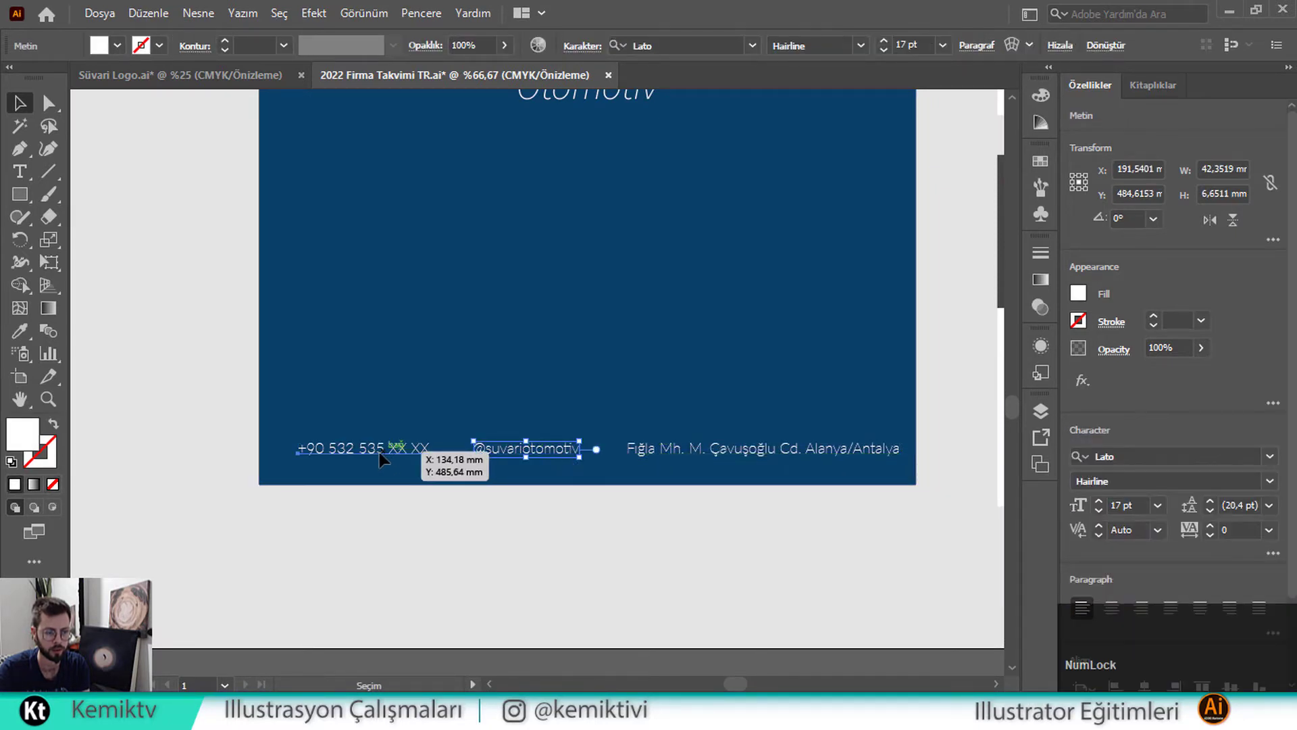
drag(379, 452, 385, 492)
click(393, 508)
scroll(395, 505, down, 1)
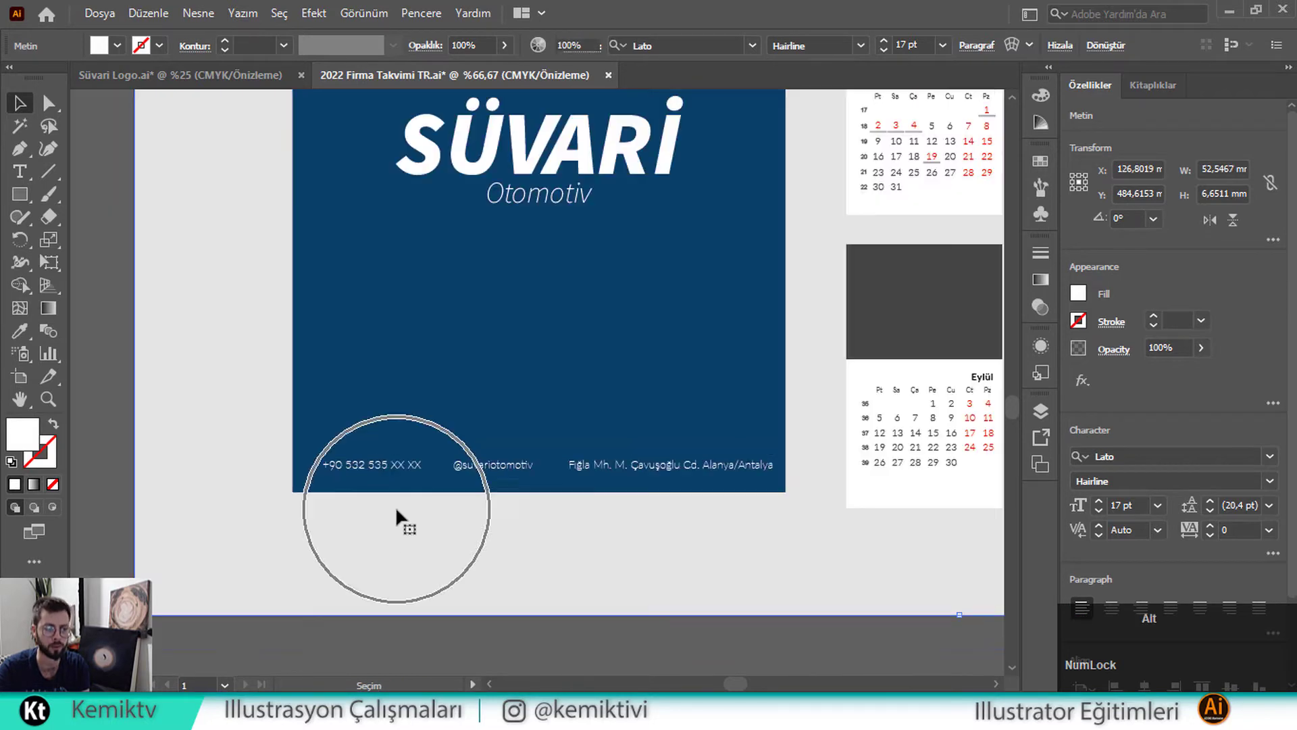
click(396, 505)
scroll(397, 510, up, 3)
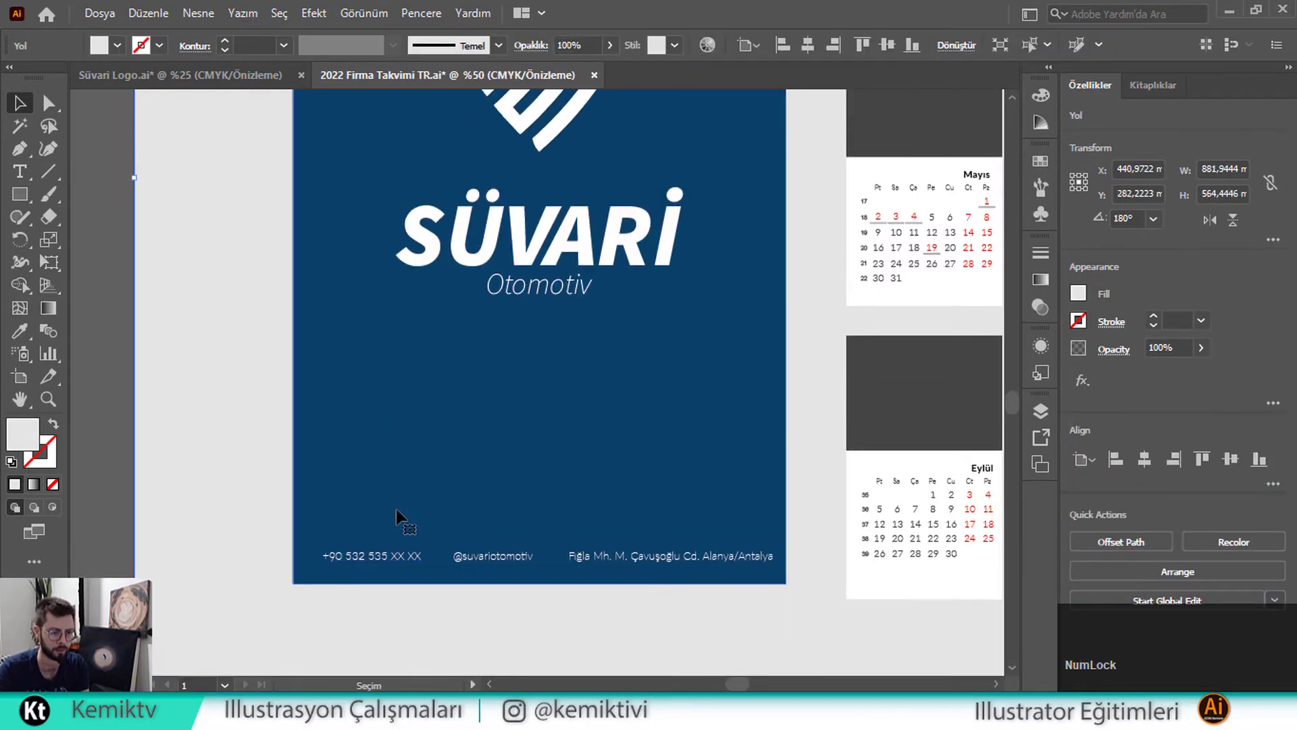
scroll(398, 510, down, 1)
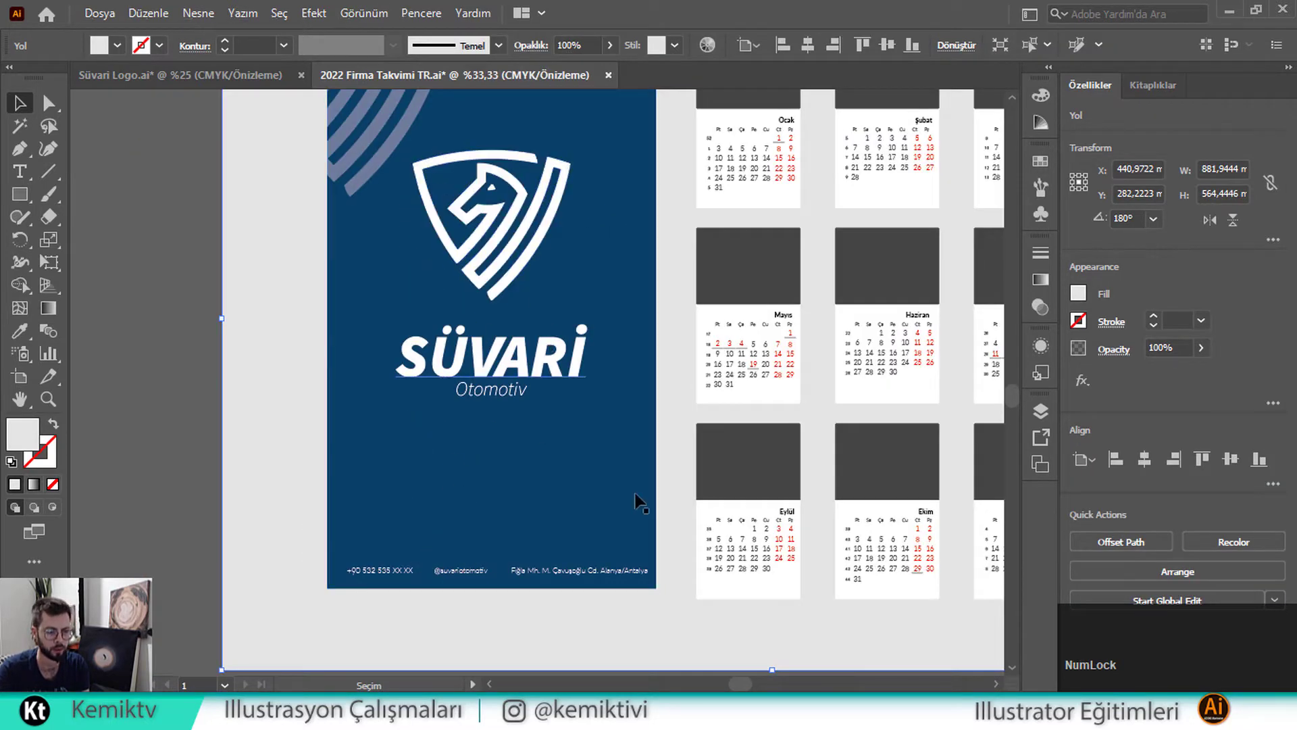
click(578, 327)
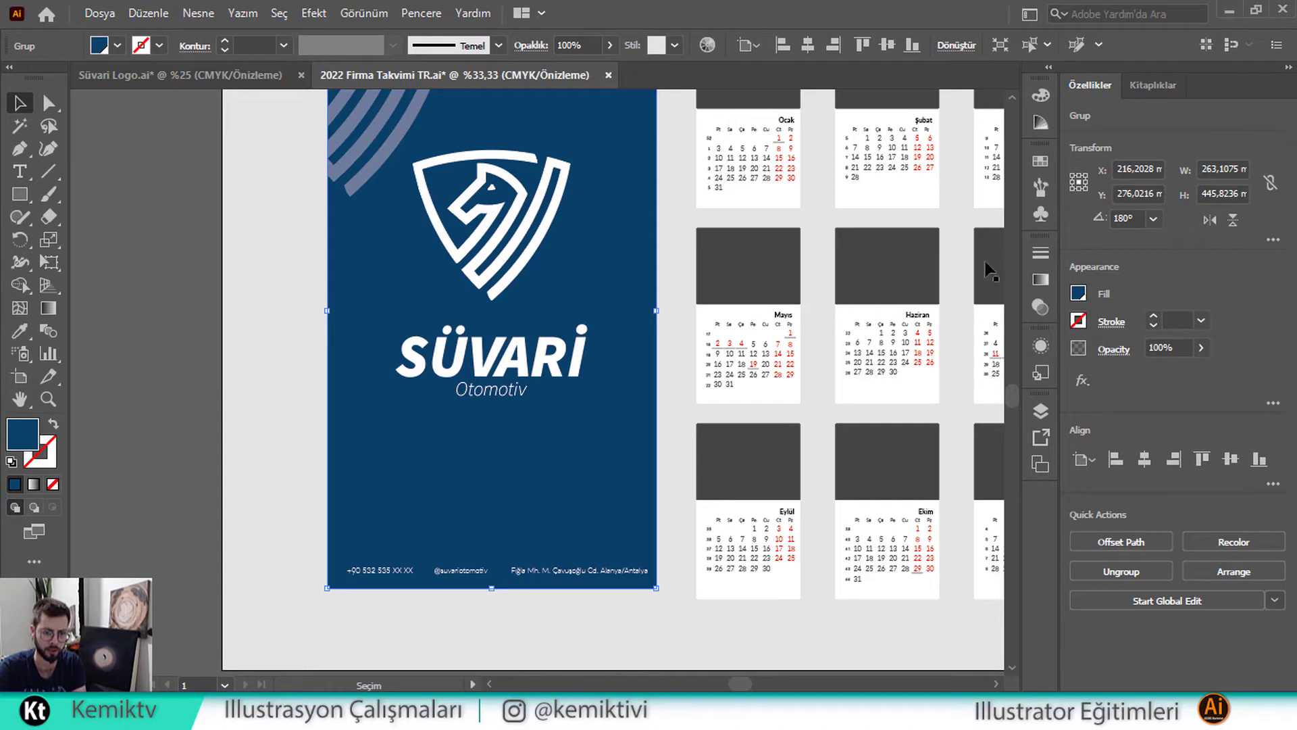
Apply a Freeform gradient to the blue cover background
click(1040, 280)
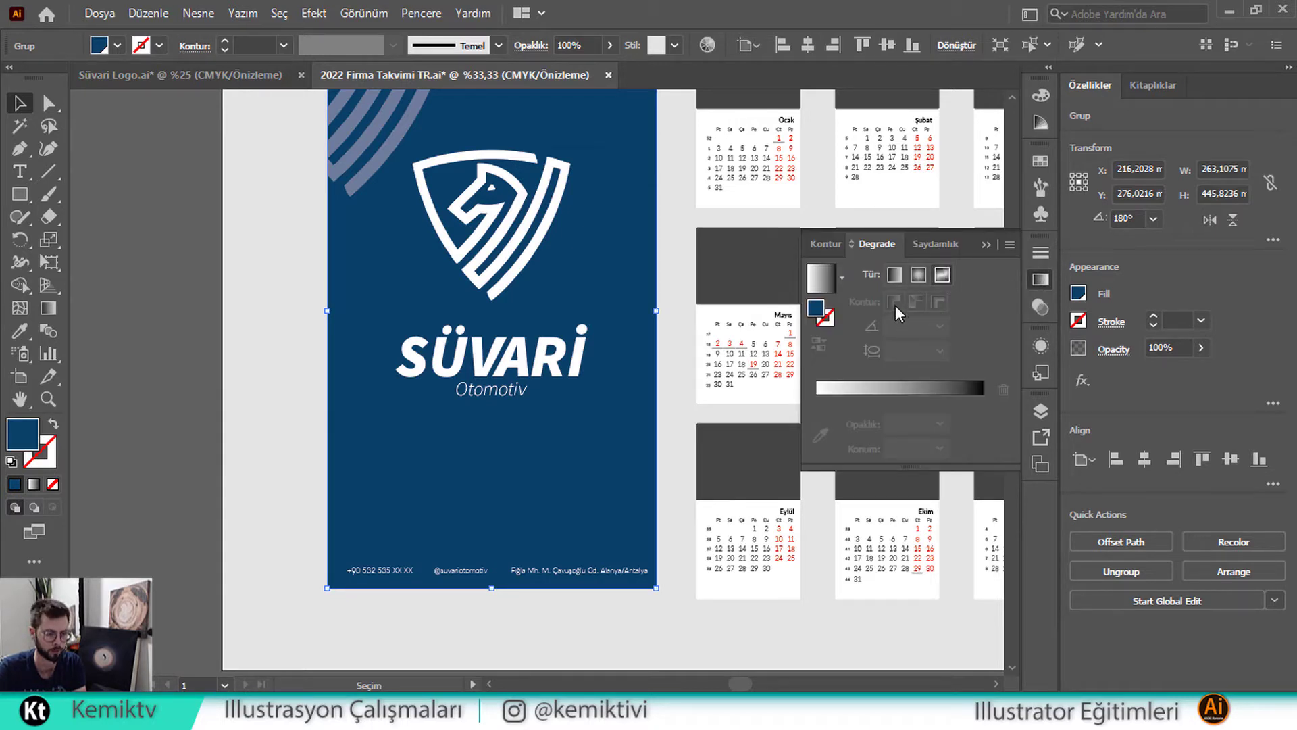
key(g)
click(601, 519)
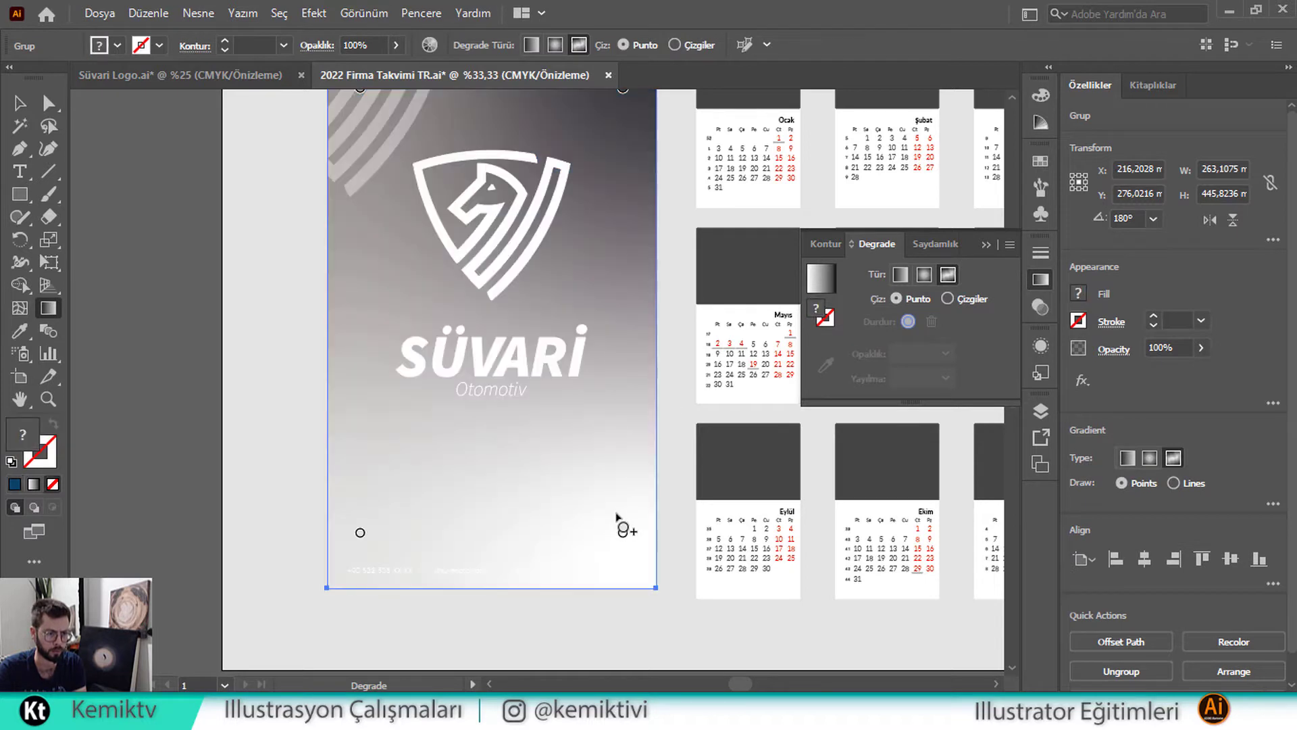
Colour the bottom-right gradient point dark blue and the top-right point blue
click(622, 532)
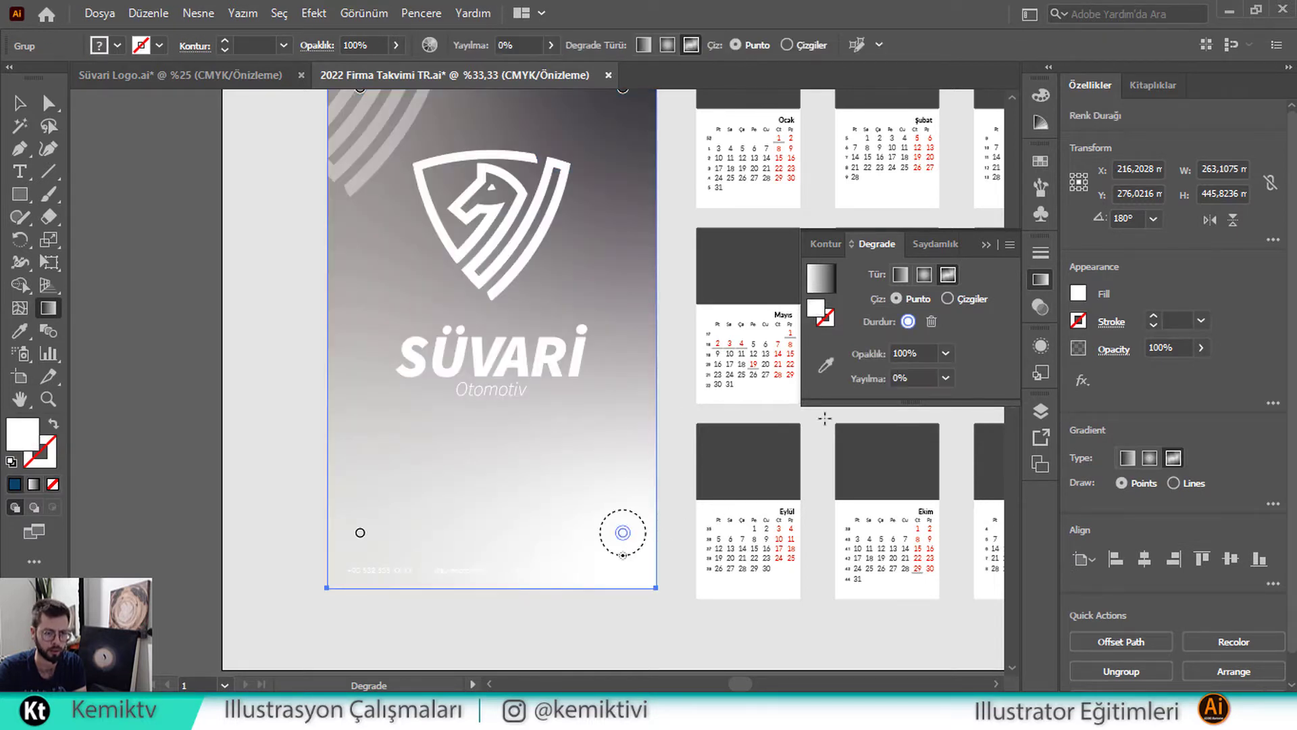
click(825, 368)
click(414, 342)
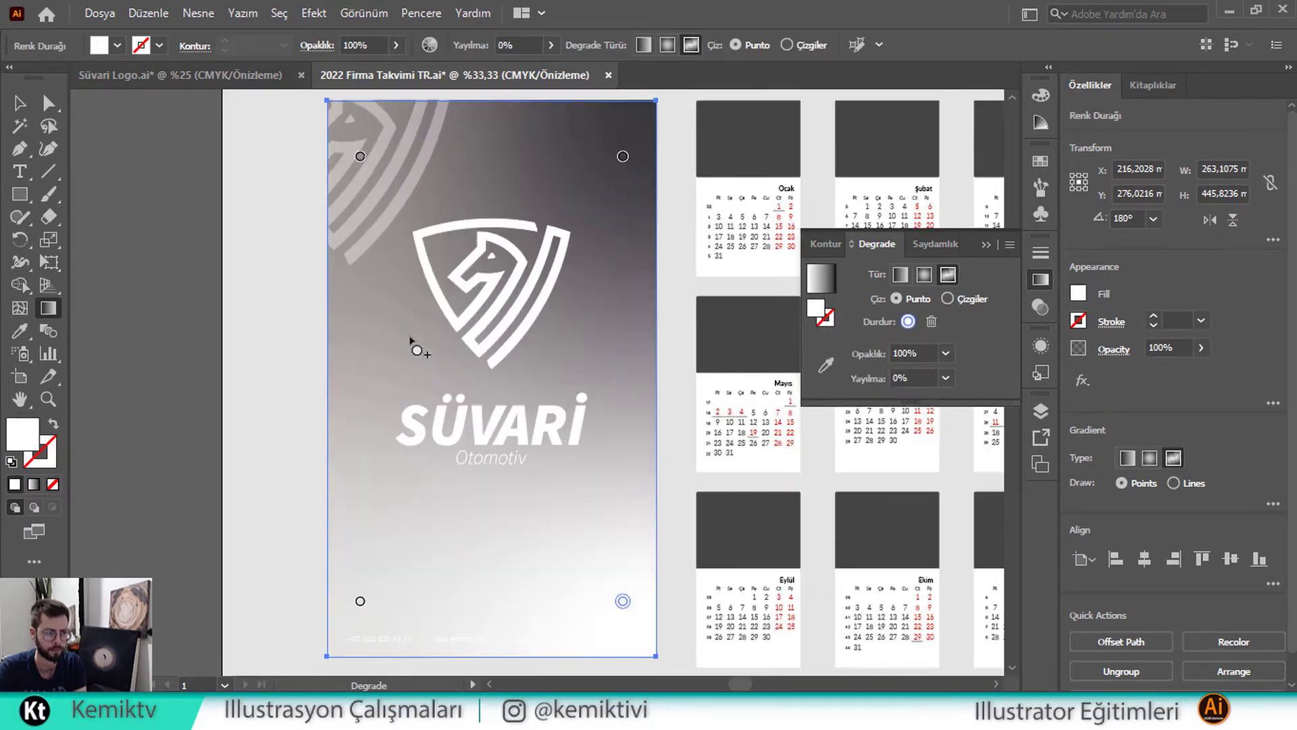
scroll(414, 342, up, 5)
click(833, 363)
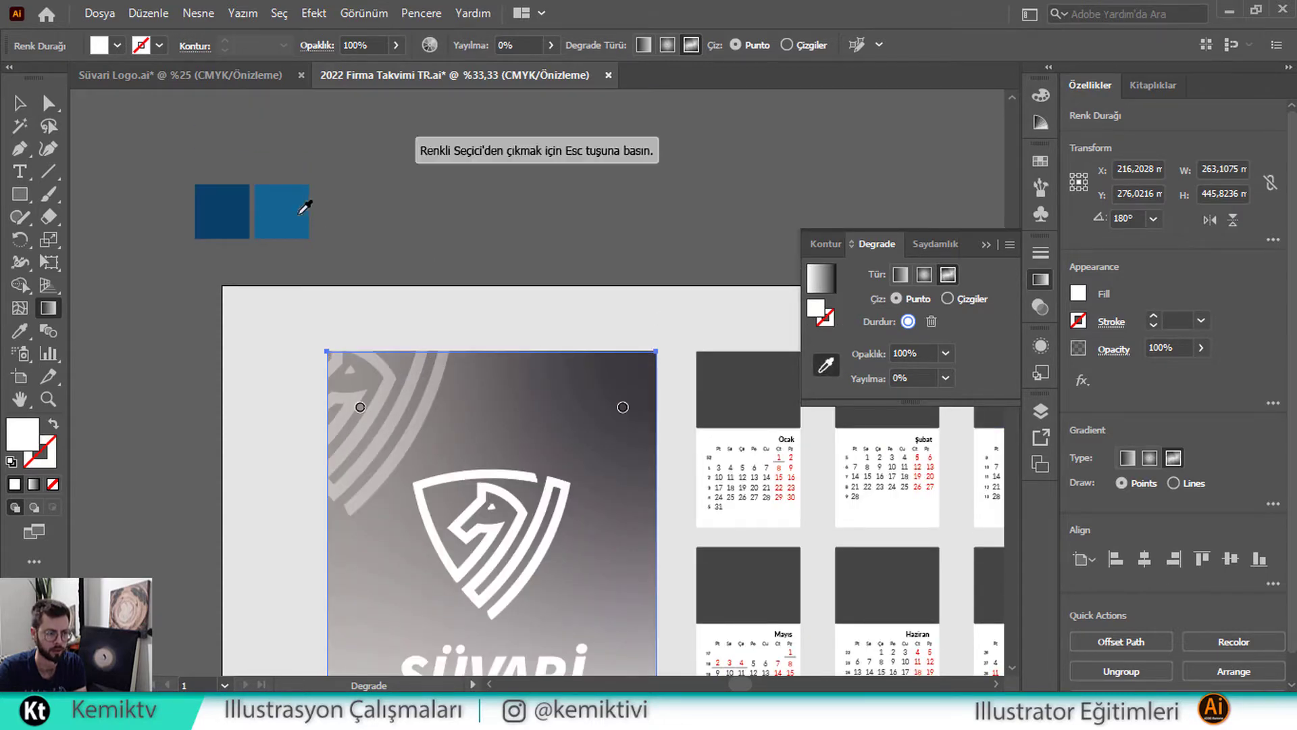
click(236, 206)
scroll(356, 232, down, 4)
scroll(495, 257, up, 1)
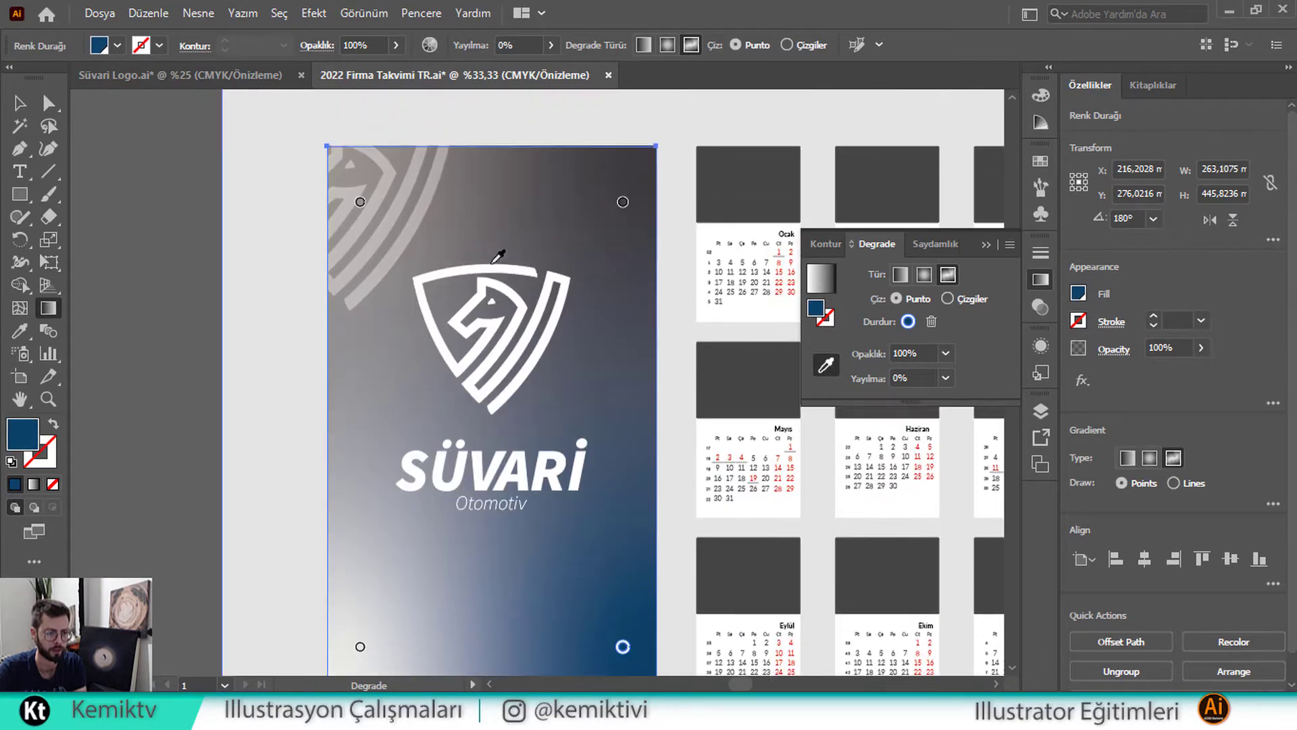
scroll(616, 180, down, 1)
click(622, 178)
click(738, 302)
scroll(736, 291, up, 3)
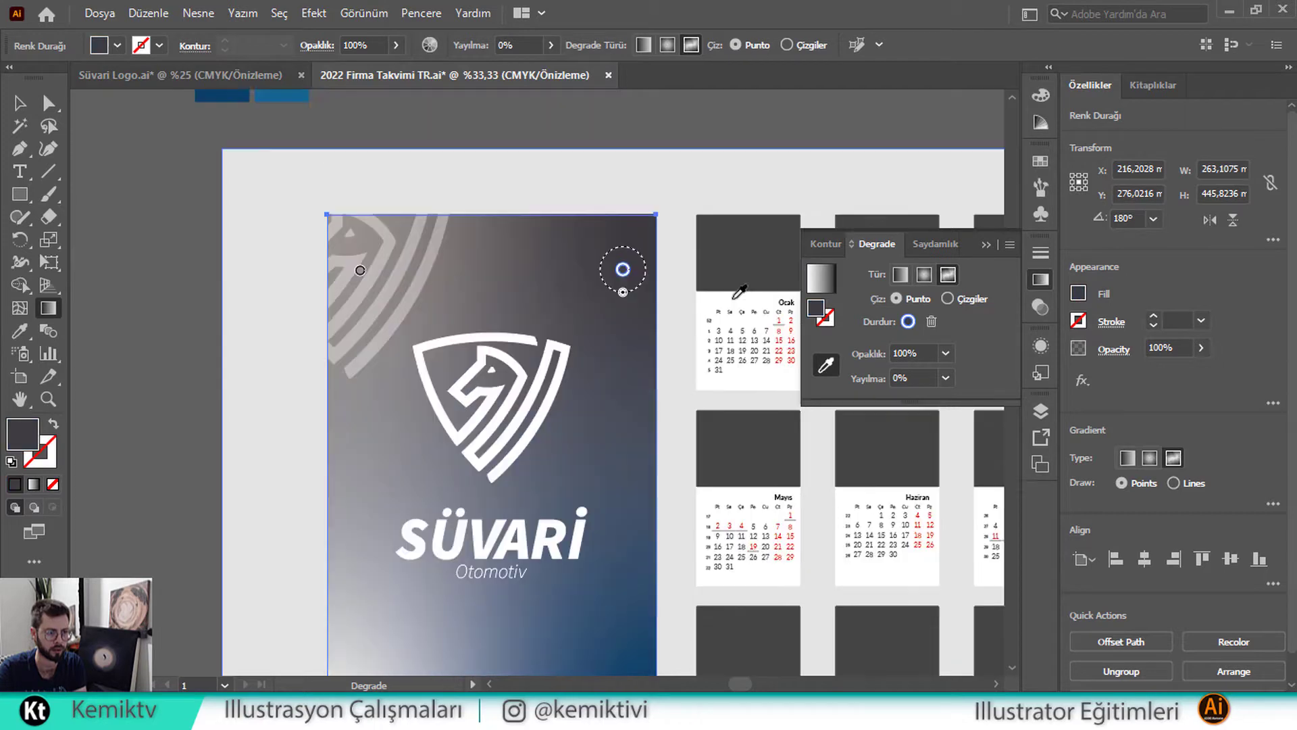
click(301, 108)
scroll(371, 180, down, 3)
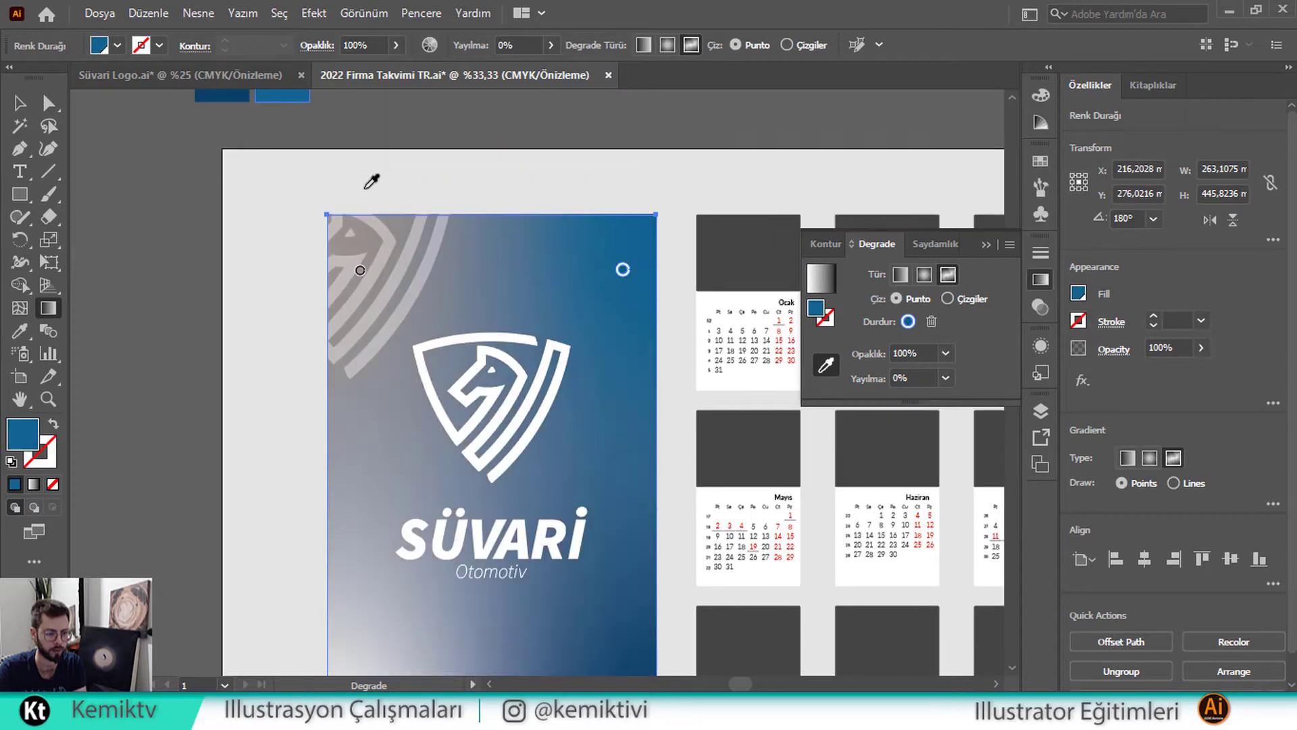
Make the top-left gradient point bright cyan-blue from the swatches
click(358, 202)
scroll(356, 209, up, 4)
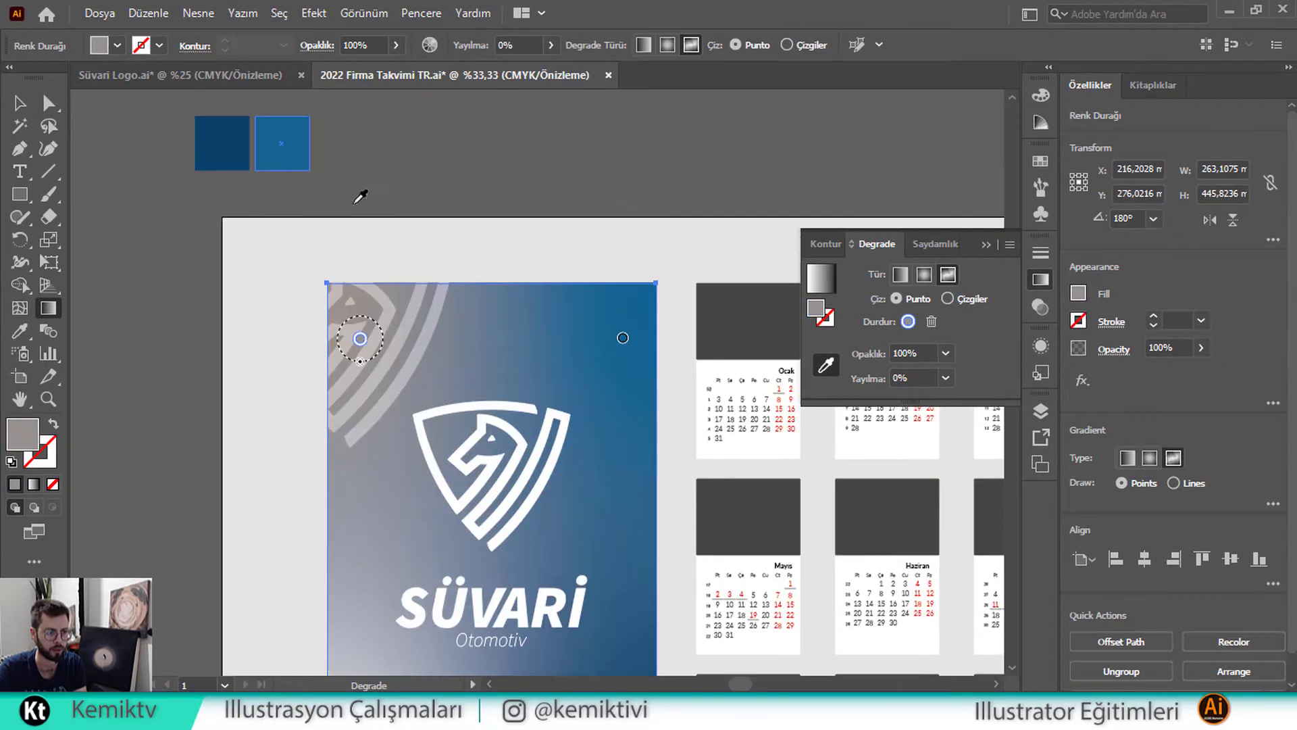
click(232, 143)
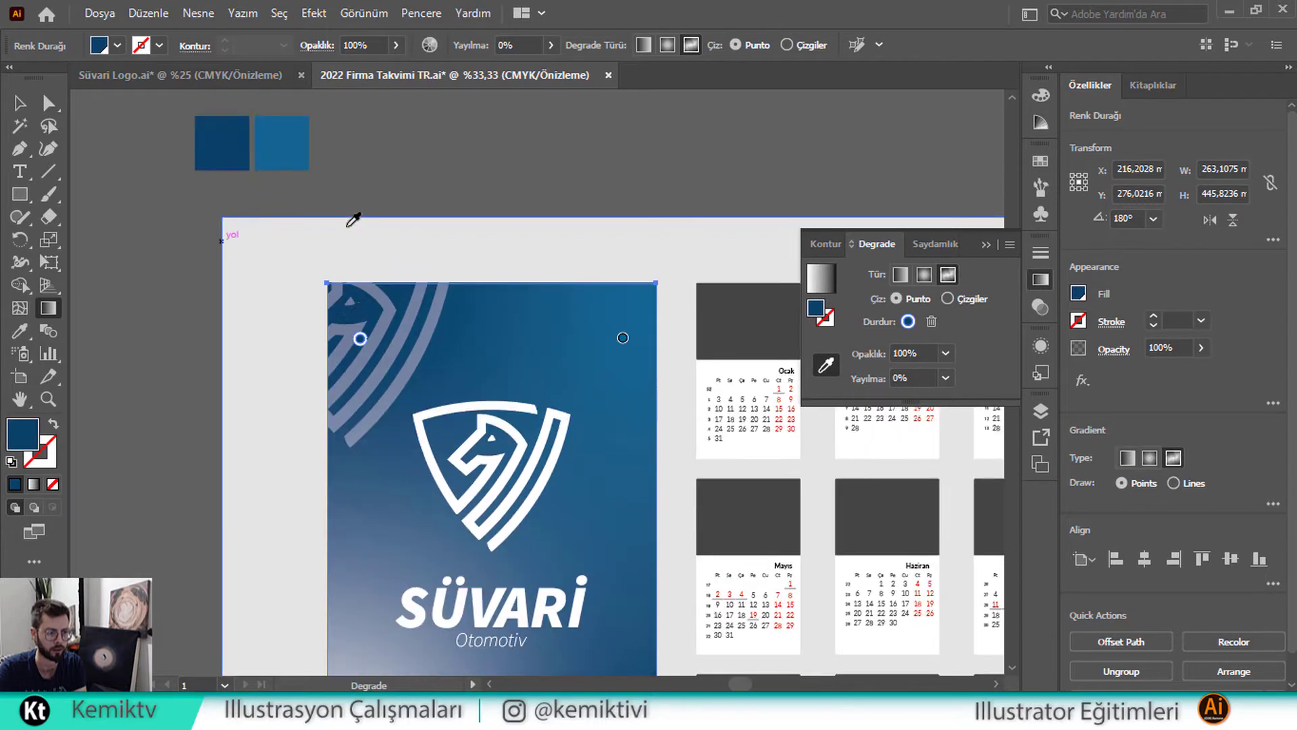
click(283, 132)
click(117, 45)
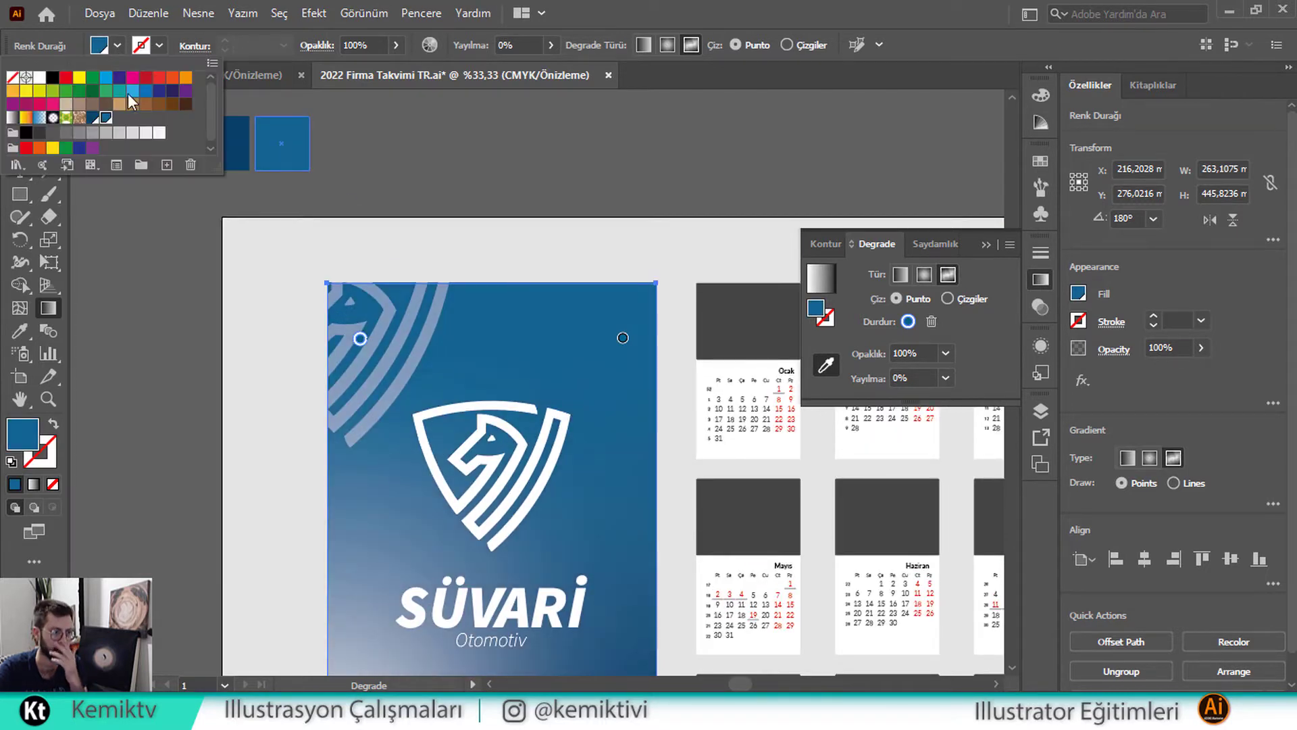
click(133, 91)
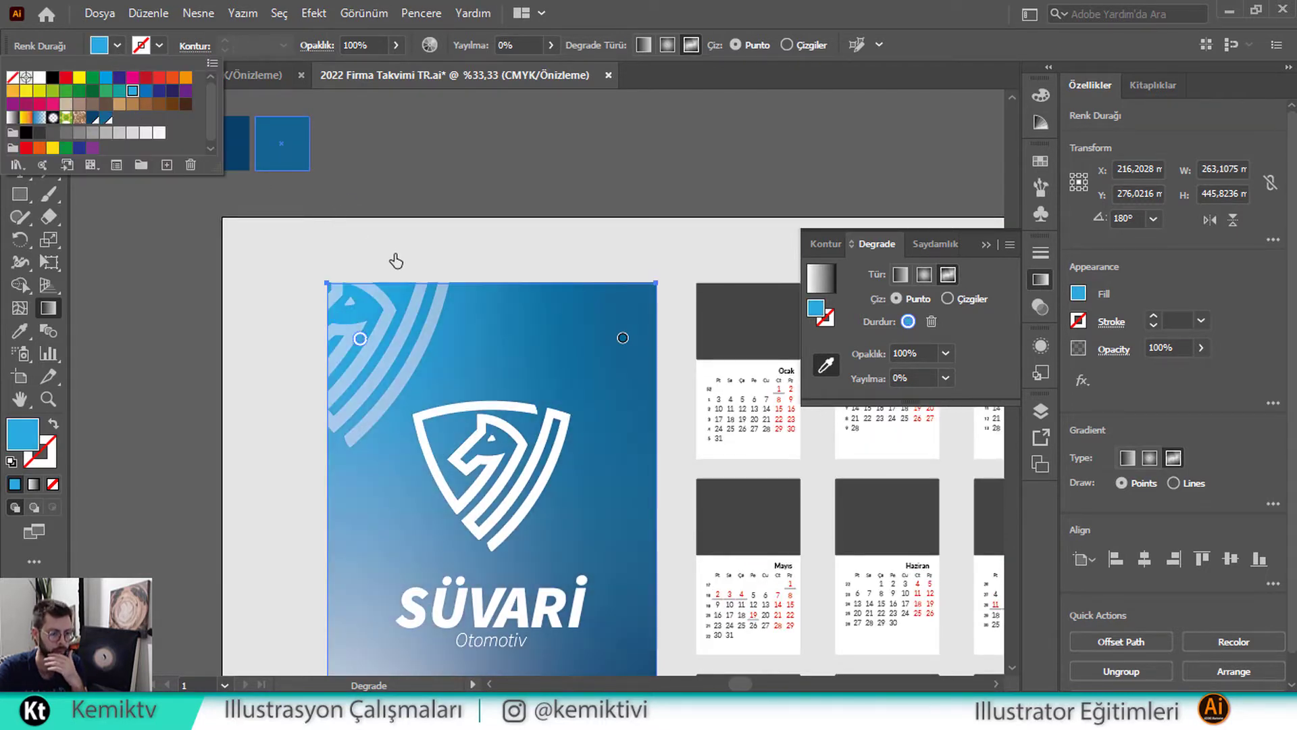
click(451, 352)
Set the bottom-left gradient point to dark navy-purple and finish gradient editing
scroll(452, 352, down, 3)
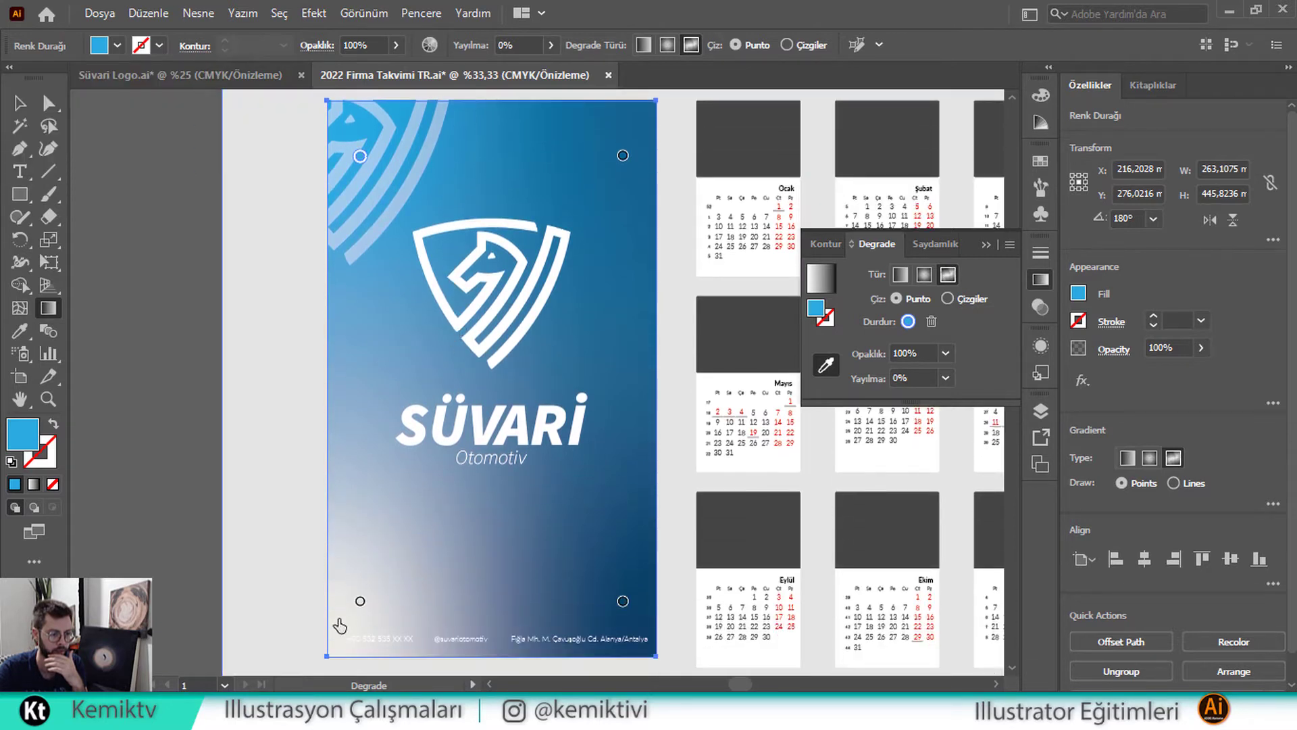
click(360, 604)
scroll(313, 225, up, 1)
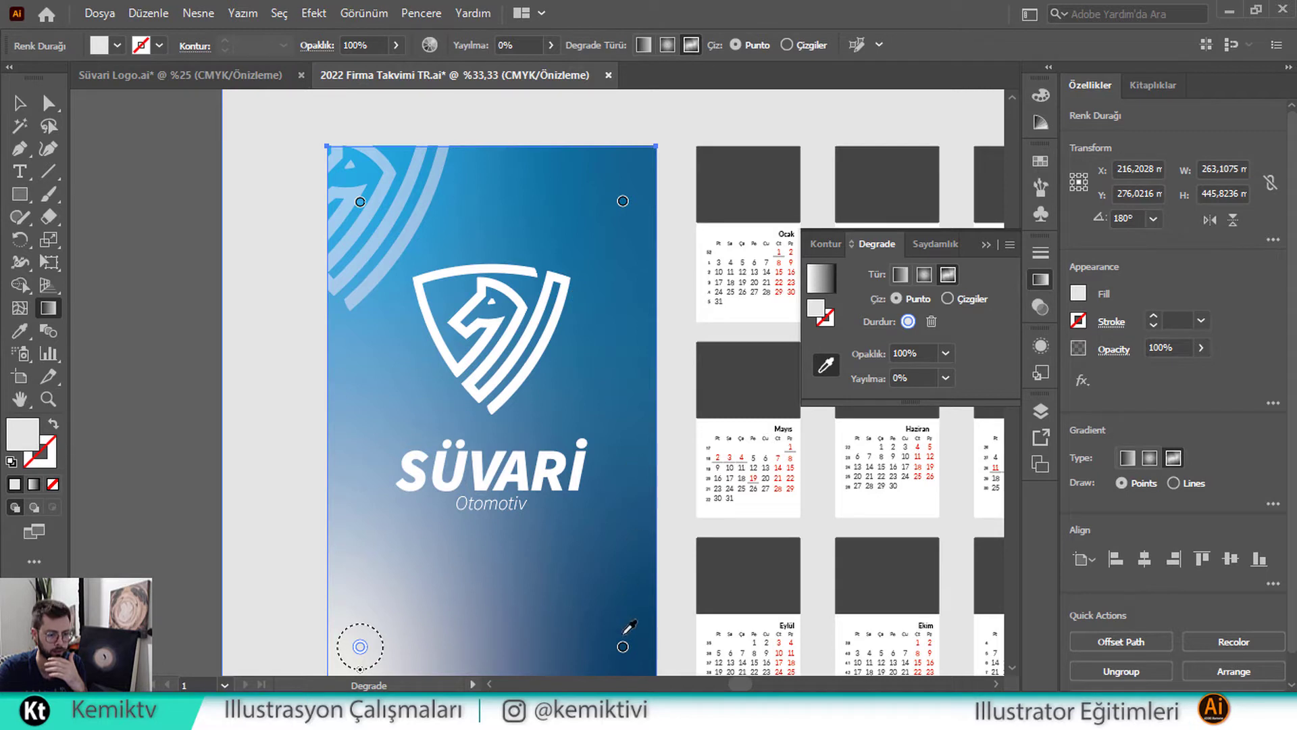
click(119, 46)
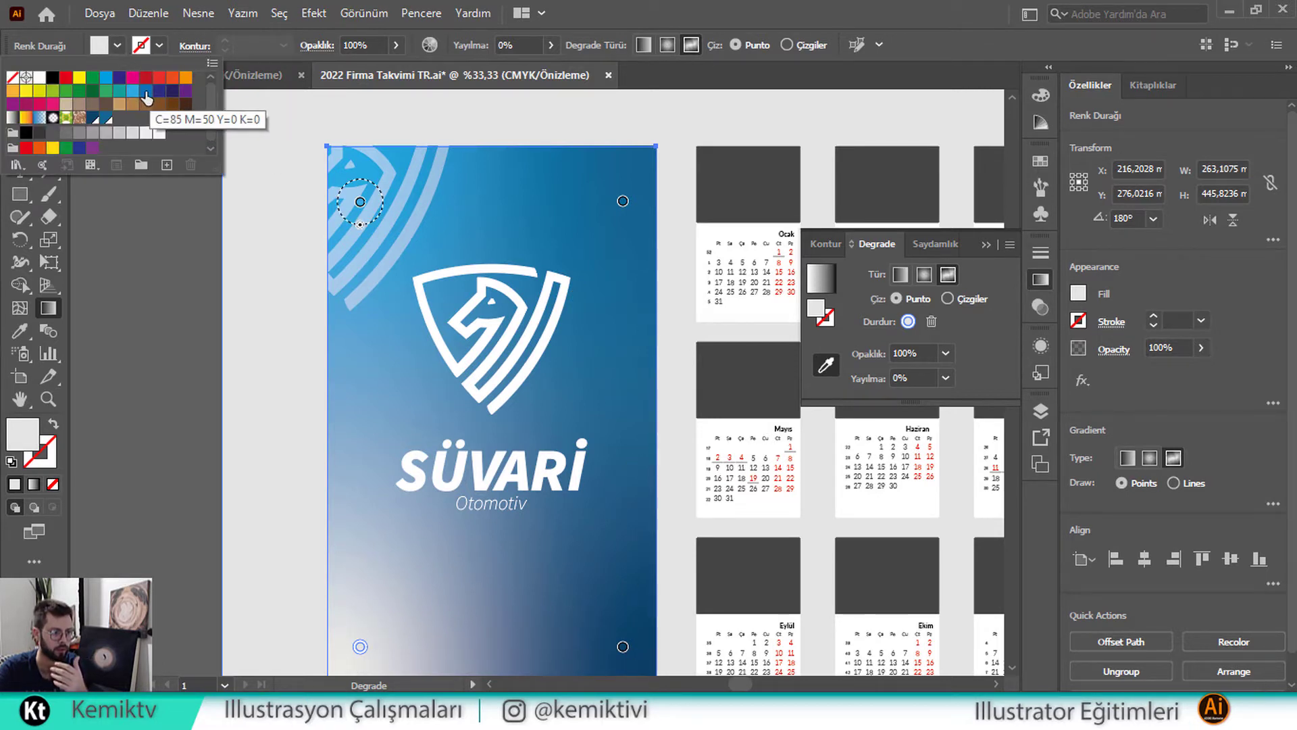
click(145, 95)
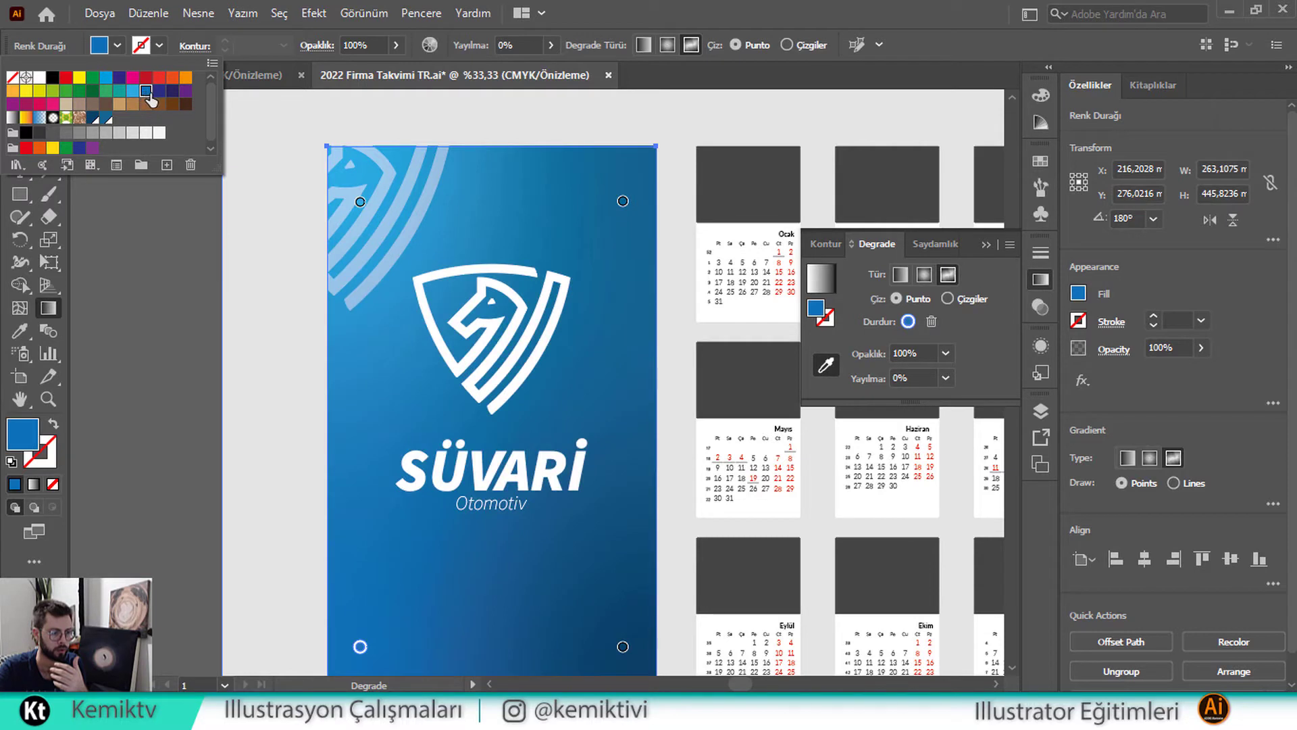
click(159, 92)
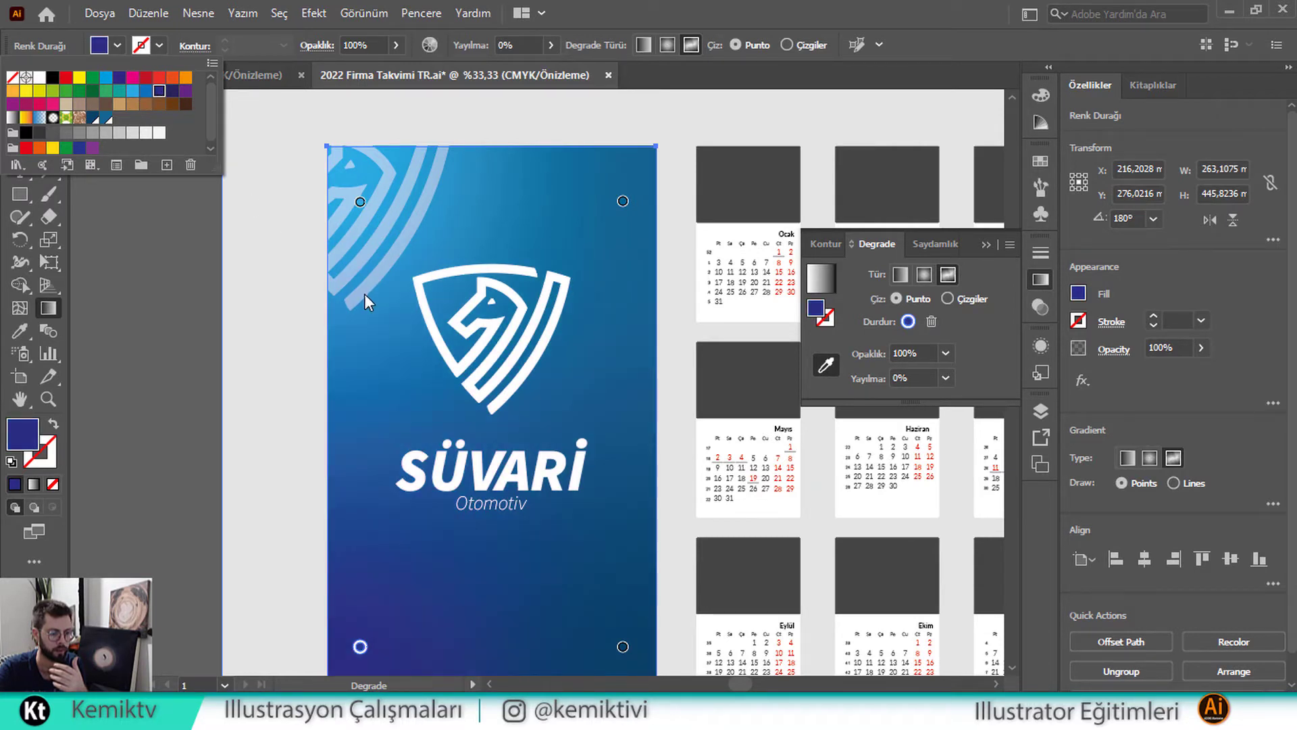
click(539, 459)
scroll(540, 460, down, 3)
scroll(539, 459, up, 2)
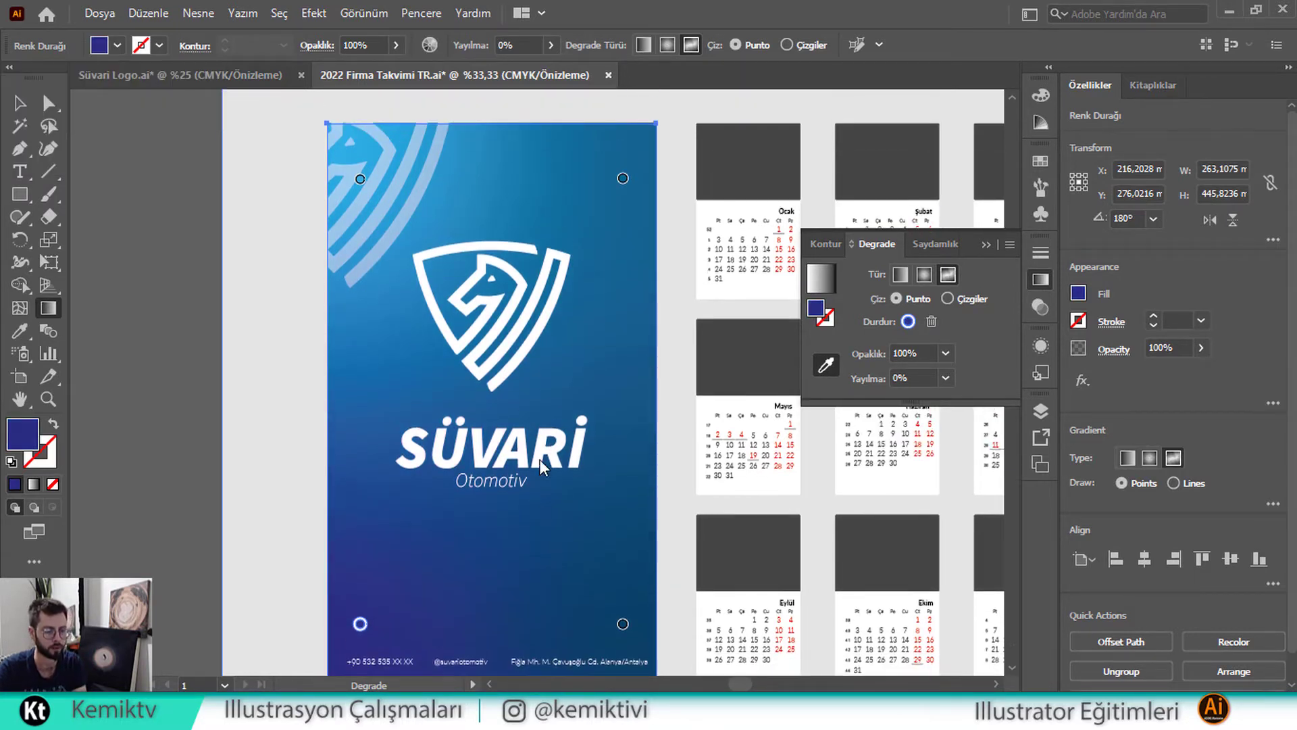
click(19, 103)
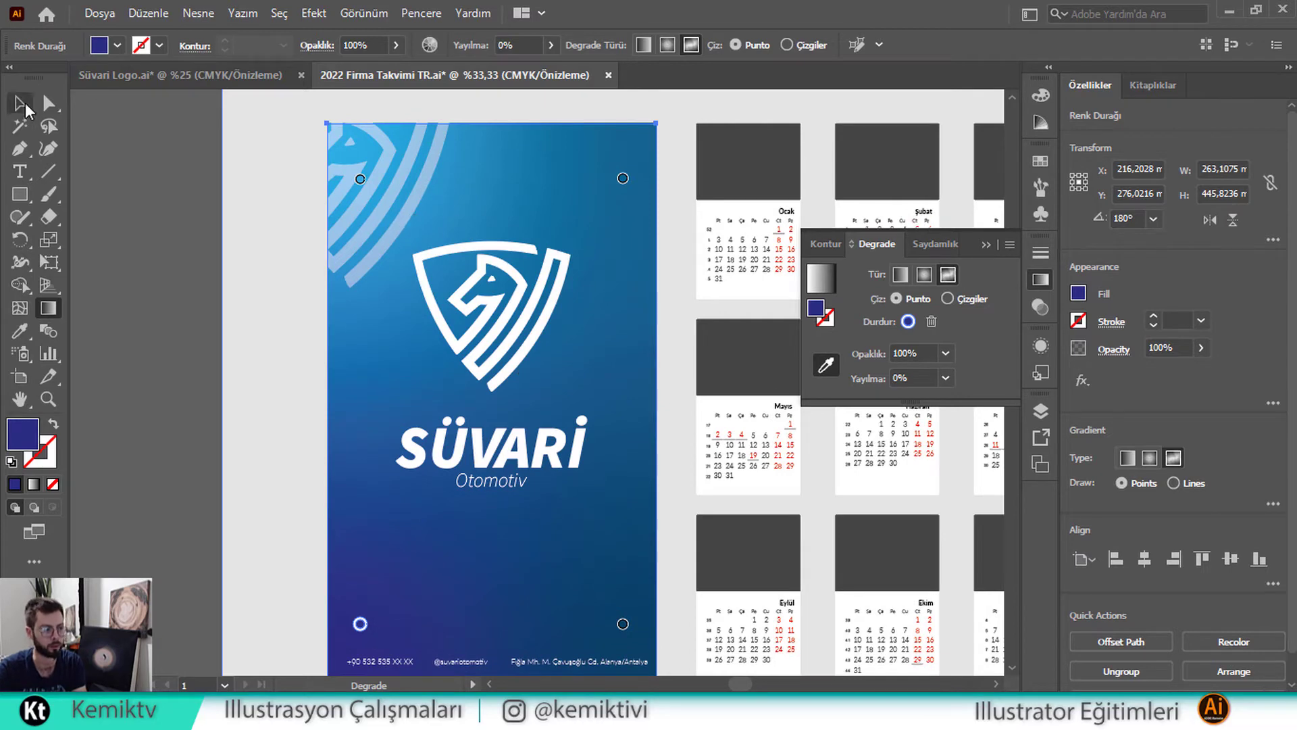
Move the bottom-left gradient point toward the lower centre and add a dark navy point on the left
click(172, 191)
drag(539, 333, 418, 304)
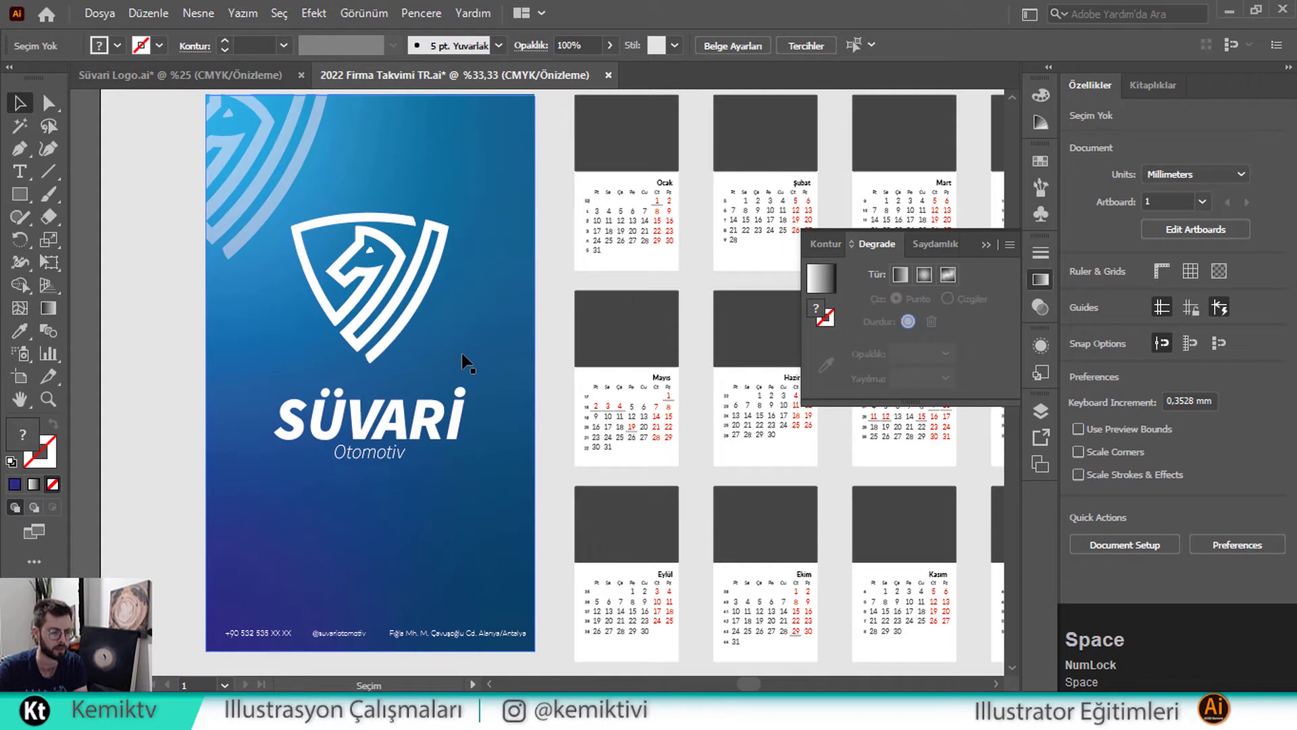
click(496, 343)
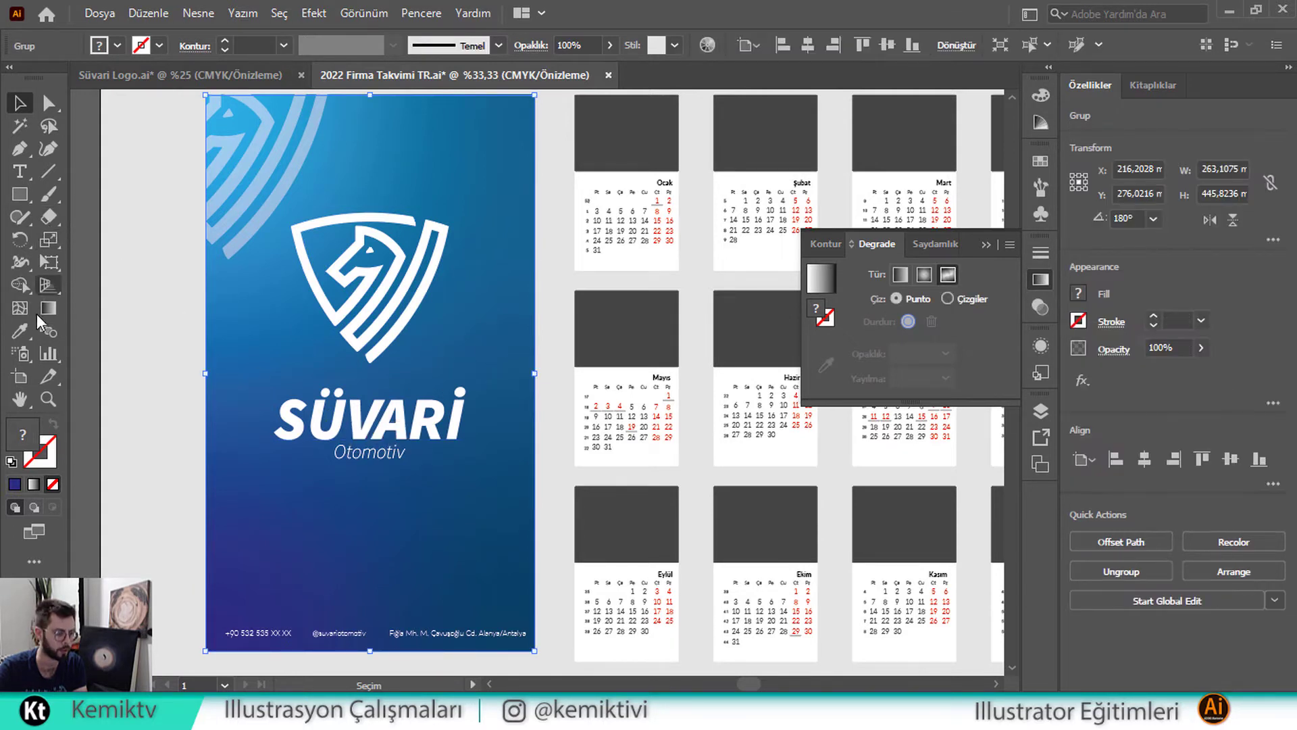
key(g)
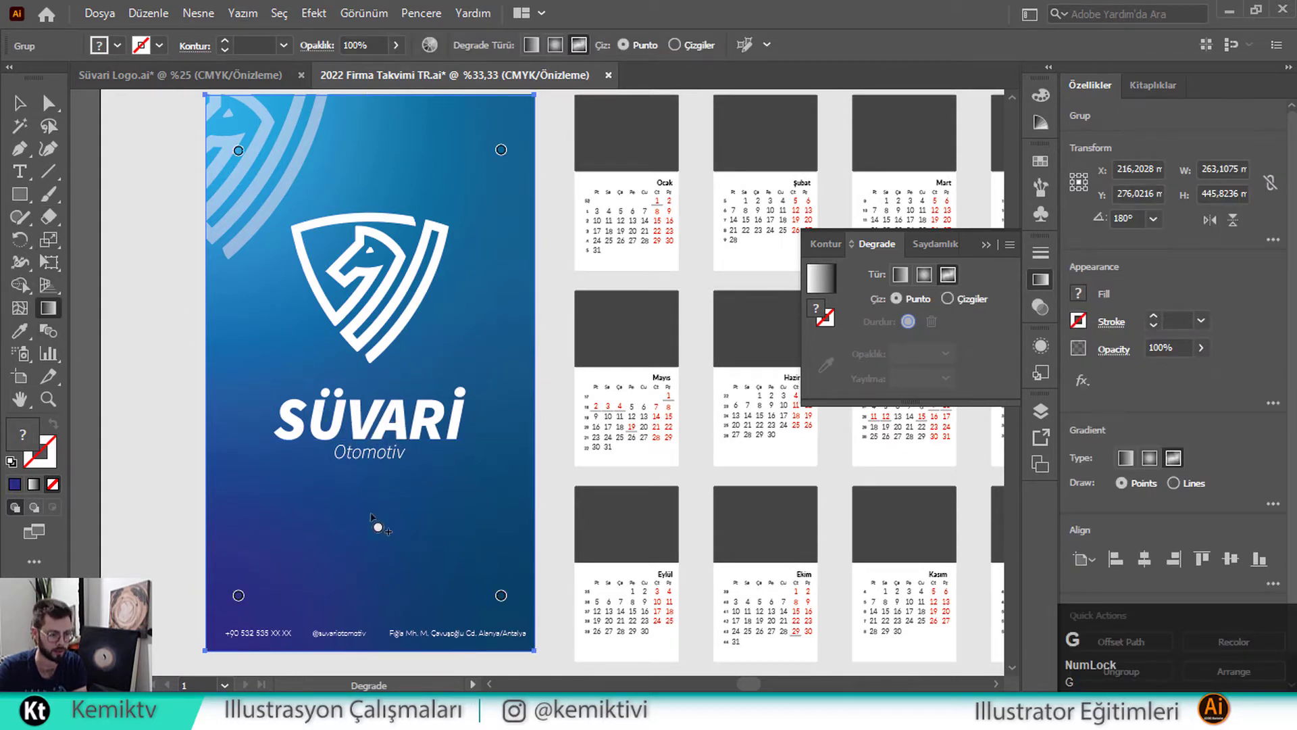
drag(239, 595, 337, 535)
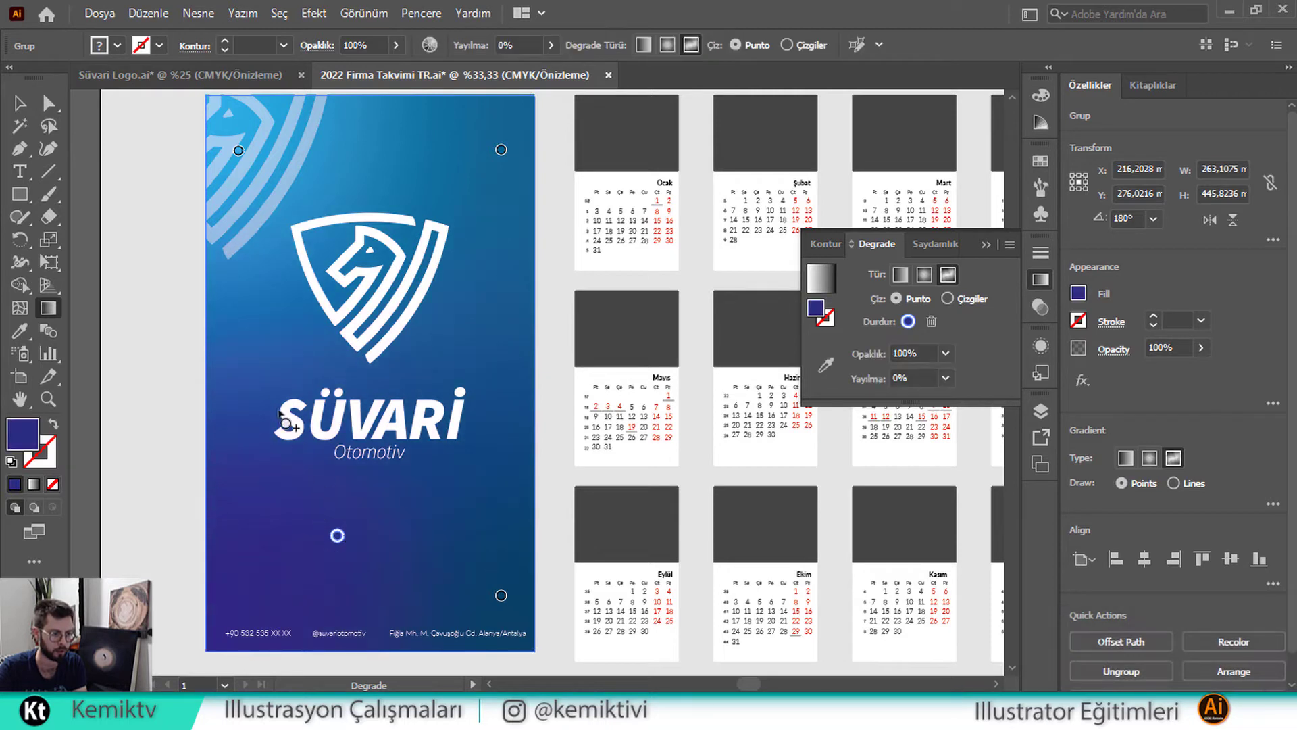
click(244, 356)
click(116, 45)
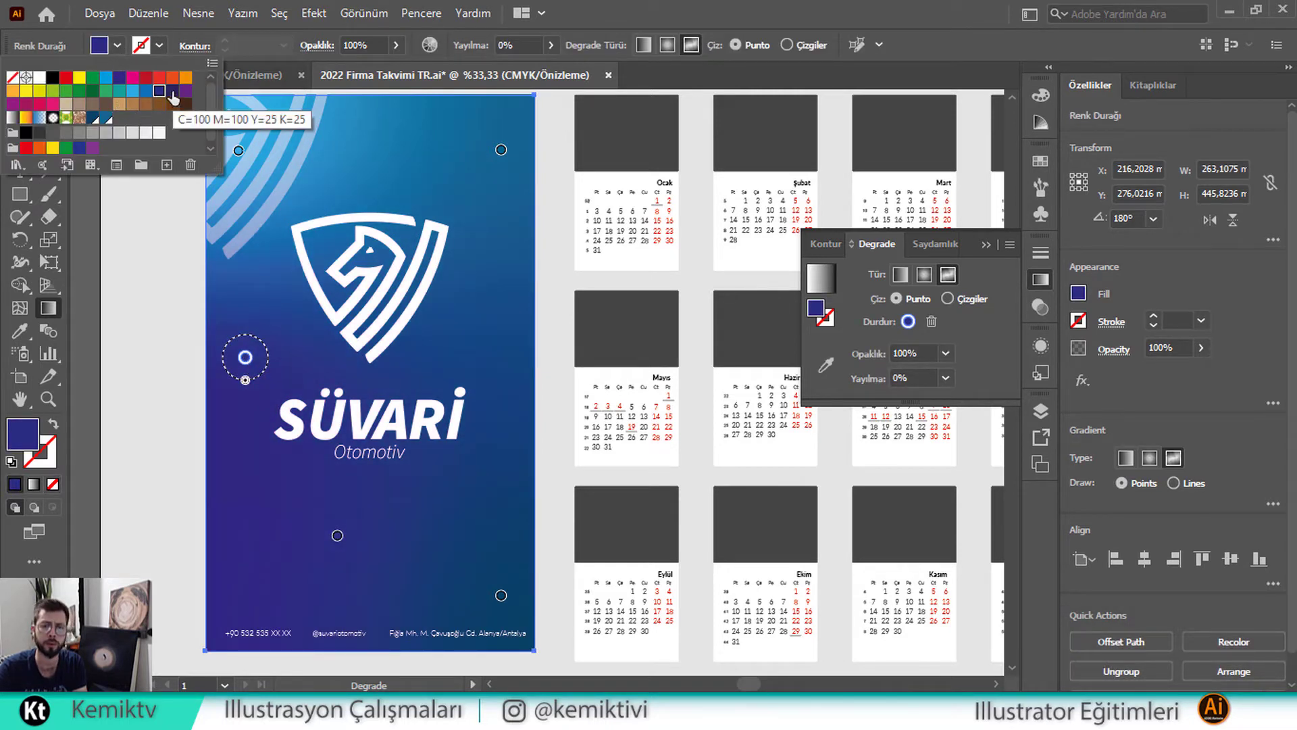
click(172, 92)
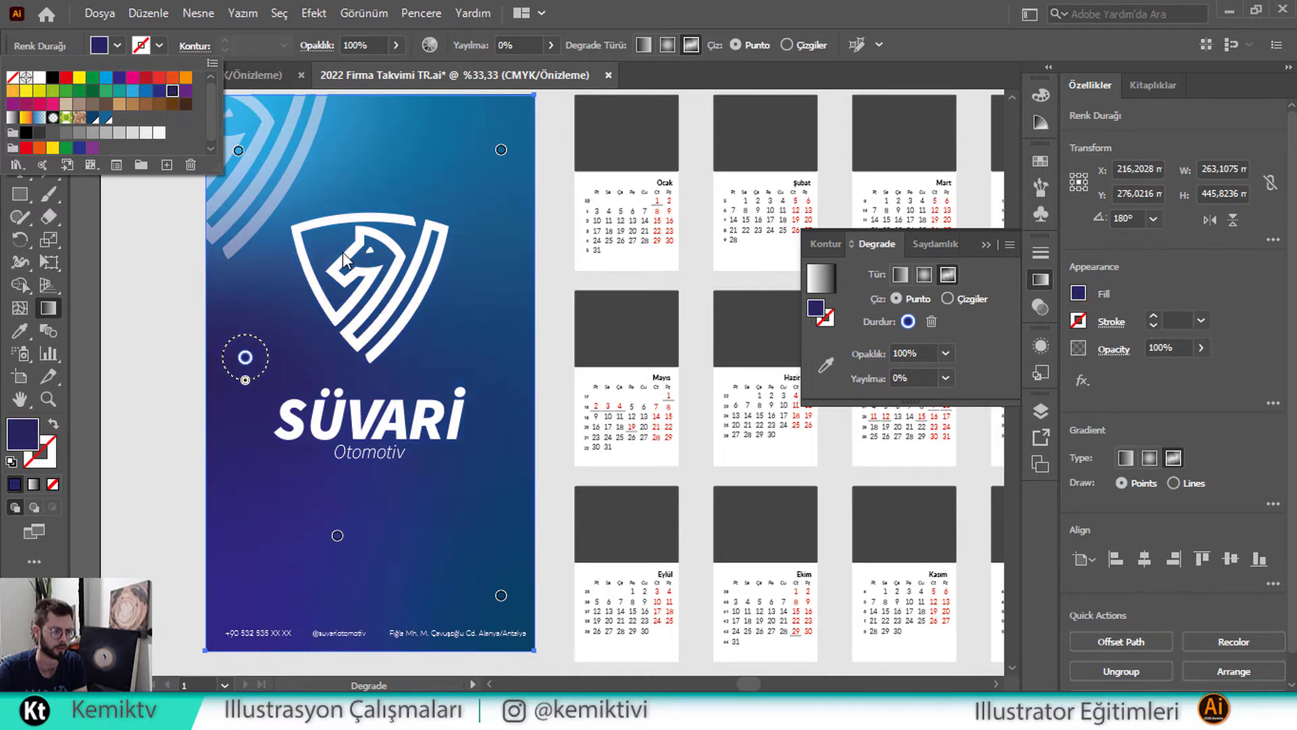
Add a dark blue gradient point on the logo's right edge
click(476, 352)
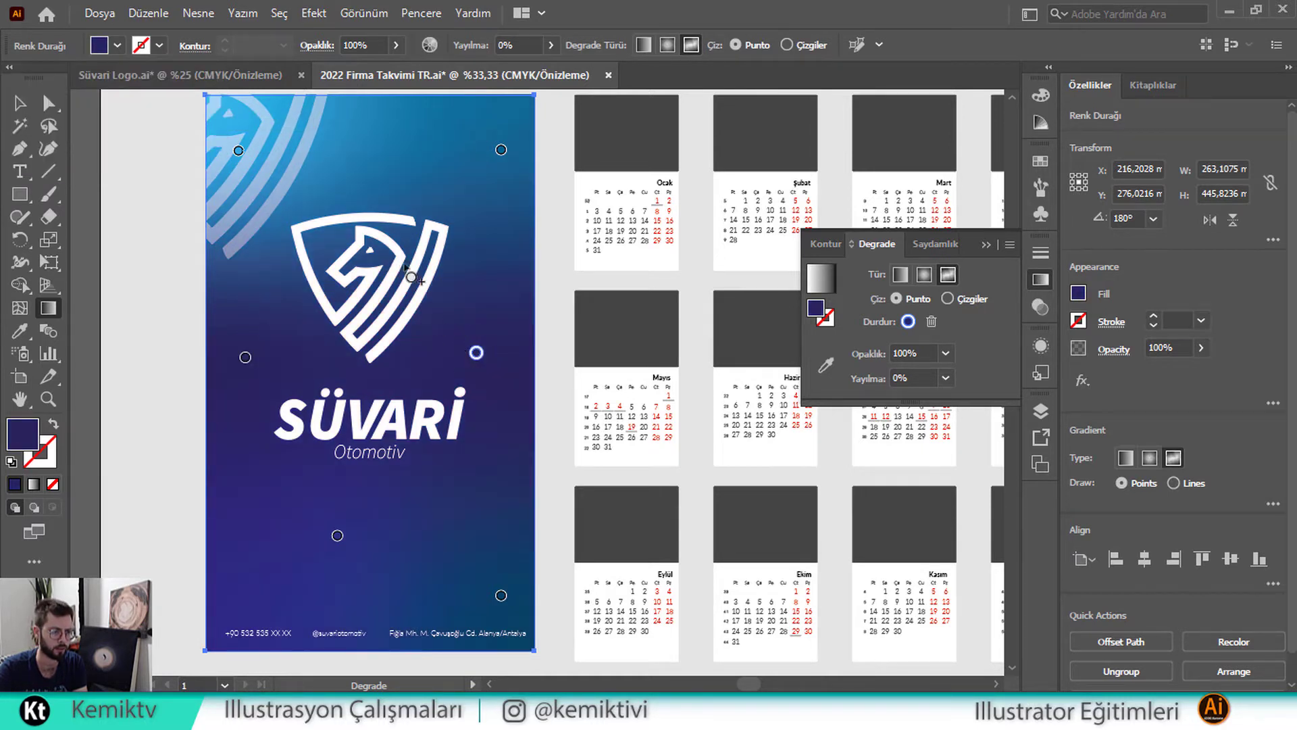
click(100, 46)
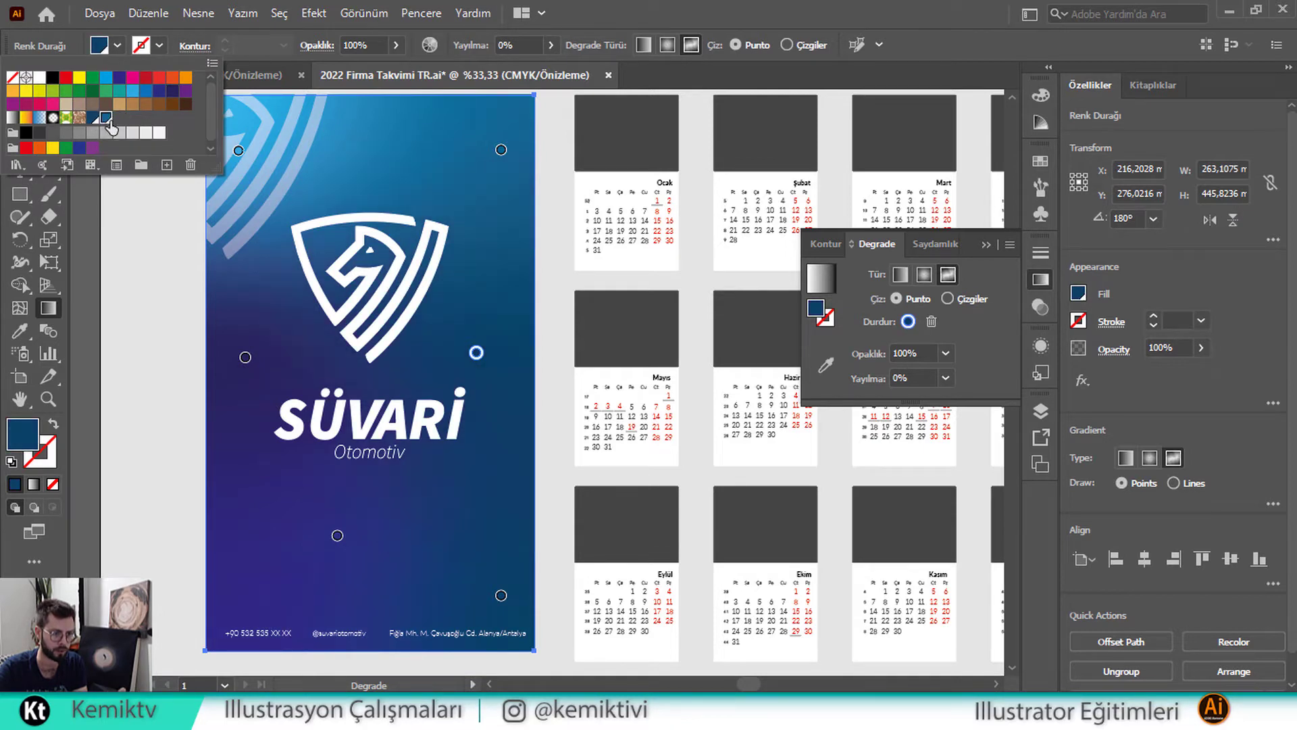
click(106, 118)
click(478, 351)
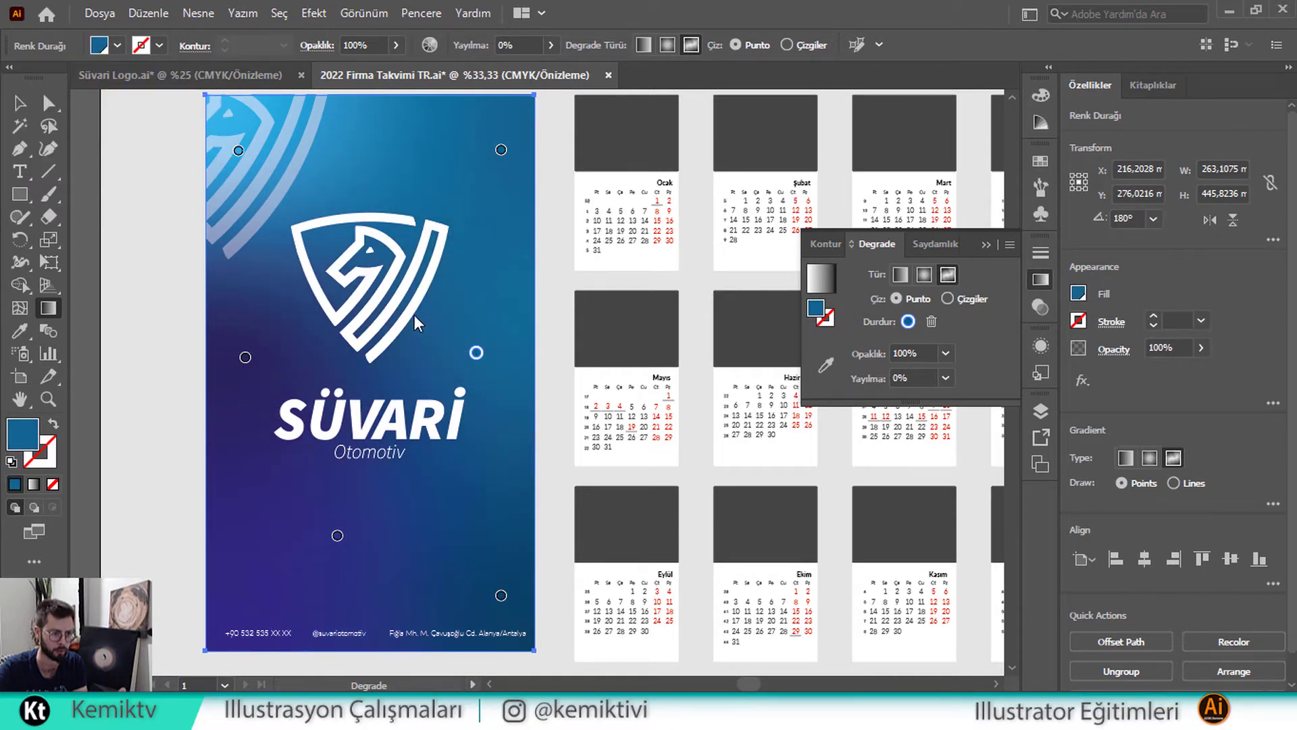
drag(477, 350, 415, 296)
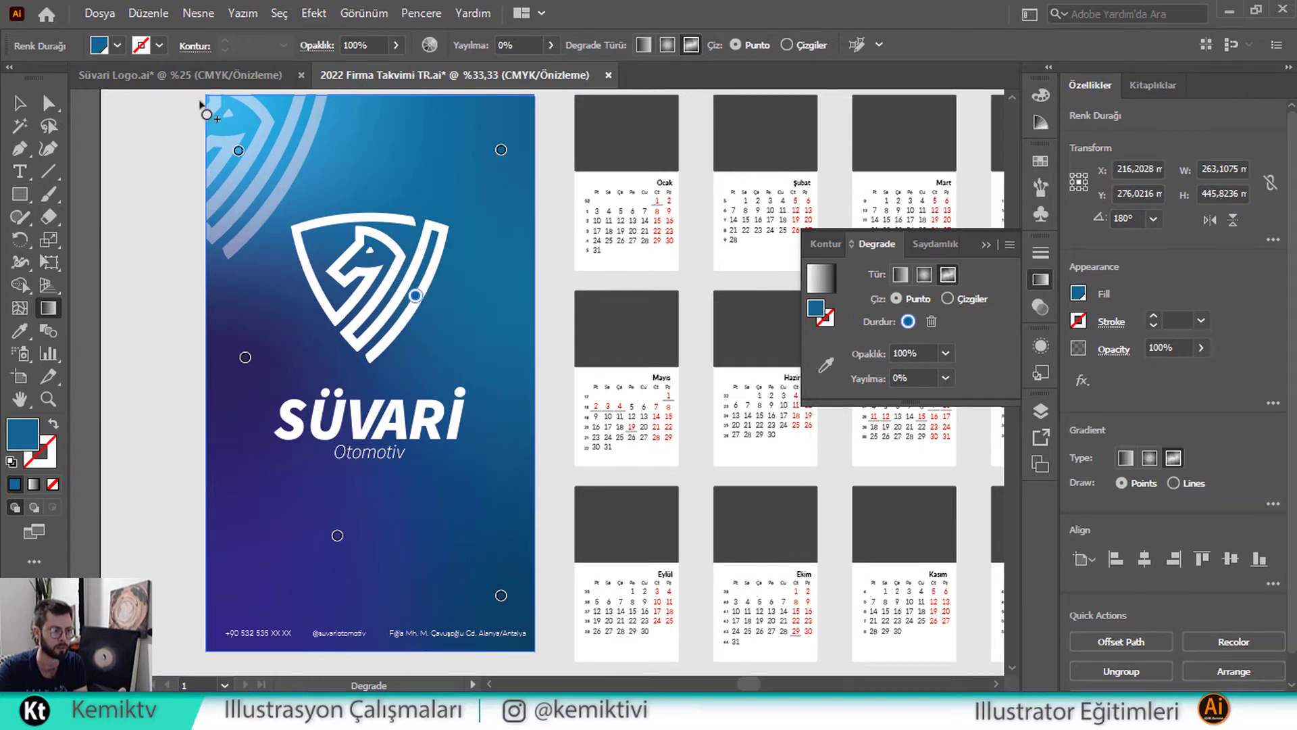
click(117, 46)
click(132, 92)
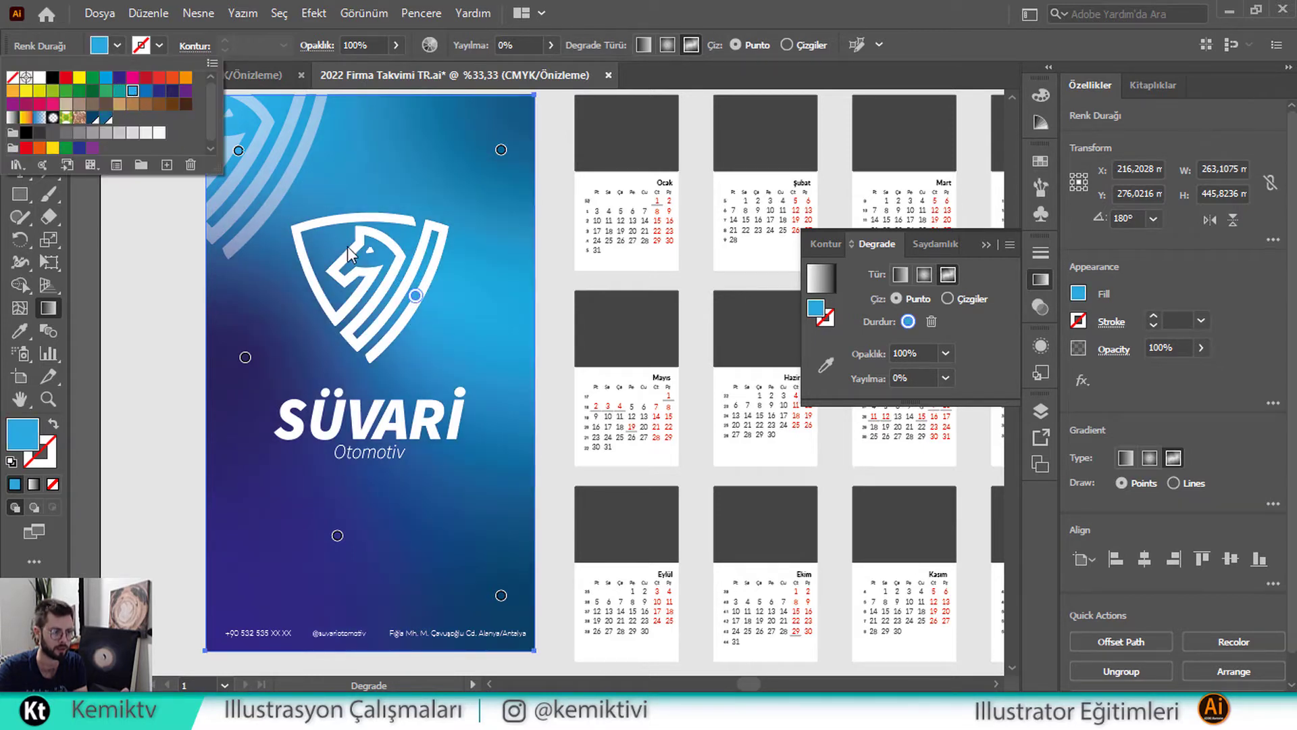
click(415, 297)
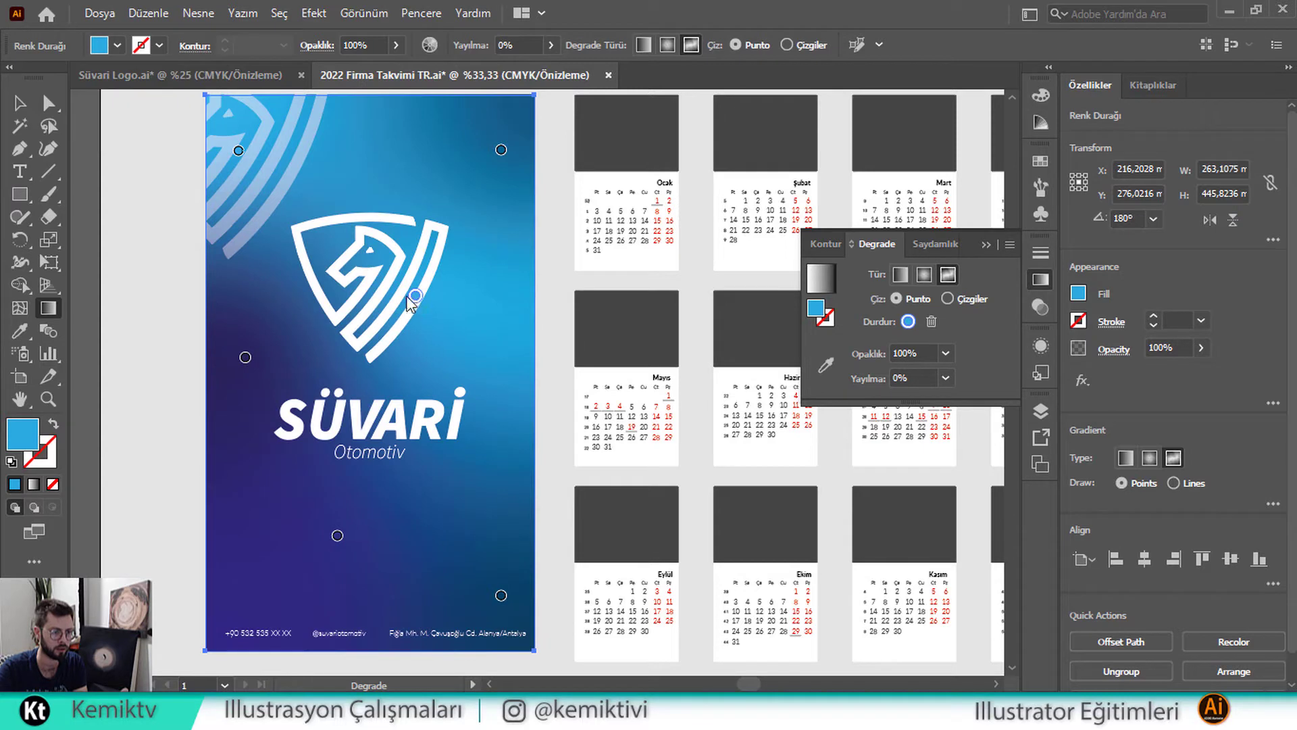
click(117, 46)
click(105, 118)
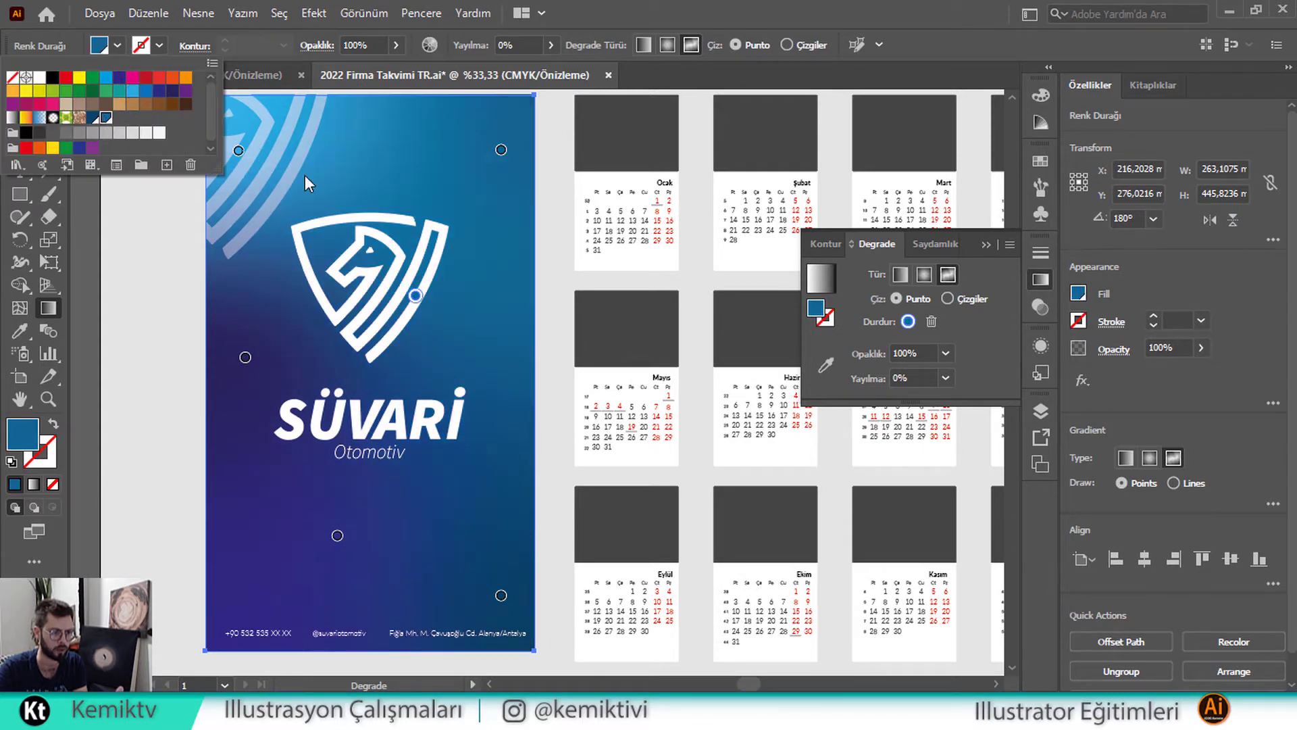
click(468, 447)
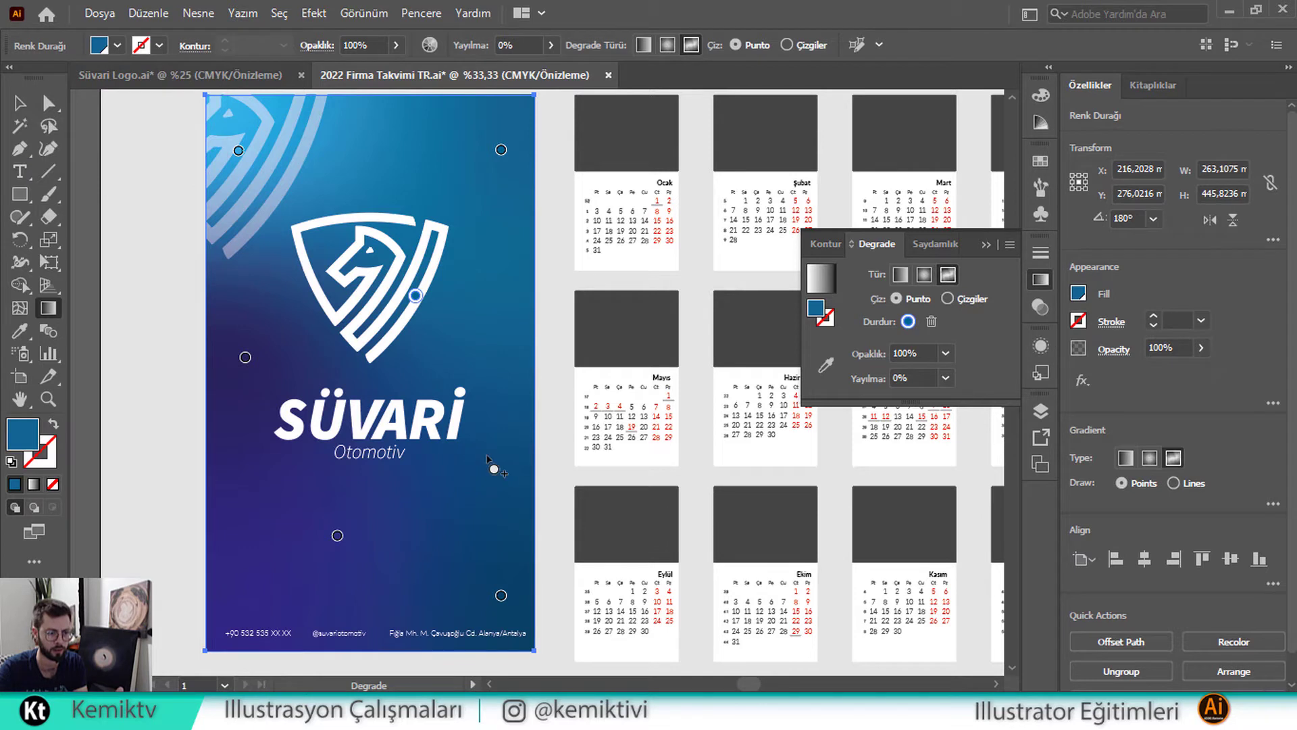
Add a dark navy gradient point right of the Otomotiv text
click(485, 454)
click(117, 46)
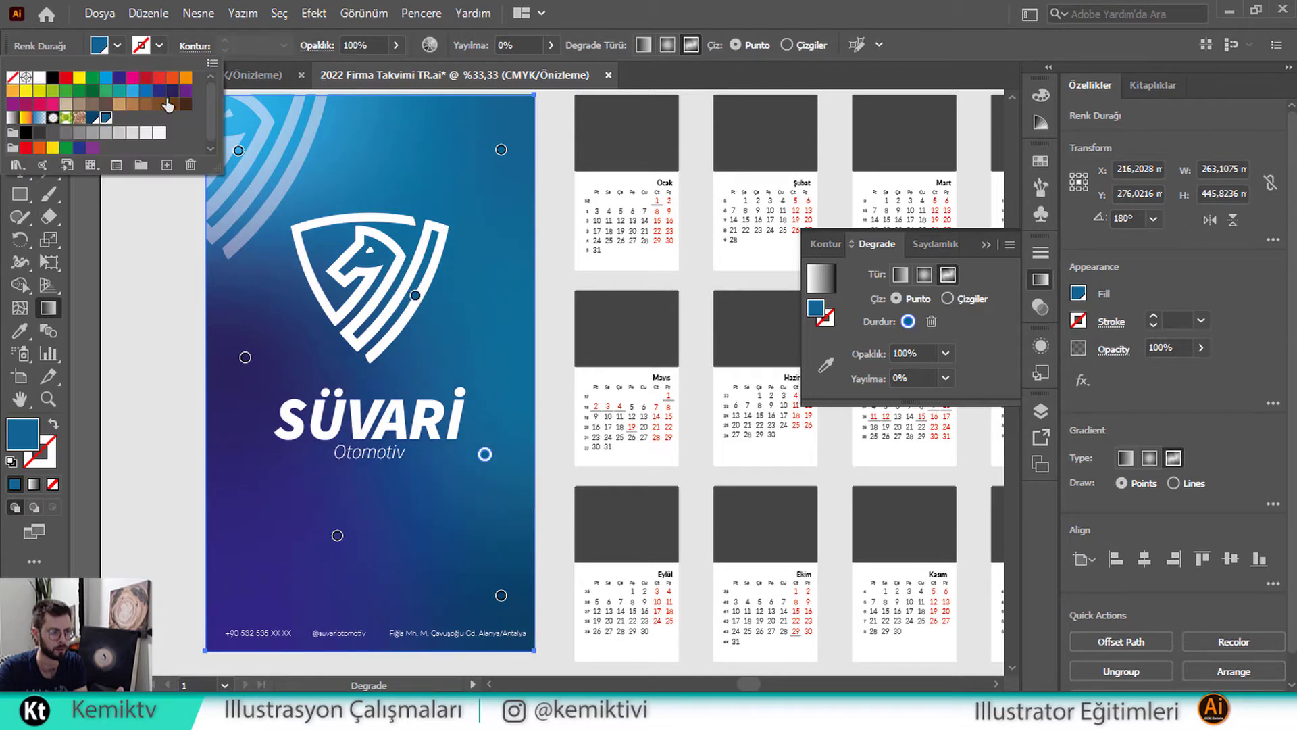
click(172, 91)
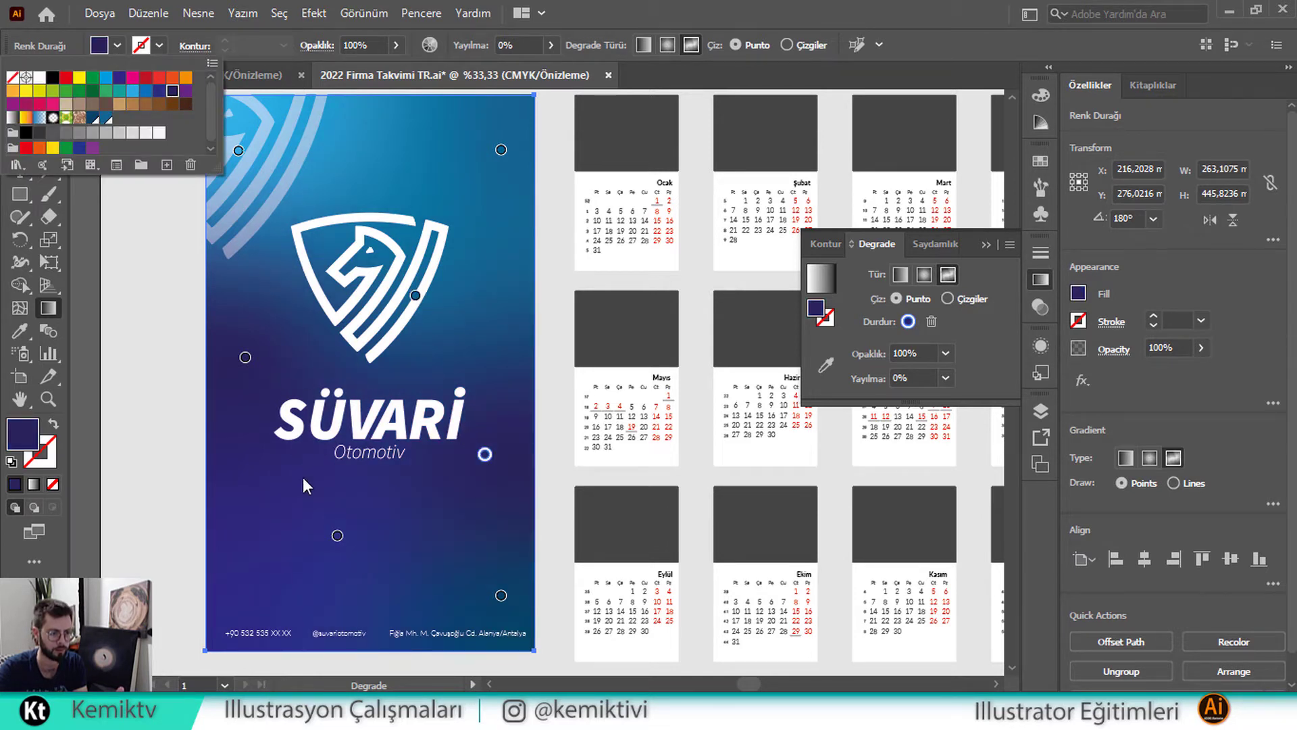
click(338, 544)
Reposition the lower and upper gradient points around the cover and logo
drag(337, 536, 283, 592)
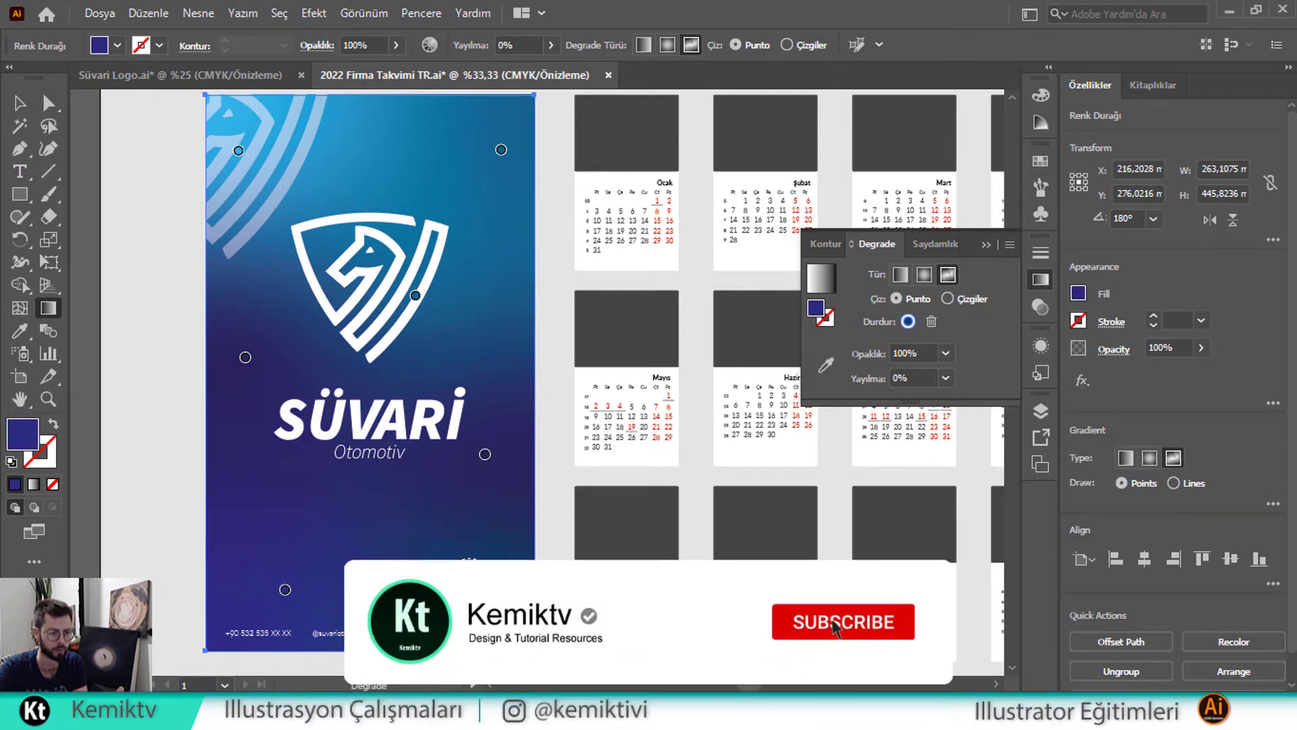
drag(299, 590, 249, 618)
drag(411, 553, 379, 534)
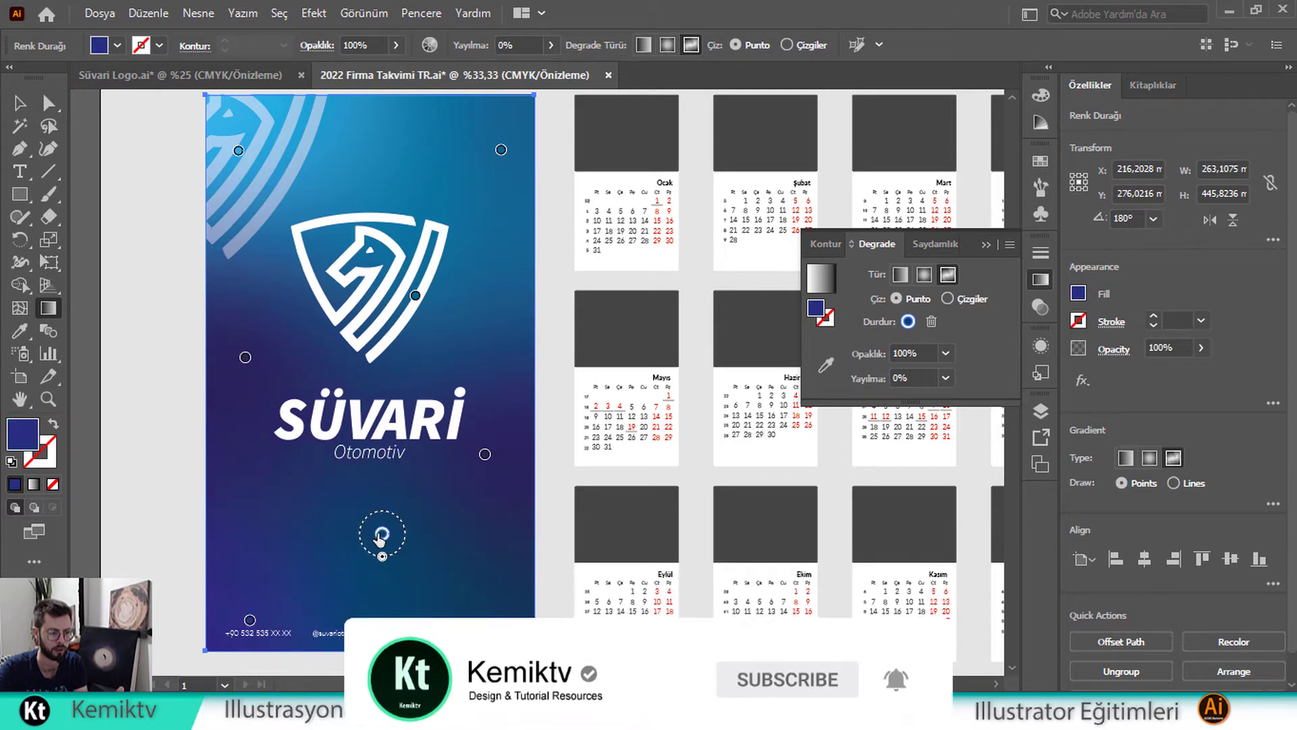
scroll(496, 331, up, 2)
drag(500, 195, 490, 221)
drag(233, 198, 306, 235)
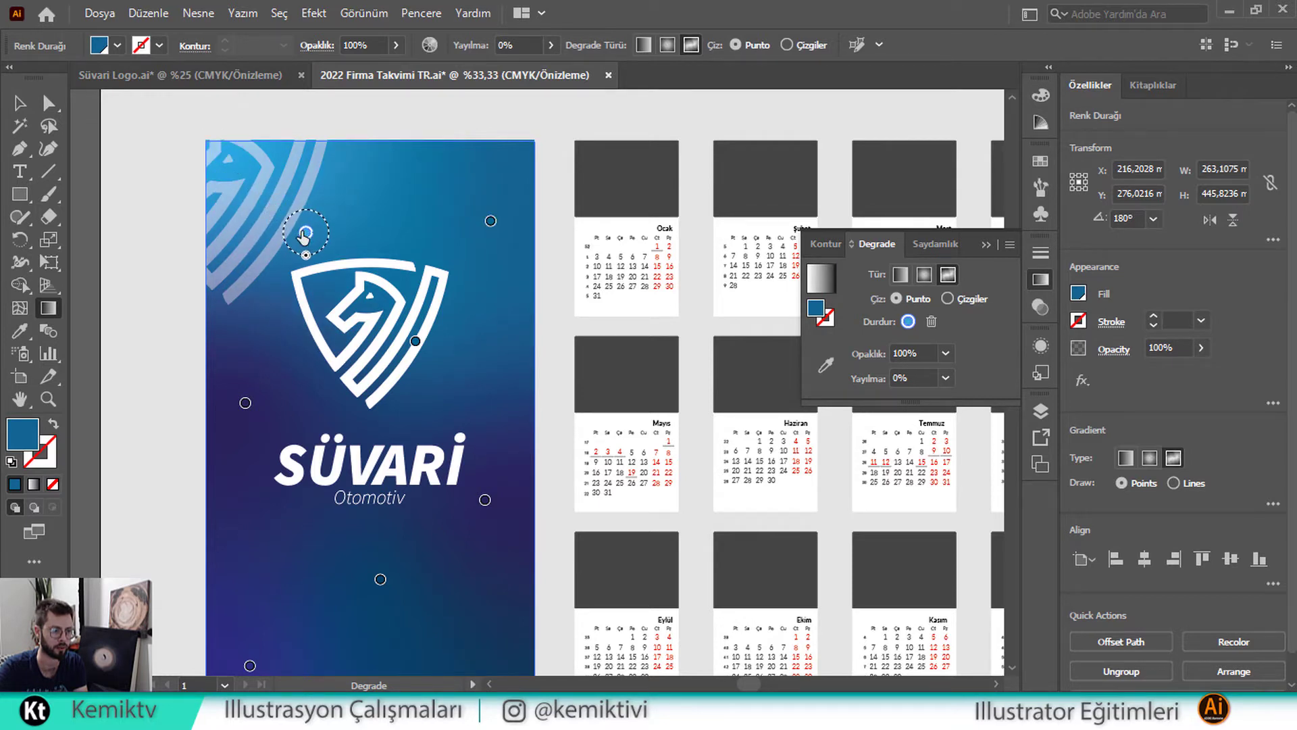
Add a CMYK Siyan (cyan) gradient point at the cover's top-left corner
click(234, 168)
click(119, 46)
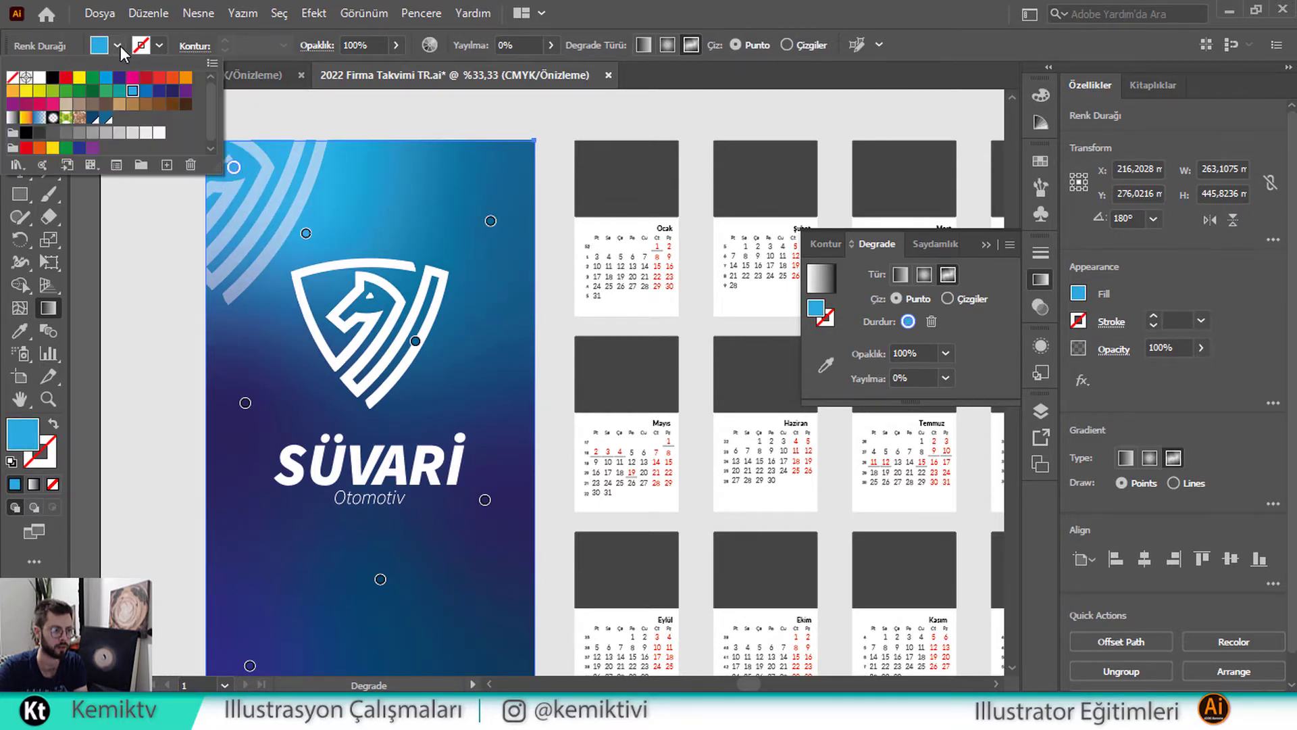
click(120, 46)
click(115, 47)
click(107, 80)
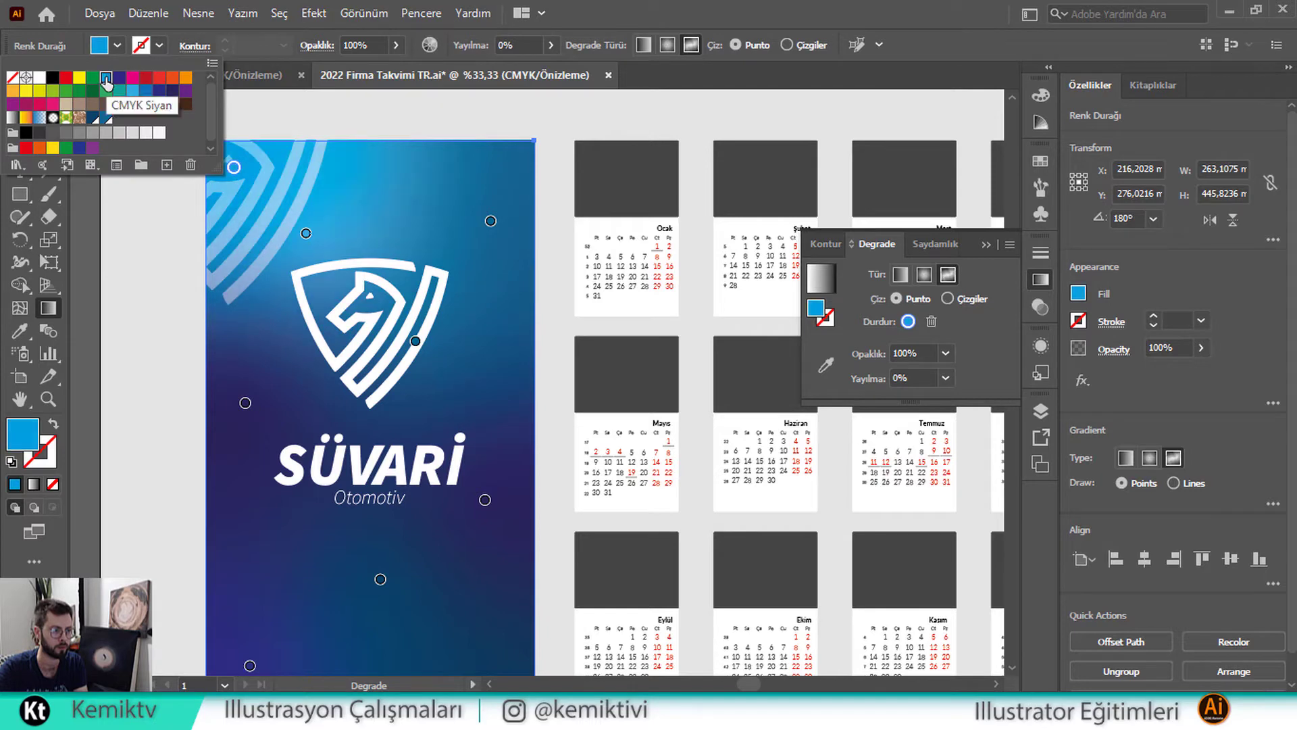
Change the top-left gradient point's colour to light sky blue 71DAFF
double_click(37, 437)
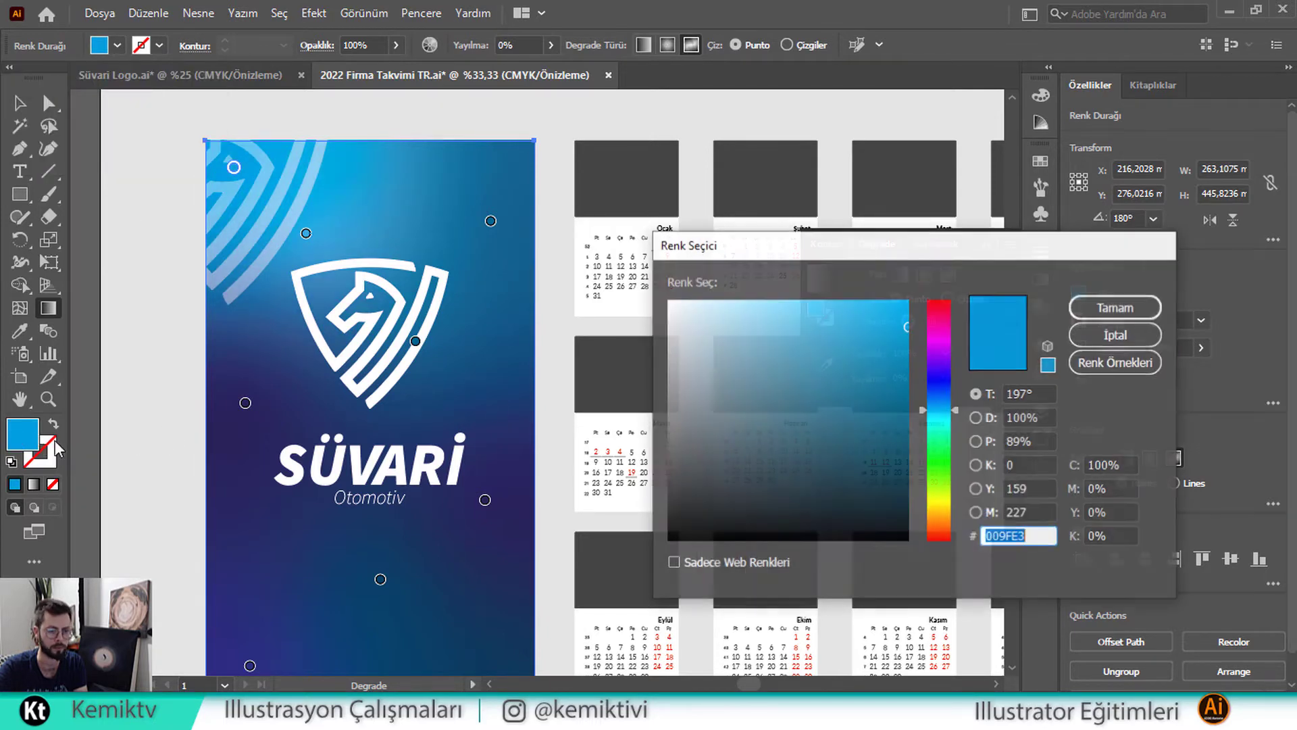
click(801, 303)
drag(802, 302, 803, 295)
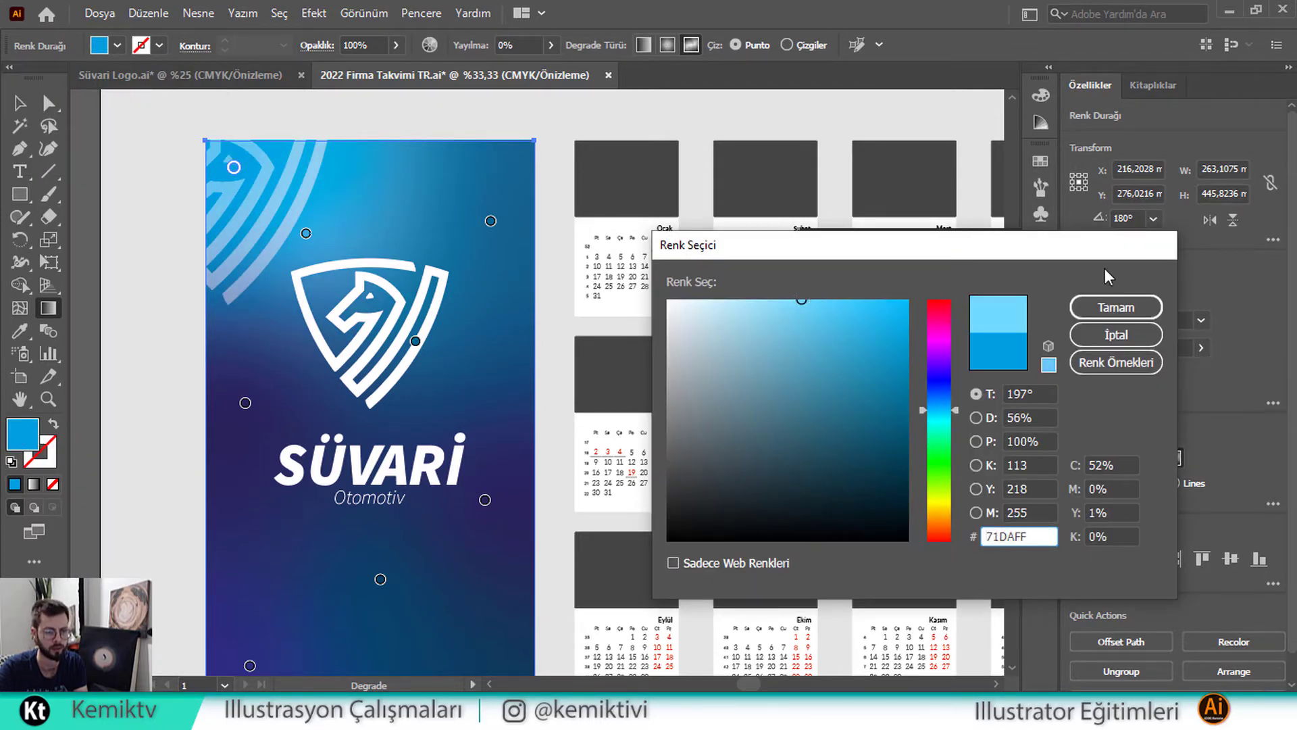
click(1116, 306)
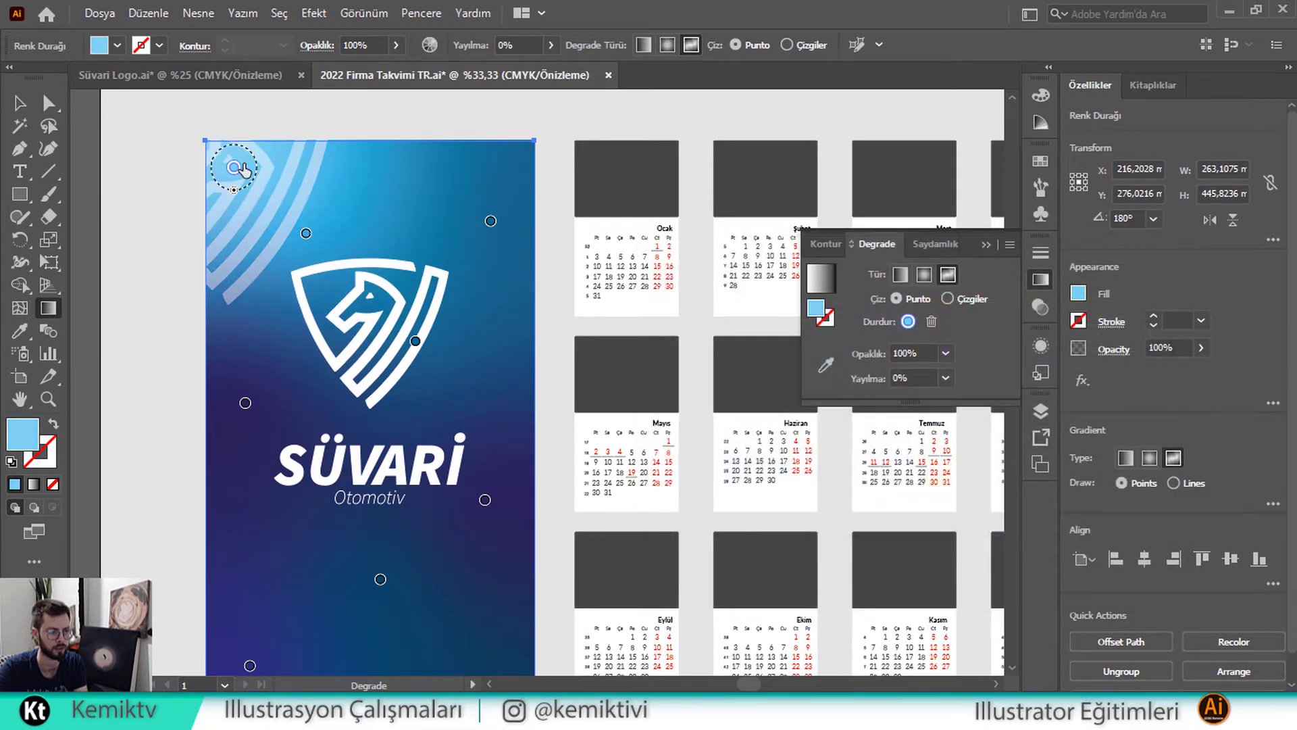
Nudge the corner and logo-side gradient points, then close gradient editing and reselect the background
drag(236, 167, 228, 181)
drag(308, 233, 335, 236)
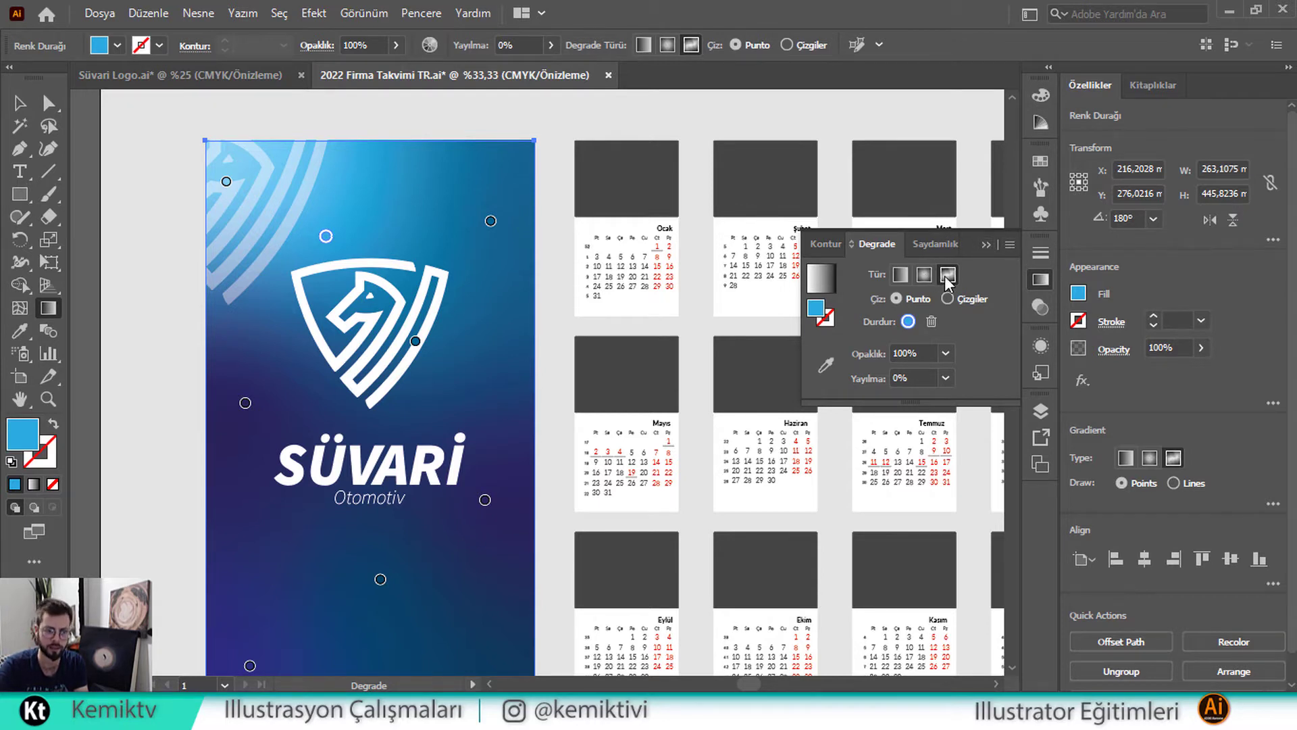
click(985, 244)
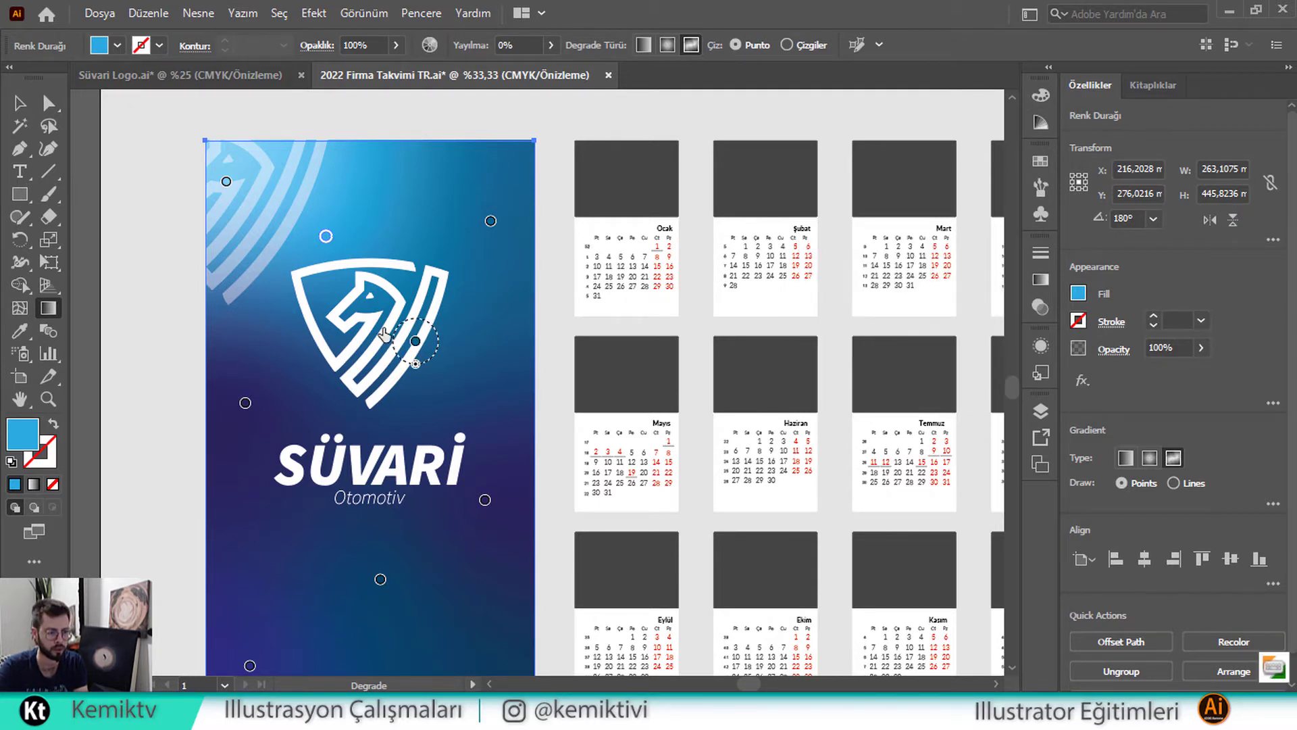
click(19, 103)
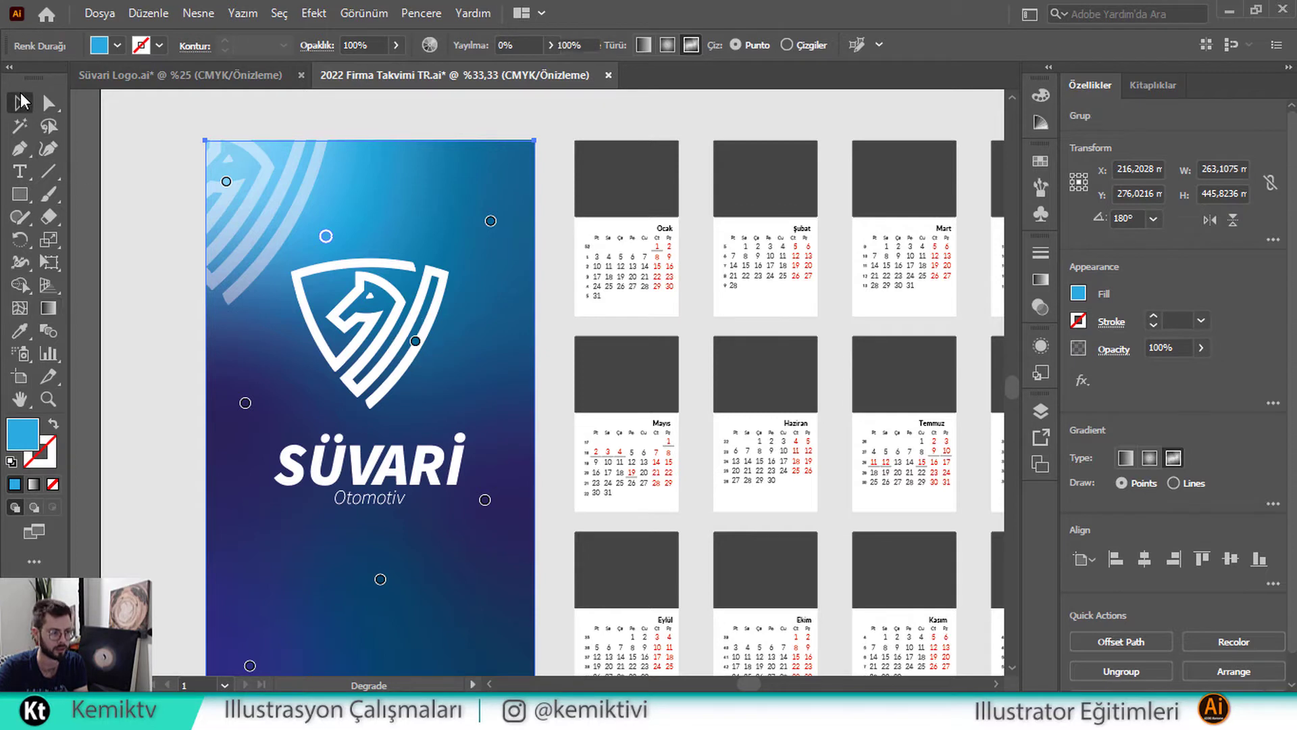
click(101, 180)
scroll(419, 223, down, 2)
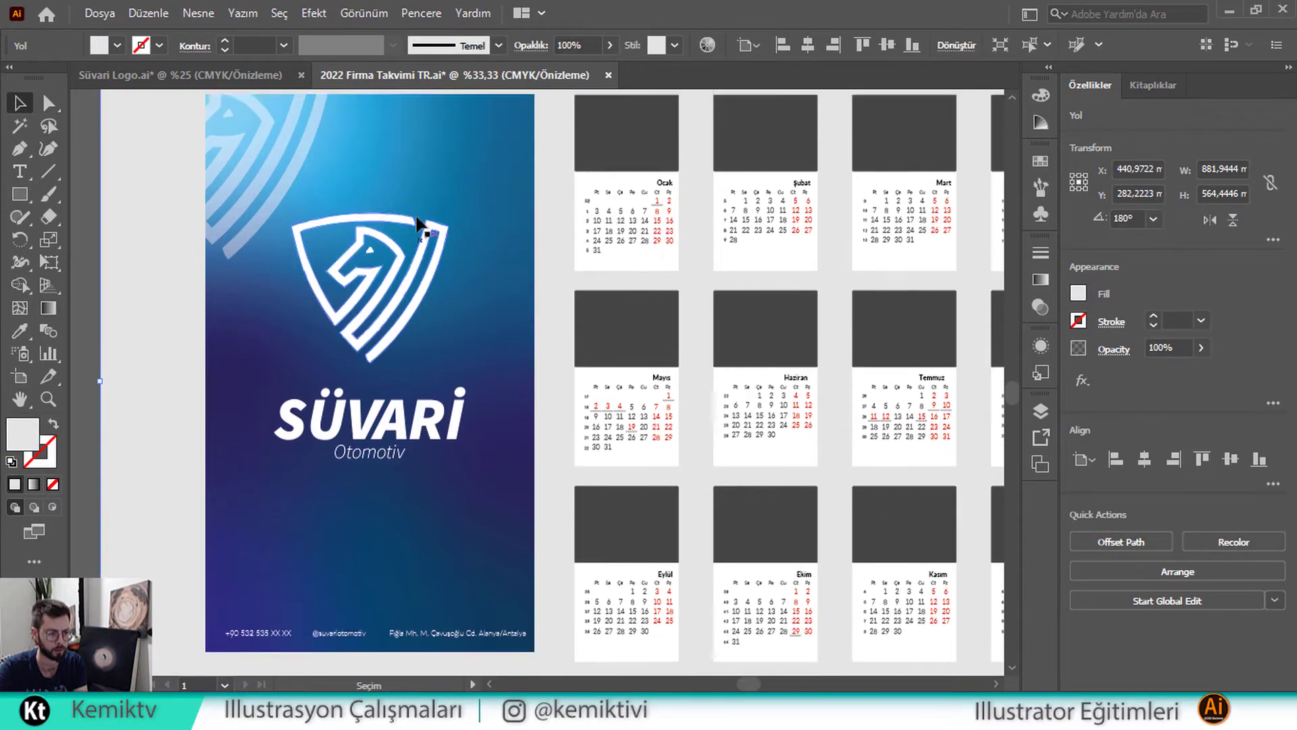
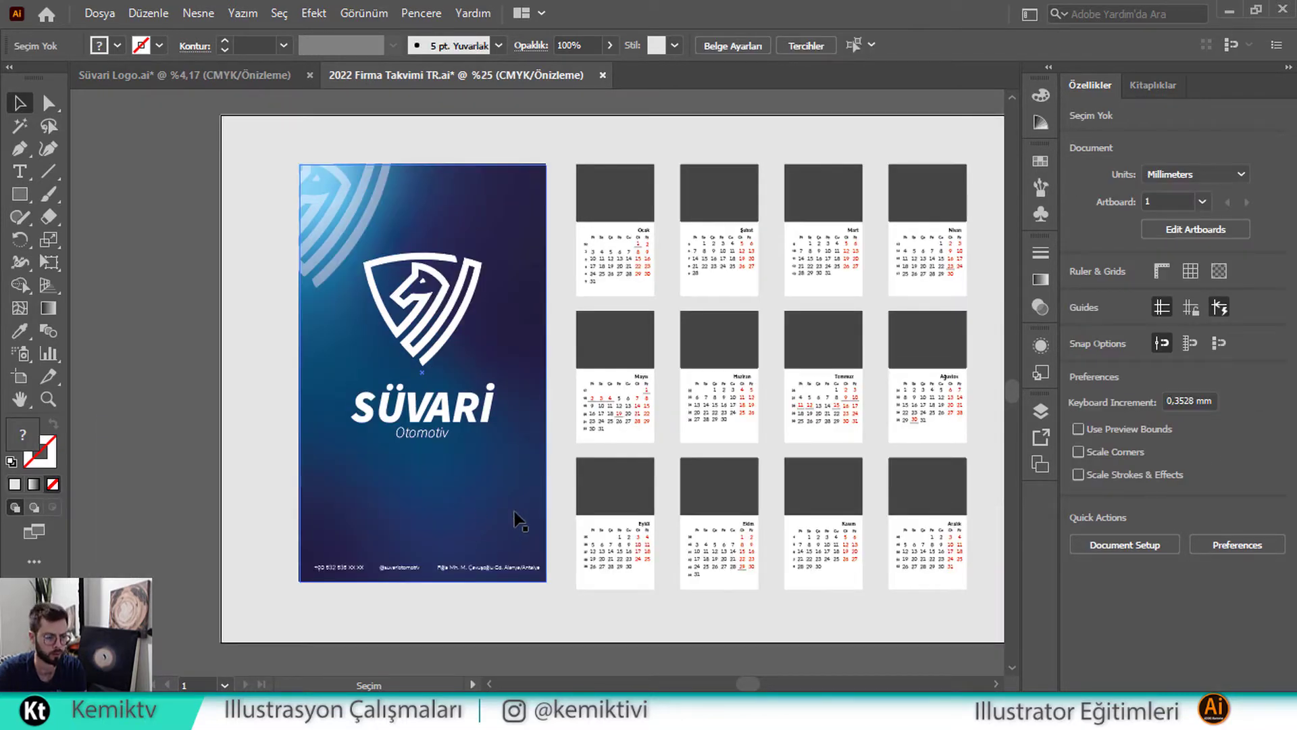
Draw a large circle with the Ellipse tool in the empty space above the artboard
scroll(523, 519, down, 2)
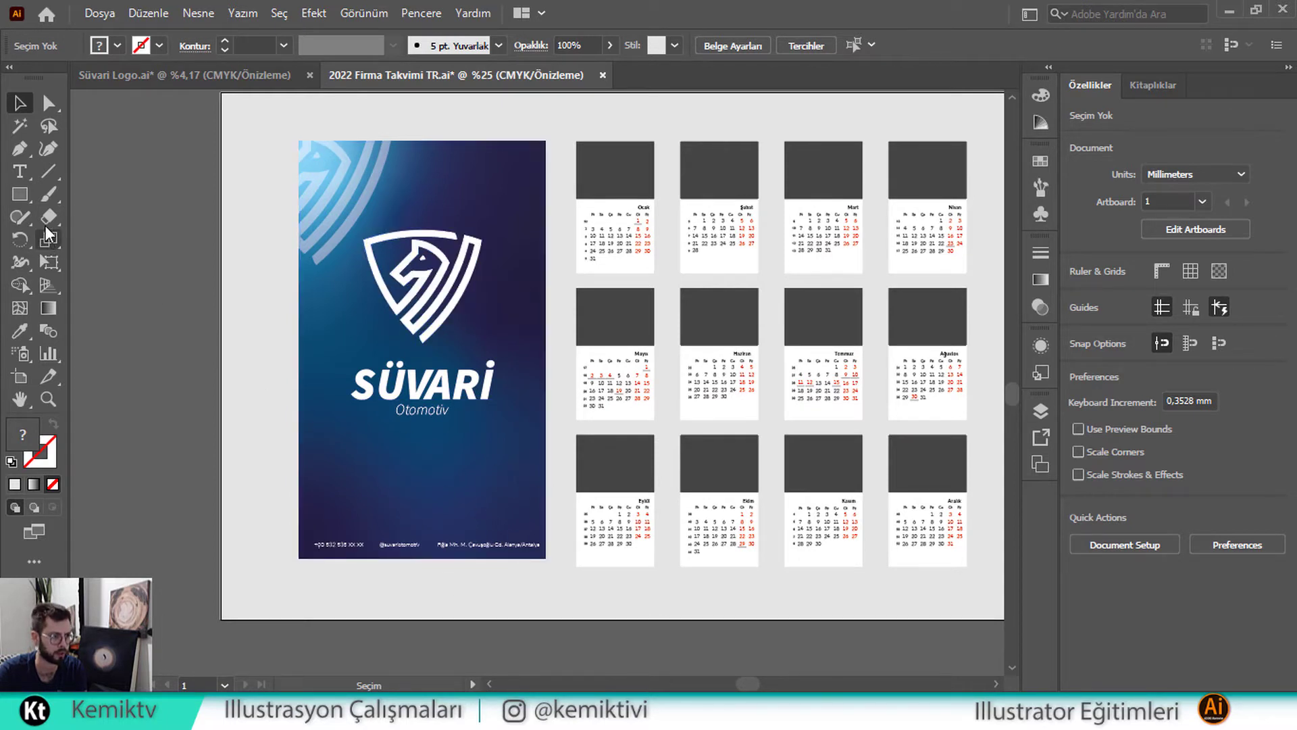
key(space)
drag(346, 350, 539, 334)
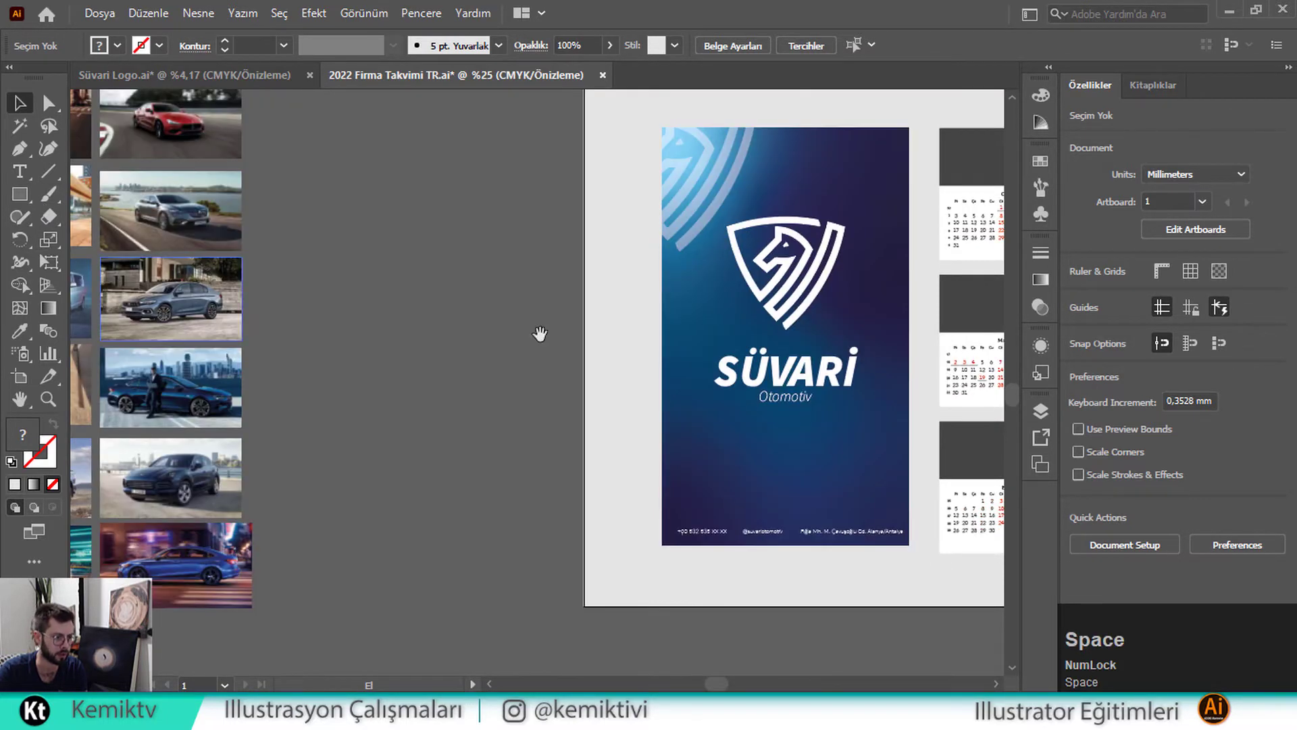
drag(752, 162, 490, 481)
drag(759, 294, 504, 406)
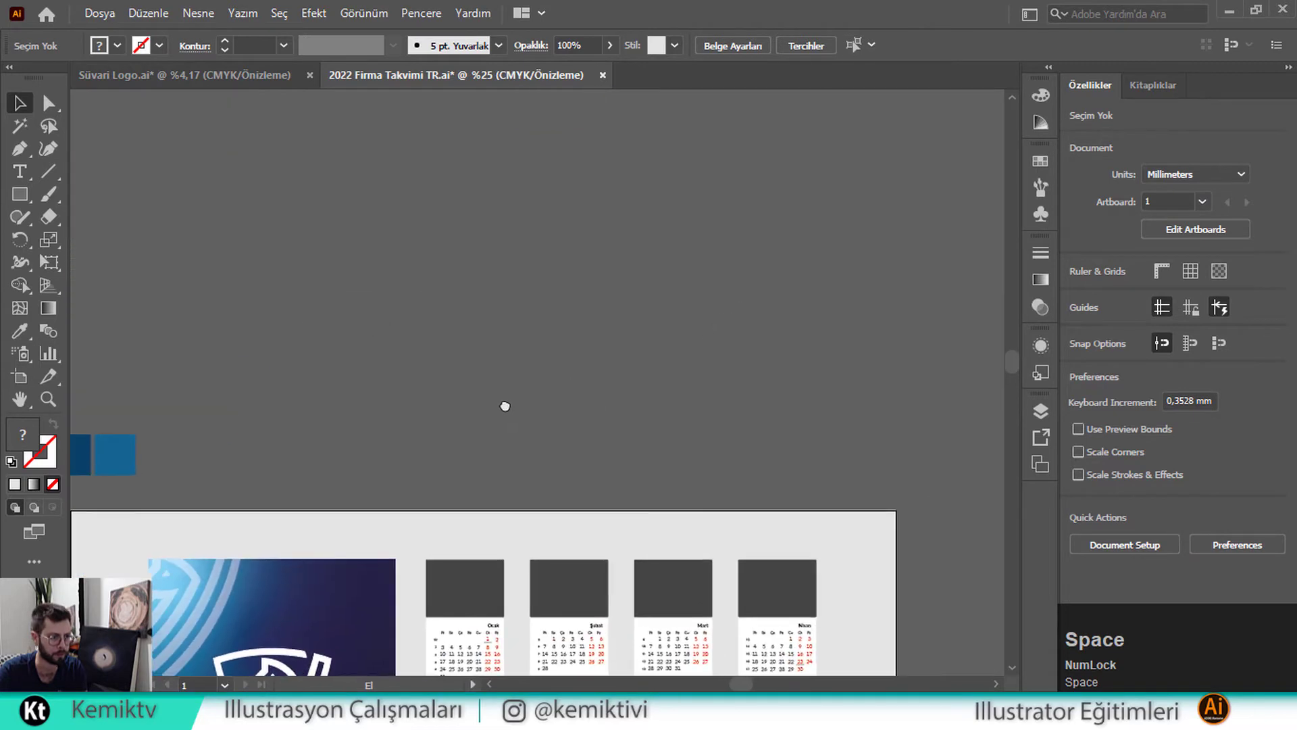
click(23, 195)
drag(22, 196, 83, 244)
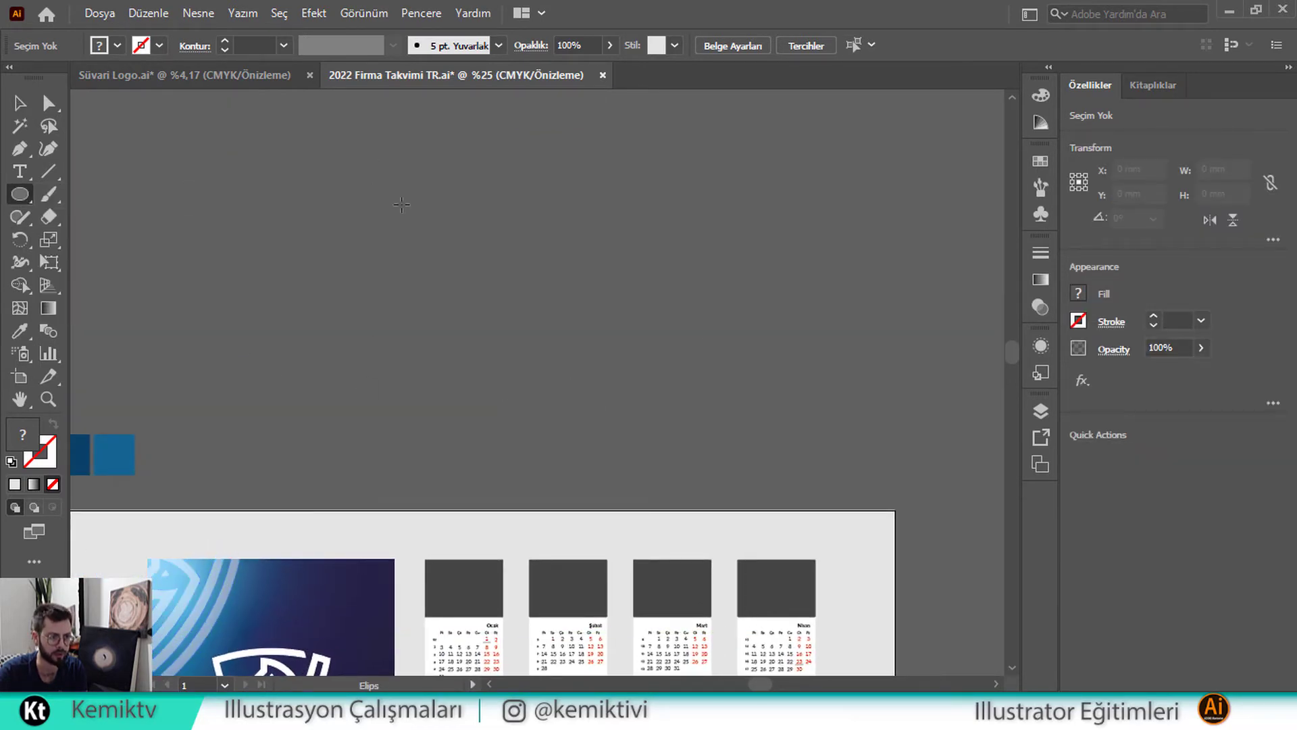
mouse_move(402, 204)
mouse_down()
mouse_move(561, 277)
mouse_move(568, 359)
mouse_up()
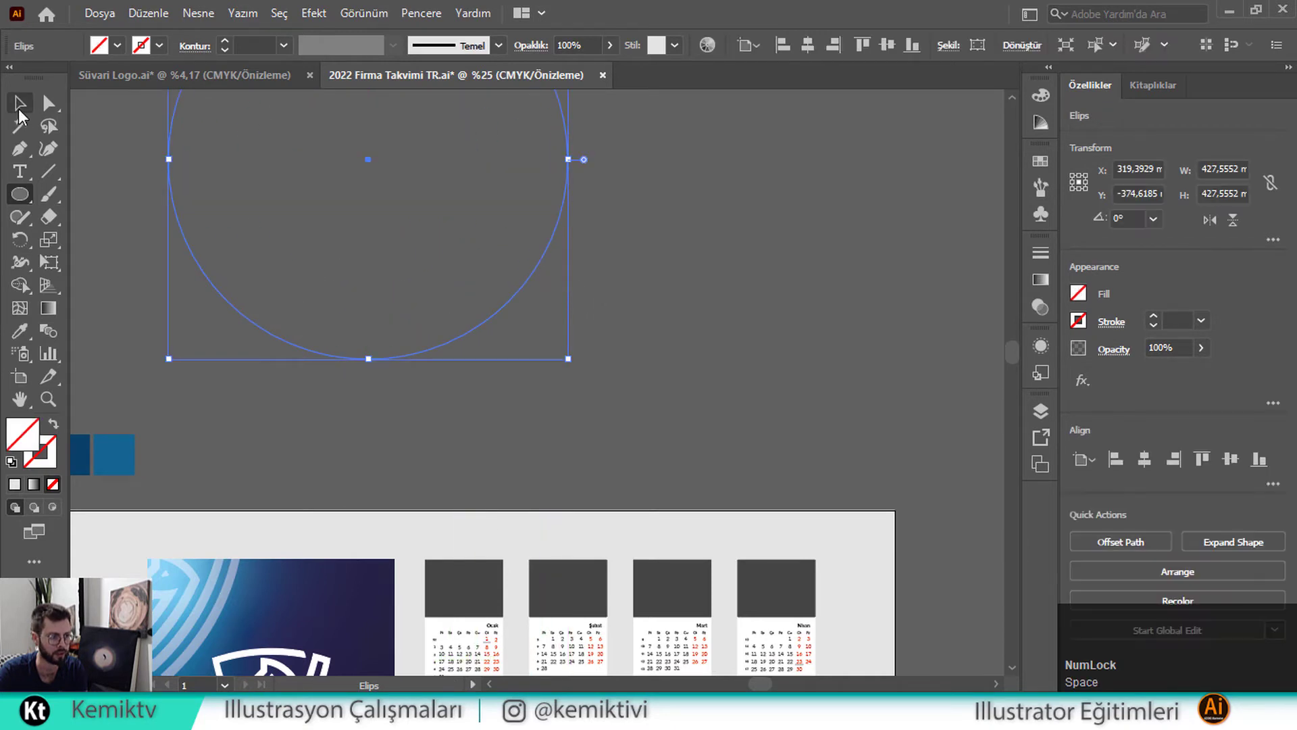
Copy the circle, fill it yellow, and paste an unfilled copy in front
click(19, 107)
scroll(385, 261, up, 5)
key(ctrl+c)
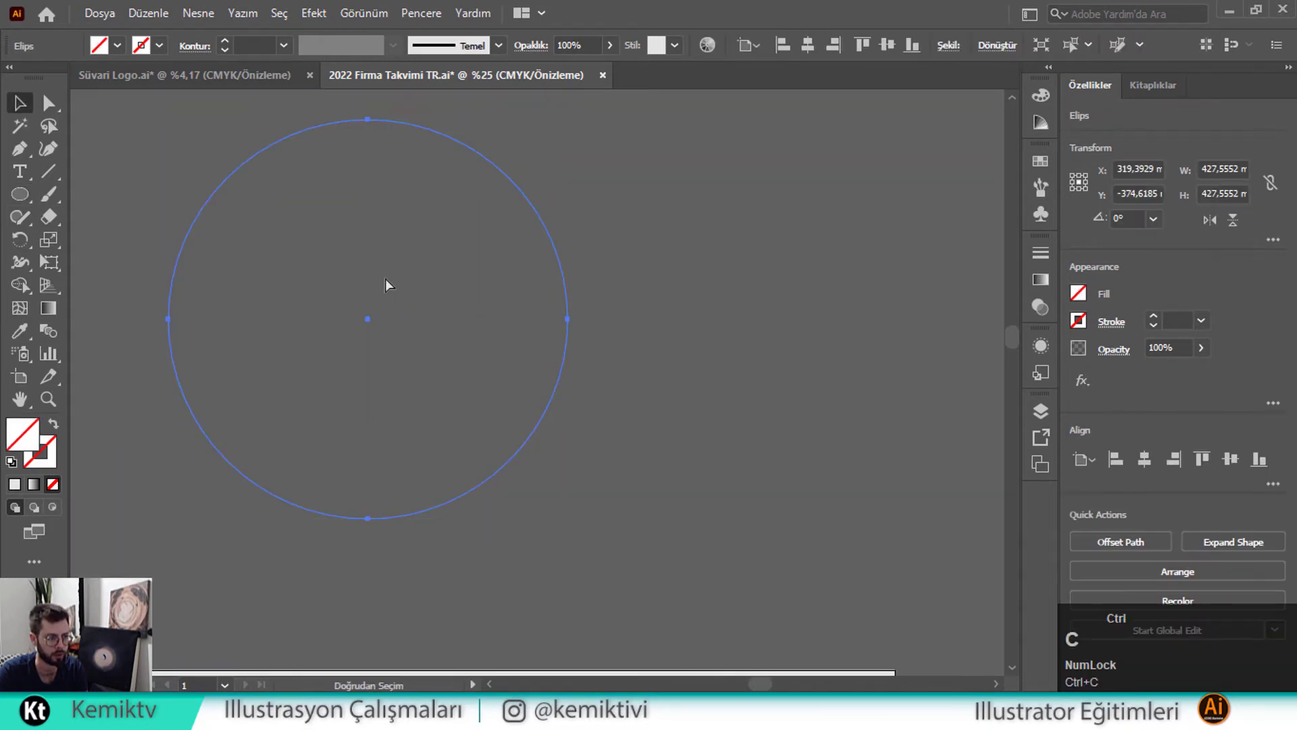
click(118, 46)
click(78, 78)
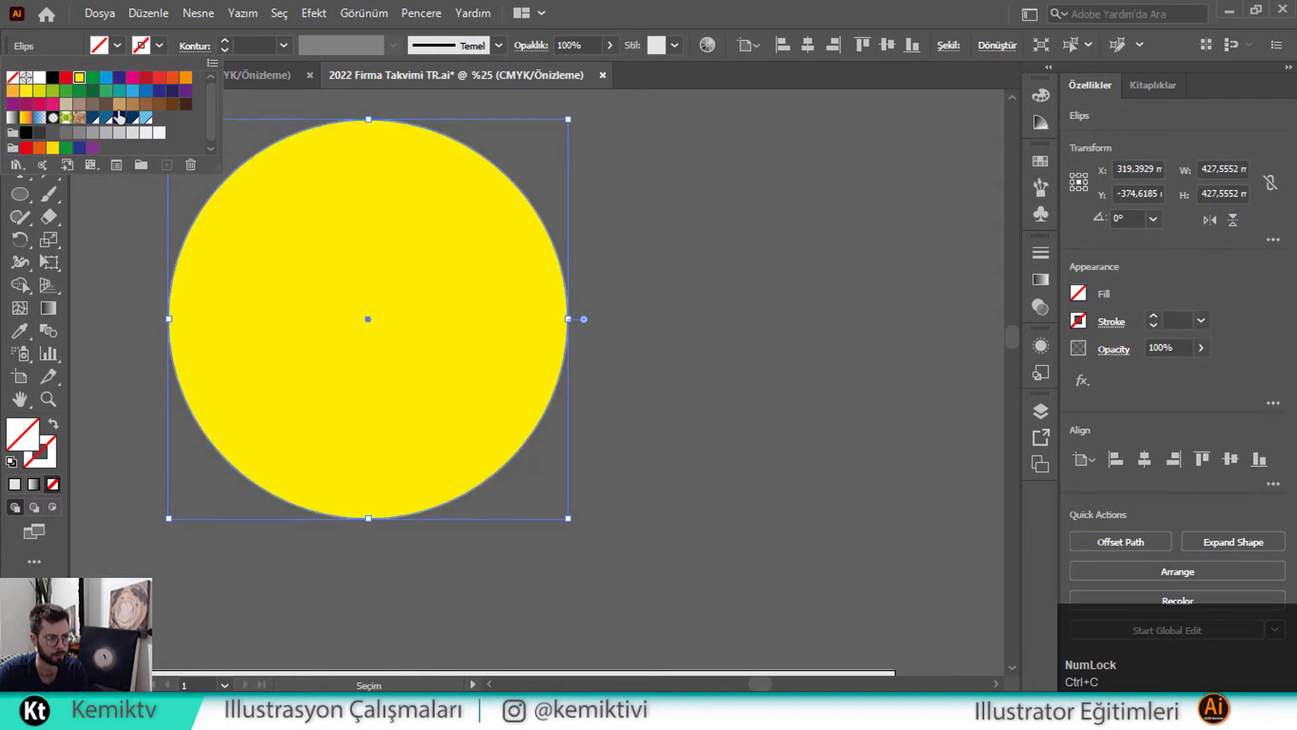
click(302, 287)
key(ctrl)
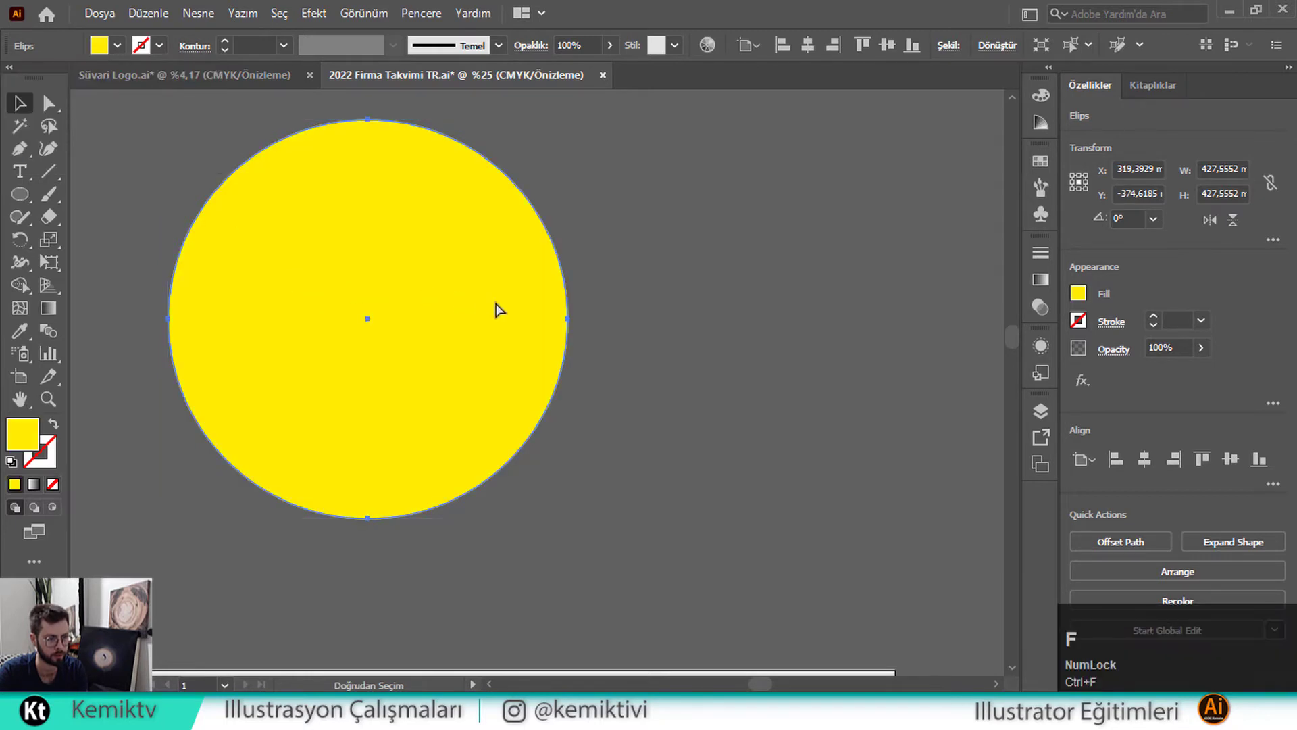
mouse_move(565, 315)
mouse_down()
mouse_move(560, 331)
mouse_move(568, 318)
mouse_move(552, 320)
mouse_up()
key(ctrl+z)
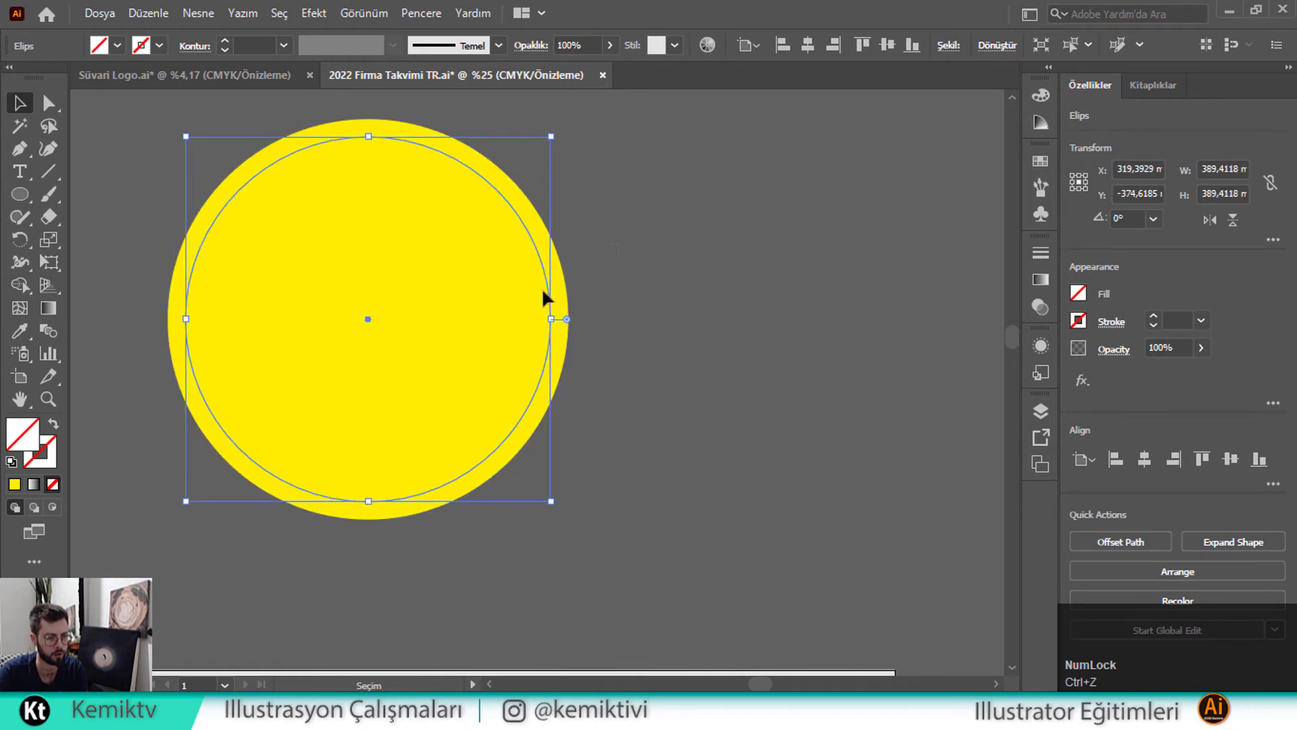
Merge the ring and inner circle with Shape Builder and send the yellow circle to the back
shift+click(200, 285)
click(20, 328)
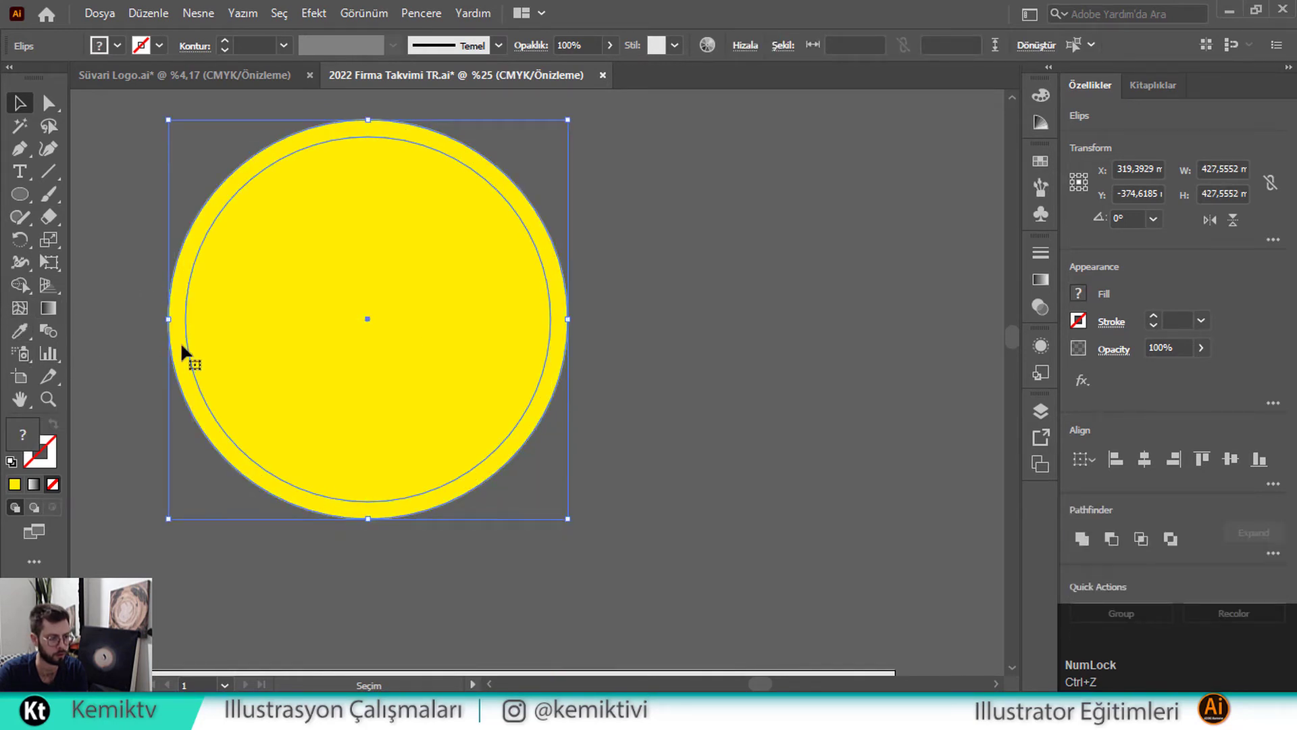
drag(170, 378, 274, 338)
right_click(262, 325)
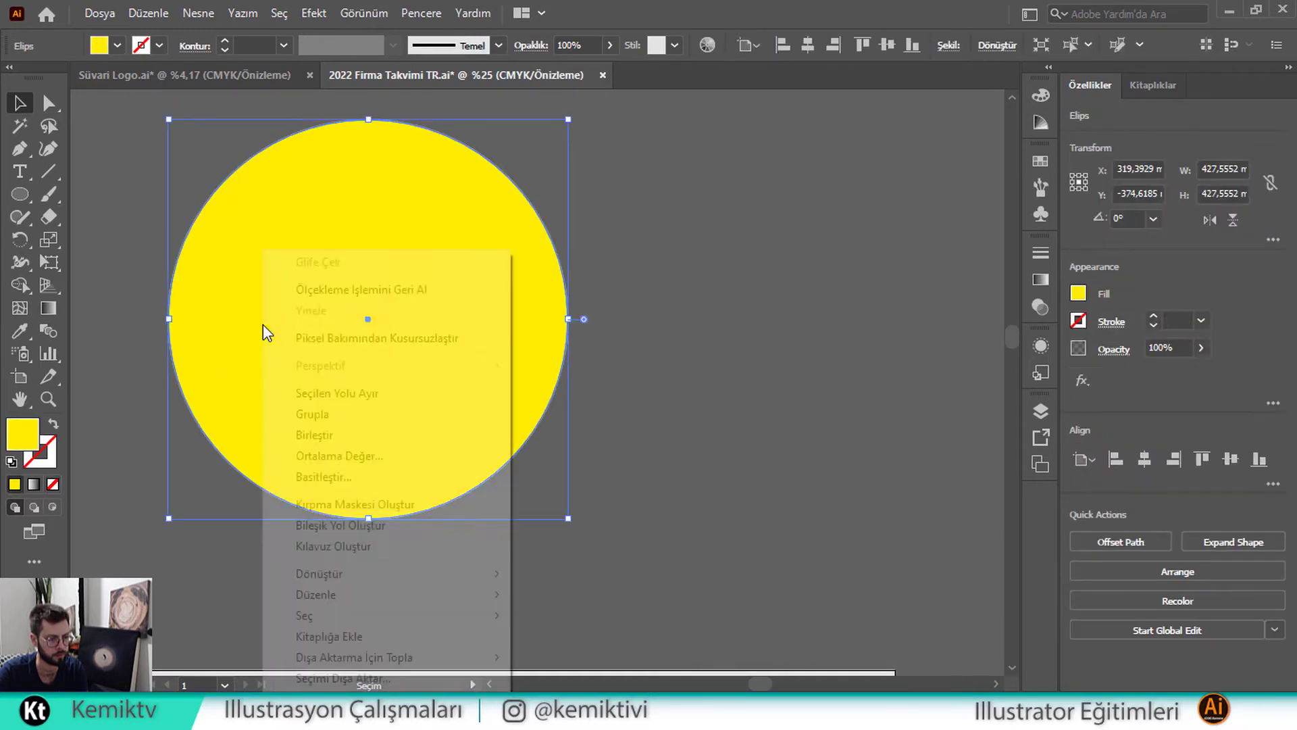
mouse_move(500, 597)
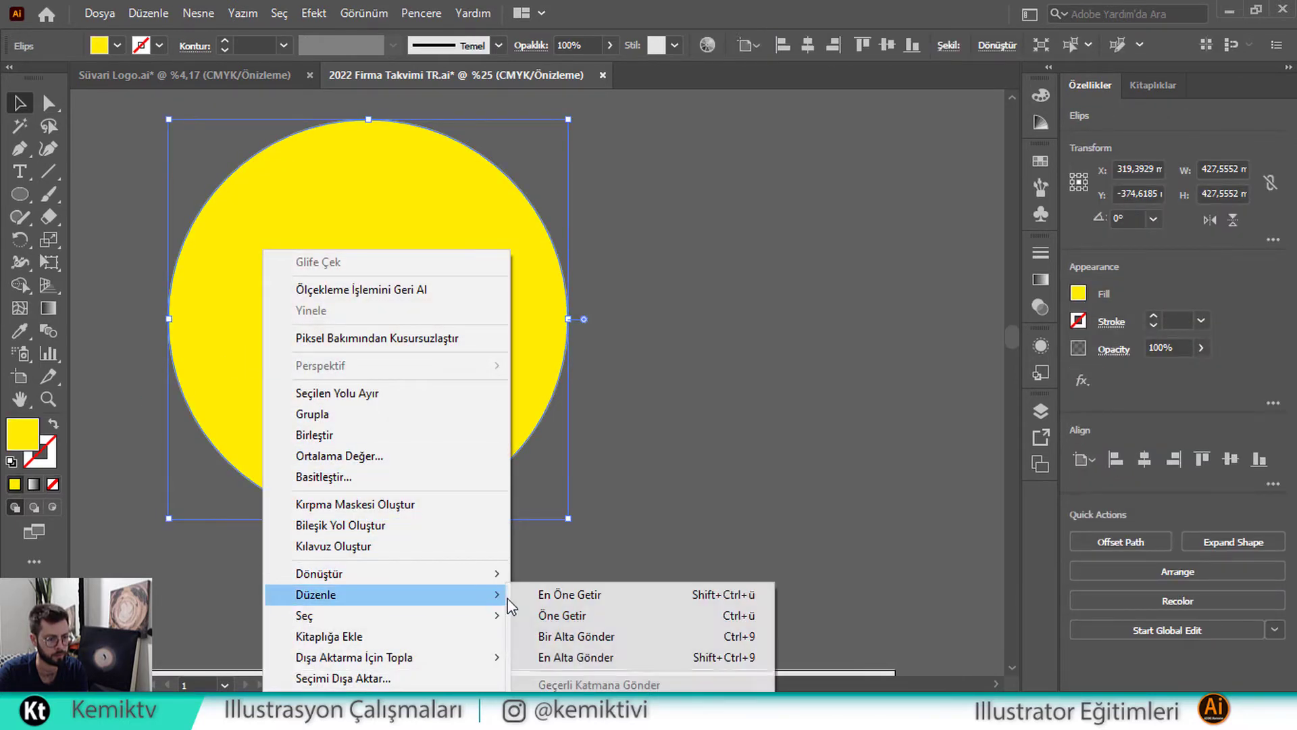
click(540, 658)
Fill the inner circle outline with blue
key(ctrl+shift+a)
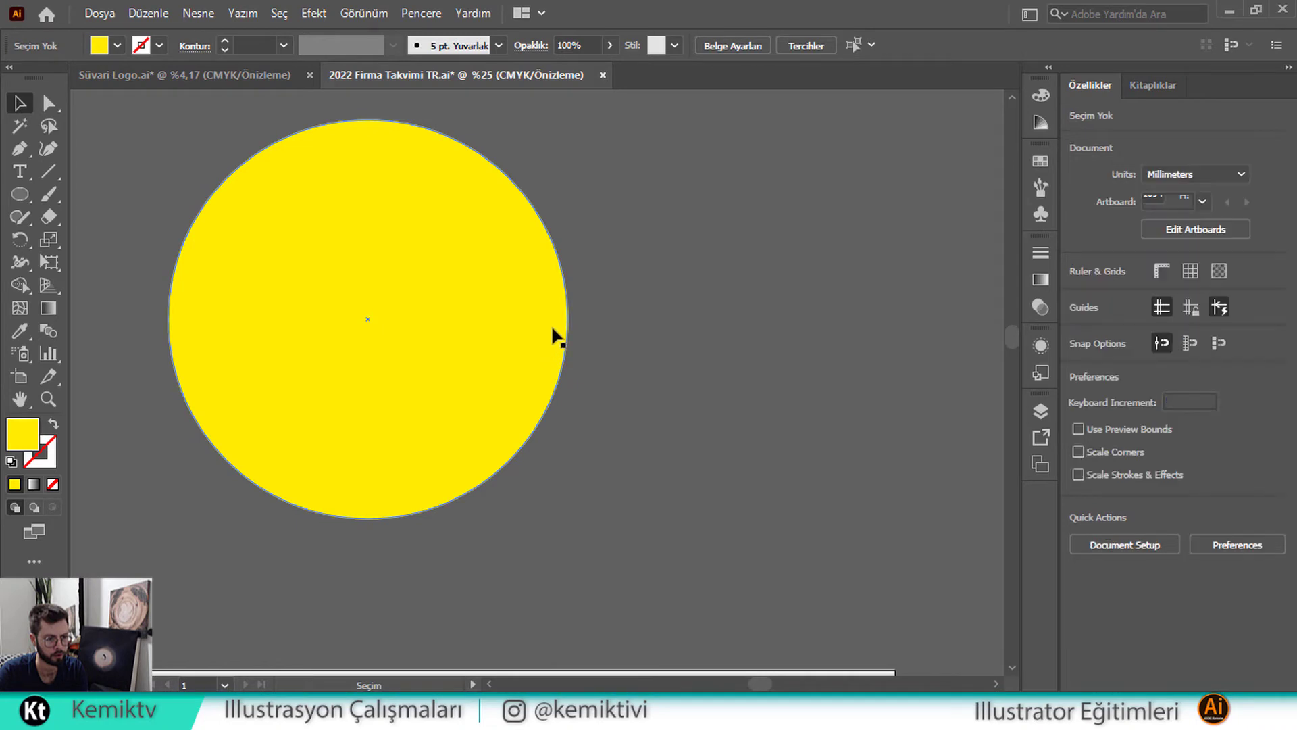
click(551, 319)
click(117, 45)
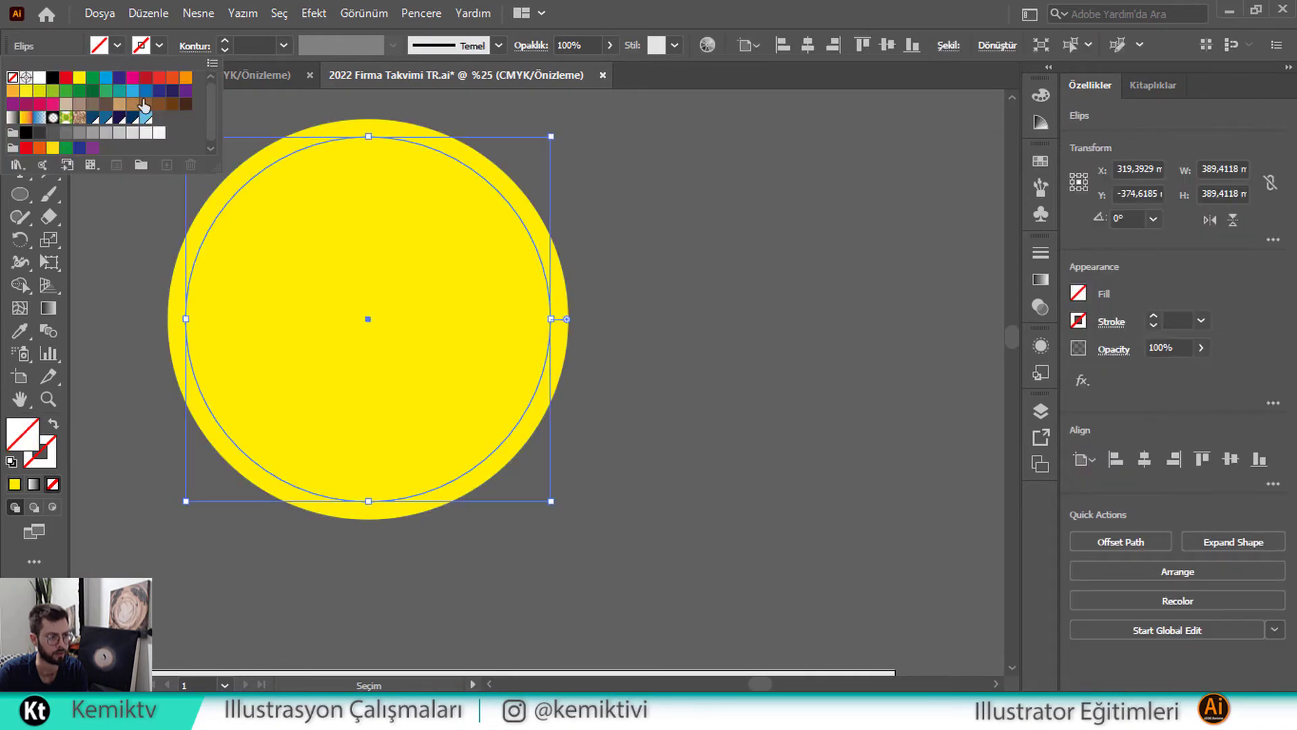
click(145, 98)
key(ctrl+shift+a)
Delete the blue inner circle, leaving only the yellow circle
click(503, 342)
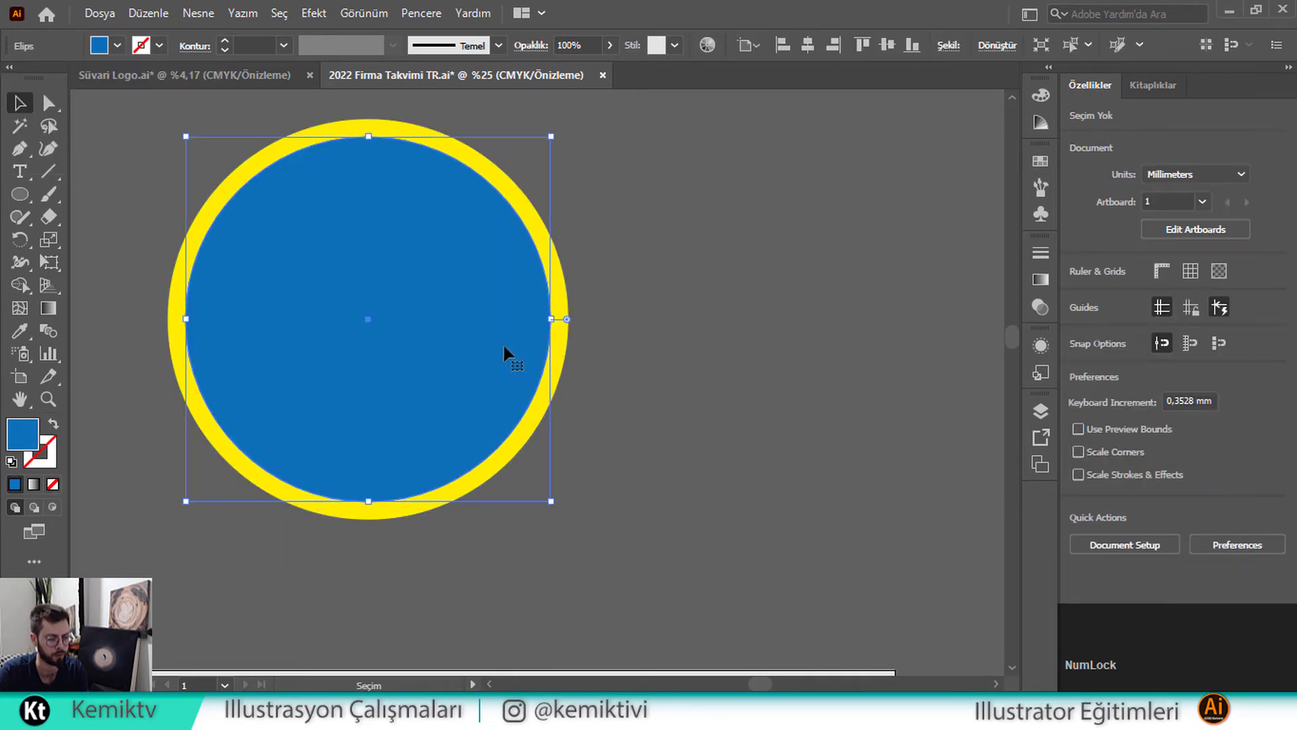
key(ctrl+c)
key(ctrl+f)
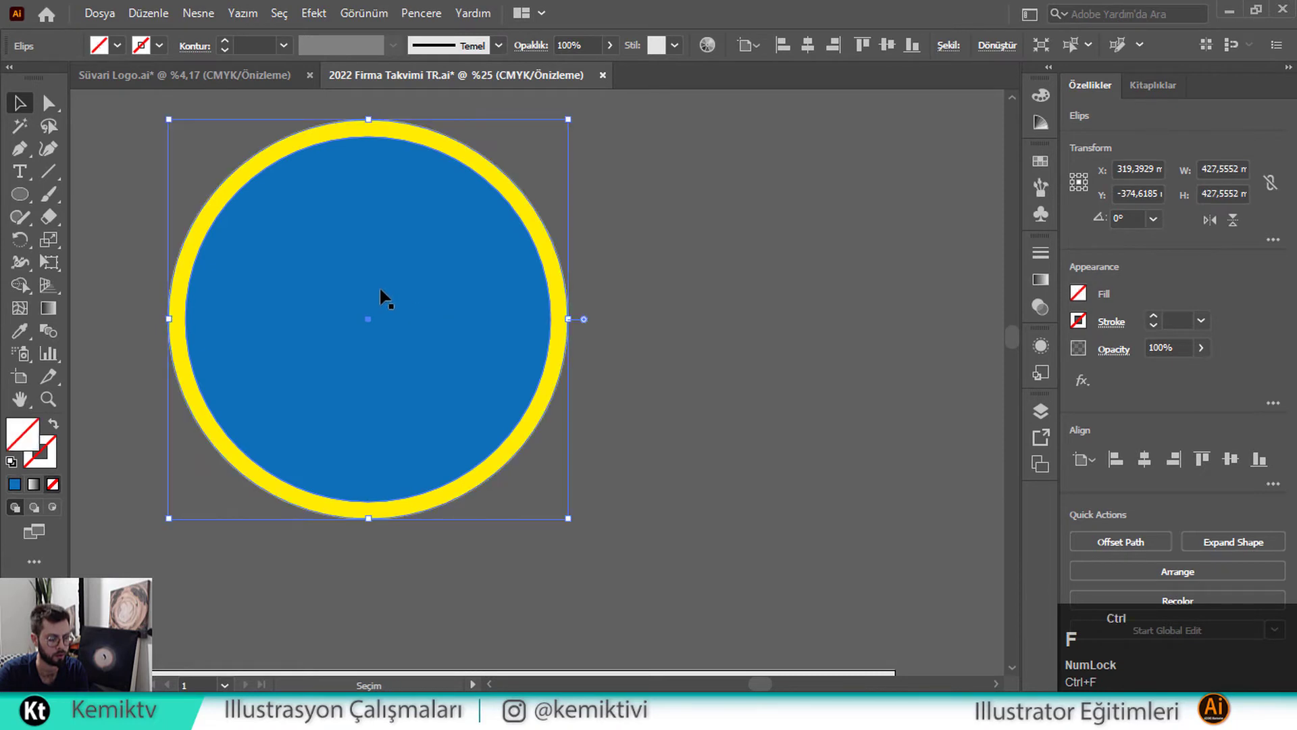
key(ctrl+z)
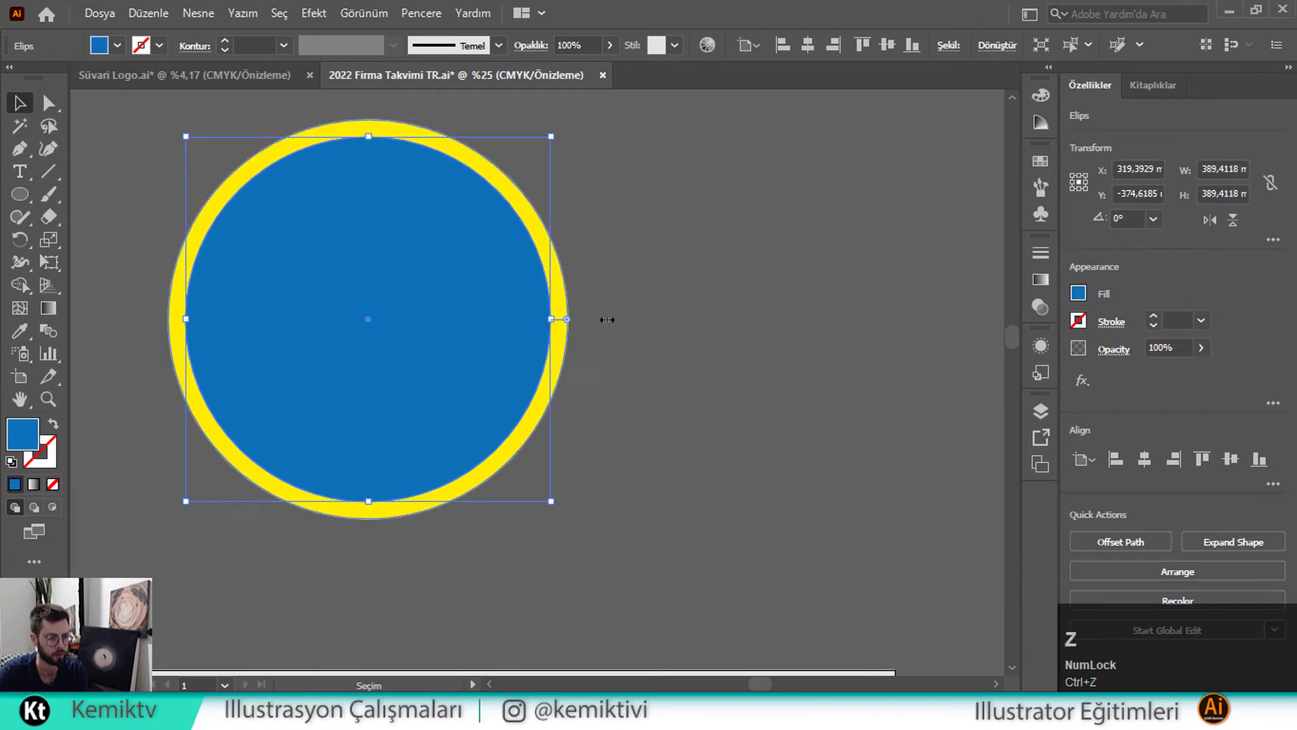
click(606, 319)
click(518, 318)
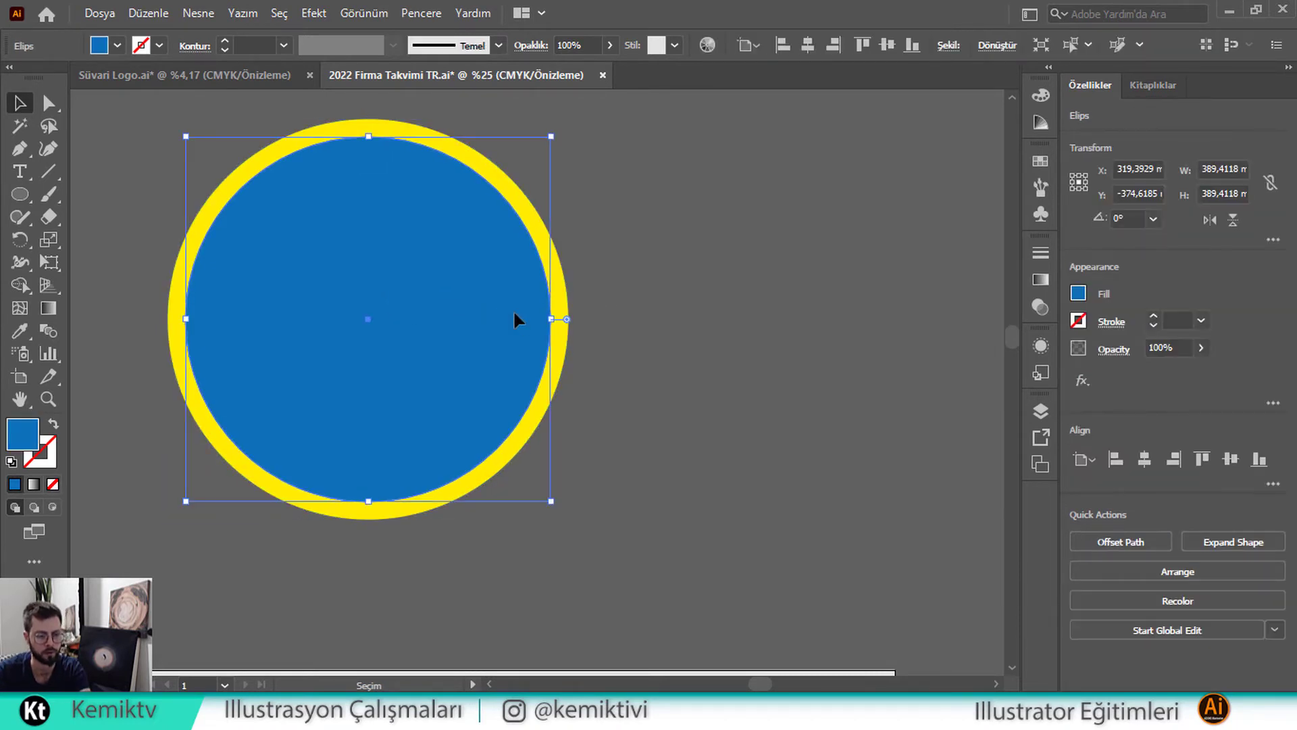
key(Delete)
Scale a pasted copy down to about 390 mm, repeat twice with Ctrl+D, and select all circles
click(566, 318)
drag(568, 319, 551, 318)
key(ctrl+z)
key(ctrl+c)
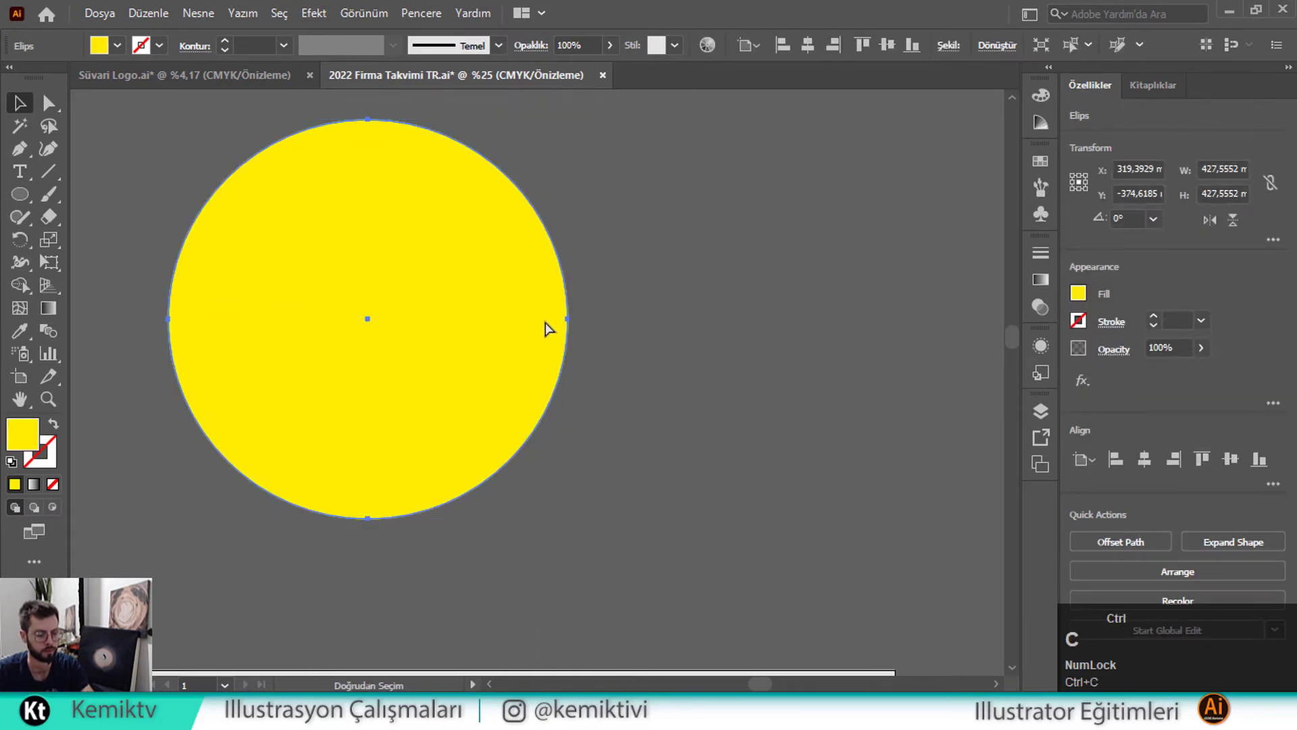
drag(566, 318, 553, 323)
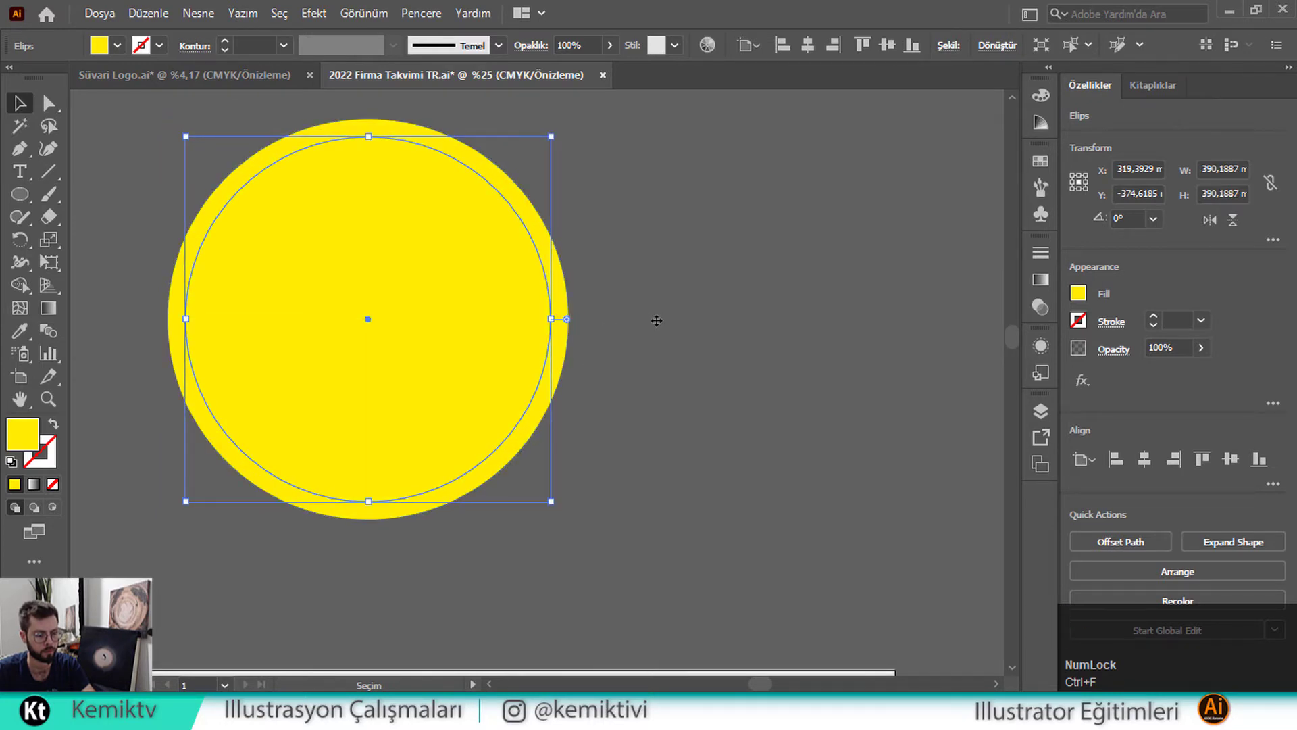
key(ctrl)
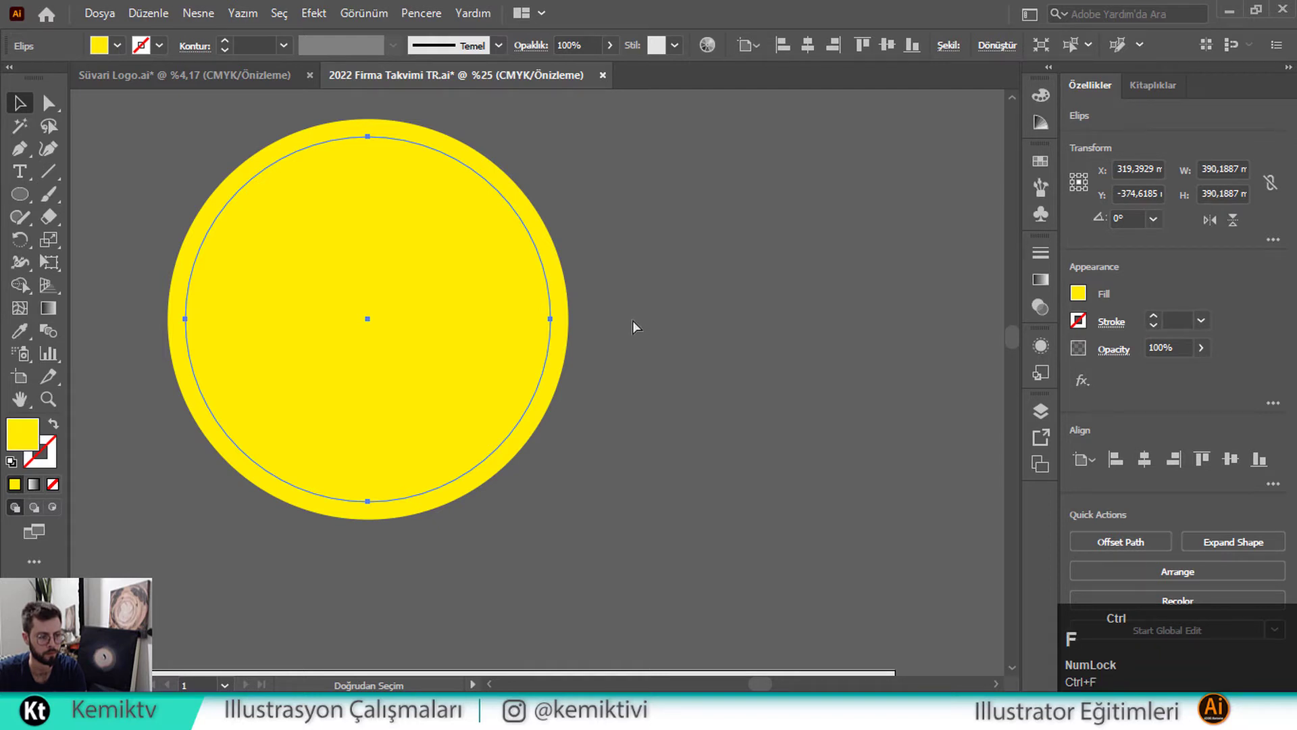
key(ctrl+d)
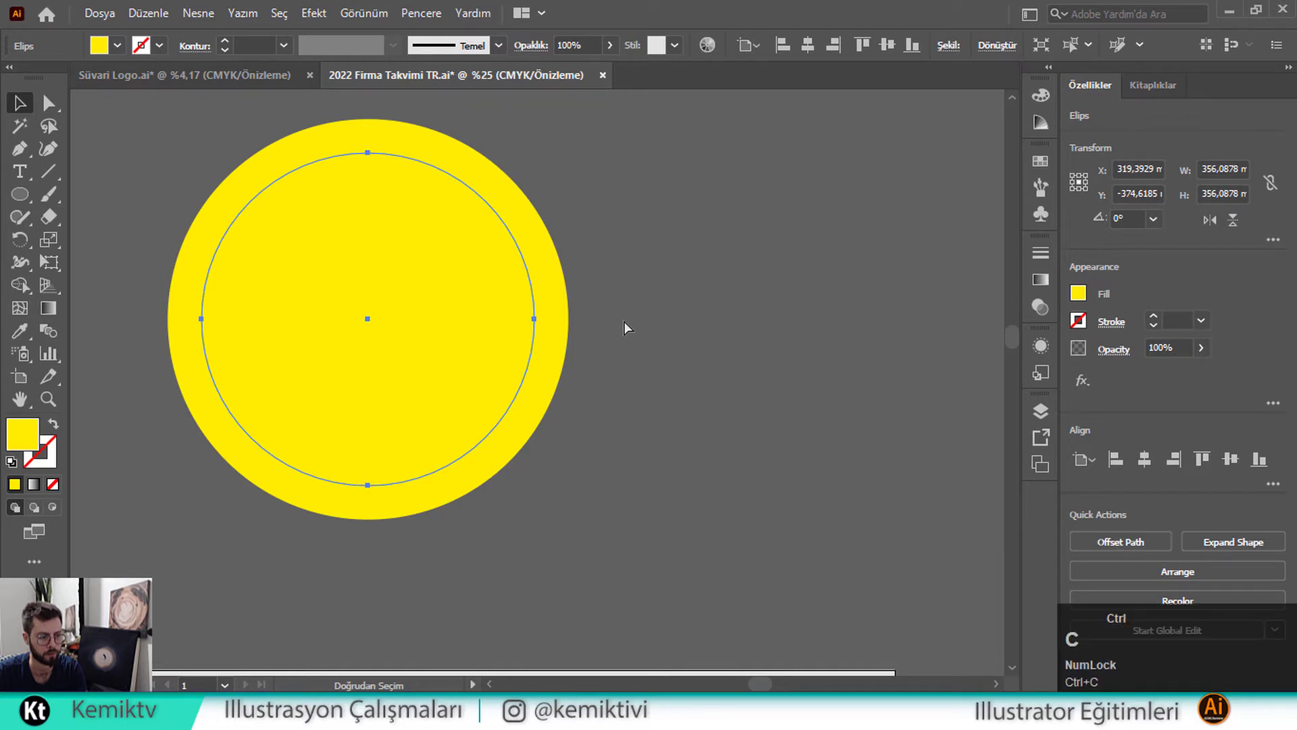
key(ctrl+d)
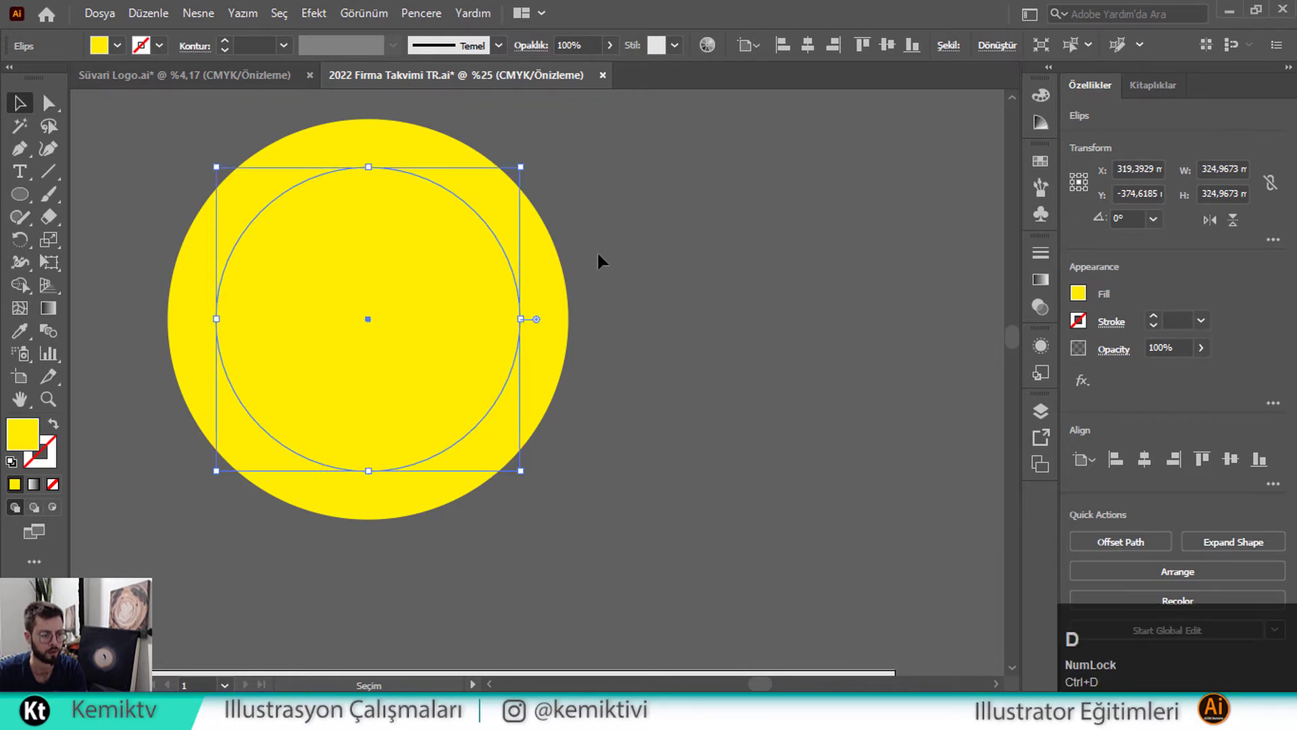
drag(598, 250, 521, 345)
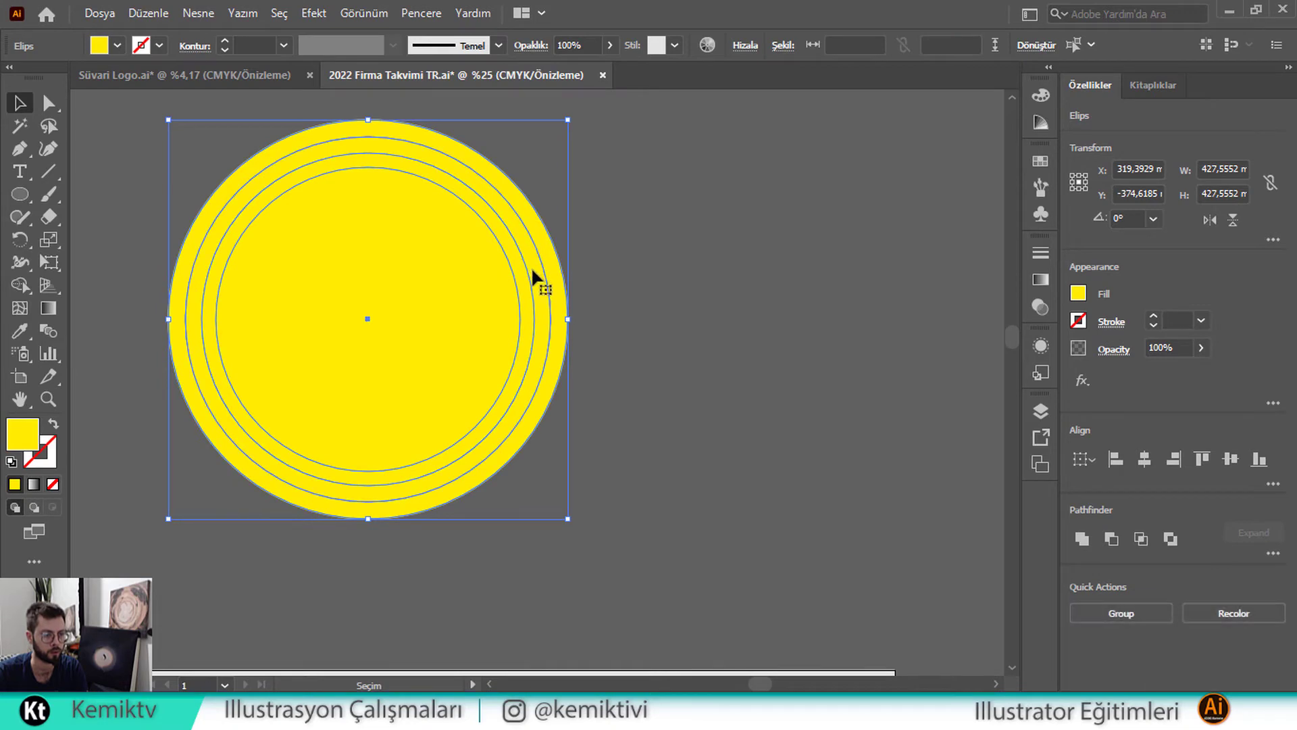
Remove the middle ring and innermost circle with Shape Builder to form a double ring
click(19, 285)
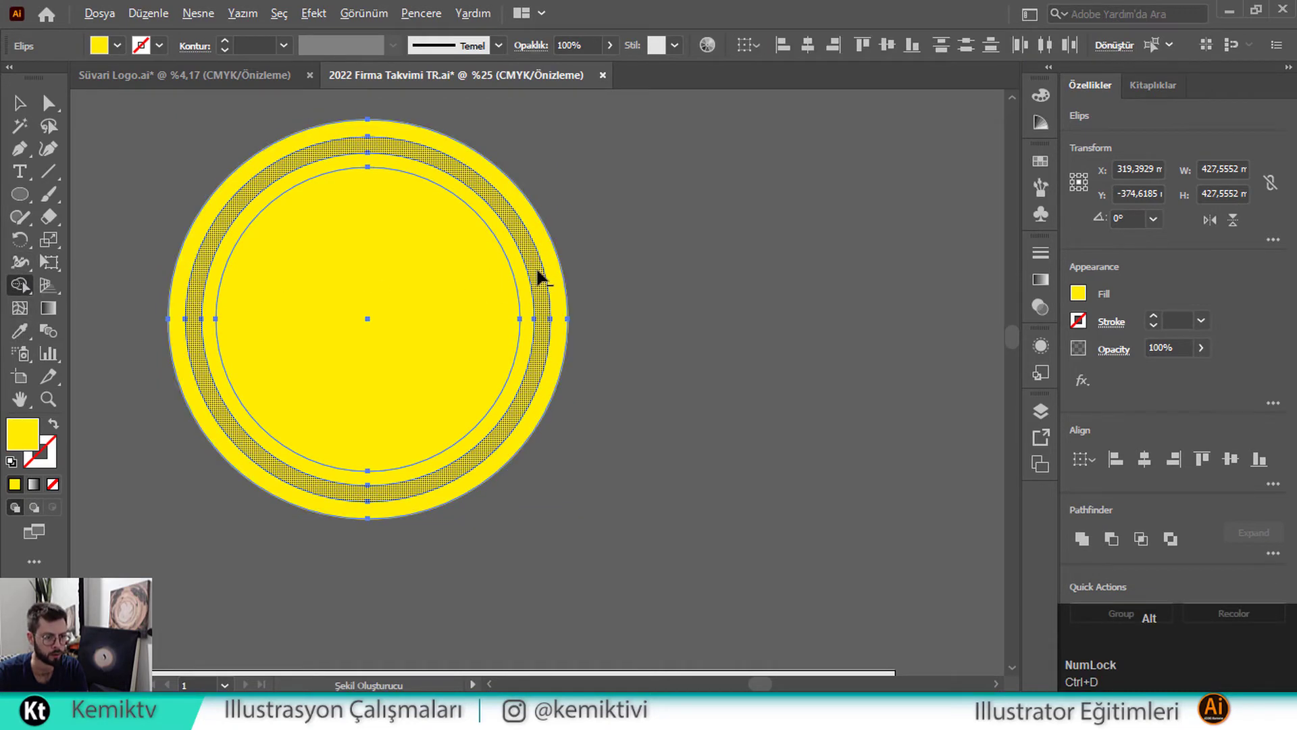
alt+click(538, 272)
alt+click(425, 310)
click(20, 102)
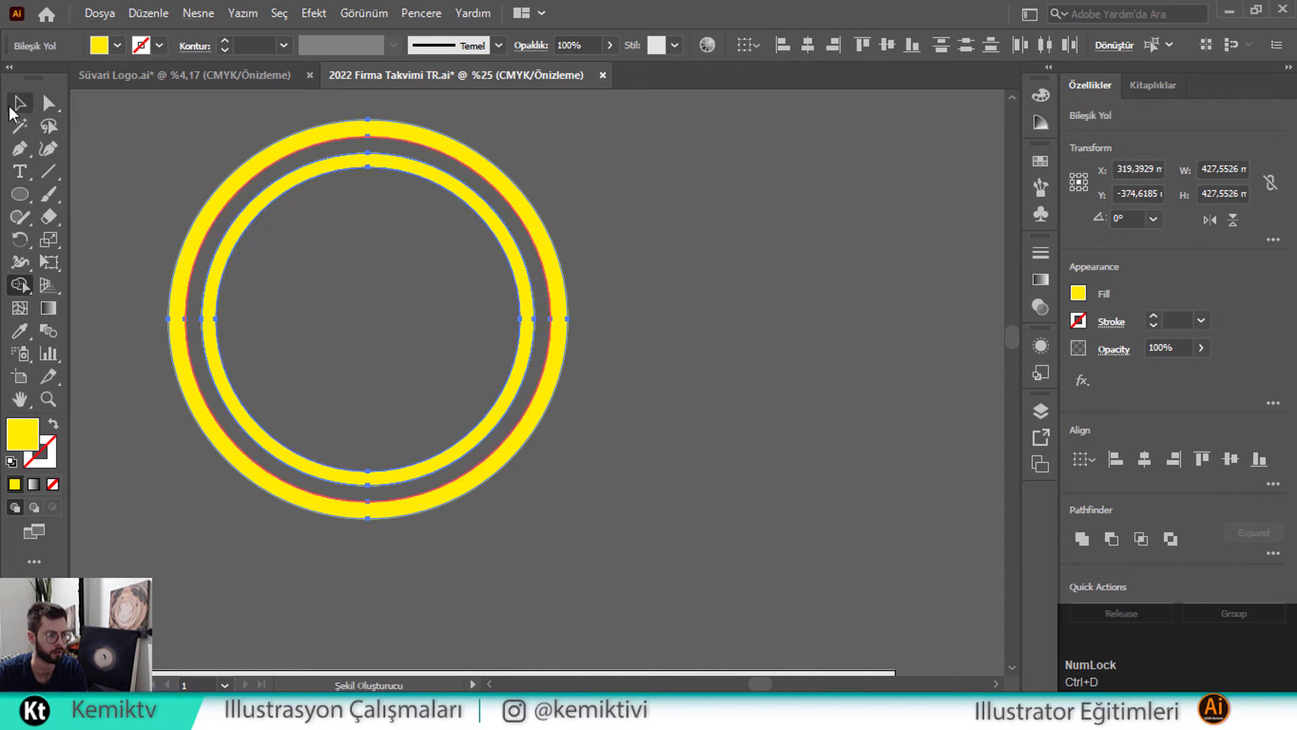
click(198, 191)
Copy the double ring down onto the calendar artboard and bring it to the front
key(ctrl+minus)
key(ctrl+minus)
key(ctrl+minus)
key(ctrl+minus)
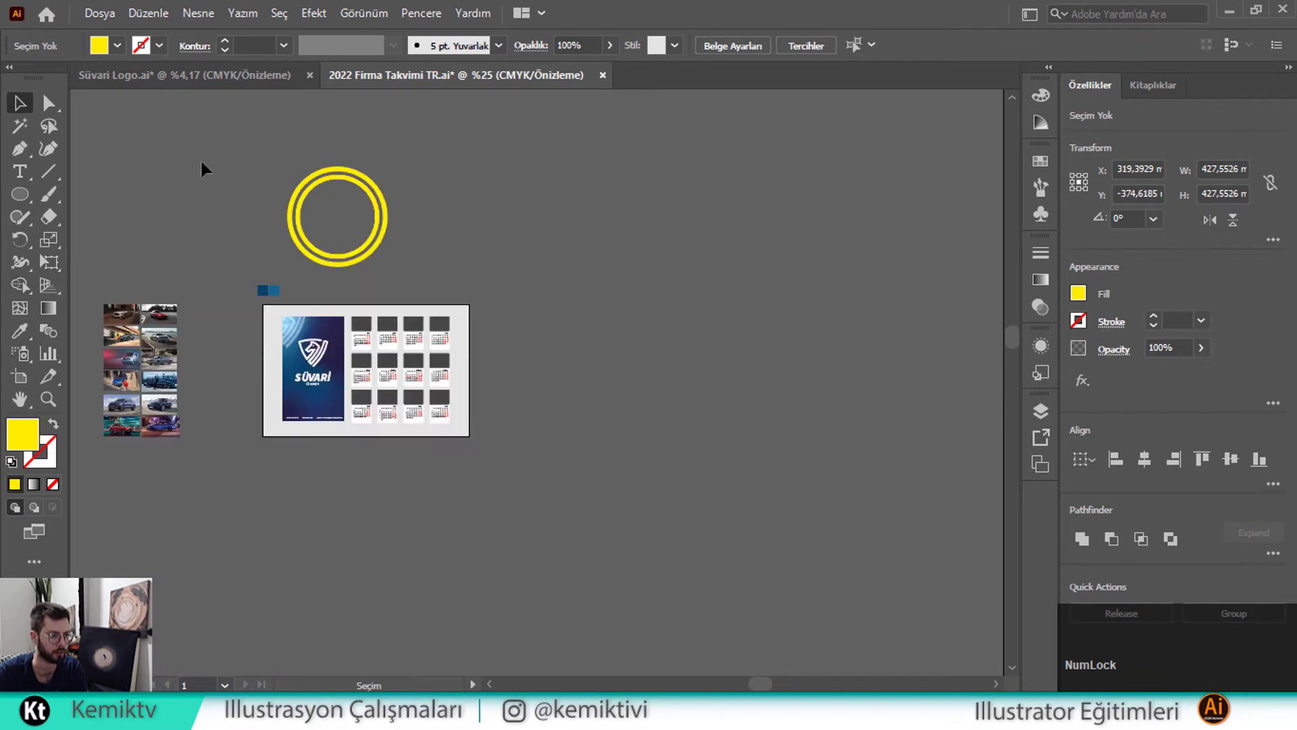
click(293, 191)
drag(304, 196, 327, 404)
key(ctrl+plus)
key(ctrl+plus)
key(ctrl+plus)
key(ctrl+plus)
key(ctrl+plus)
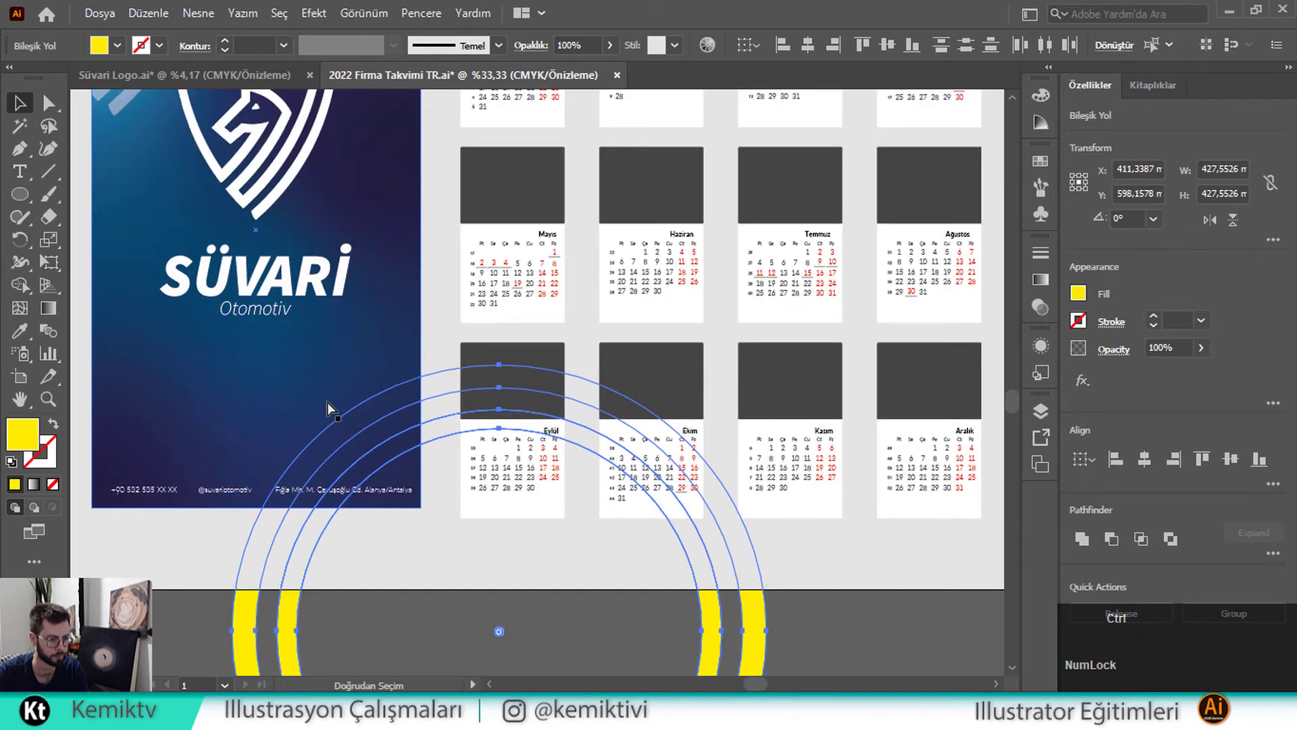
right_click(376, 418)
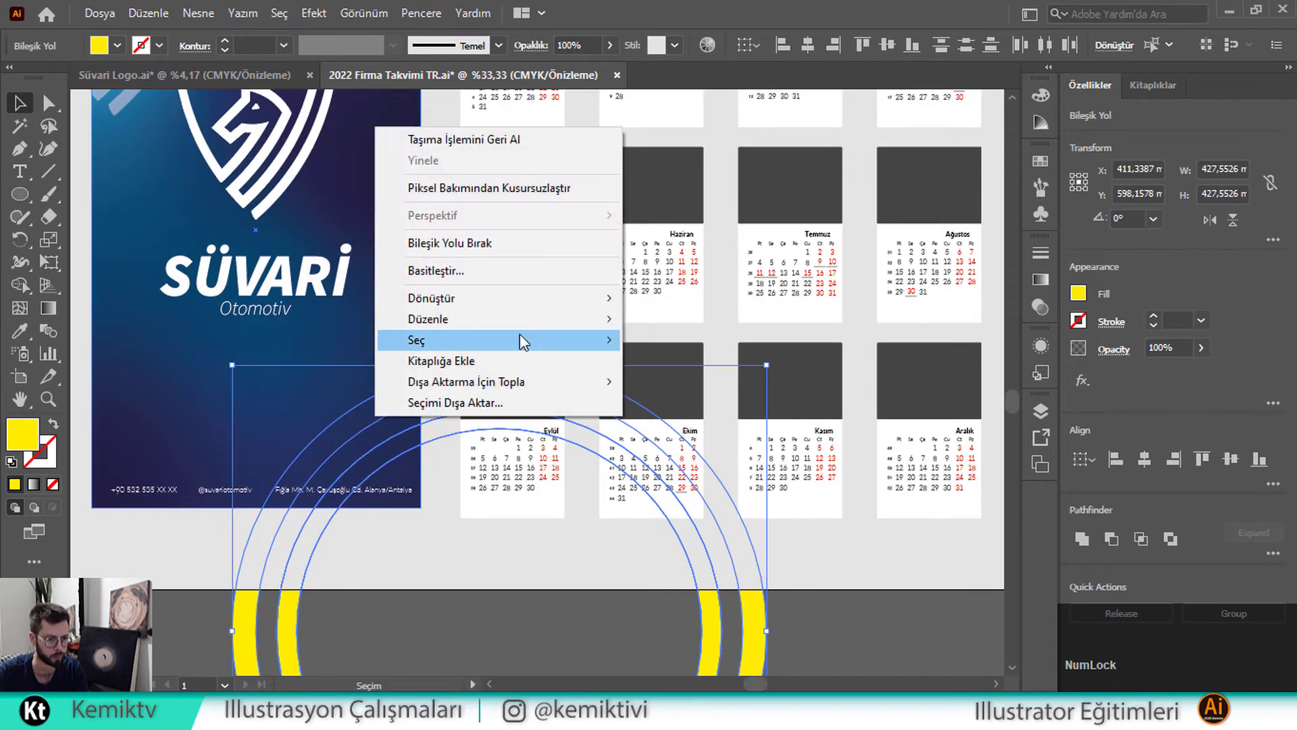
mouse_move(594, 319)
click(638, 319)
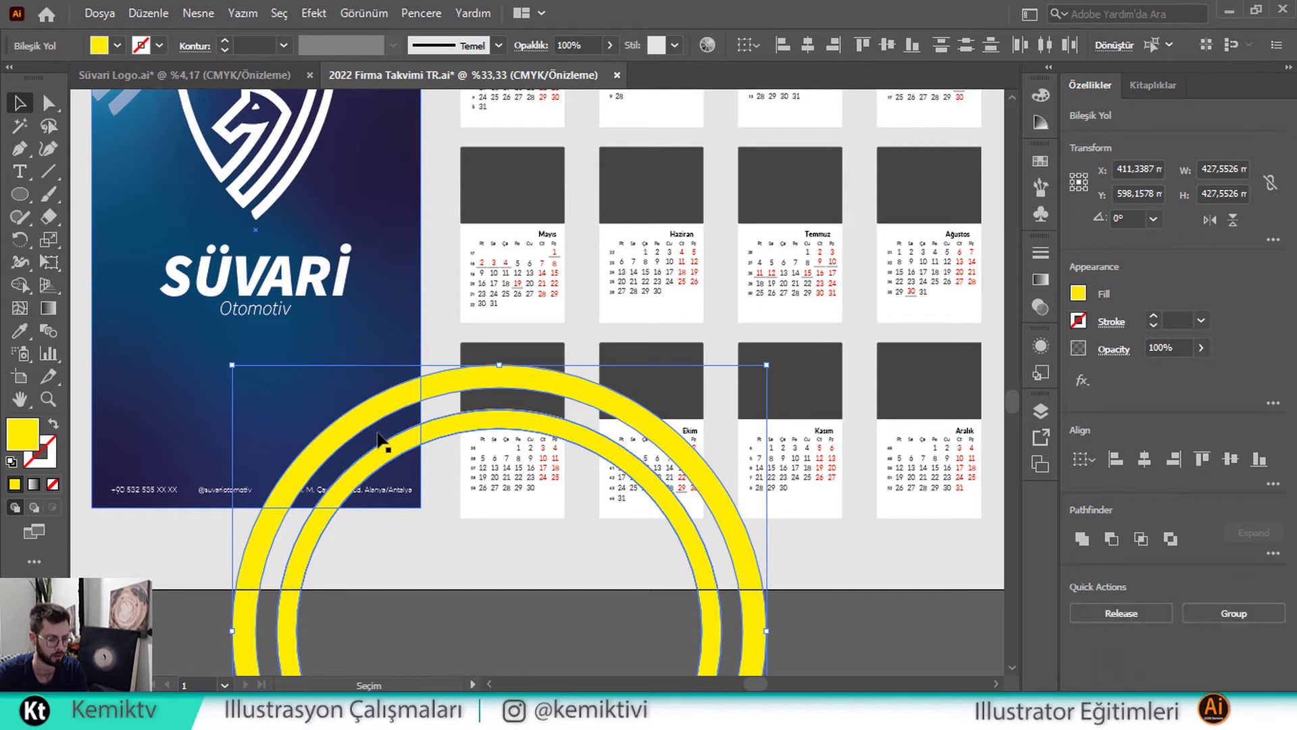
Paste the rings into the cover's clipping group, shrink them, and set them at the bottom
key(ctrl+x)
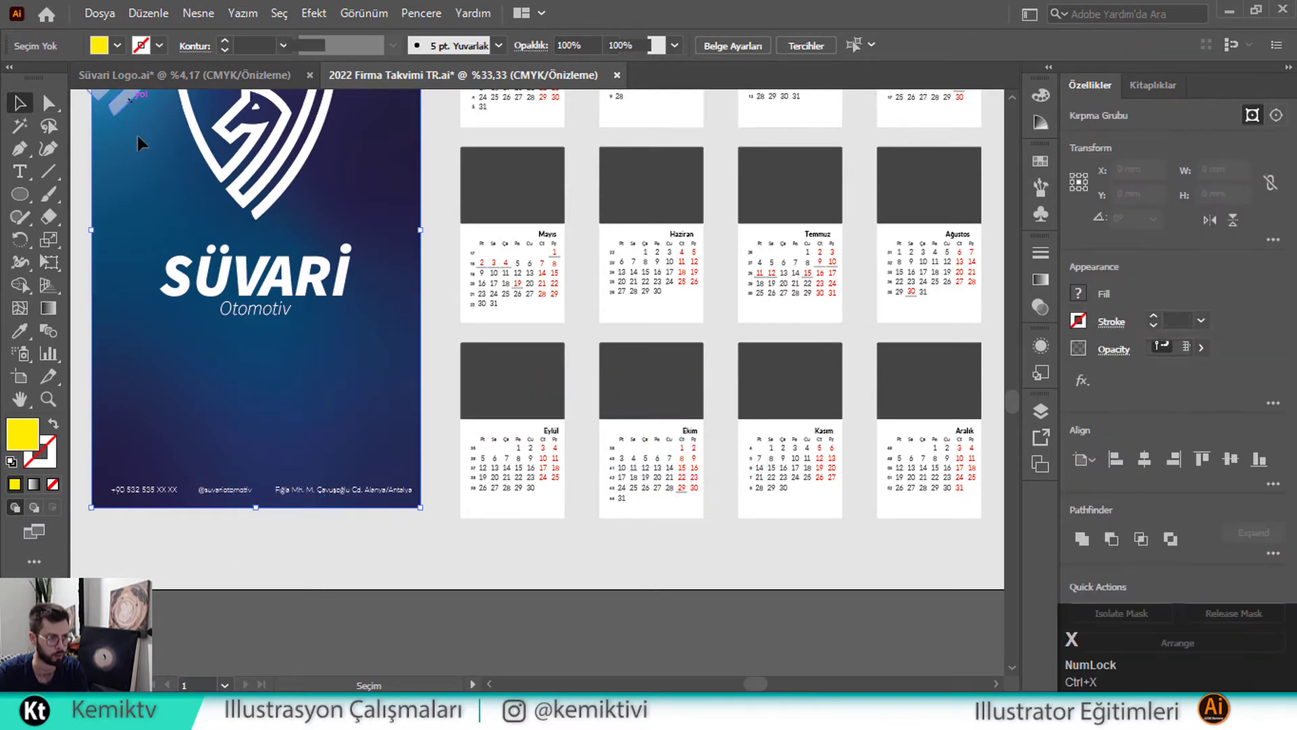
double_click(136, 133)
key(ctrl+v)
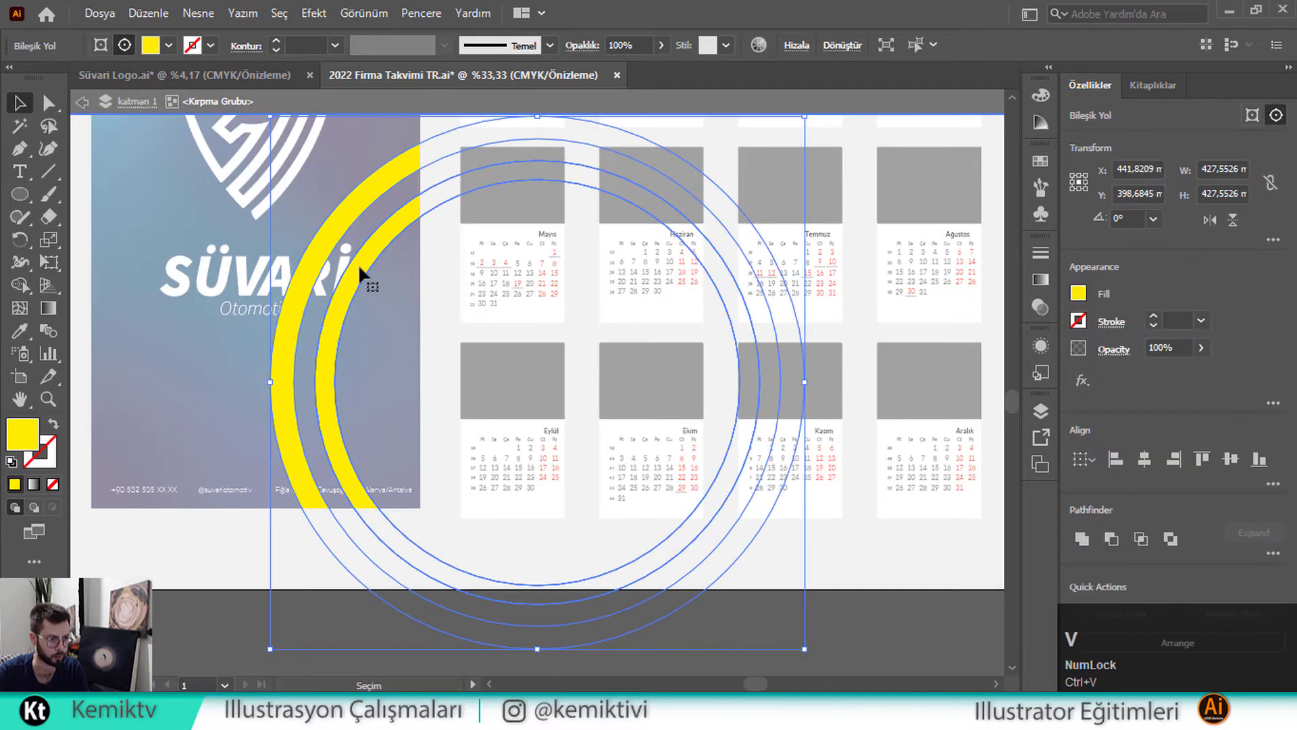
drag(358, 265, 332, 498)
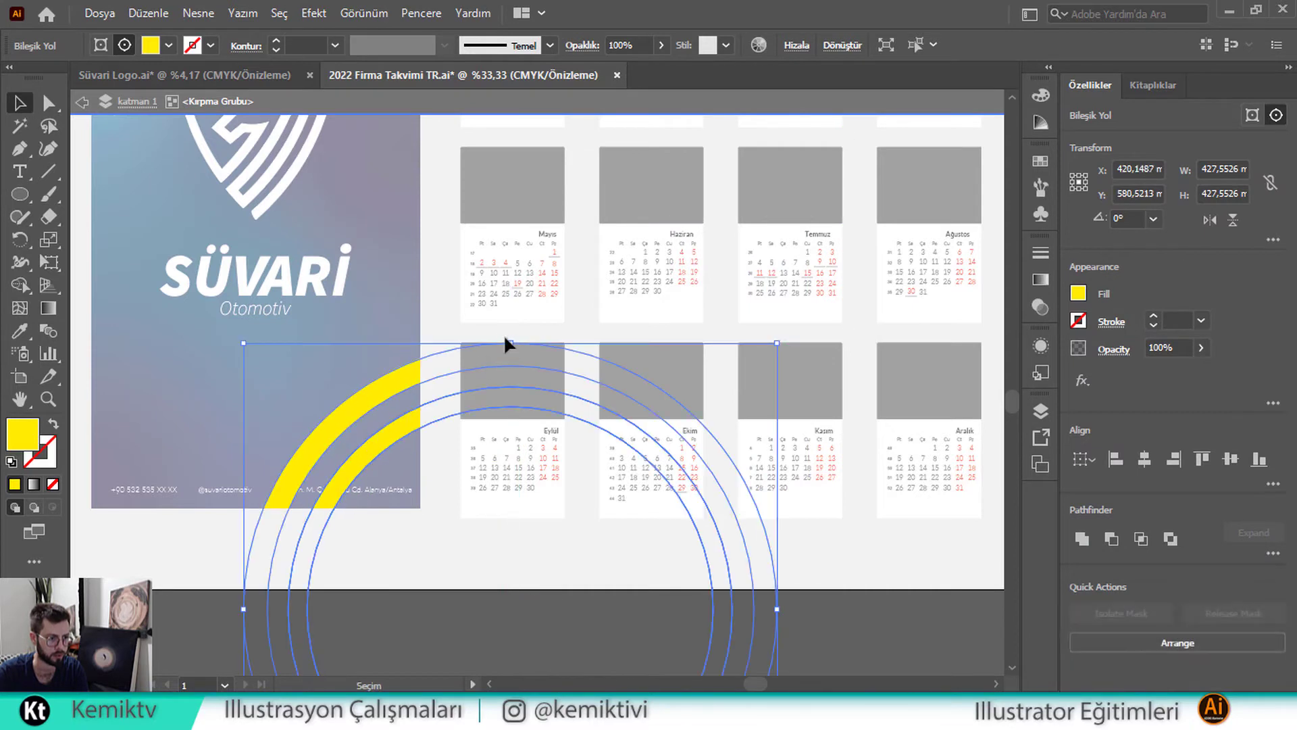
drag(504, 342, 358, 418)
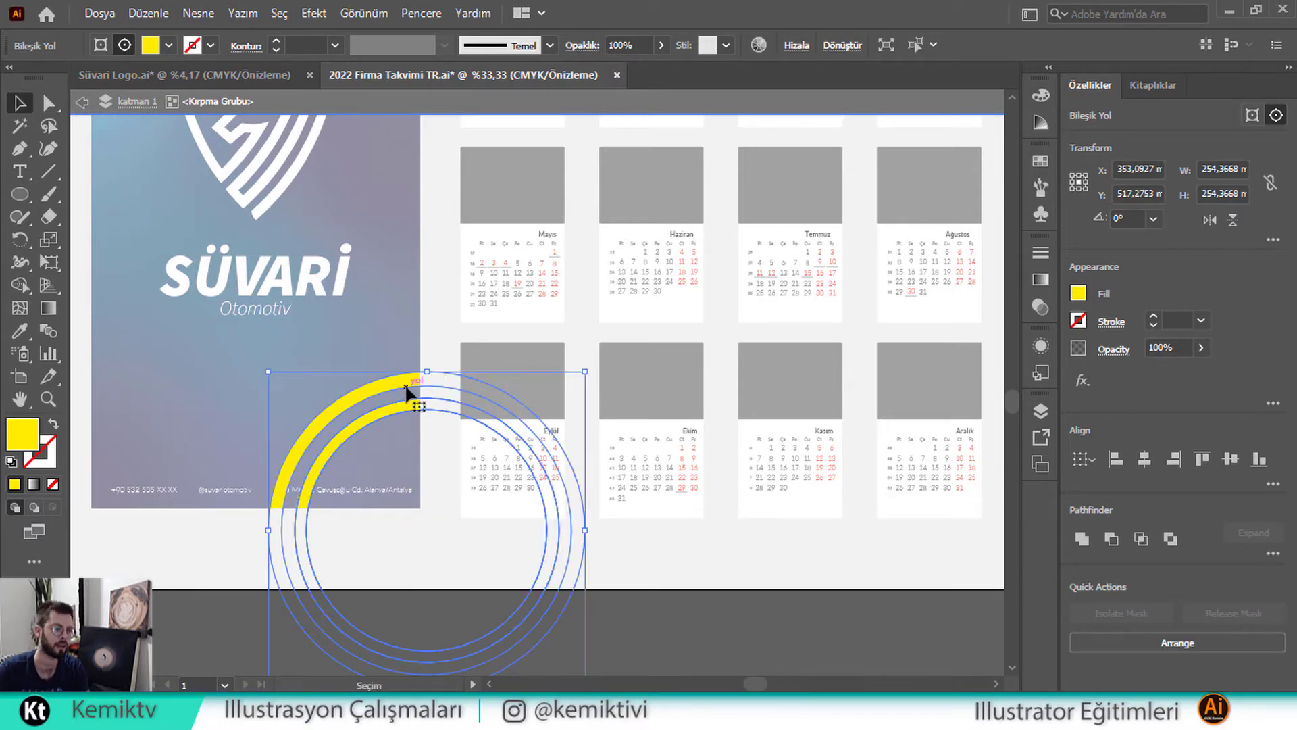
drag(411, 399, 411, 416)
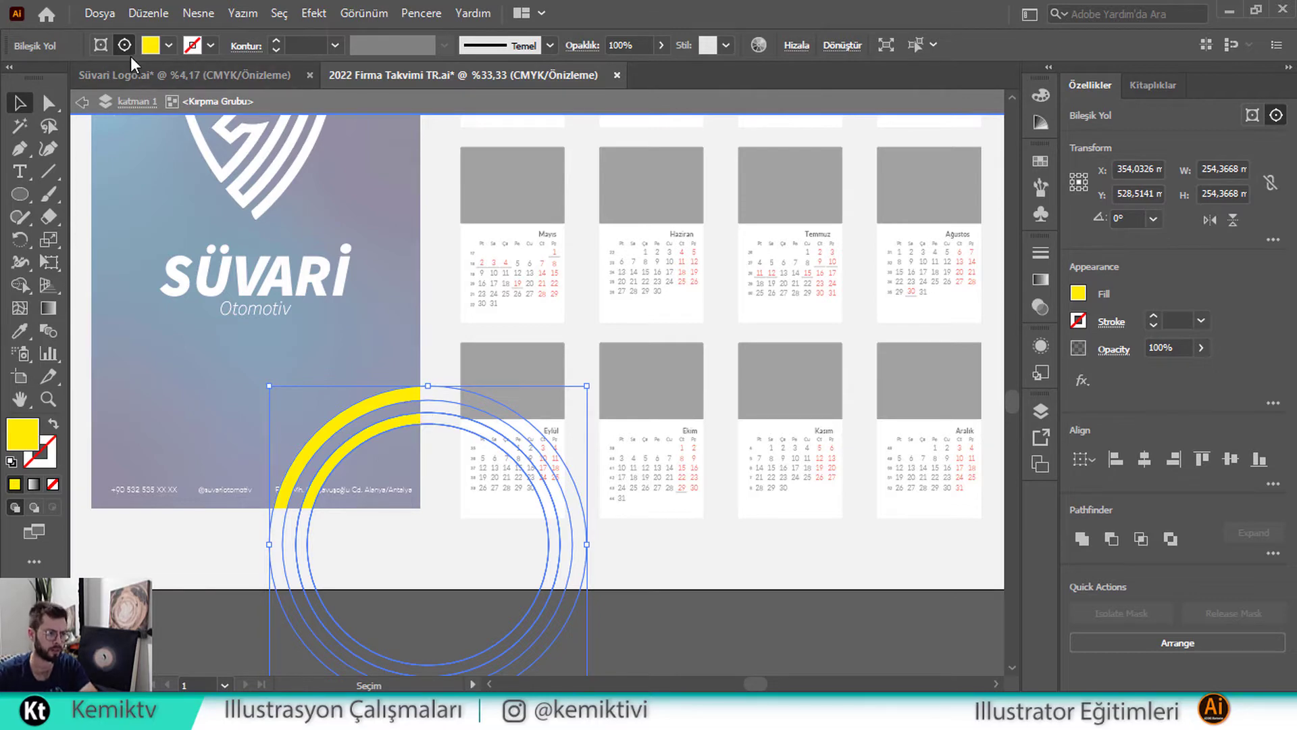
Fill the rings white, then eyedrop the top-left stripes' translucent look onto them
click(160, 46)
click(39, 79)
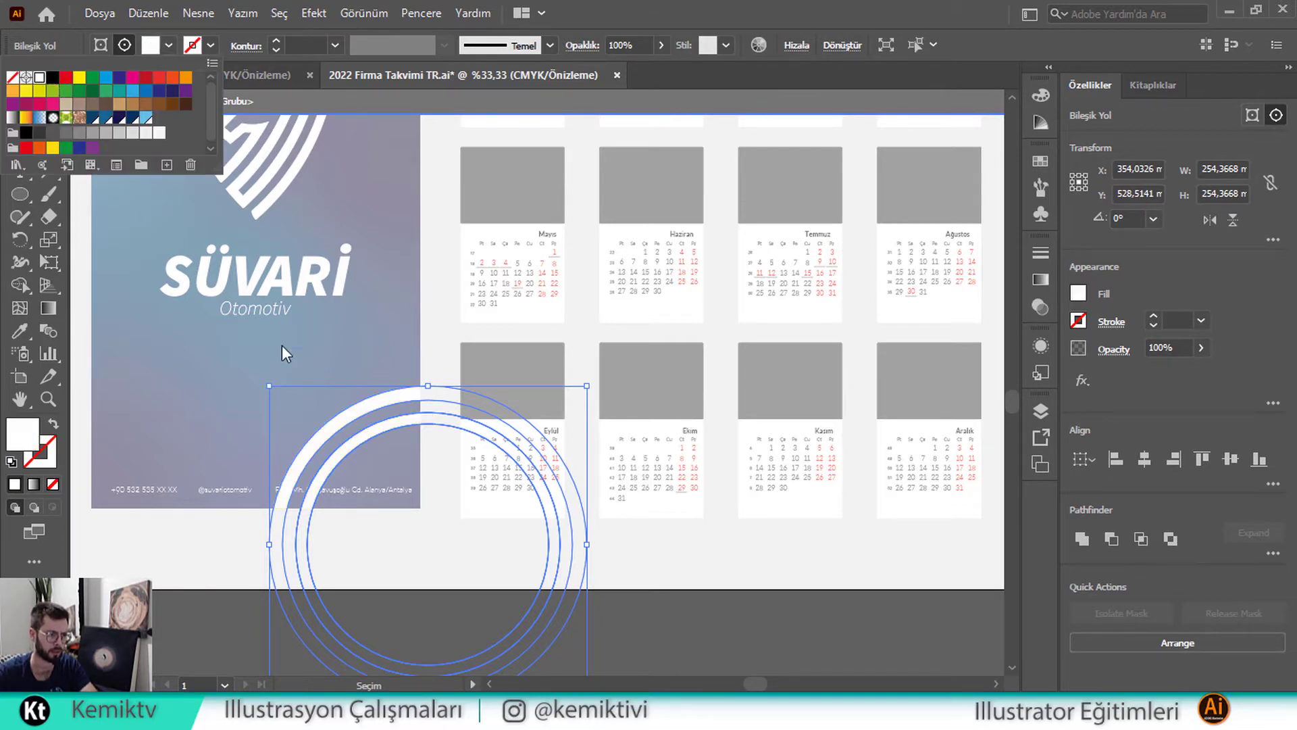
key(Escape)
scroll(297, 371, up, 2)
scroll(298, 371, up, 1)
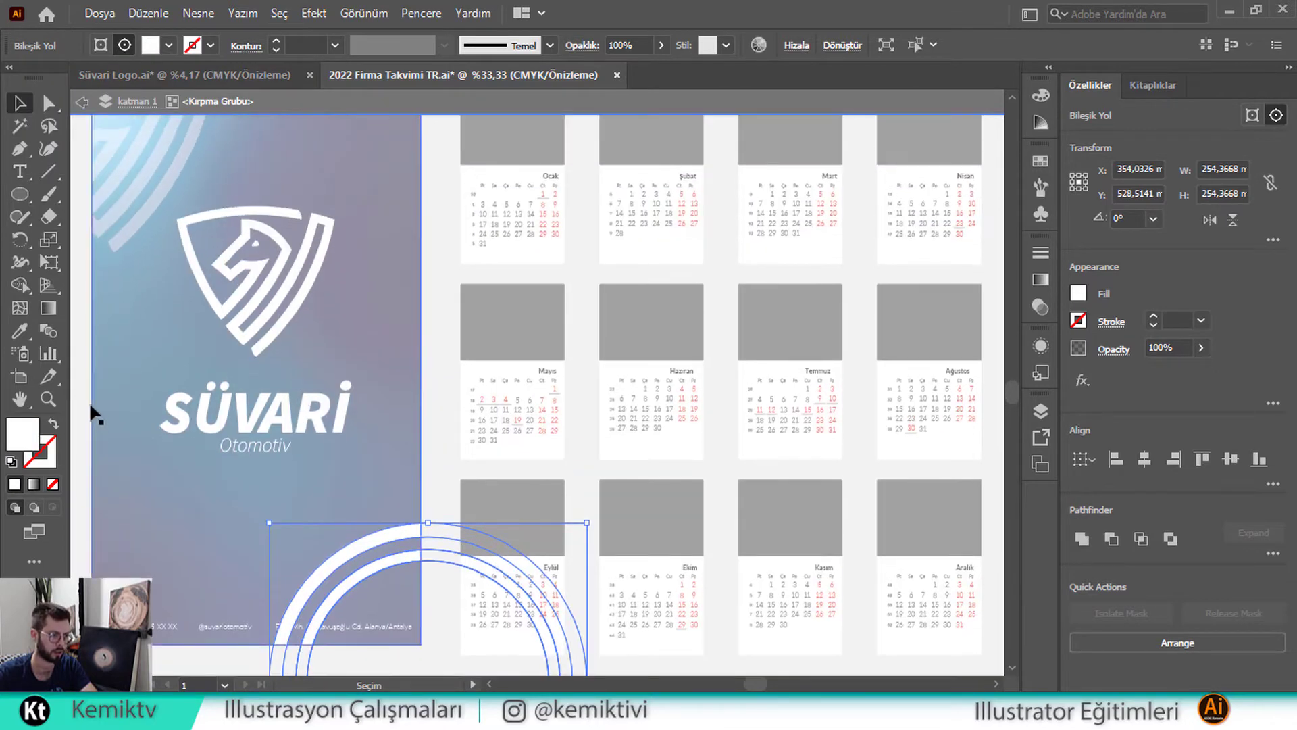
click(20, 331)
click(118, 209)
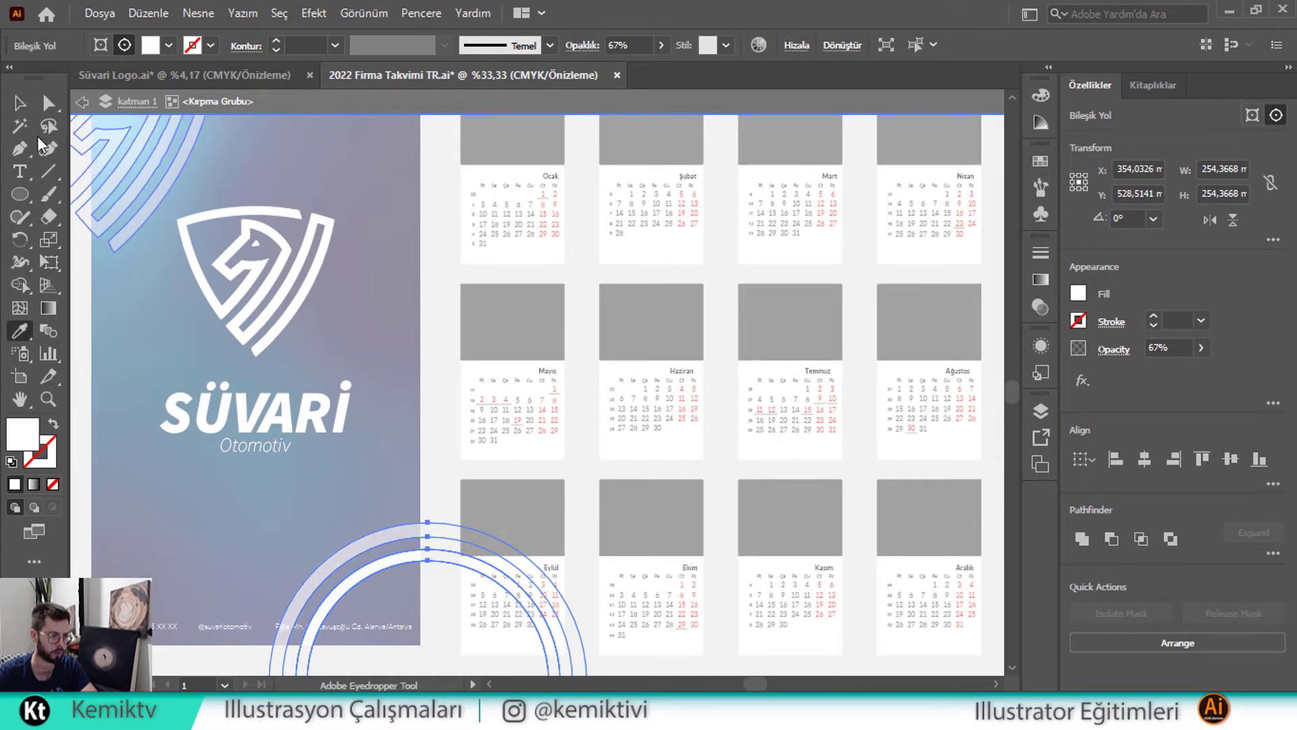
click(20, 104)
Apply the top-left stripes' look to the inner bottom arc as well
click(338, 564)
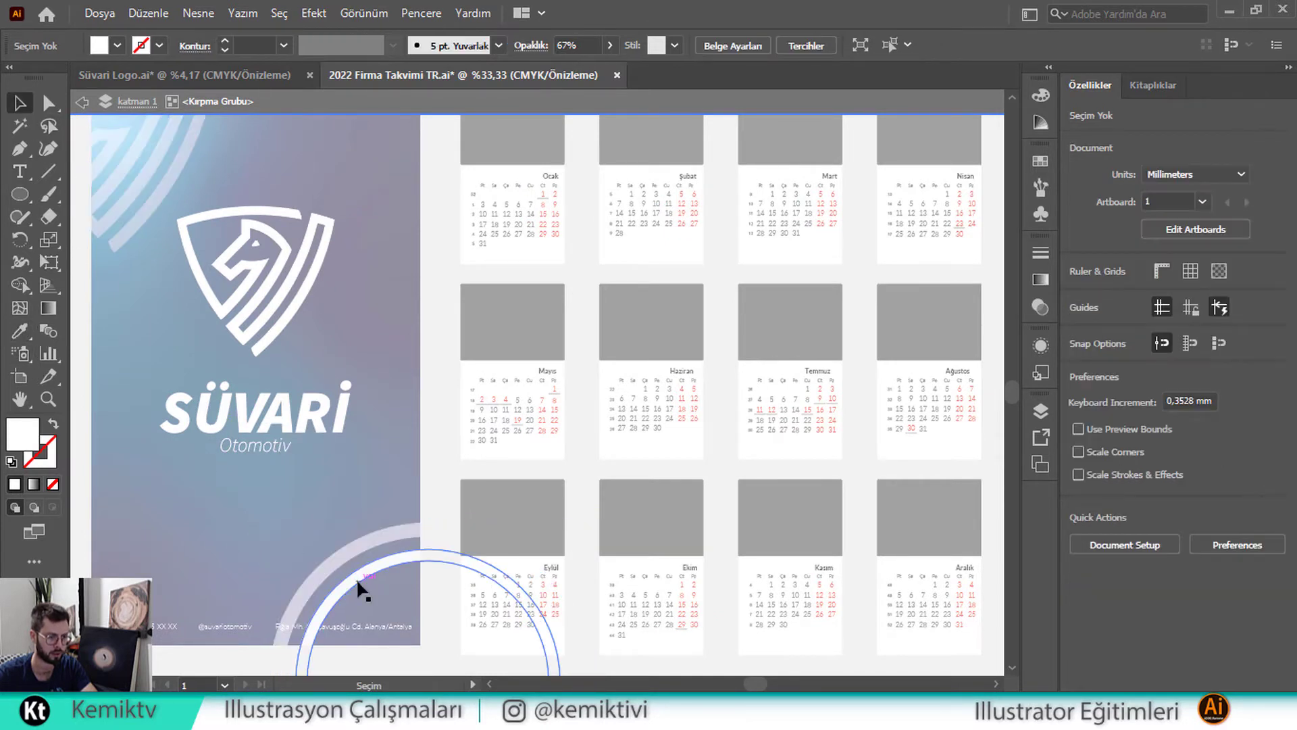
click(356, 581)
click(20, 331)
click(154, 207)
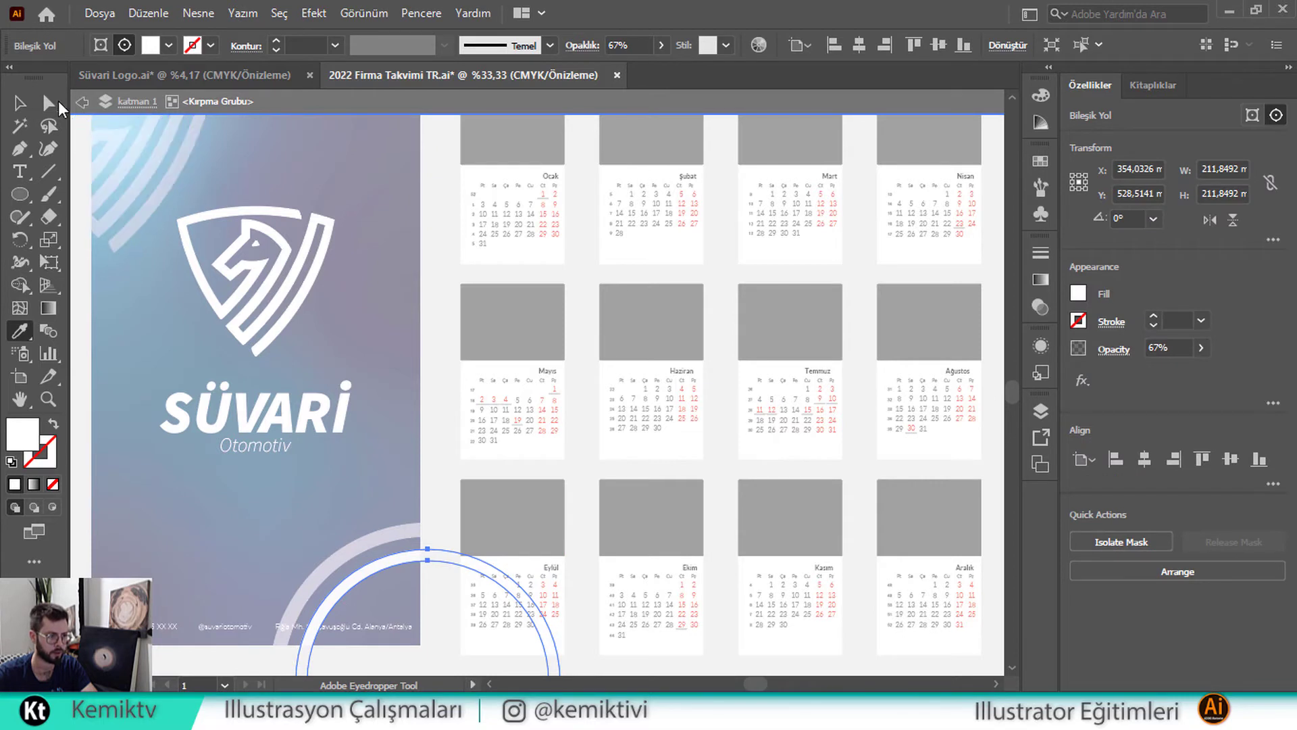
click(20, 107)
Delete the duplicate arc copies stacked under the inner ring
click(270, 529)
click(357, 579)
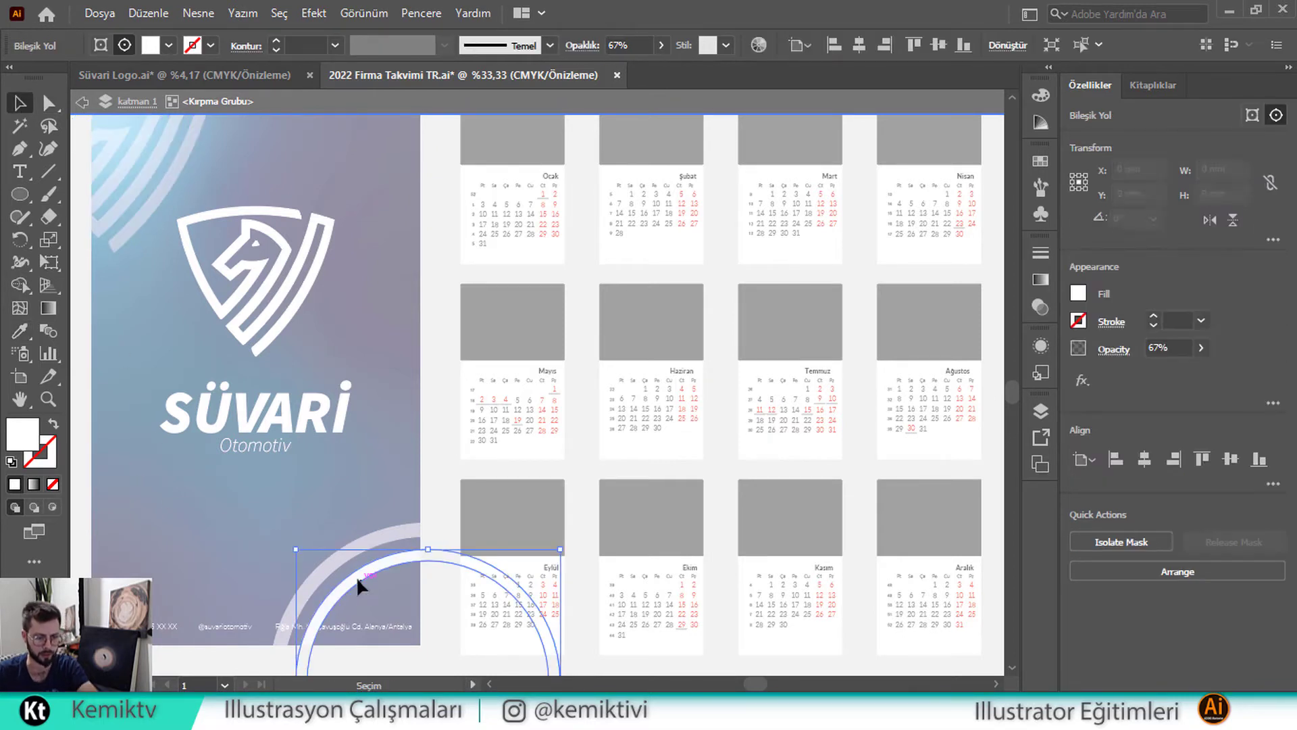
key(Delete)
click(356, 578)
key(Delete)
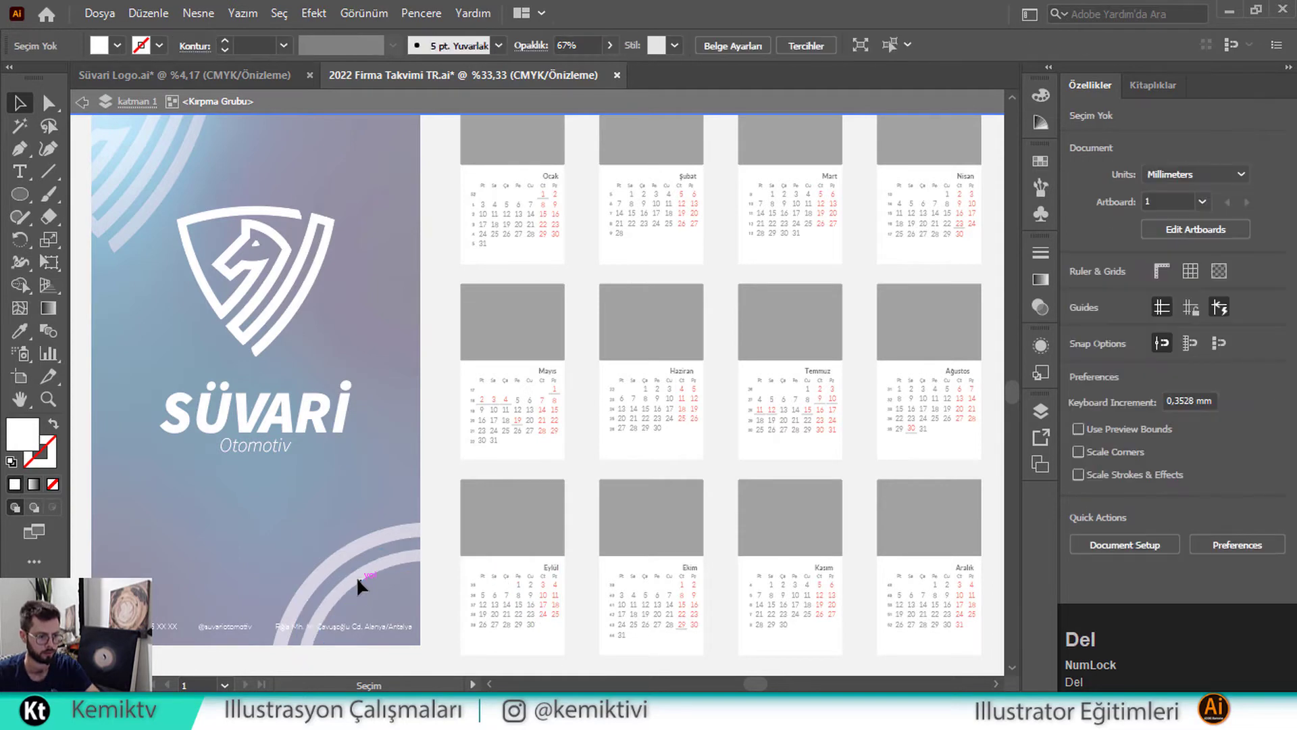
click(356, 578)
key(ctrl+z)
key(ctrl+z)
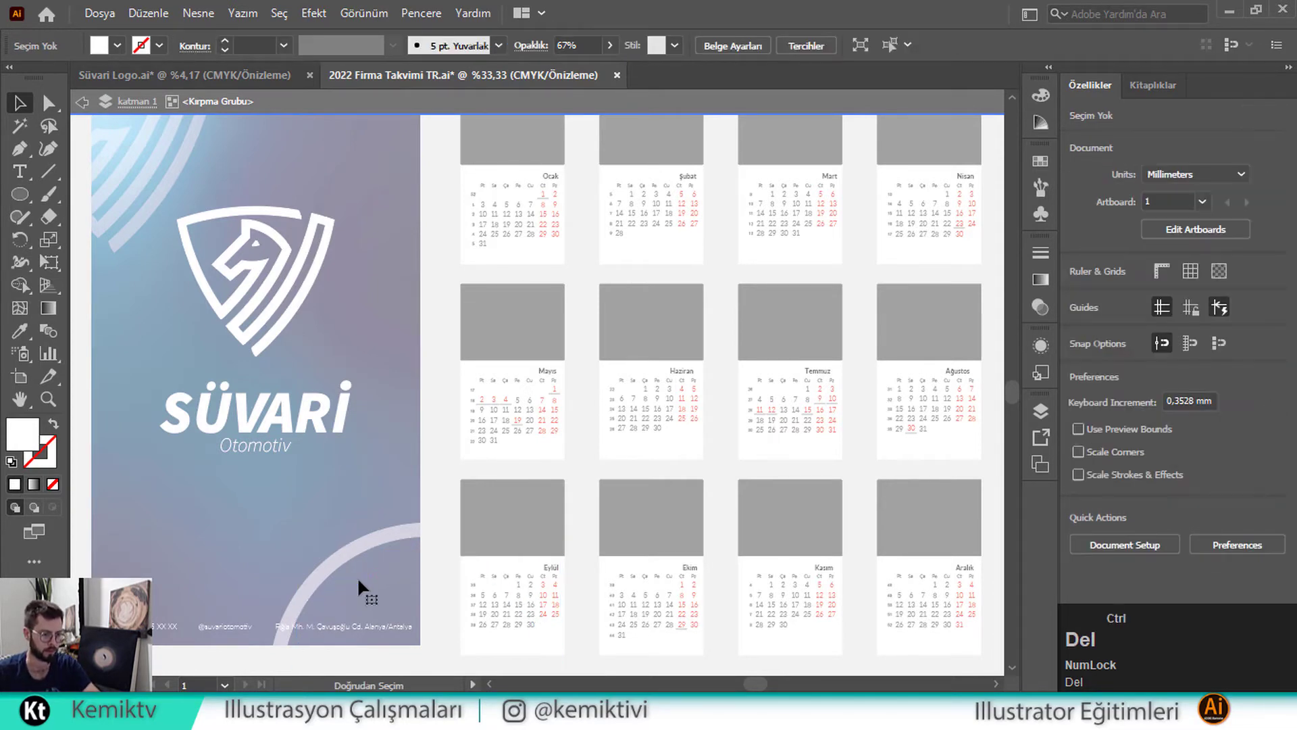
Exit the clipping group and move the address line up on the cover
double_click(307, 522)
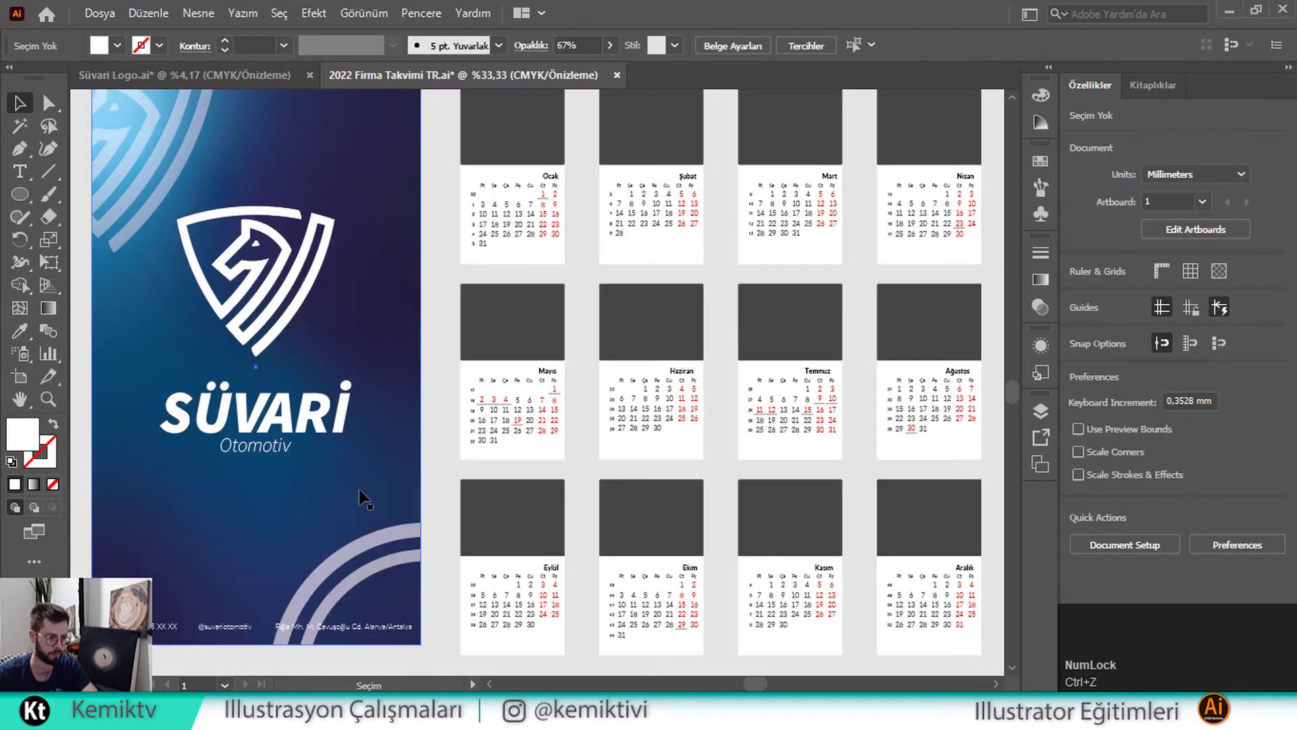
scroll(359, 492, down, 3)
scroll(253, 560, up, 2)
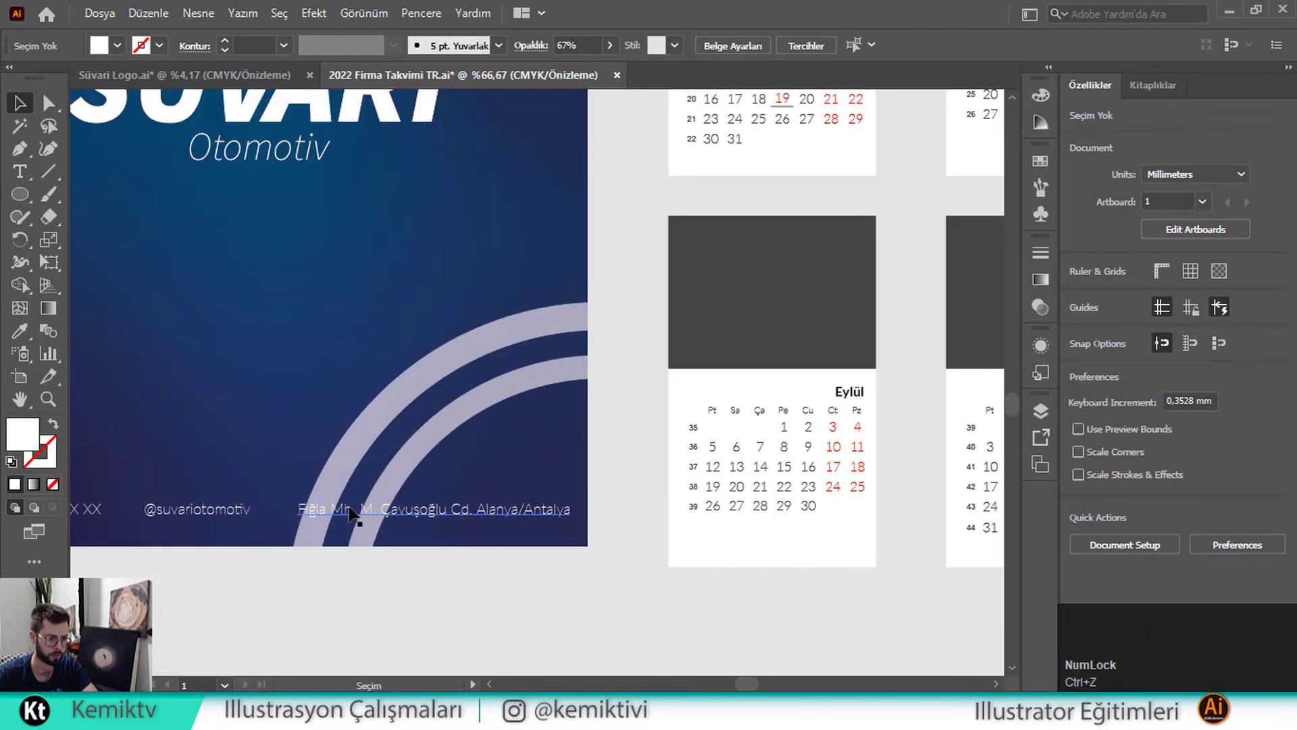
scroll(414, 507, up, 2)
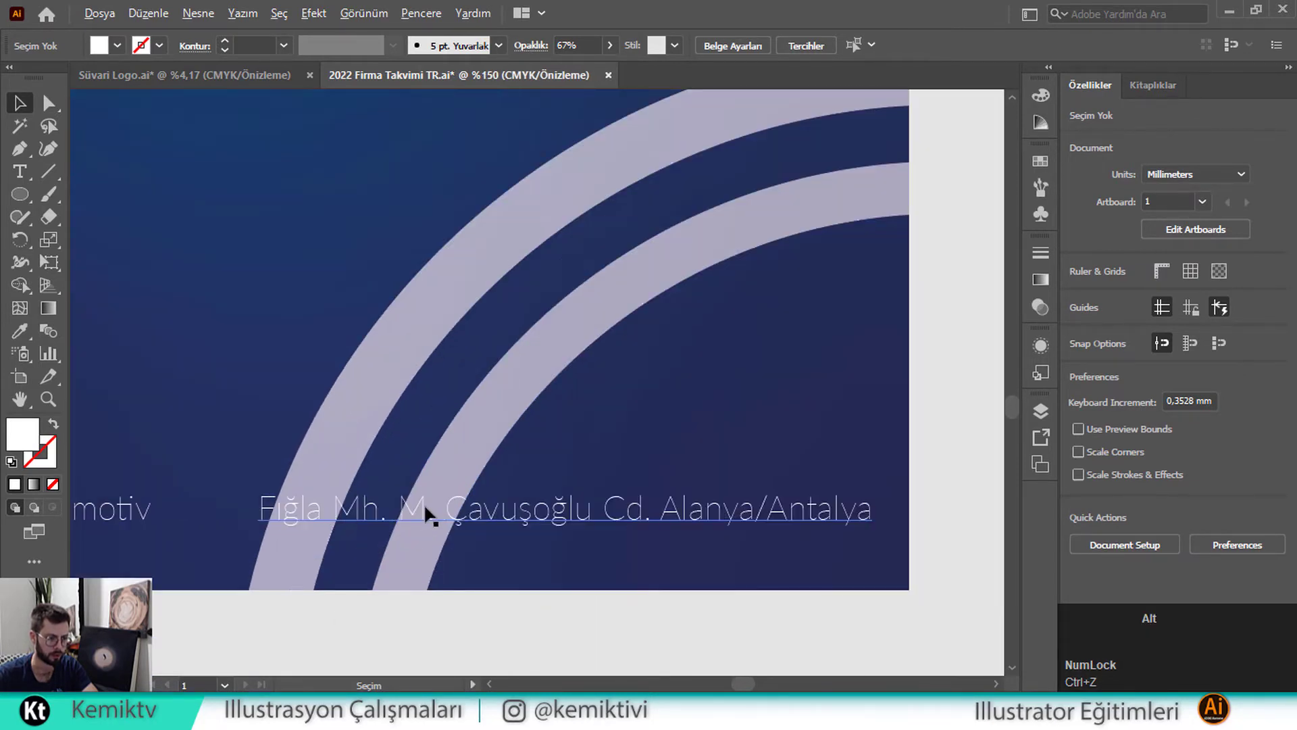
scroll(426, 515, down, 1)
scroll(423, 503, down, 3)
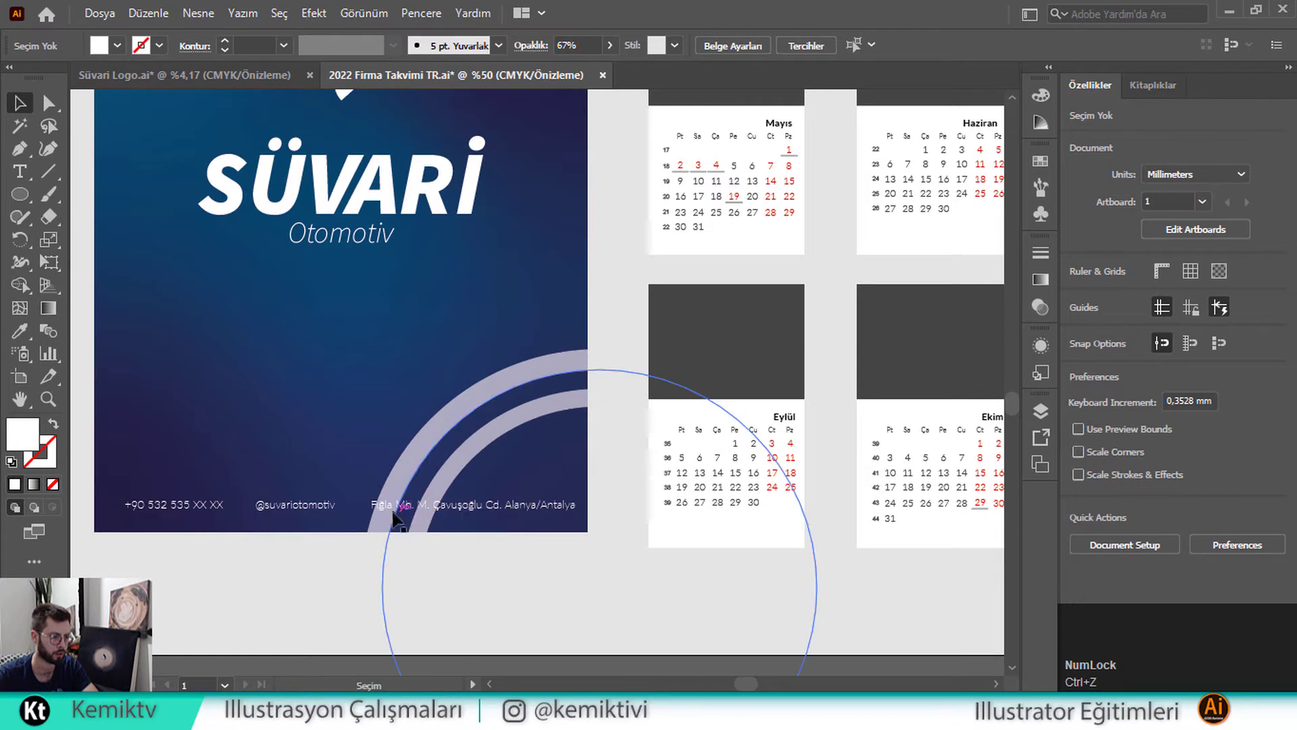
drag(414, 512, 168, 481)
click(326, 507)
scroll(338, 508, up, 2)
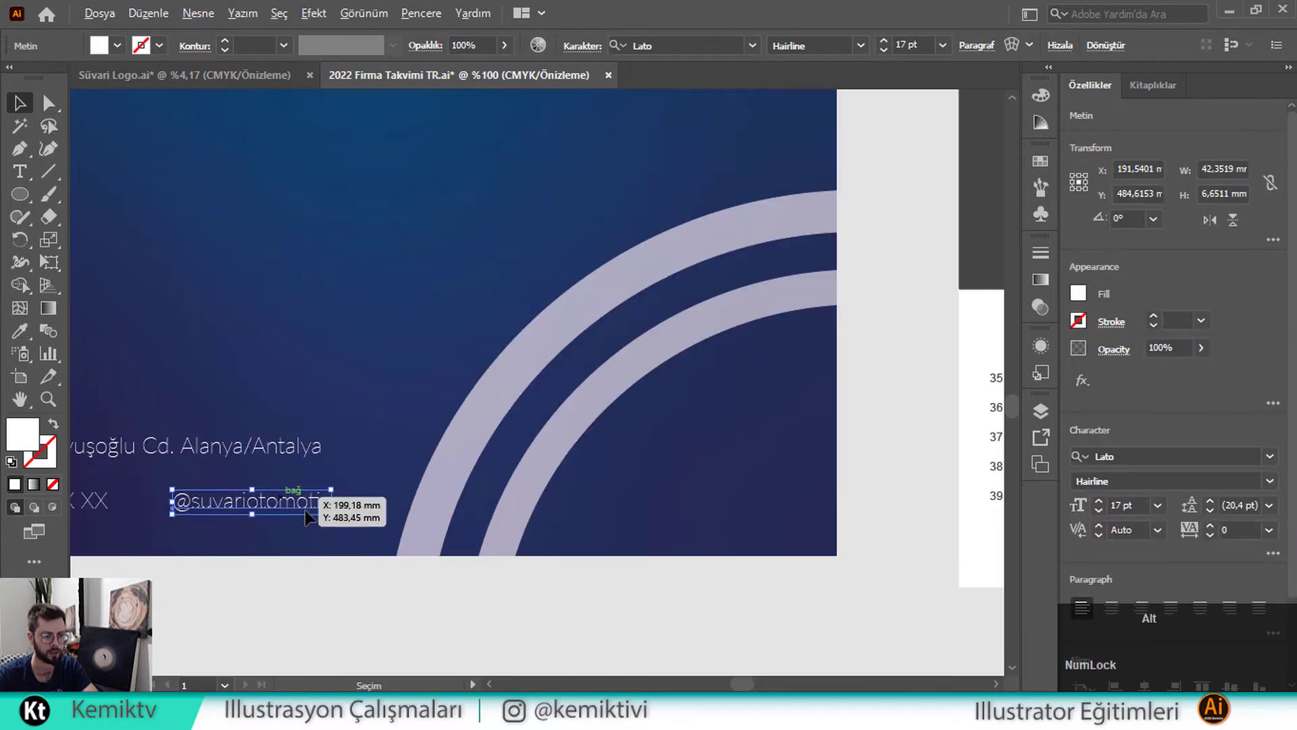
Duplicate the social handle text to the right and retype it as the sahibinden.com shop address
drag(306, 509, 683, 508)
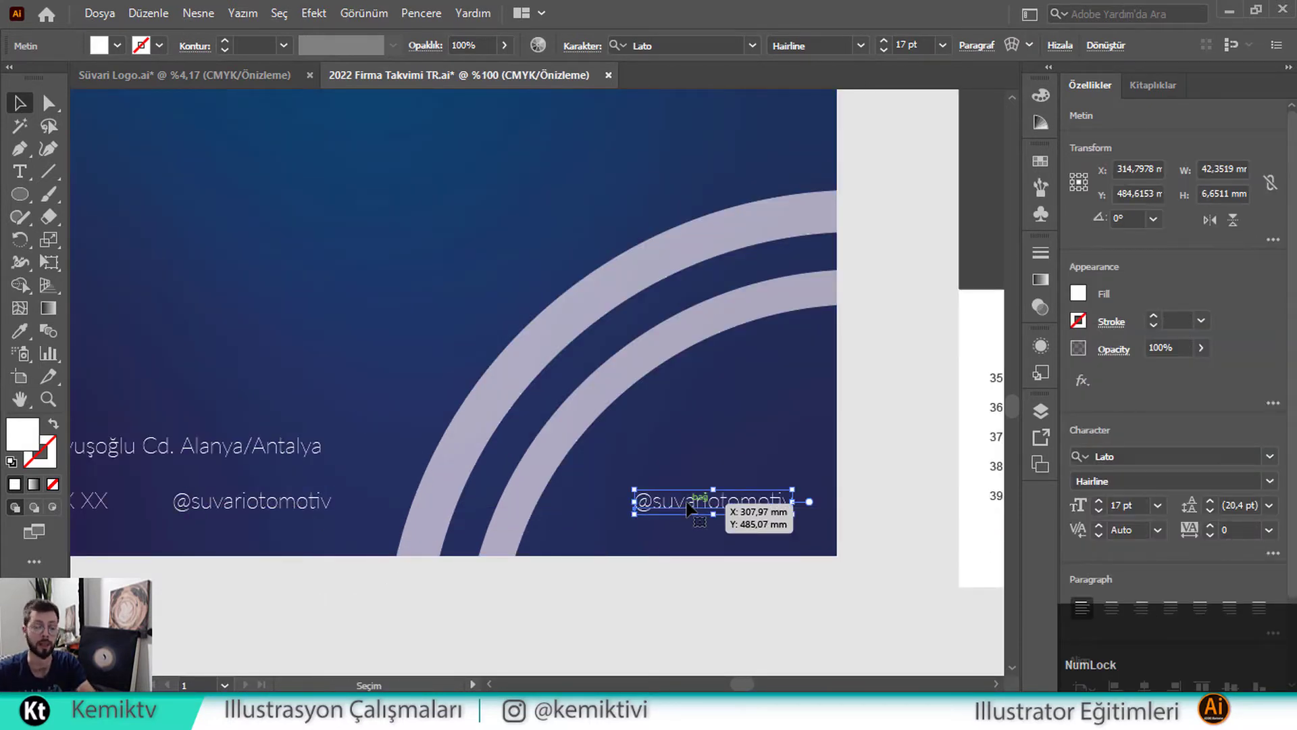
double_click(682, 508)
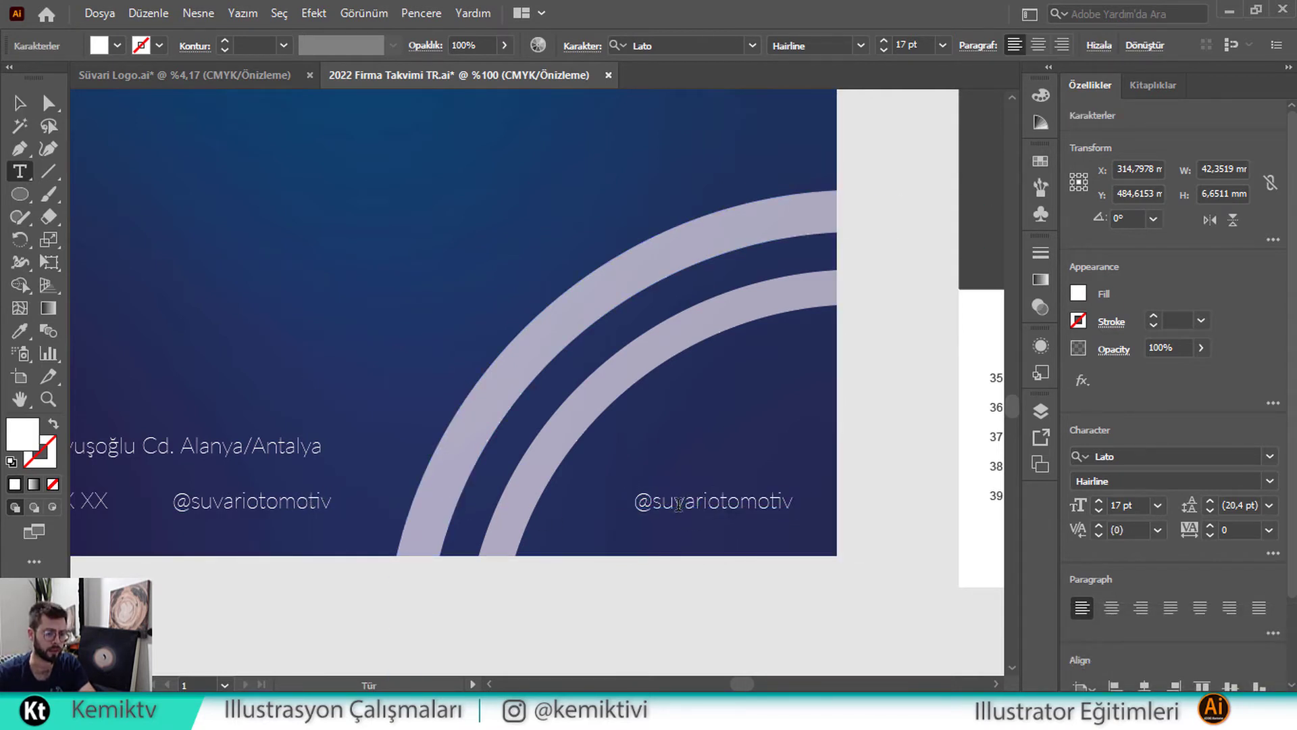
key(ctrl+a)
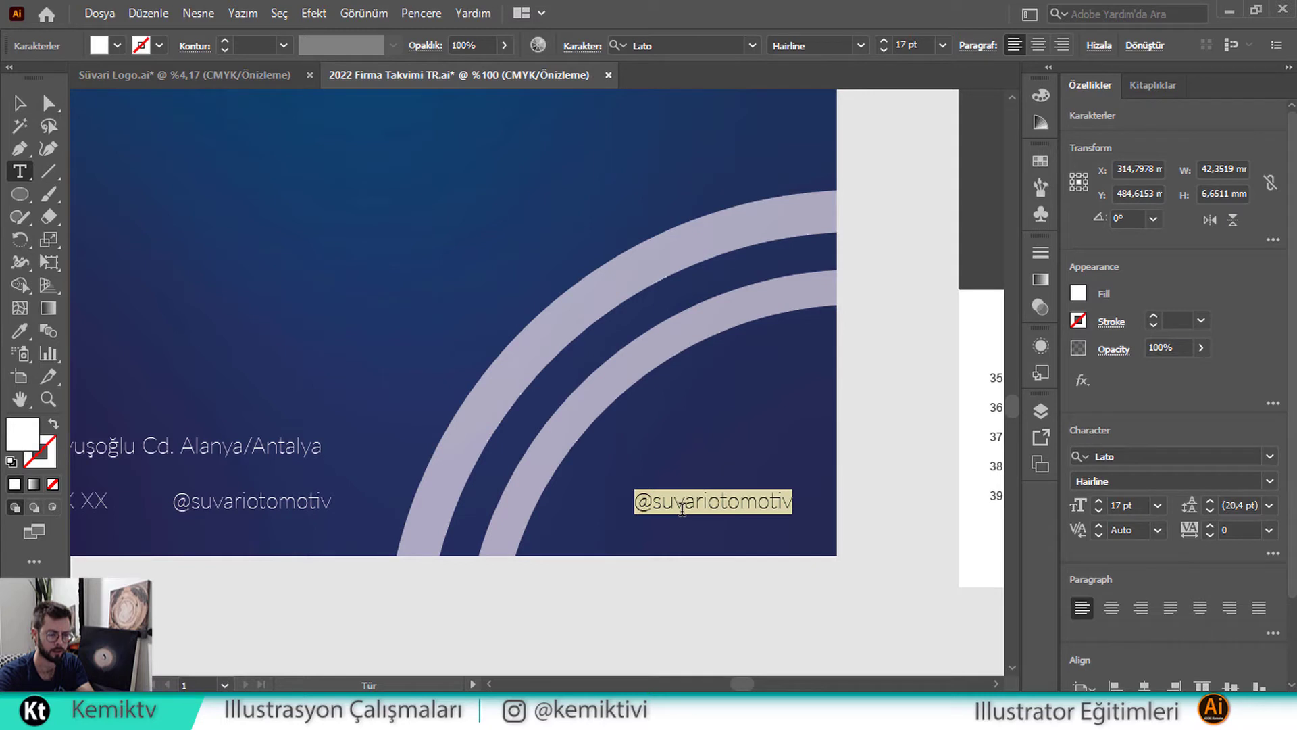
text(suvar)
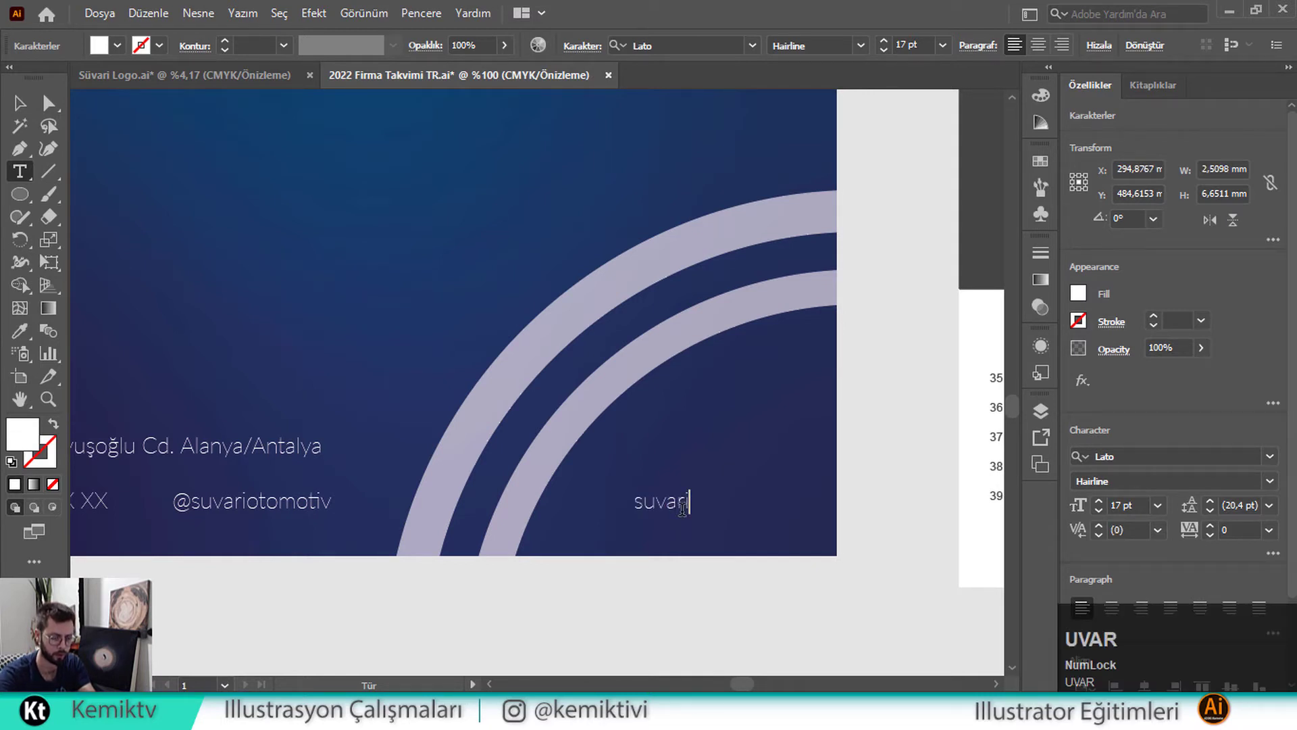
text(iotomotiv)
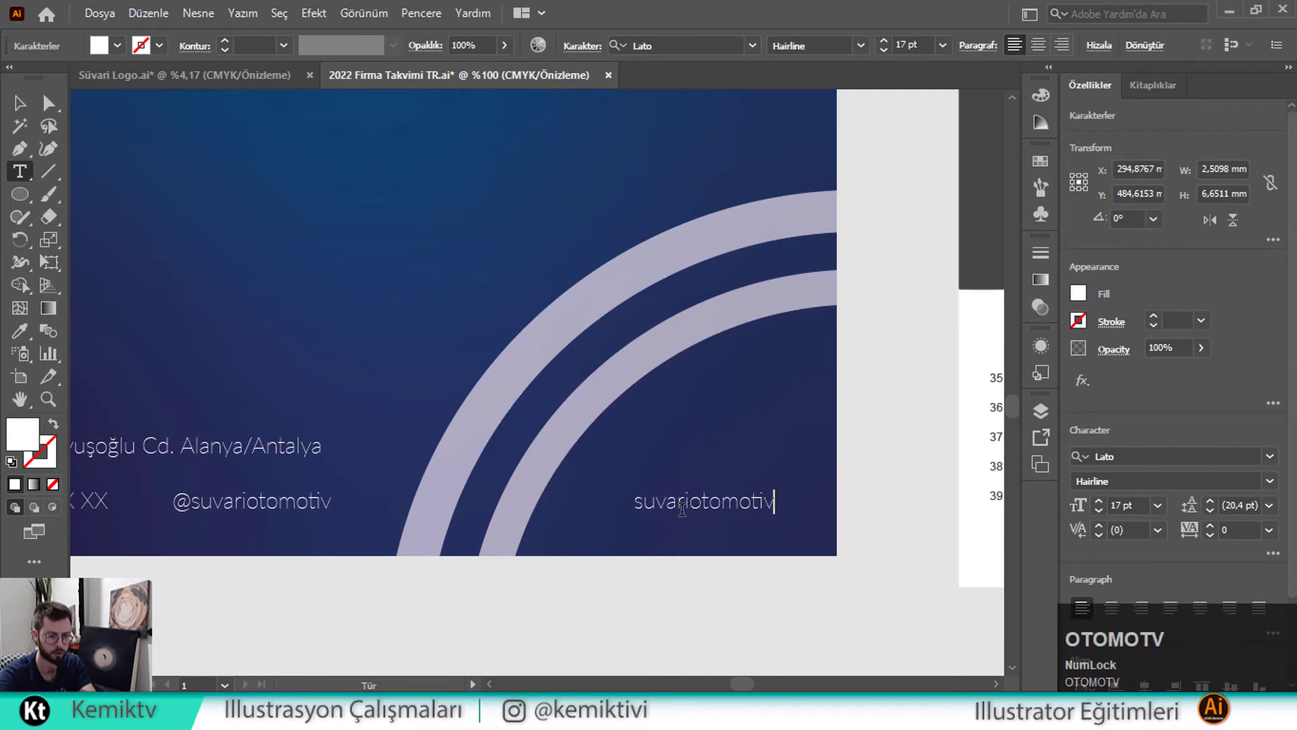
text(07.sahibinden)
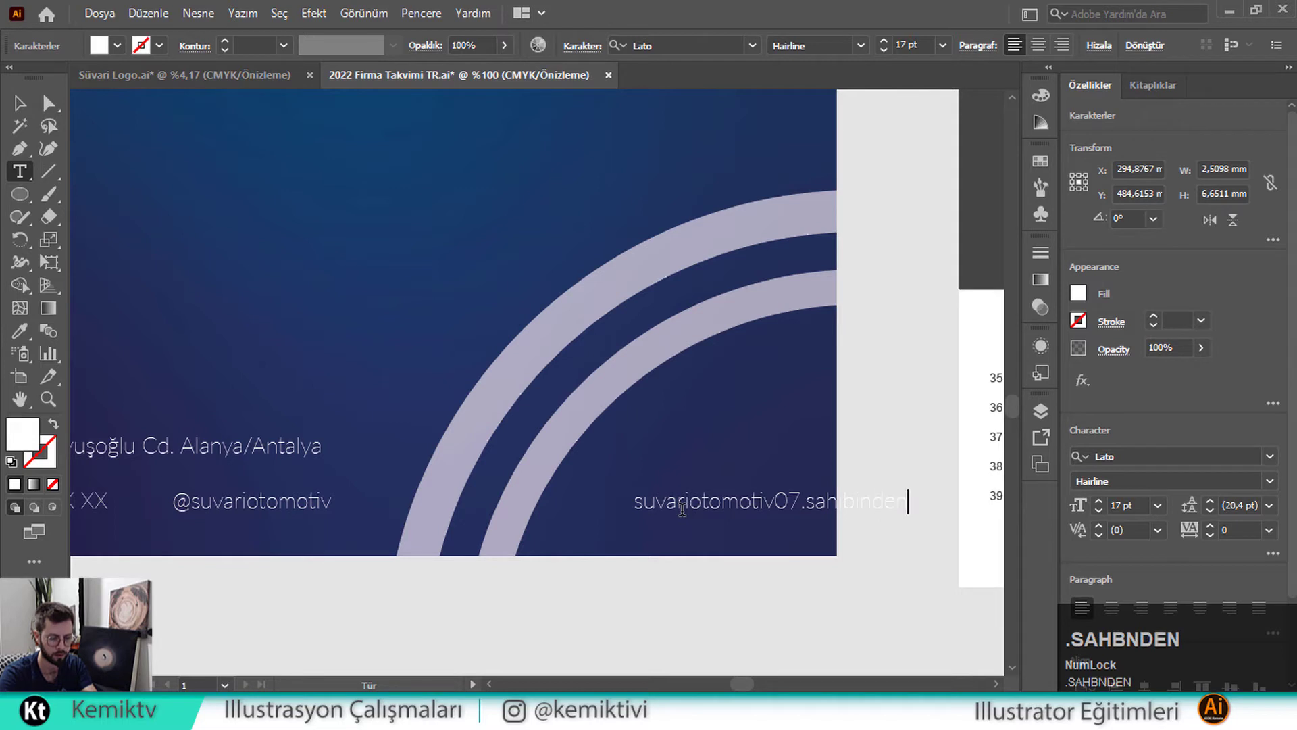
text(om)
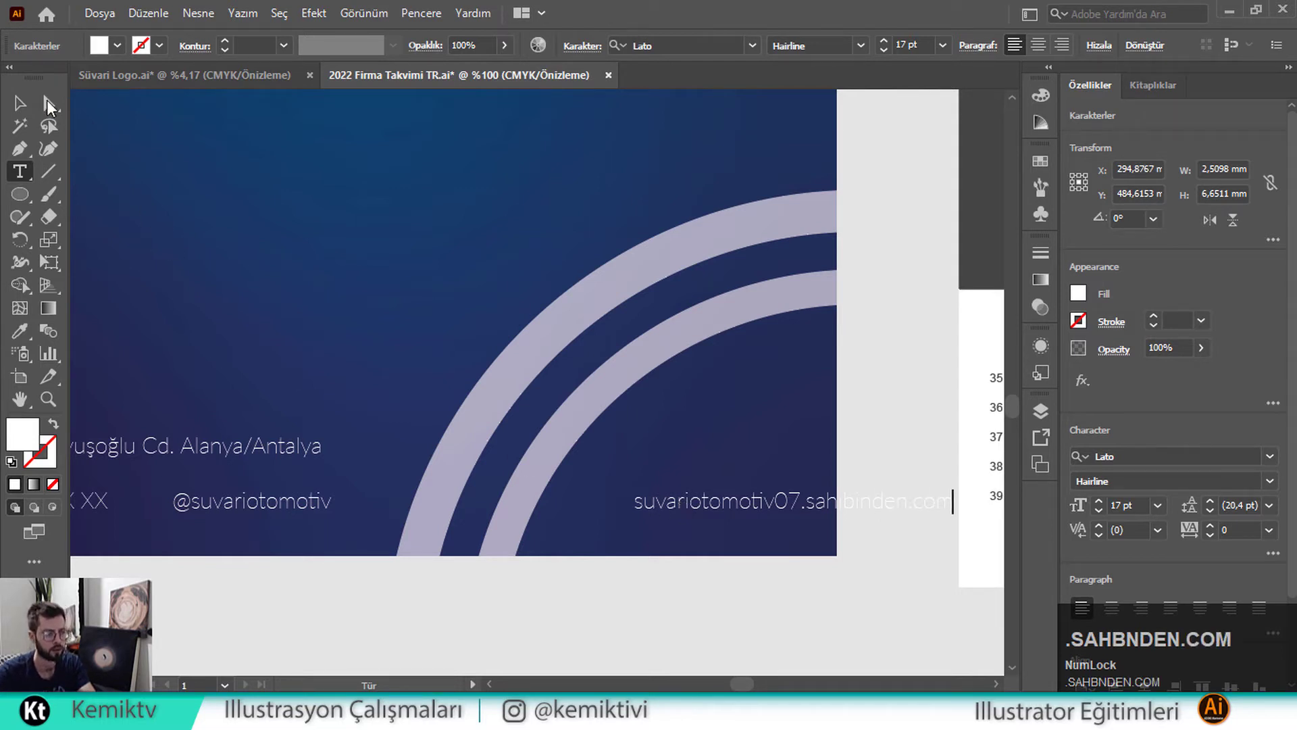
key(Escape)
Shift the web address left and move the clipped rings up and left on the cover
drag(660, 503, 520, 510)
click(564, 447)
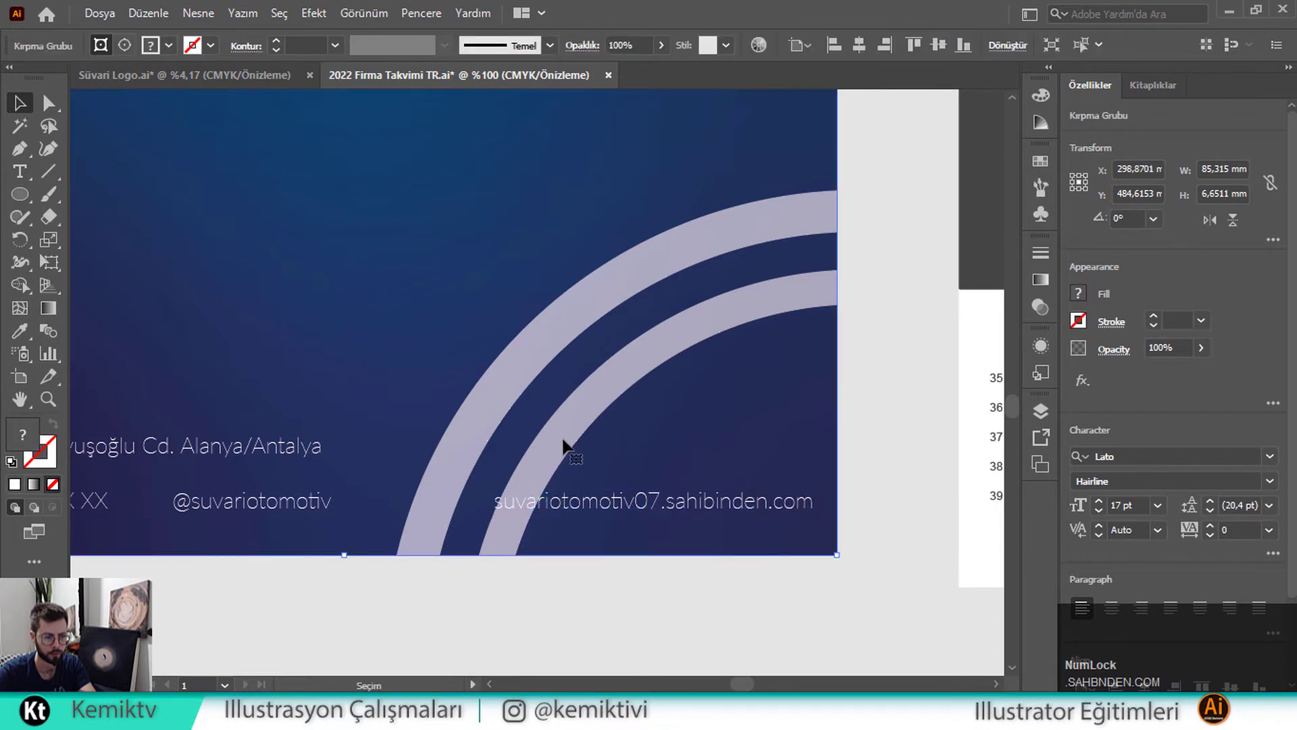
double_click(563, 439)
click(533, 400)
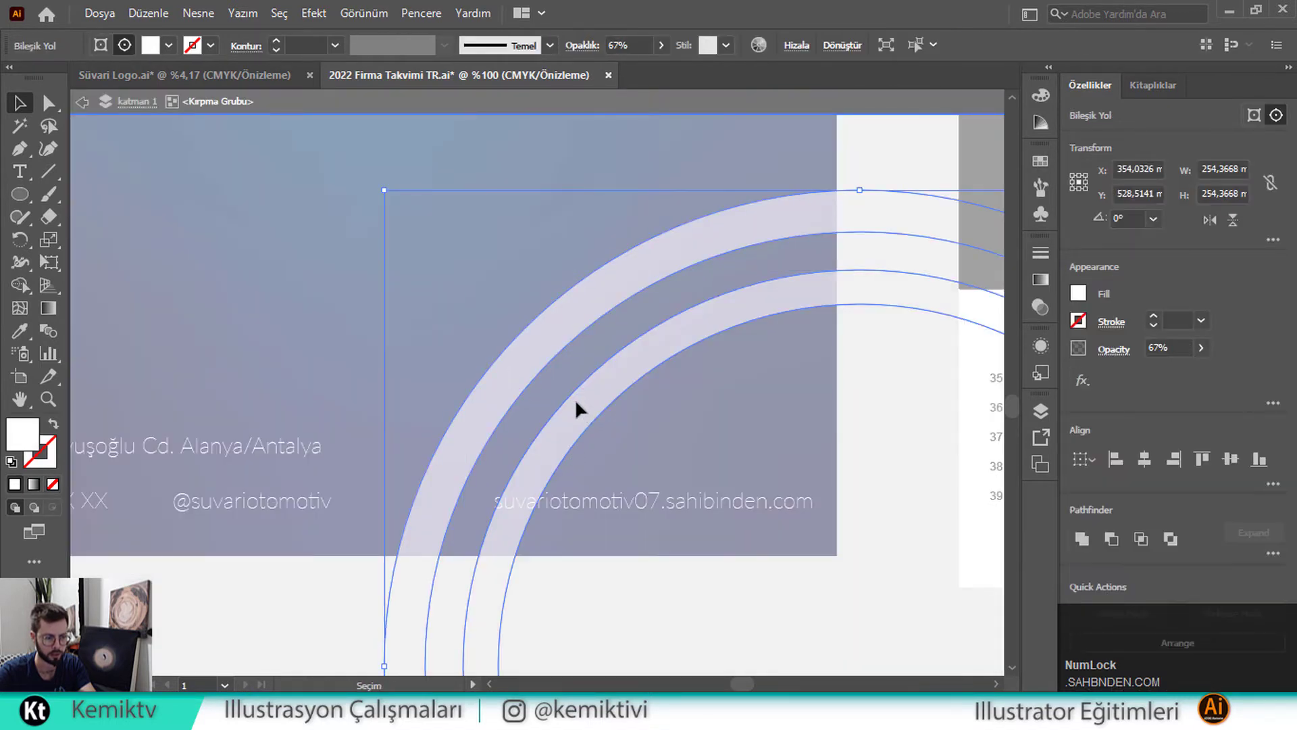
drag(575, 403, 529, 358)
double_click(897, 391)
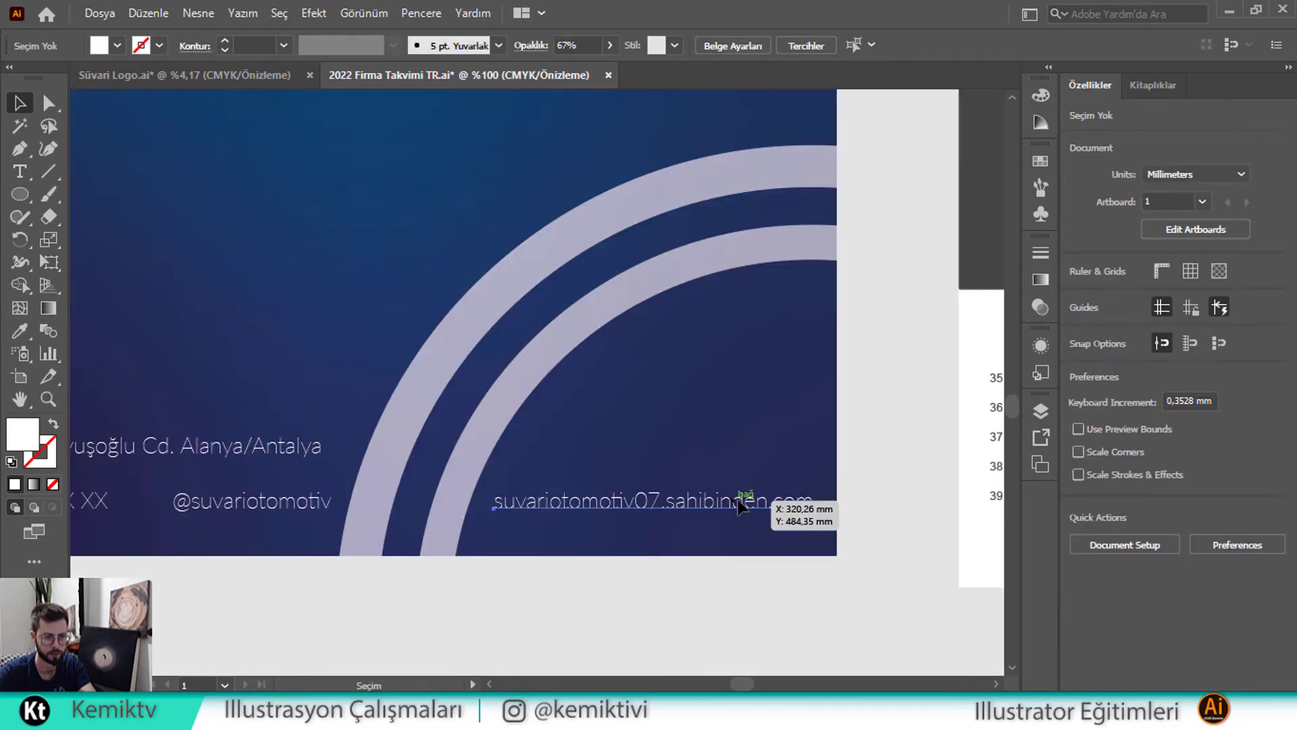
mouse_move(739, 506)
mouse_down()
mouse_move(742, 476)
mouse_move(742, 490)
mouse_up()
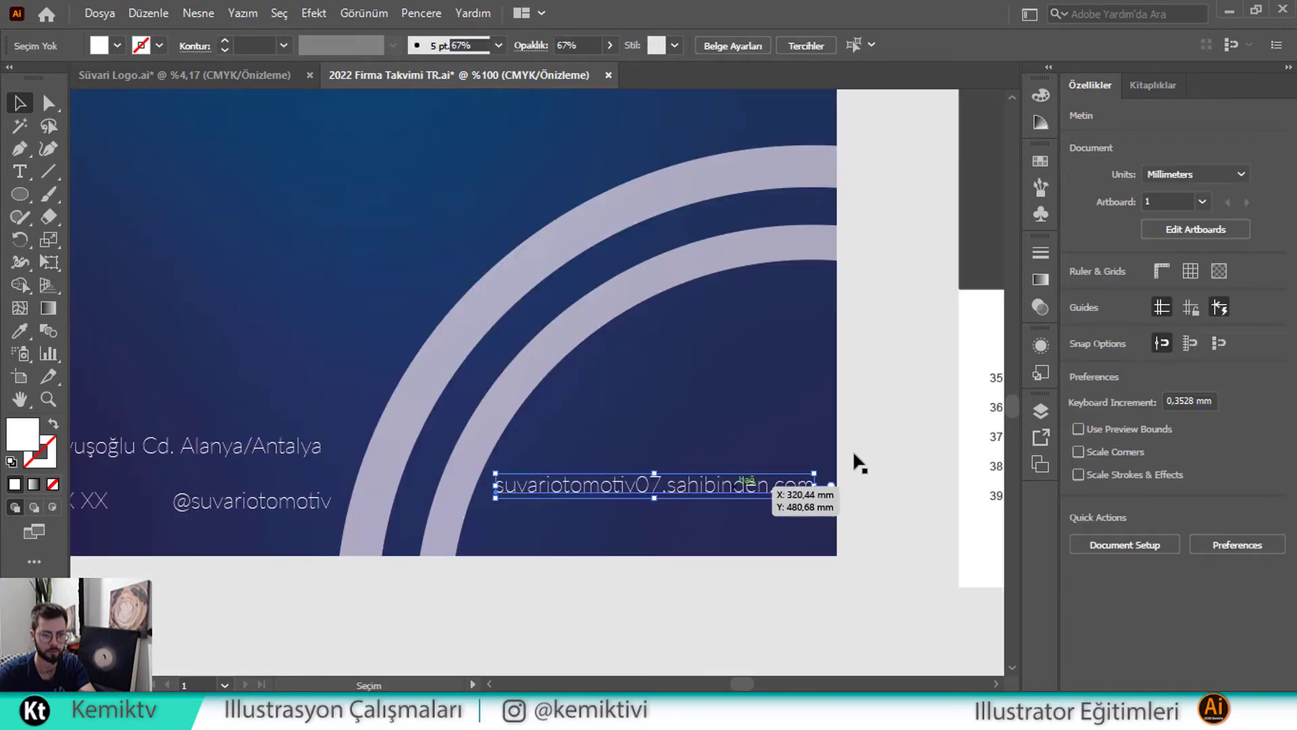
Line up phone, handle and website in one row with the address line above them
scroll(872, 415, down, 2)
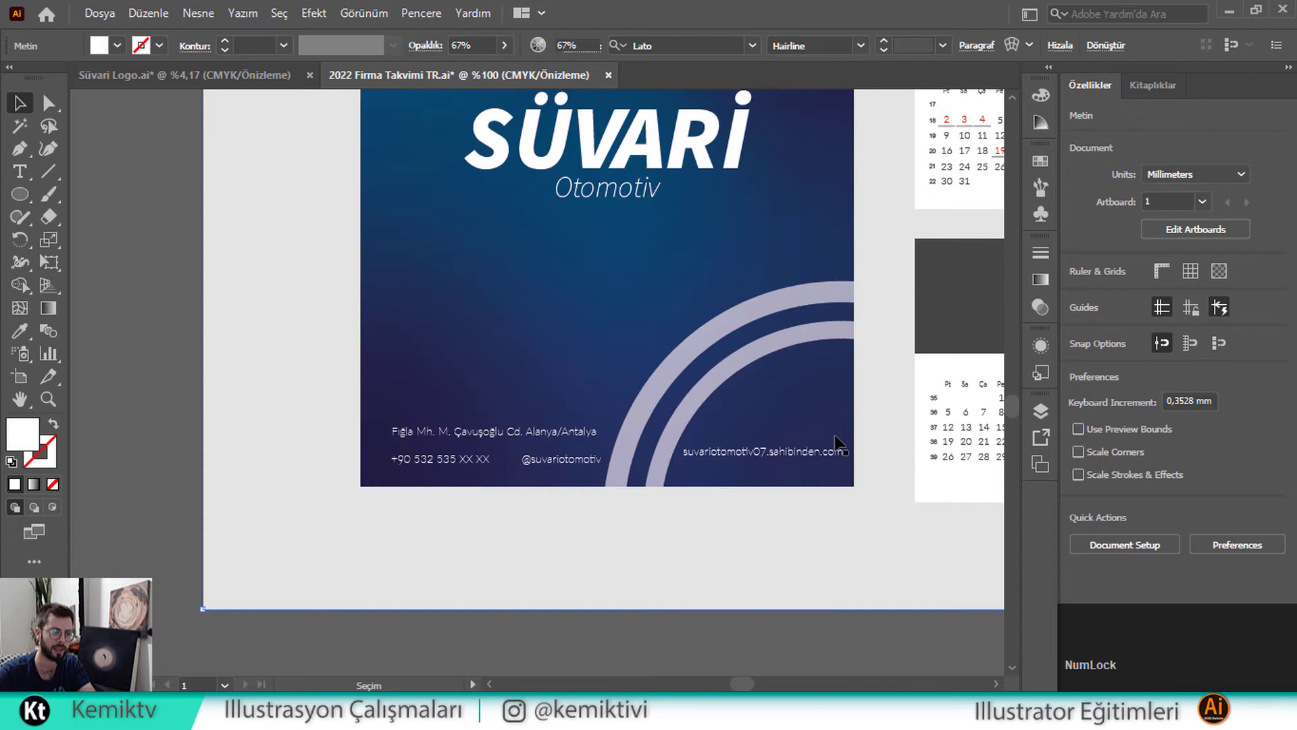
click(594, 461)
shift+click(473, 462)
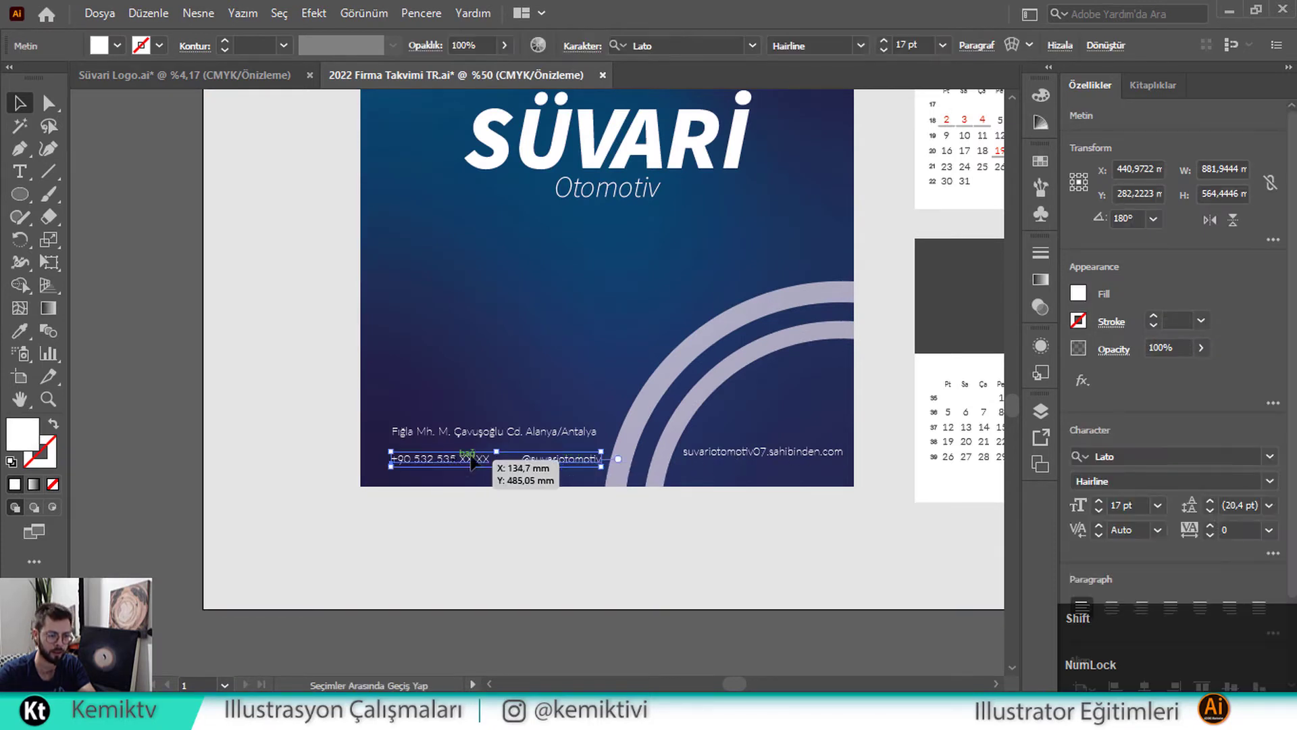
drag(489, 434, 491, 393)
click(479, 460)
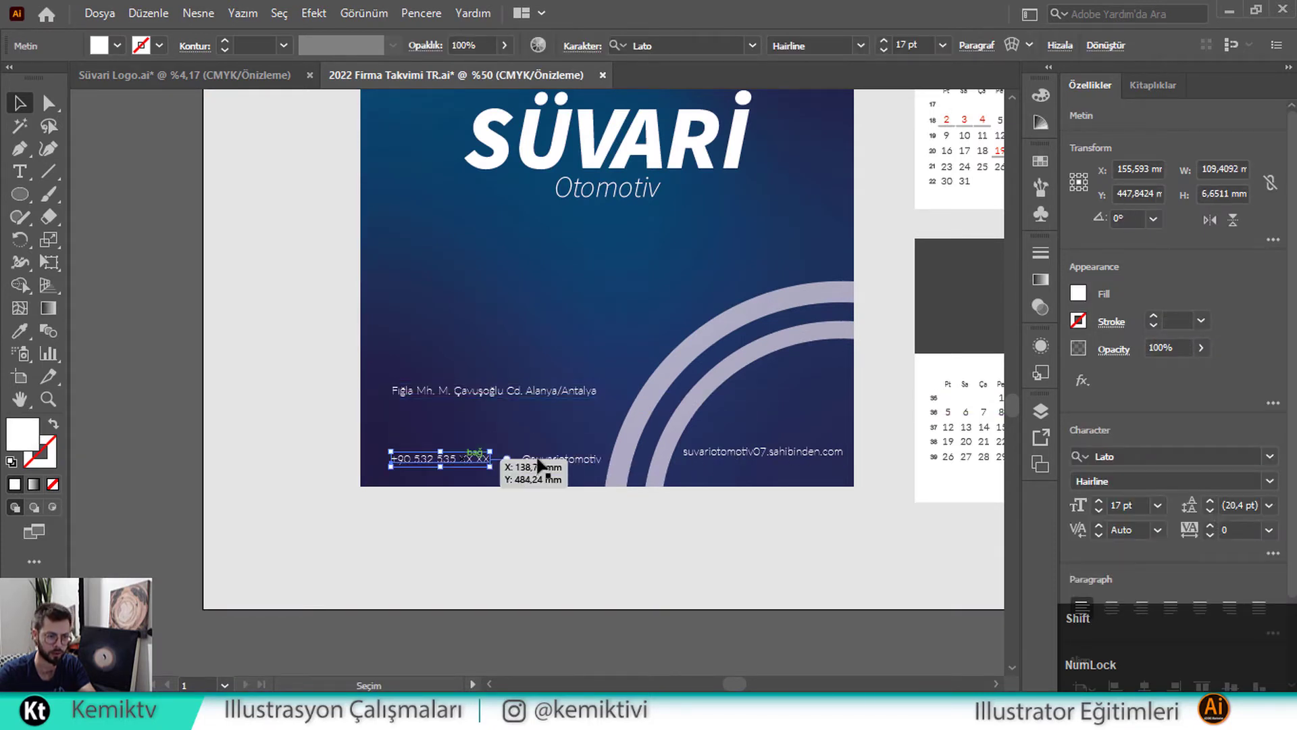
drag(540, 465, 848, 467)
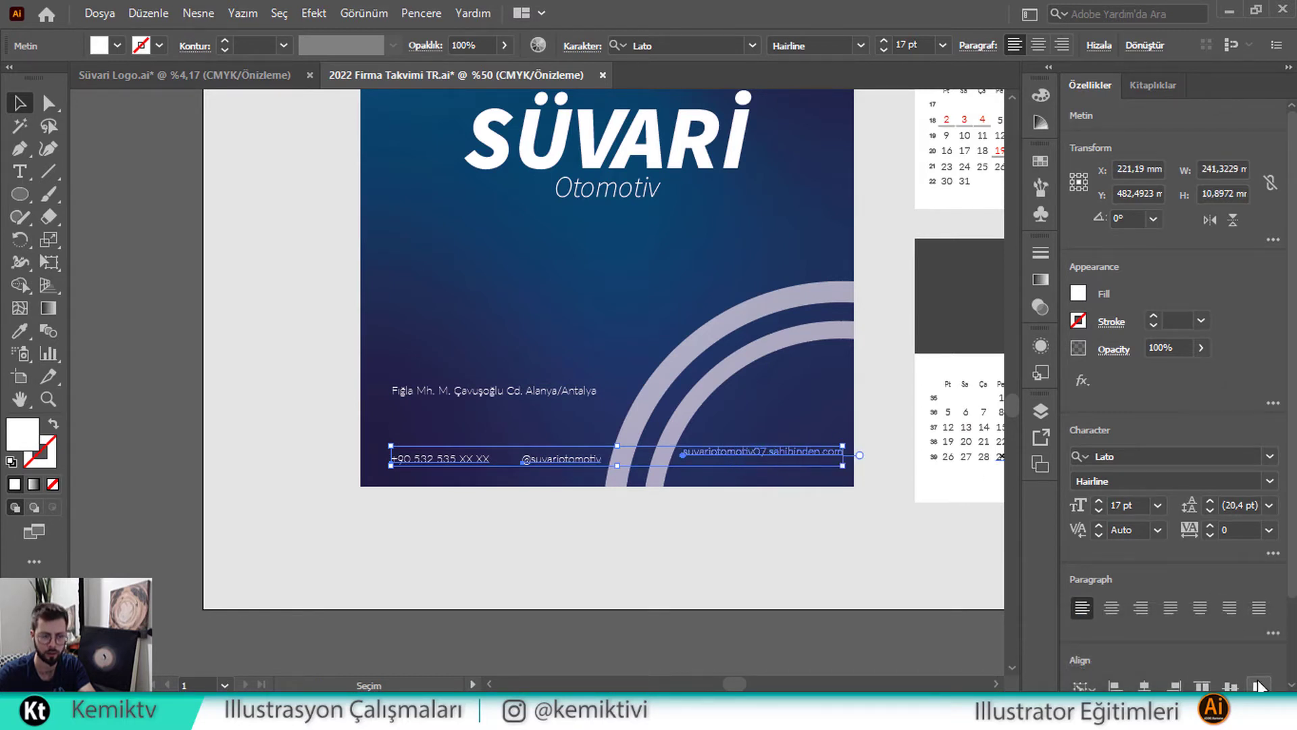
click(667, 558)
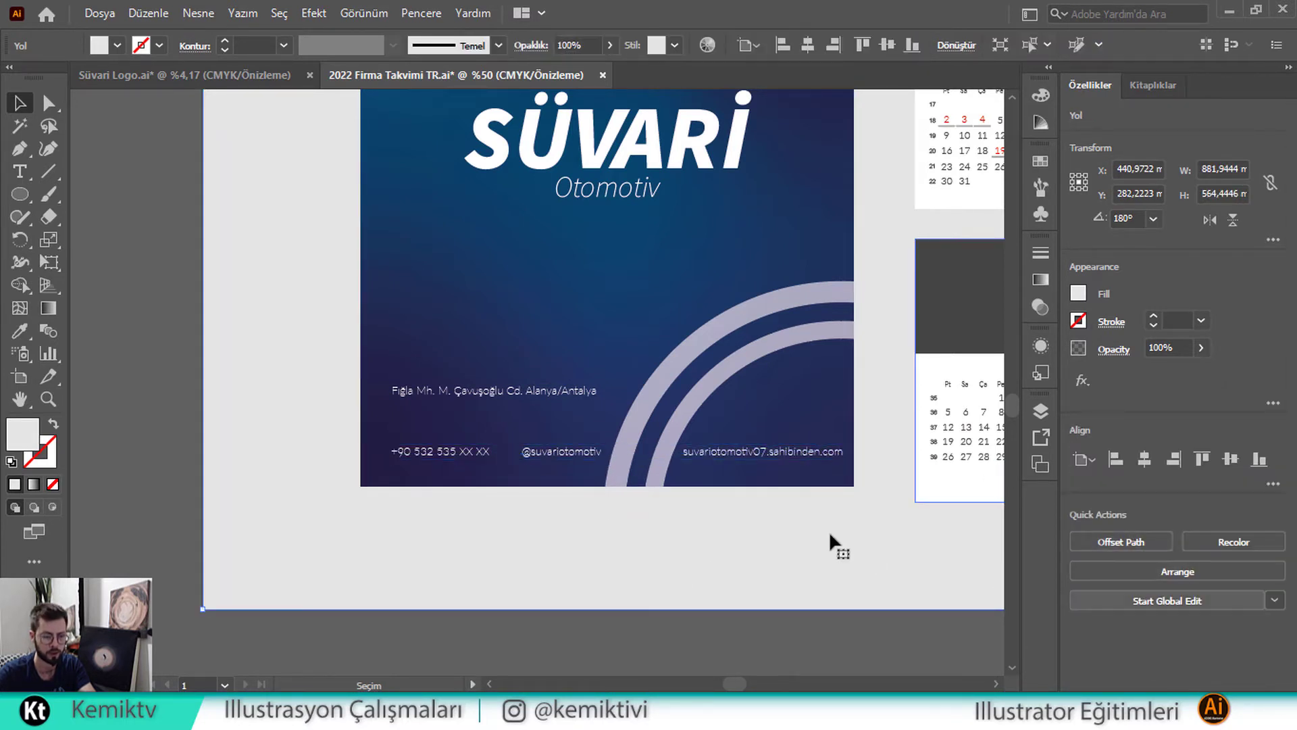
key(Num_Lock)
drag(523, 400, 524, 430)
click(454, 527)
scroll(407, 451, down, 1)
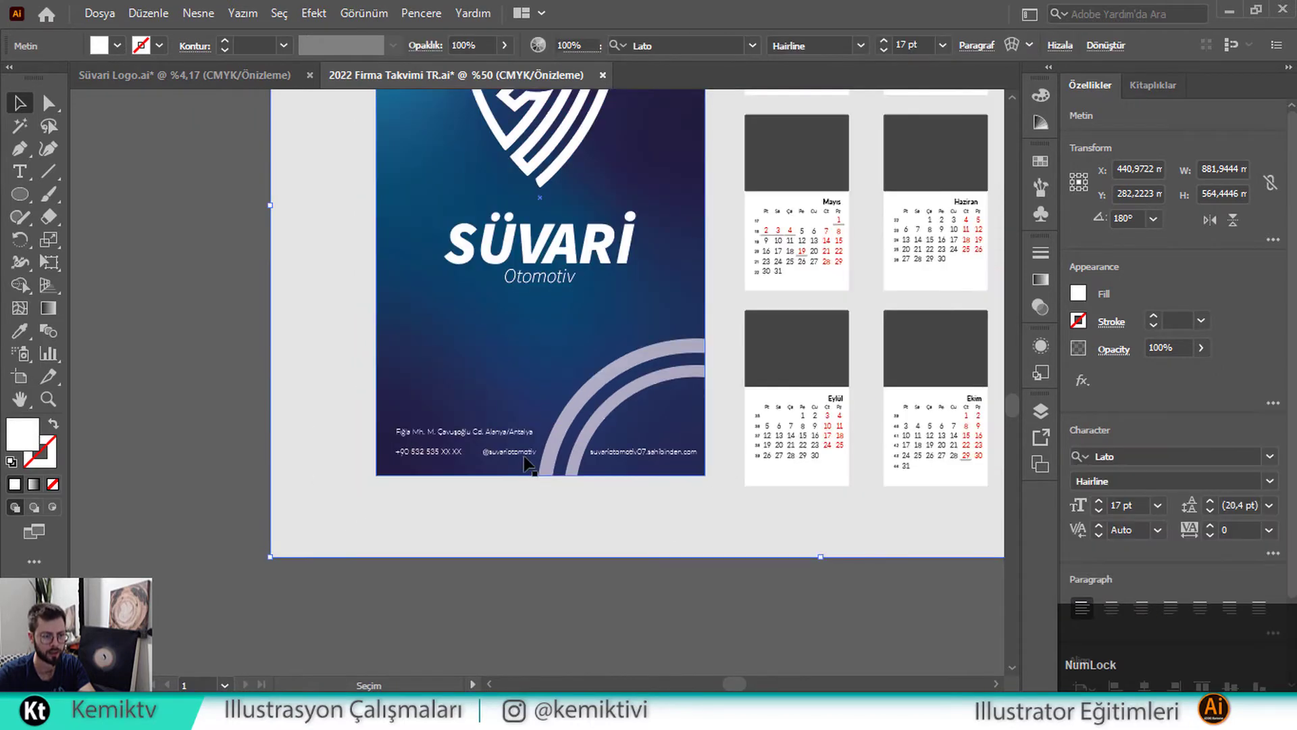
Alt-drag a copy of the Süvari shield logo onto the Ocak page
key(space)
drag(592, 347, 418, 455)
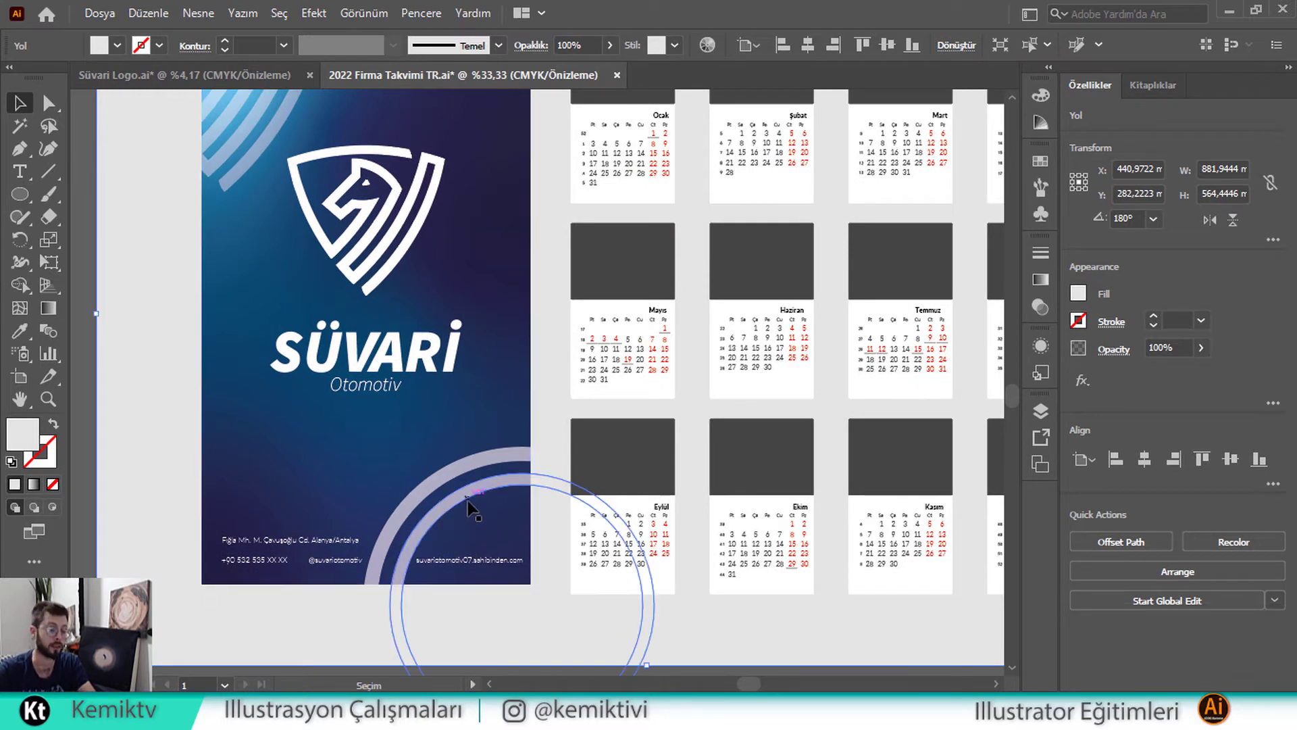
scroll(480, 495, up, 1)
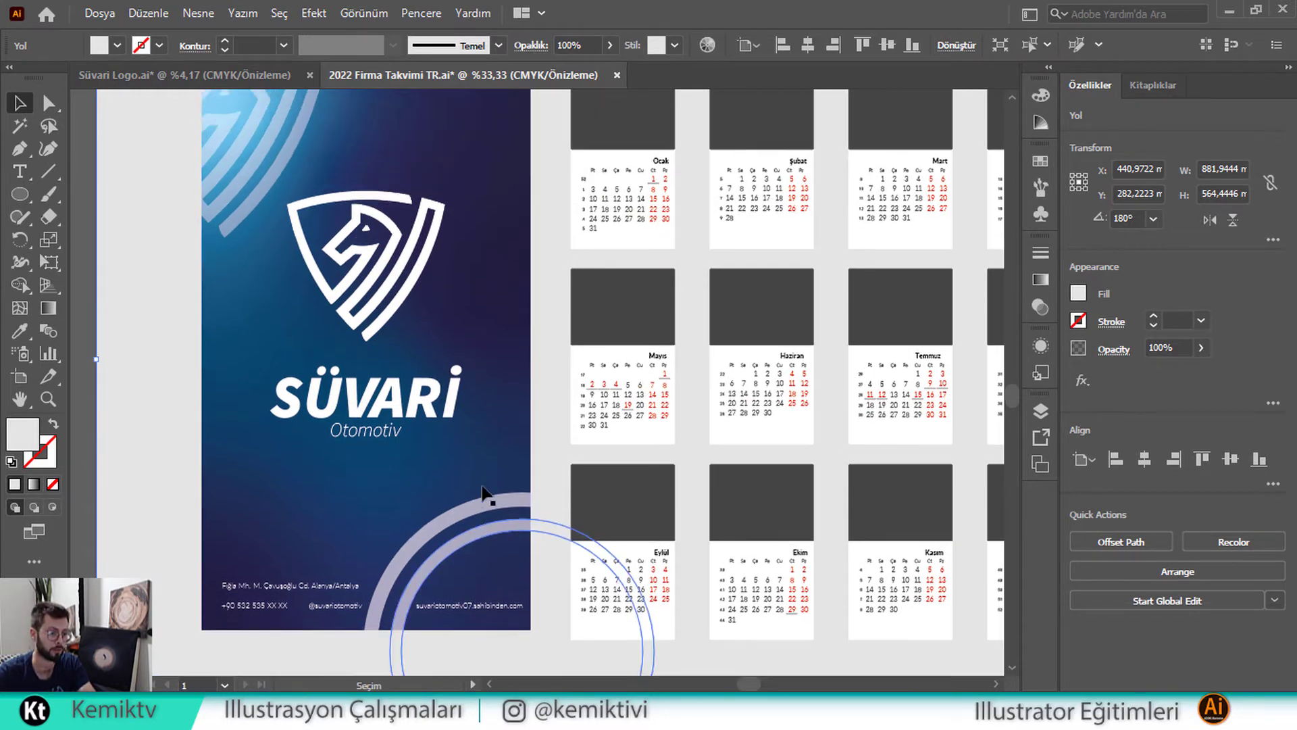
key(space)
drag(450, 415, 402, 427)
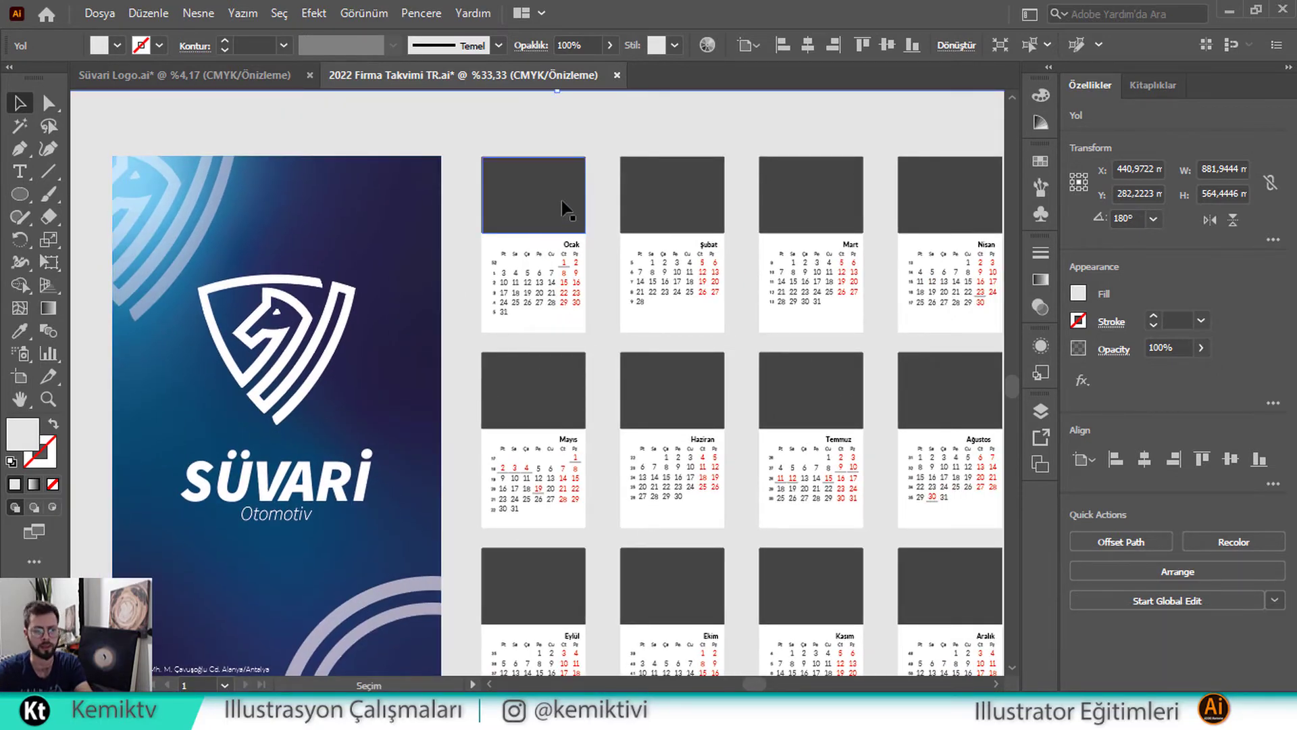
click(348, 312)
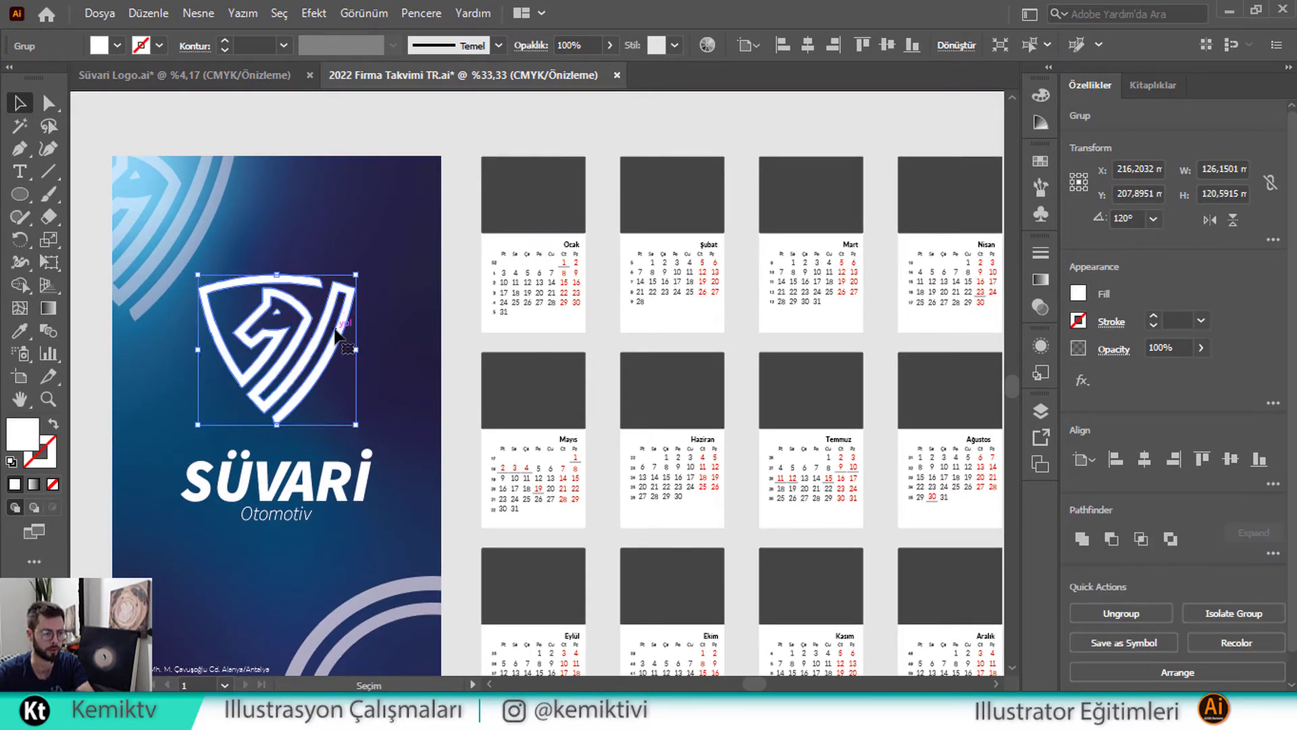
key(alt)
drag(331, 329, 582, 187)
Scale the logo copy down and place it at the left of the Ocak header
scroll(586, 184, up, 3)
drag(458, 173, 549, 277)
drag(549, 287, 366, 290)
scroll(320, 312, up, 4)
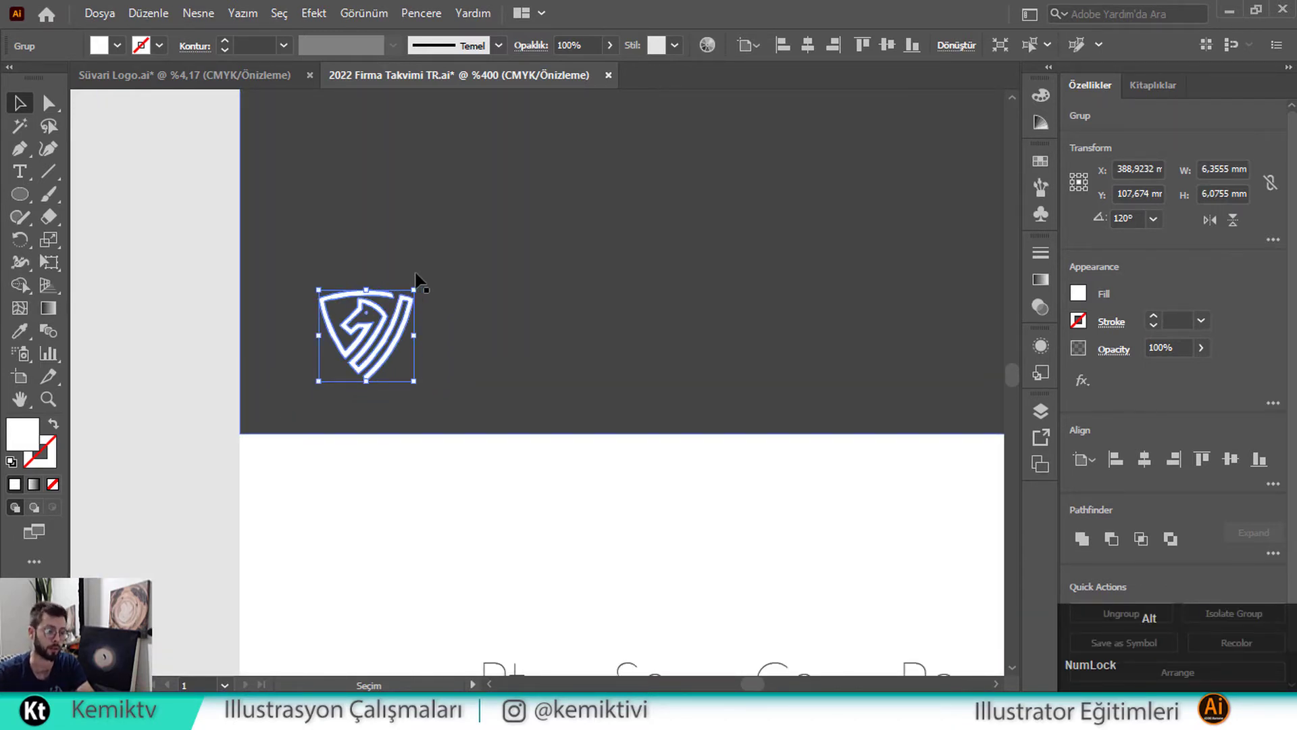
scroll(416, 274, down, 6)
scroll(472, 281, up, 1)
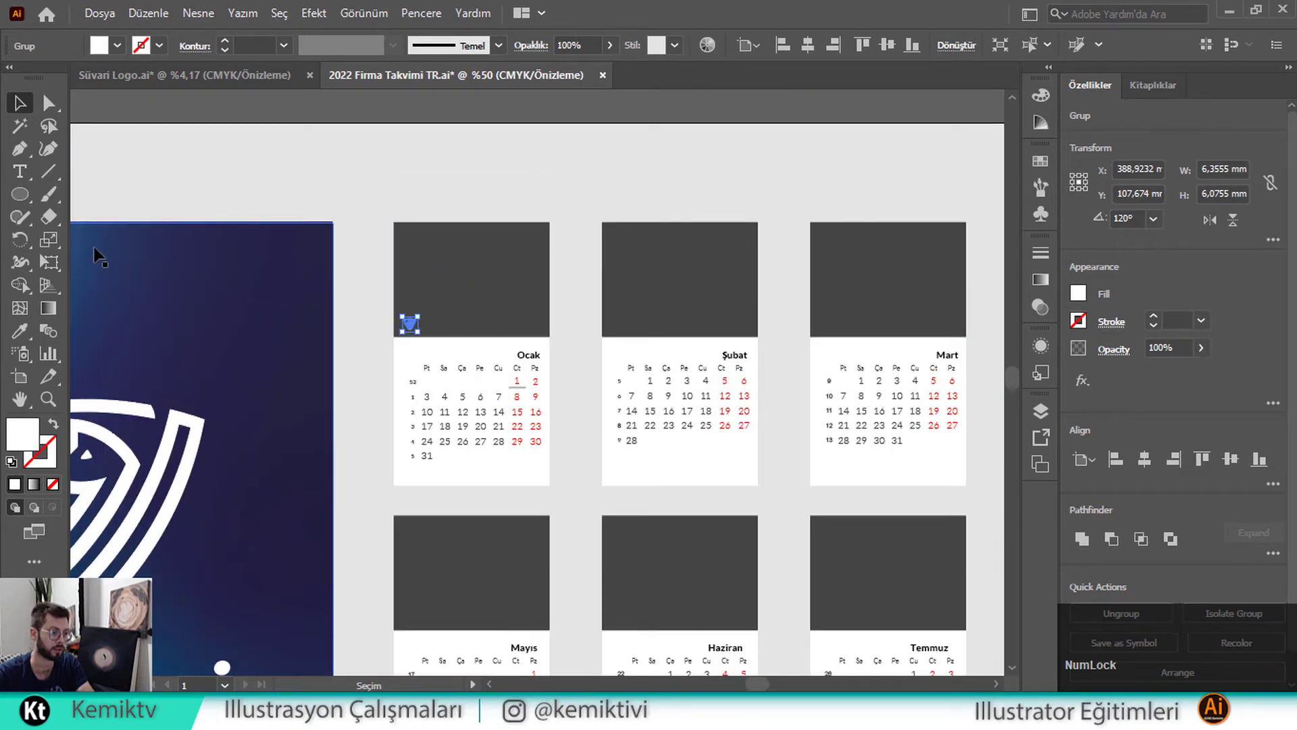
Create artboards fitted to the Ocak, Şubat and Mart pages, undoing an accidental small artboard
click(15, 375)
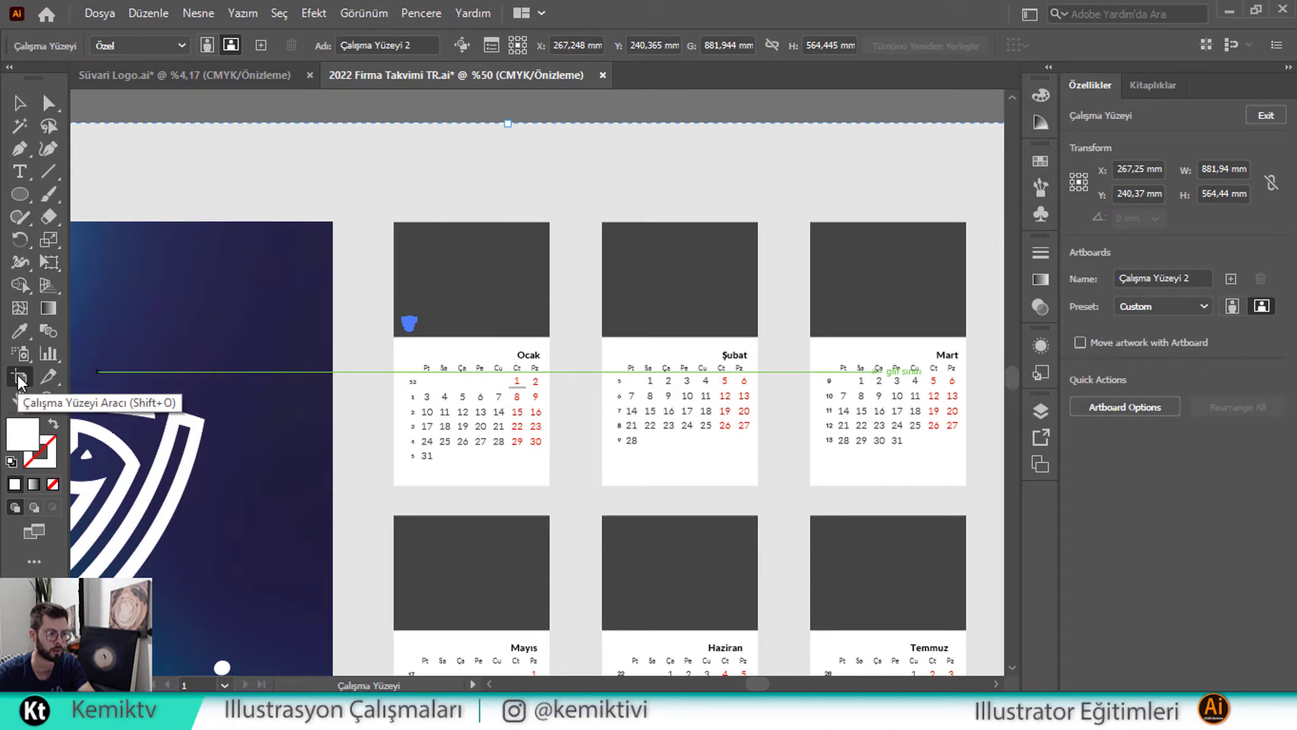
scroll(455, 196, up, 3)
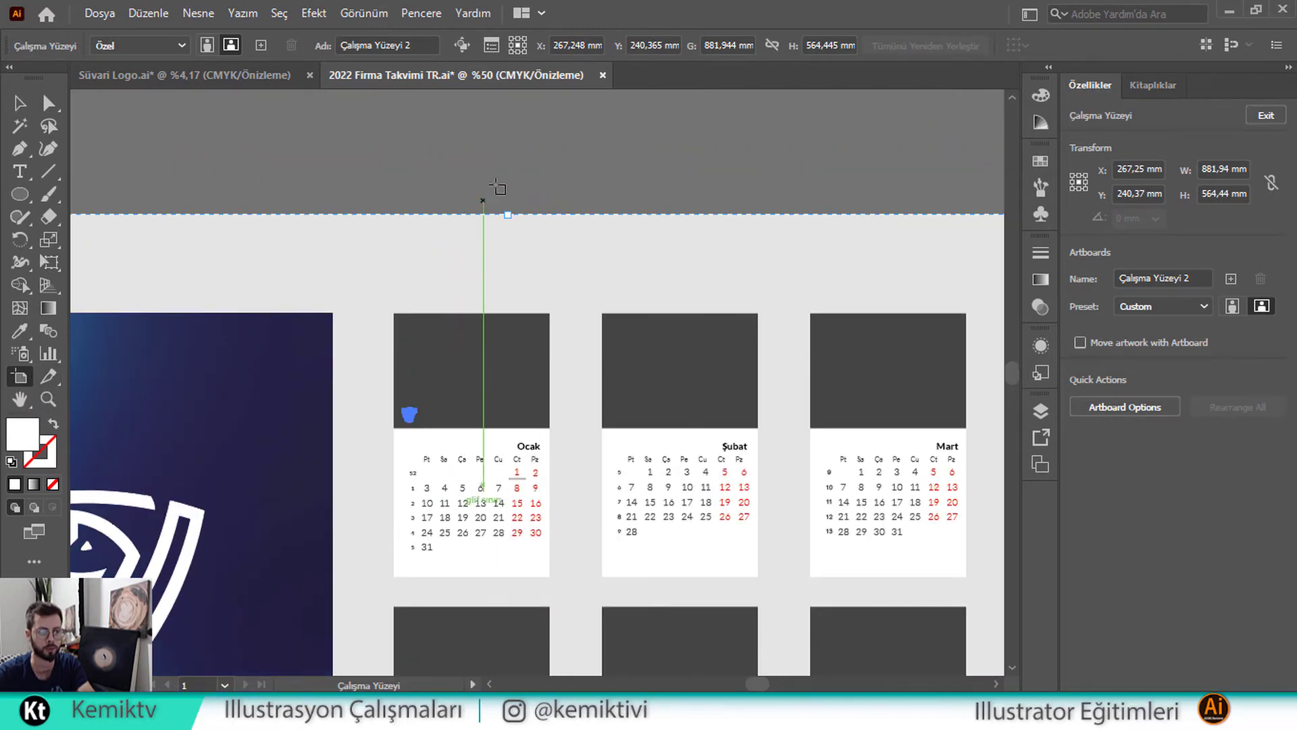
drag(462, 149, 556, 209)
key(ctrl+z)
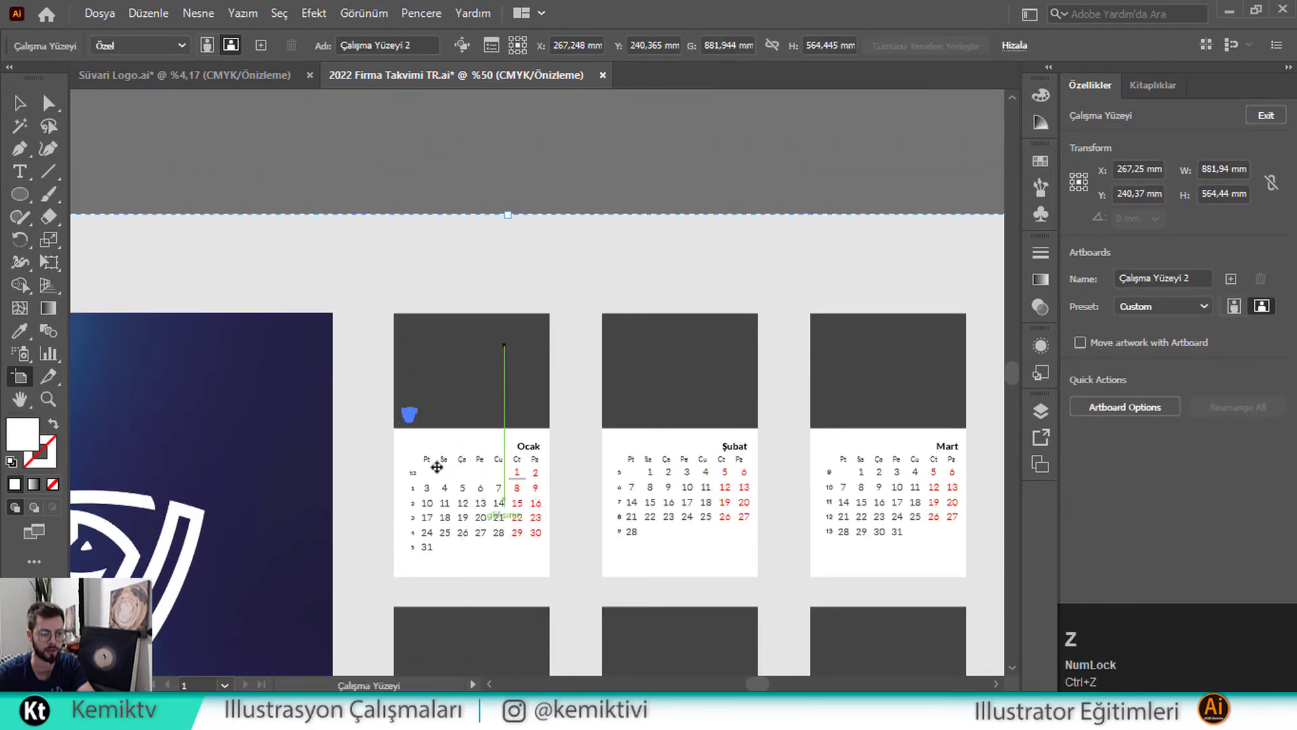
click(396, 481)
click(602, 463)
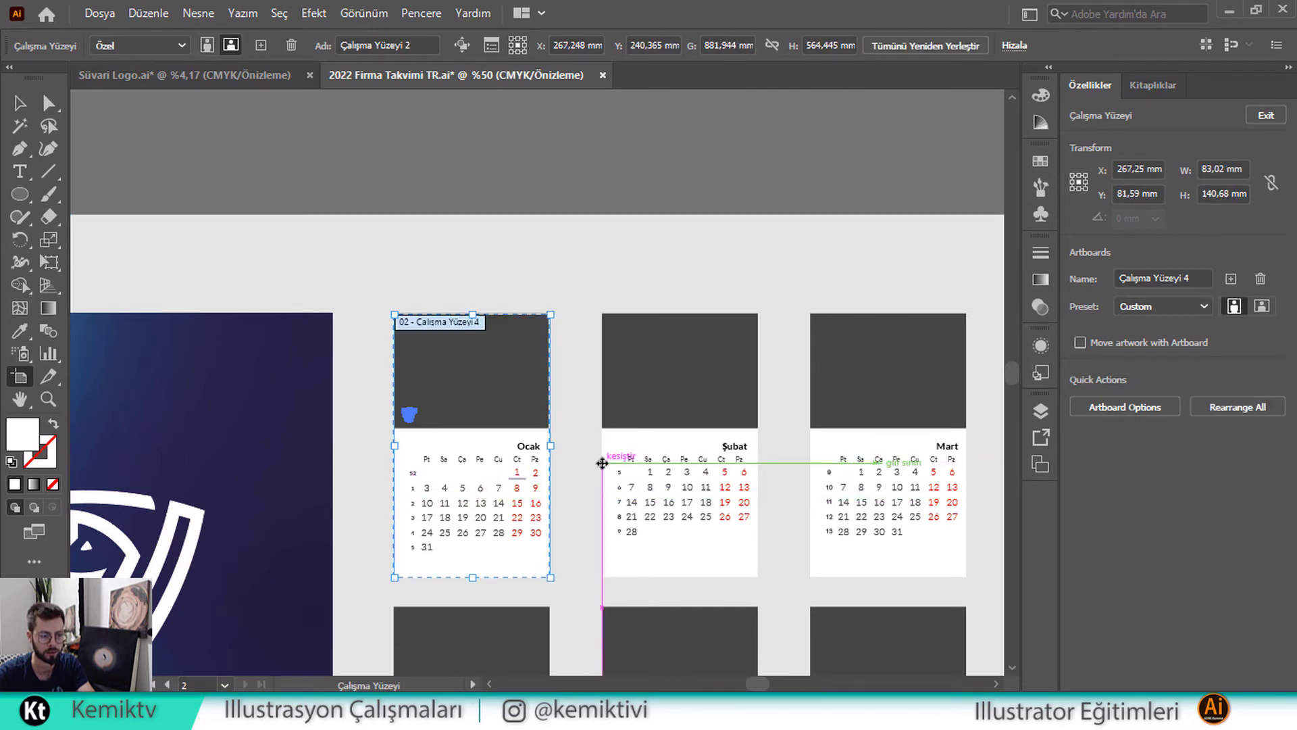
key(ctrl+z)
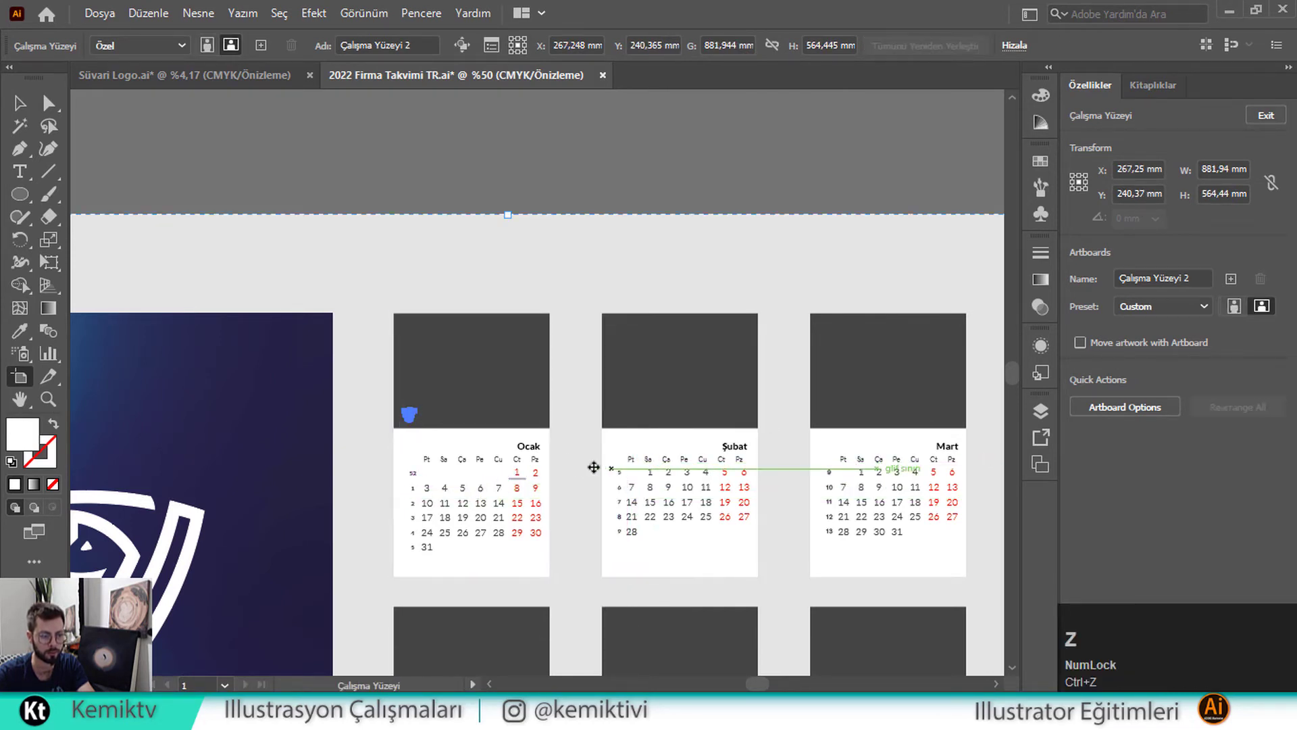
click(398, 451)
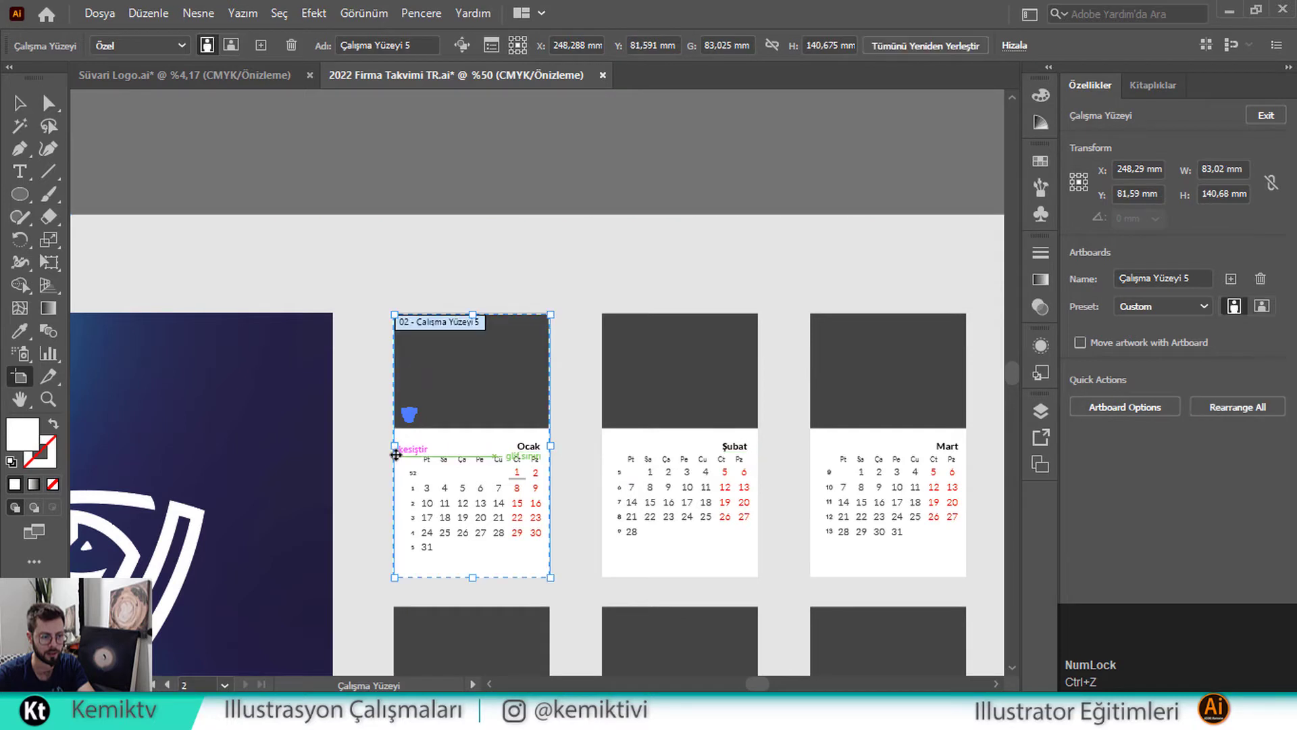
click(604, 457)
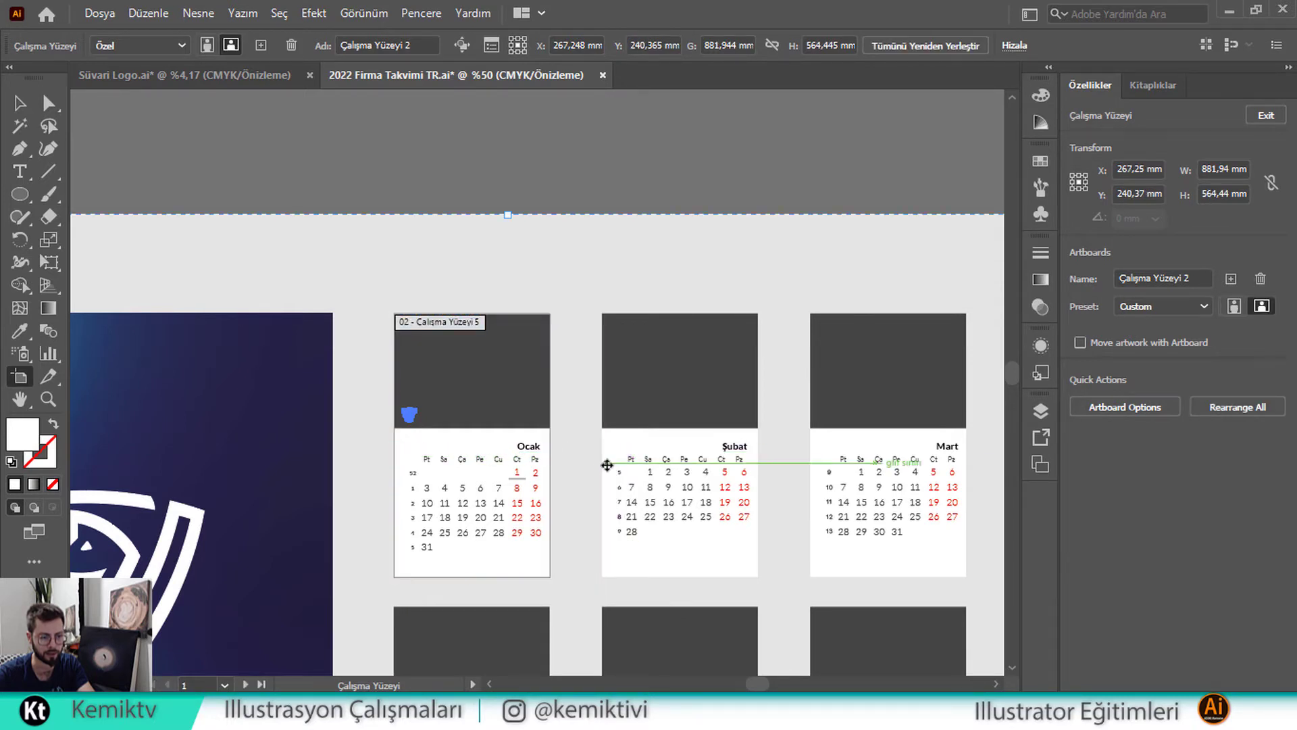
click(603, 471)
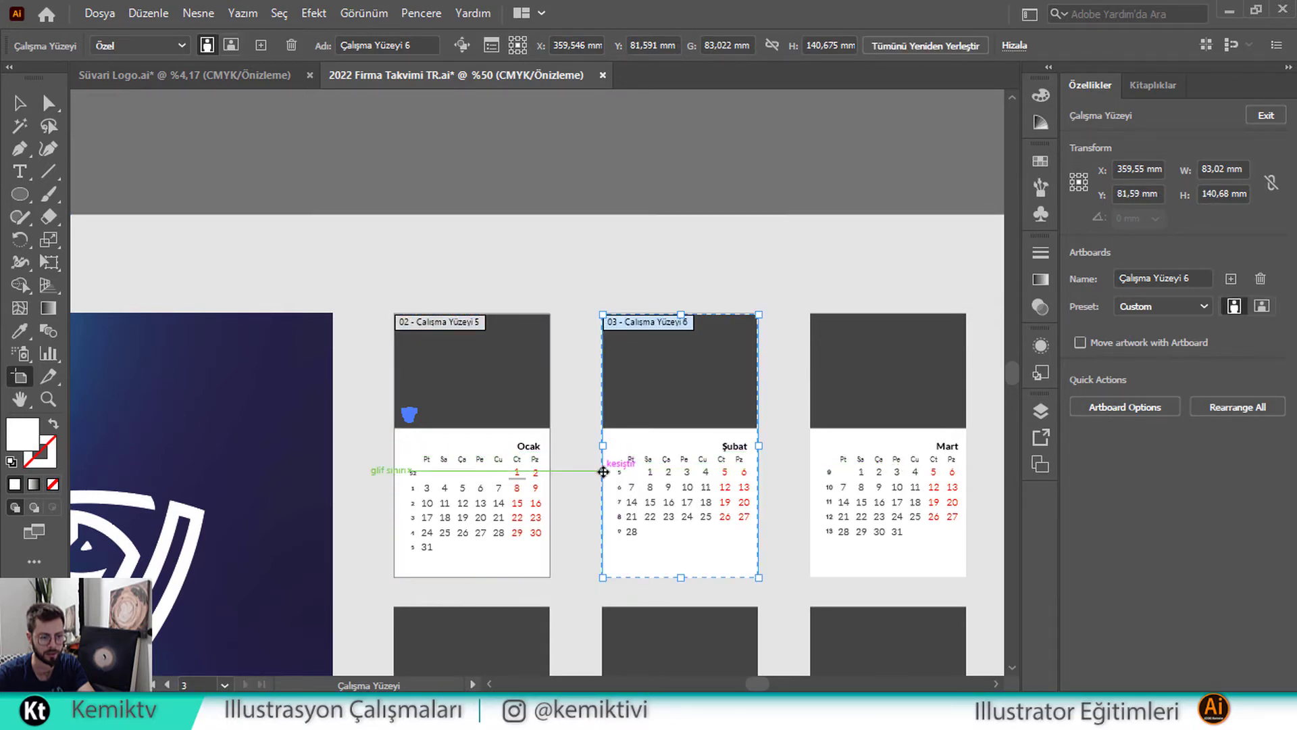
click(810, 471)
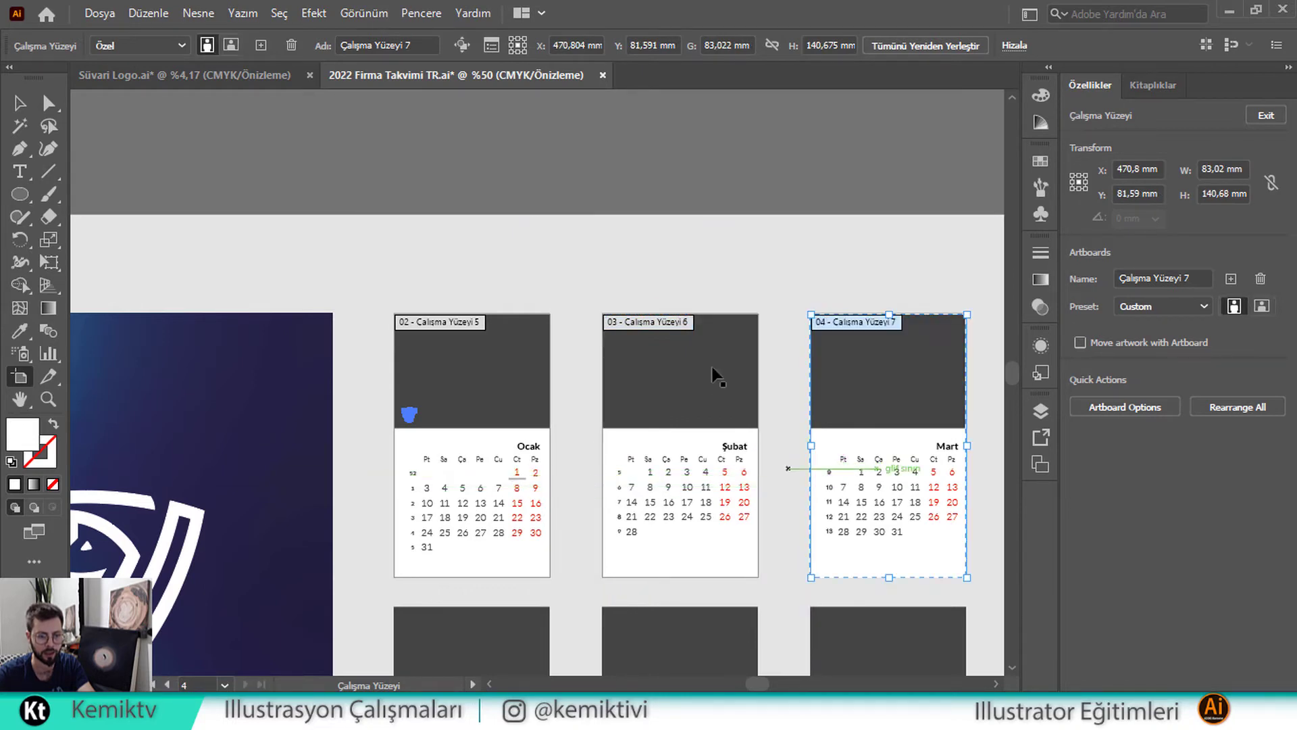
Add separate artboards fitted to the Nisan and Mayıs pages
alt+scroll(712, 371, down, 2)
alt+scroll(703, 350, down, 2)
drag(912, 392, 787, 394)
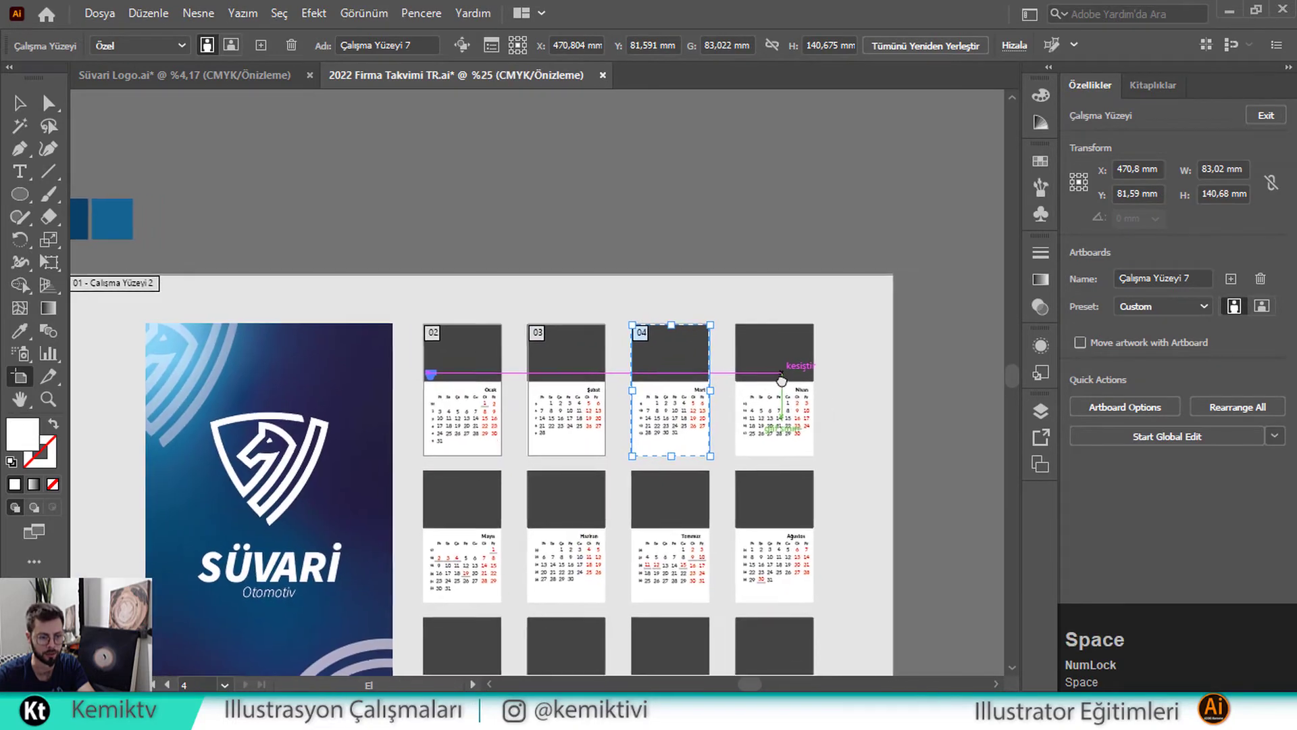
alt+scroll(787, 394, up, 2)
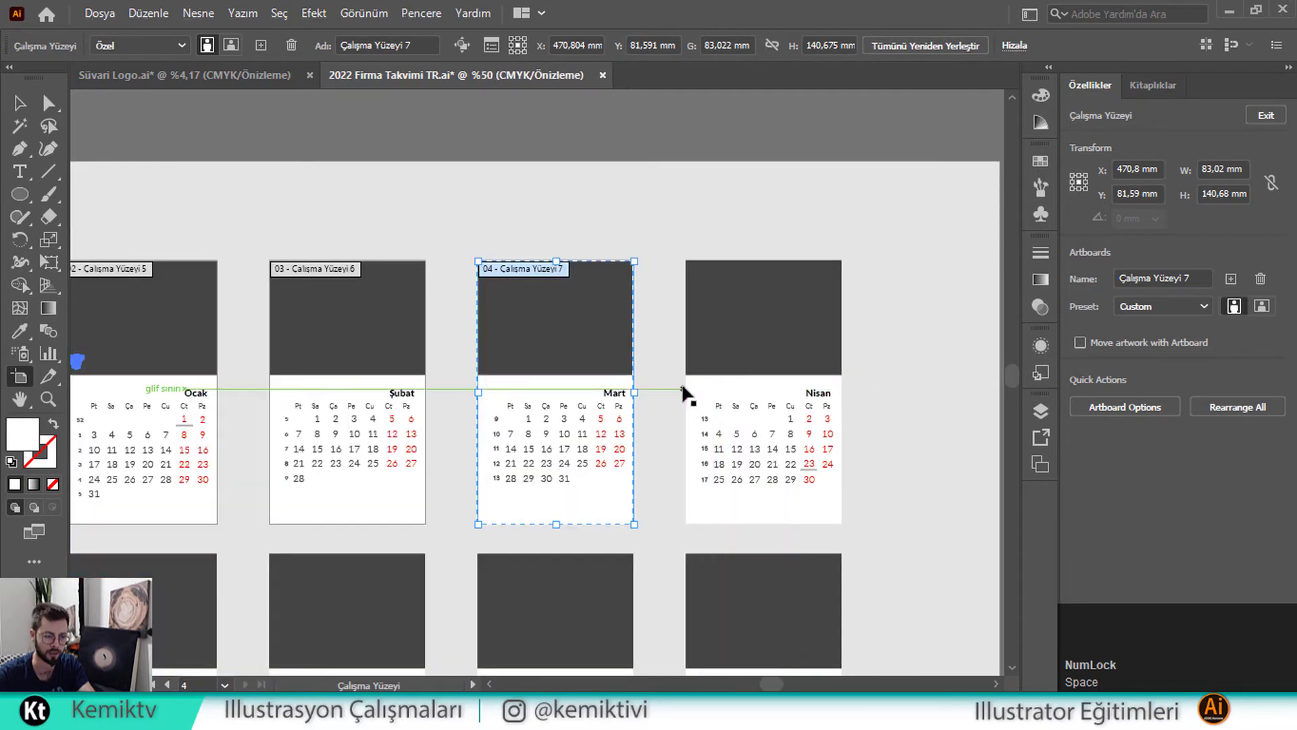
click(686, 442)
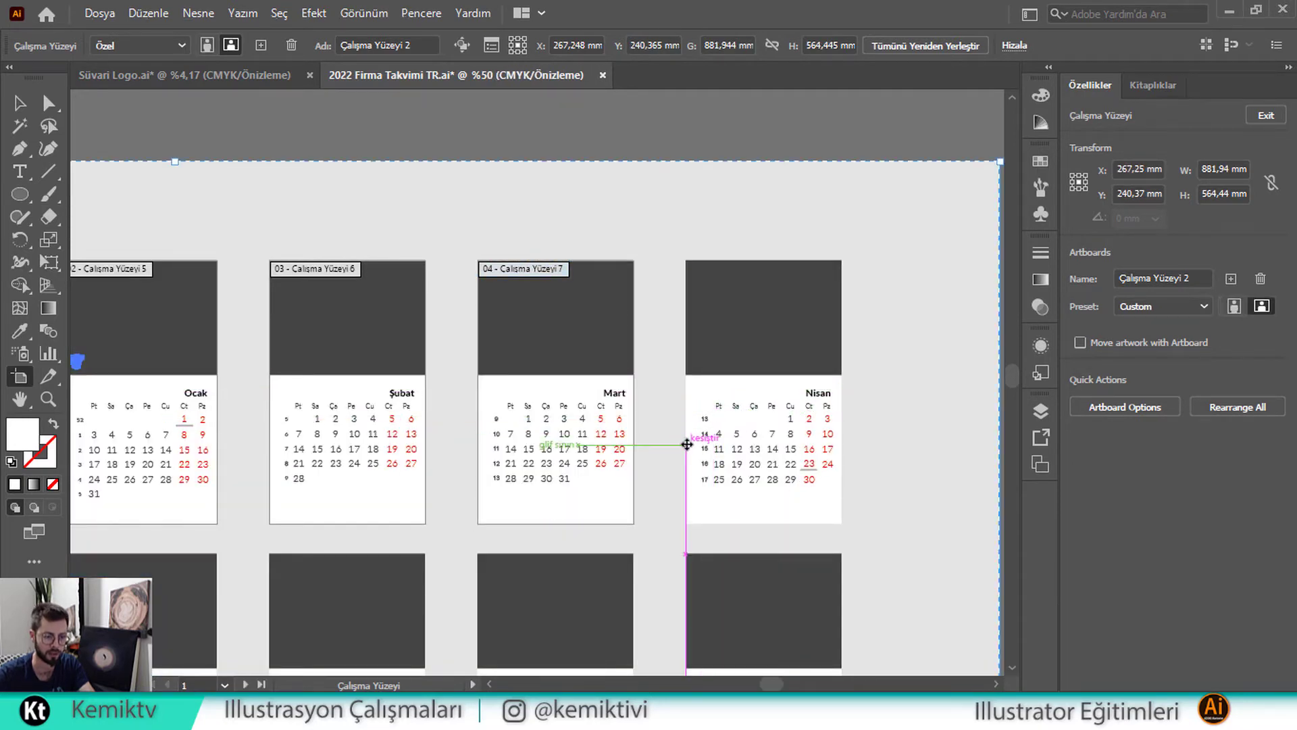
drag(347, 450, 790, 142)
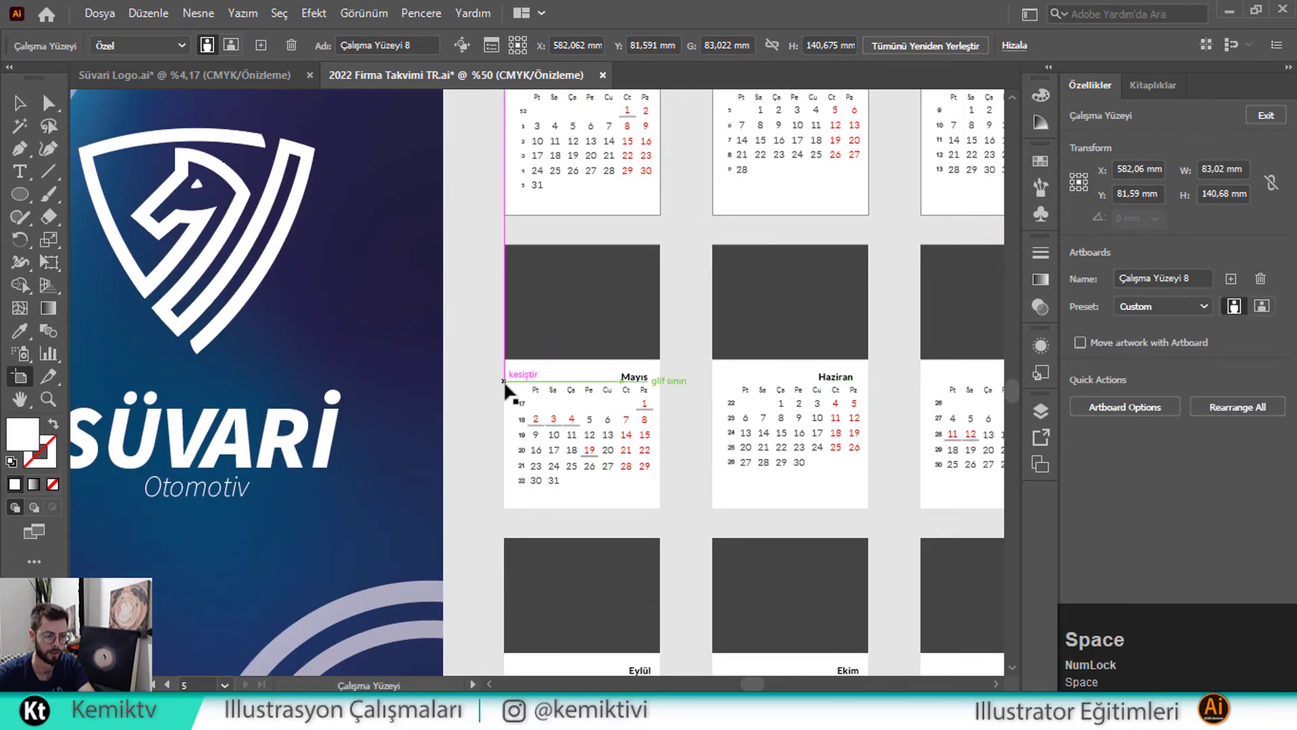
click(507, 419)
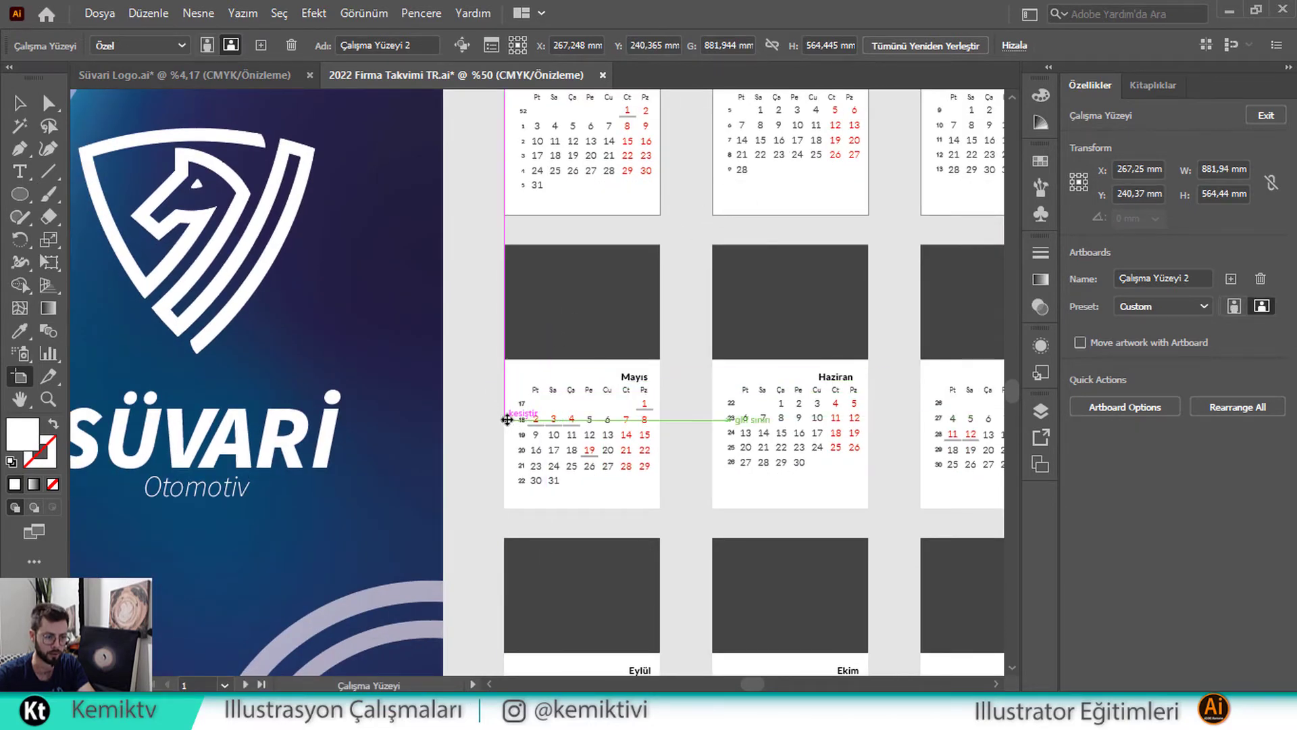
click(507, 419)
Add separate artboards fitted to the Haziran, Temmuz and Ağustos pages
drag(689, 413, 486, 413)
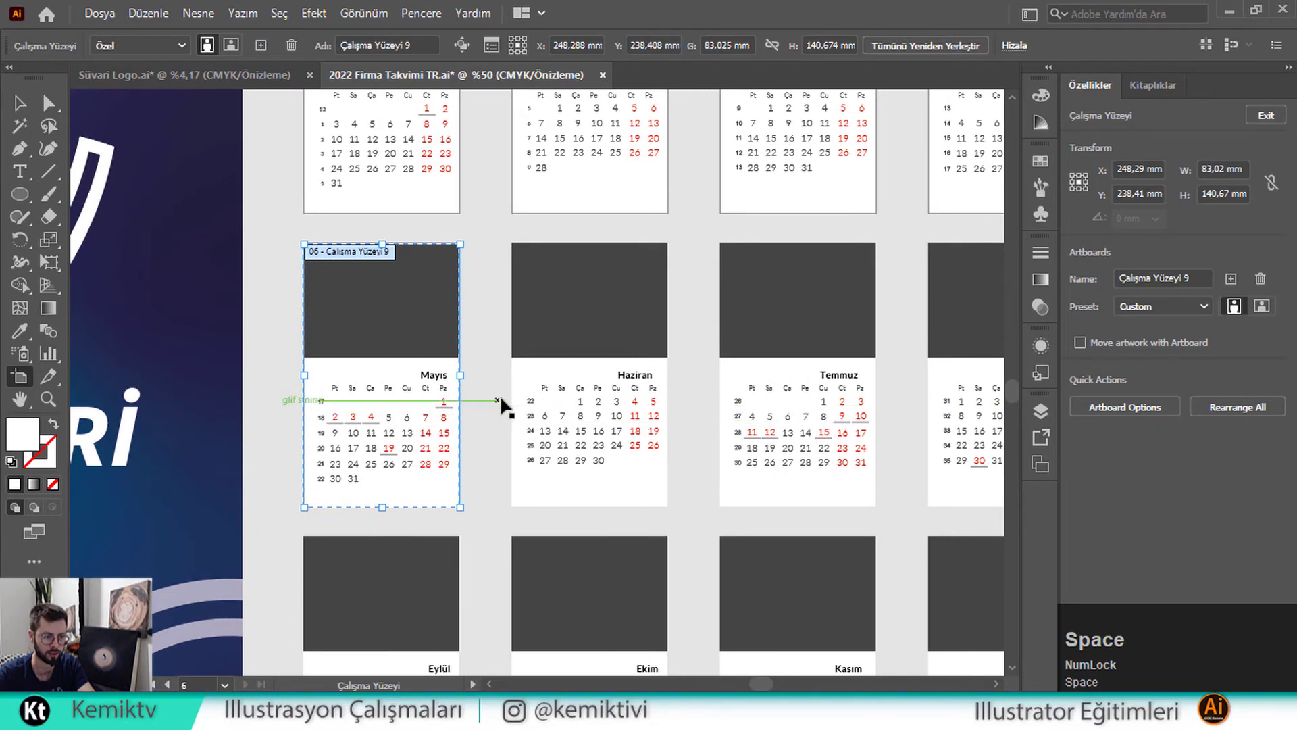
click(513, 404)
click(514, 418)
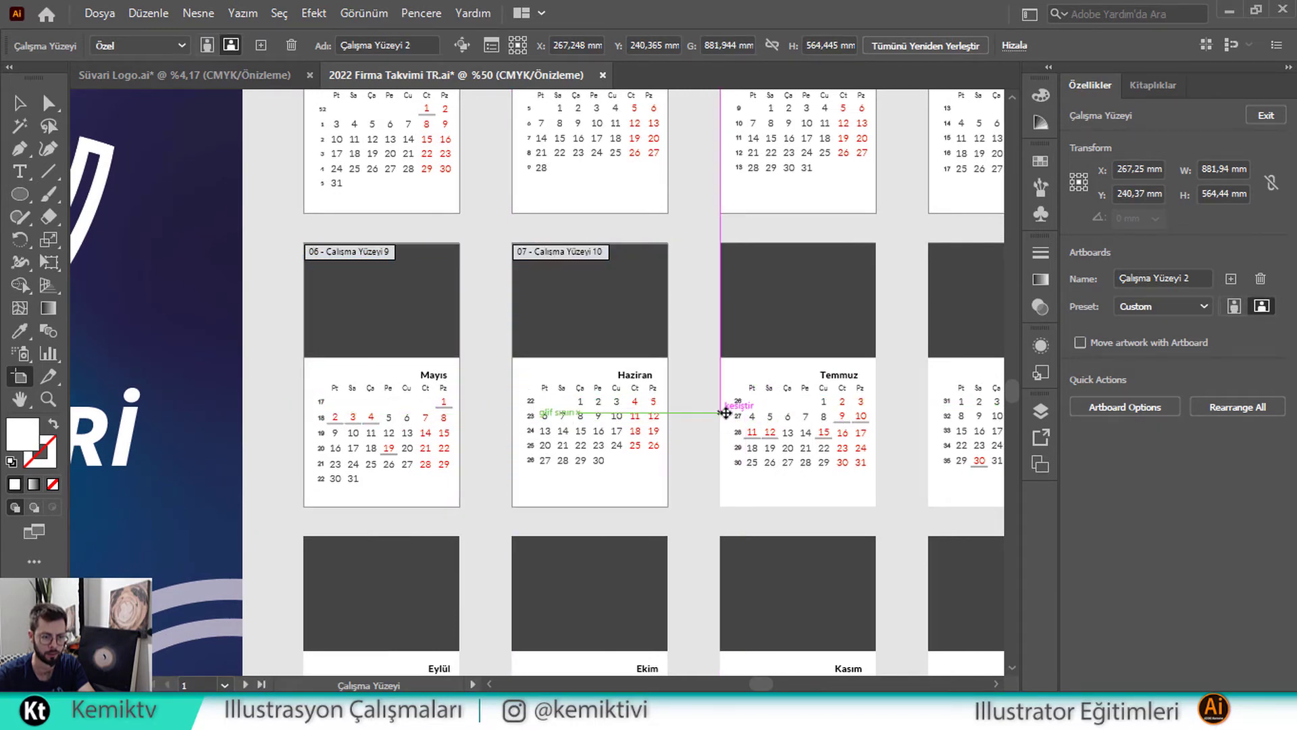
click(724, 419)
key(space)
drag(818, 405, 518, 383)
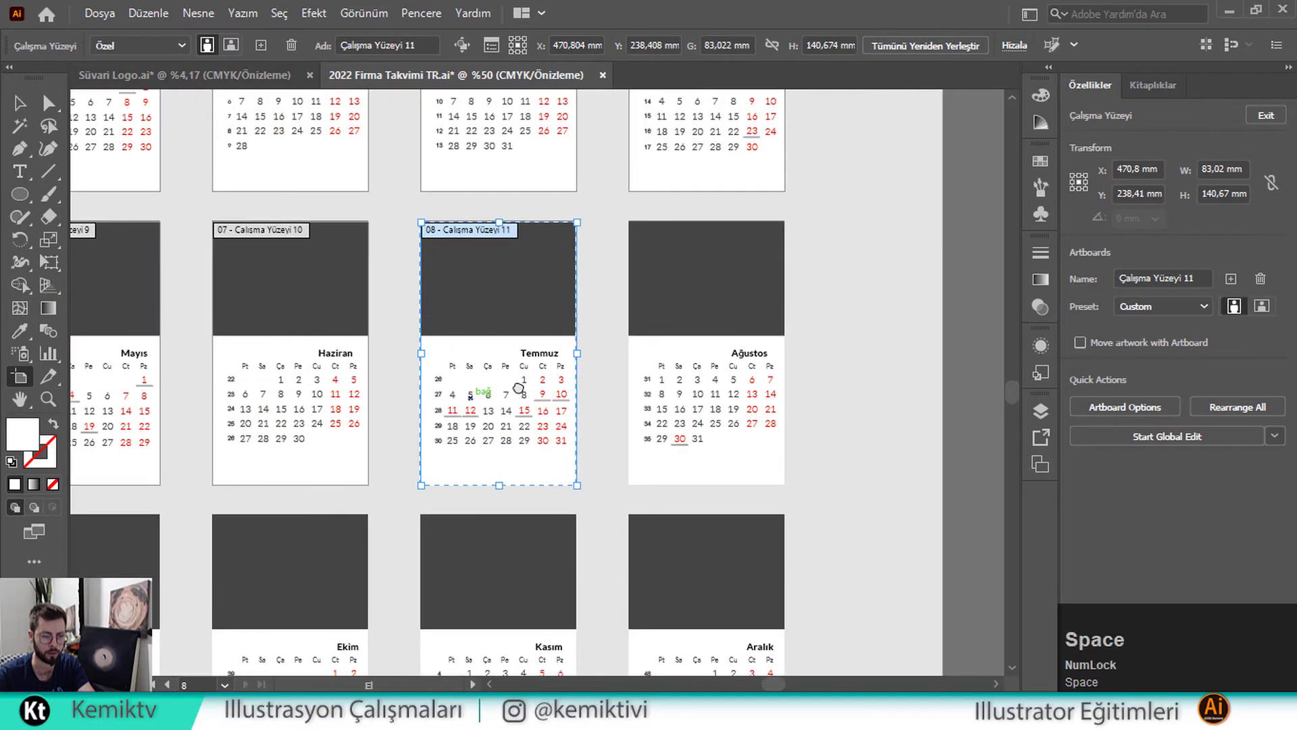
click(628, 390)
click(632, 390)
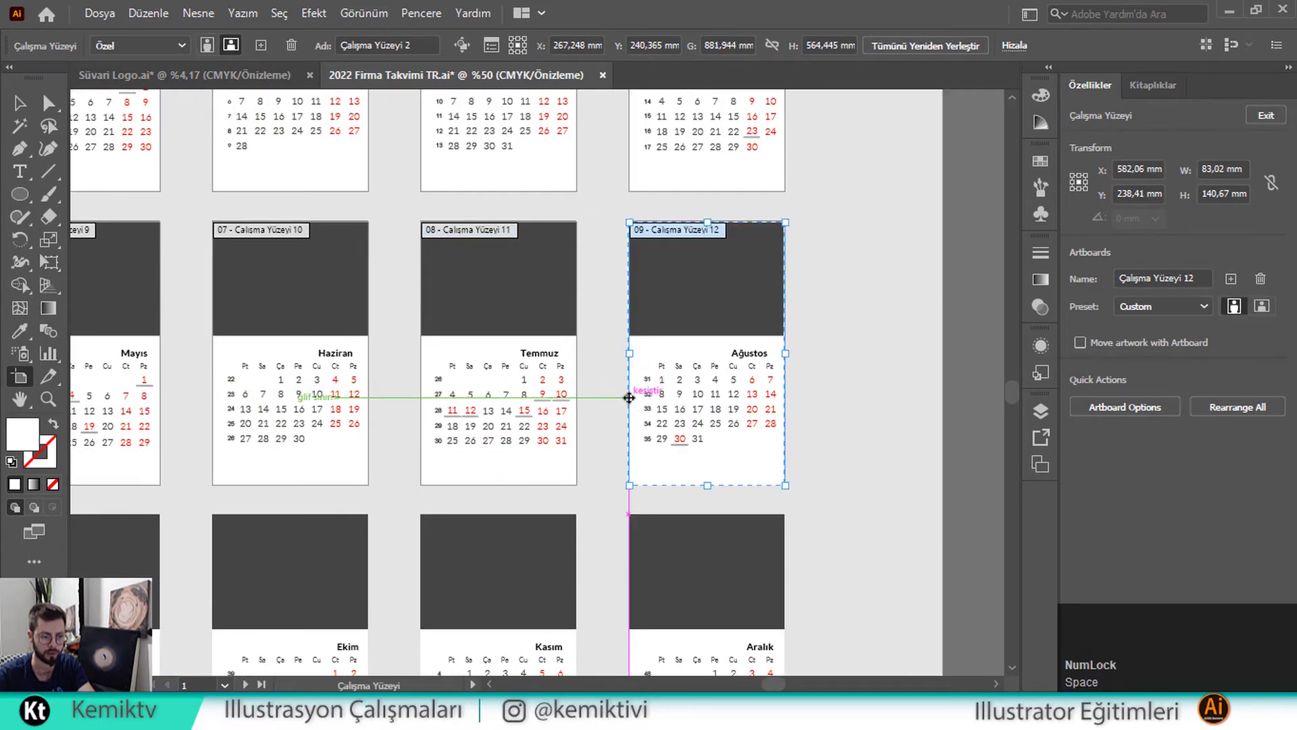
Add artboards for the Eylül, Ekim, Kasım and Aralık pages, then leave artboard editing
key(space)
drag(501, 454, 825, 237)
click(332, 426)
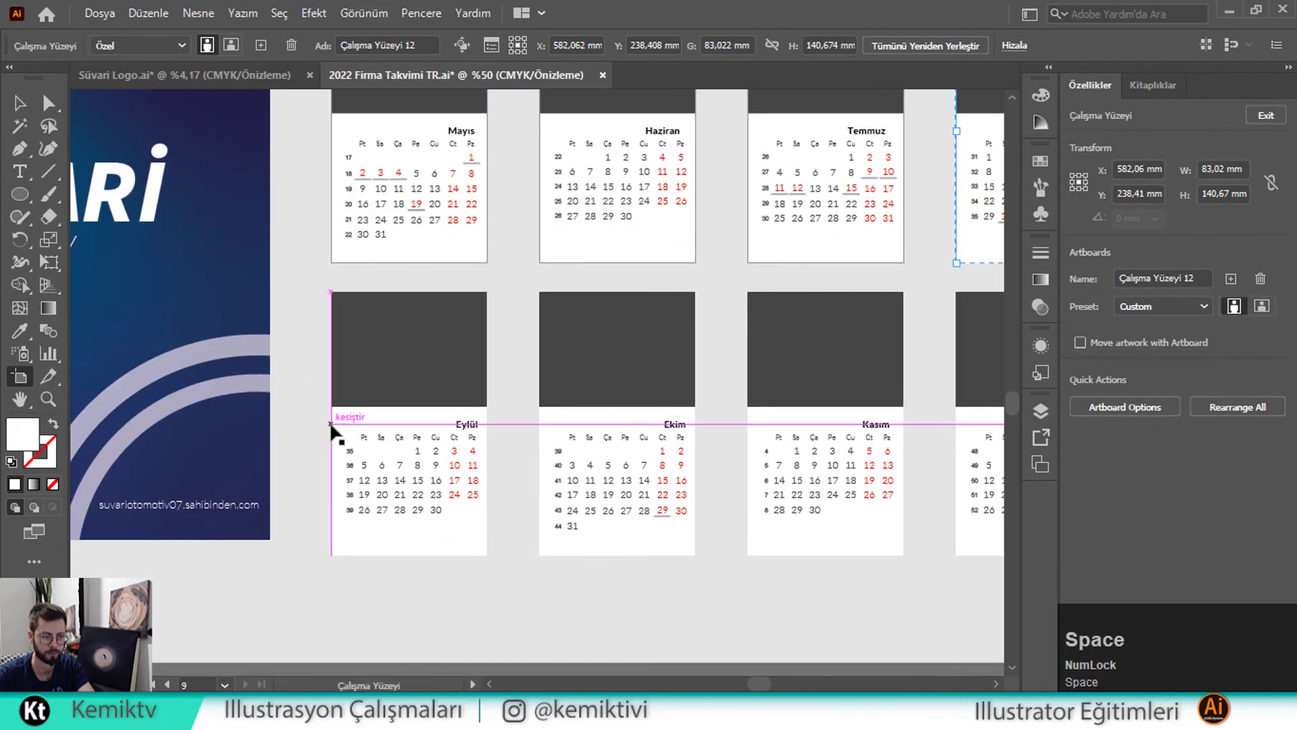
click(540, 440)
key(space)
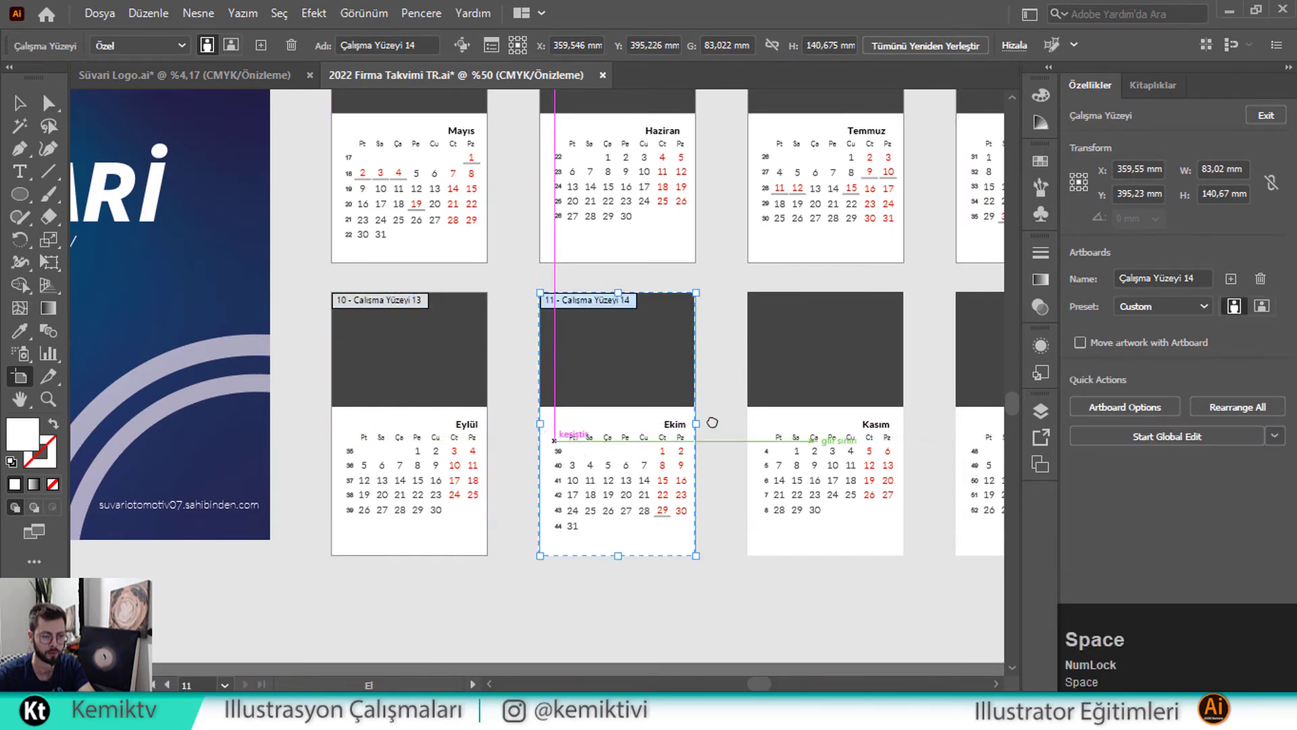
drag(722, 426, 472, 425)
click(498, 441)
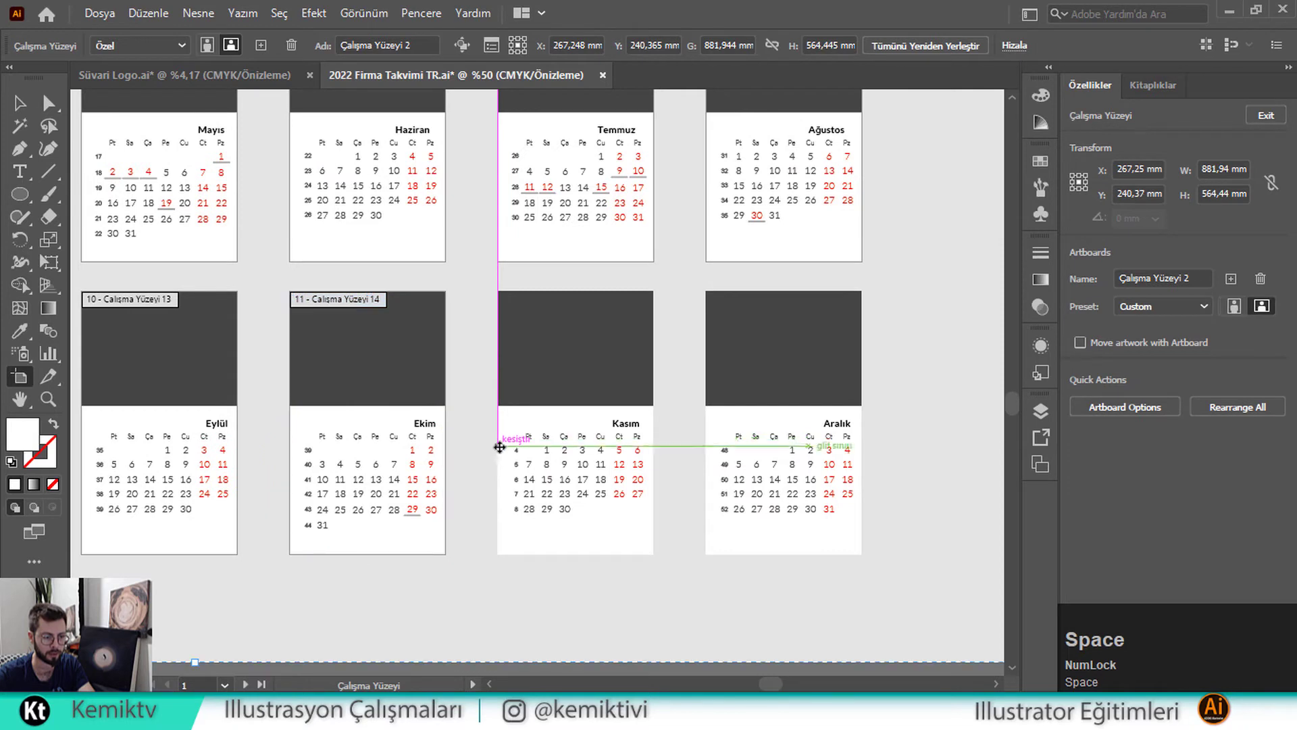
click(534, 446)
click(707, 431)
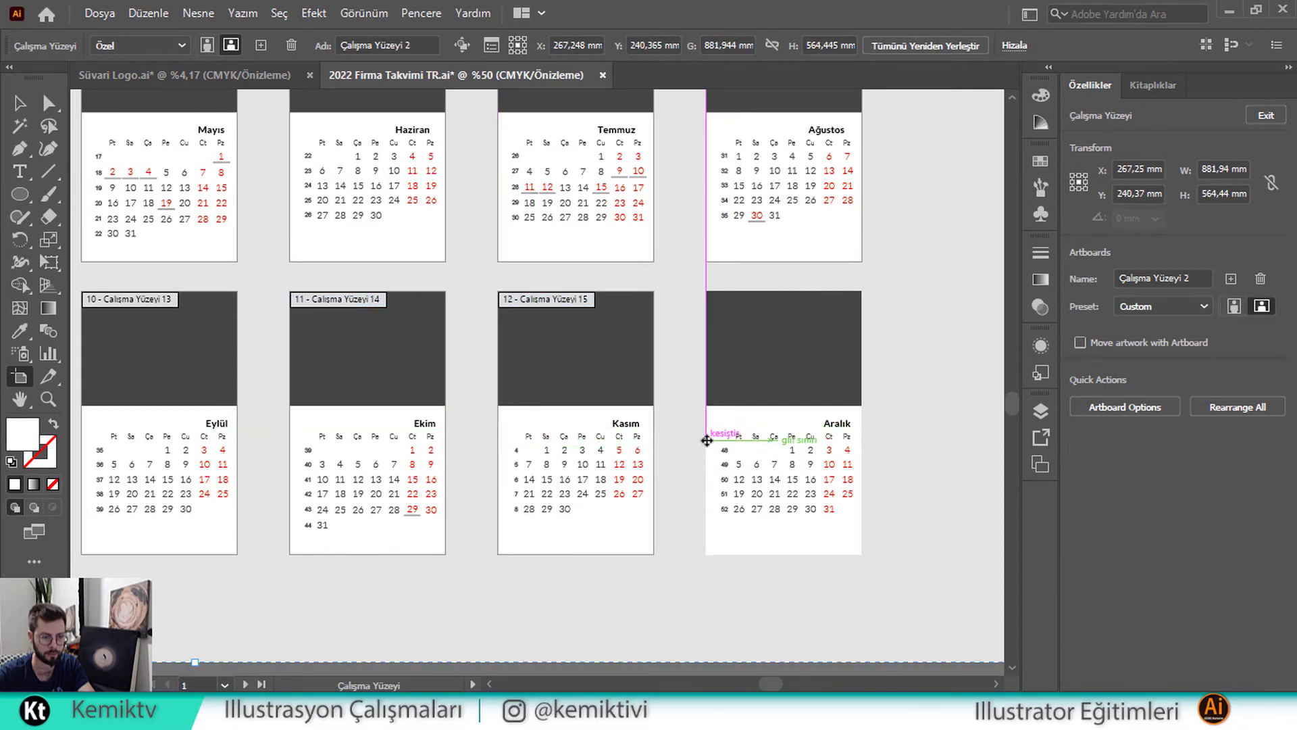
click(705, 433)
click(20, 126)
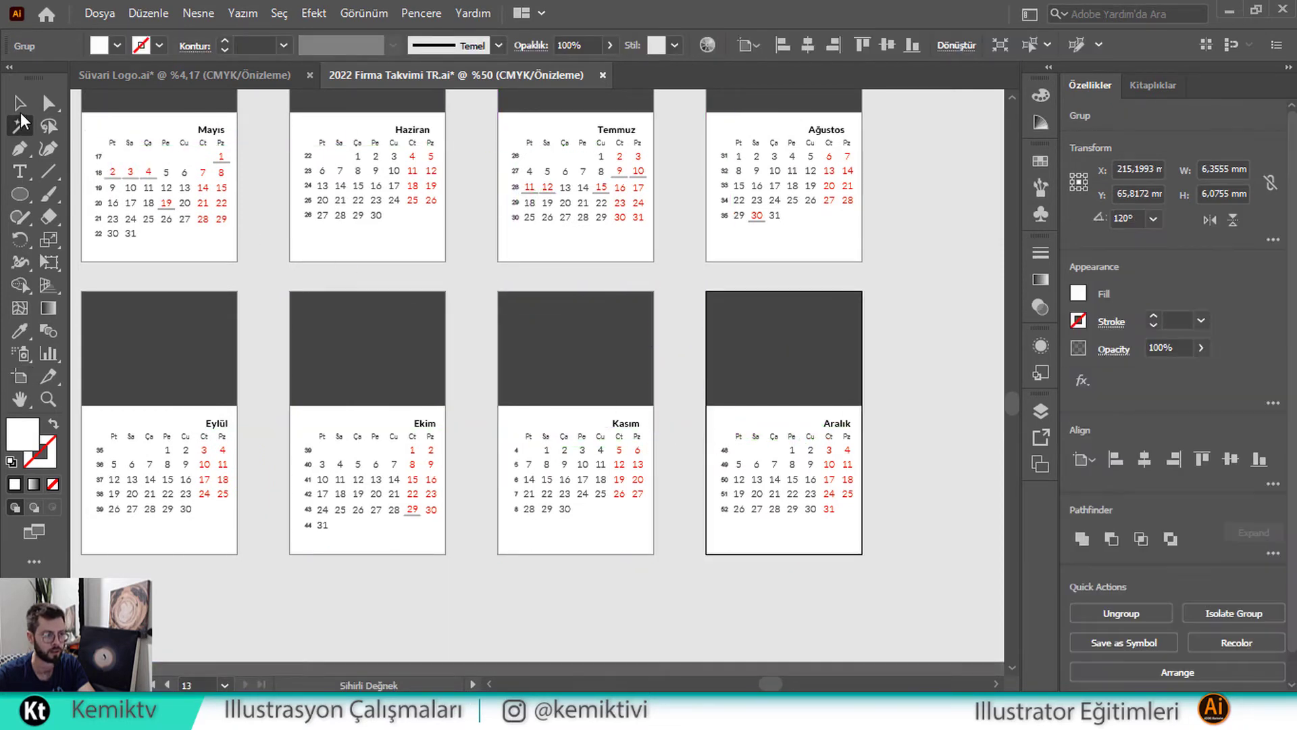
click(19, 103)
key(space)
drag(406, 264, 729, 365)
scroll(464, 246, down, 1)
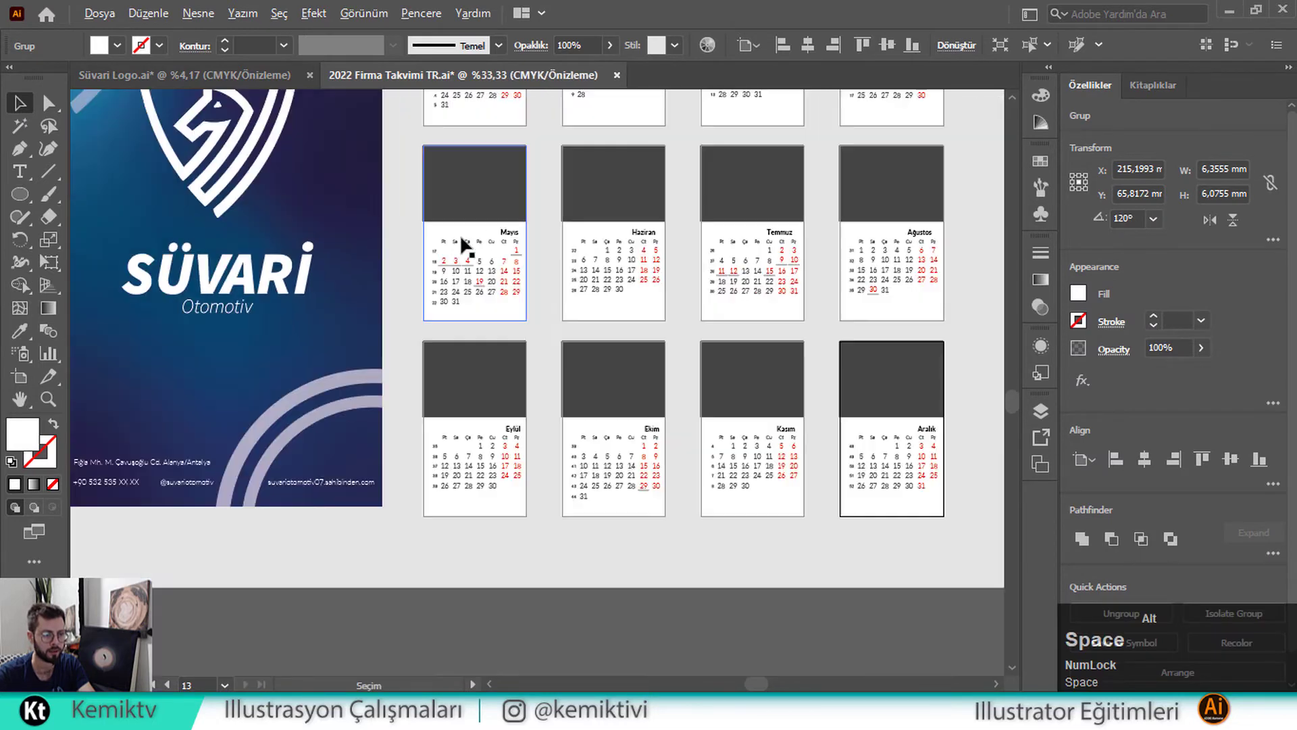
scroll(472, 220, up, 3)
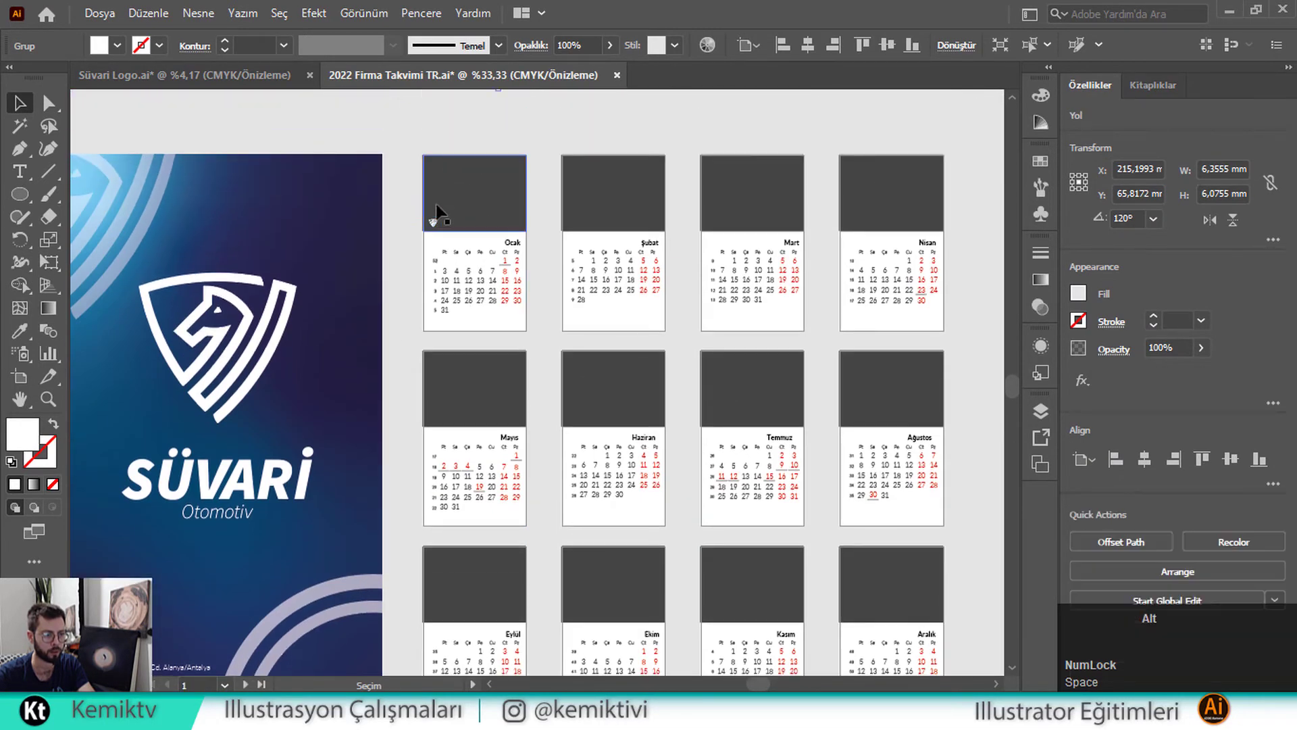
scroll(428, 209, up, 3)
drag(428, 255, 439, 266)
scroll(486, 240, down, 2)
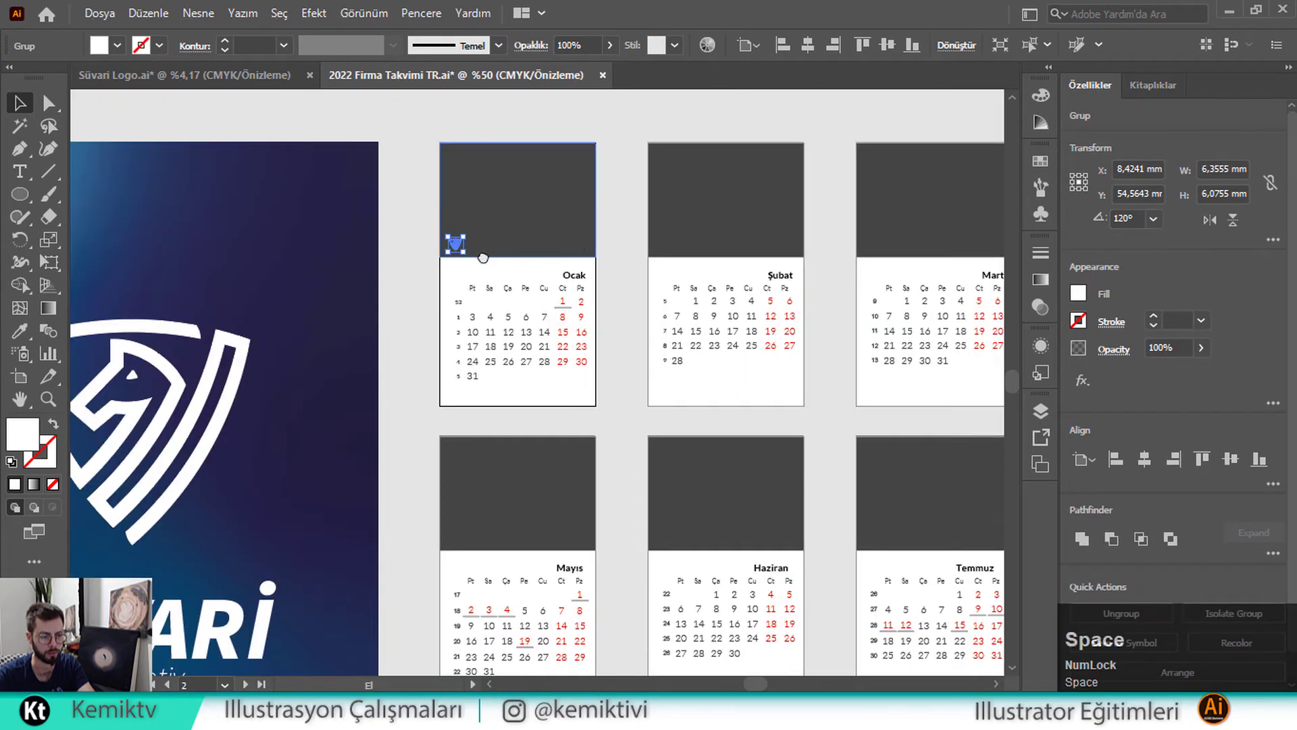
scroll(483, 257, right, 5)
click(471, 253)
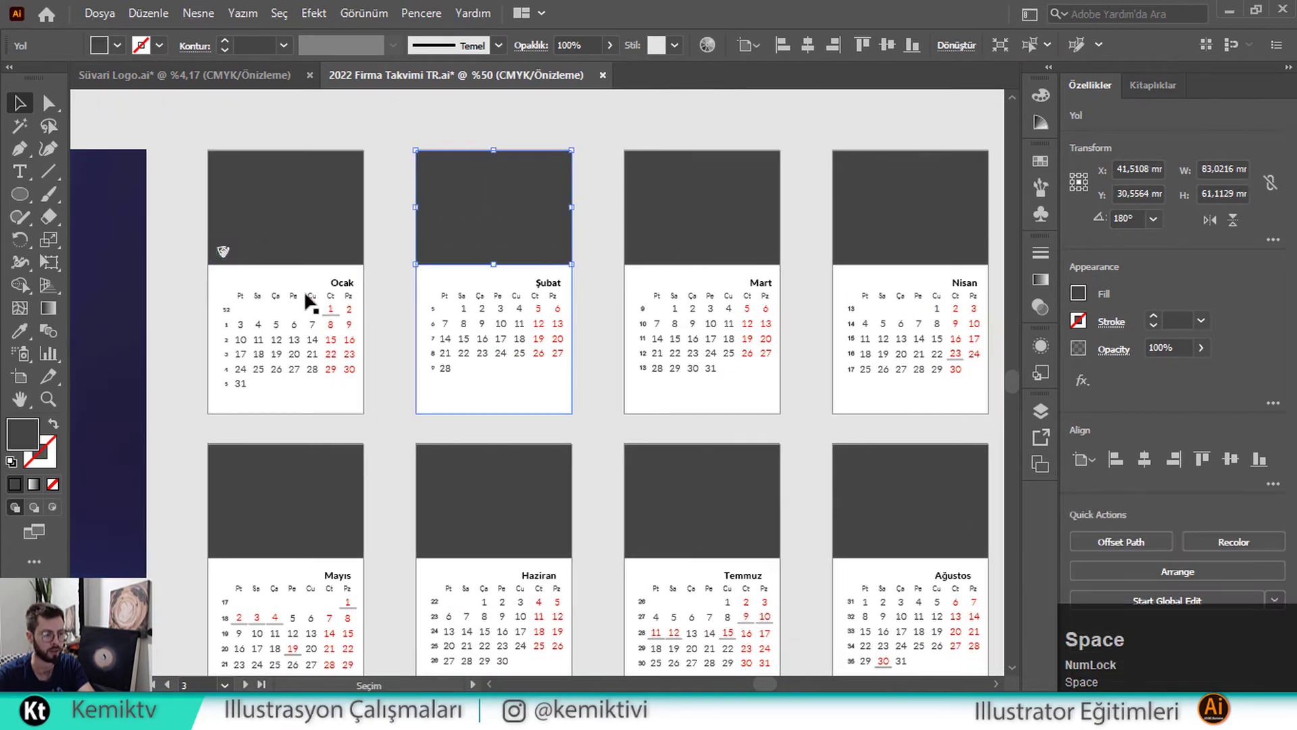
click(228, 257)
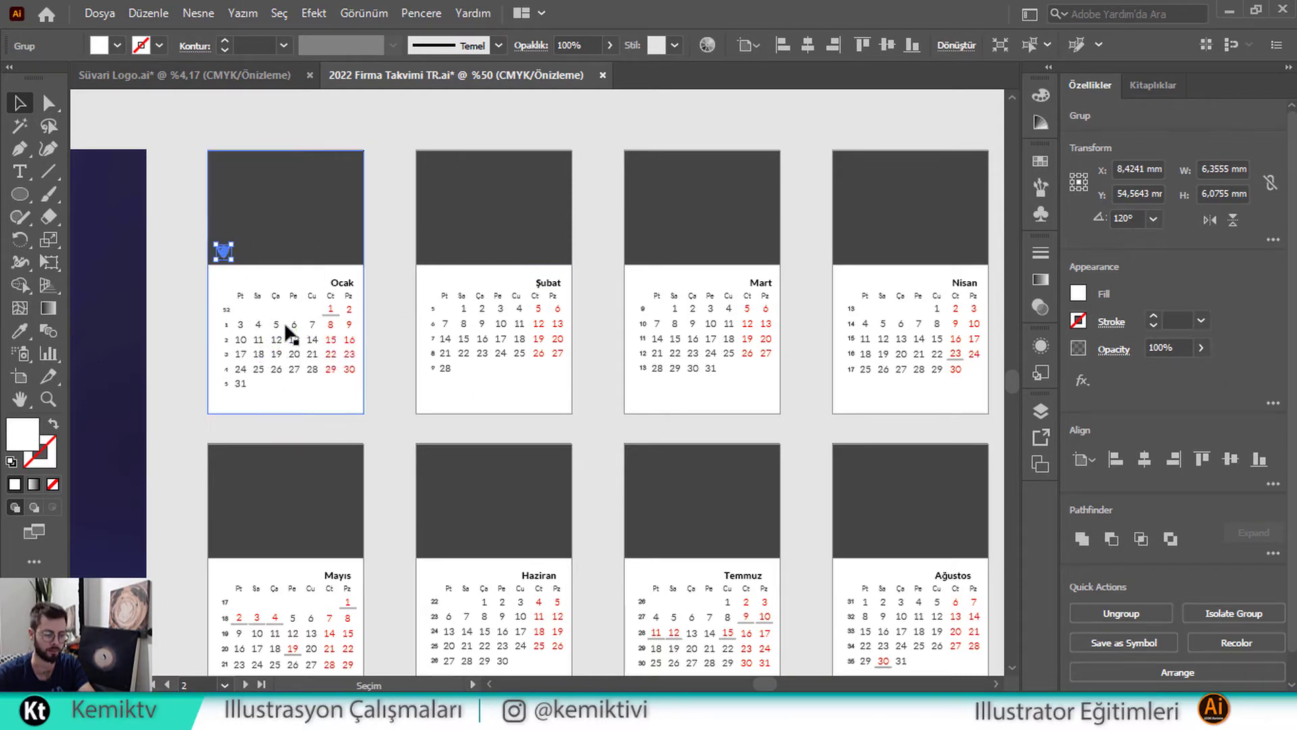
key(ctrl)
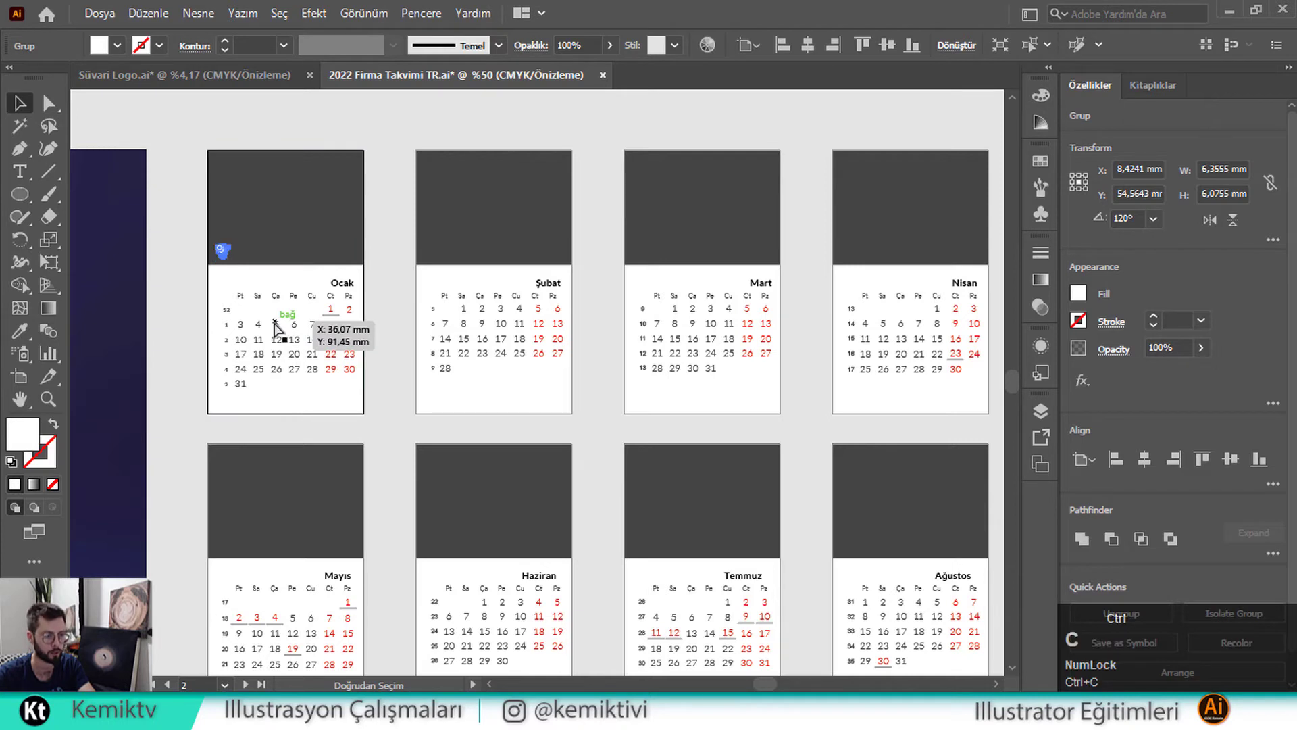
click(452, 262)
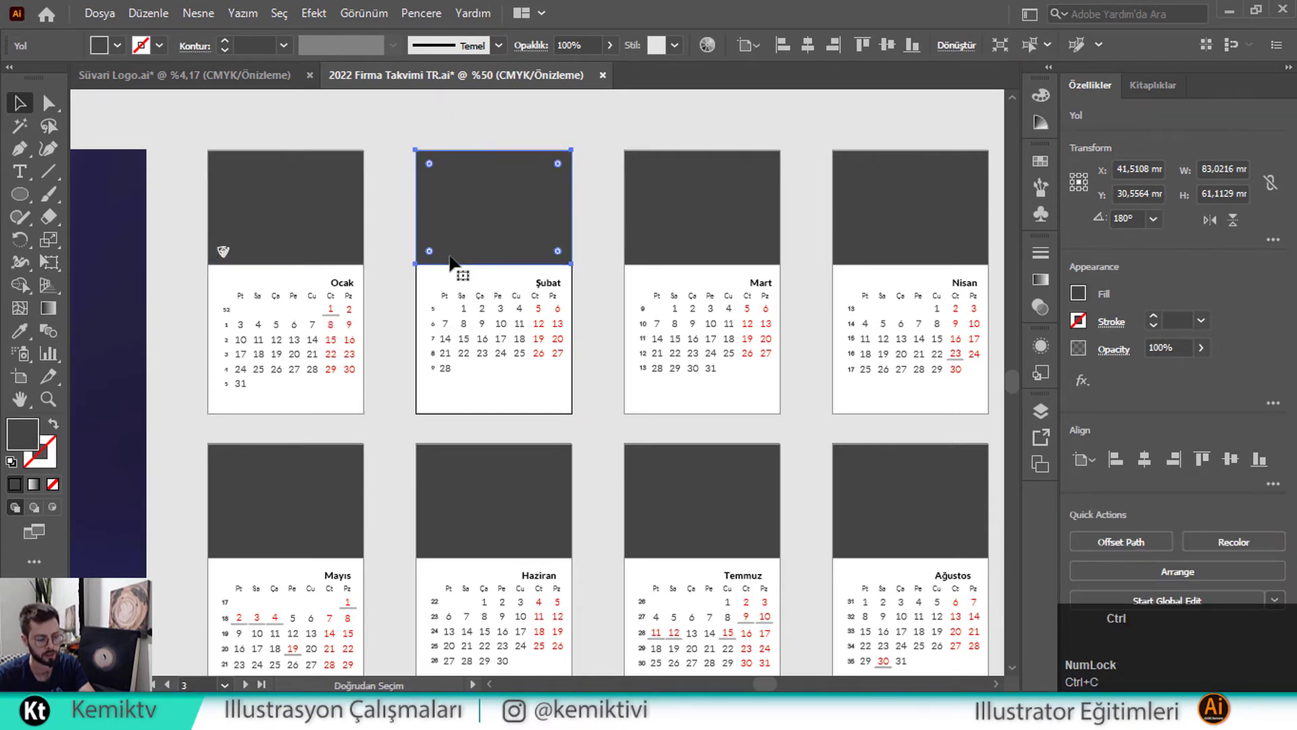
key(ctrl)
key(ctrl+f)
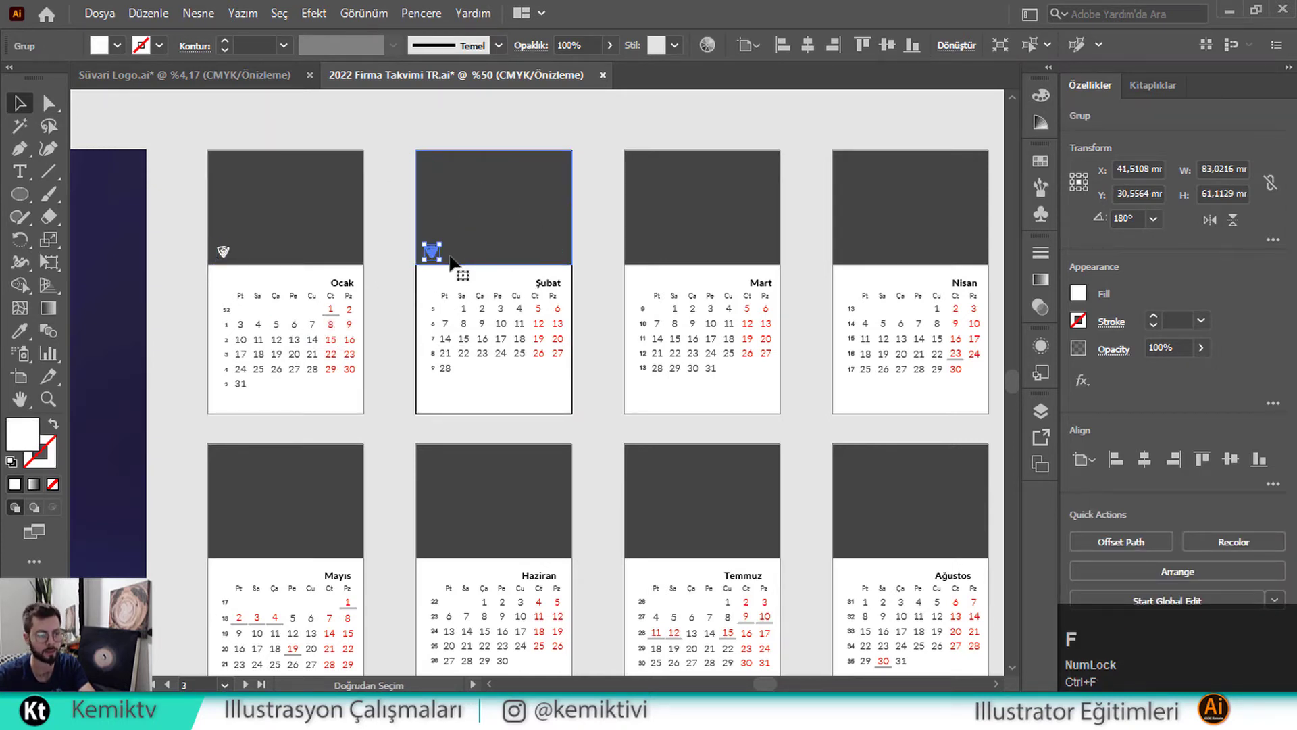
click(703, 267)
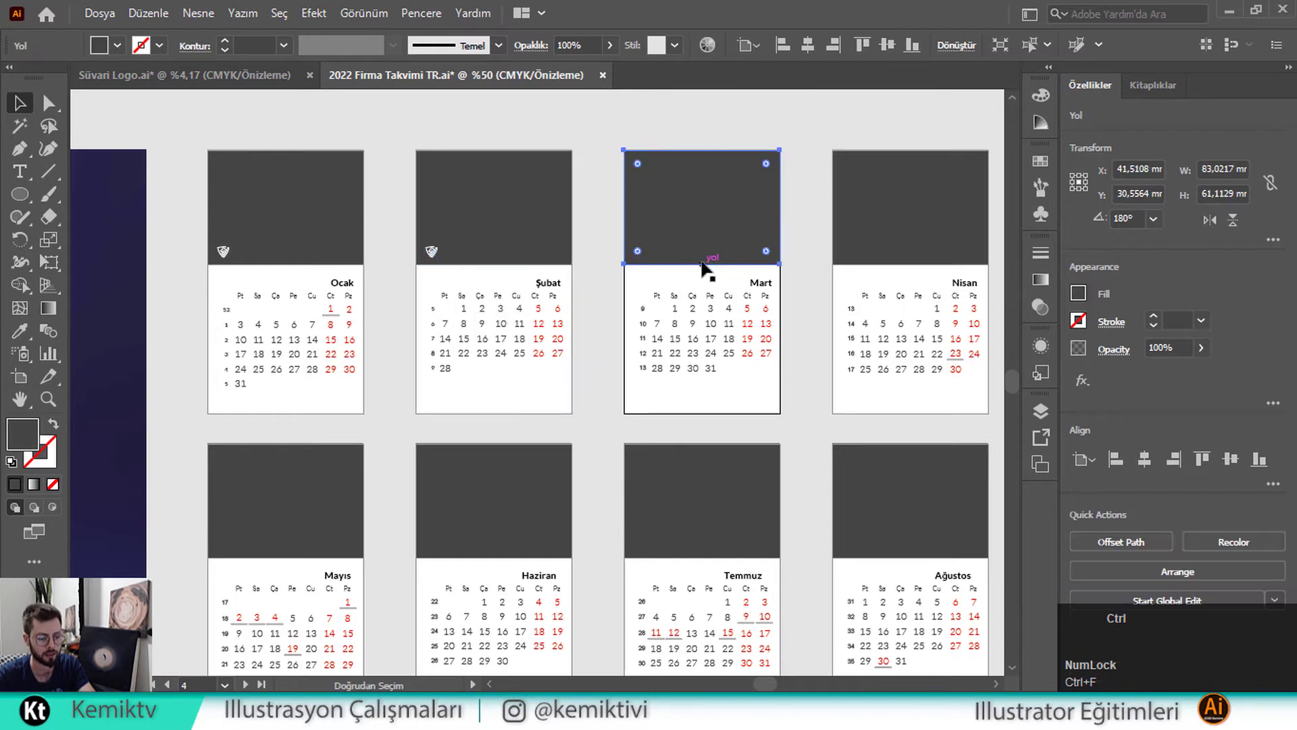
key(ctrl+f)
click(870, 267)
ctrl+click(868, 261)
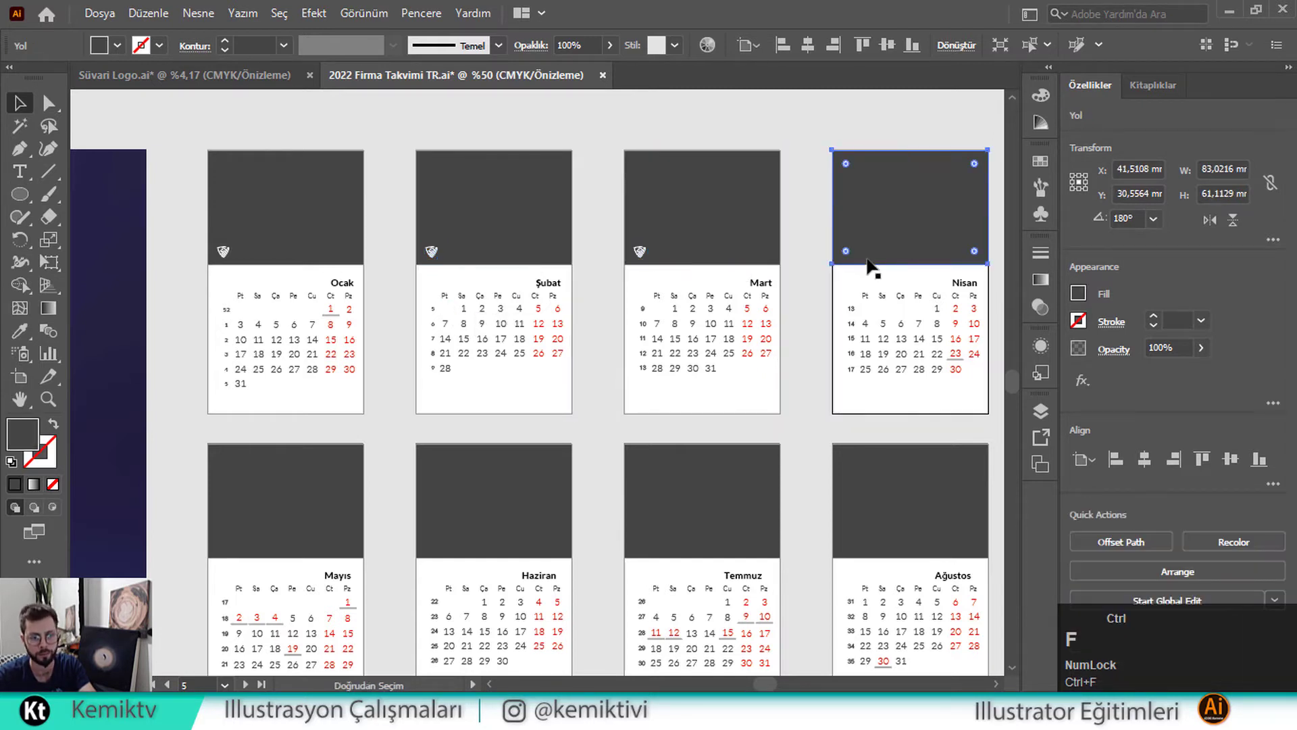
key(ctrl+f)
scroll(759, 260, down, 2)
ctrl+click(292, 399)
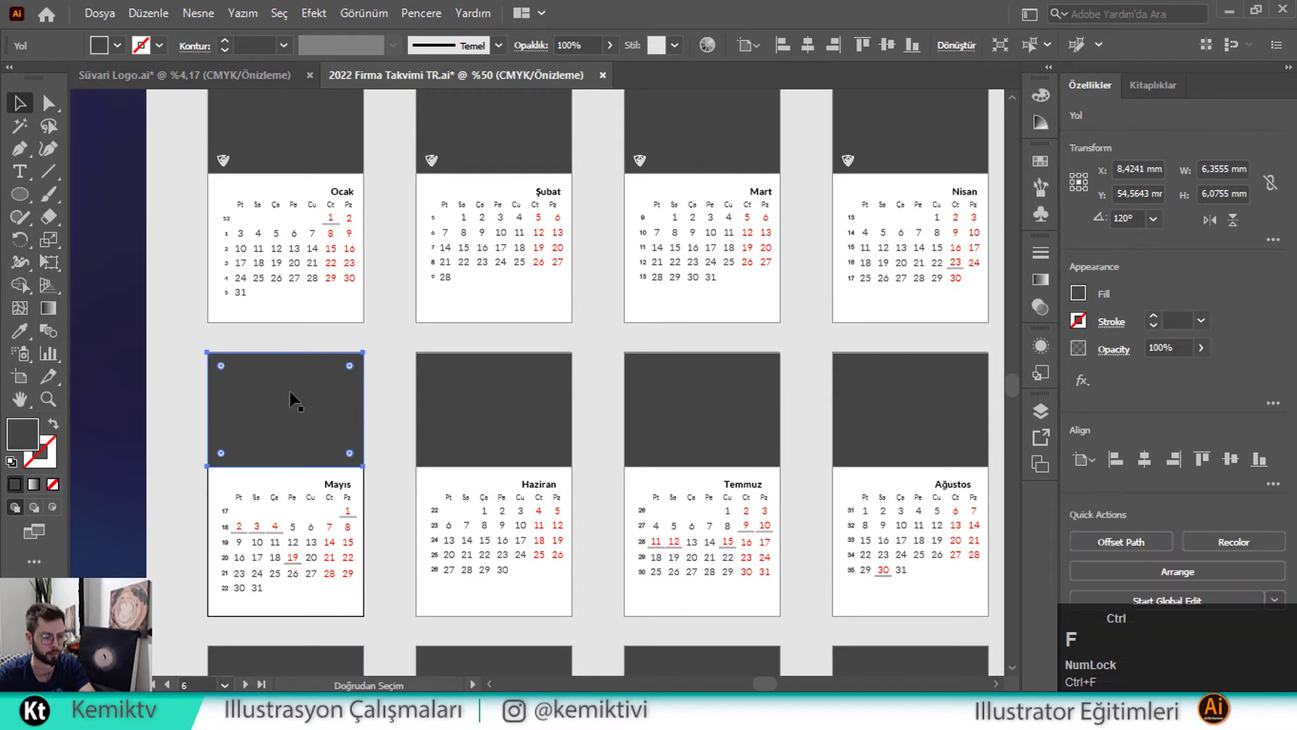
key(ctrl+f)
ctrl+click(469, 437)
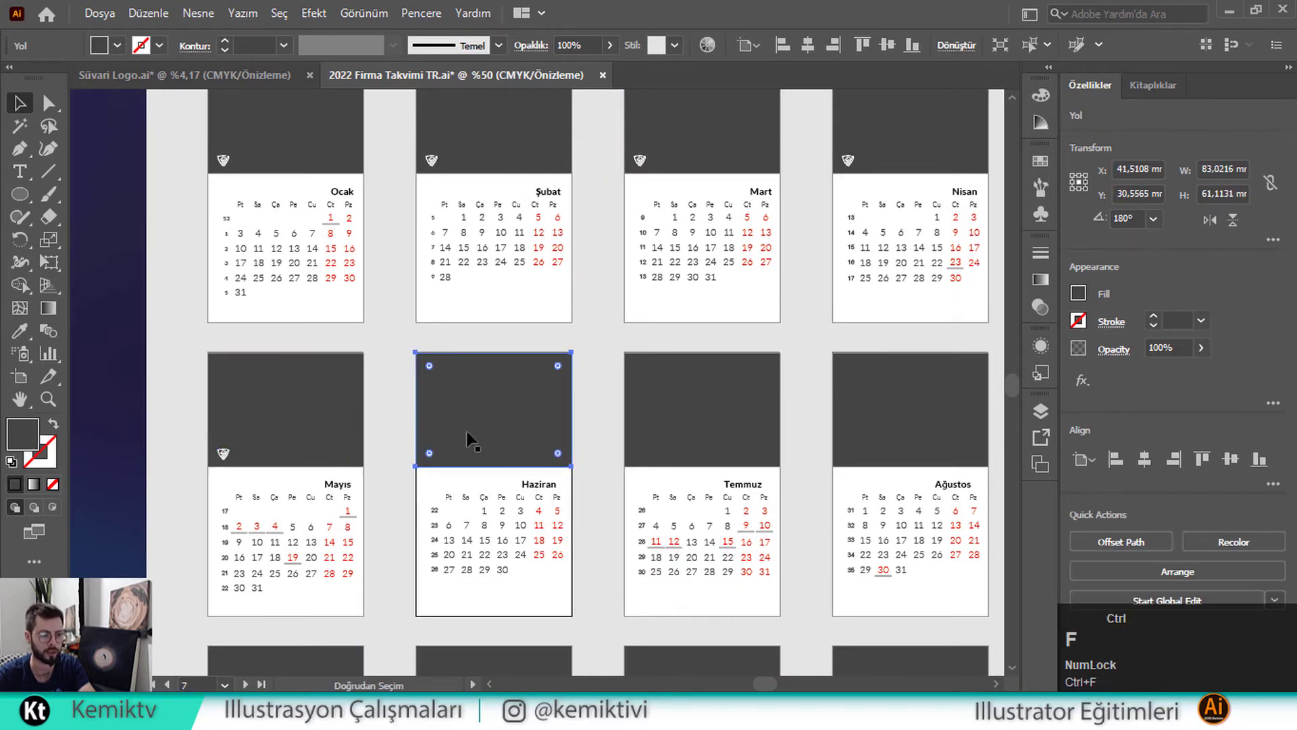
key(ctrl+f)
key(ctrl+z)
key(ctrl+z)
key(ctrl+z)
key(ctrl+z)
key(ctrl+z)
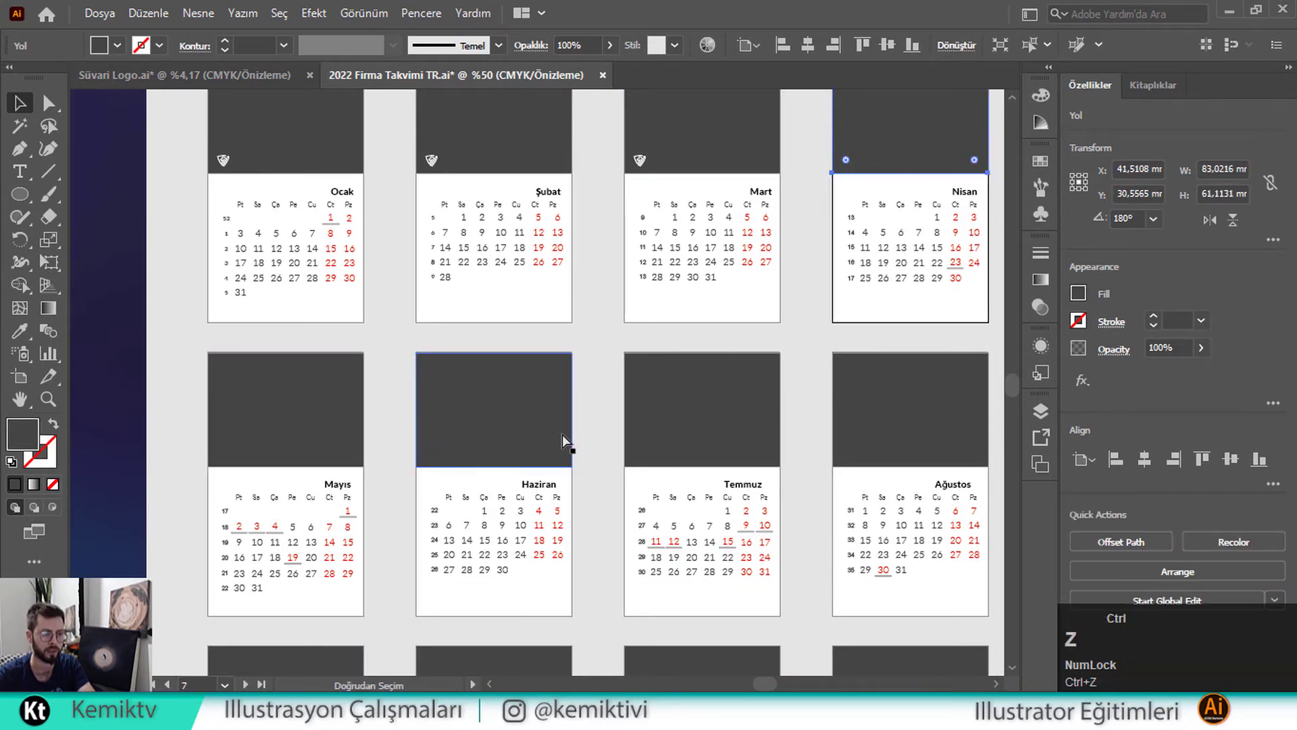
key(space)
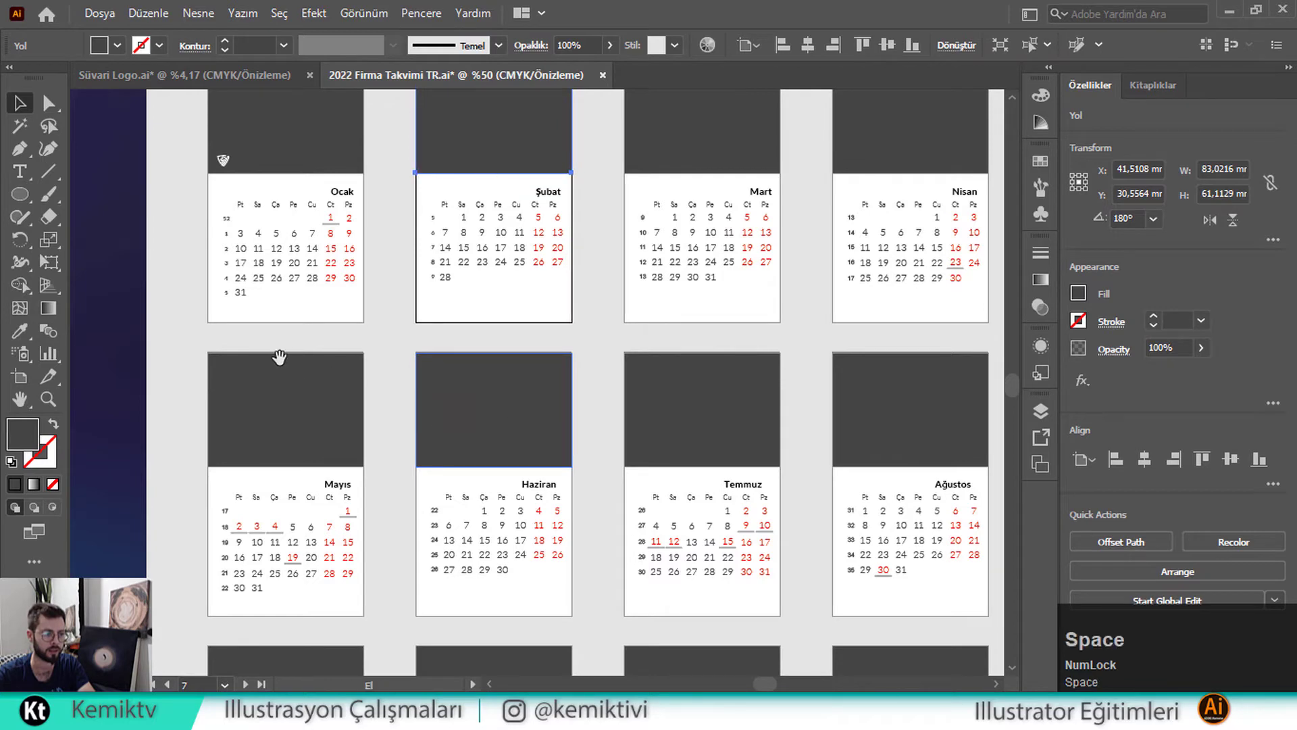
drag(278, 356, 600, 354)
scroll(553, 301, down, 1)
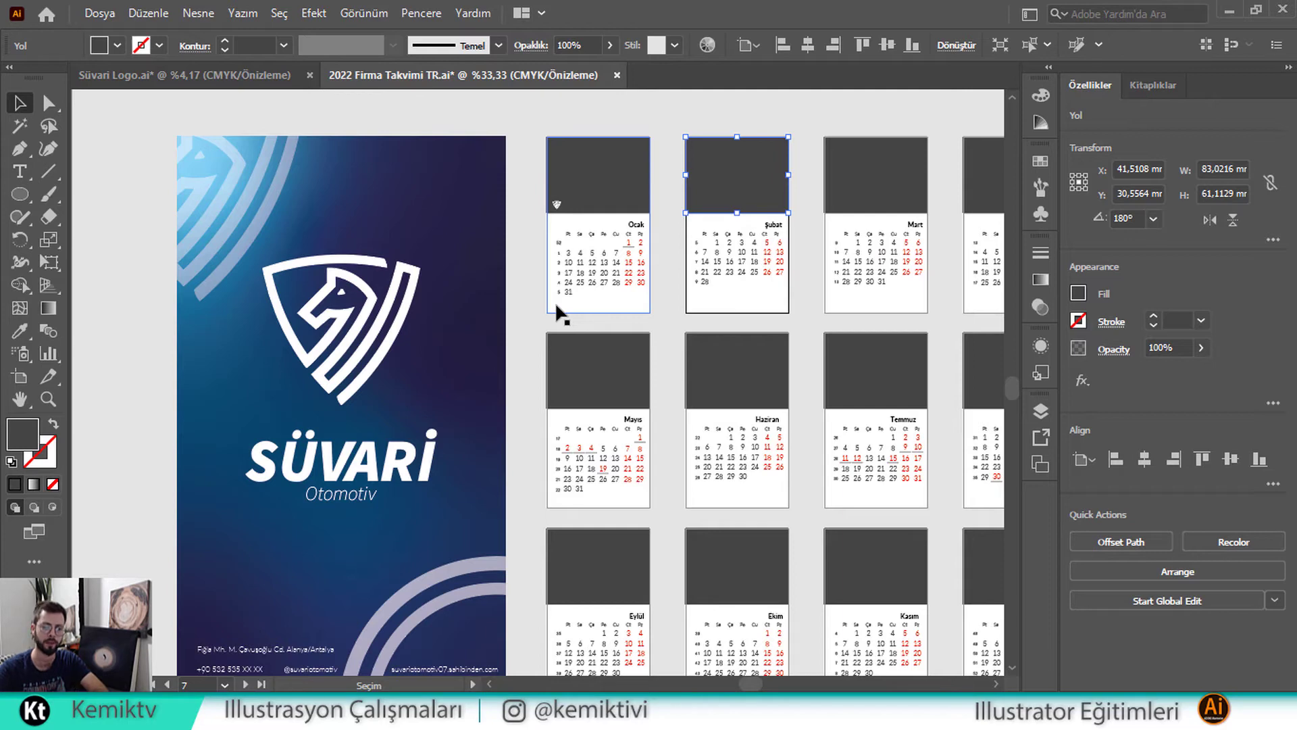
Style SÜVARİ as Bold Italic and OTOMOTİV as ExtraLight Italic, then group the wordmark with the shield
scroll(574, 217, up, 3)
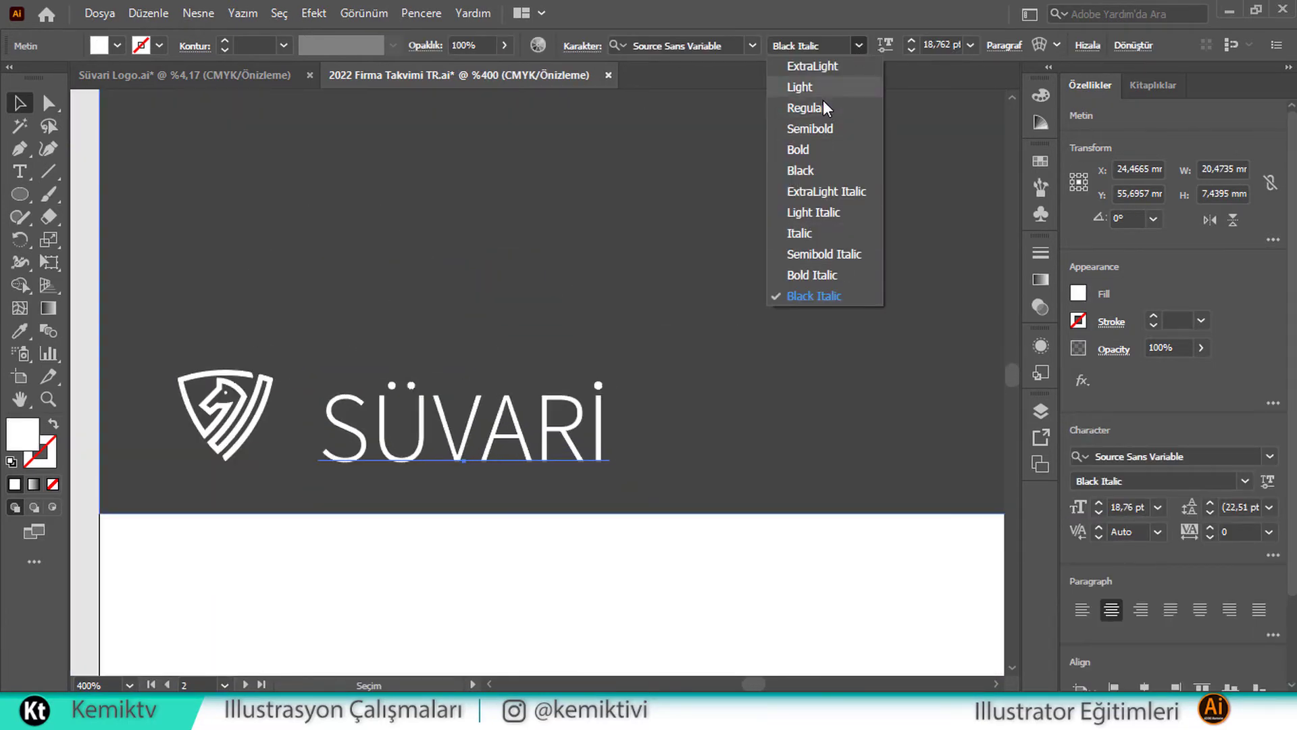
click(821, 278)
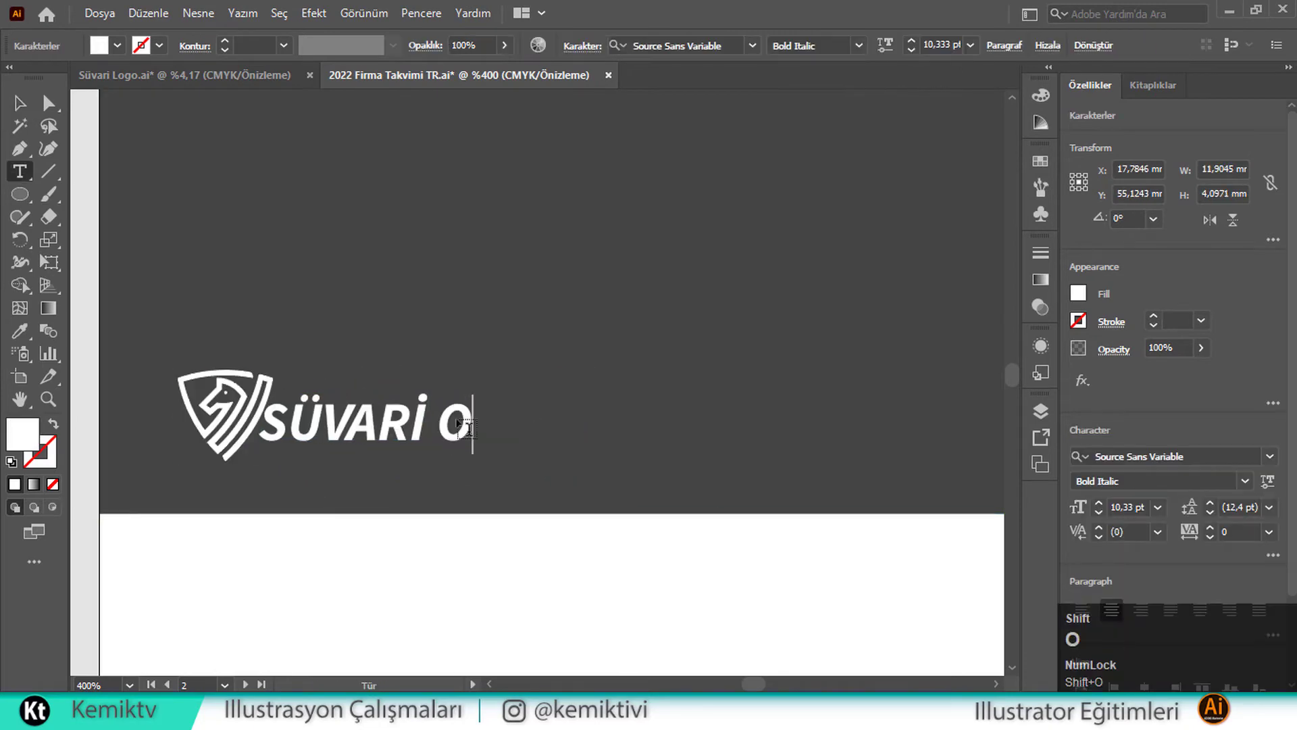
text(TOMOTİV)
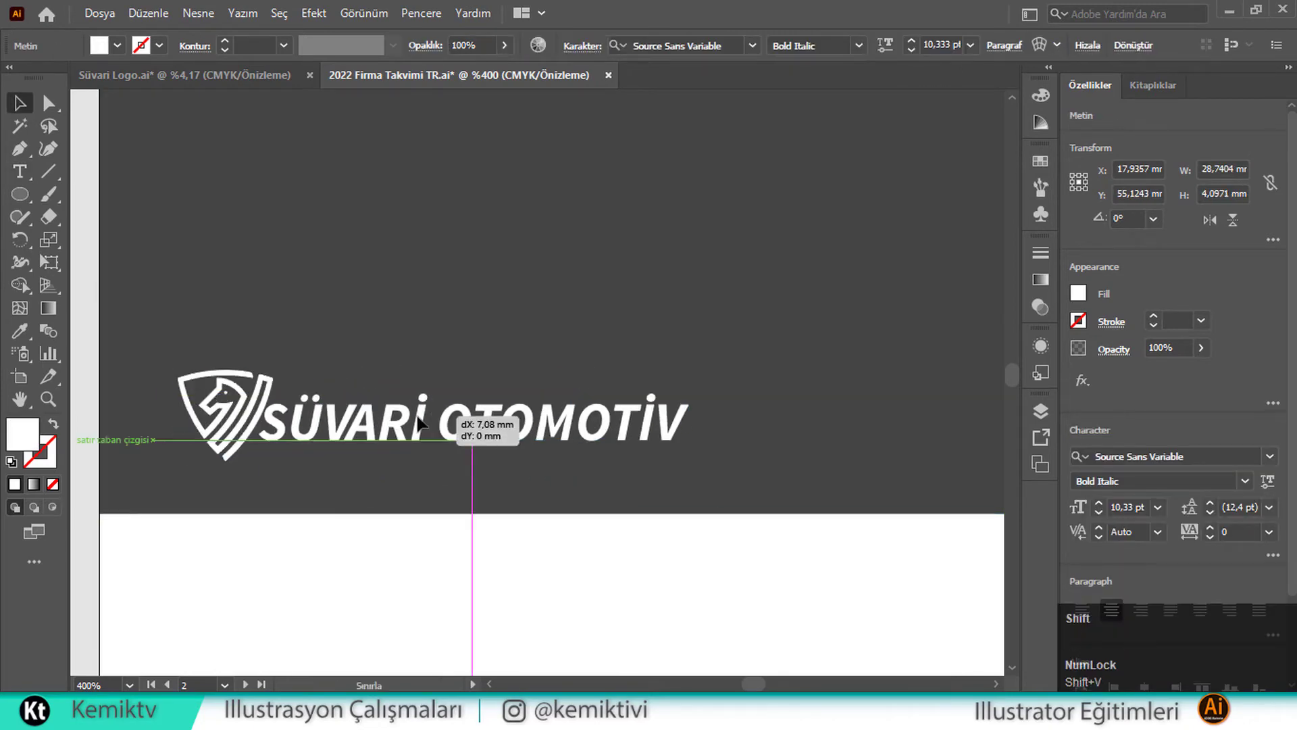
key(ctrl+a)
click(858, 45)
click(824, 192)
key(Escape)
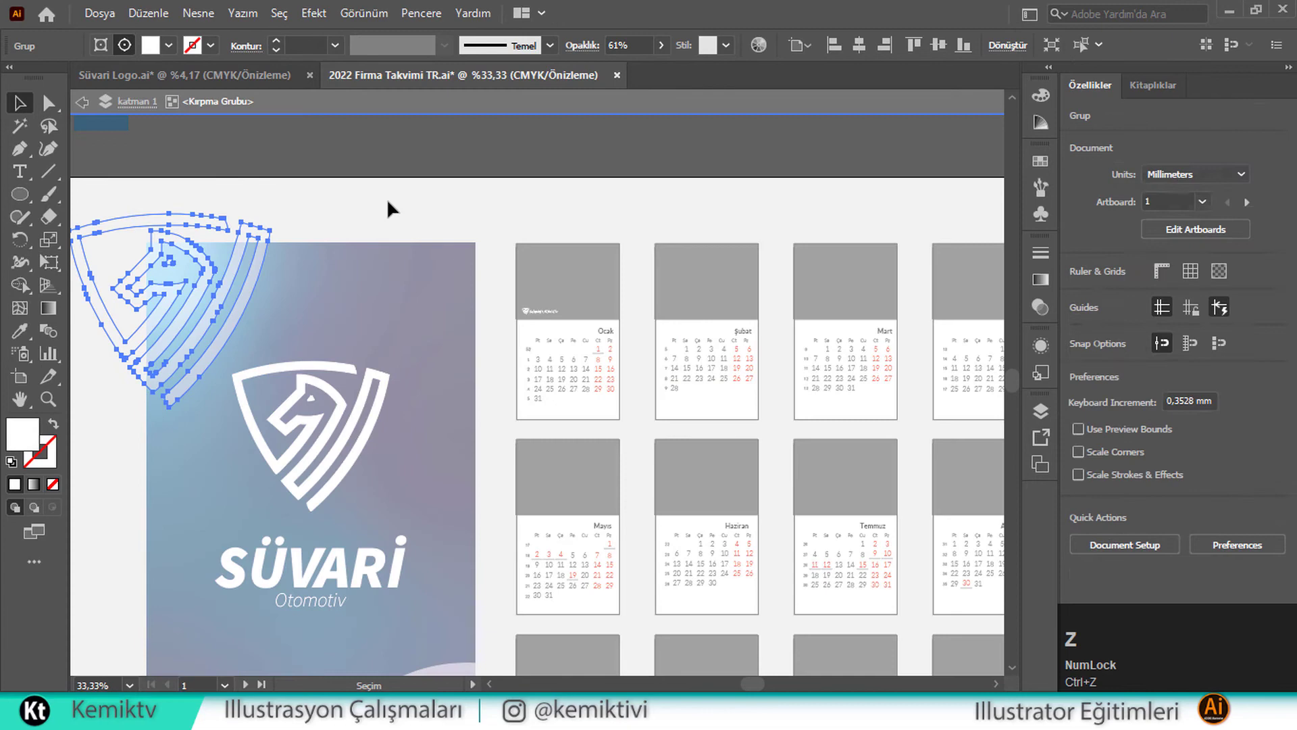
key(ctrl+1)
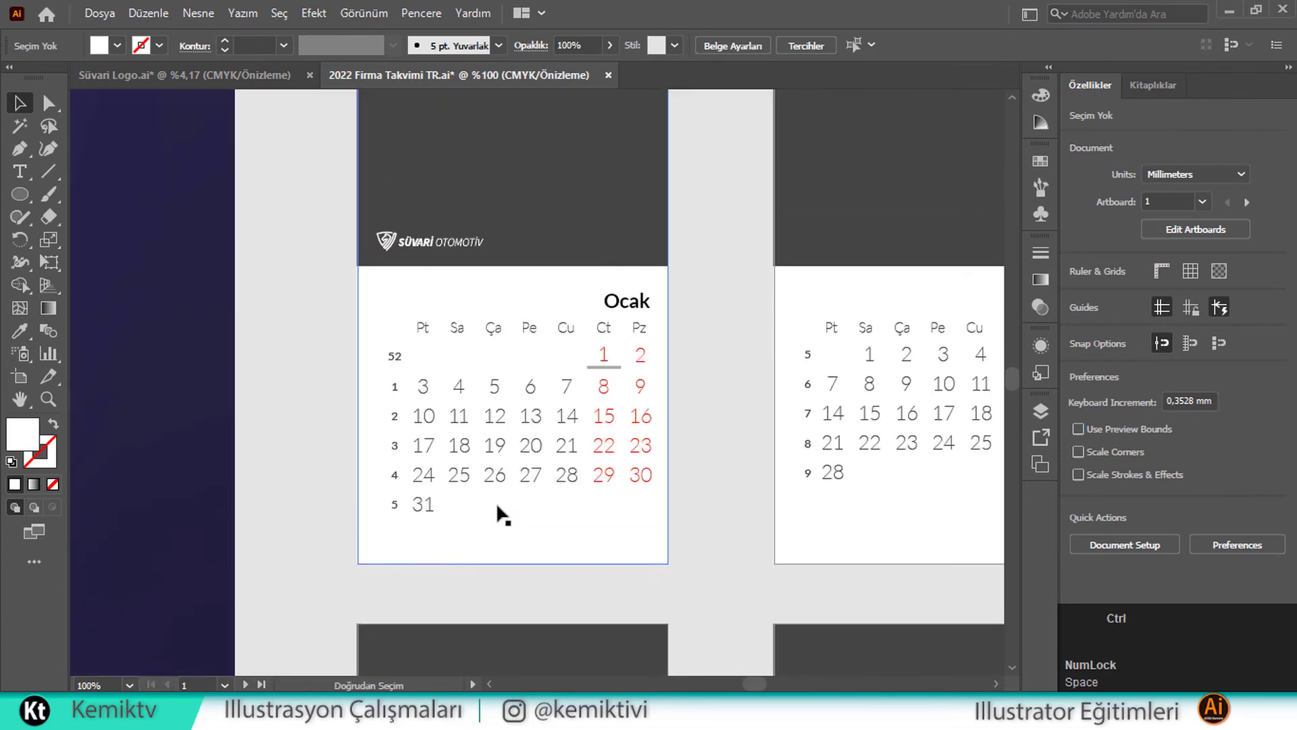
Paste a shield logo onto the navy cover and give it a linear gradient fill
key(ctrl+v)
drag(529, 327, 200, 395)
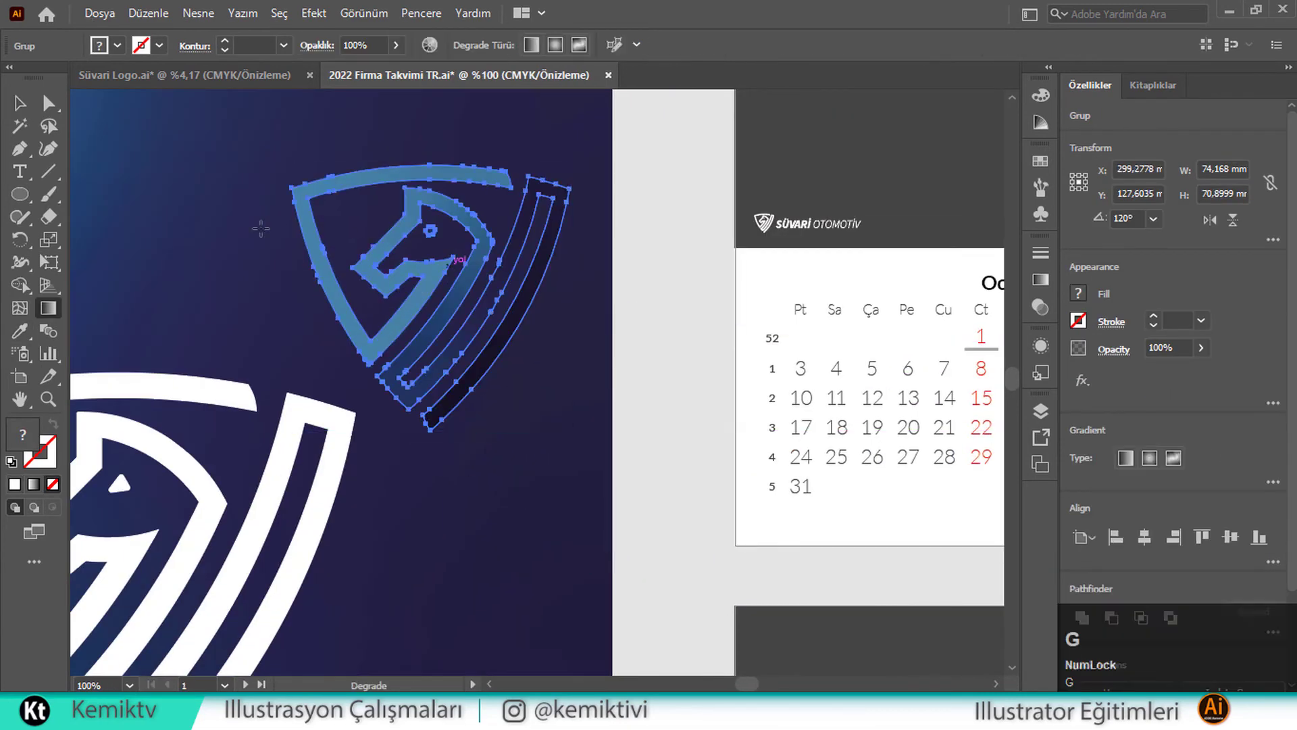
key(g)
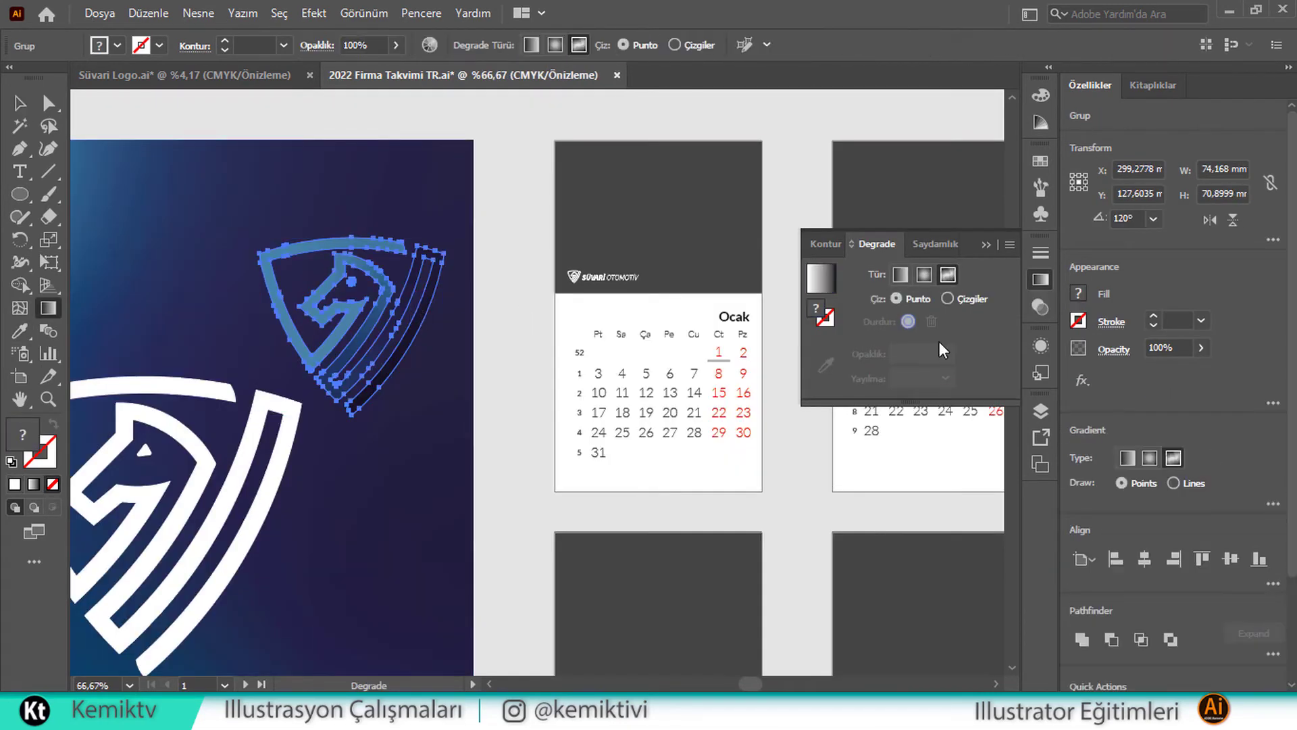
click(366, 335)
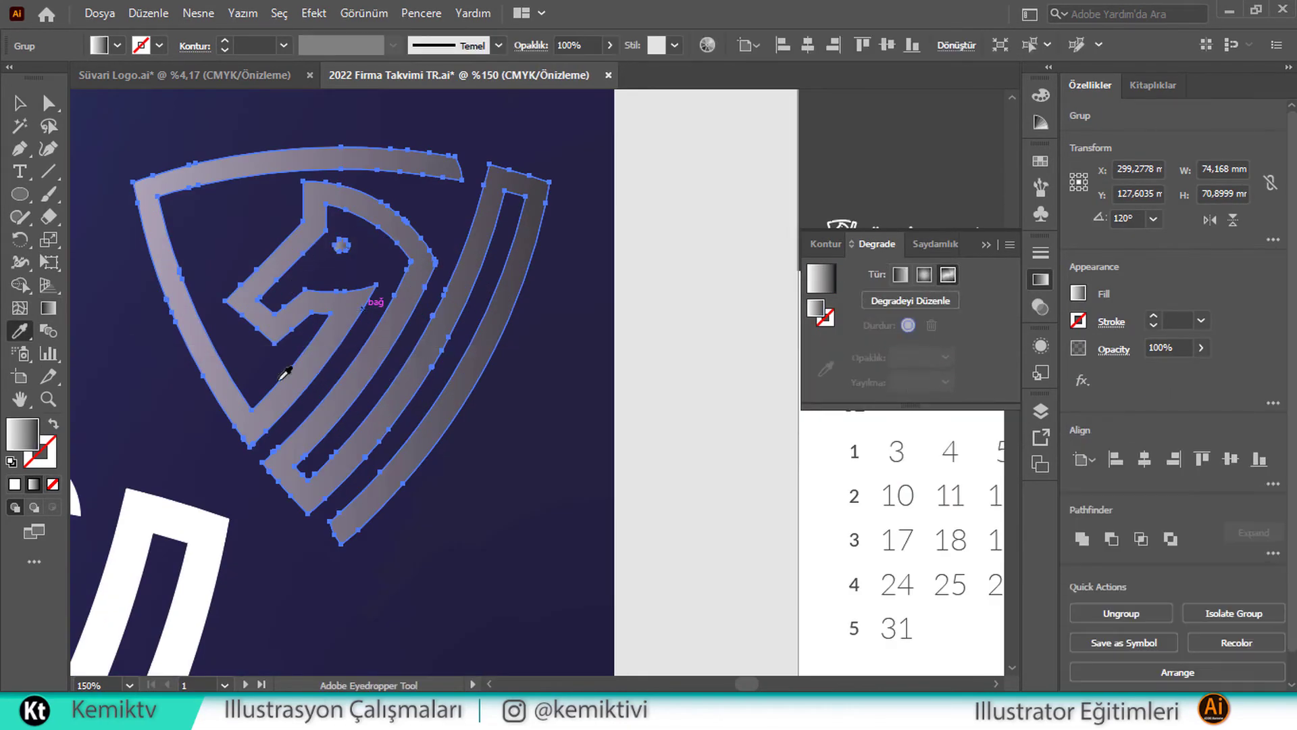
key(ctrl+z)
click(140, 195)
click(947, 275)
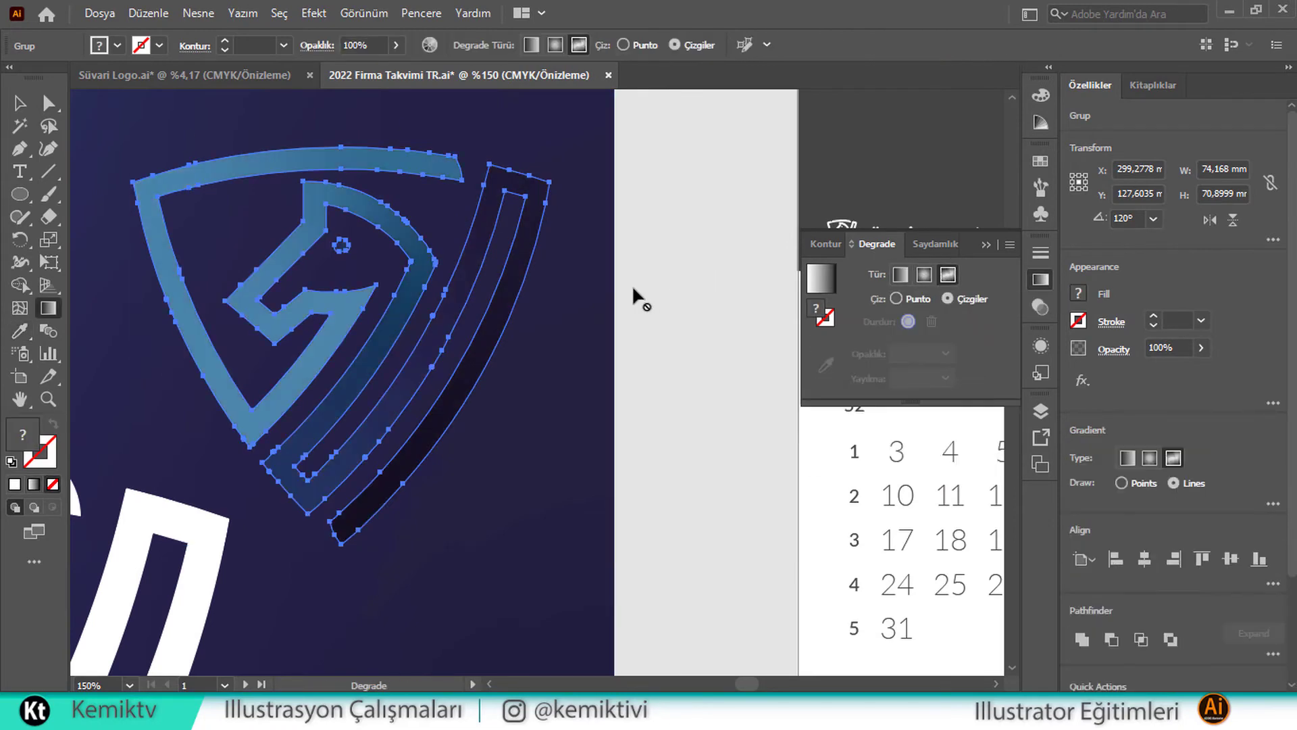
scroll(666, 299, down, 2)
click(900, 275)
Make the gradient's left stop light blue and add a darker blue middle stop
double_click(817, 400)
click(886, 486)
click(901, 403)
double_click(900, 400)
click(903, 487)
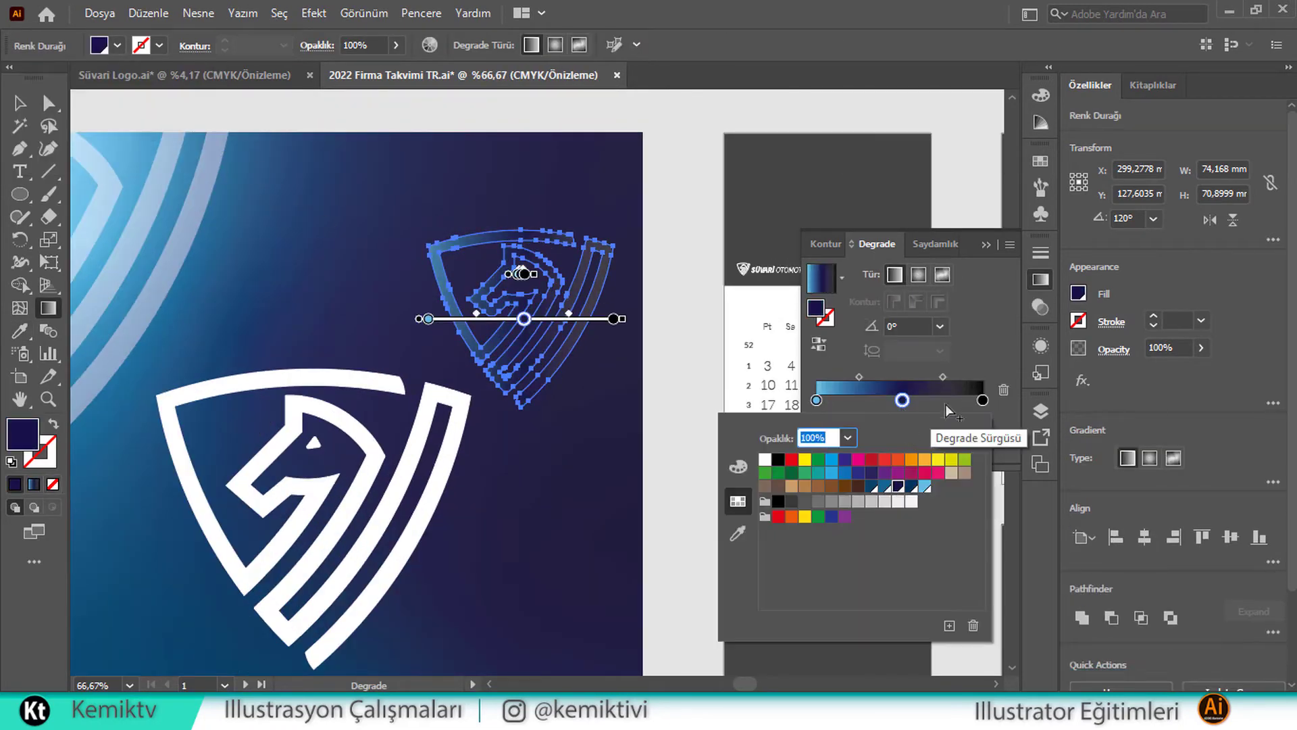
click(897, 402)
double_click(898, 400)
click(919, 487)
Add an end gradient stop and adjust its CMYK values to a dark navy
click(954, 401)
double_click(982, 400)
click(913, 487)
click(737, 467)
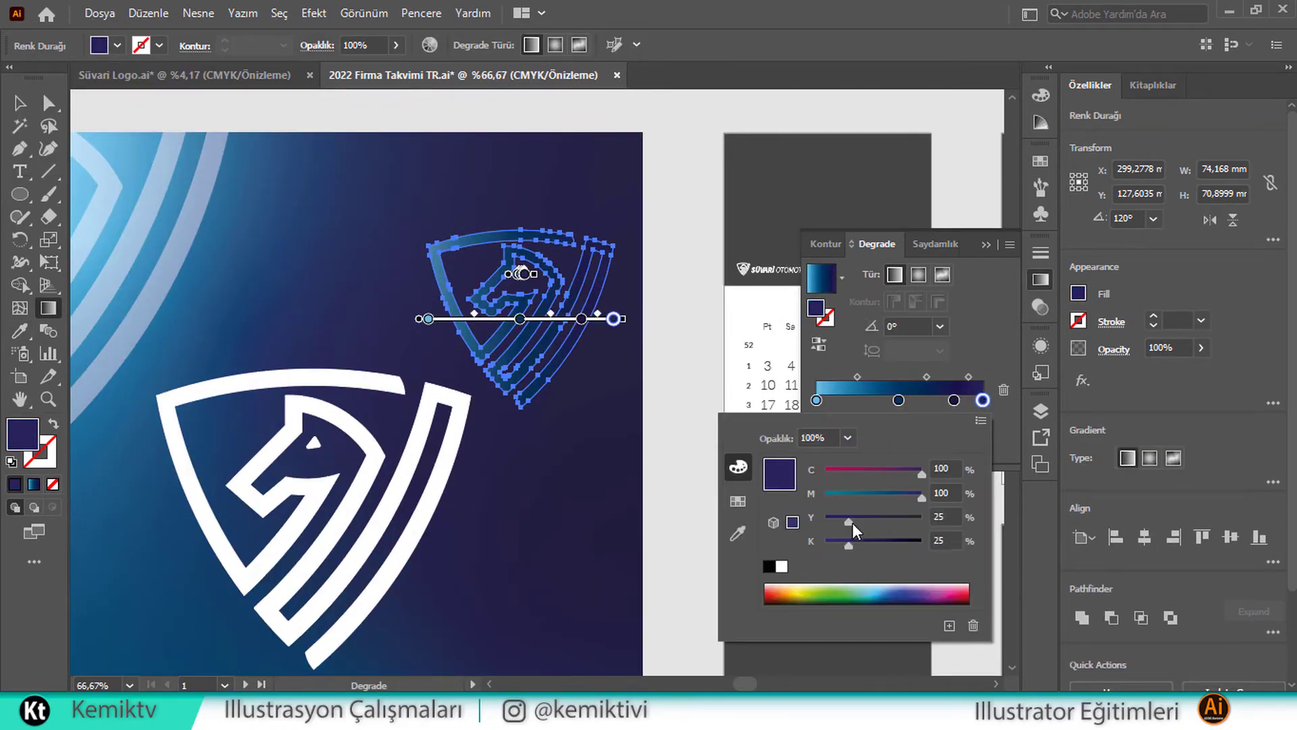
drag(852, 522, 824, 521)
drag(871, 545, 892, 546)
click(882, 371)
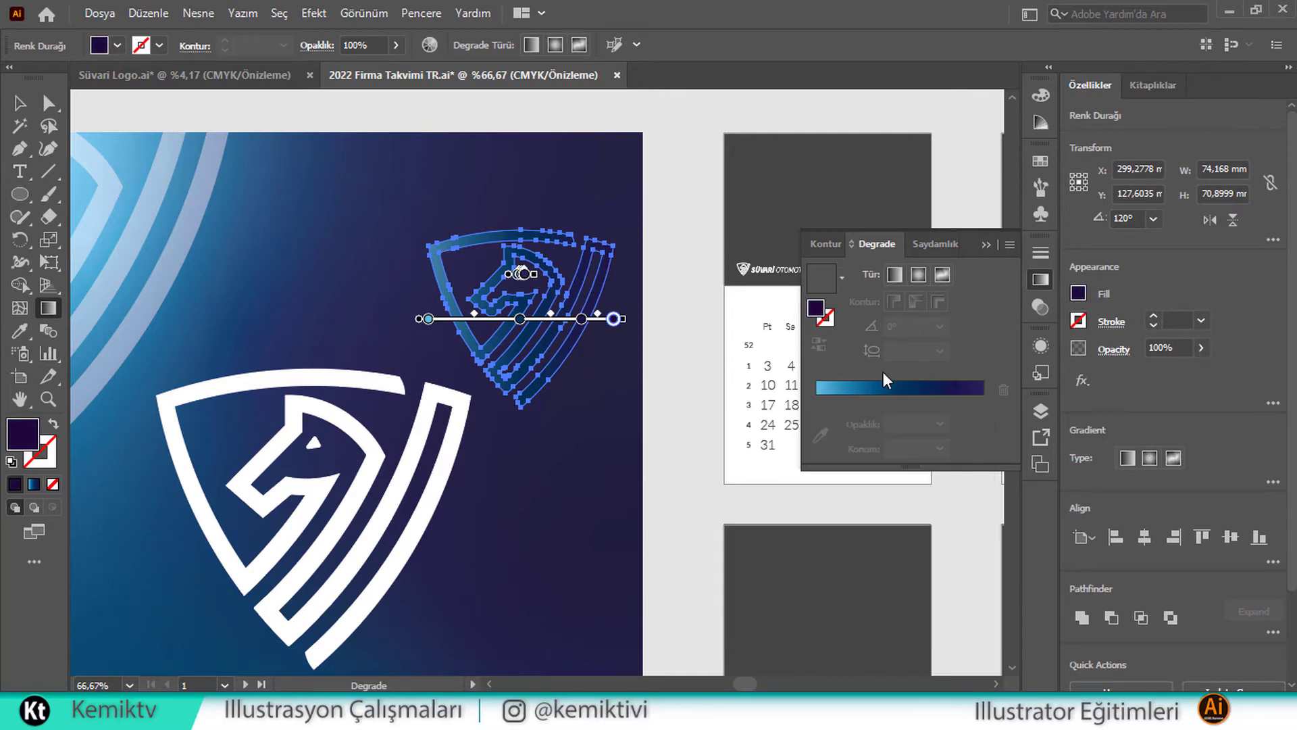
Set the gradient direction diagonally across the shield logo
key(v)
click(987, 245)
scroll(405, 301, down, 1)
key(g)
drag(326, 244, 457, 344)
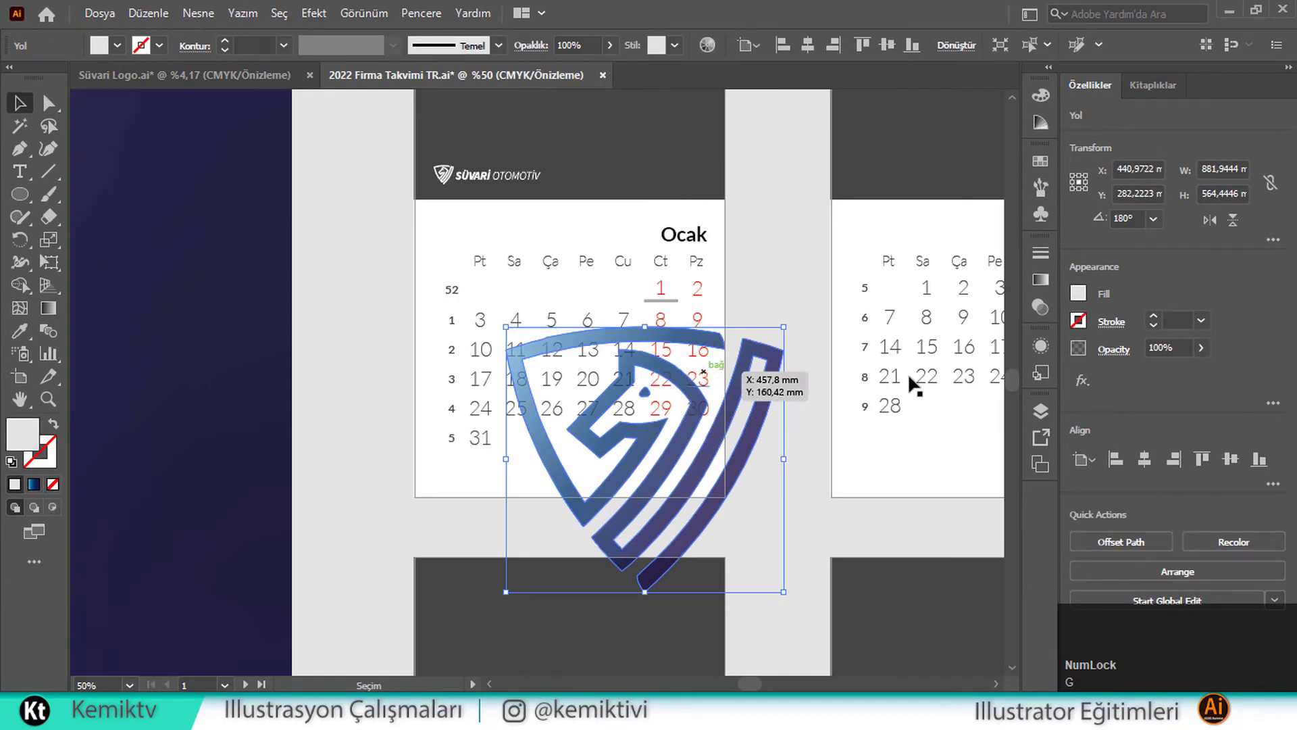
Shrink the shield, place it at the Ocak page's bottom-right corner, and clip it to the page rectangle
drag(724, 371, 642, 362)
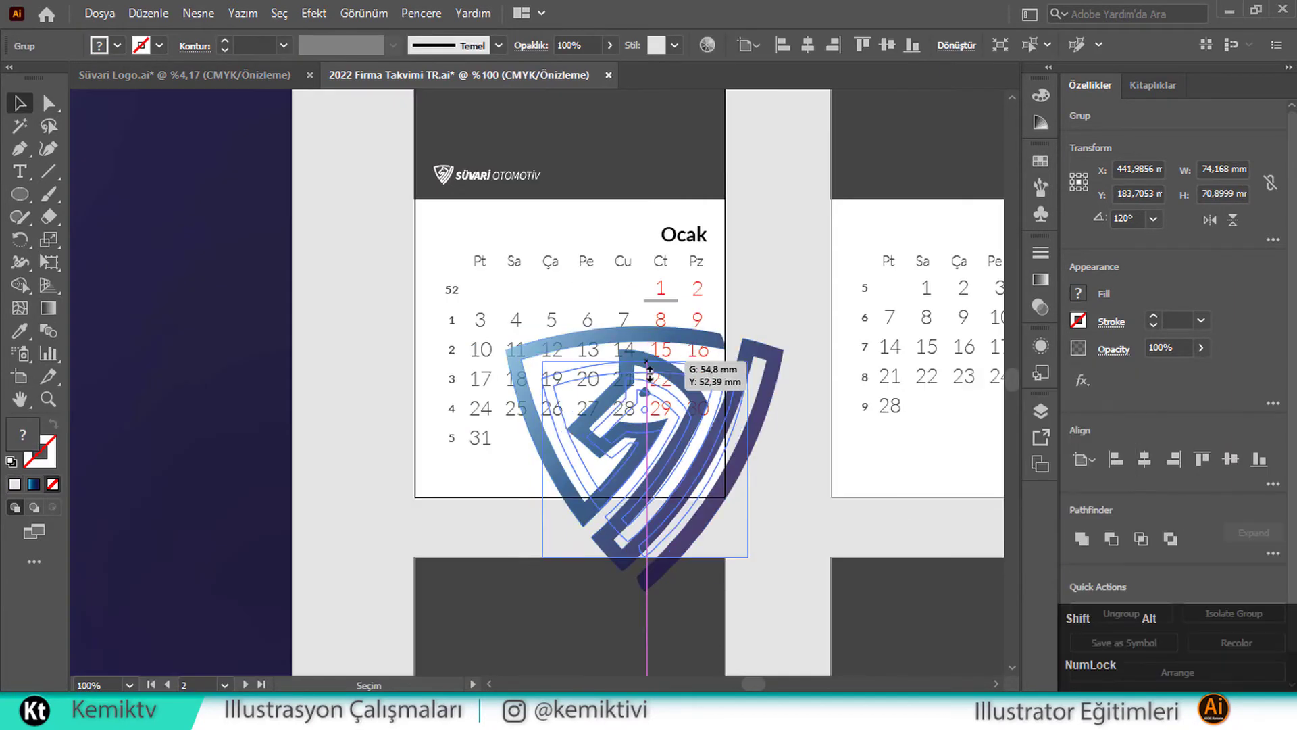
drag(655, 432, 665, 439)
click(670, 437)
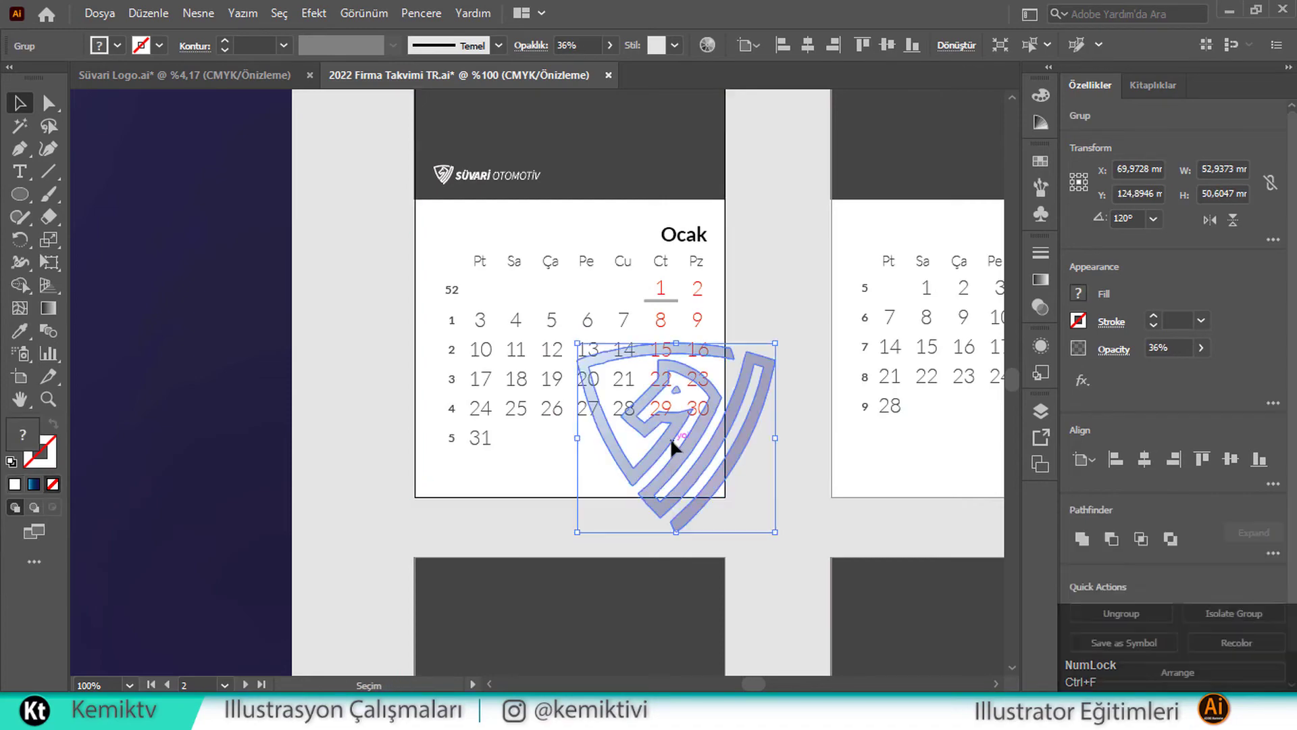
key(ctrl+f)
shift+click(742, 408)
key(ctrl+7)
double_click(622, 409)
drag(631, 417, 614, 409)
double_click(496, 503)
click(553, 443)
scroll(552, 443, down, 2)
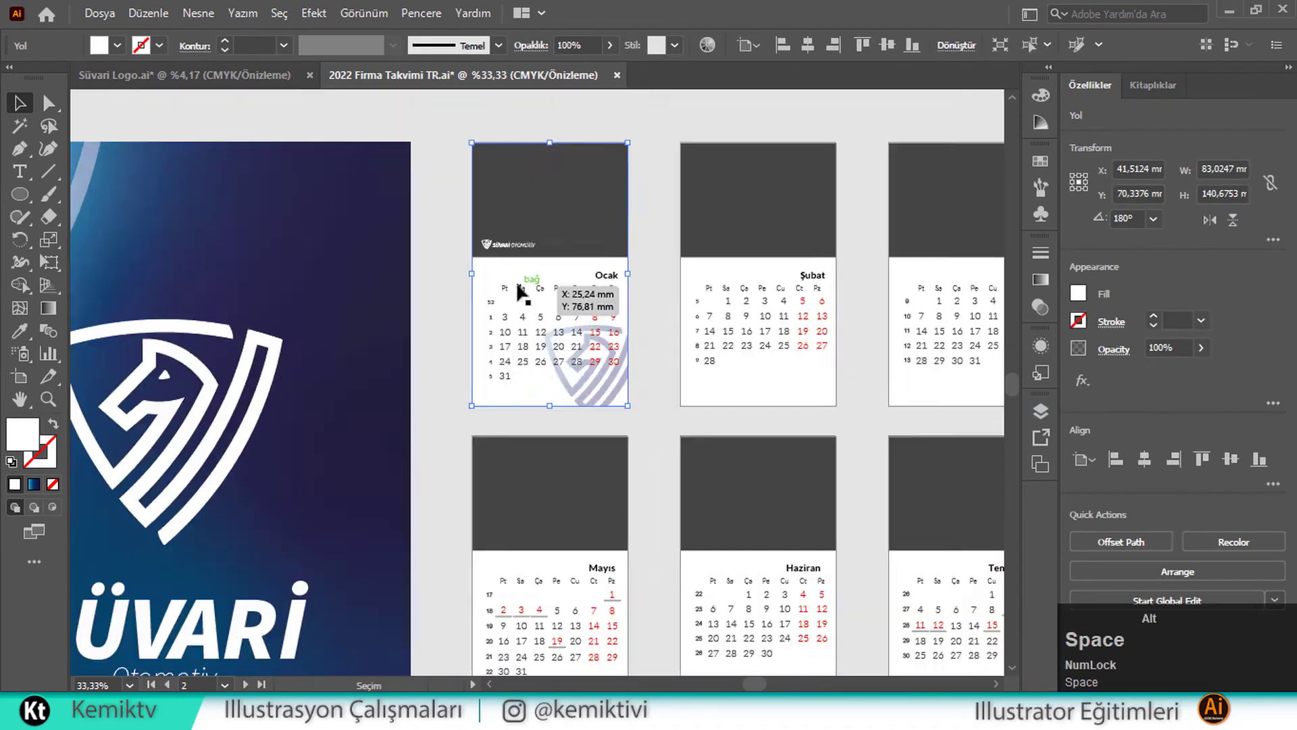
Drag a copy of the cover's contact text onto the January page, undoing the stray phone-text move
scroll(521, 286, down, 2)
drag(381, 519, 647, 250)
scroll(647, 260, up, 6)
click(117, 45)
click(34, 135)
scroll(581, 358, down, 4)
drag(349, 557, 748, 194)
key(ctrl+z)
click(574, 642)
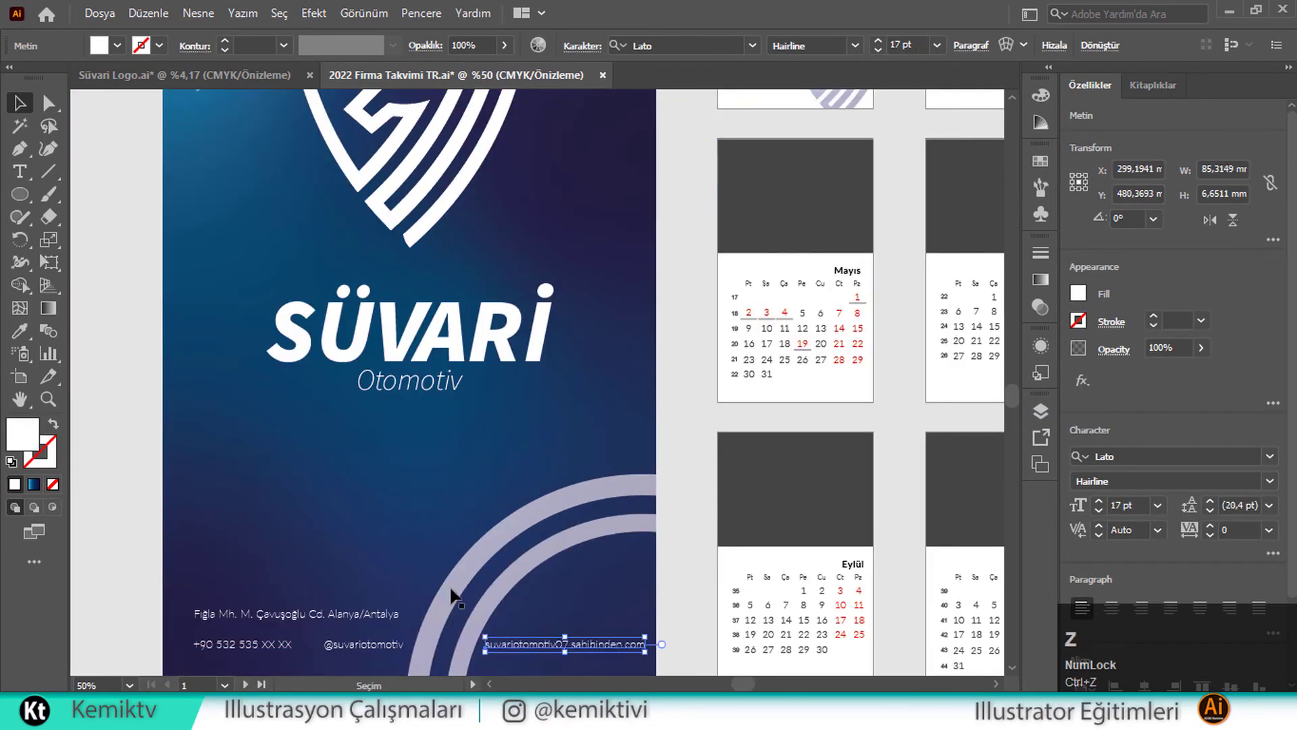
Copy the cover's contact texts onto the January page, arrange them and shrink the website text
shift+click(365, 643)
scroll(449, 594, down, 1)
drag(370, 603, 680, 223)
scroll(680, 223, up, 3)
drag(830, 278, 686, 278)
mouse_move(878, 302)
mouse_down()
mouse_move(646, 269)
mouse_move(605, 363)
mouse_up()
drag(451, 301, 353, 343)
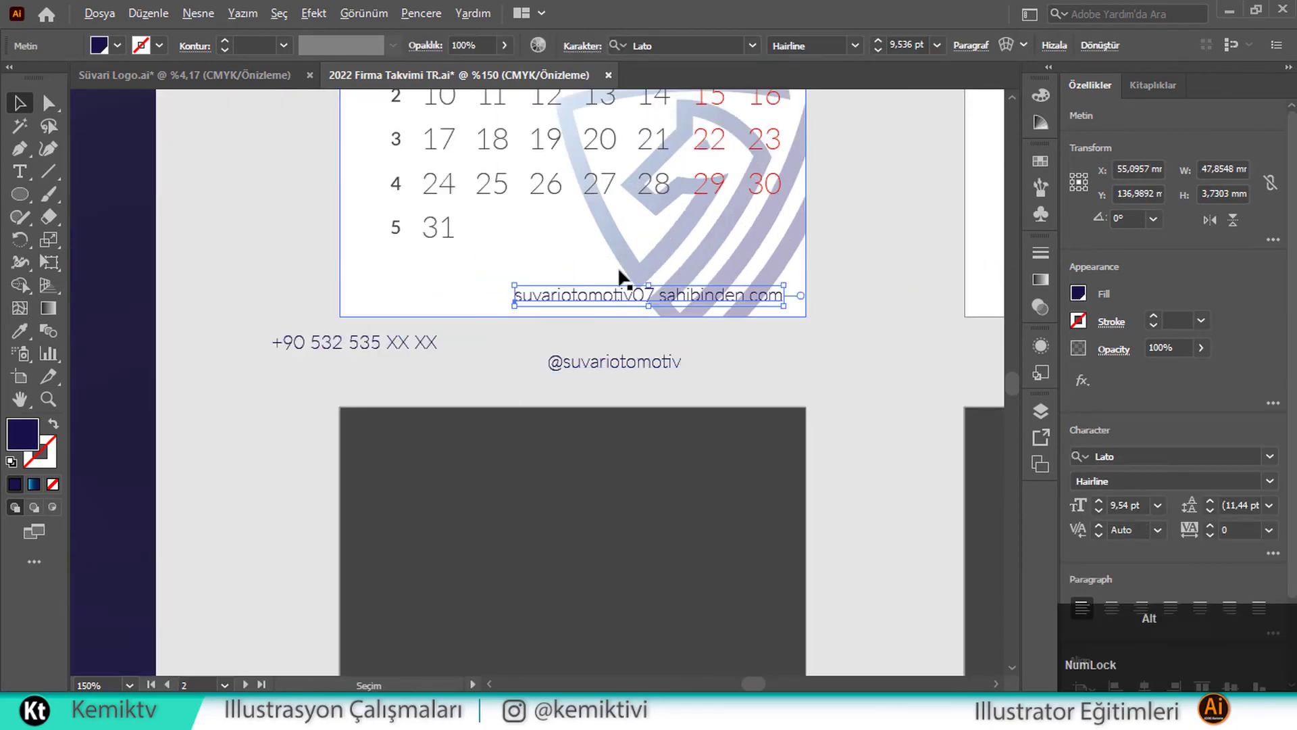
scroll(625, 274, up, 1)
mouse_move(619, 299)
mouse_down()
mouse_move(721, 318)
mouse_move(559, 376)
mouse_up()
Draw a bar along the January page bottom and round its top-right corner
key(m)
mouse_move(335, 331)
mouse_down()
mouse_move(620, 313)
mouse_move(768, 286)
mouse_move(723, 330)
mouse_up()
key(v)
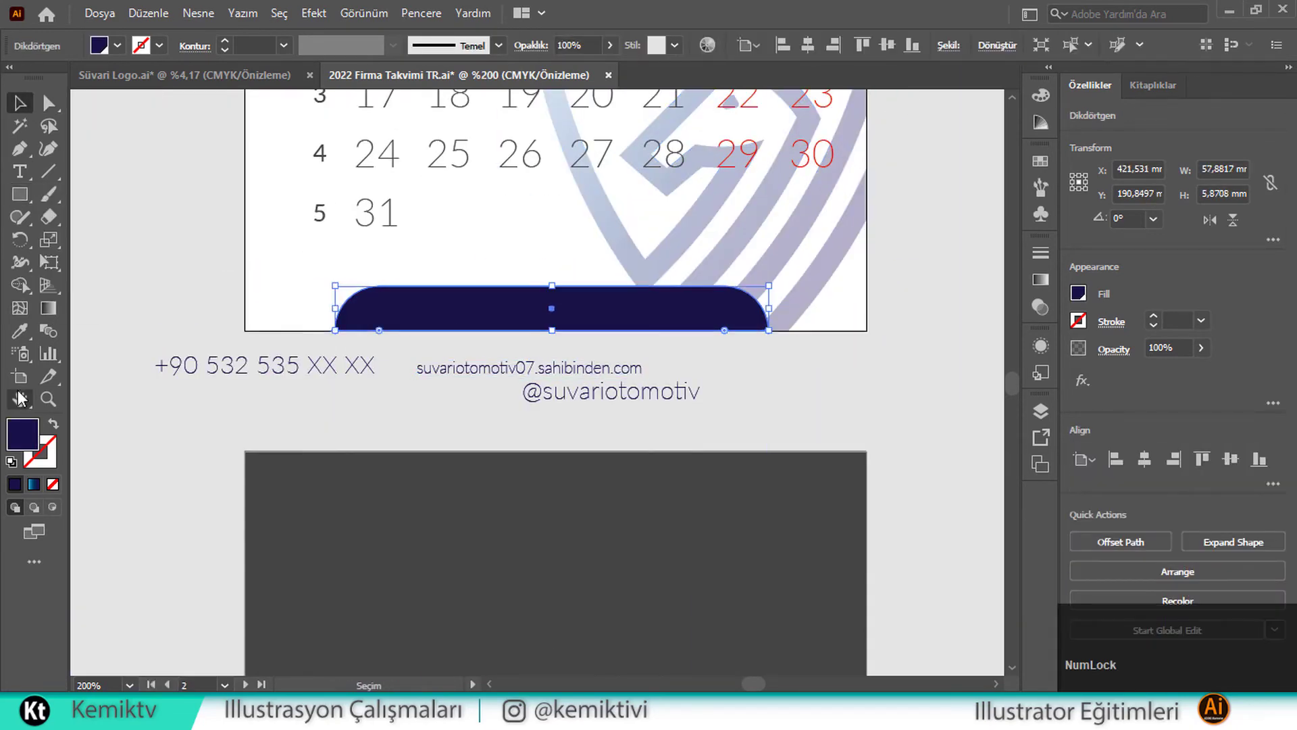
key(i)
scroll(270, 324, down, 3)
click(264, 466)
scroll(284, 302, up, 4)
Give the bar the cover's gradient as a freeform gradient and rearrange its colour points
key(g)
click(530, 346)
click(1040, 279)
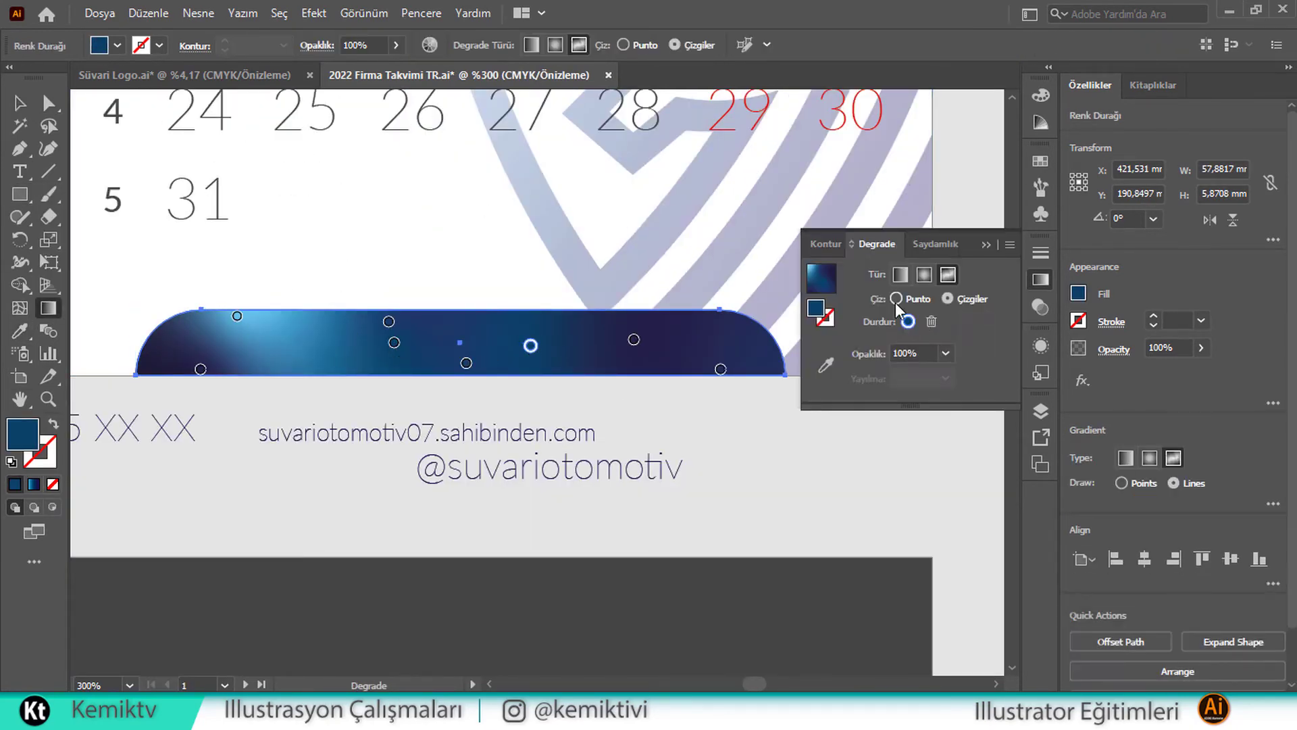
click(895, 298)
drag(237, 316, 286, 310)
drag(201, 369, 161, 339)
Place the website text on the bar in white, centred on it
key(v)
drag(512, 439, 571, 355)
click(116, 45)
click(124, 73)
shift+click(659, 350)
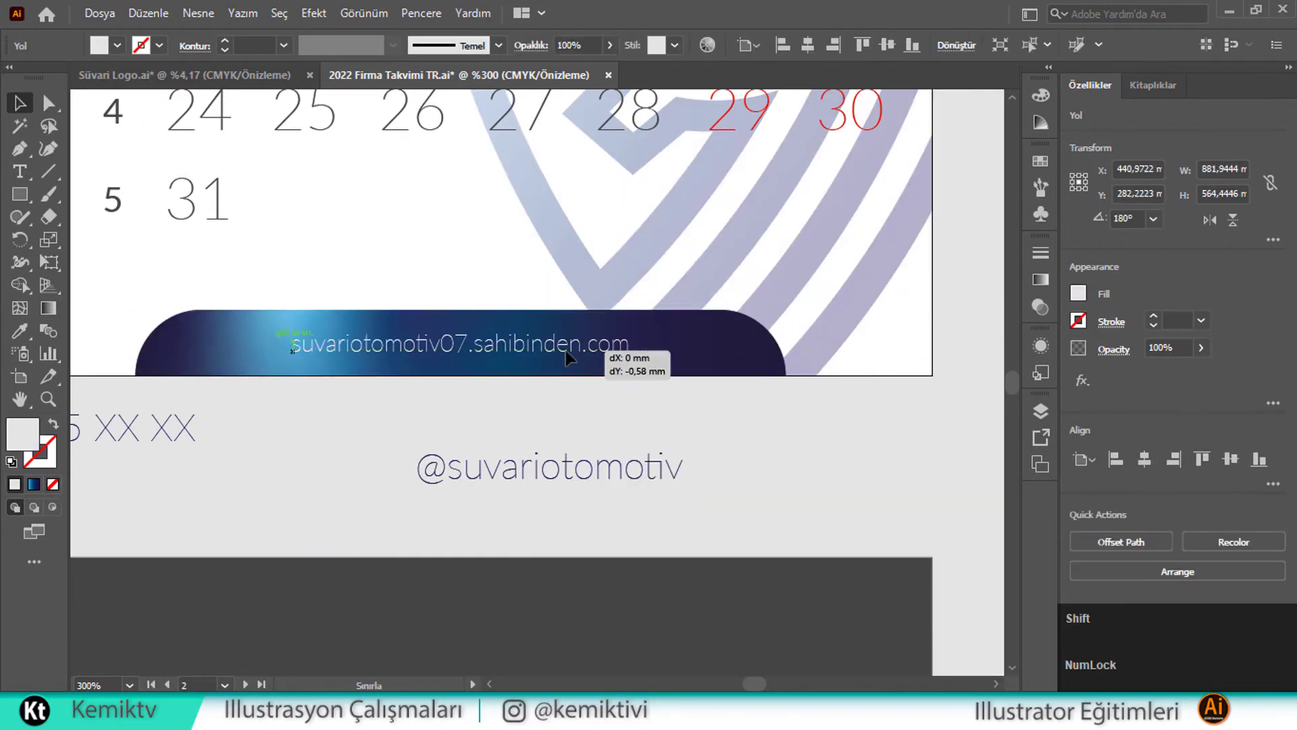
click(473, 325)
key(g)
Remove the bar's light-blue colour point and shift its gradient colours sideways
click(284, 318)
key(Delete)
drag(388, 321, 313, 330)
drag(634, 338, 687, 341)
drag(497, 353, 592, 339)
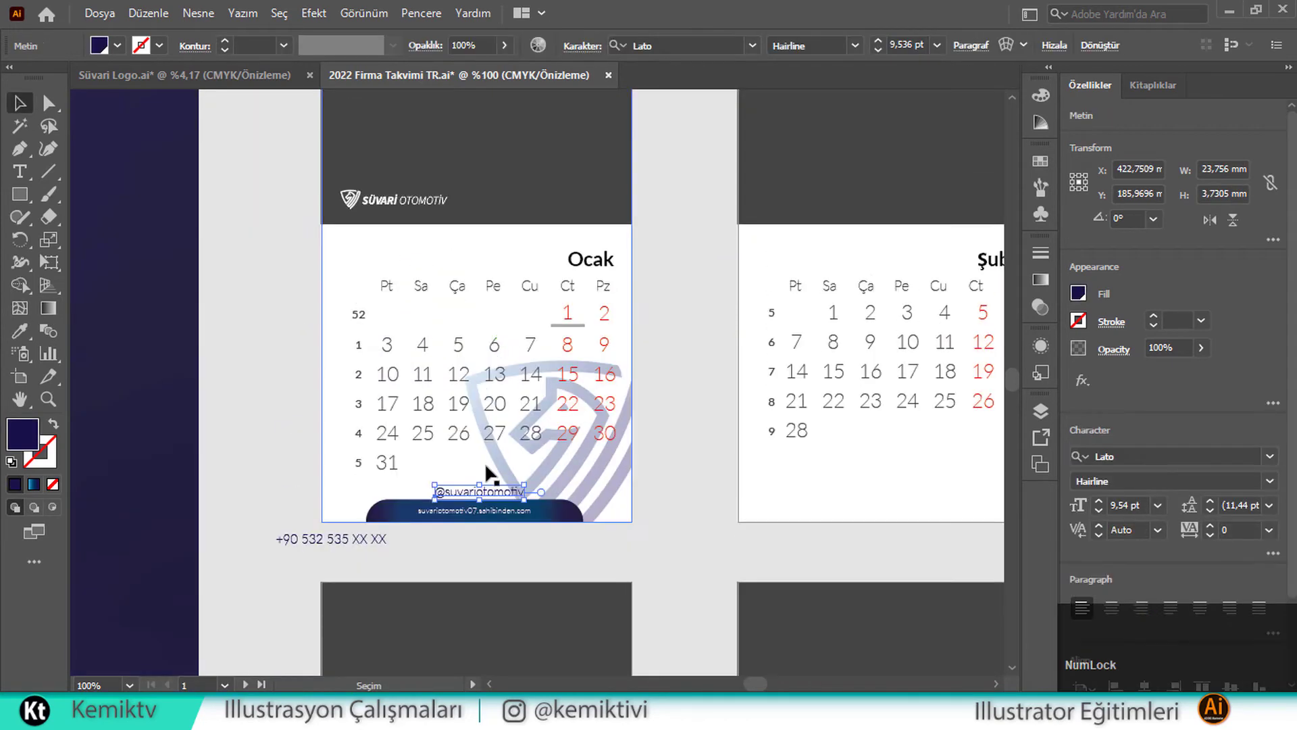
key(v)
click(482, 197)
Make the header's social handle white and group the calendar texts with the logo
key(ctrl+plus)
click(117, 46)
click(123, 73)
scroll(537, 383, down, 1)
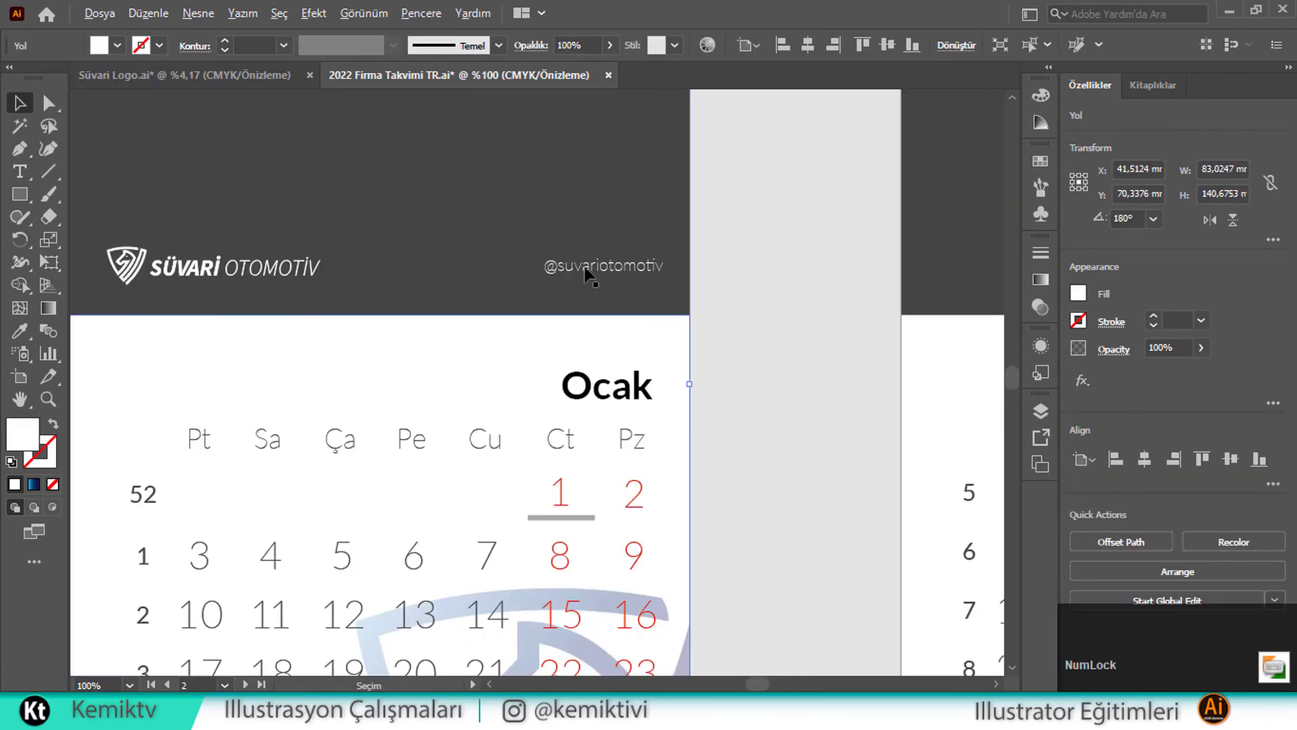
click(587, 272)
shift+click(637, 387)
click(151, 269)
key(ctrl+g)
Move the phone text above the bar, making it white and smaller
scroll(292, 287, up, 2)
scroll(324, 270, down, 3)
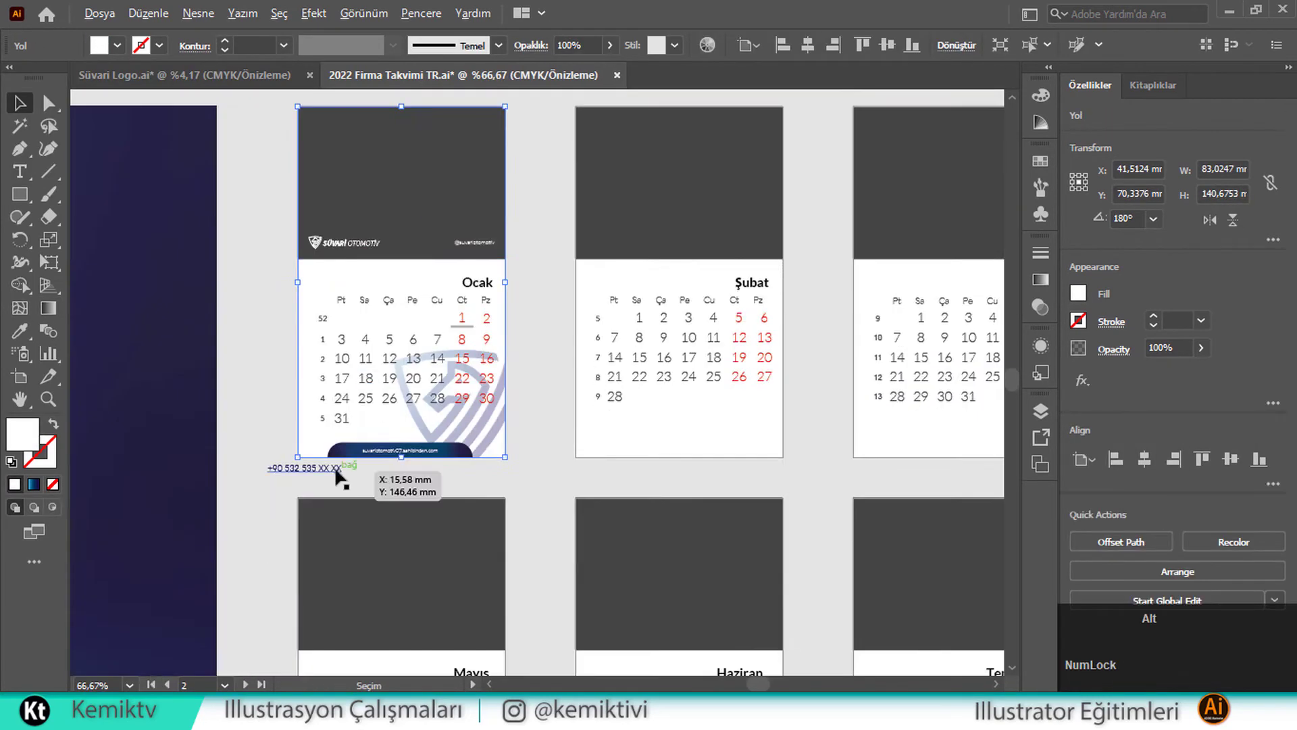
drag(337, 468, 422, 439)
scroll(422, 439, up, 2)
shift+click(600, 417)
scroll(473, 418, up, 2)
click(117, 45)
shift+click(710, 459)
Restyle the phone text dark blue, larger and heavier, centred over the bar
click(1144, 459)
click(117, 45)
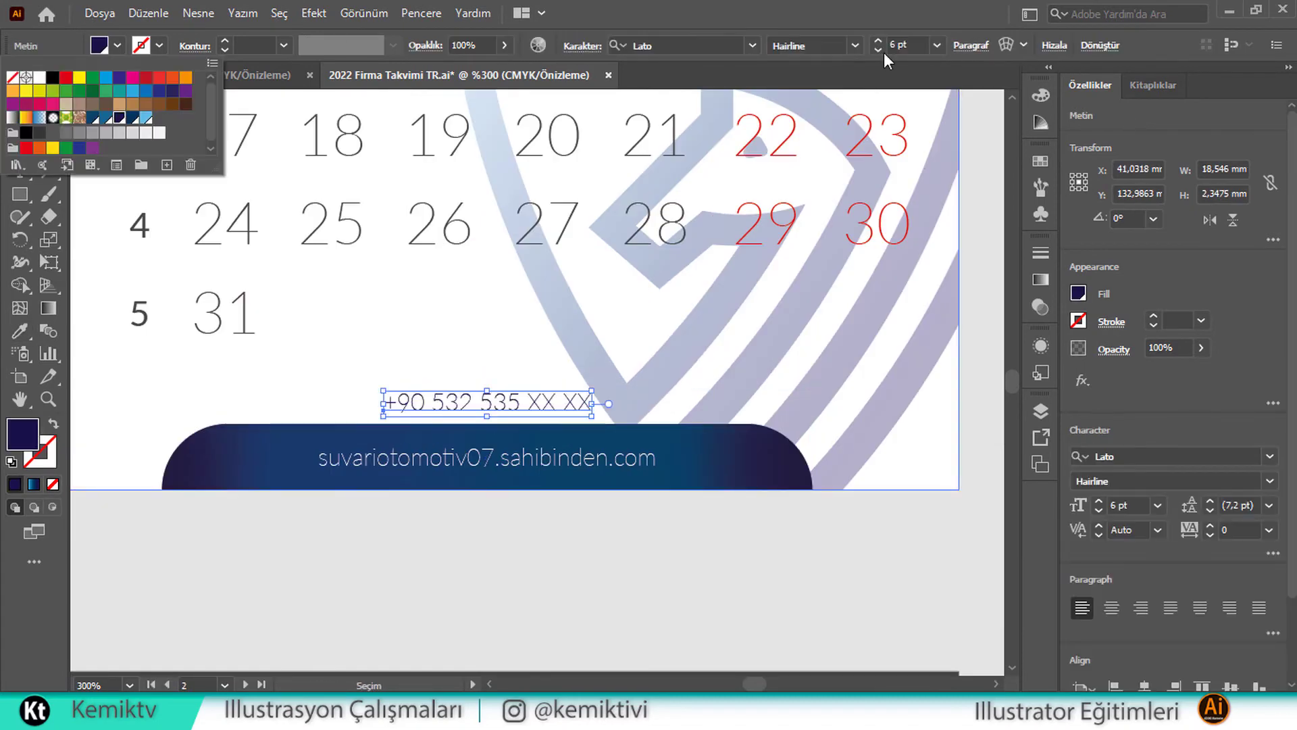
click(883, 43)
shift+click(709, 460)
click(1144, 458)
click(864, 46)
click(803, 233)
Make the website text dark grey and align it under the logo
click(642, 337)
scroll(598, 393, down, 3)
click(599, 395)
scroll(567, 405, up, 2)
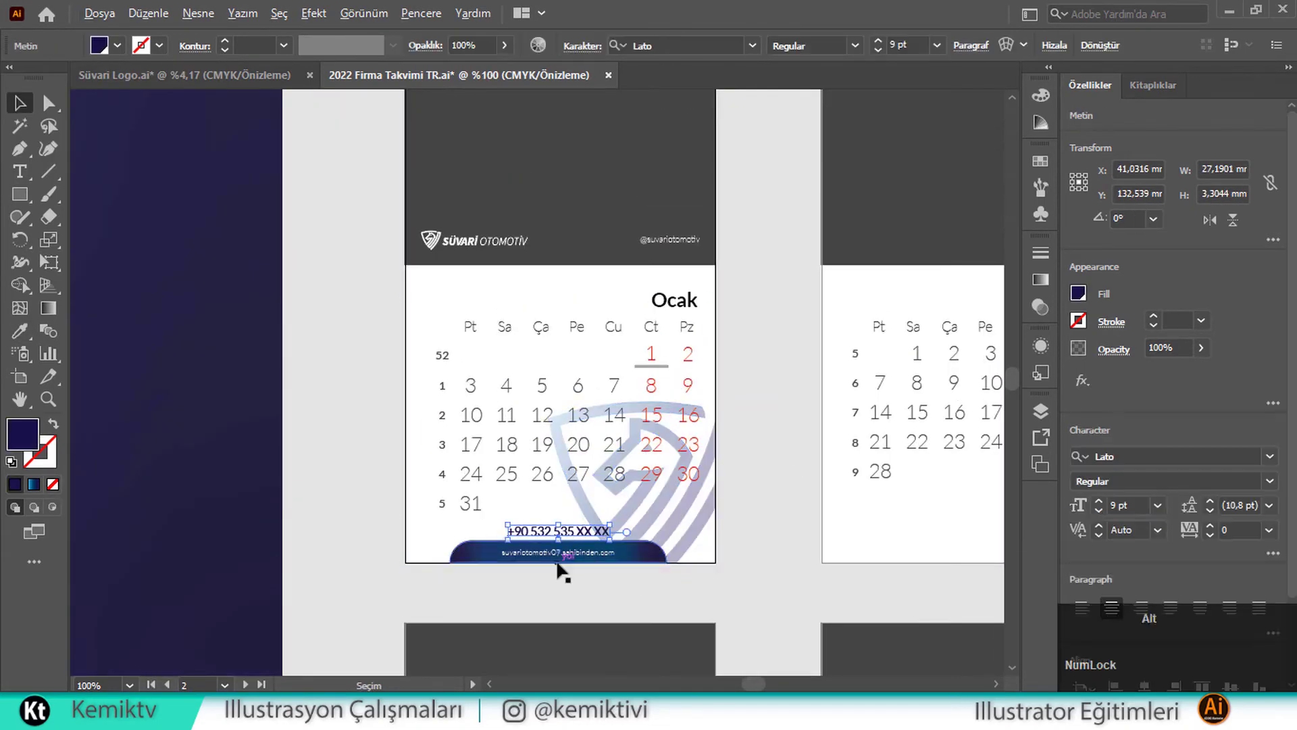
drag(557, 554, 485, 287)
click(20, 331)
scroll(449, 256, up, 4)
shift+click(395, 215)
Bring the phone text in front of the gradient bar with Arrange > Bring to Front
scroll(487, 350, down, 4)
click(511, 352)
scroll(512, 351, down, 3)
right_click(559, 153)
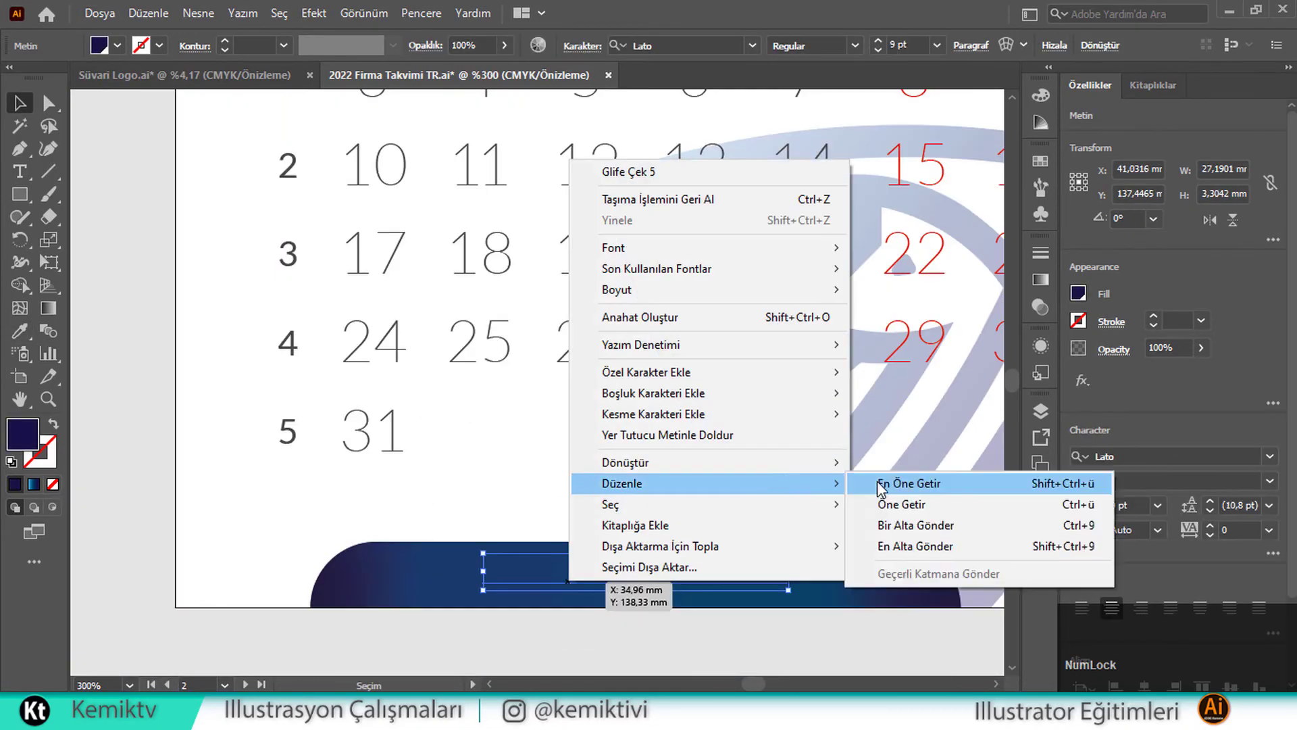
click(906, 405)
scroll(985, 541, down, 5)
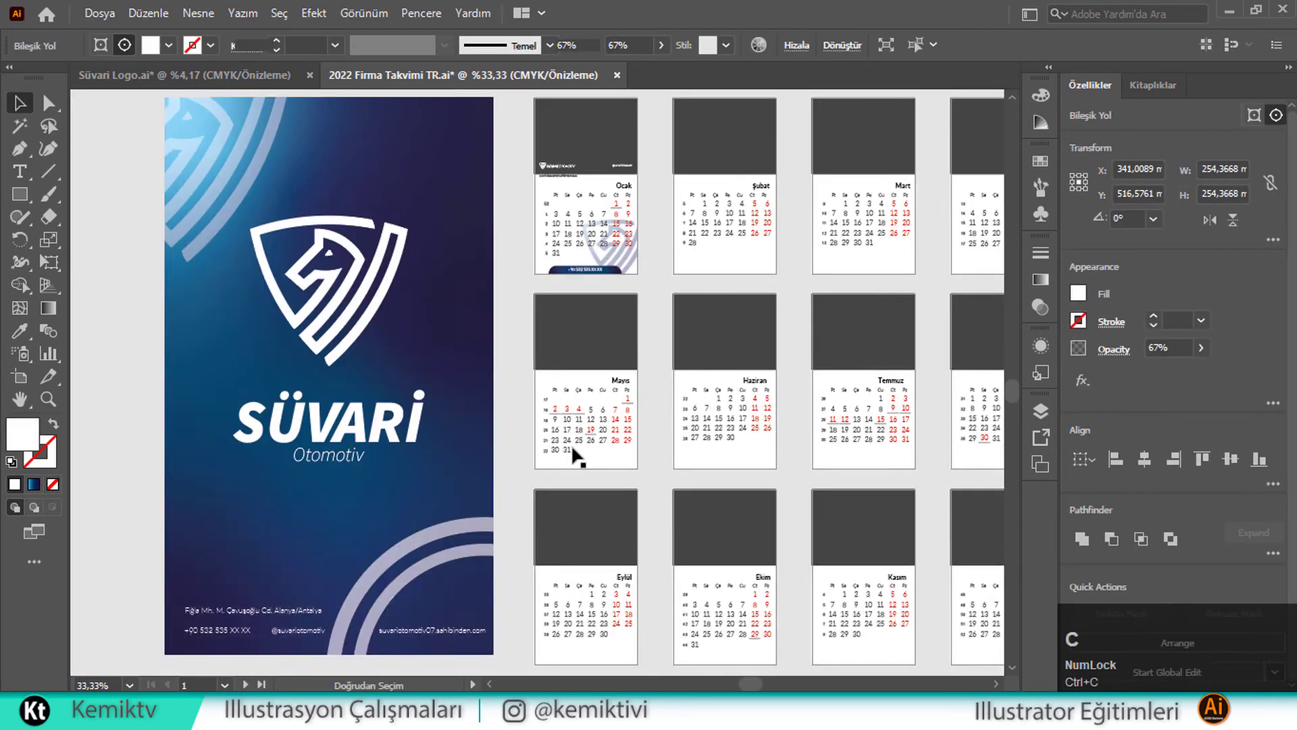
Move the cover arcs into the January clip group and give them a blue-purple gradient
double_click(568, 156)
scroll(568, 157, up, 3)
drag(411, 236, 519, 258)
key(g)
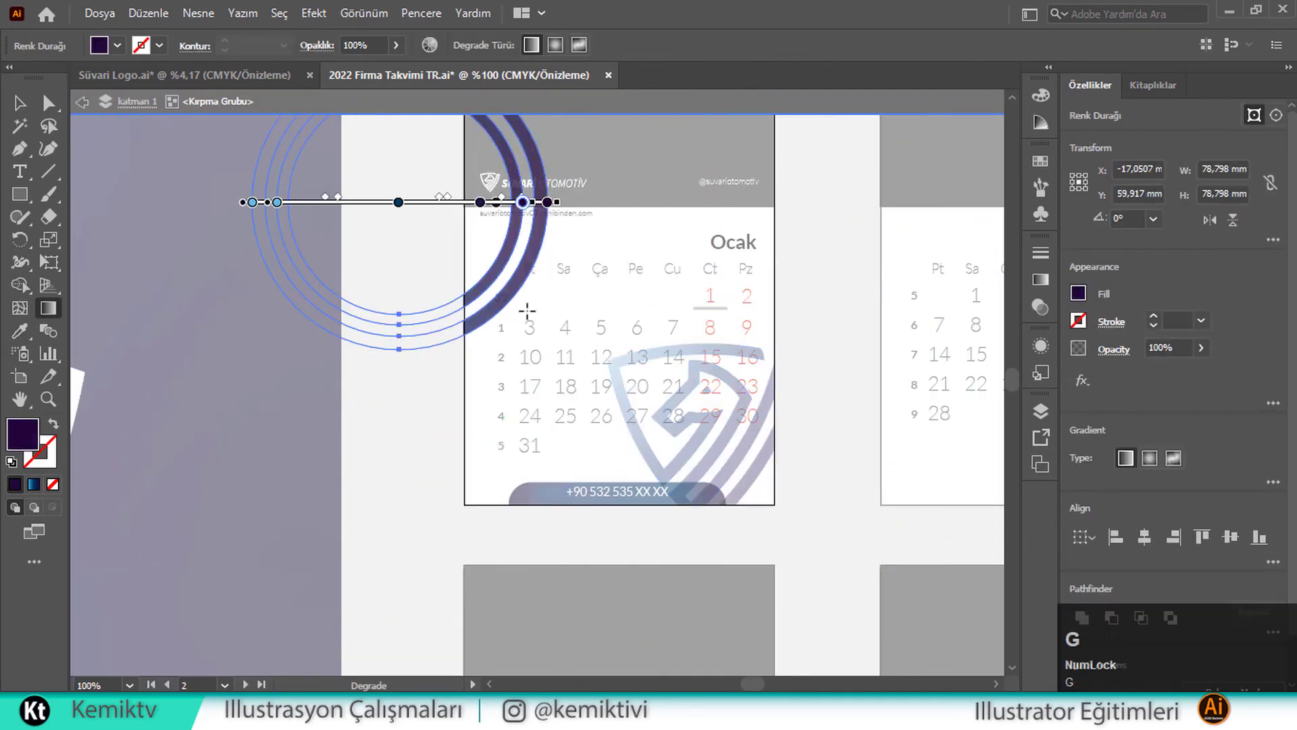
drag(527, 310, 527, 135)
key(v)
double_click(535, 249)
drag(510, 230, 499, 390)
key(Escape)
Lower the arcs' opacity and move them to the white area's upper left
double_click(468, 468)
click(1204, 348)
drag(1178, 371, 1158, 371)
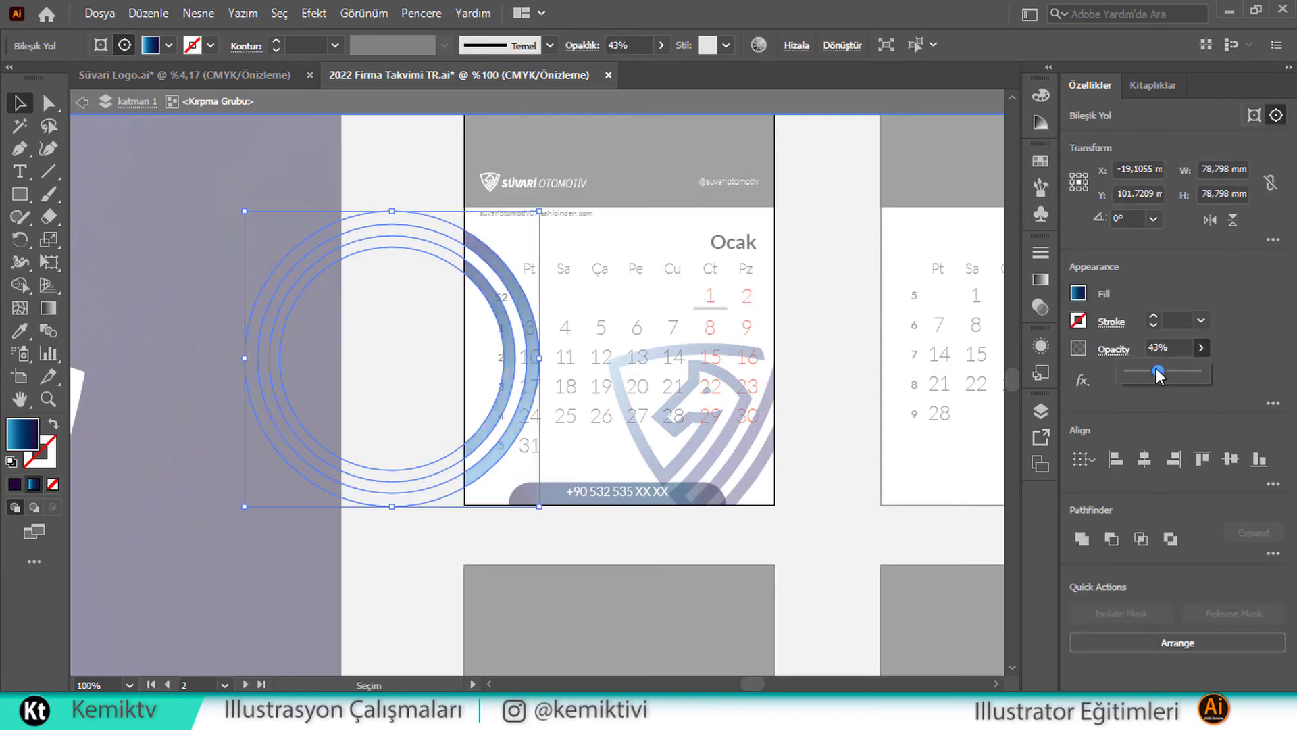
double_click(347, 389)
double_click(477, 468)
drag(476, 468, 499, 289)
double_click(416, 439)
Check the January page's objects in the Layers list
scroll(415, 439, down, 2)
scroll(632, 445, up, 1)
click(633, 446)
click(1041, 411)
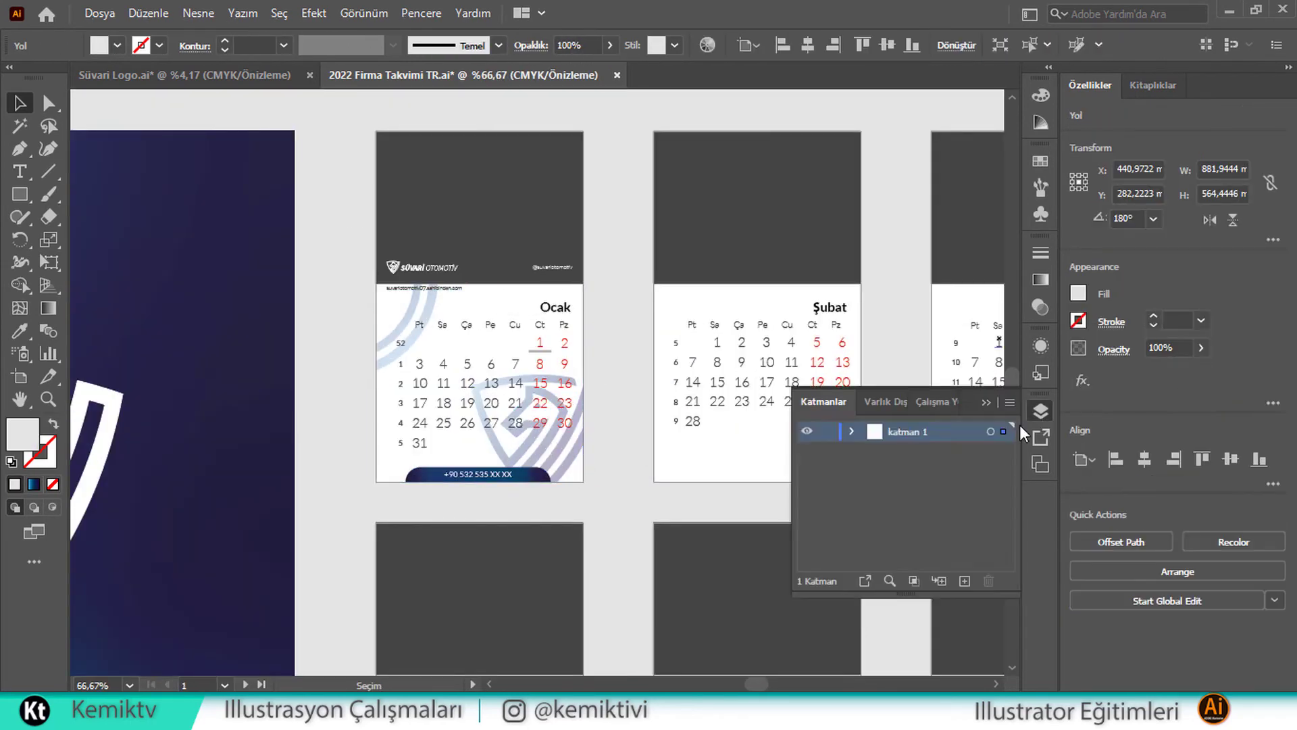
click(849, 431)
scroll(402, 298, up, 1)
Select the January page's contents and the elements along its bottom, excluding the watermark
click(510, 302)
drag(304, 223, 696, 588)
shift+click(628, 508)
click(324, 269)
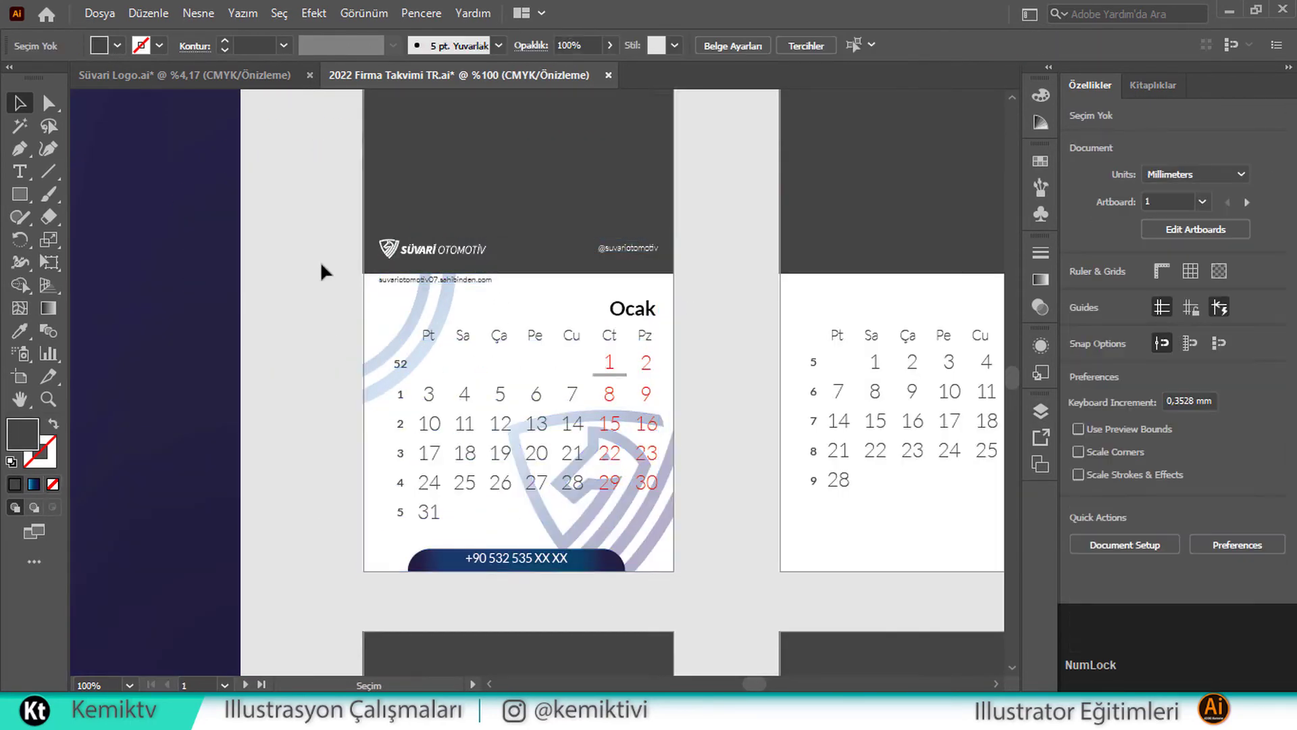
click(616, 568)
drag(350, 585, 669, 538)
Add the header logo, social handle and website text to the selection, then bring the February page into view
shift+click(412, 279)
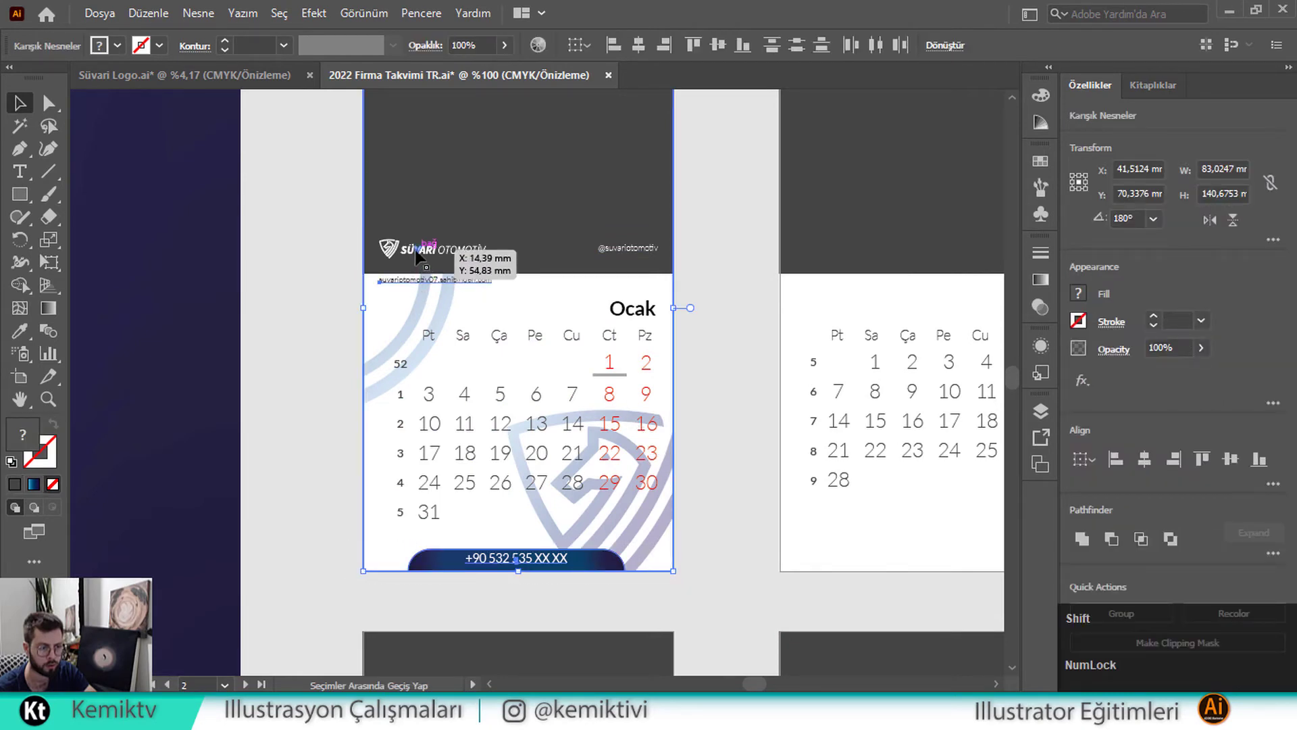
shift+click(419, 250)
shift+click(608, 248)
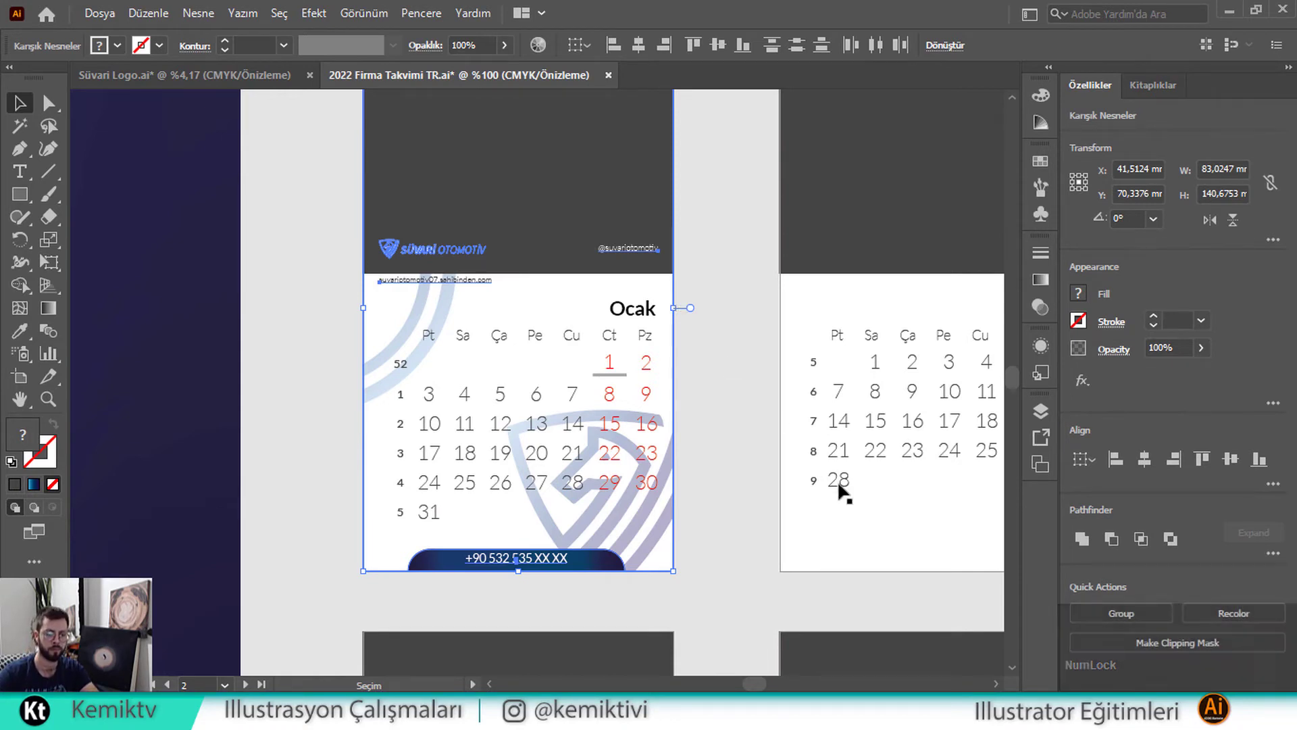
click(890, 710)
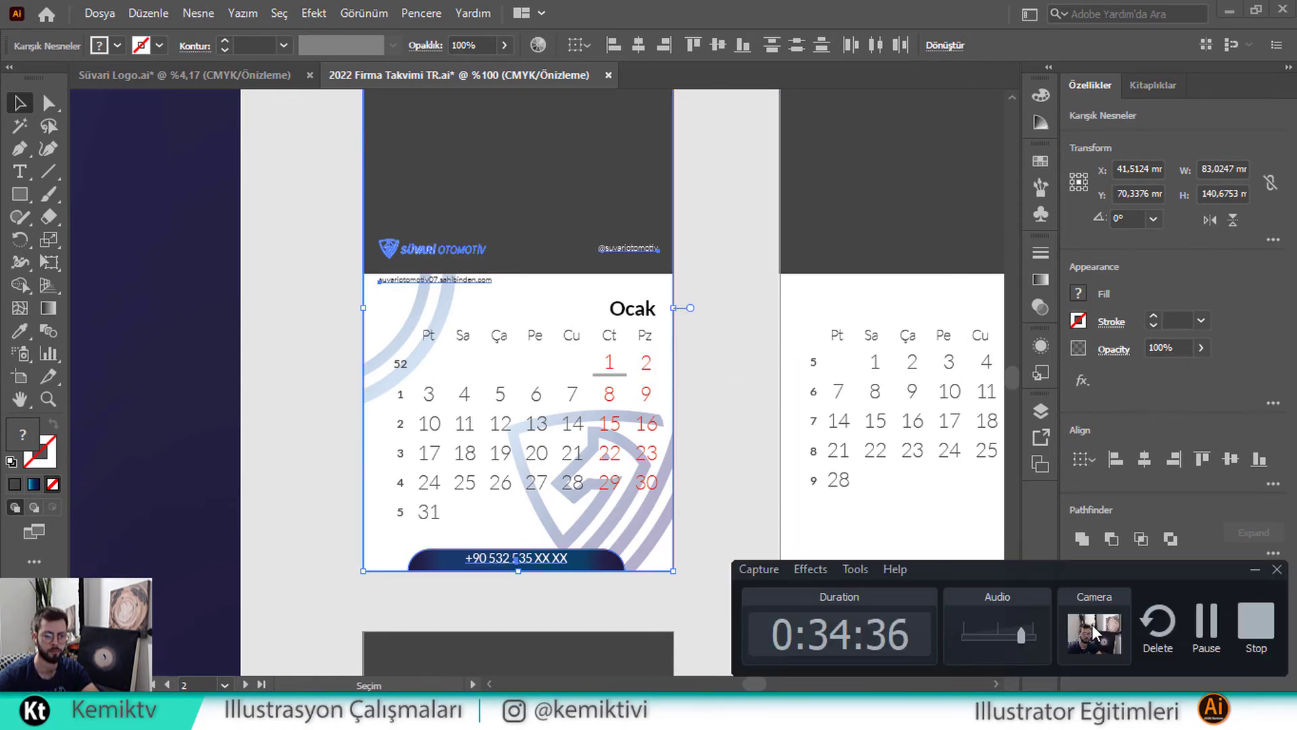
click(1205, 633)
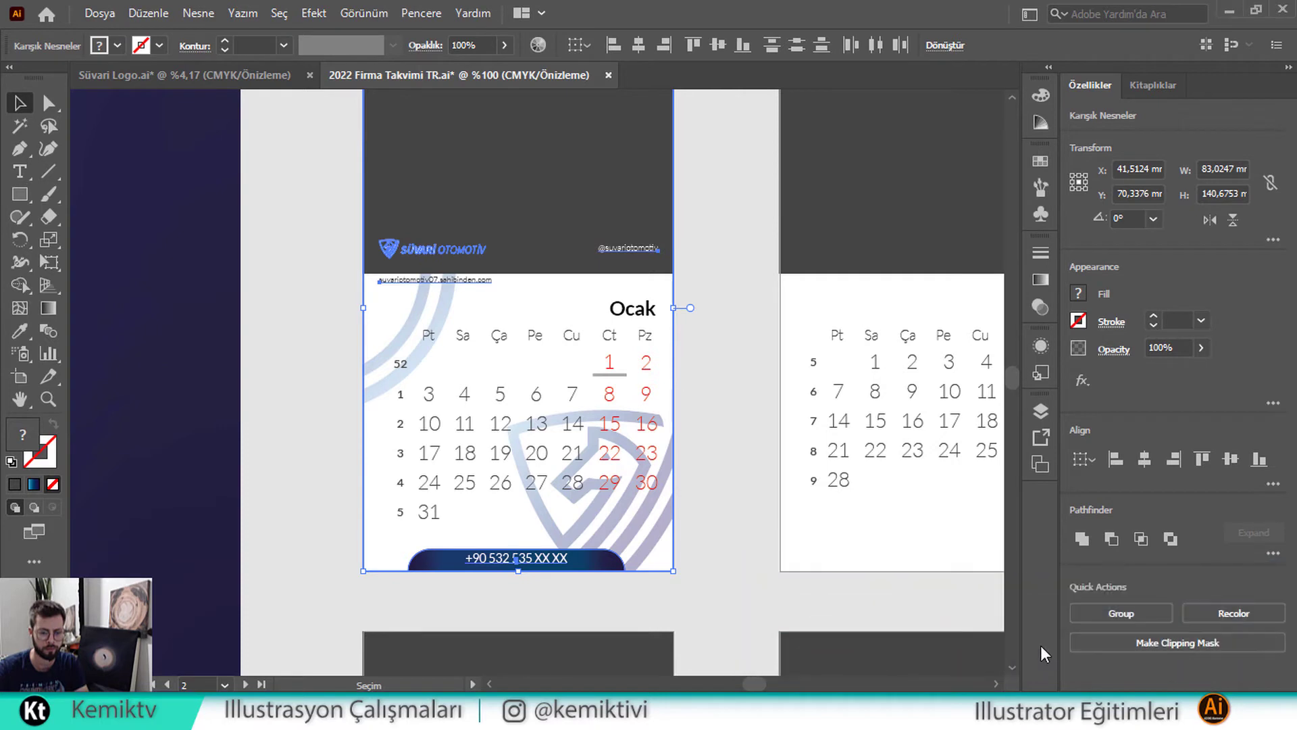
click(892, 711)
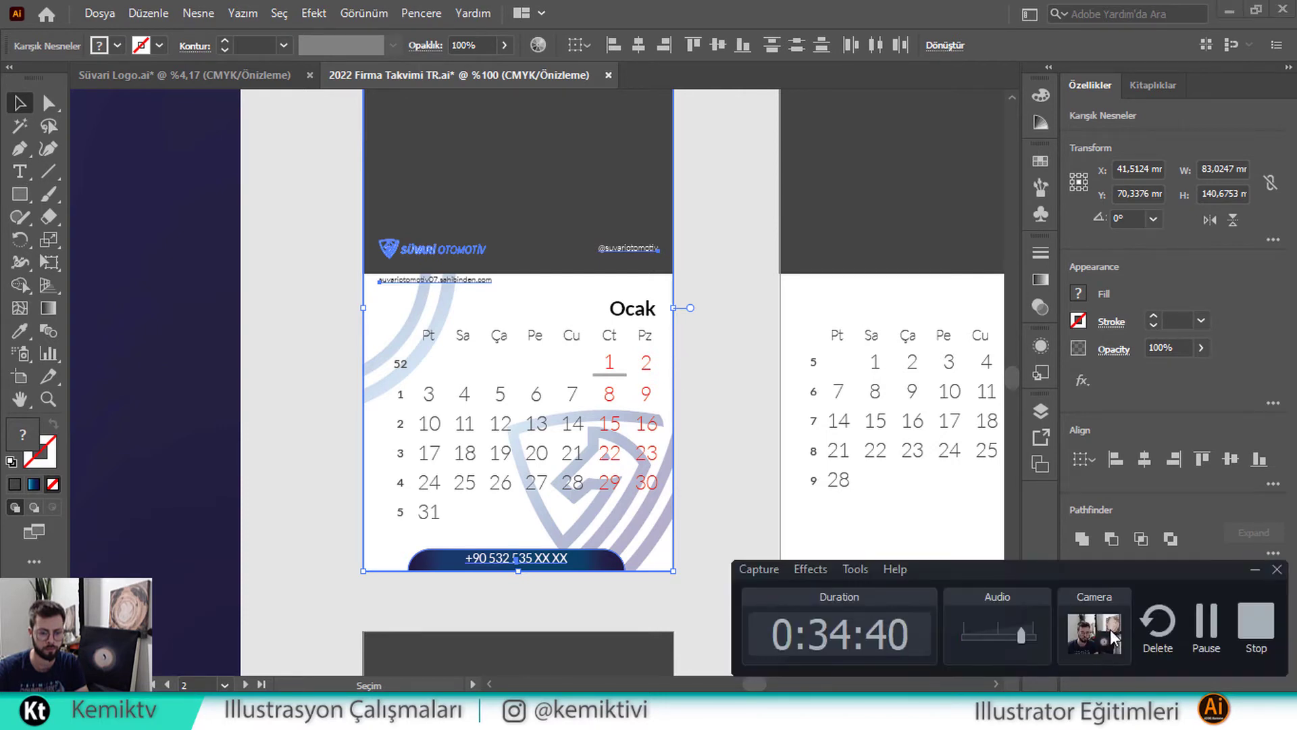
click(1197, 630)
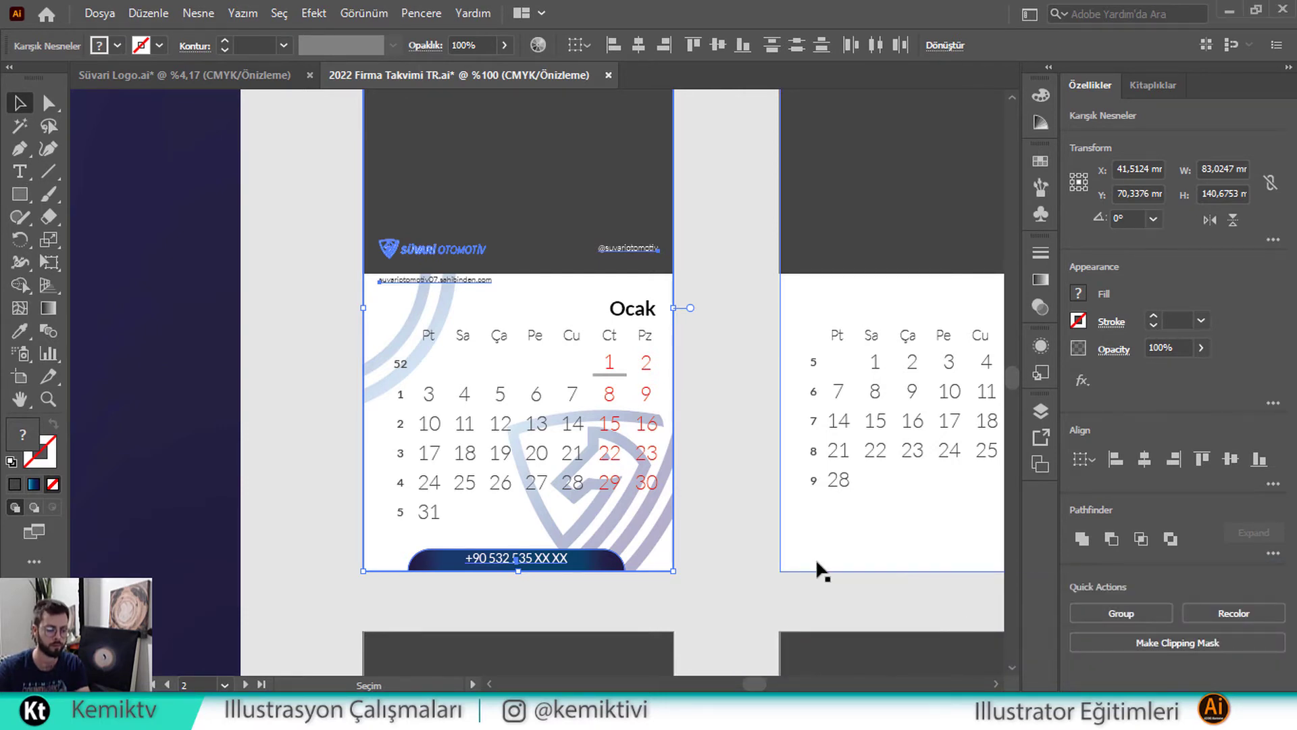
ctrl+alt+click(727, 524)
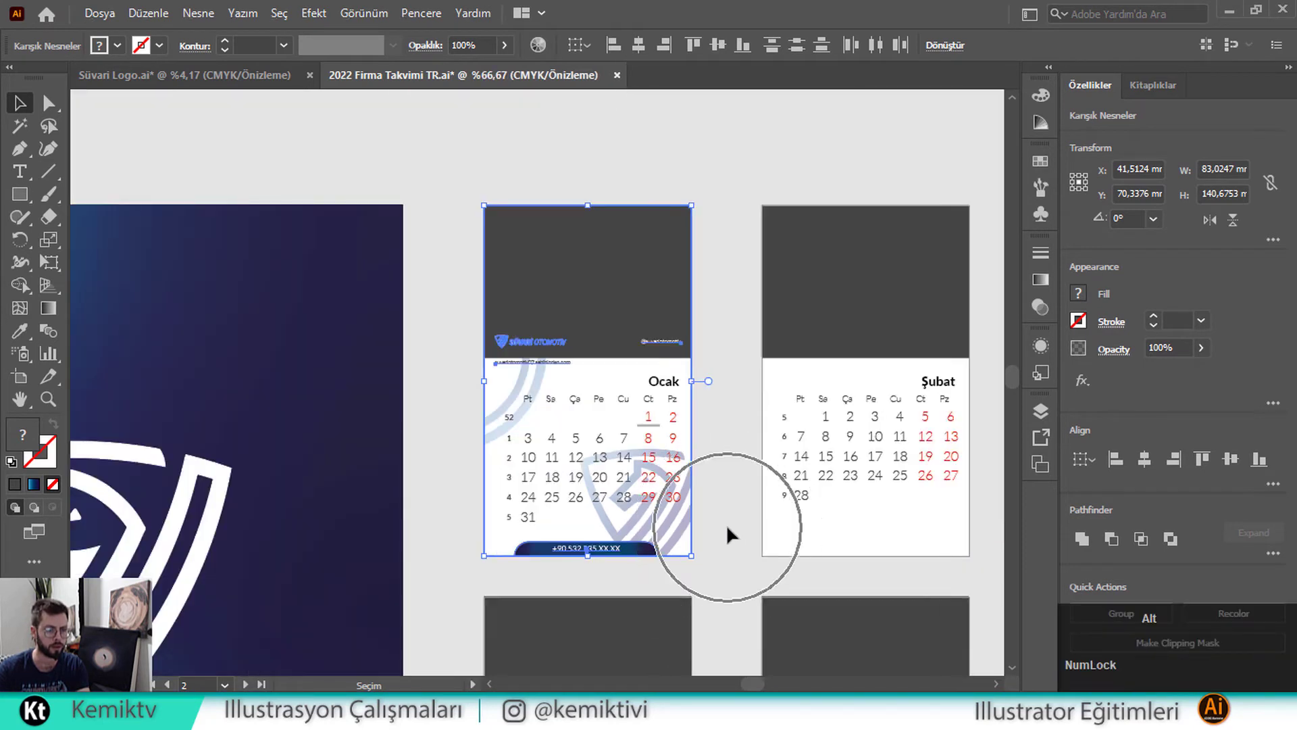
drag(707, 457, 562, 433)
Copy the selected January elements and paste them in front on the February page
key(ctrl+c)
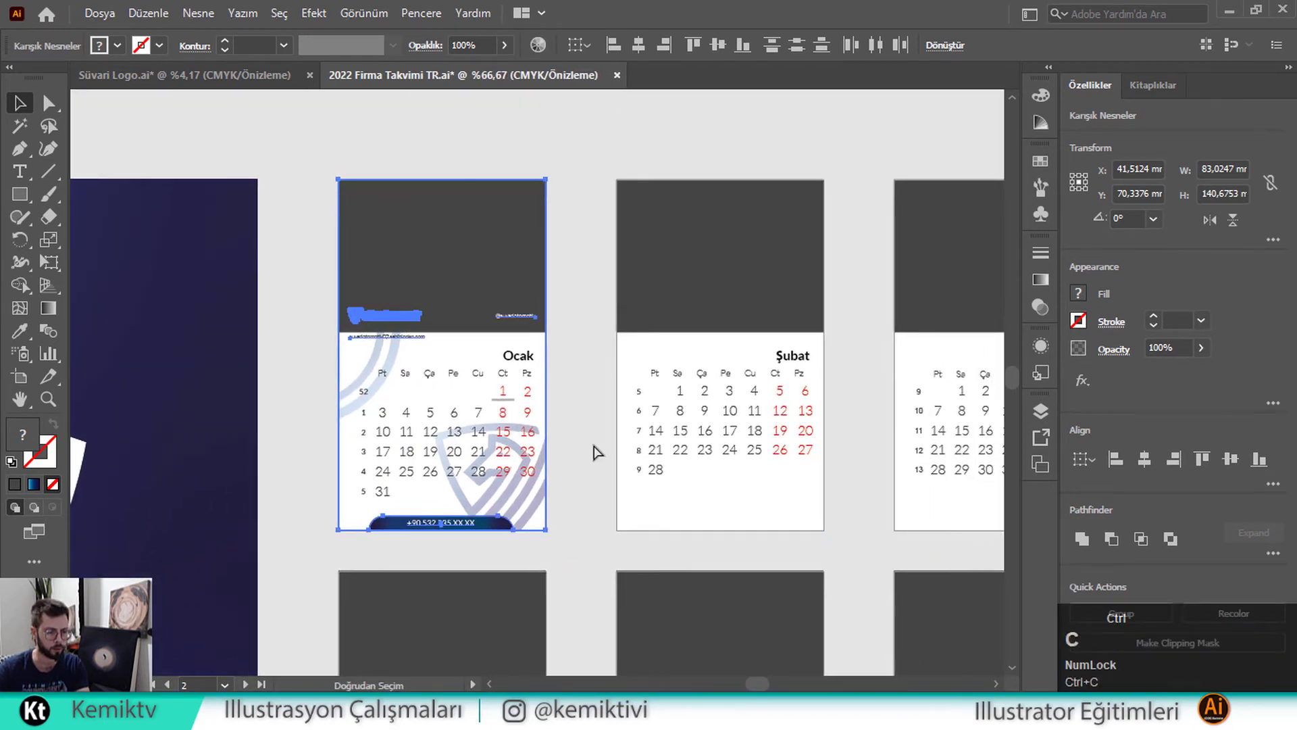
ctrl+click(681, 345)
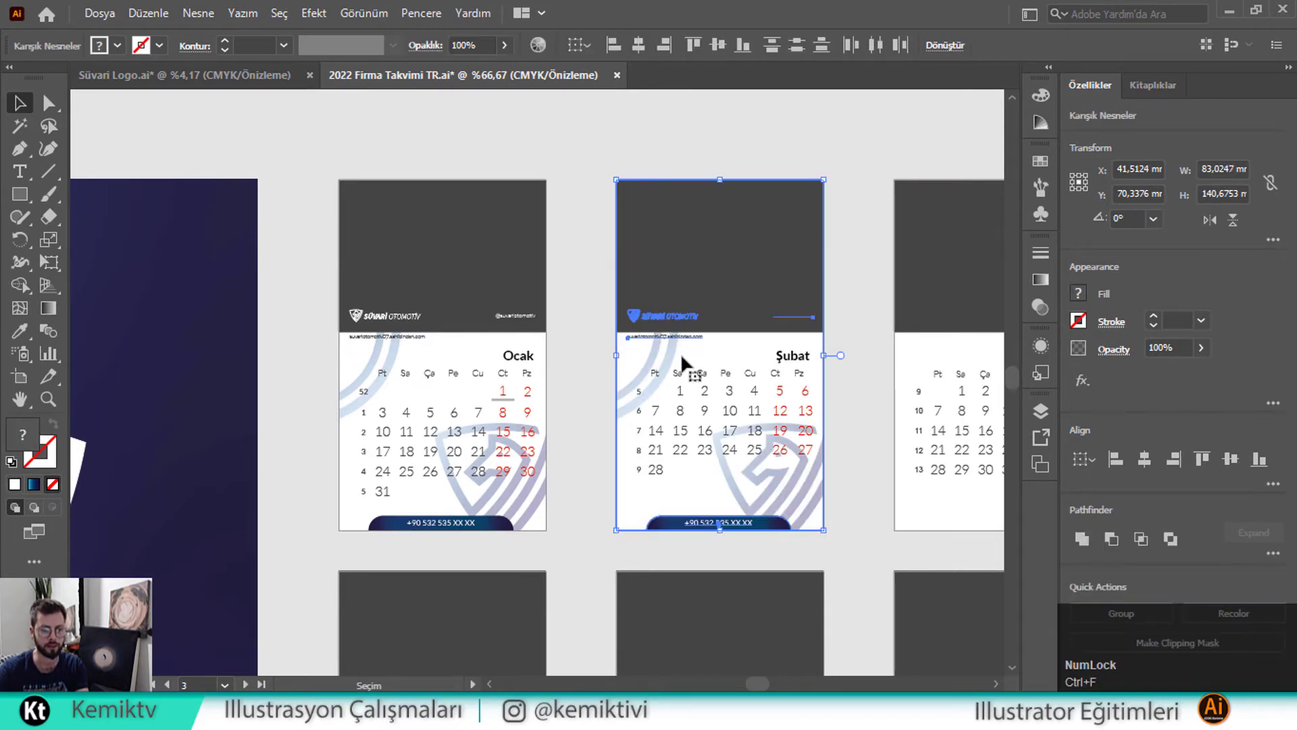
key(space)
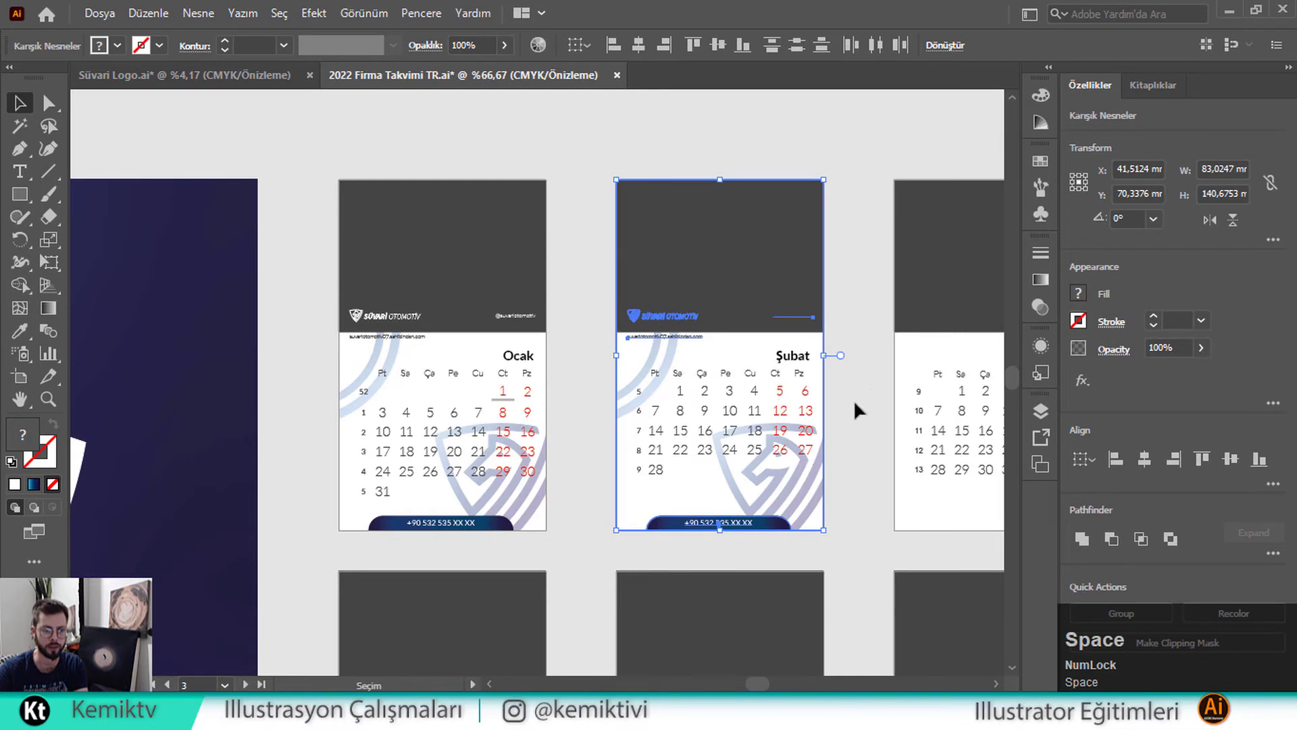
click(859, 377)
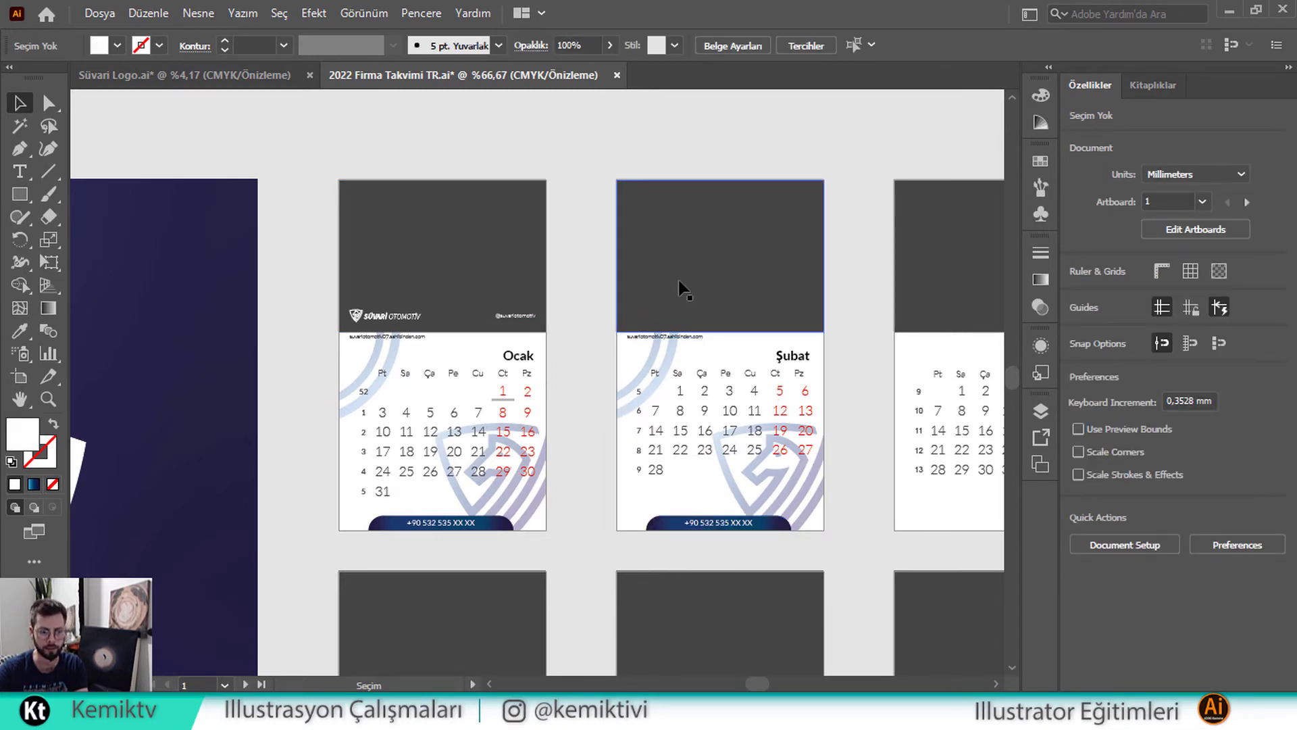
Pan to the Şubat card and send its dark header rectangle to the back
key(space)
drag(758, 292, 524, 281)
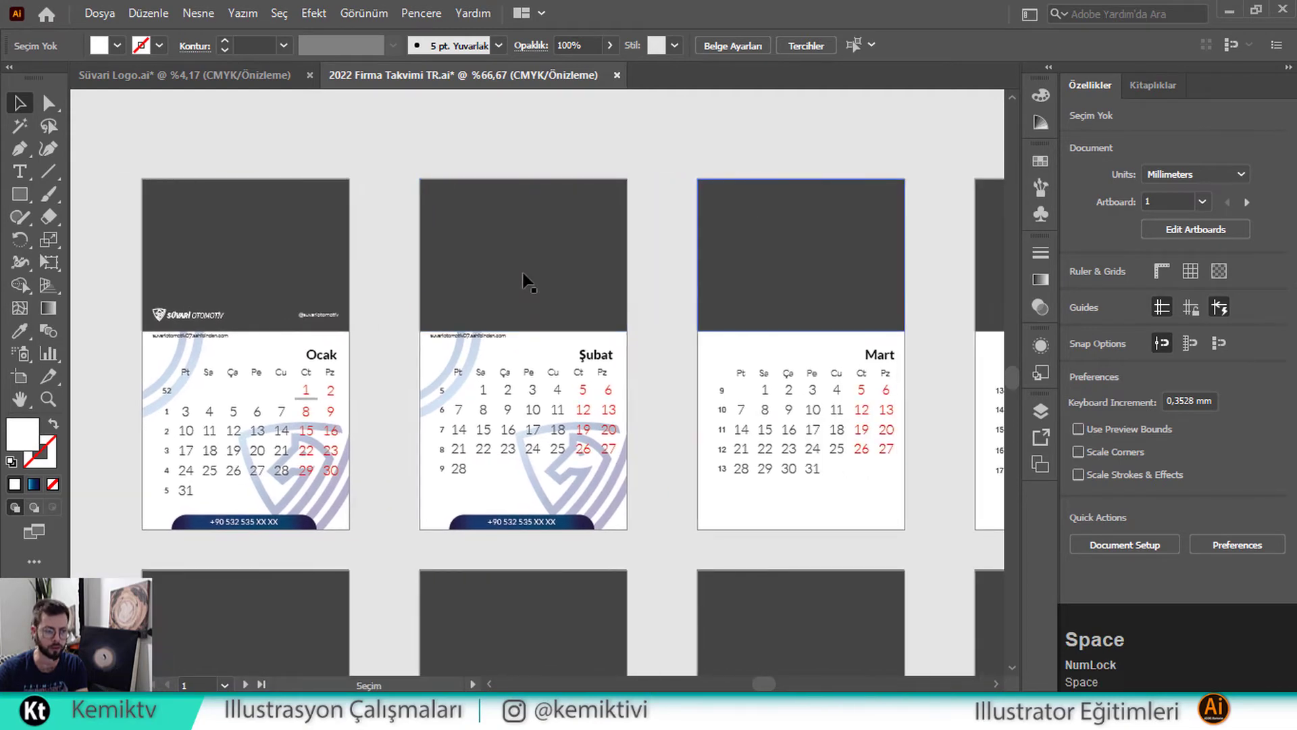
click(504, 271)
right_click(503, 272)
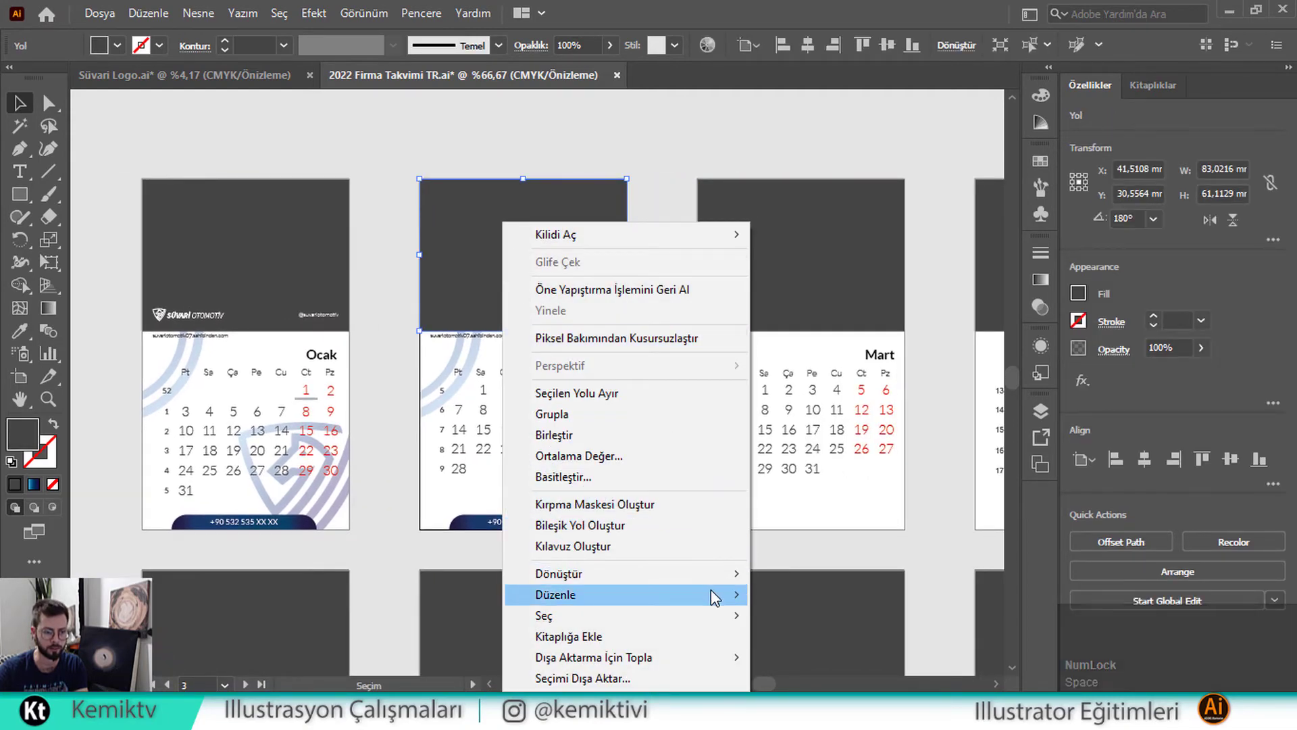
mouse_move(711, 589)
click(846, 652)
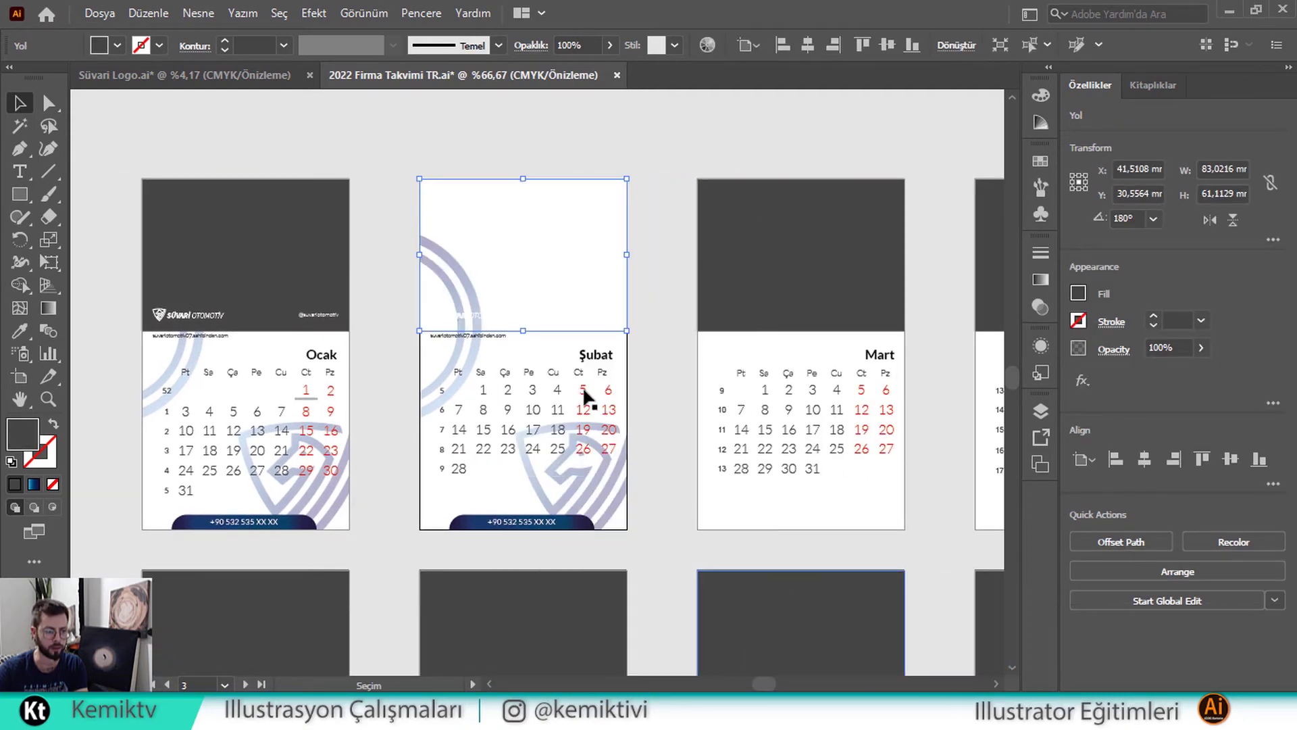
Send the Şubat card and its background to the back with En Alta Gönder
right_click(529, 347)
mouse_move(757, 596)
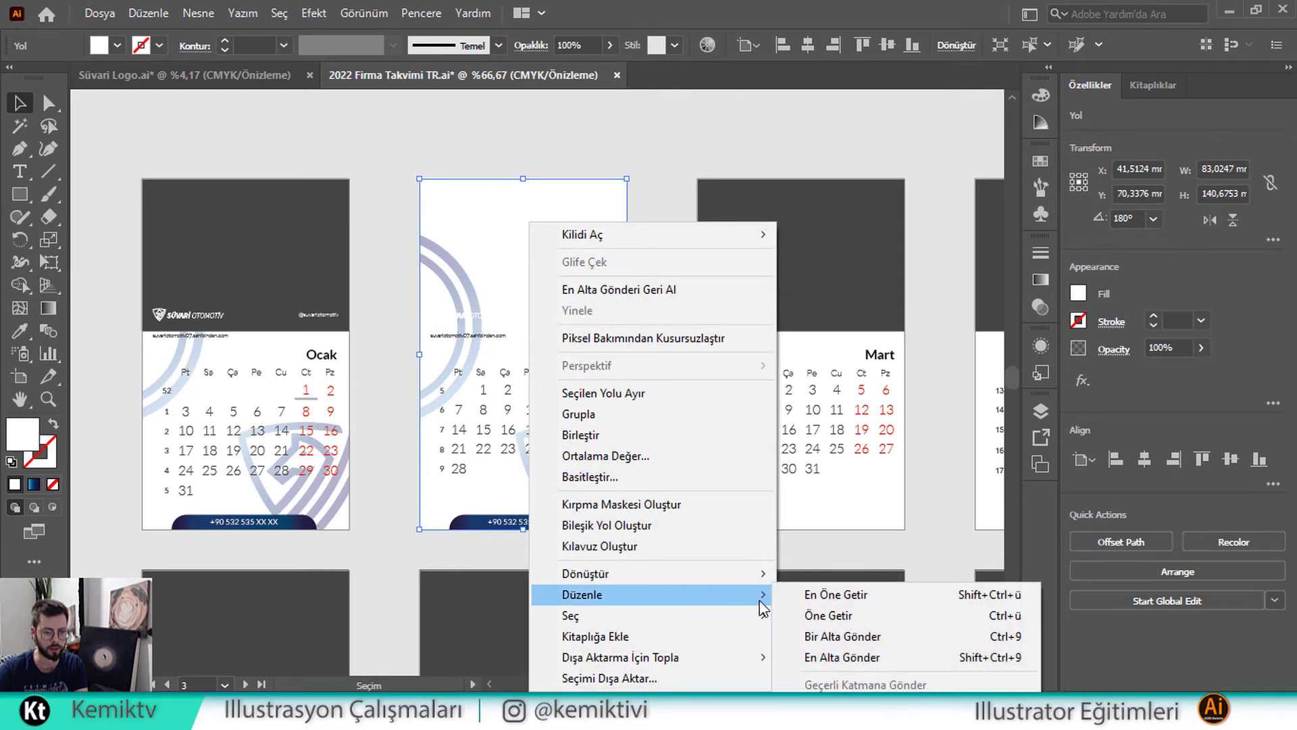
click(856, 654)
click(656, 485)
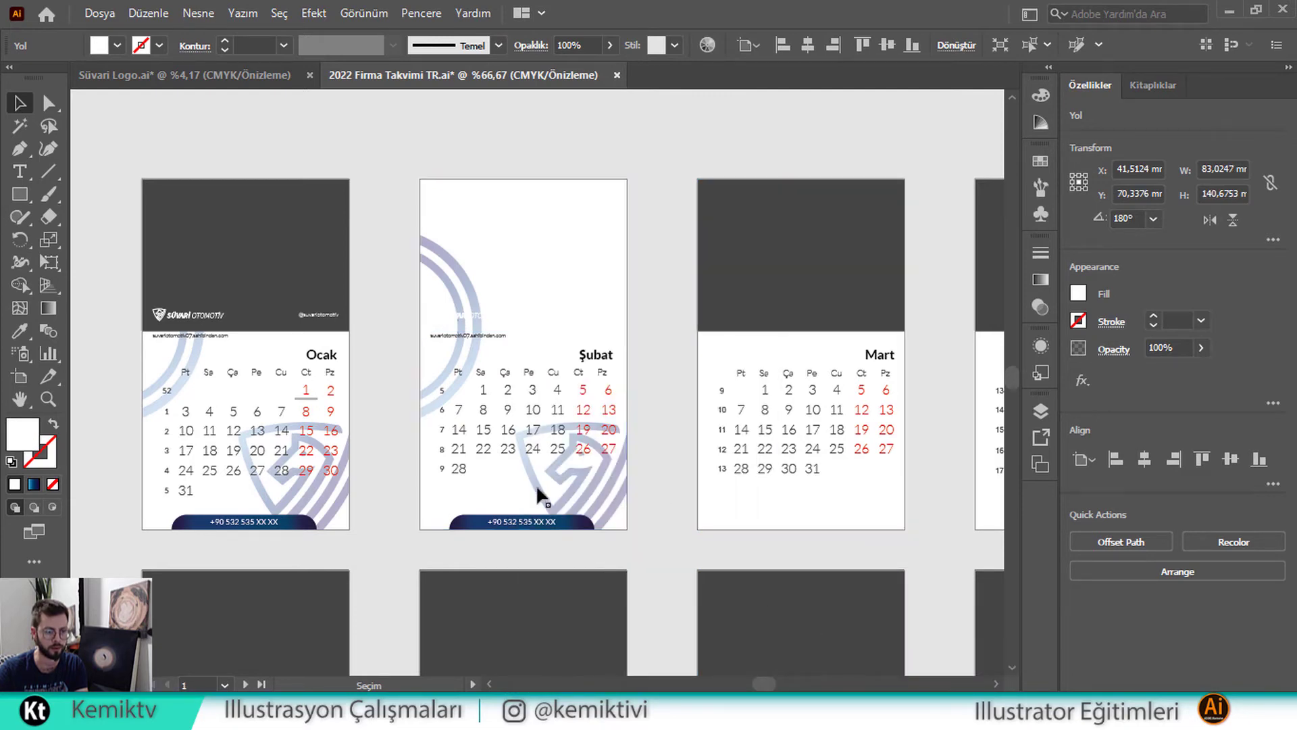
right_click(506, 483)
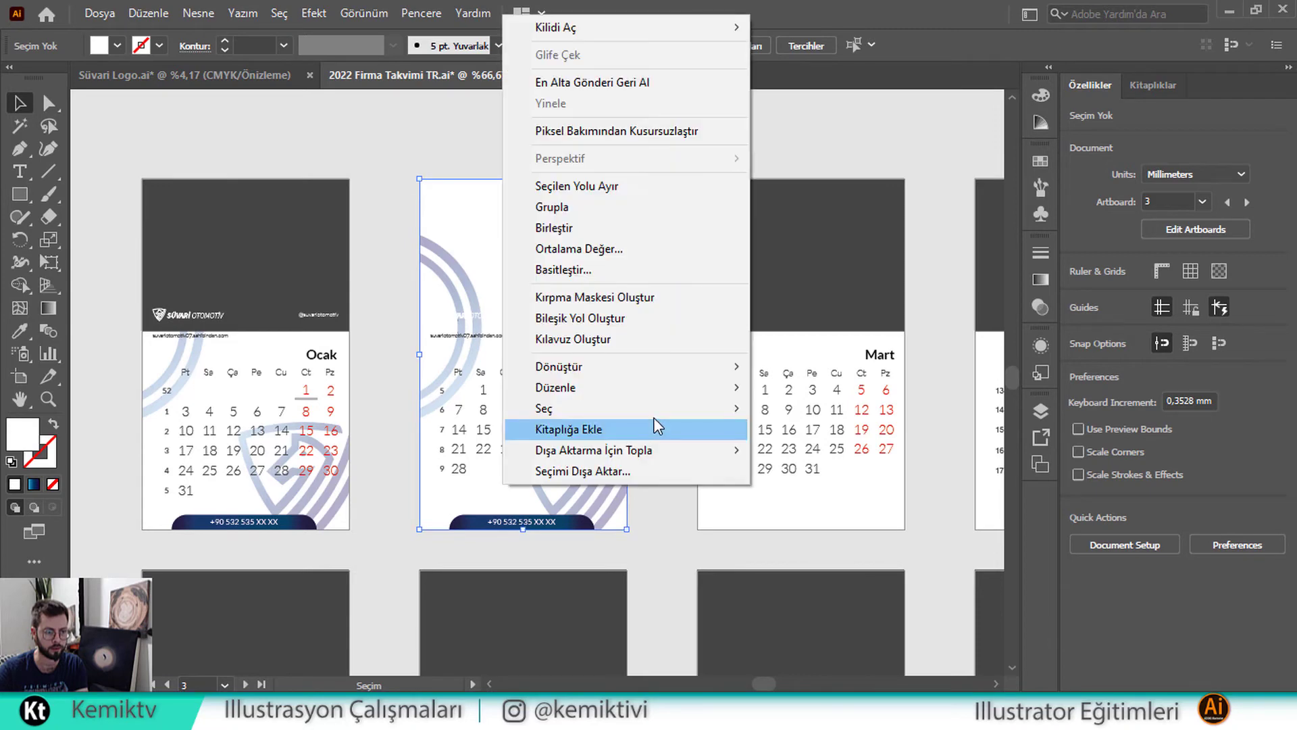
mouse_move(716, 387)
click(816, 450)
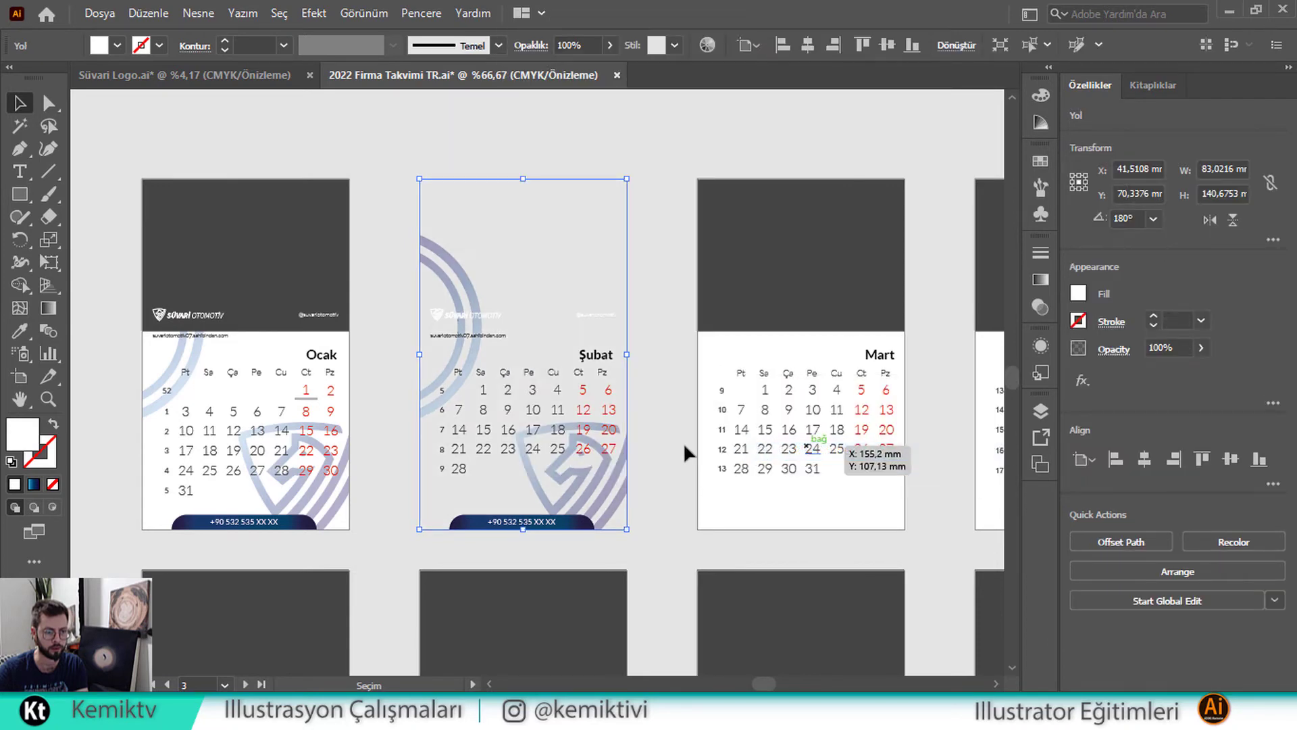
Send the Şubat clipping group to the back and bring up the Layers panel
click(637, 462)
click(610, 472)
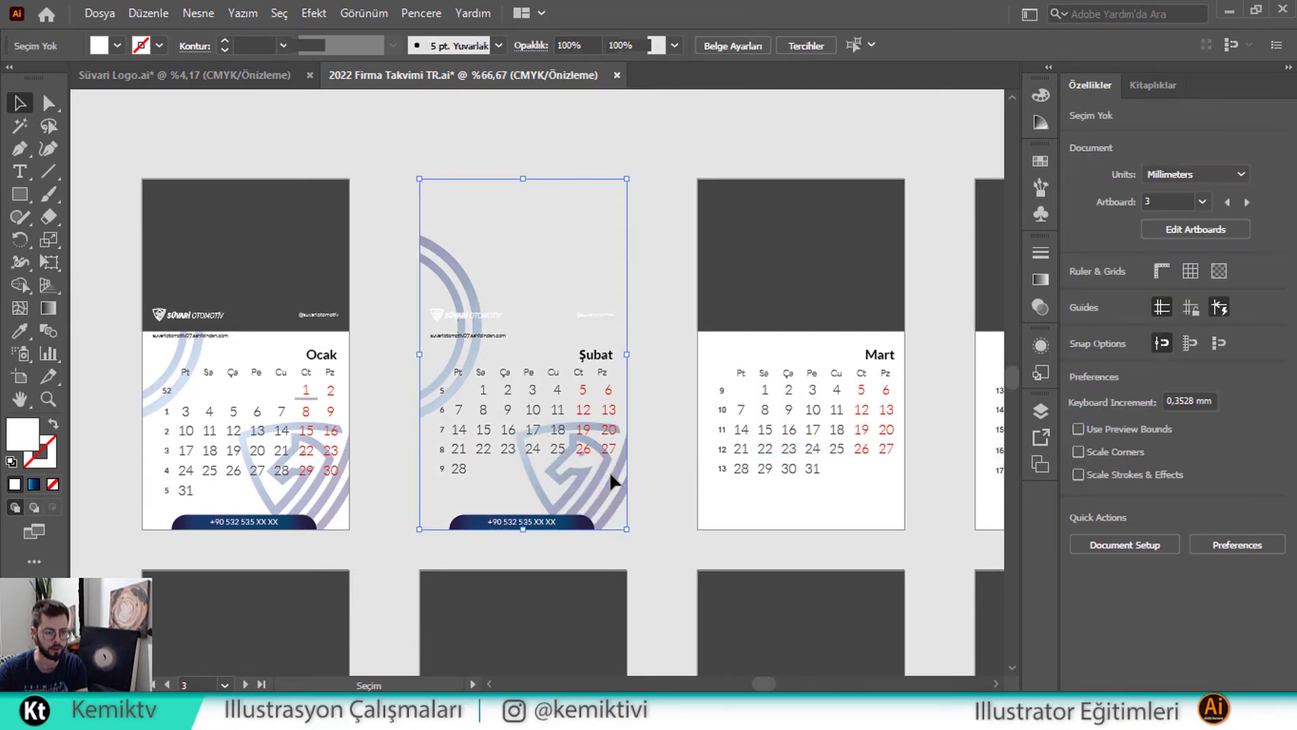
right_click(610, 471)
mouse_move(773, 385)
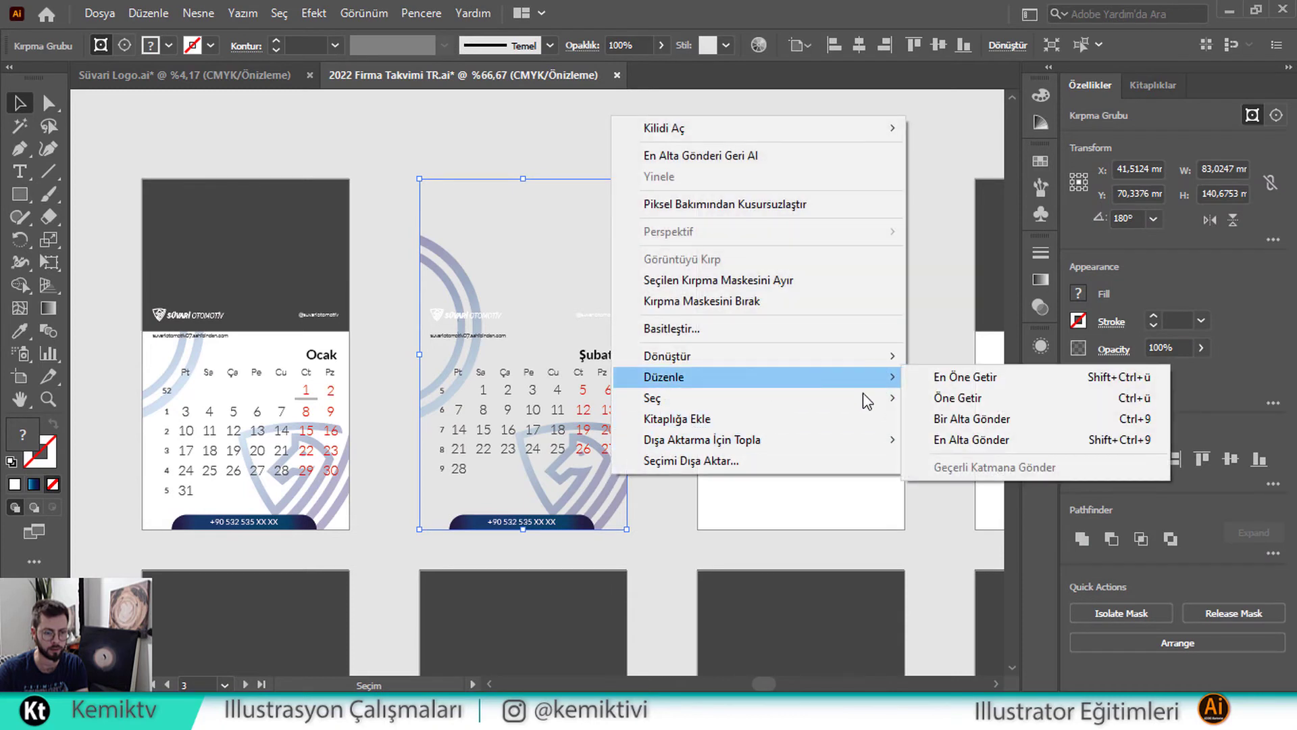
click(954, 439)
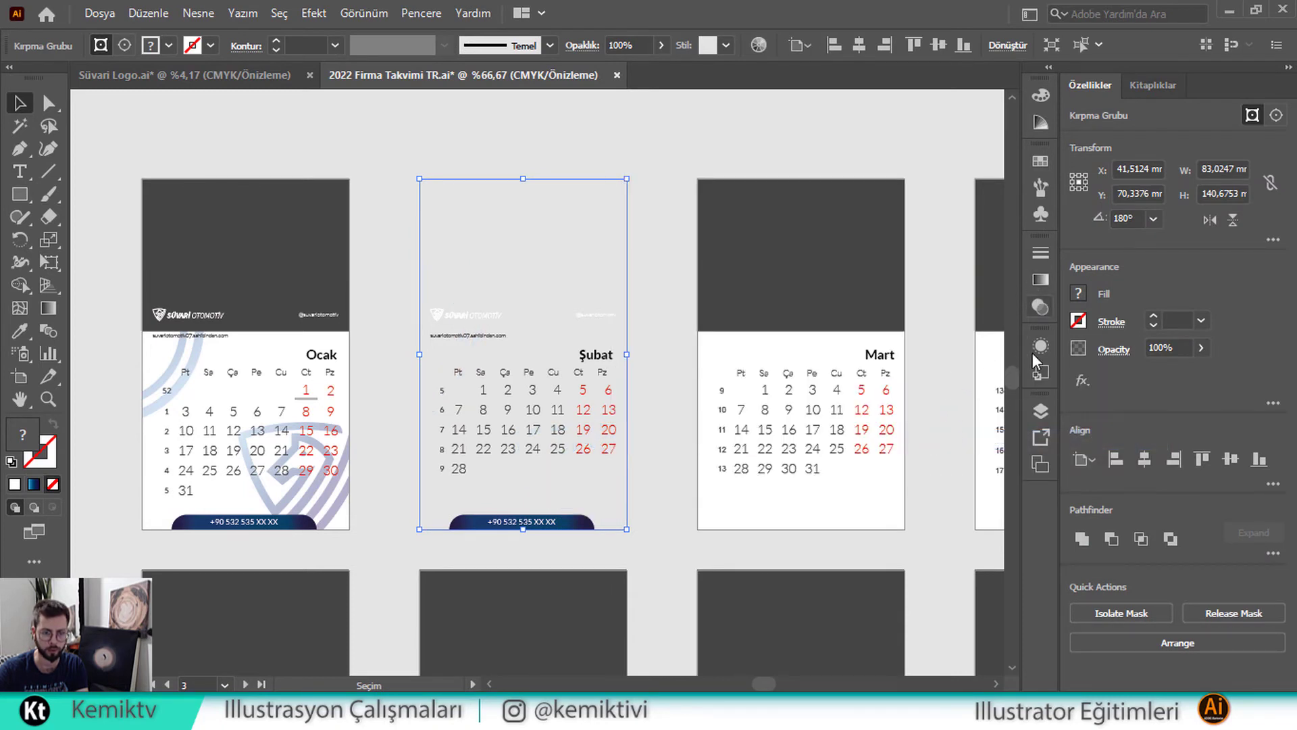
click(1040, 407)
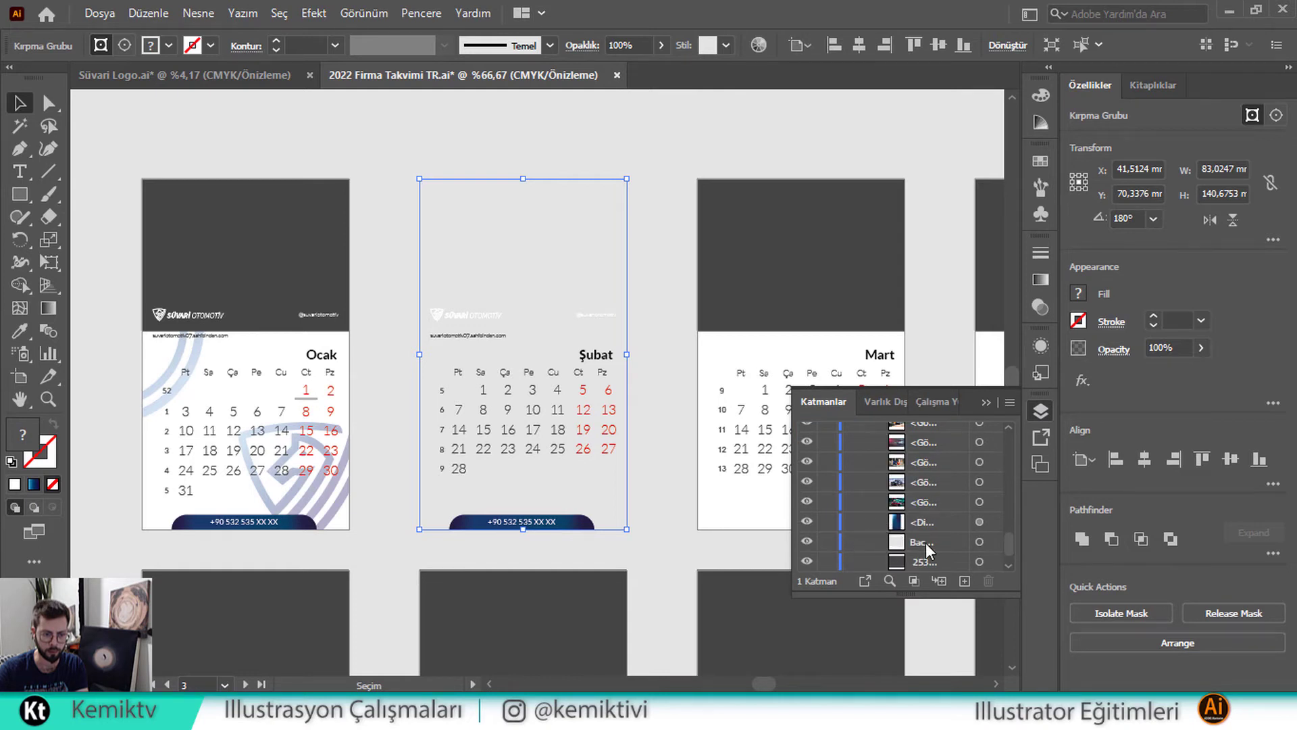
Cut the grey background rectangle out of katman 1 in the Layers list
click(991, 543)
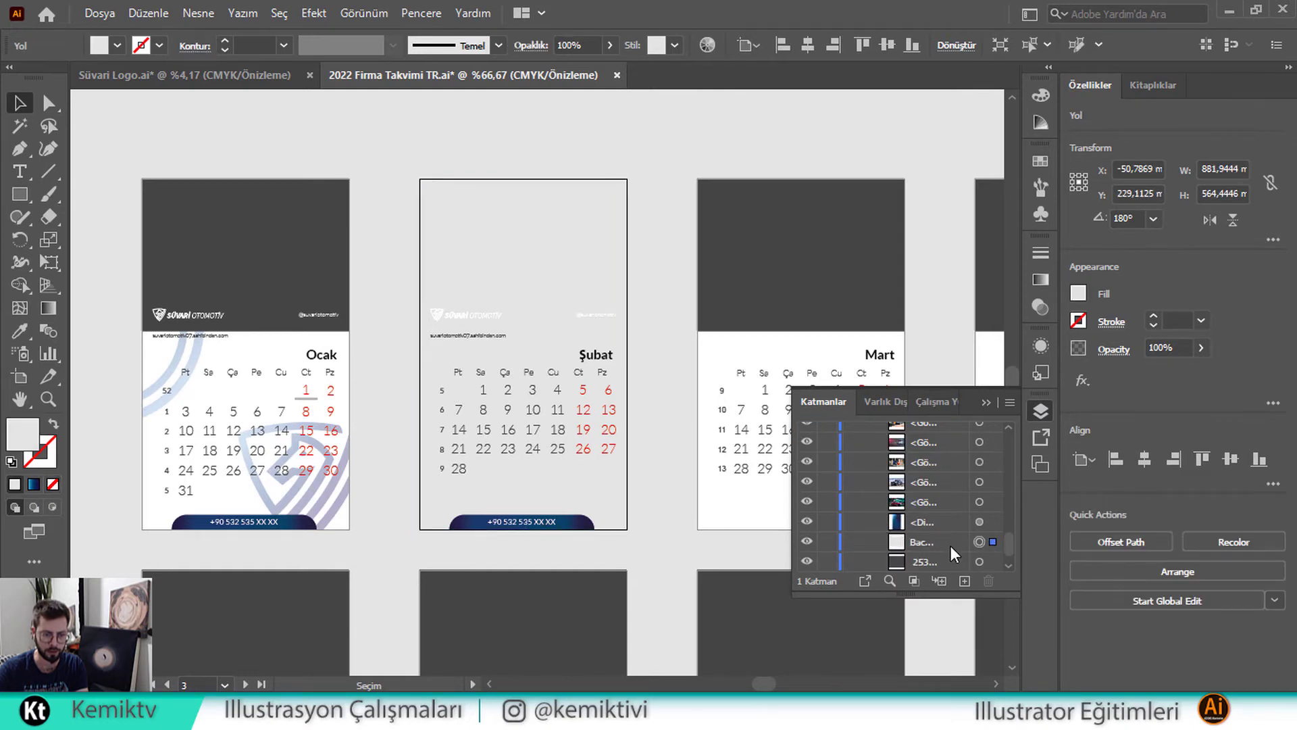
mouse_move(950, 546)
mouse_down()
mouse_move(949, 575)
mouse_move(932, 549)
mouse_move(945, 543)
mouse_move(947, 561)
mouse_up()
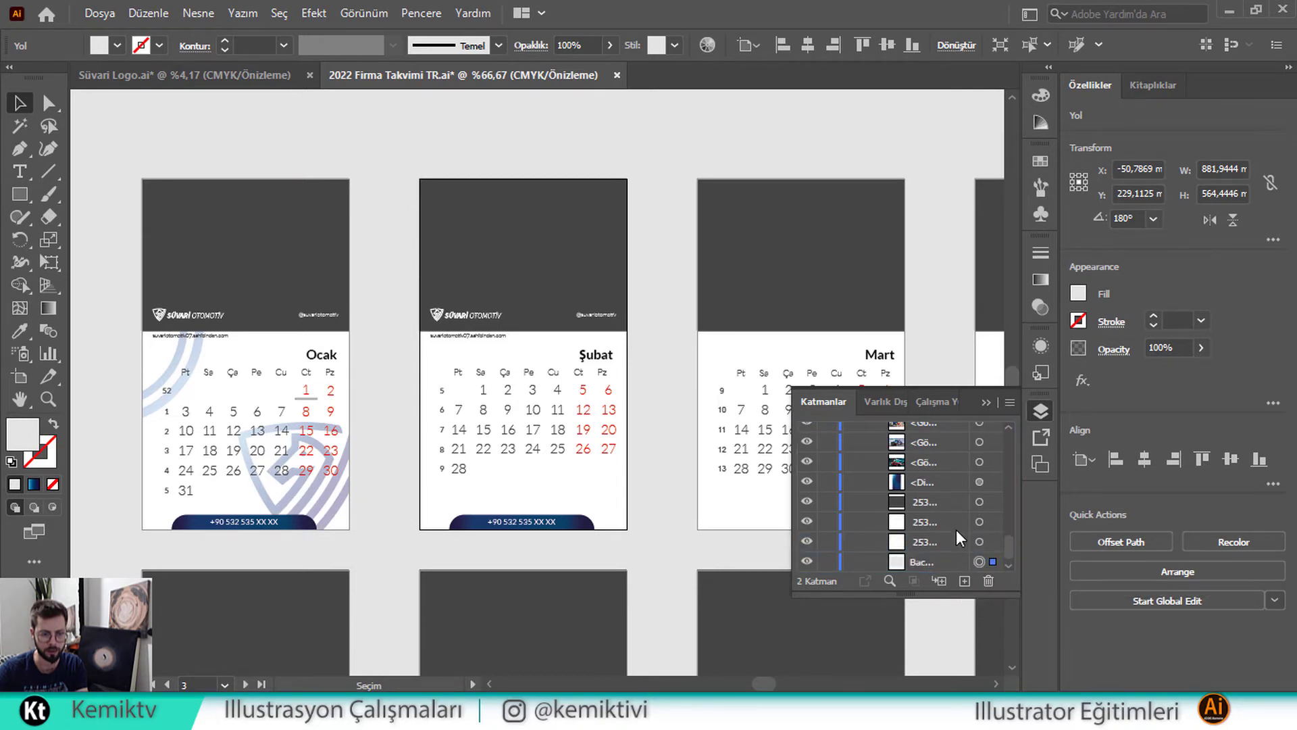
scroll(956, 530, down, 1)
click(954, 530)
click(951, 540)
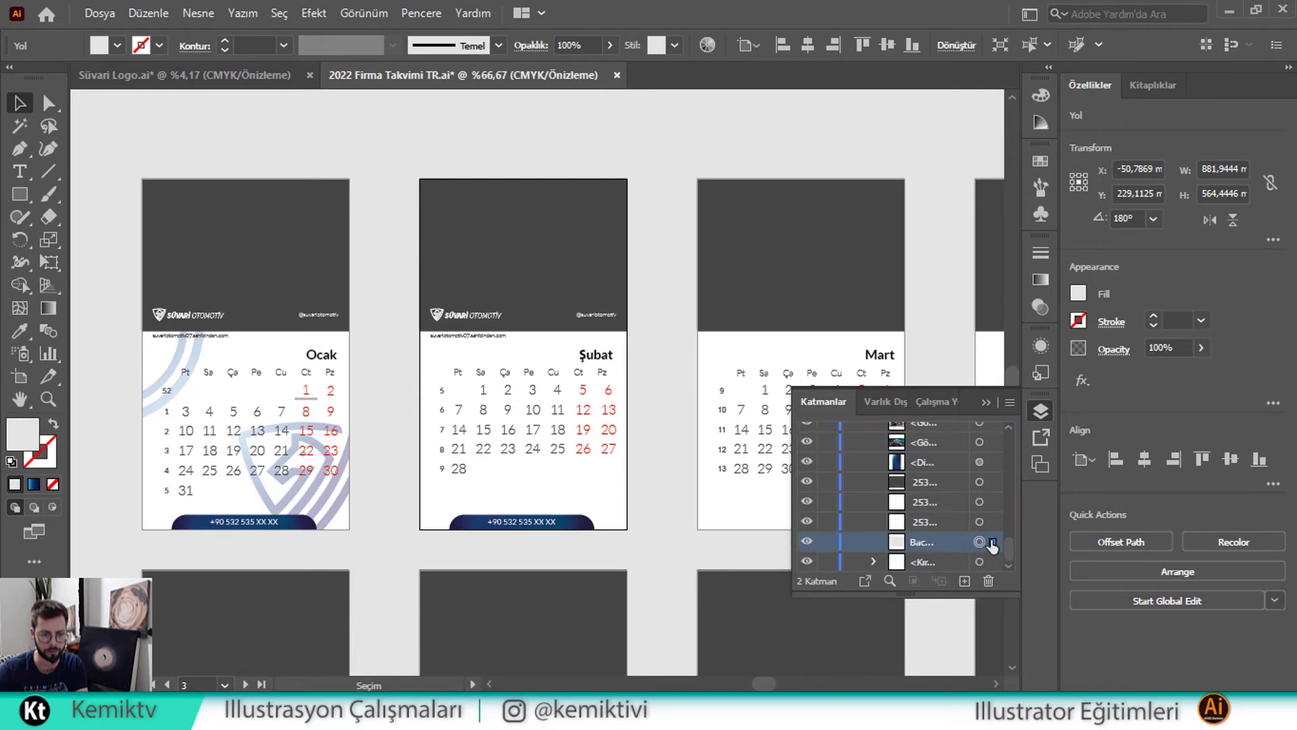
key(ctrl+x)
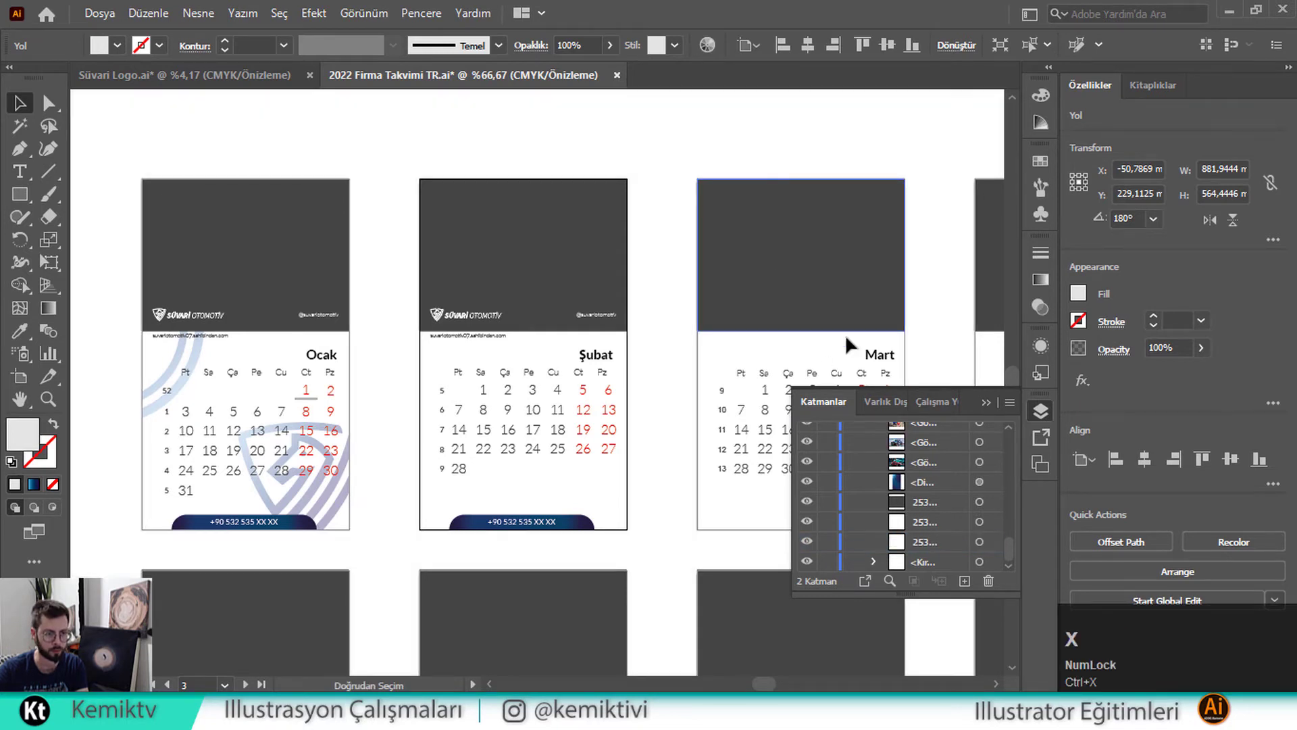
Move katman 2 below katman 1 and paste the background in place on it
scroll(906, 447, up, 5)
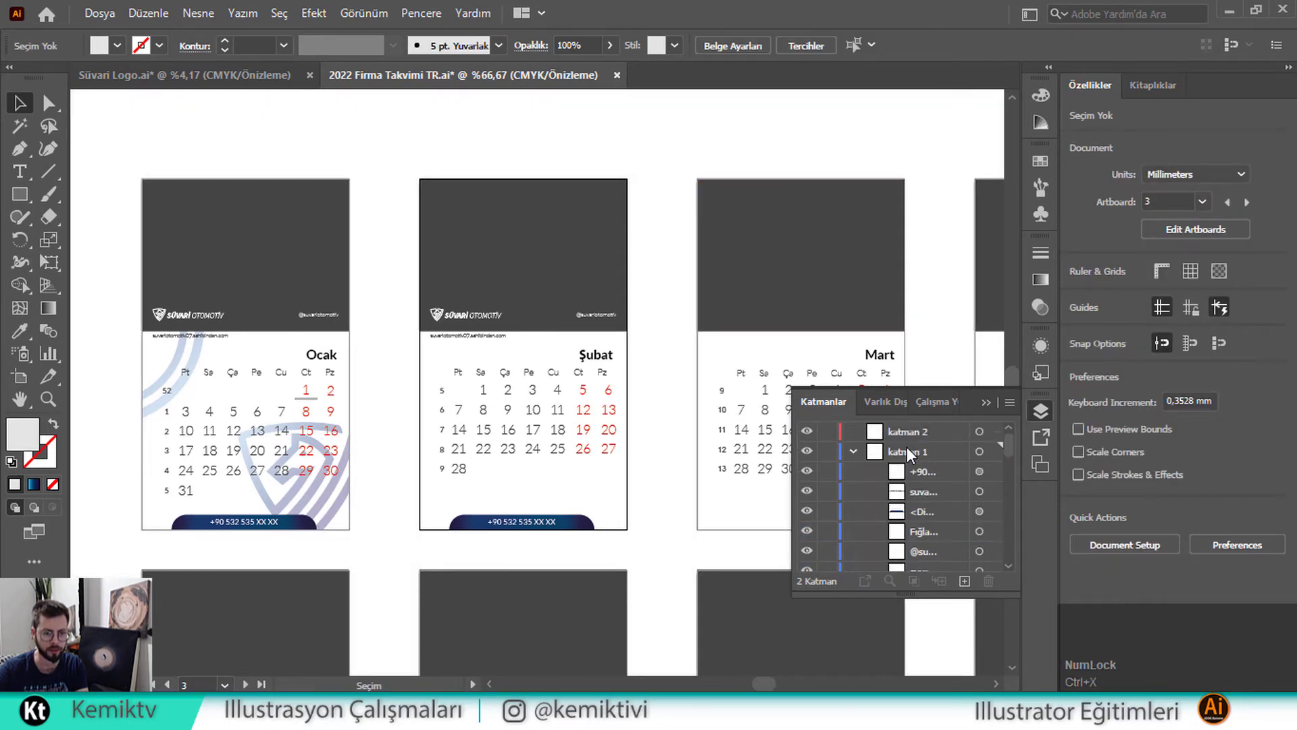
click(849, 435)
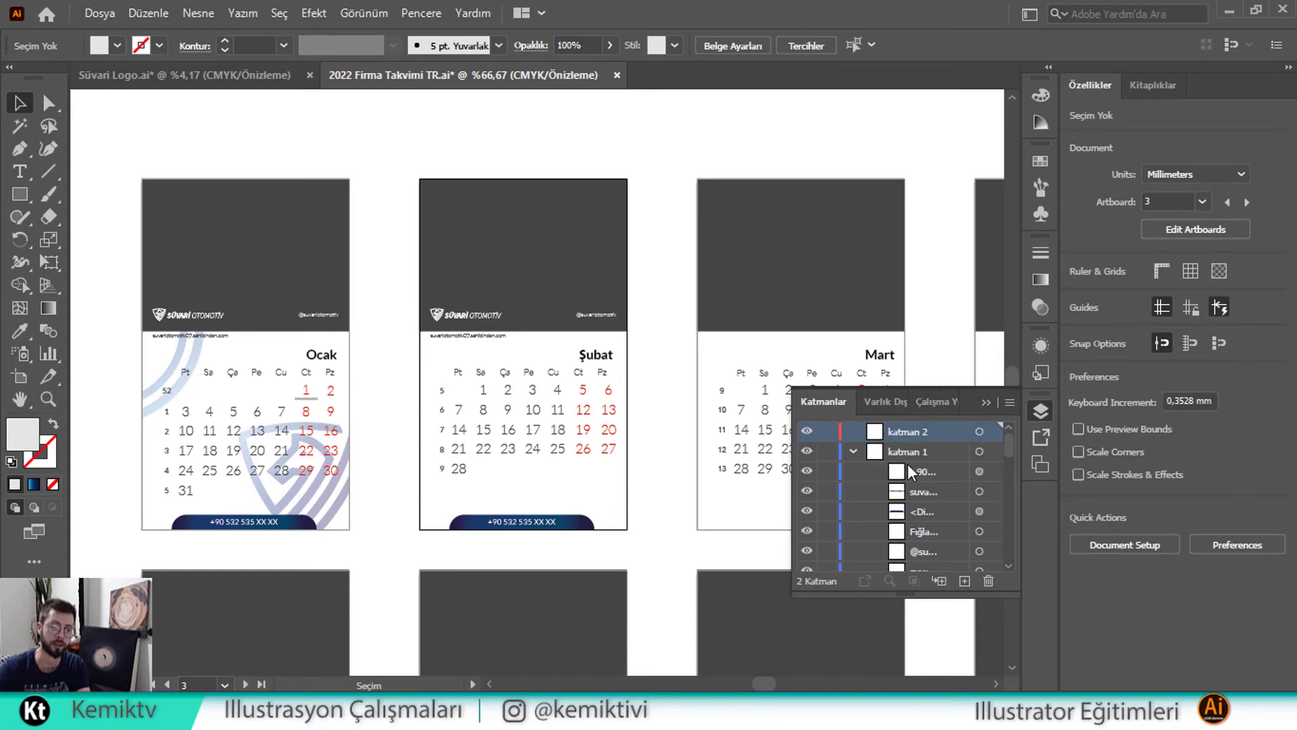
click(853, 450)
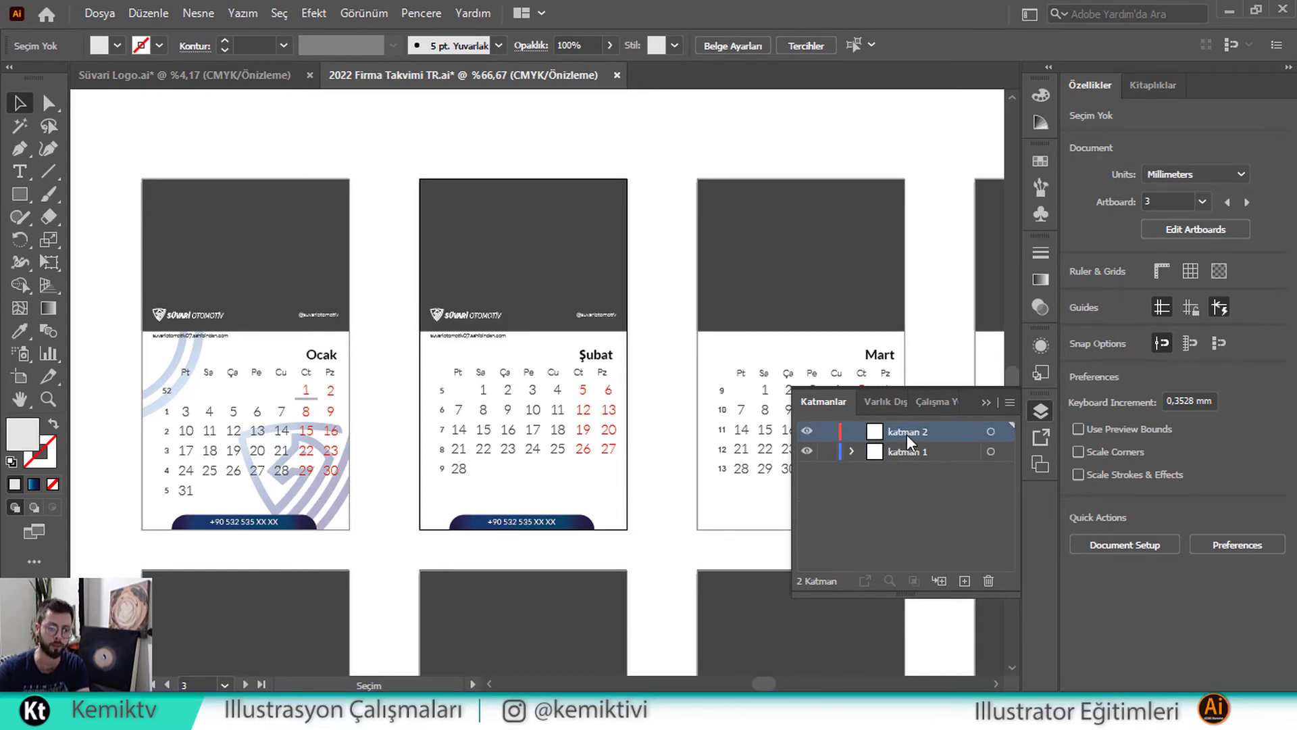
drag(907, 435, 909, 475)
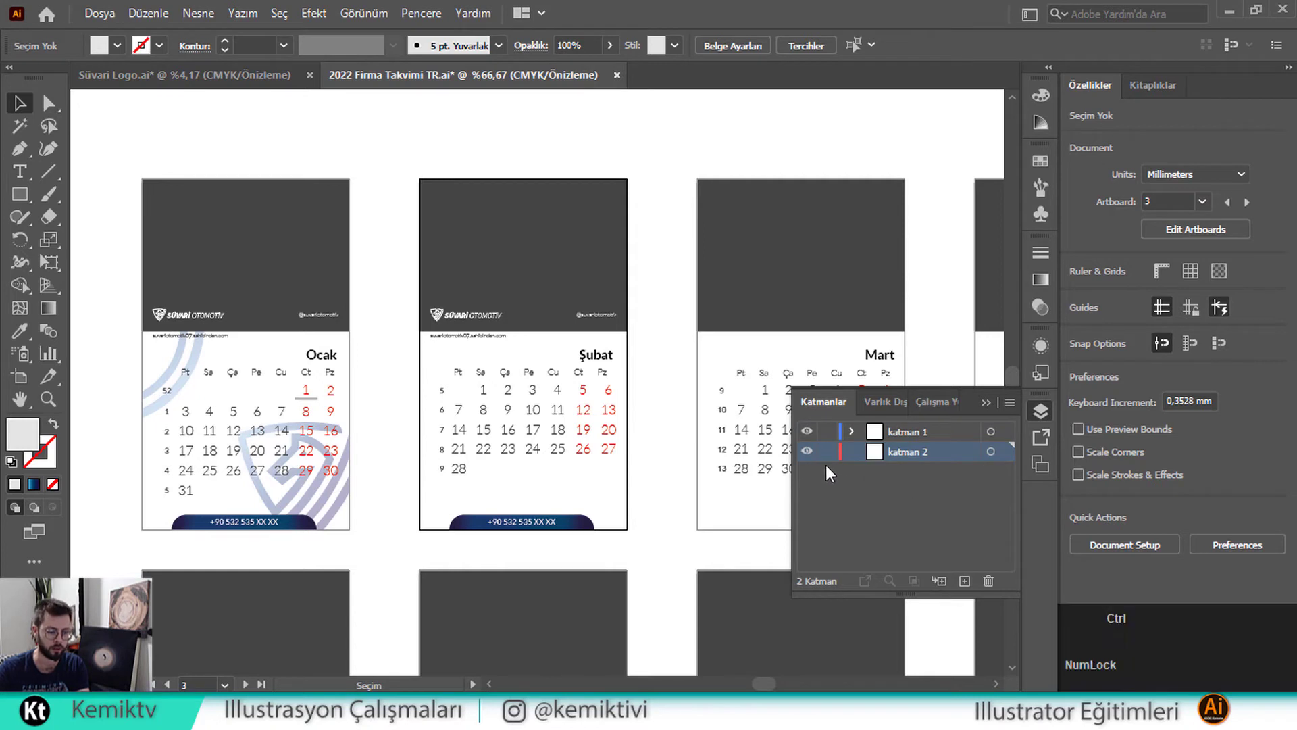
key(ctrl+f)
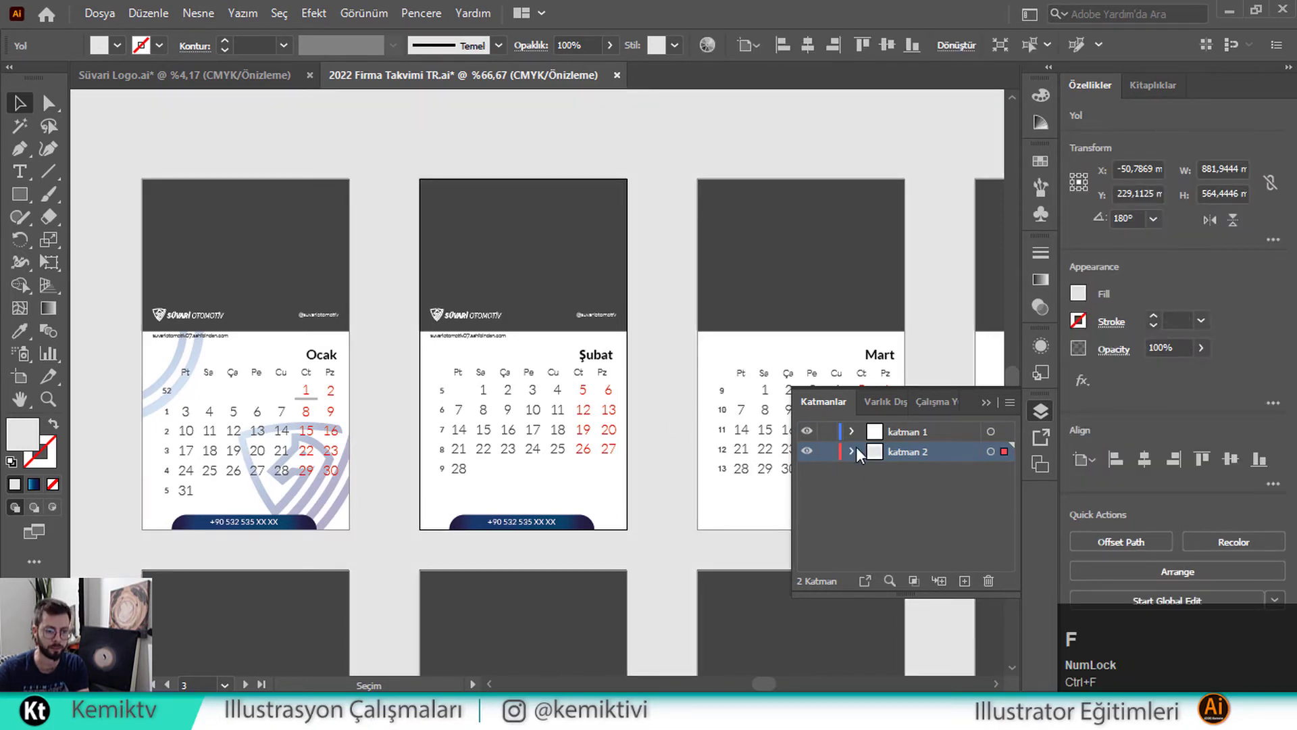
click(828, 451)
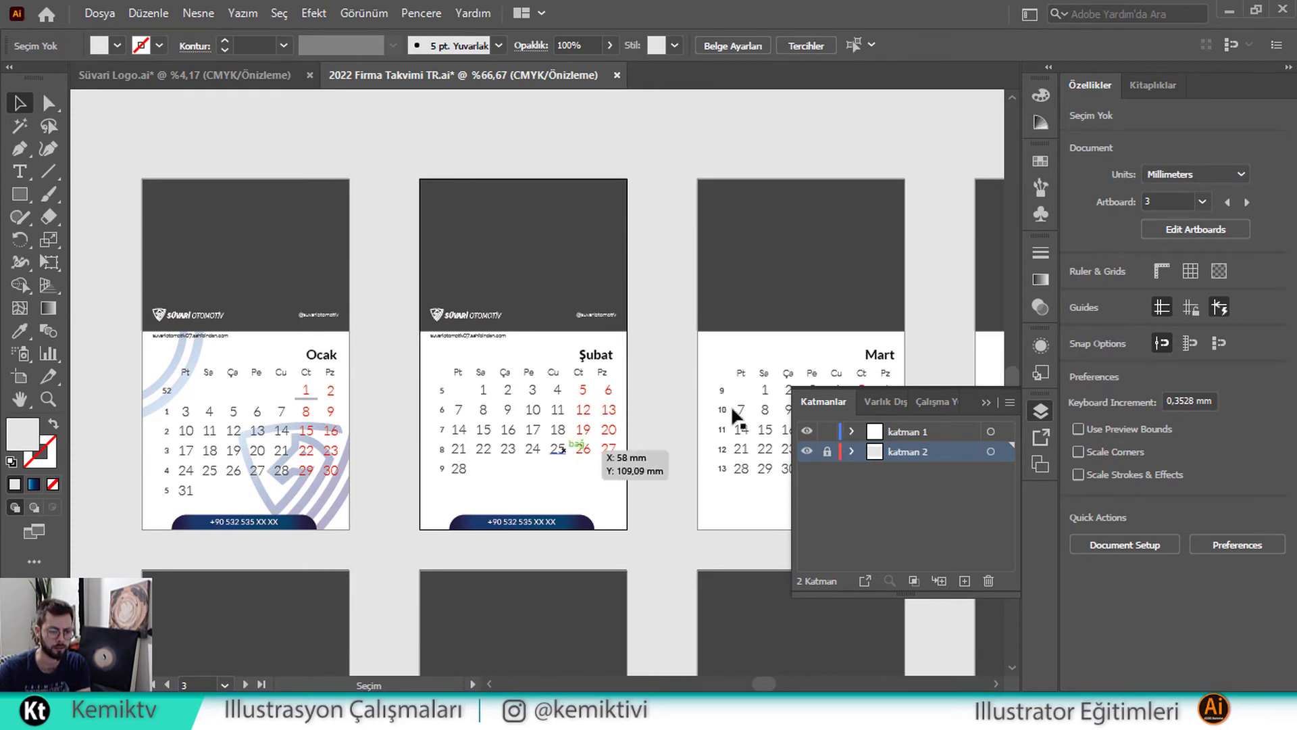
Close Layers, undo an accidental Mart change, and select Şubat's logo and texts
click(988, 401)
click(772, 345)
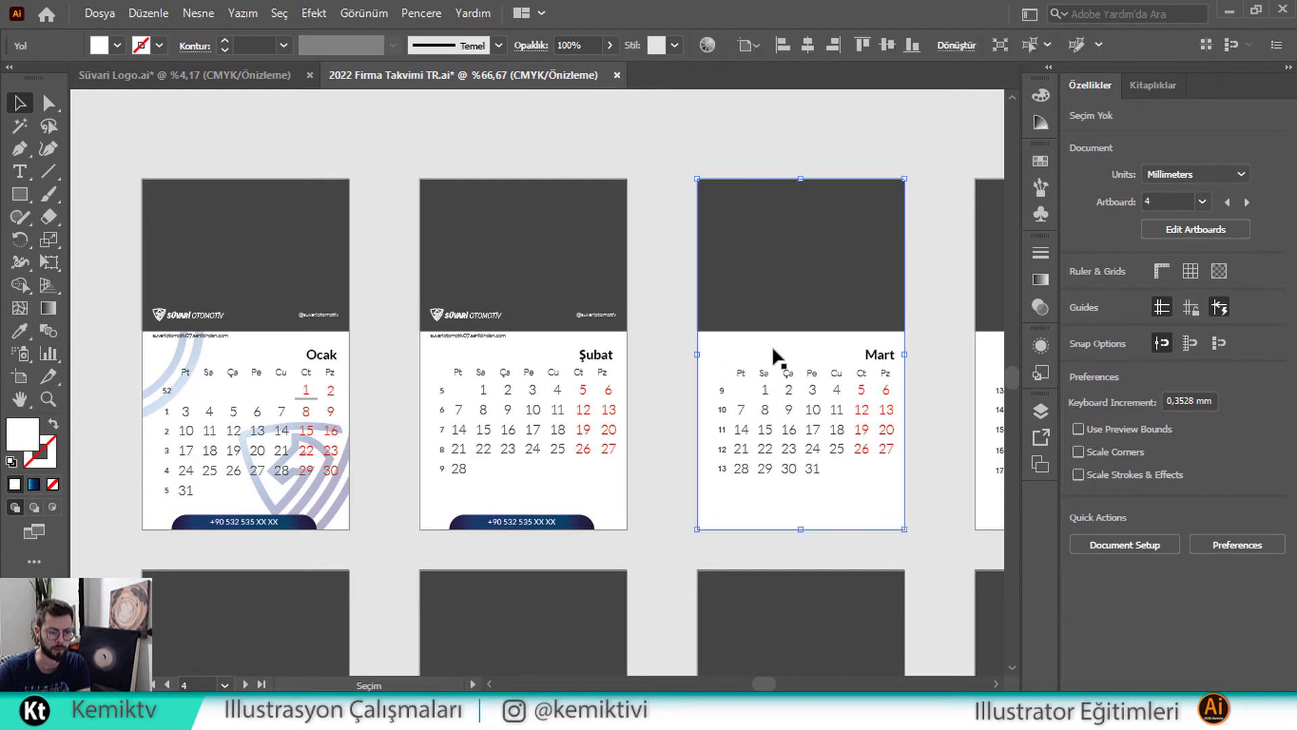
key(f)
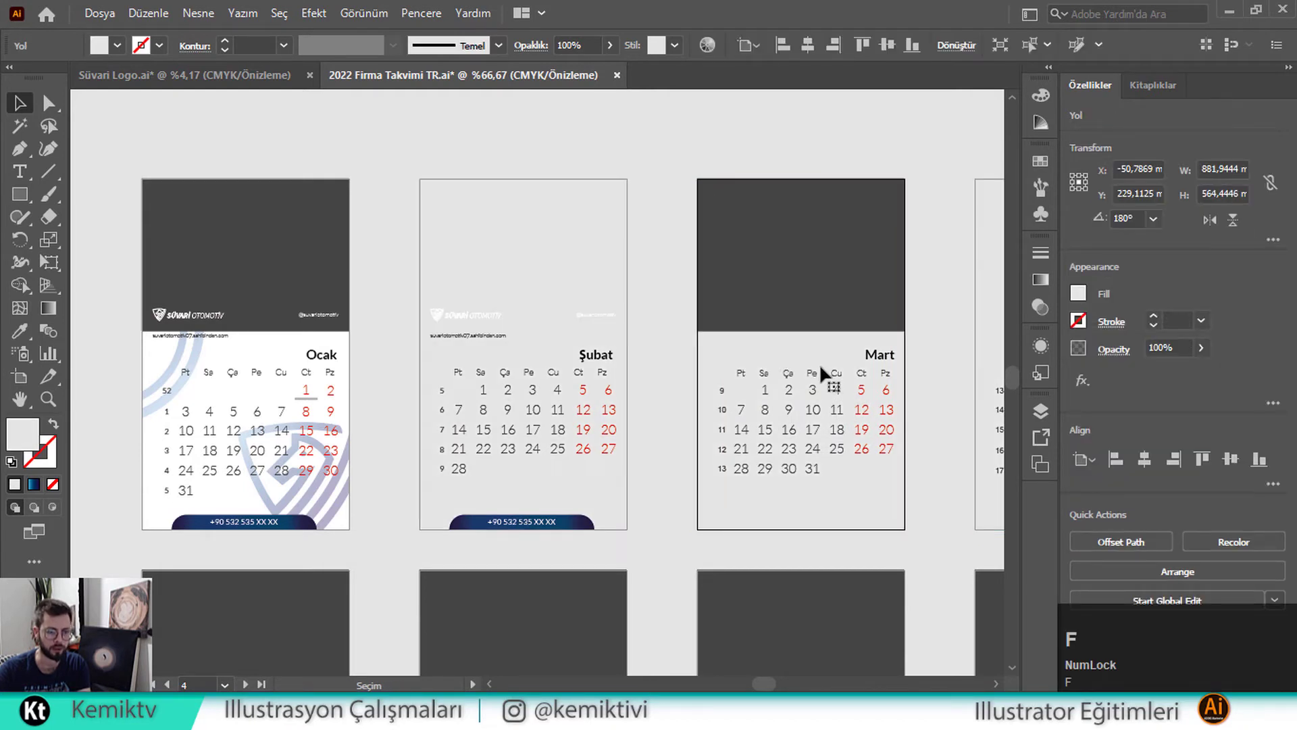
key(ctrl+z)
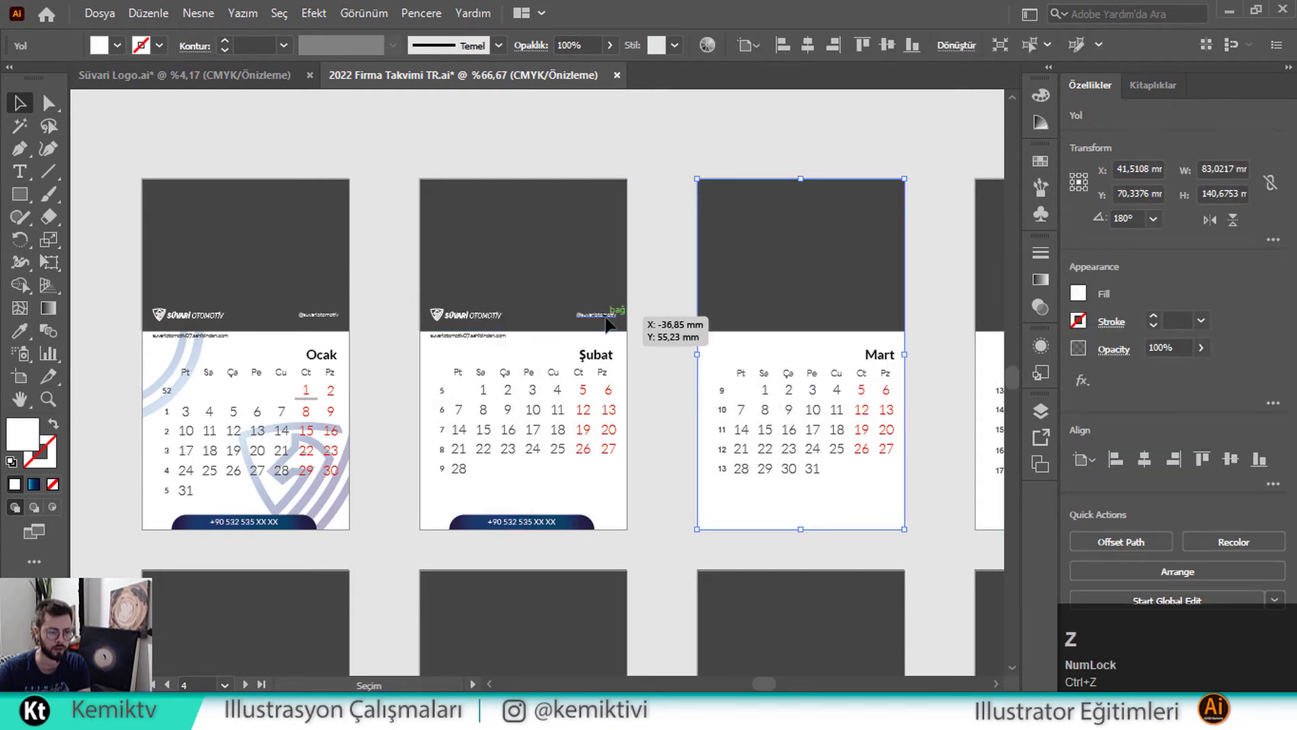
click(598, 315)
shift+click(472, 315)
shift+click(465, 335)
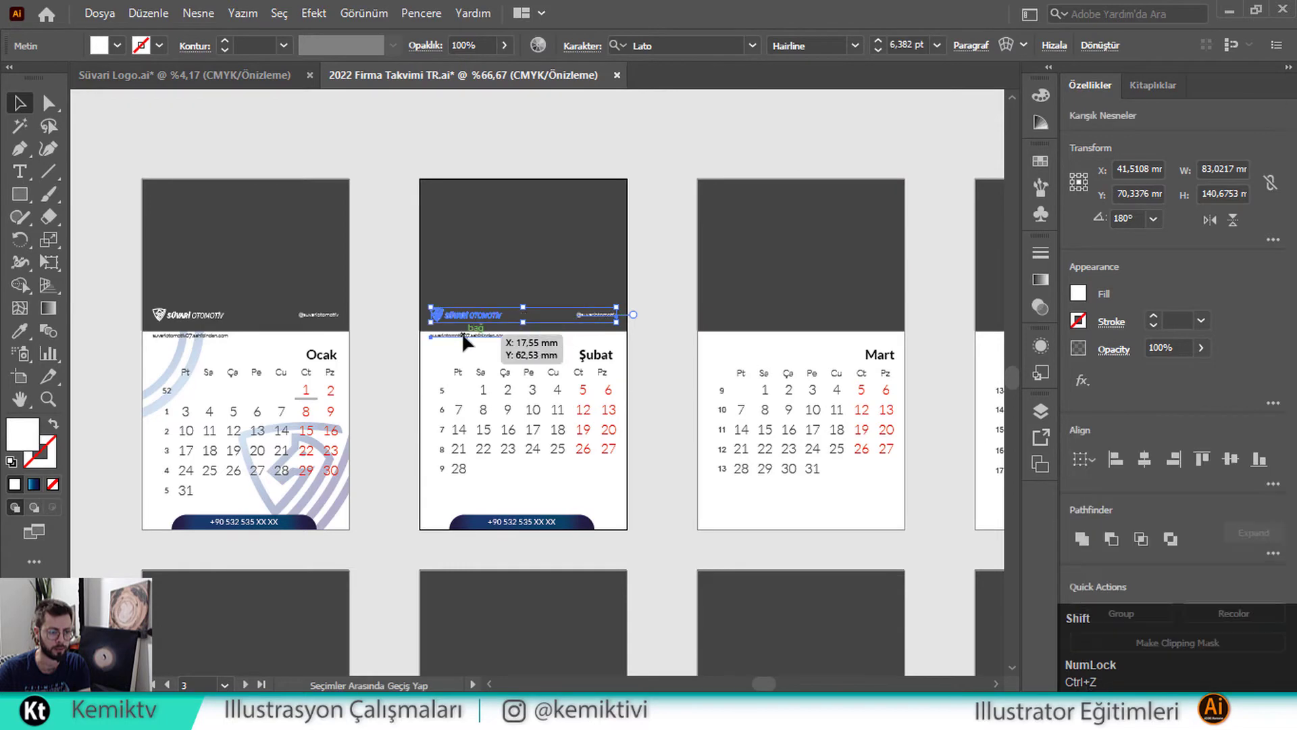
Send the Şubat card background to the very back
click(646, 485)
click(582, 485)
right_click(582, 474)
mouse_move(784, 386)
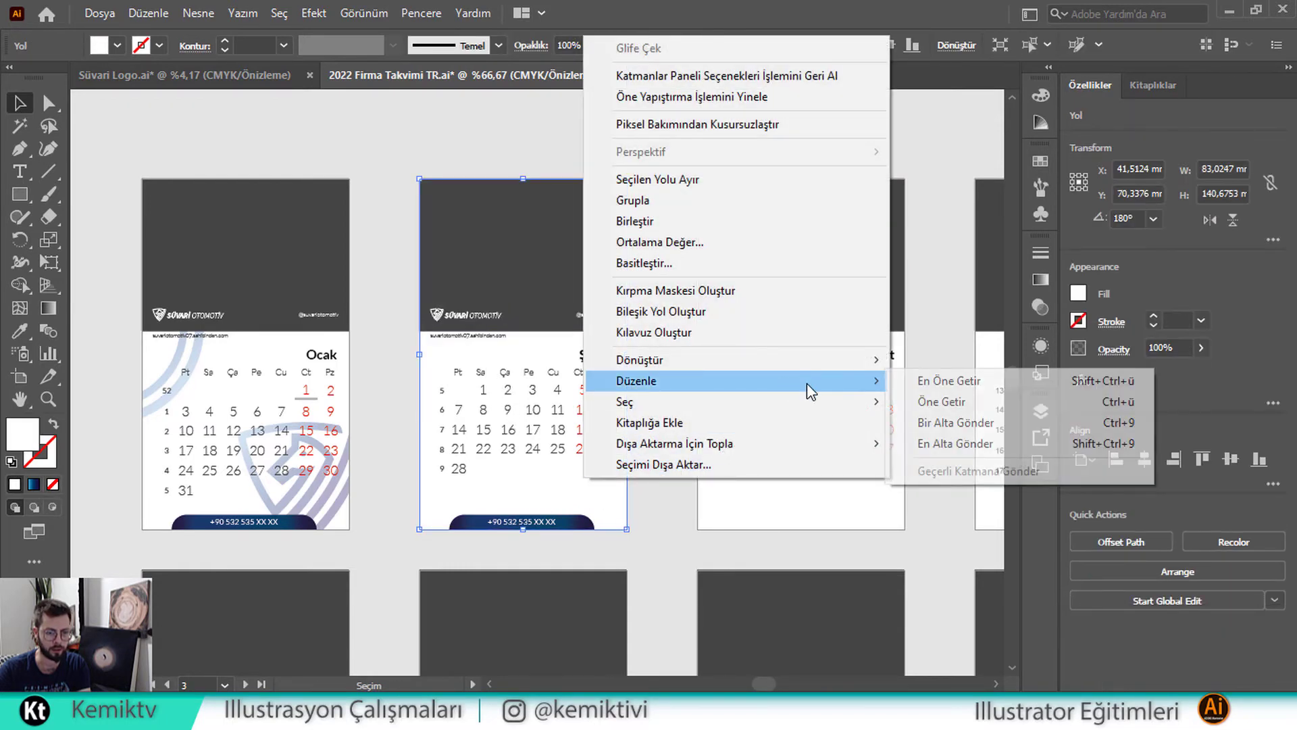
click(959, 443)
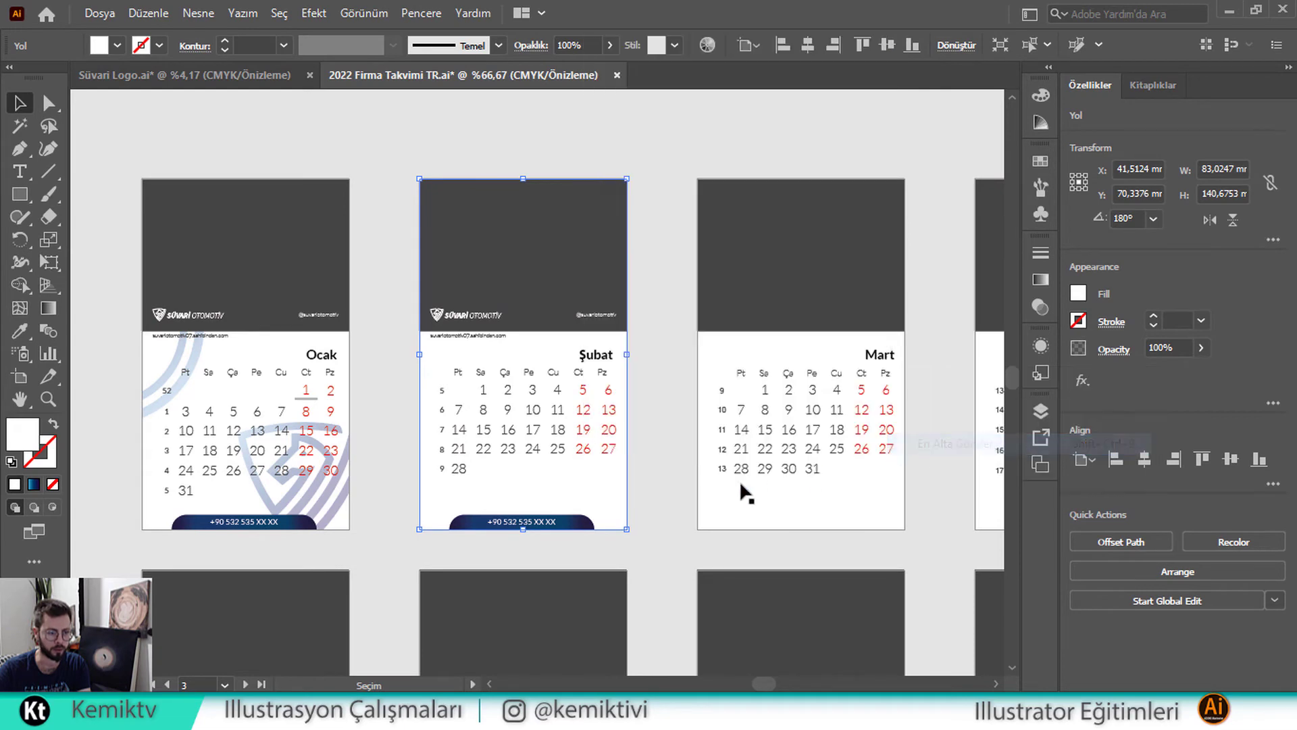
Send the Şubat card to the back once more
click(667, 513)
click(622, 520)
right_click(598, 493)
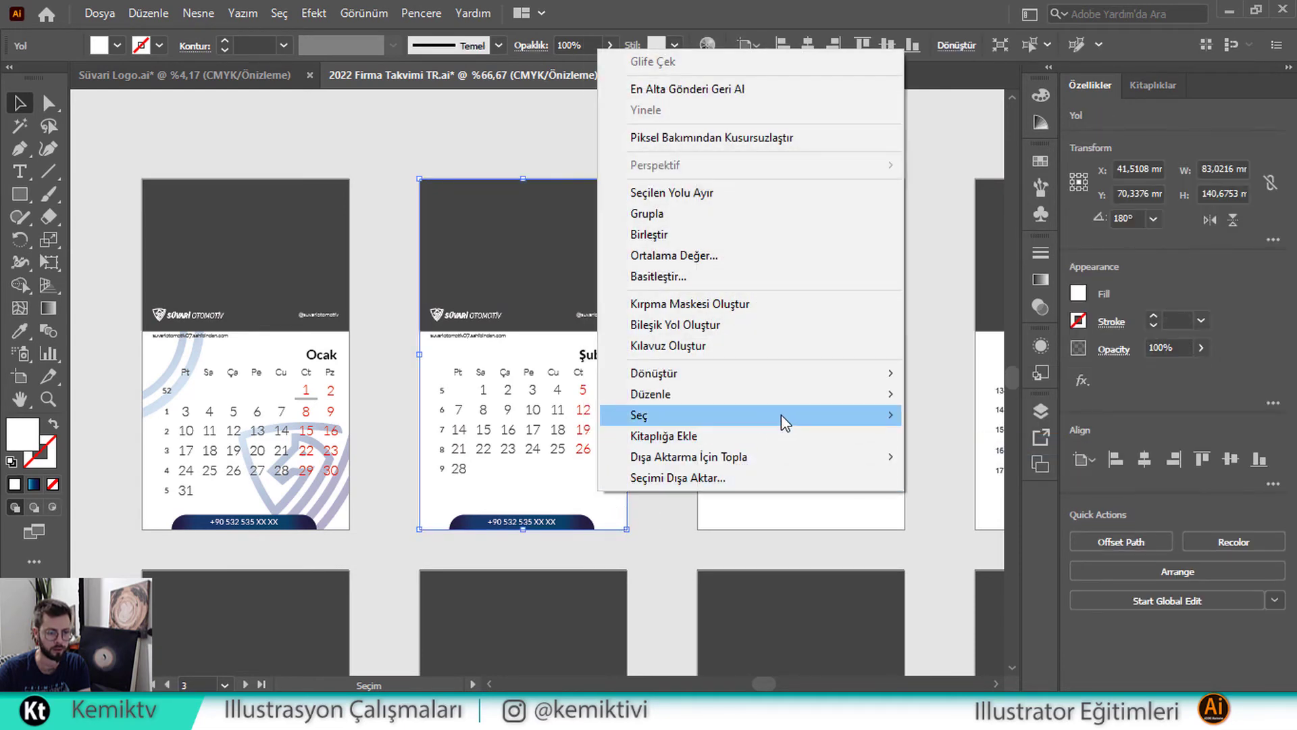
mouse_move(808, 405)
click(993, 458)
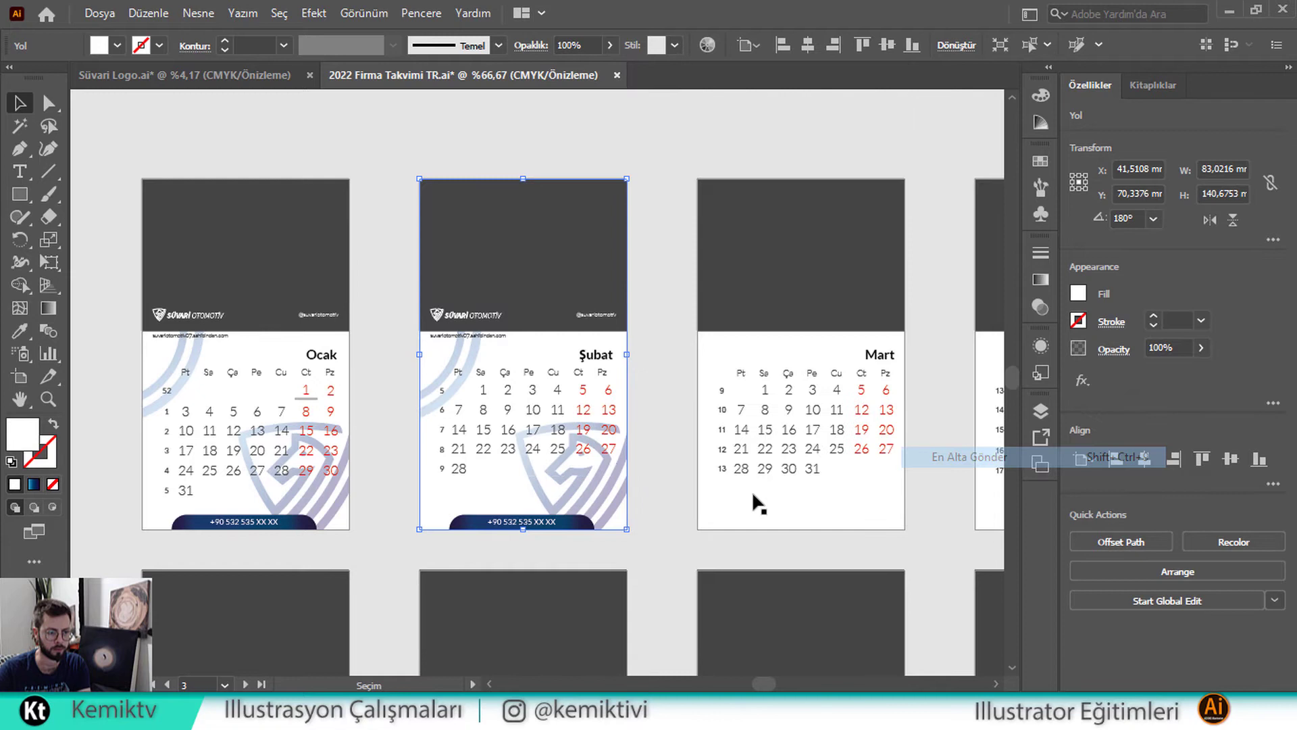
click(650, 503)
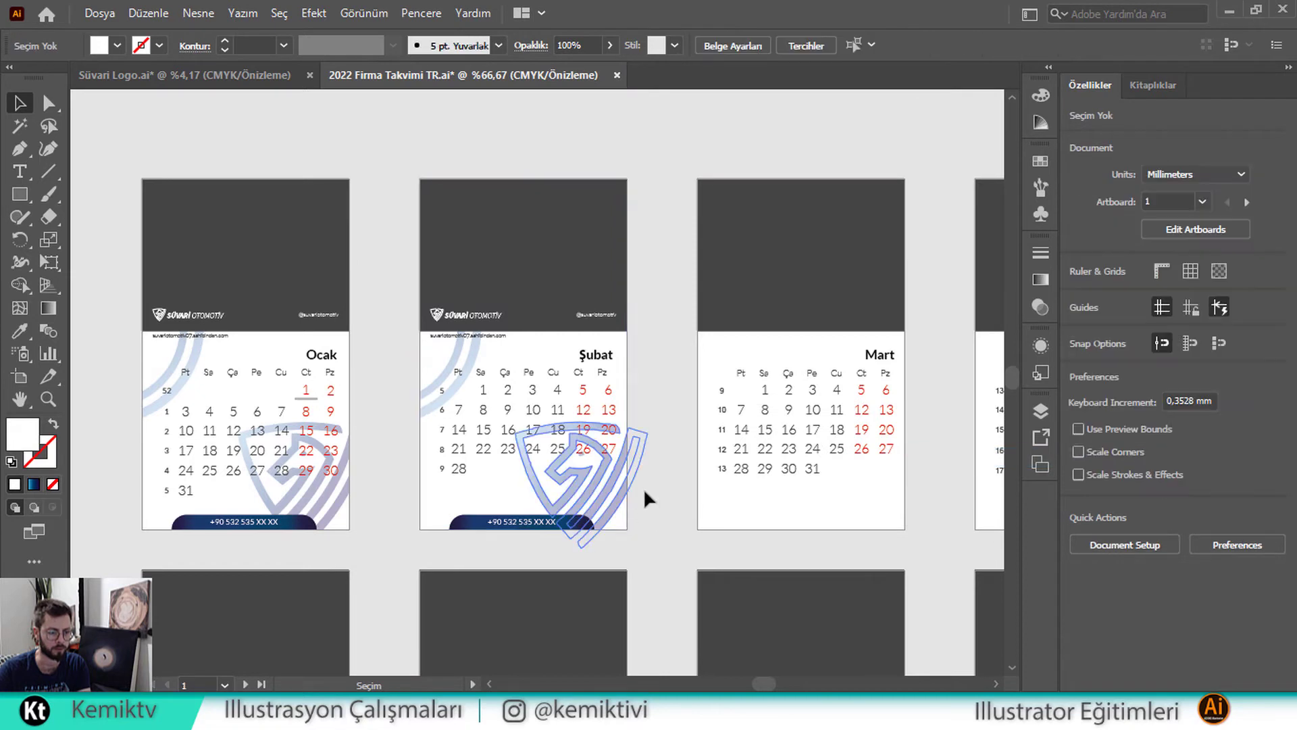
Select Şubat's clipping group, website text, logo and artwork, then Mart's background
click(574, 486)
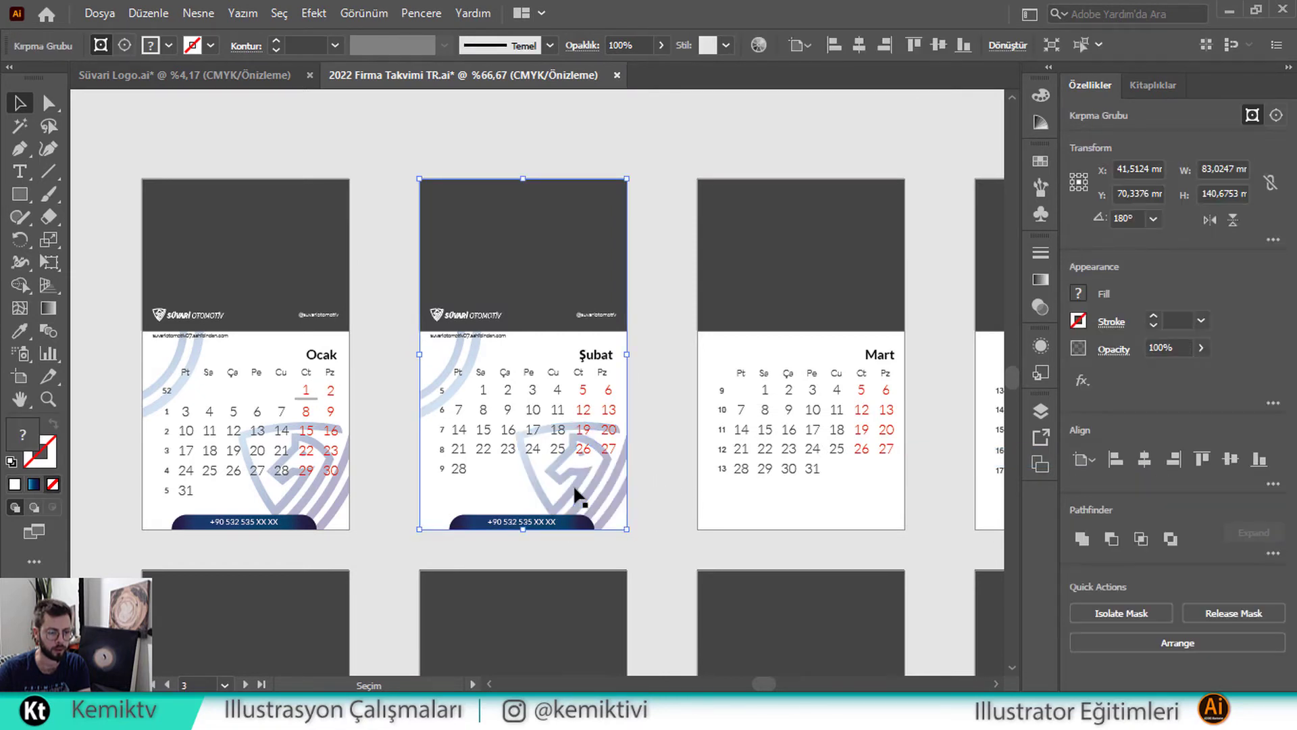
shift+click(485, 335)
shift+click(477, 315)
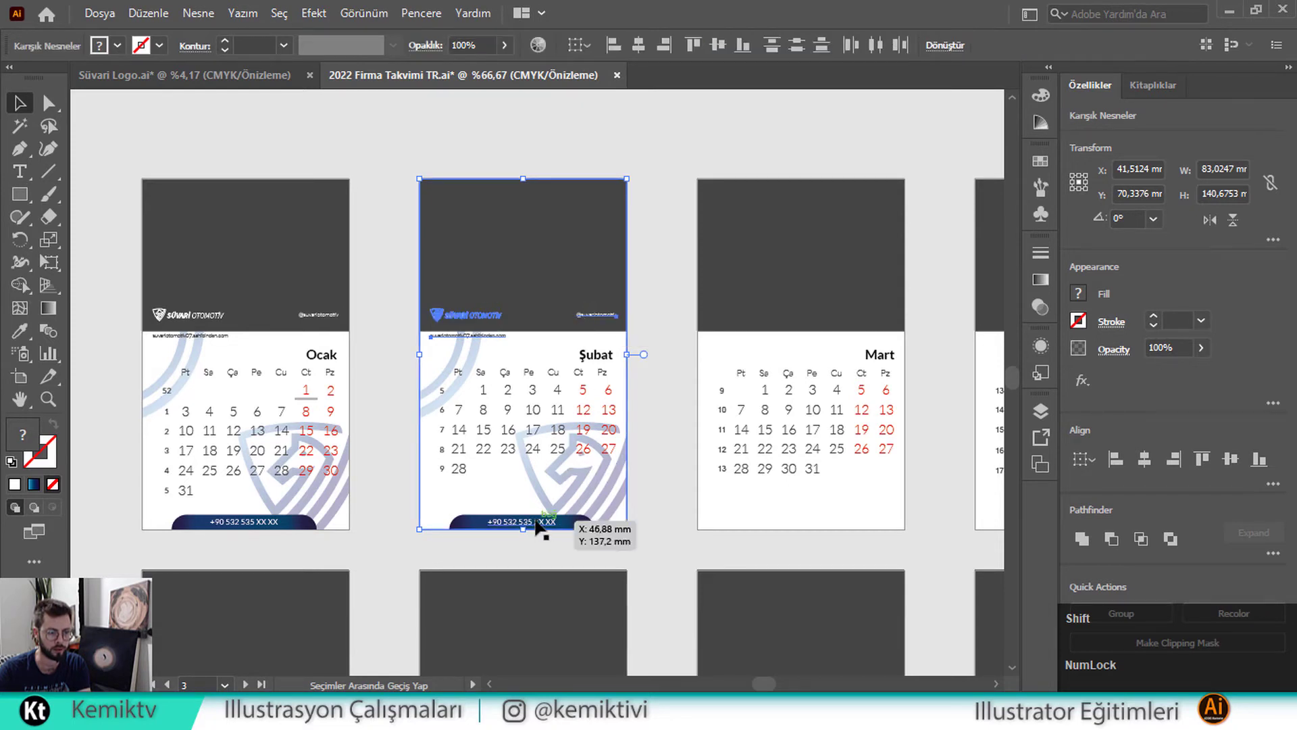
shift+click(579, 524)
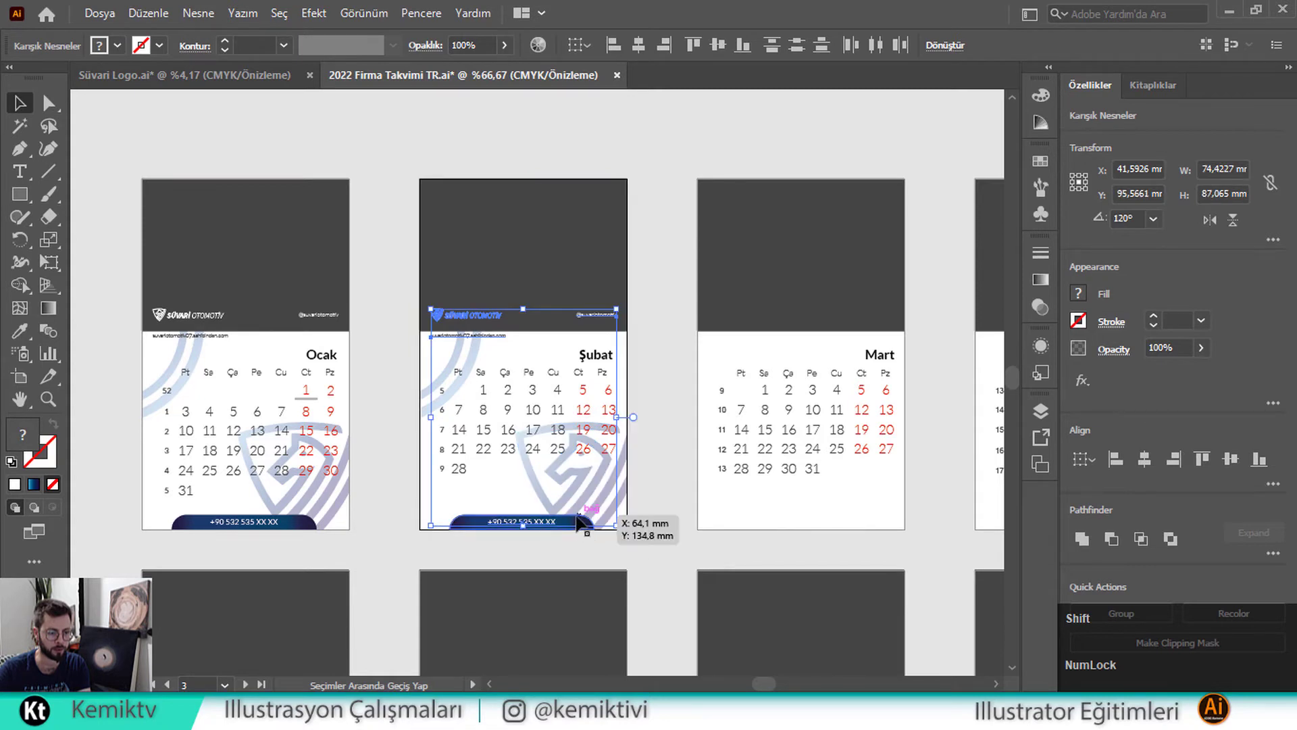
shift+click(603, 503)
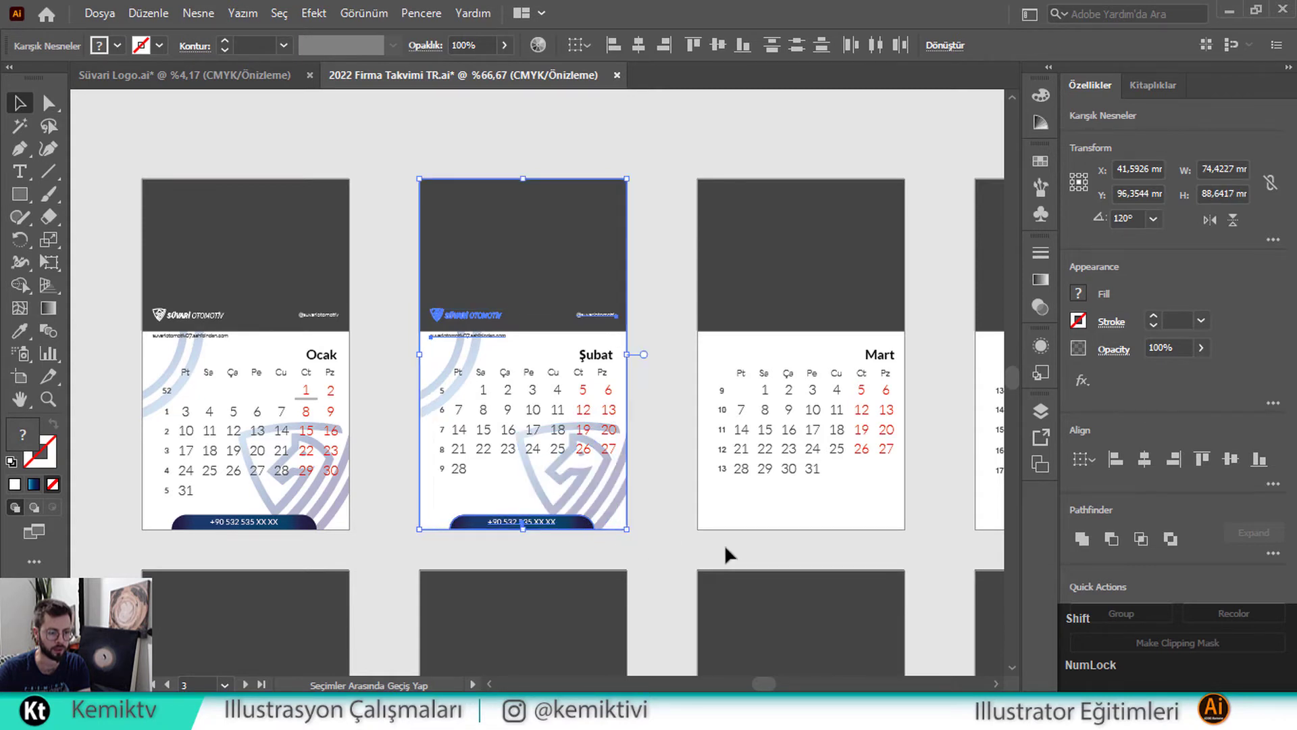
click(776, 500)
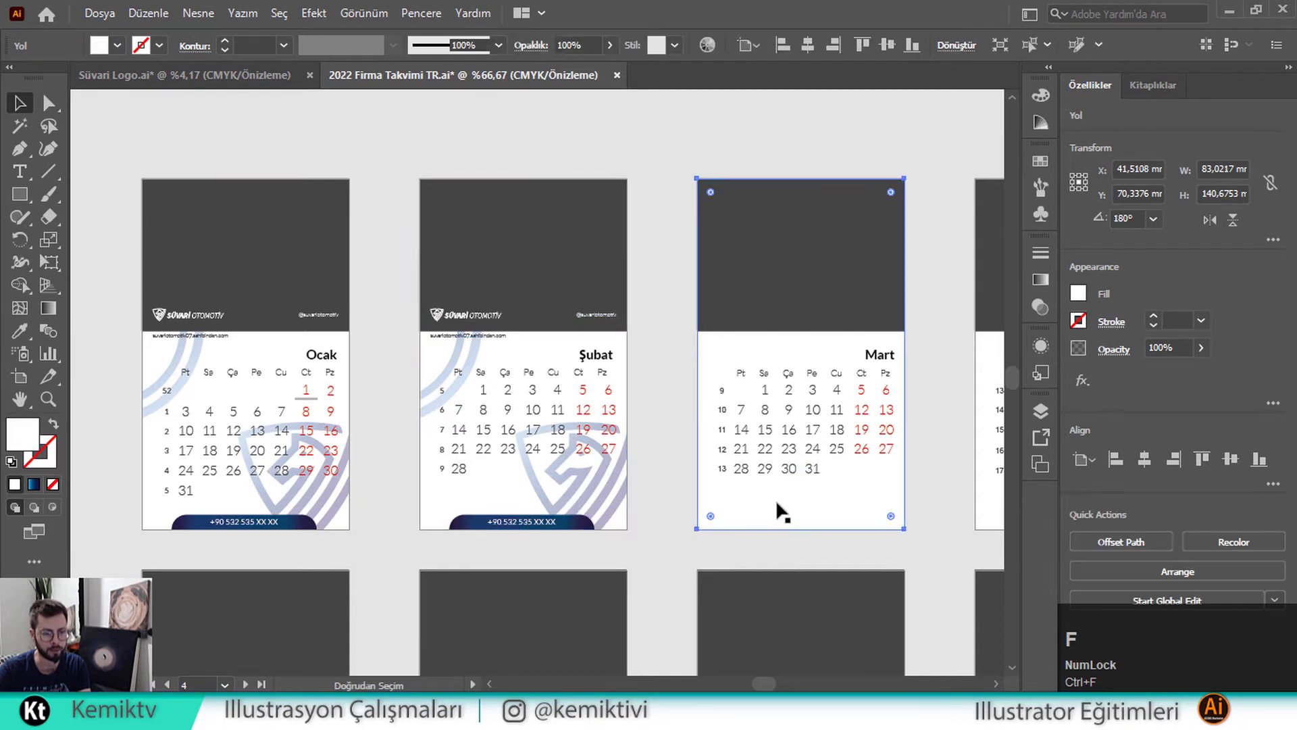
Send Mart's dark header to the back, then its white background behind it
click(680, 551)
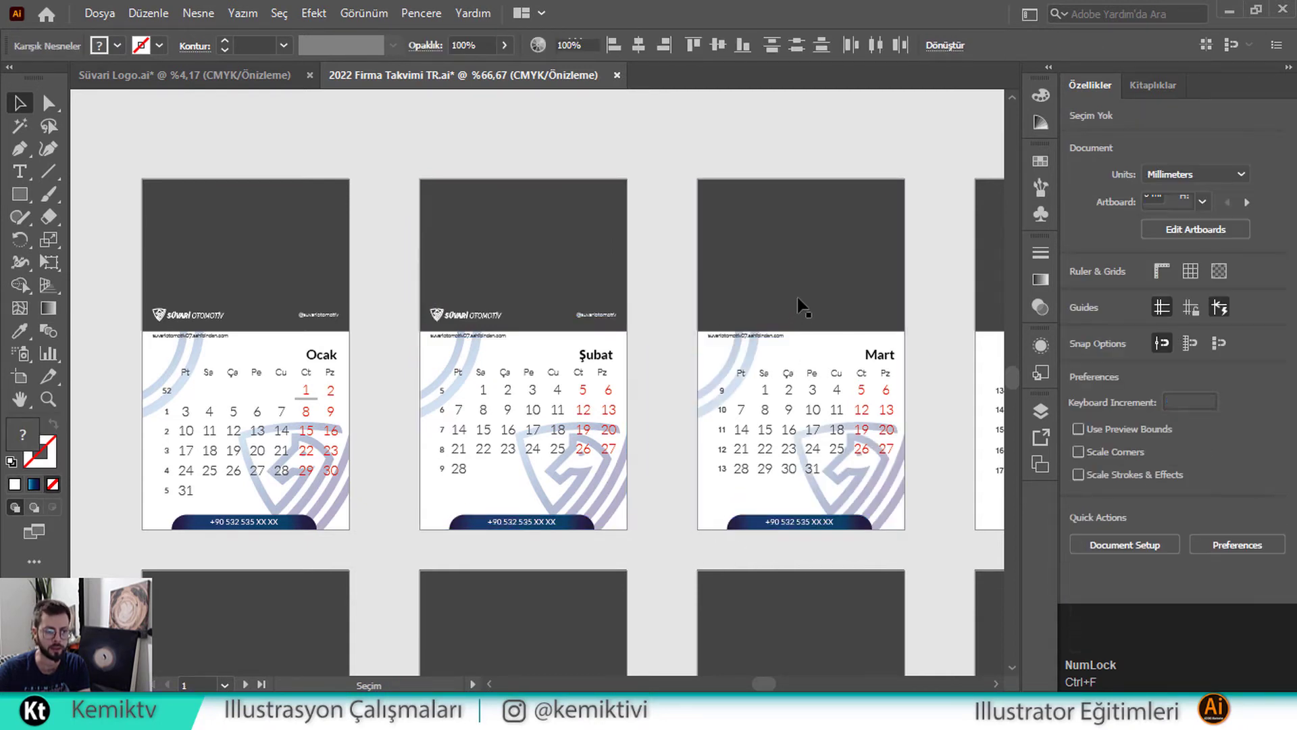
click(809, 271)
right_click(807, 250)
mouse_move(1089, 596)
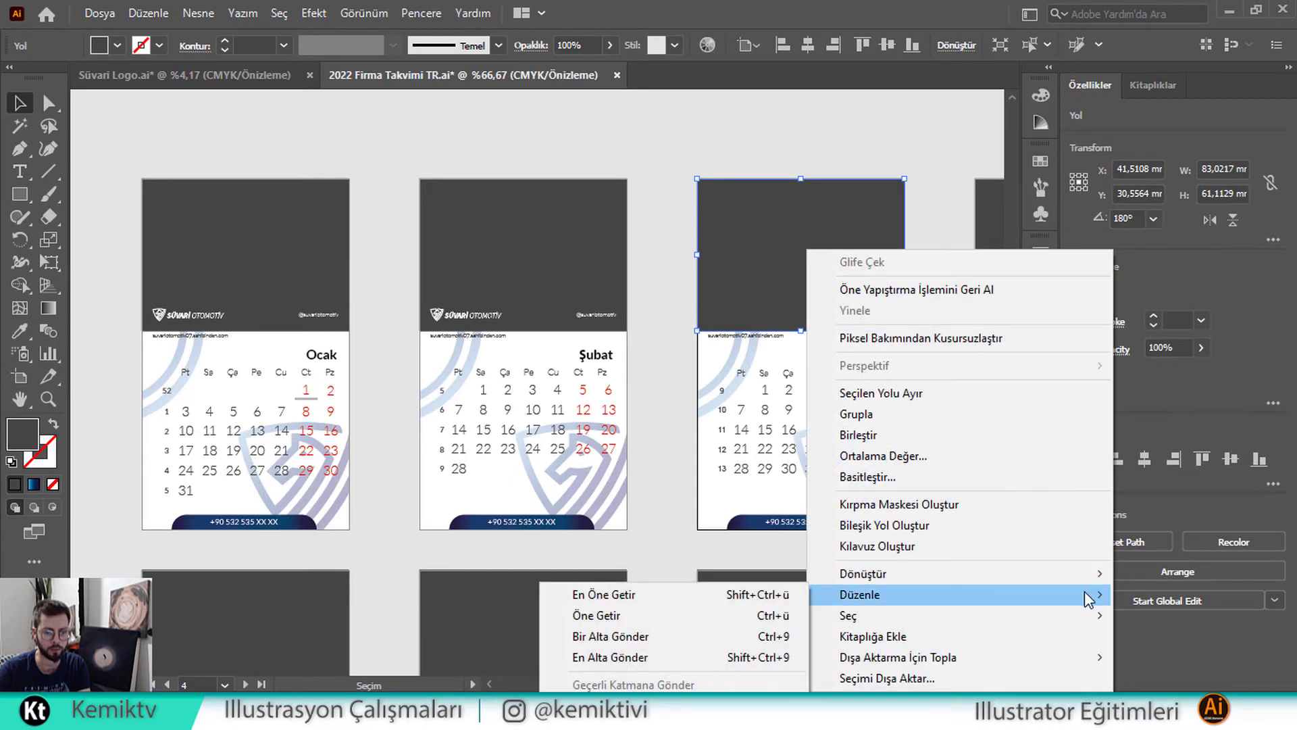
click(659, 657)
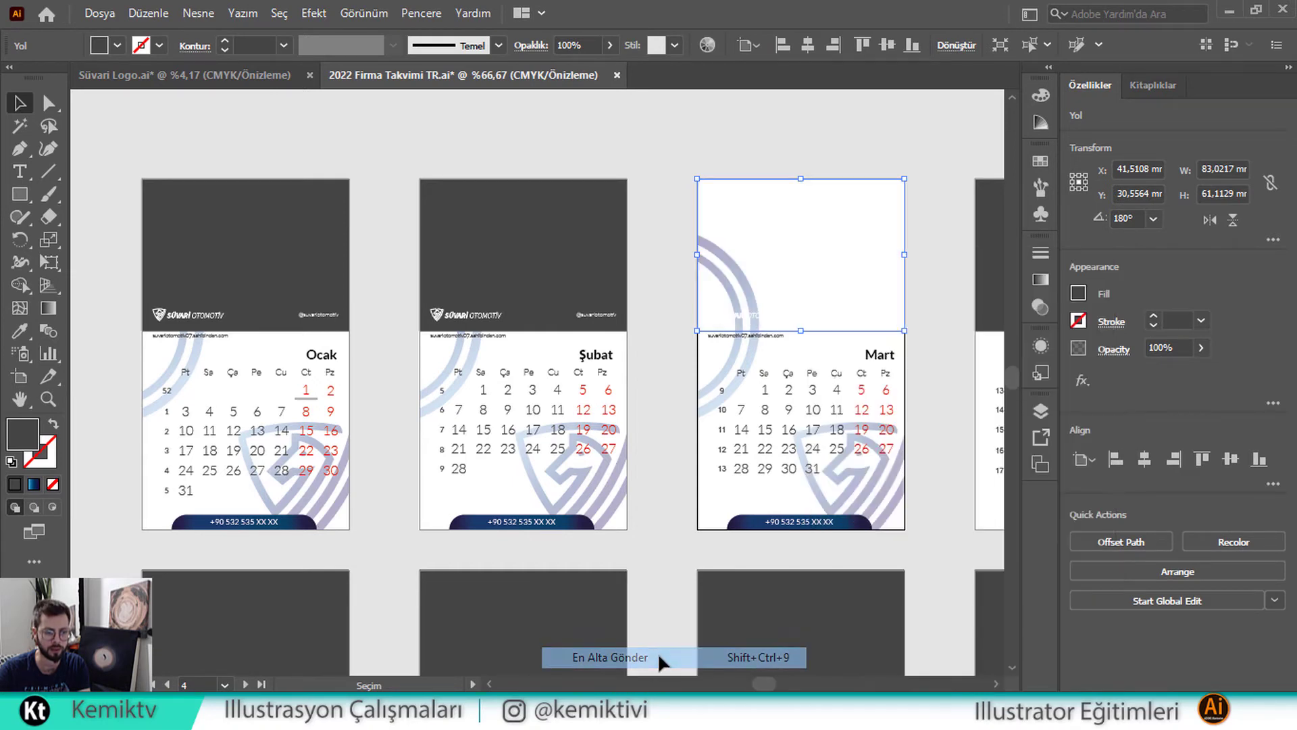
click(809, 275)
right_click(870, 230)
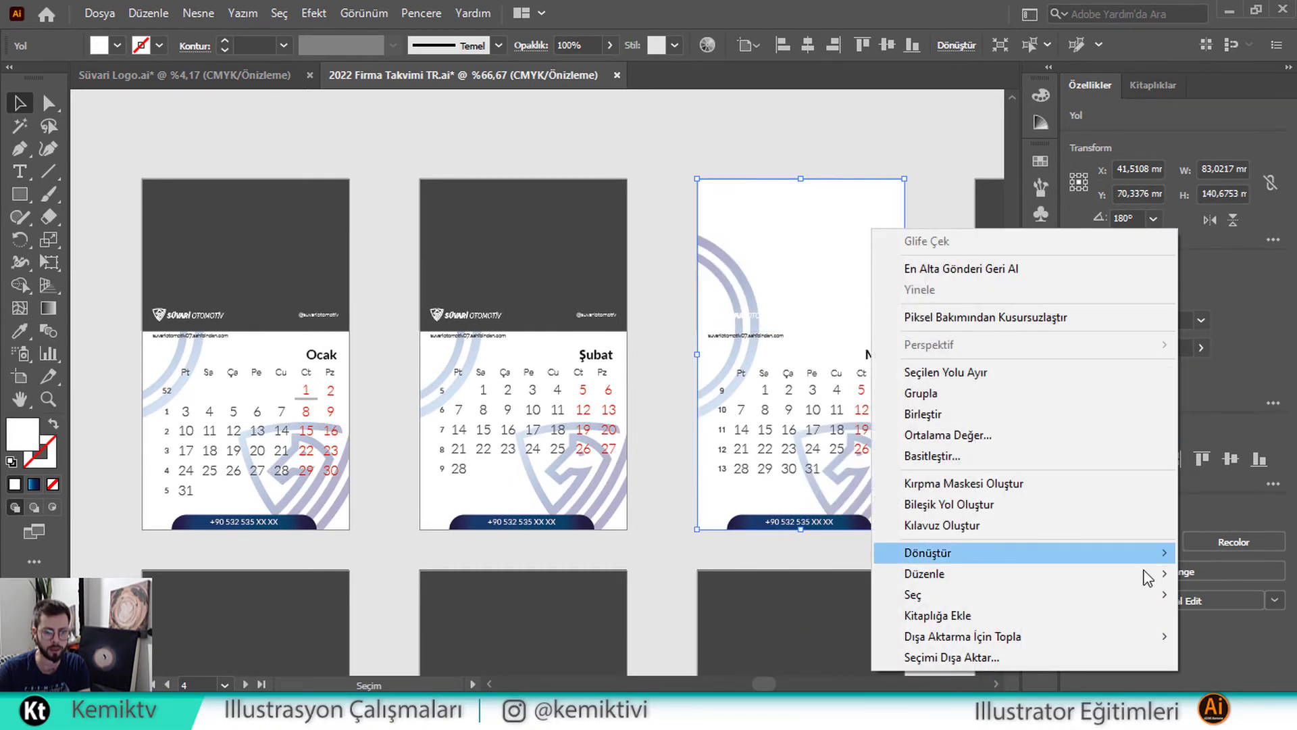
mouse_move(1149, 574)
click(818, 641)
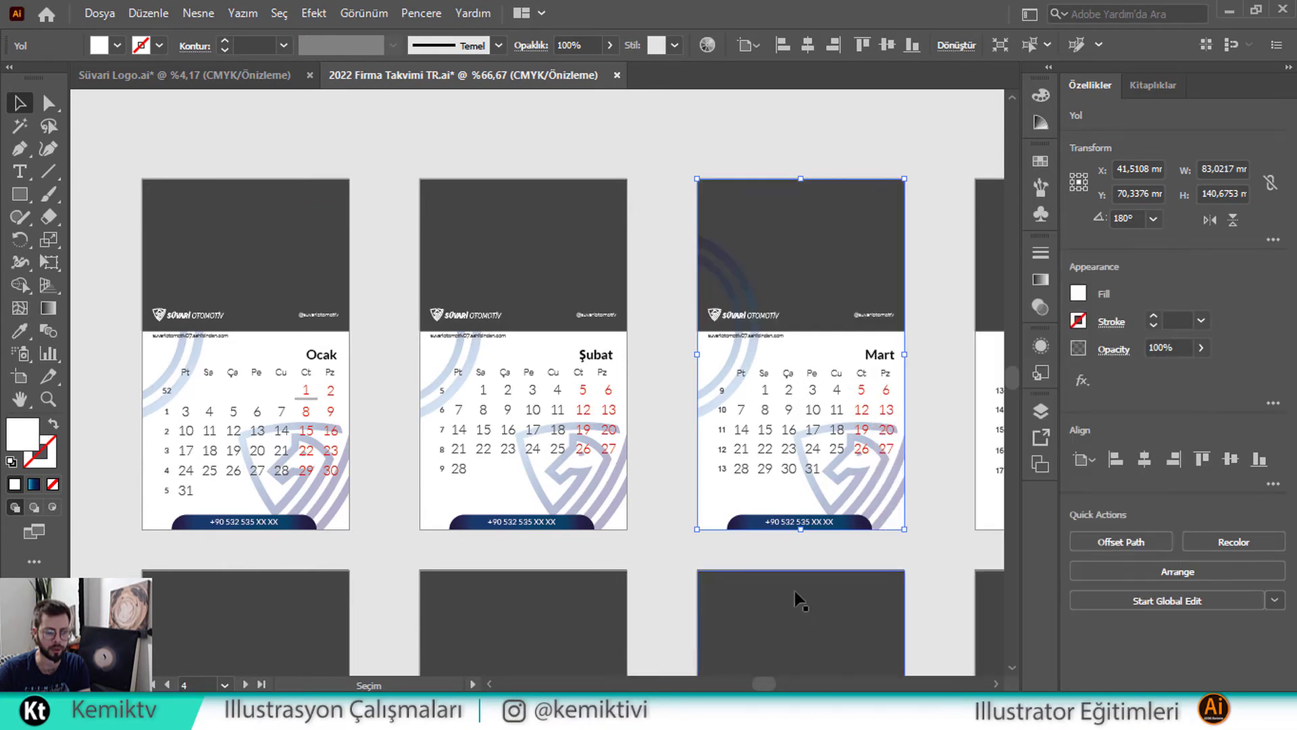
Send Mart's pasted clipped emblem group and page background behind the calendar
click(747, 269)
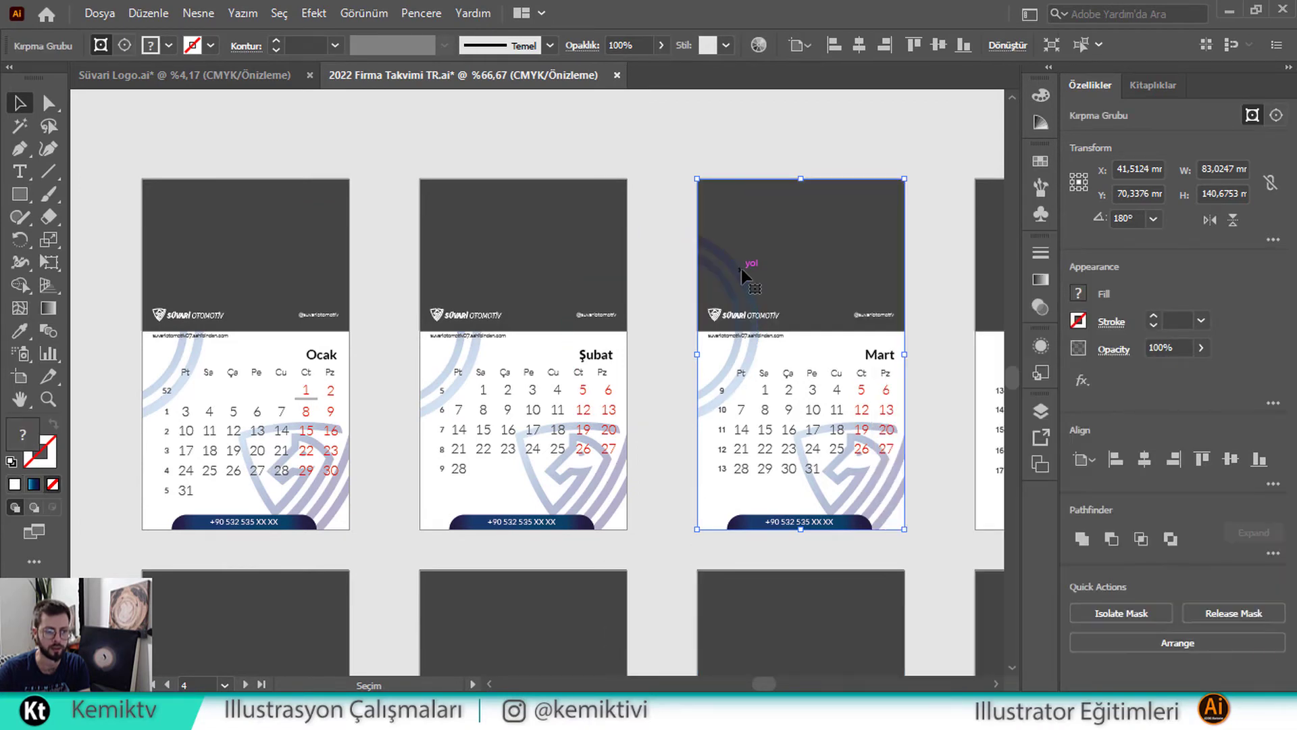
right_click(743, 269)
mouse_move(1014, 508)
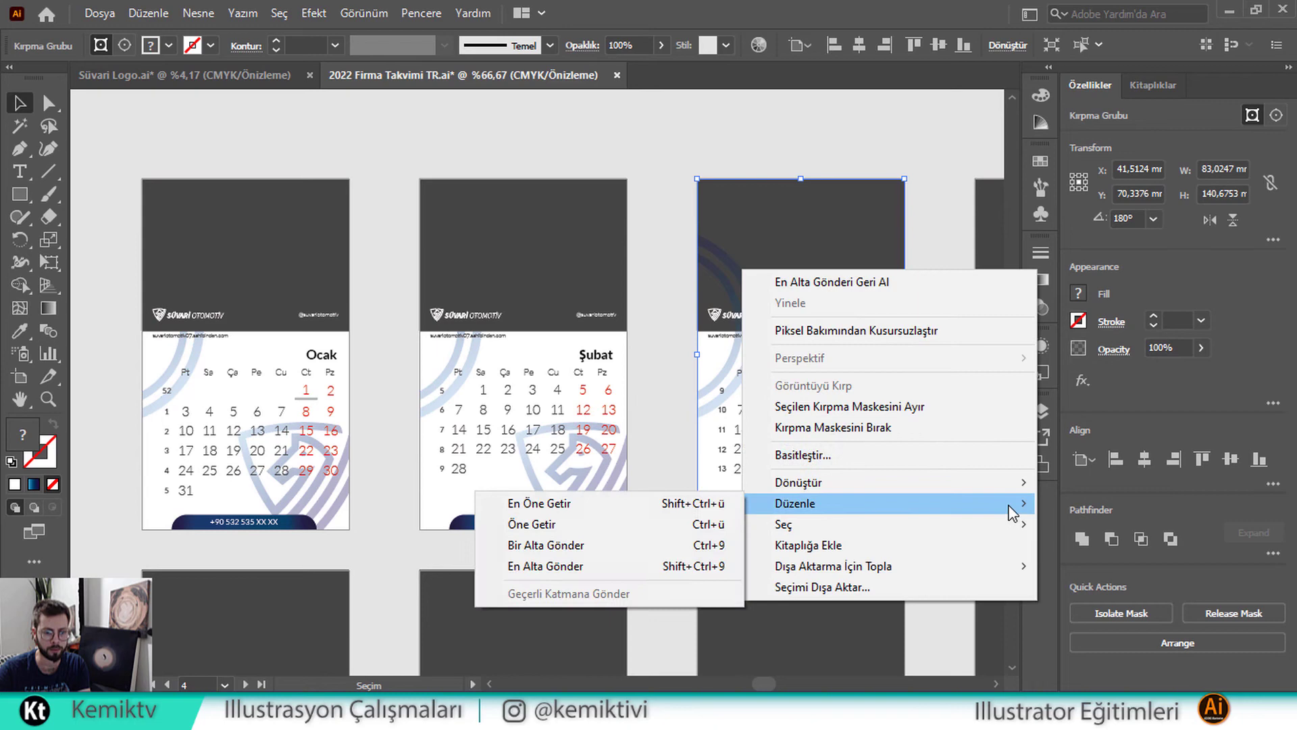
click(710, 567)
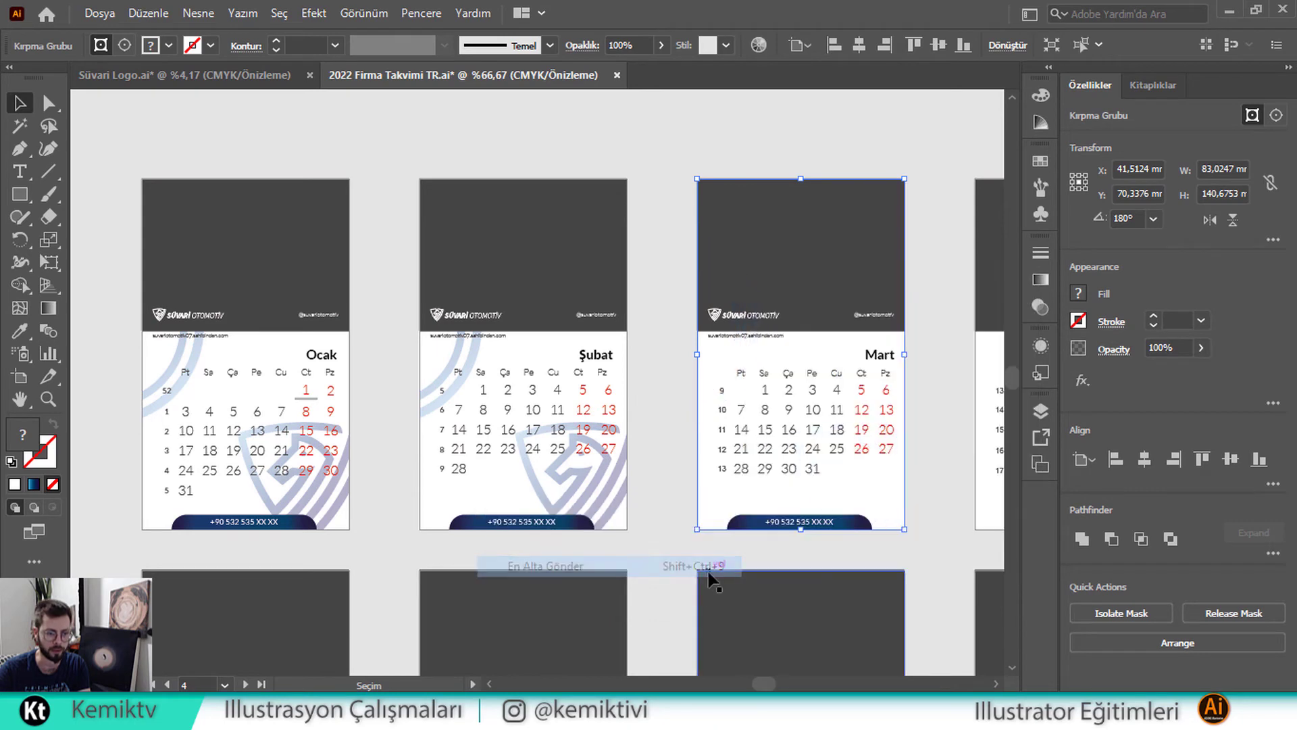
click(875, 474)
click(865, 477)
right_click(867, 477)
mouse_move(1048, 385)
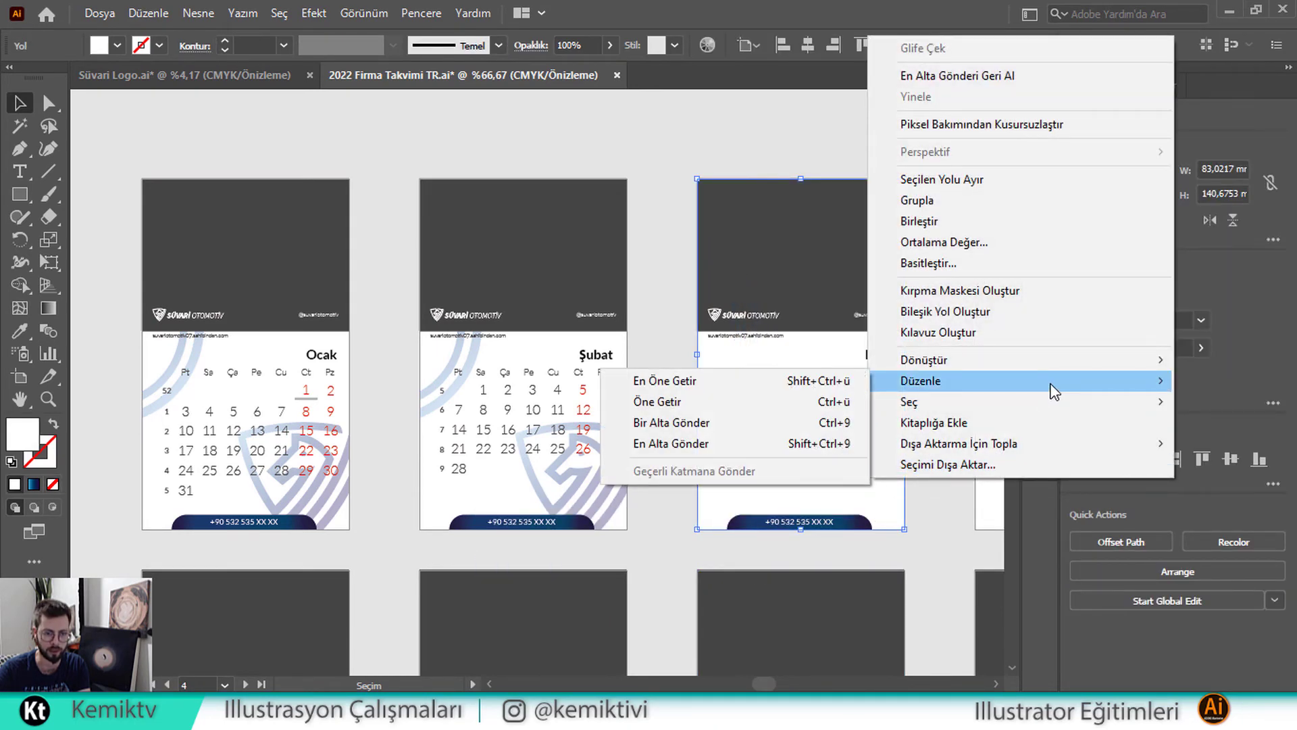
click(846, 443)
click(932, 382)
key(space)
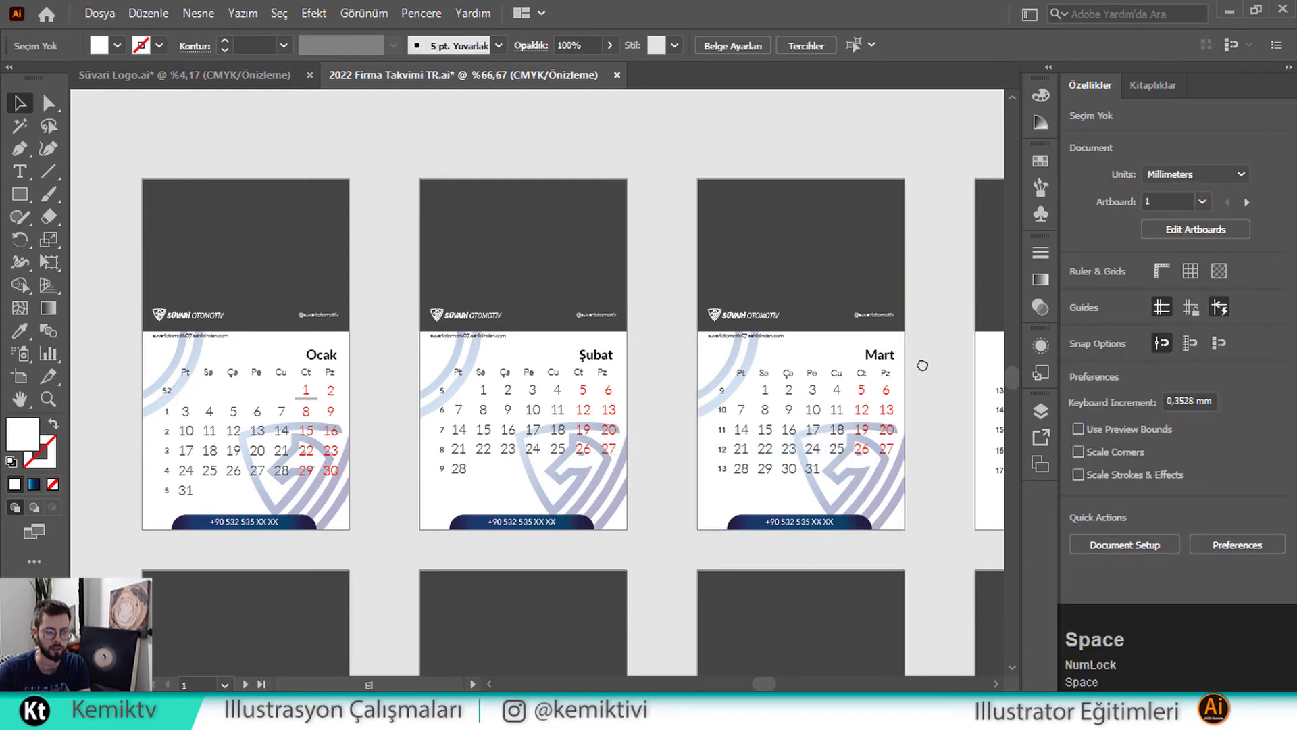
Pan toward Nisan and zoom out, undoing an accidental deletion of Mart's background
drag(939, 365, 604, 338)
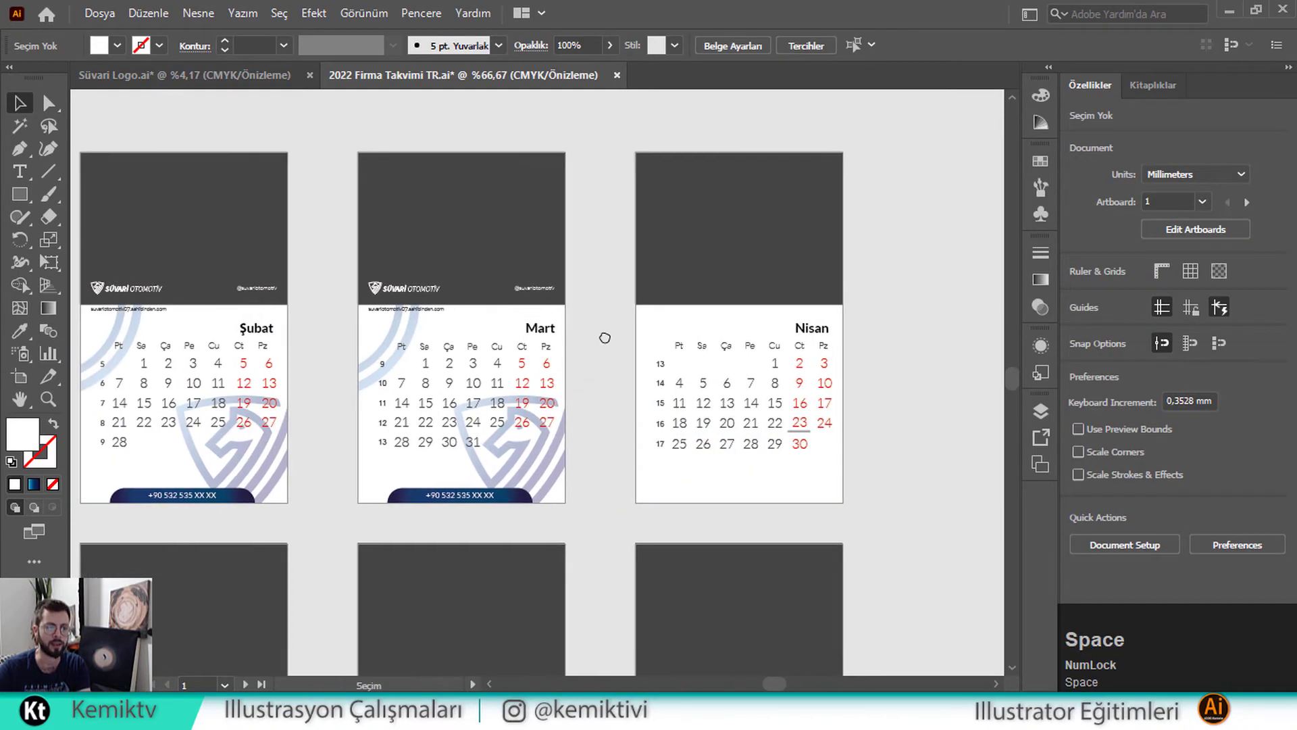
click(489, 336)
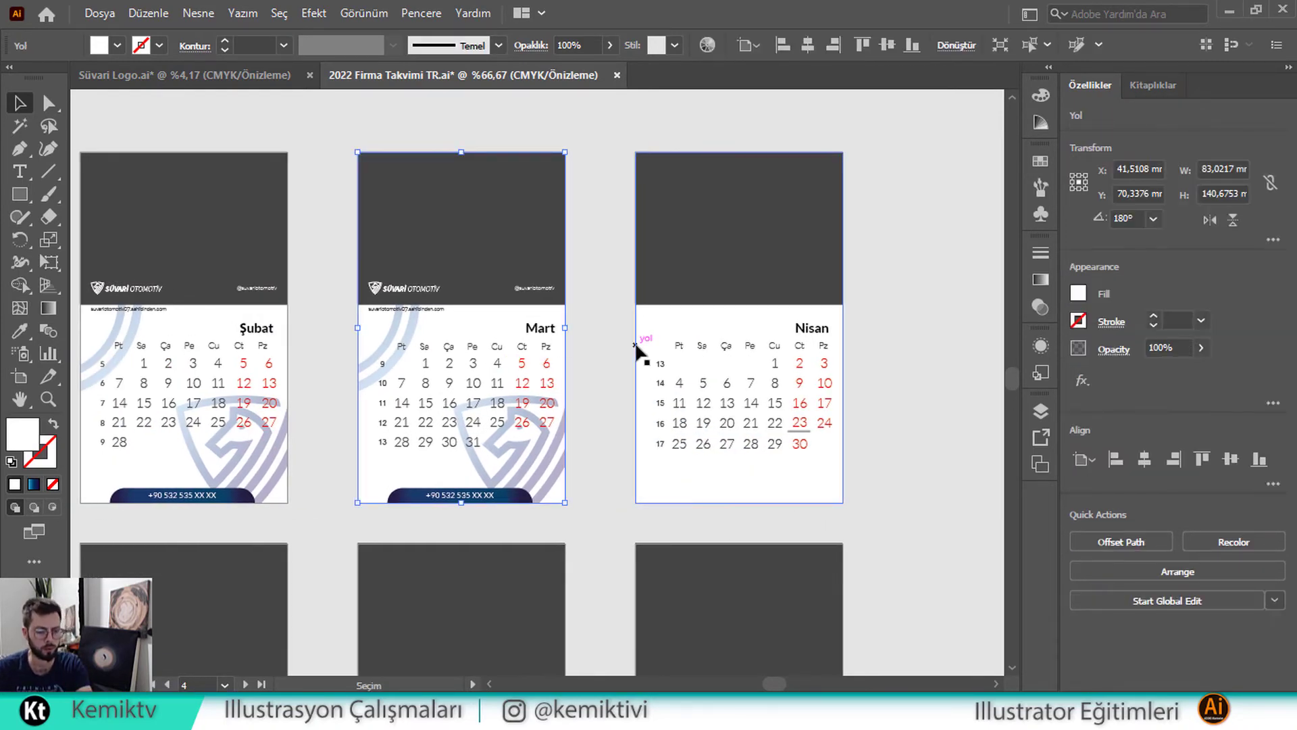
key(Delete)
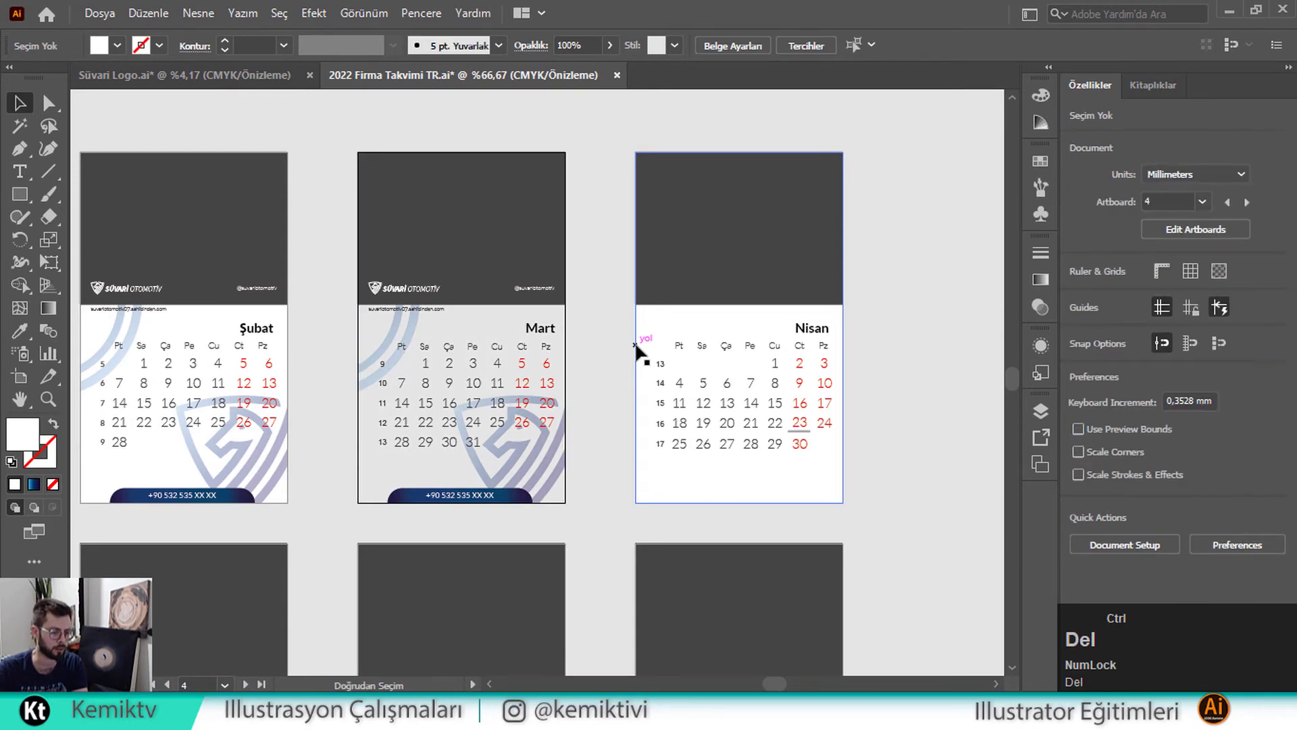
key(ctrl+z)
key(space)
drag(747, 347, 631, 353)
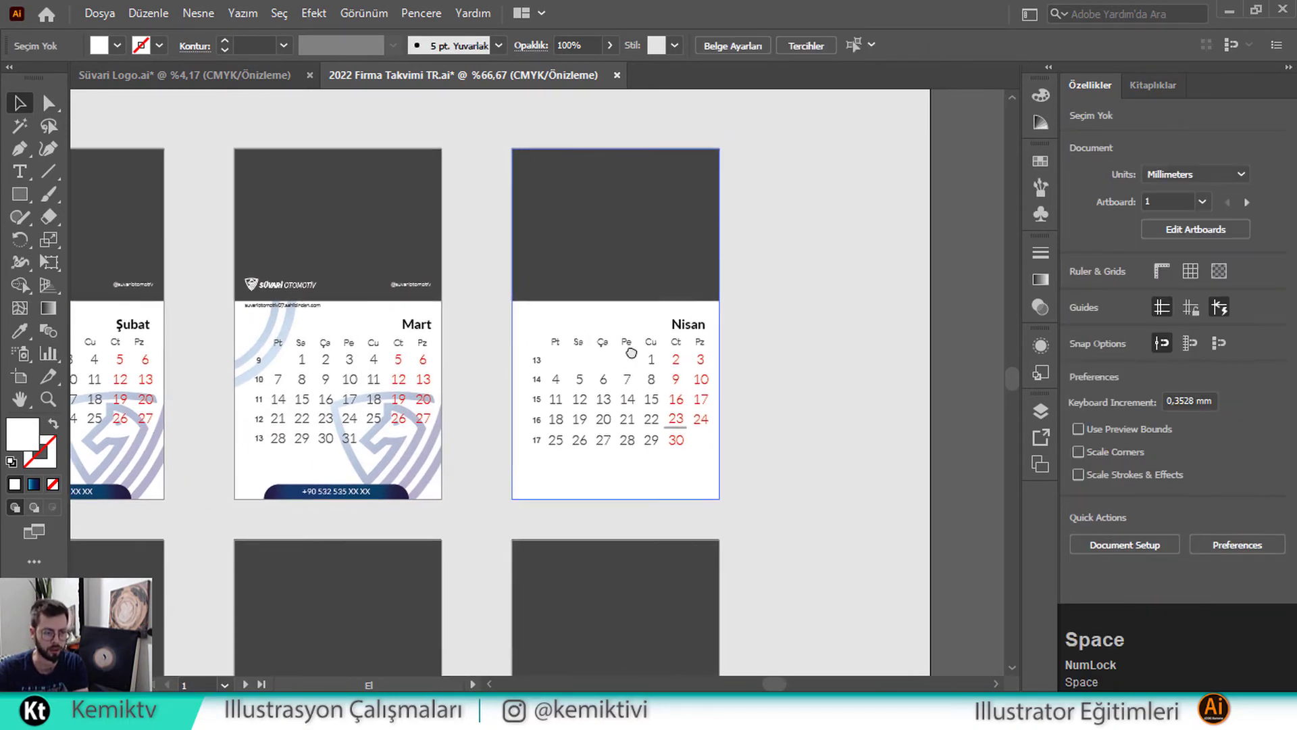
ctrl+alt+click(669, 376)
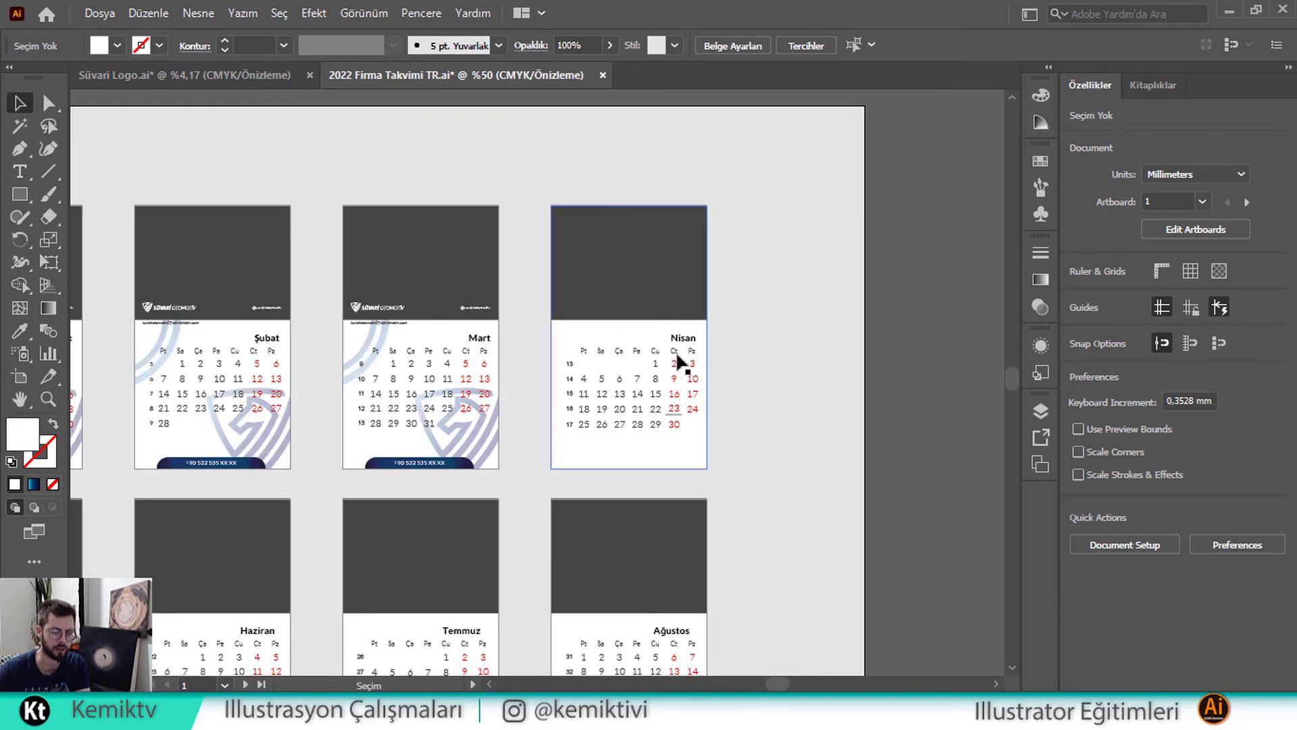
Paste the copied artwork in front onto Nisan, Mayıs, Haziran and Temmuz
click(617, 347)
key(ctrl+f)
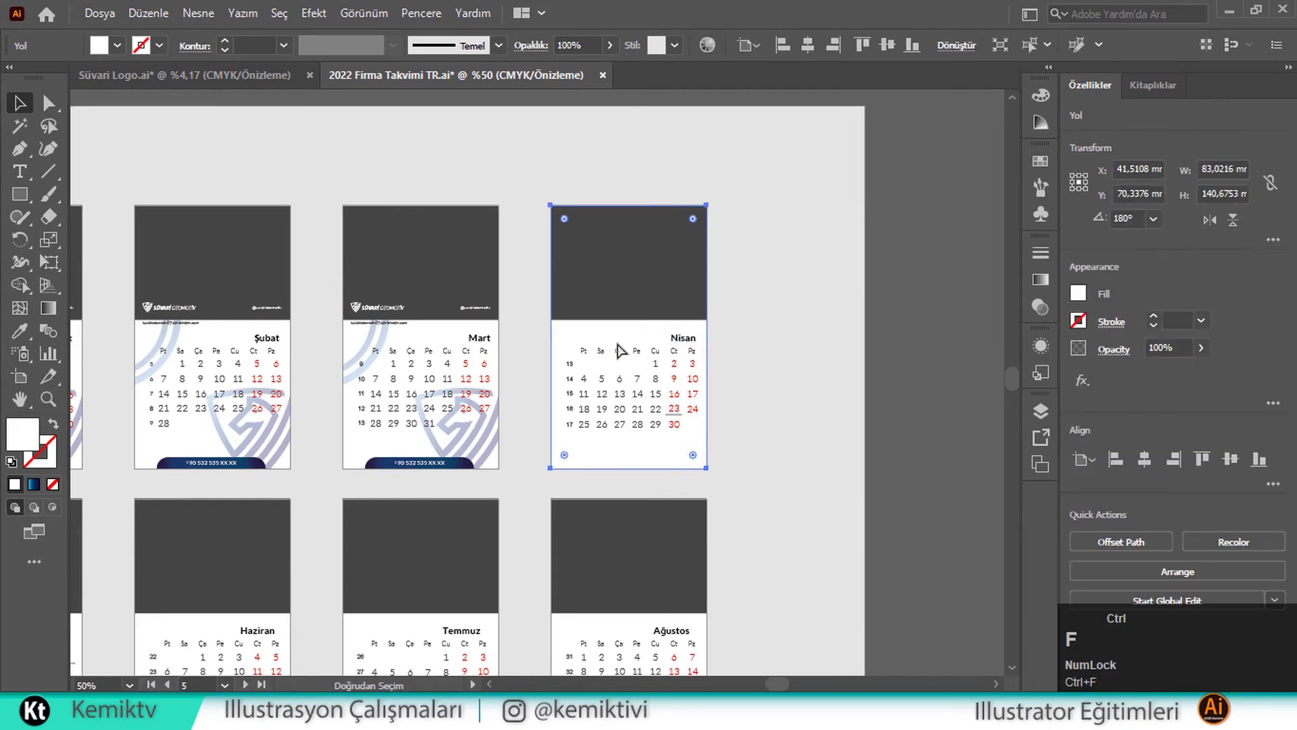
key(space)
drag(679, 385, 1002, 174)
key(ctrl+f)
click(778, 420)
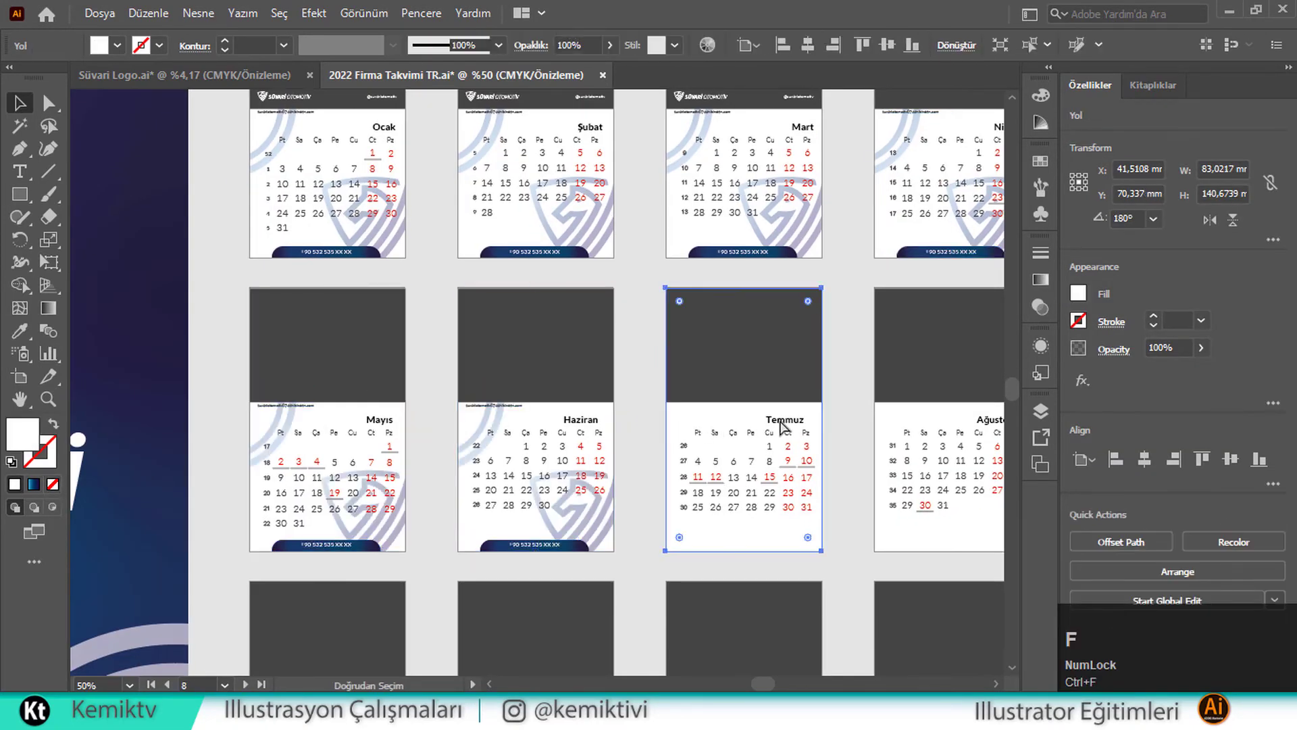
key(ctrl+f)
click(909, 420)
Paste the copied artwork onto the lower-row months, including Kasım and Aralık
key(ctrl+f)
drag(822, 405, 874, 67)
click(339, 484)
key(ctrl+f)
key(ctrl+f)
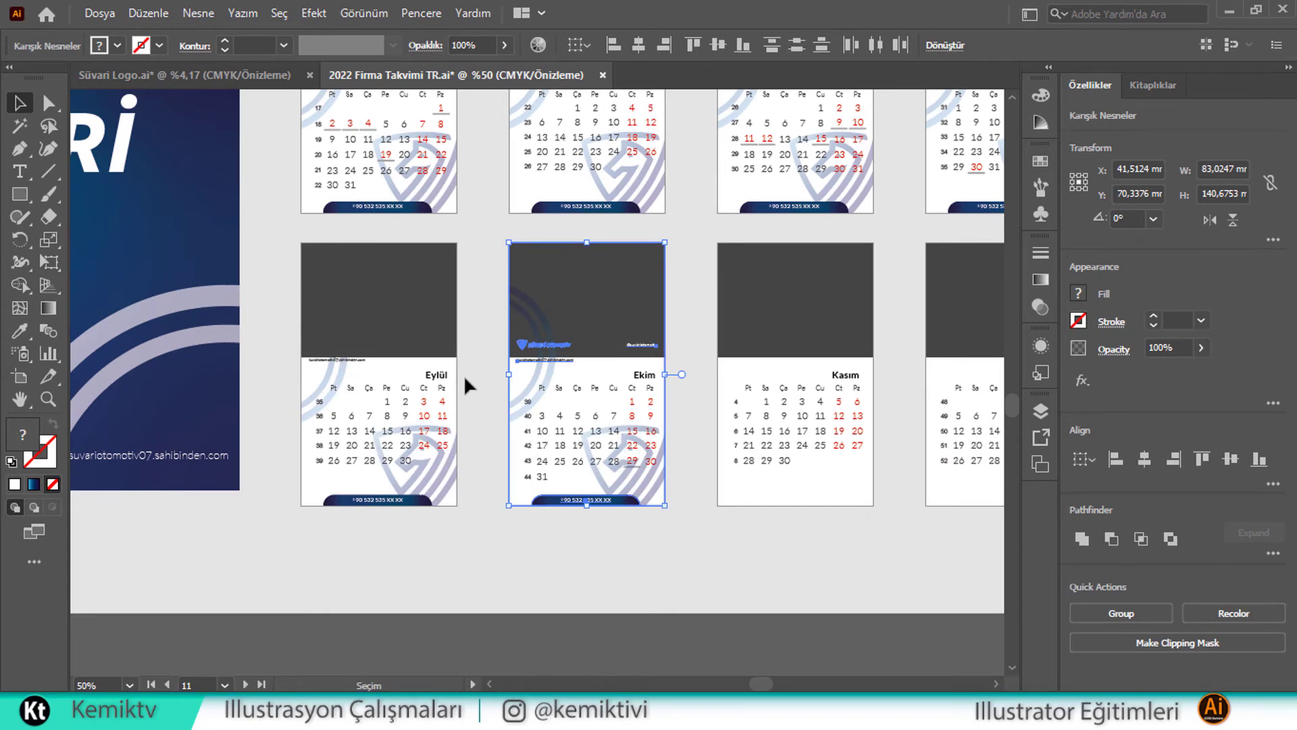
click(728, 487)
key(ctrl+f)
drag(941, 483, 603, 487)
click(603, 488)
key(ctrl+f)
Select the dark header rectangles across several month pages
click(674, 334)
shift+click(445, 334)
drag(420, 335, 598, 367)
shift+click(260, 324)
shift+click(574, 283)
Select the dark header panels and send them to the back
shift+click(776, 280)
drag(783, 278, 850, 480)
shift+click(871, 196)
right_click(867, 186)
mouse_move(1089, 492)
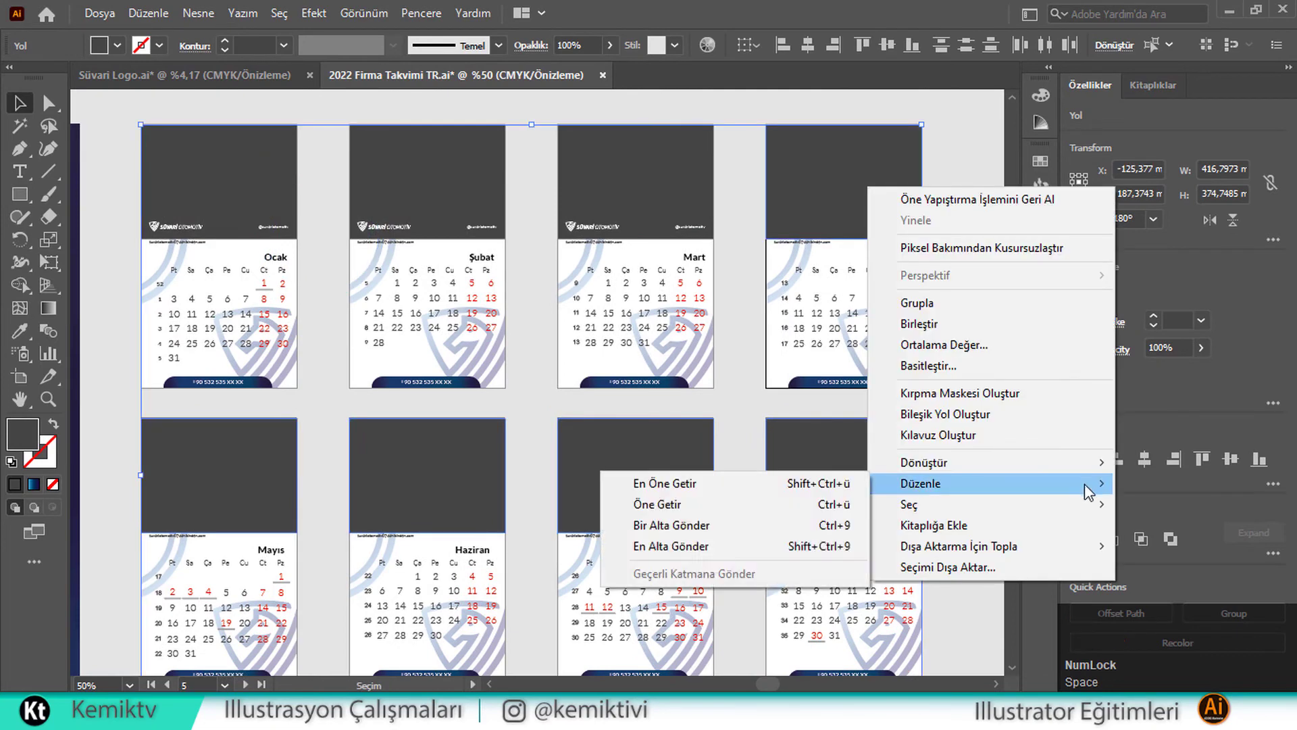
click(670, 546)
Select the month pages' white backgrounds and send them all to the back
click(853, 243)
scroll(847, 284, down, 1)
shift+click(833, 362)
shift+click(631, 375)
shift+click(401, 379)
shift+click(233, 382)
scroll(233, 381, down, 3)
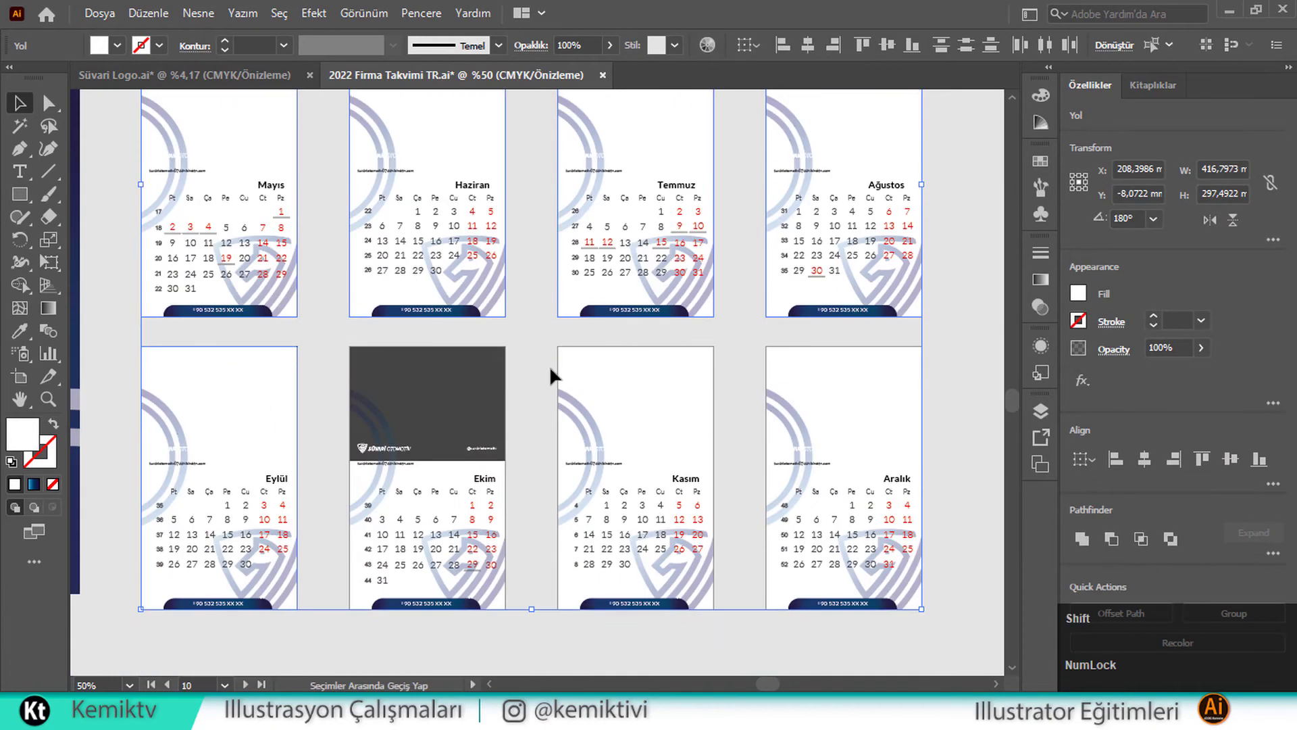
shift+click(584, 371)
shift+click(820, 379)
right_click(847, 385)
mouse_move(1020, 596)
click(662, 655)
click(739, 574)
Send the ring clip groups from Aralık up to the Ocak–Nisan row to the back
click(805, 474)
shift+click(596, 477)
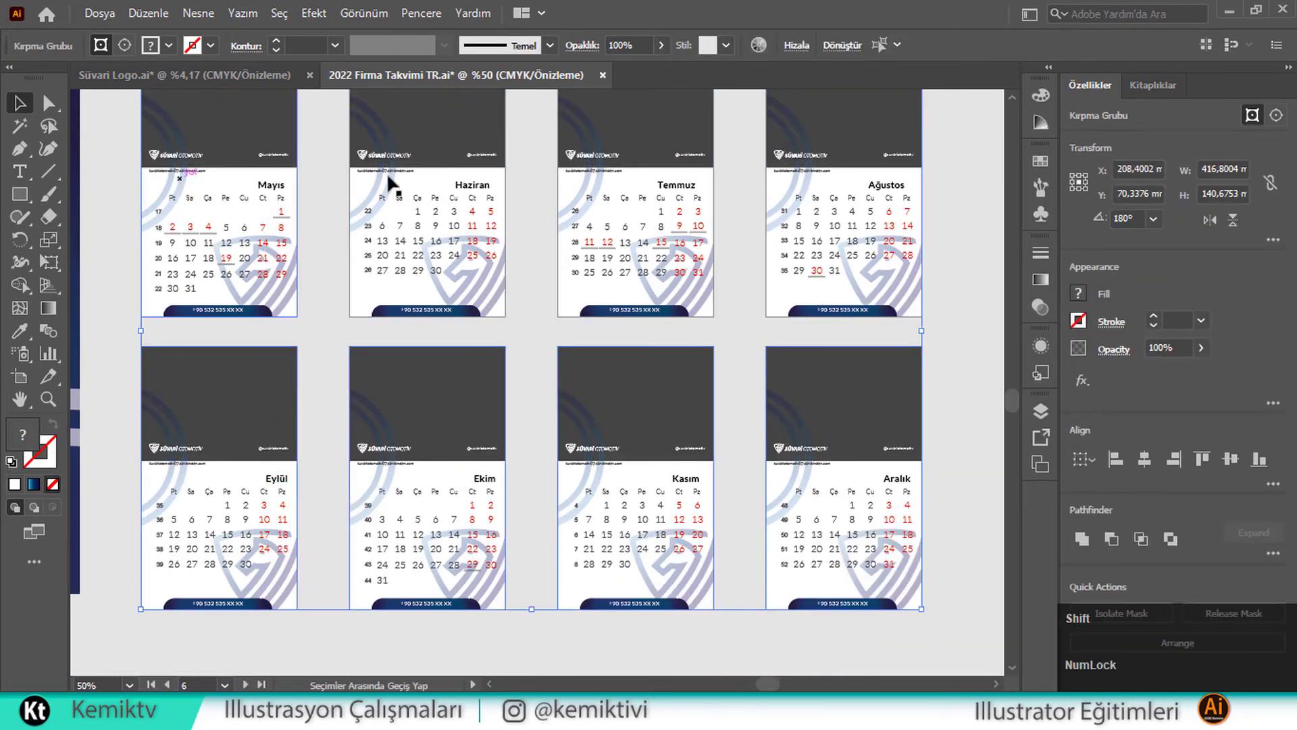
drag(798, 183, 819, 495)
shift+click(399, 218)
shift+click(607, 218)
shift+click(796, 203)
right_click(812, 196)
click(635, 447)
Send the Kasım and other selected month backgrounds behind the artwork
drag(644, 531, 686, 254)
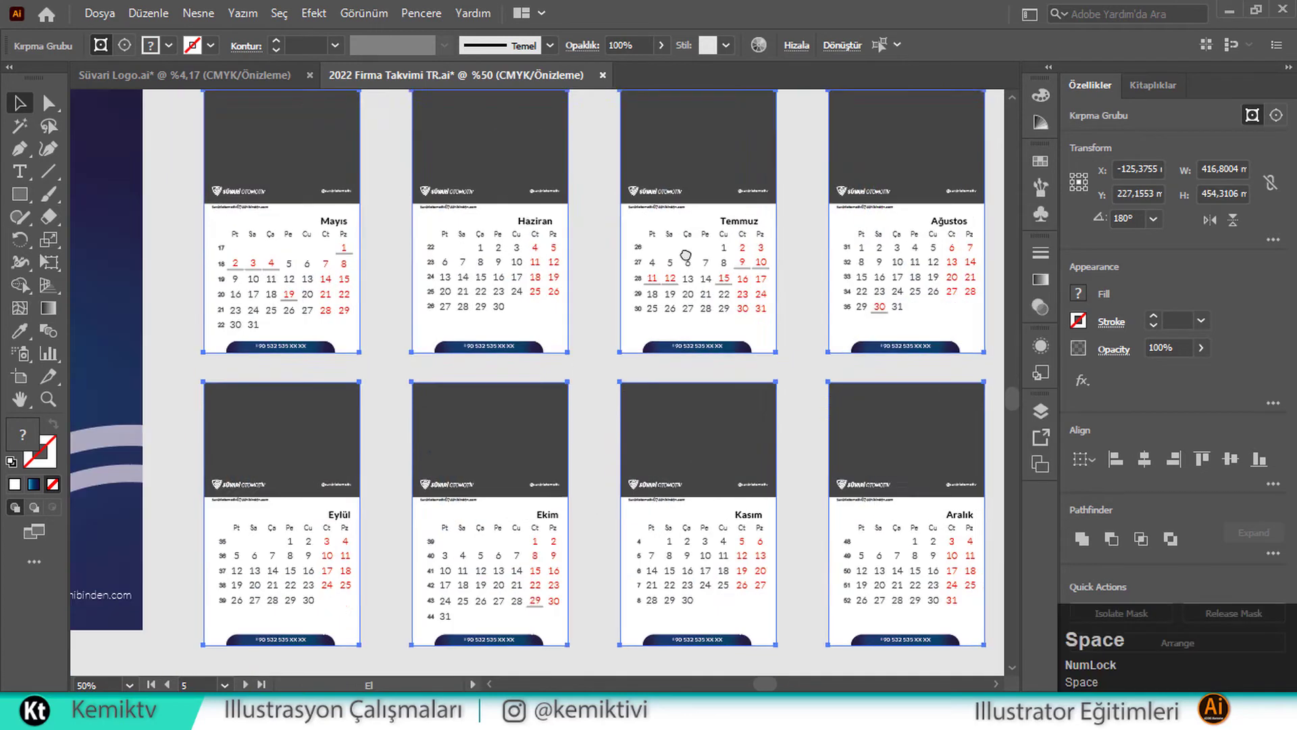
click(632, 508)
shift+click(416, 505)
shift+click(211, 507)
shift+click(971, 331)
shift+click(554, 329)
shift+click(341, 329)
right_click(332, 330)
mouse_move(554, 596)
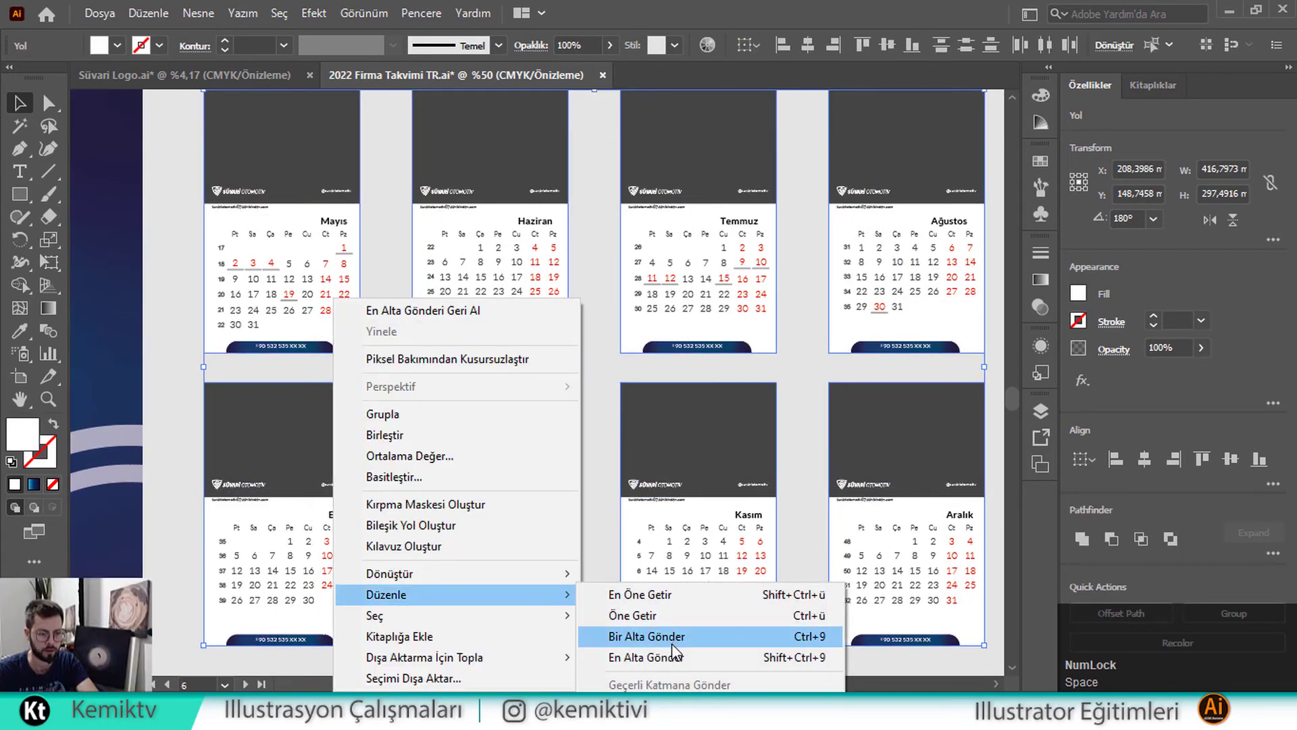
click(665, 652)
click(567, 371)
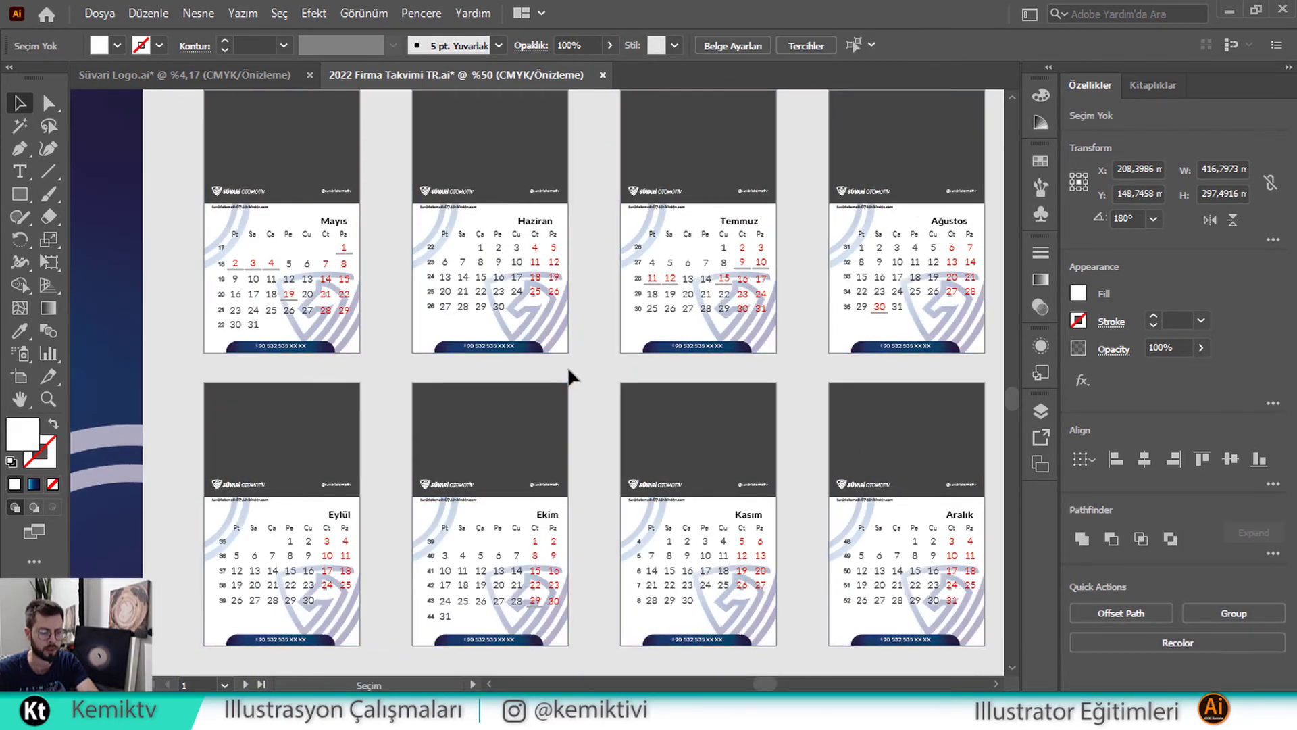
Send Nisan's white rectangle to the back with Düzenle > En Alta Gönder
scroll(615, 385, up, 2)
scroll(614, 385, up, 2)
key(space)
drag(709, 391, 508, 576)
right_click(760, 348)
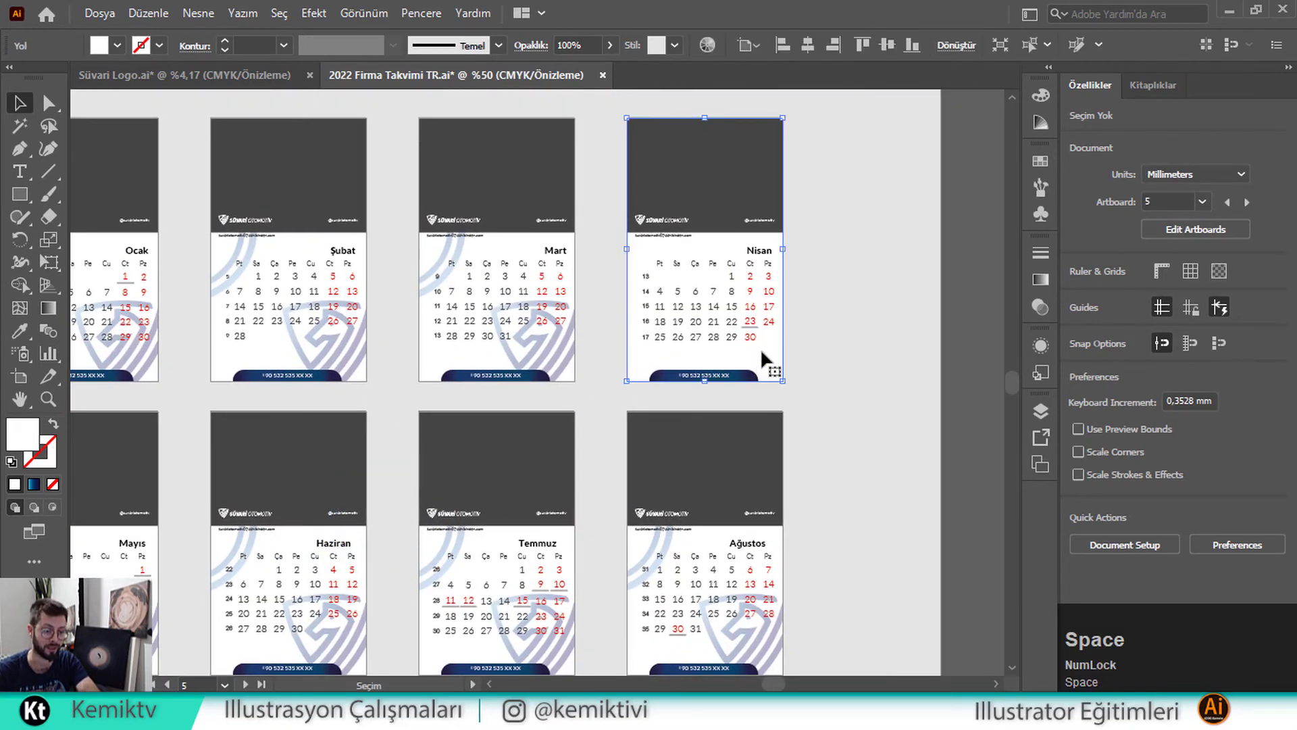
mouse_move(993, 593)
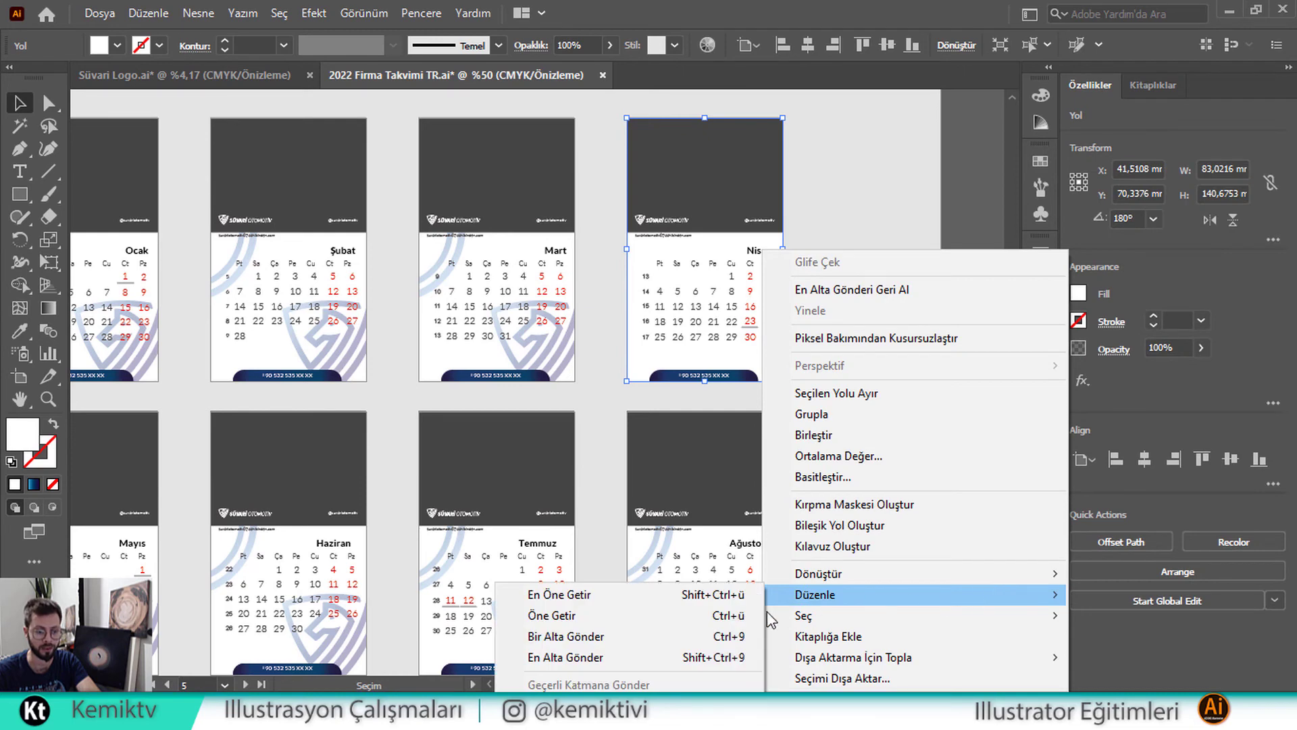
click(709, 657)
click(912, 358)
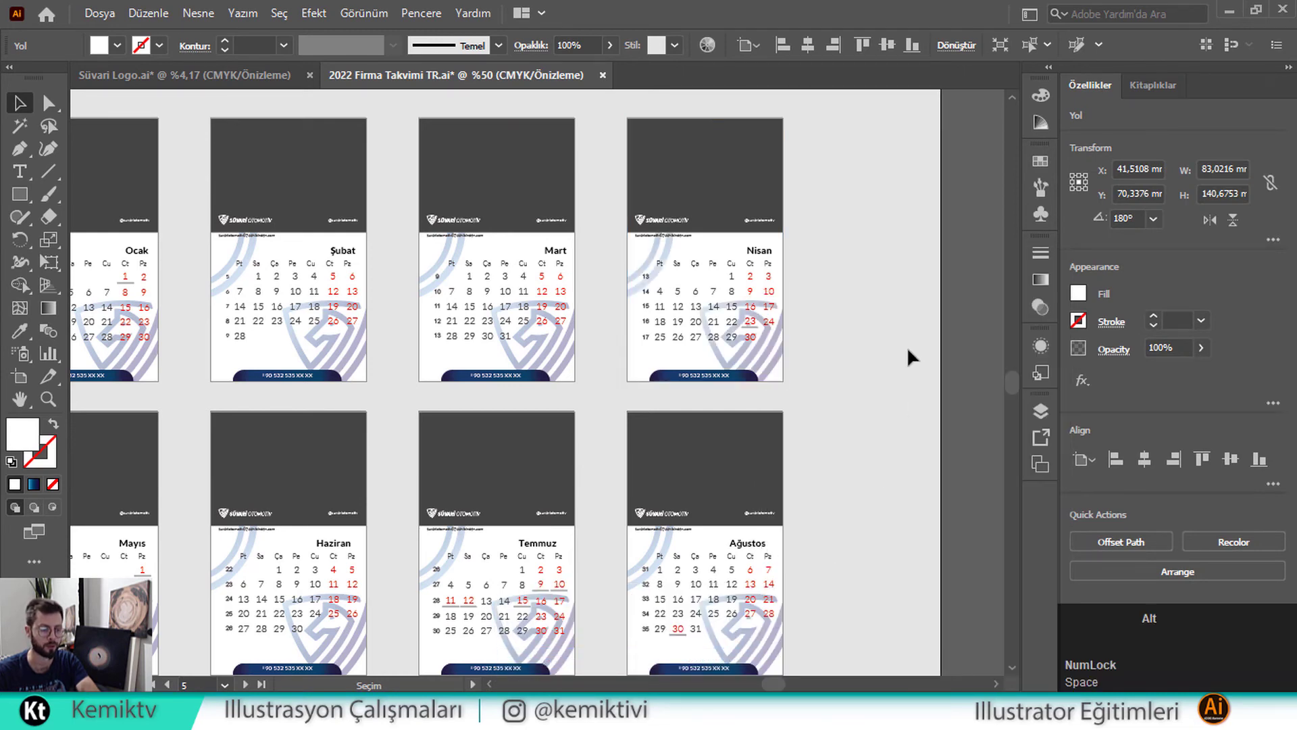
scroll(908, 349, down, 1)
key(space)
drag(634, 499, 715, 288)
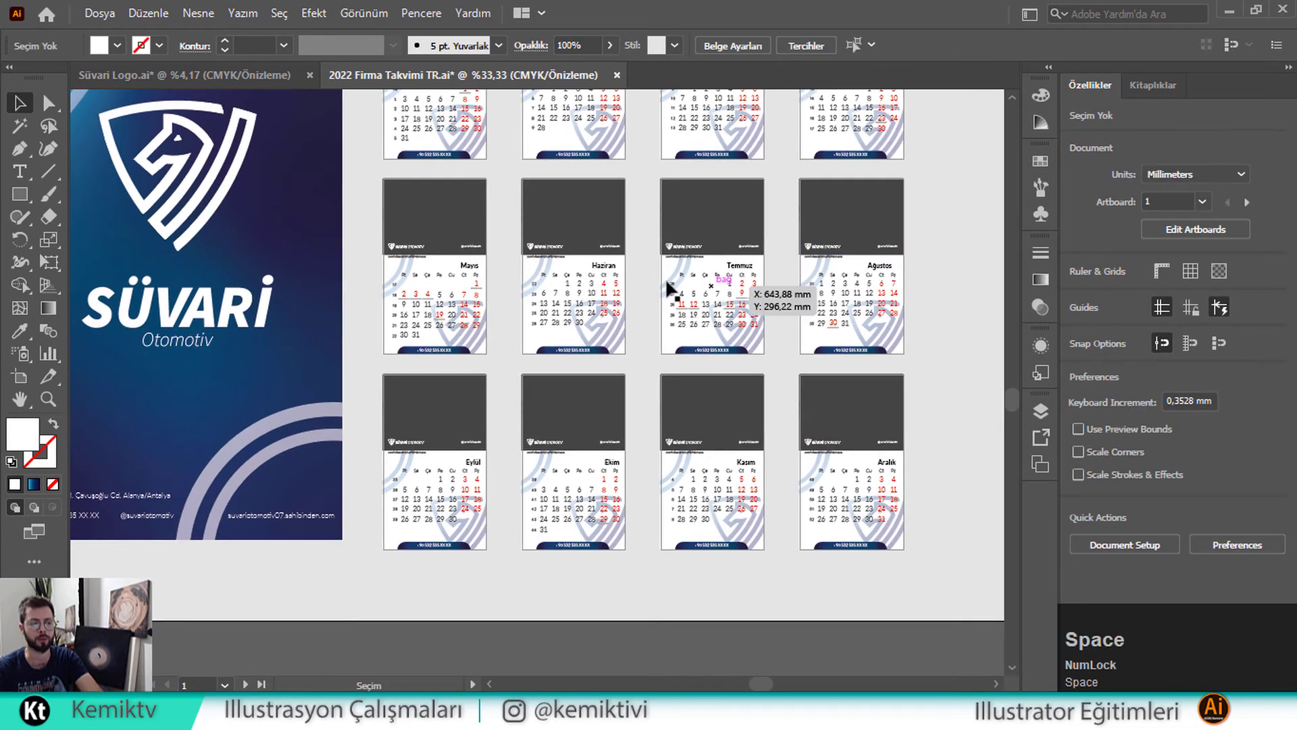
Drag the first car photo, a street scene, from the photo pile onto Ocak's header
drag(375, 339, 689, 335)
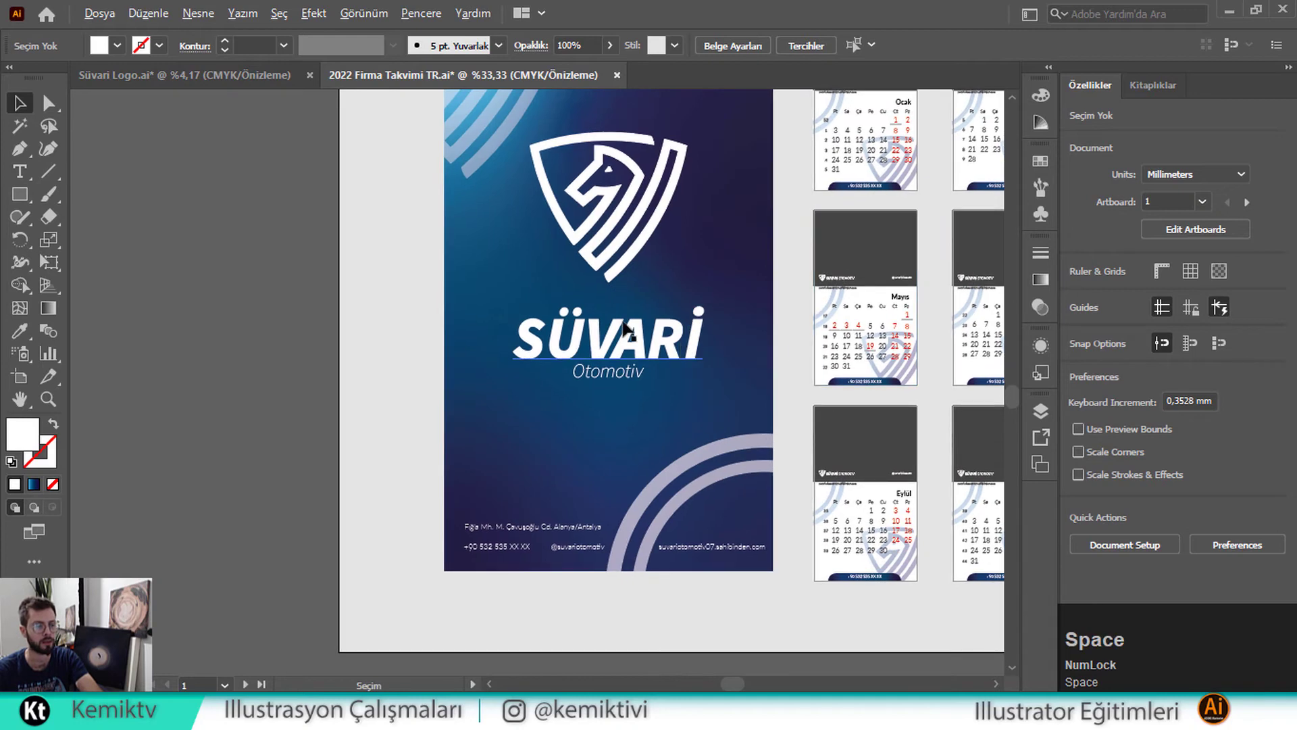
scroll(623, 325, down, 1)
drag(437, 189, 687, 266)
scroll(619, 292, down, 1)
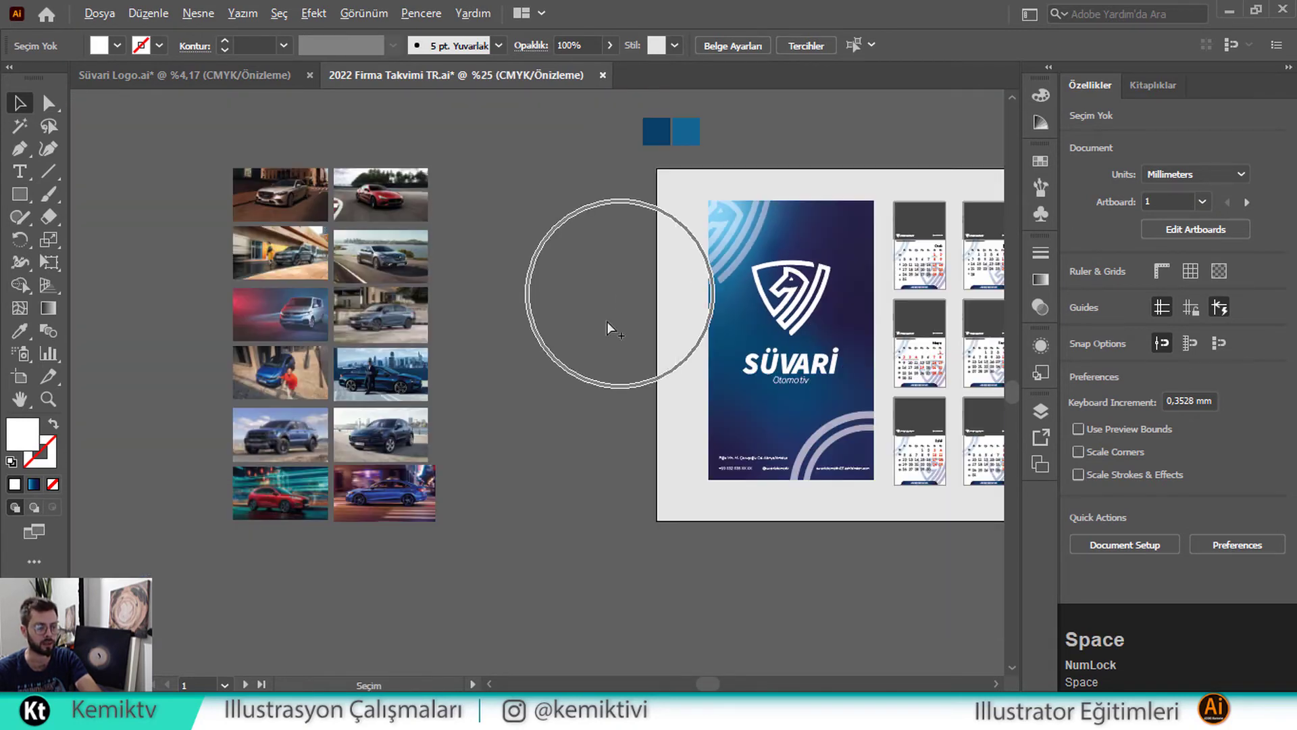
drag(307, 210, 730, 289)
scroll(949, 227, up, 3)
scroll(752, 304, up, 1)
Clip the car photo to Ocak's grey header panel with Kırpma Maskesi Oluştur
click(693, 320)
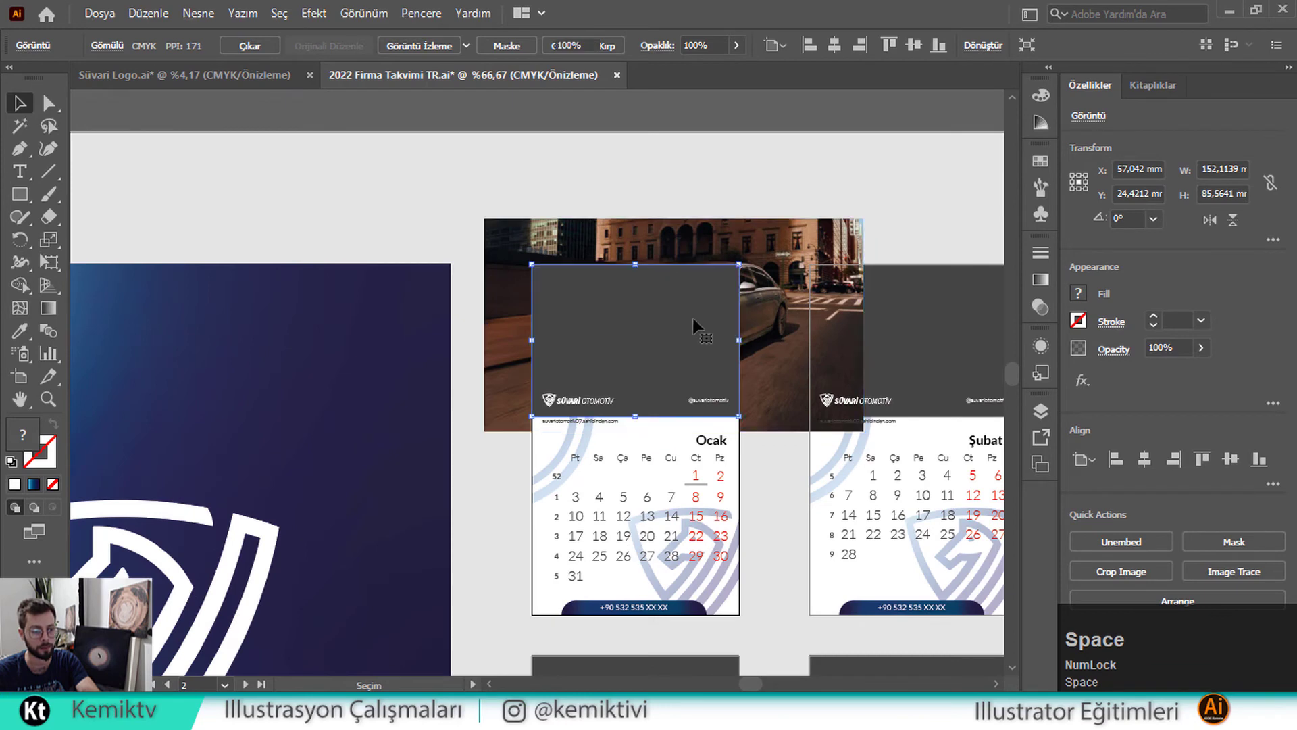
shift+click(802, 260)
right_click(776, 257)
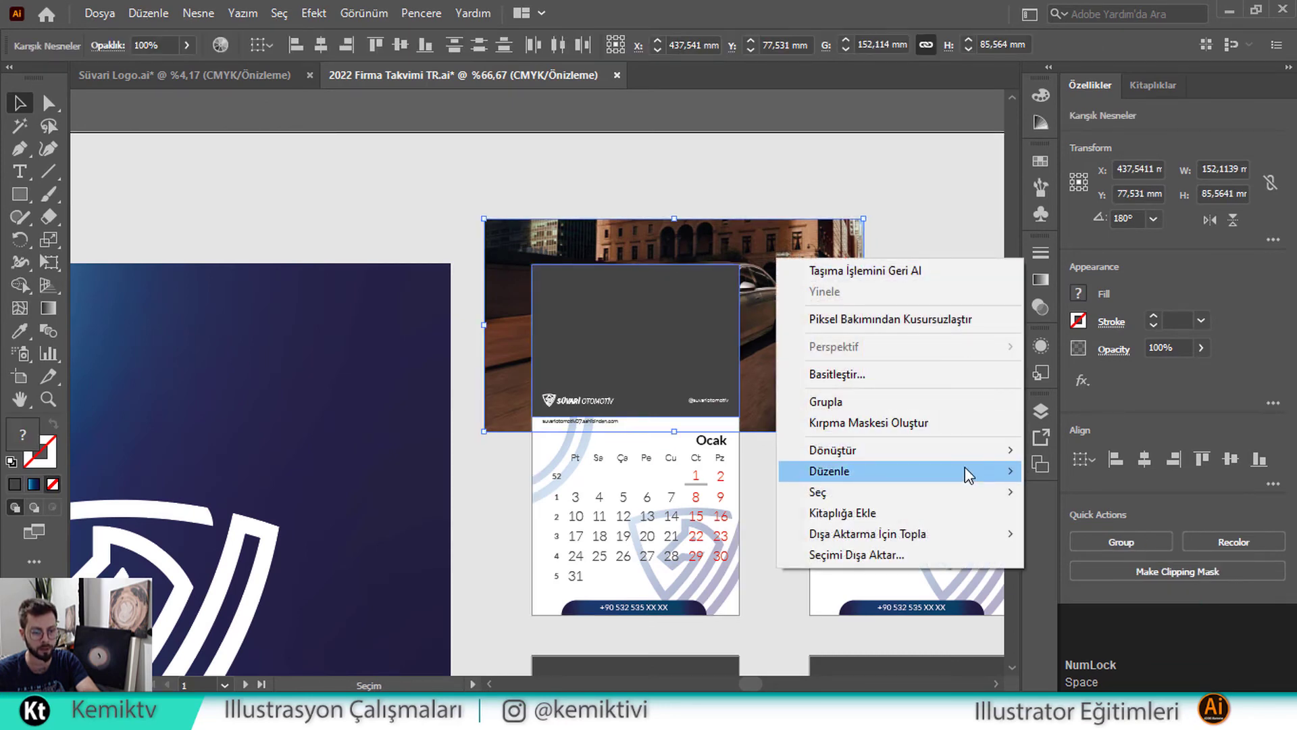
mouse_move(964, 467)
click(1066, 535)
key(ctrl+z)
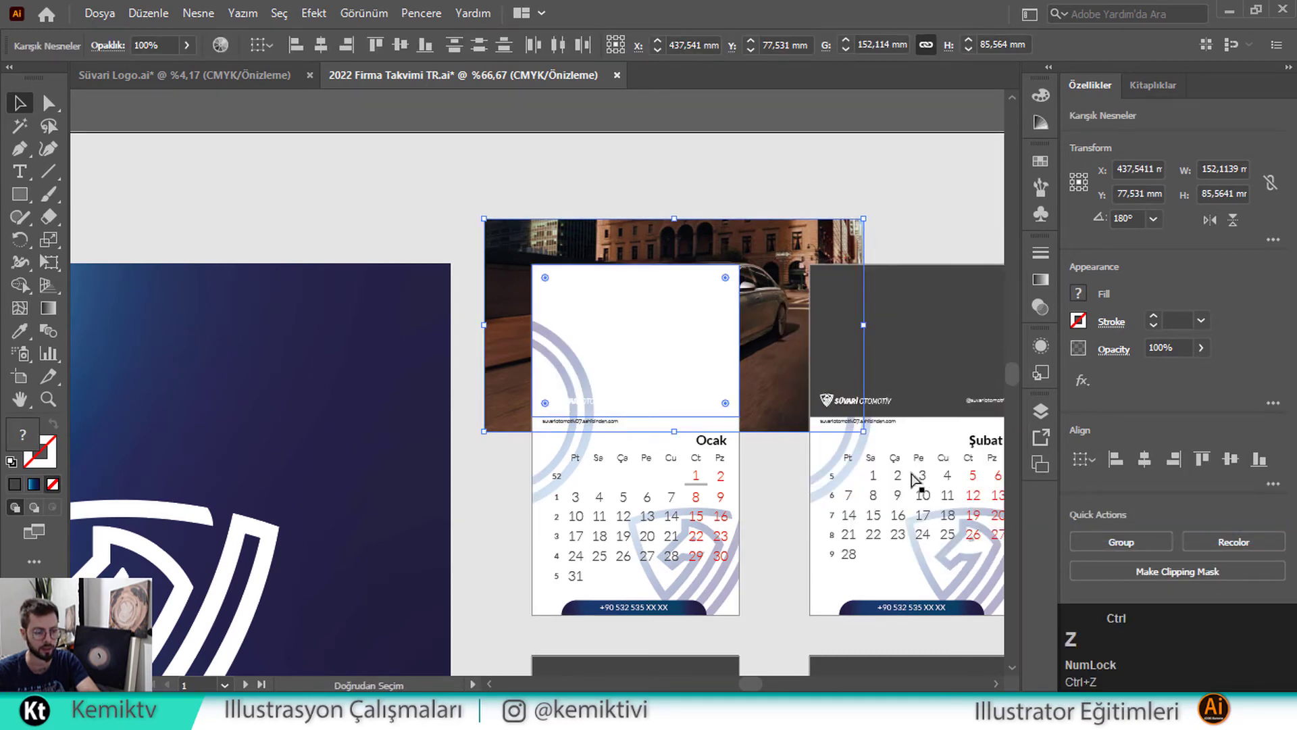
right_click(687, 327)
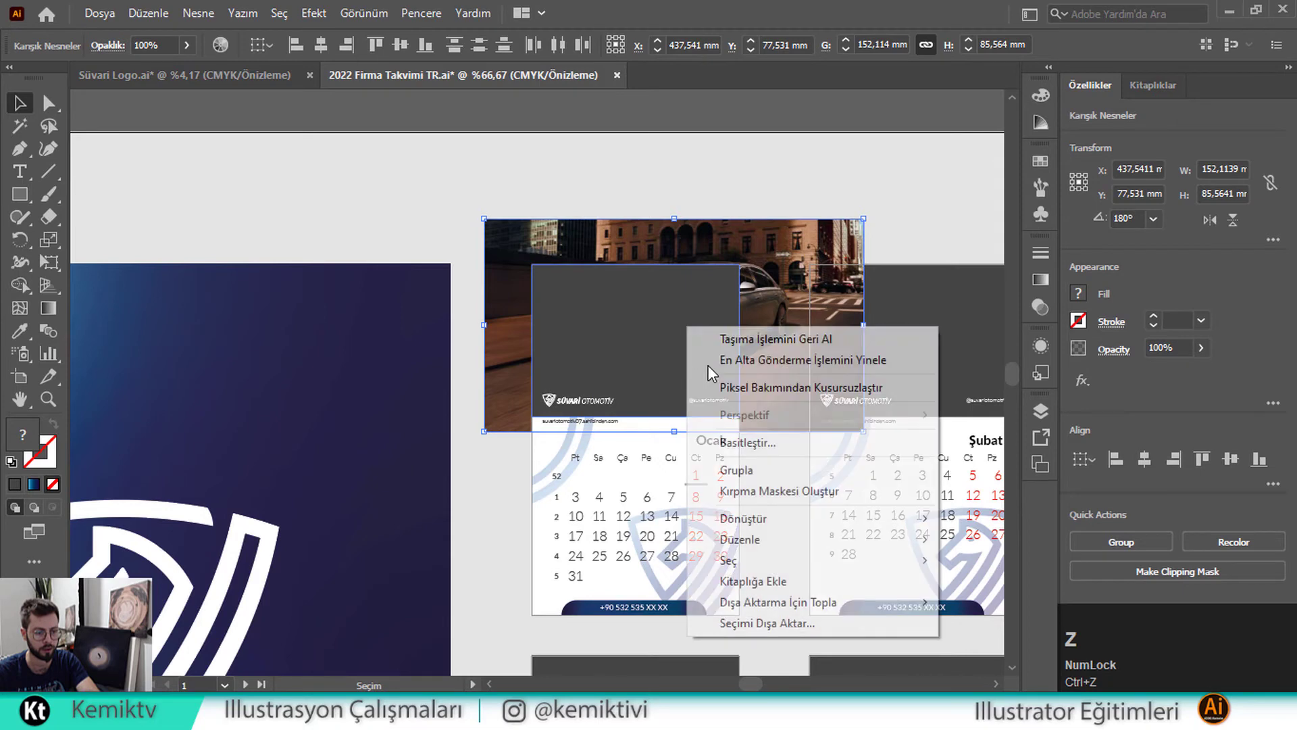
click(821, 495)
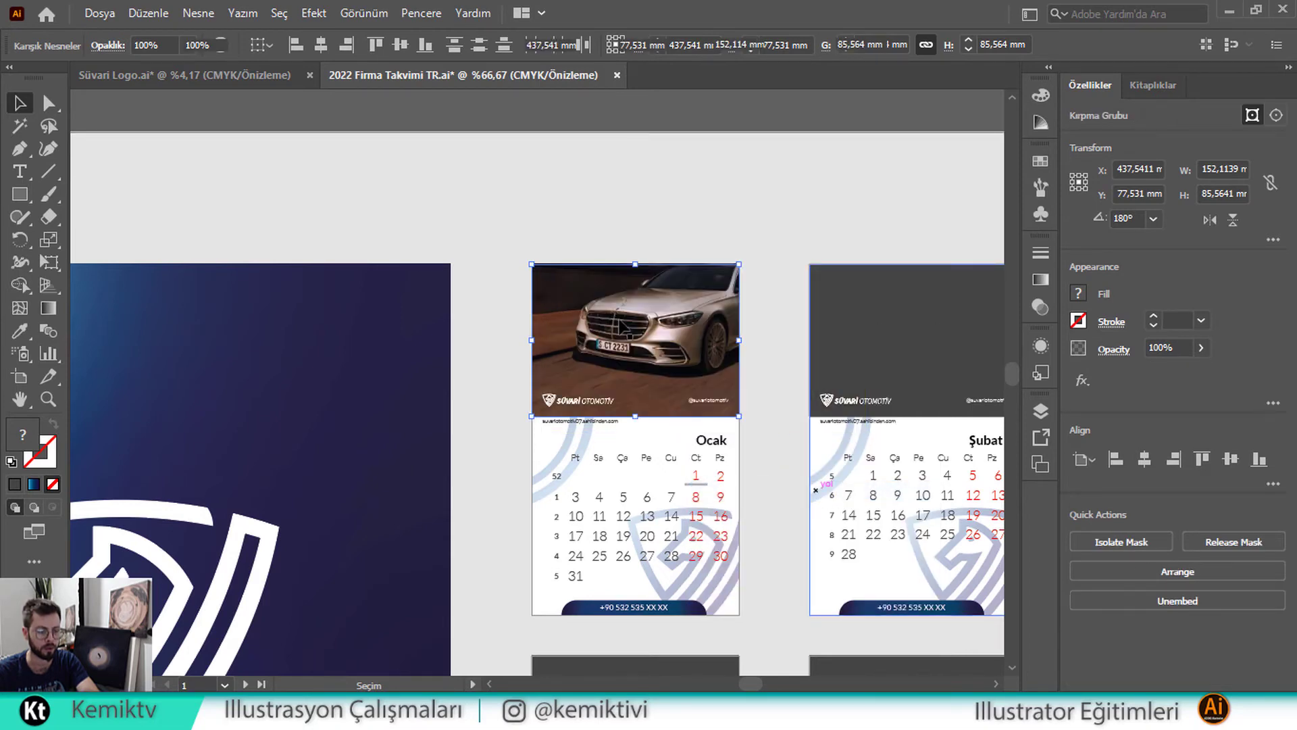
Inside the clipping group, shrink the photo proportionally and shift it left to fill the header
double_click(621, 328)
key(ctrl+z)
scroll(661, 326, up, 2)
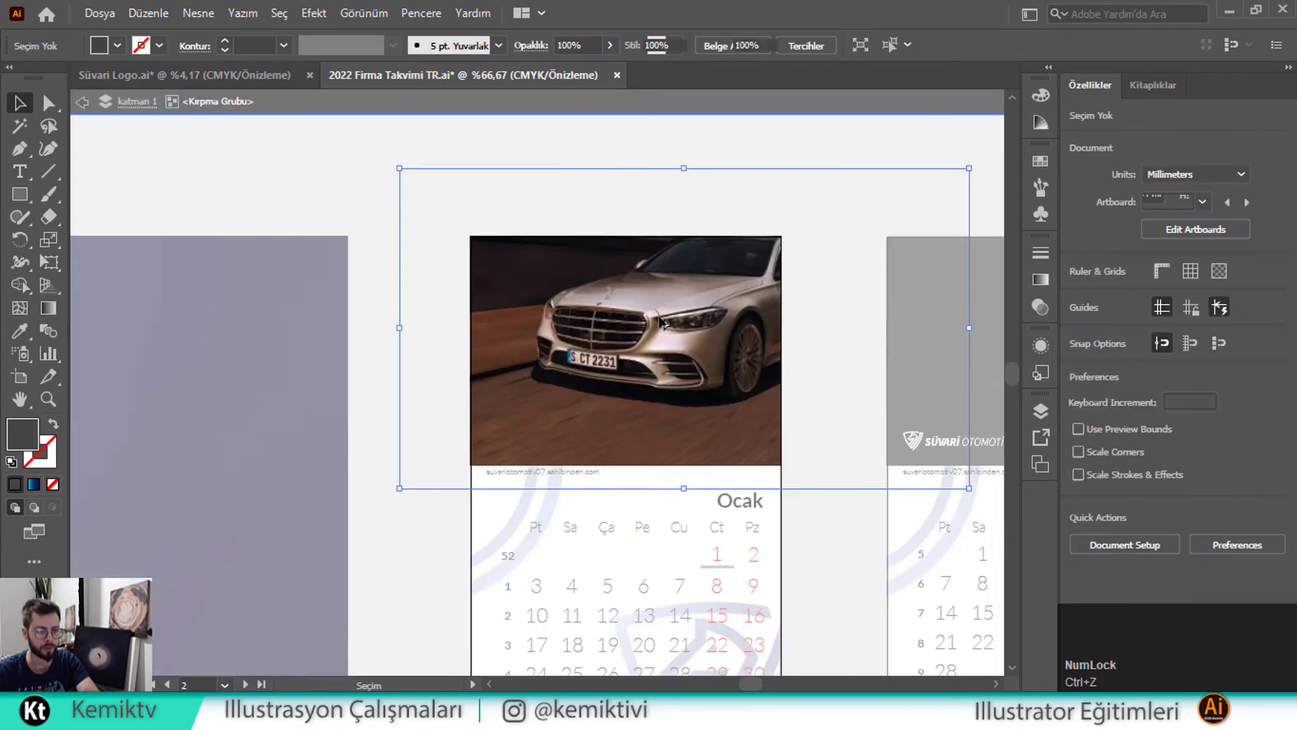
click(662, 323)
drag(683, 167, 682, 237)
drag(689, 489, 682, 466)
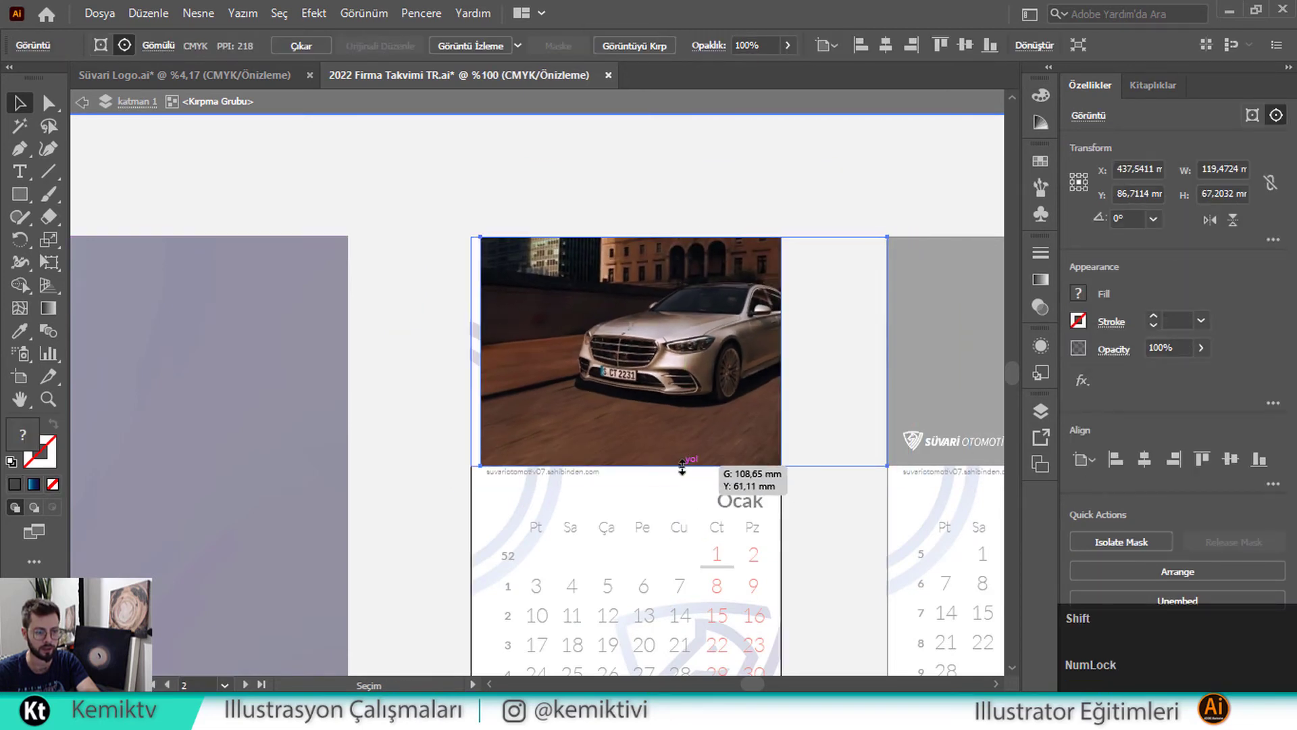
drag(702, 398, 660, 331)
double_click(668, 171)
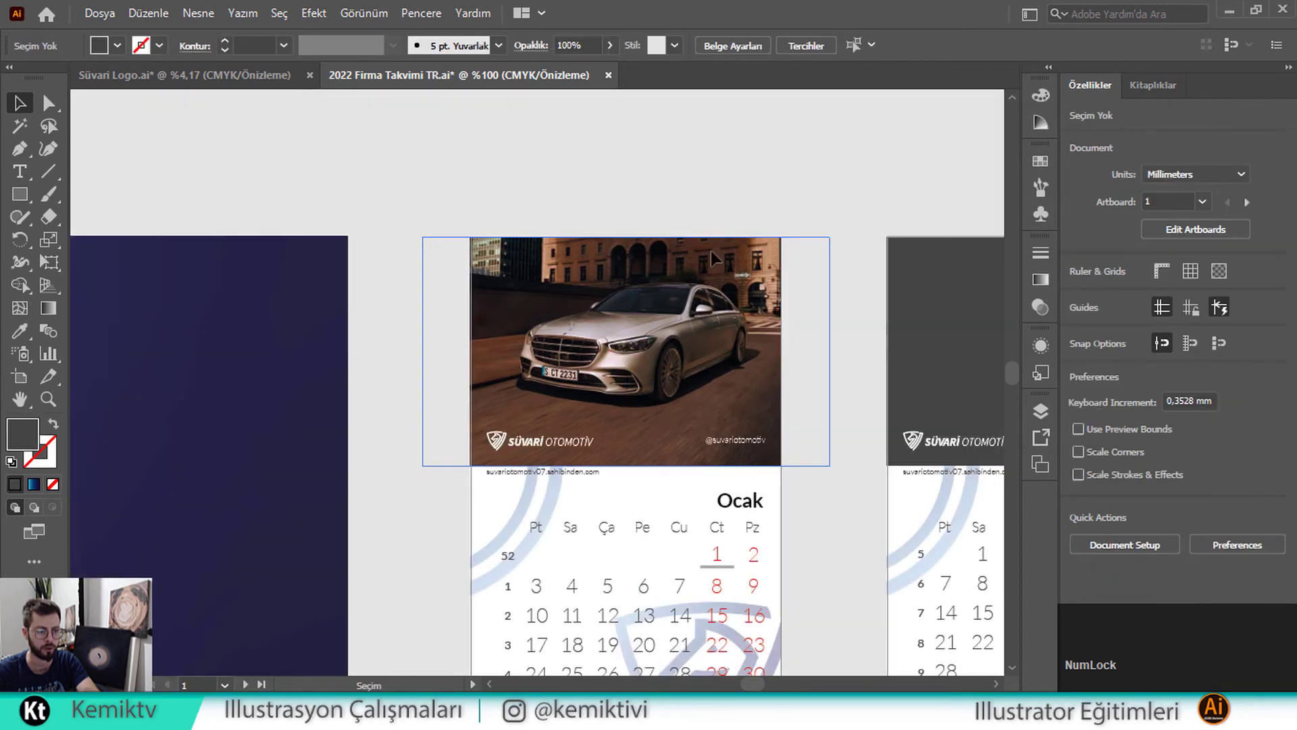
scroll(616, 389, down, 1)
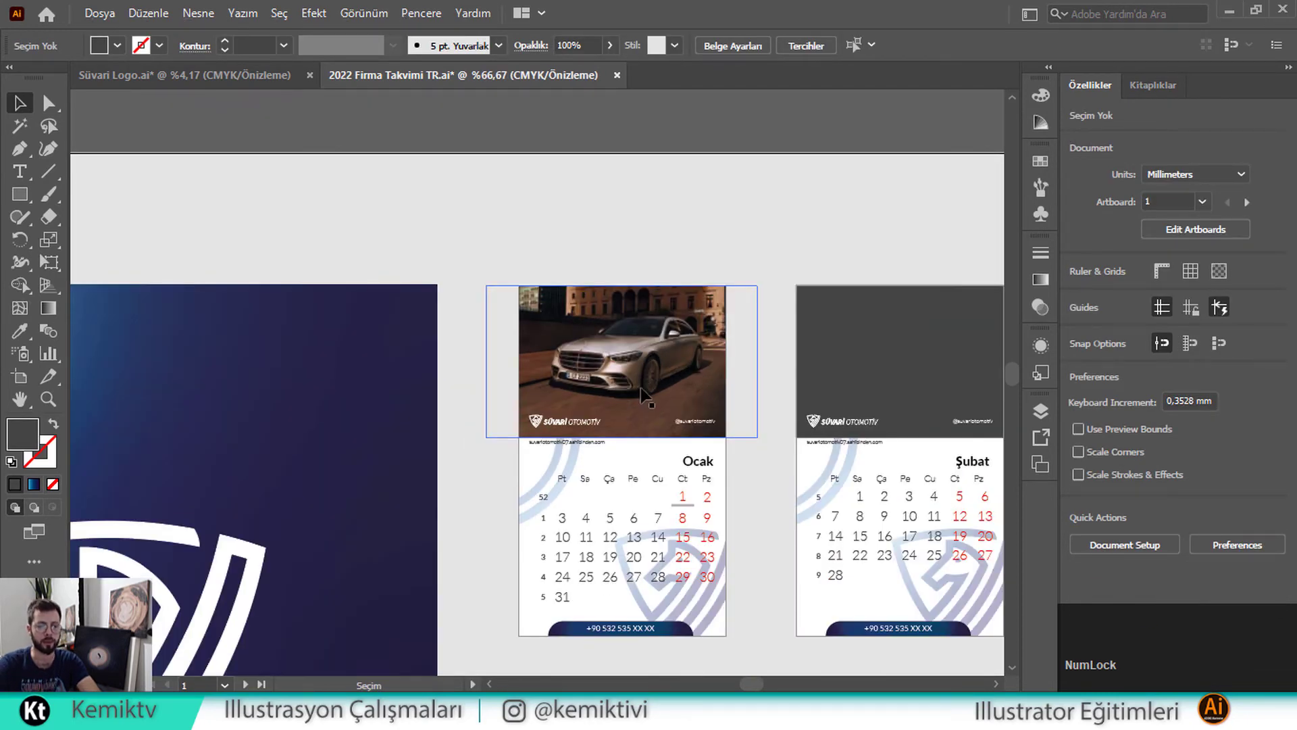
scroll(641, 390, down, 1)
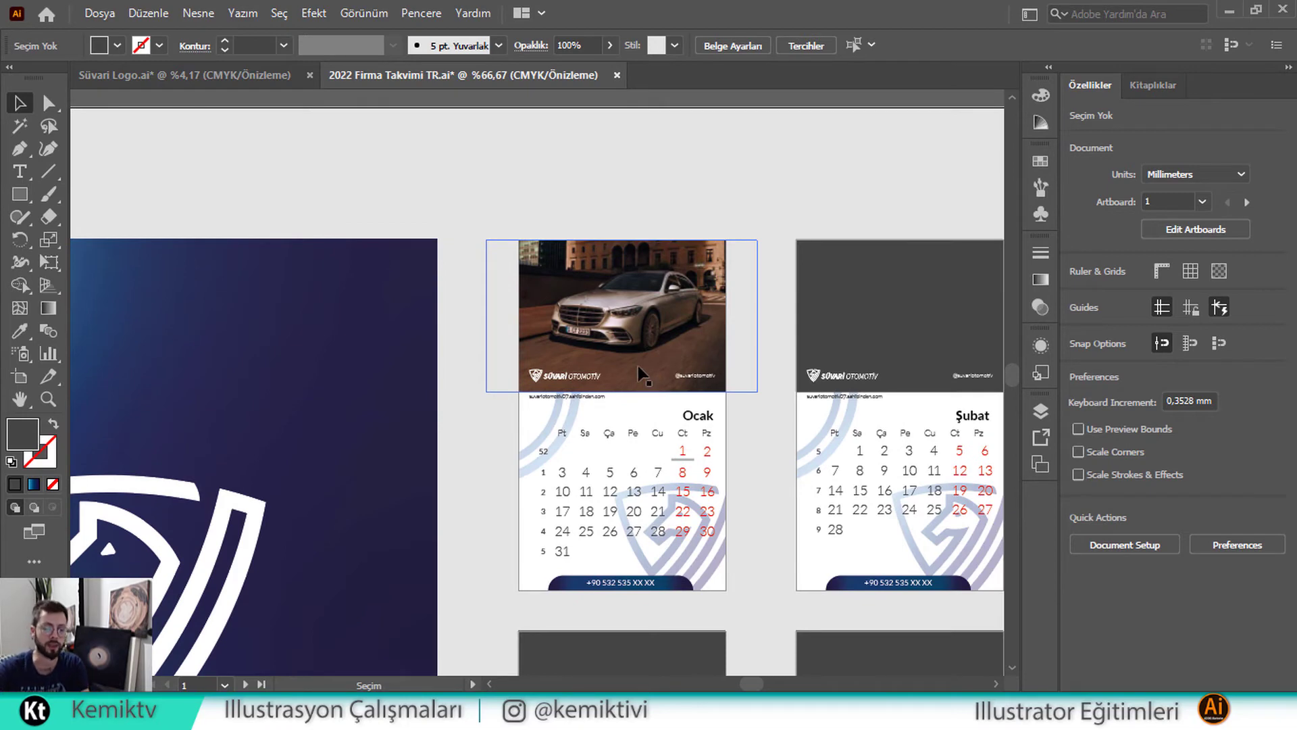
scroll(637, 396, down, 2)
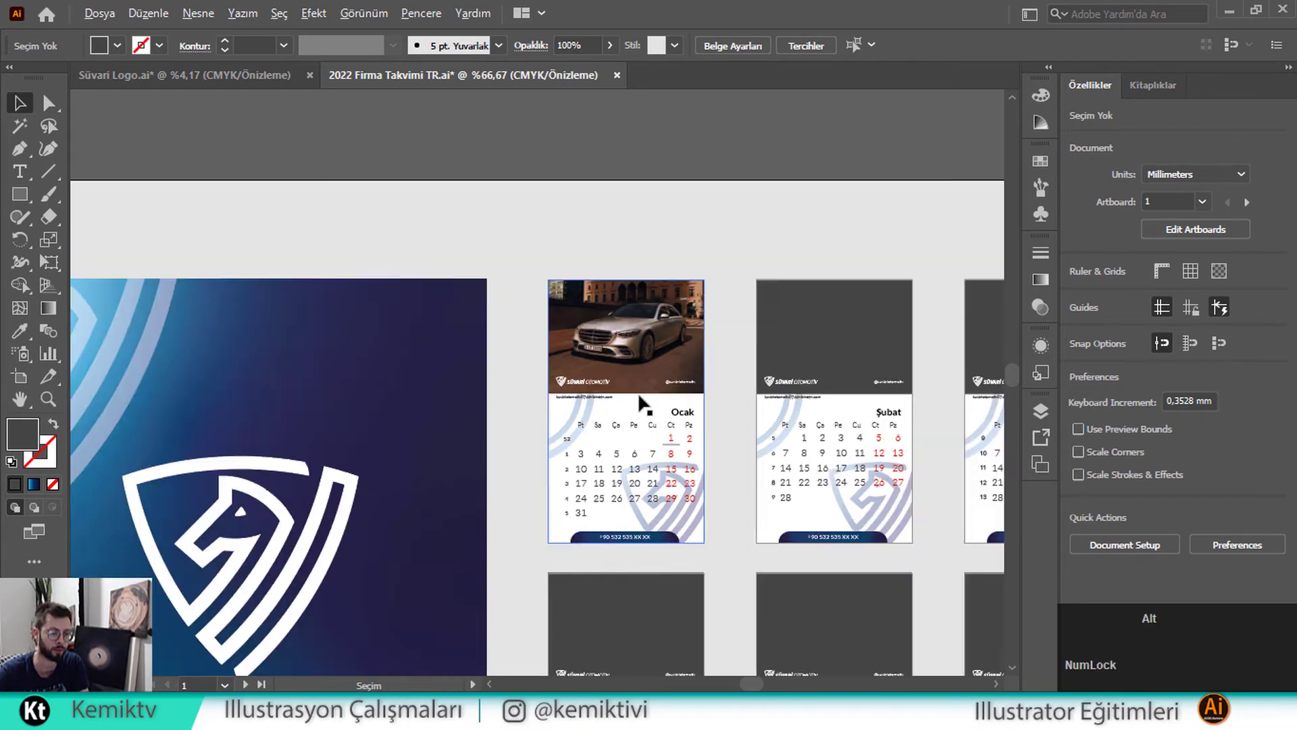
drag(521, 380, 647, 289)
scroll(643, 287, down, 1)
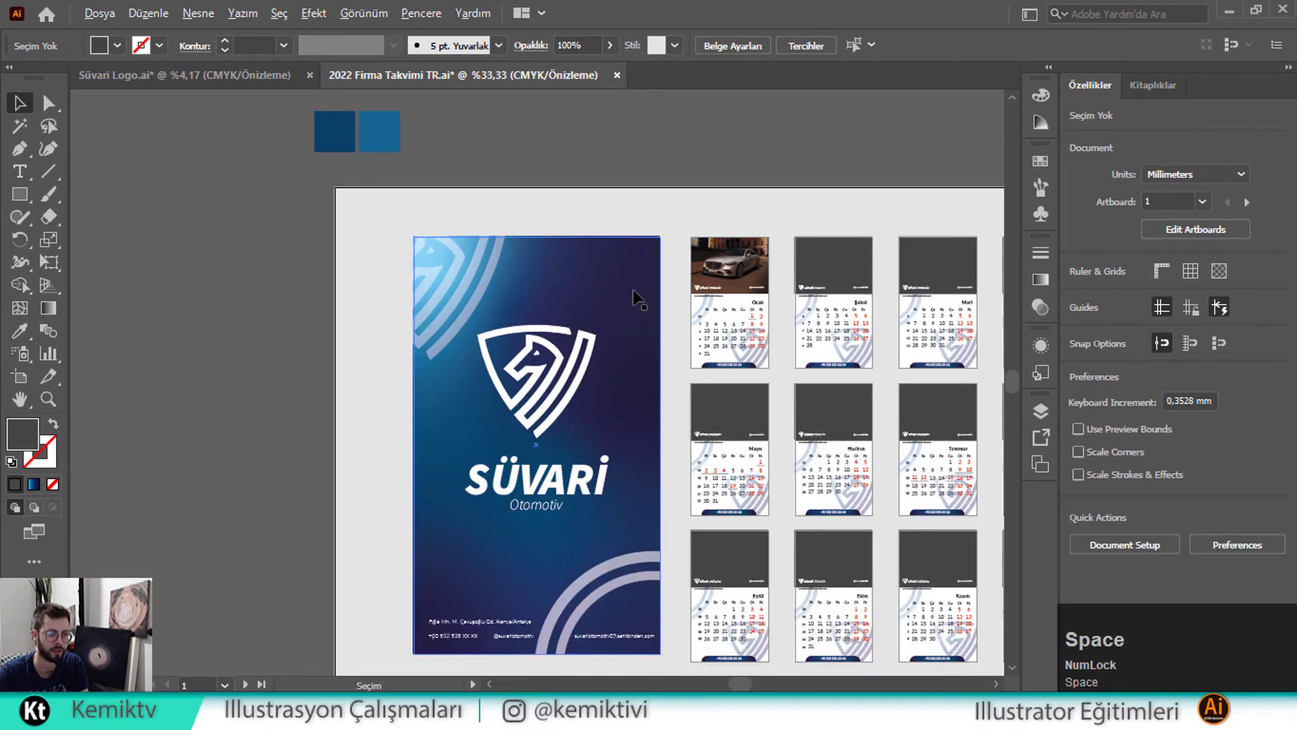
Move the grey SUV photo onto Şubat and scale it to the header height
drag(396, 306, 594, 257)
scroll(594, 257, down, 1)
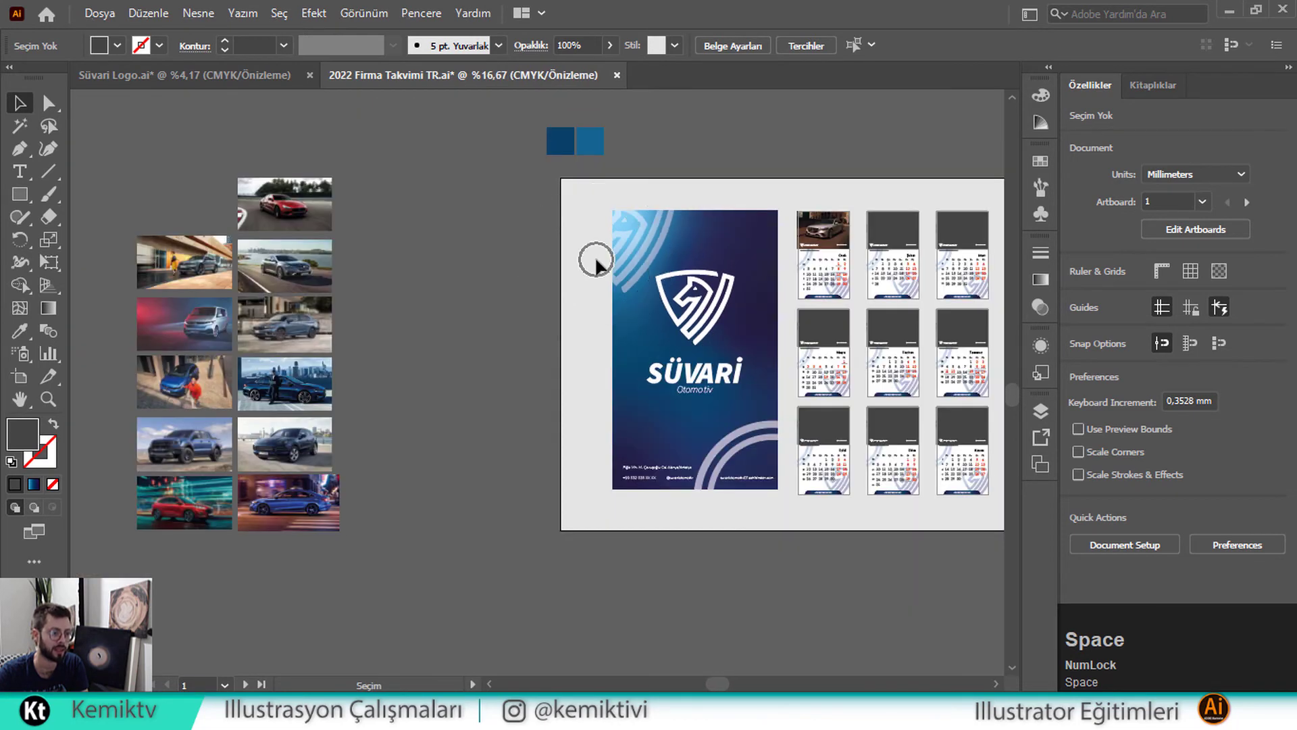
drag(200, 270, 892, 225)
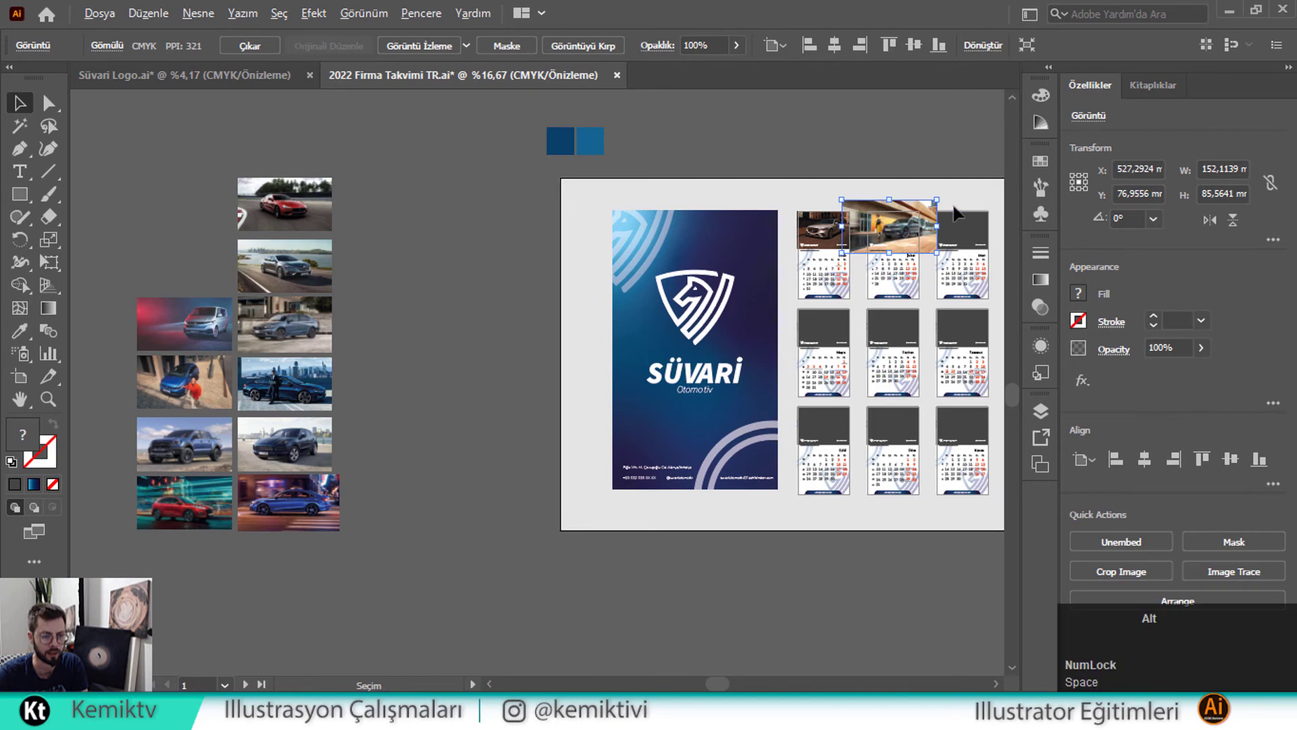
scroll(919, 218, up, 4)
scroll(703, 203, up, 1)
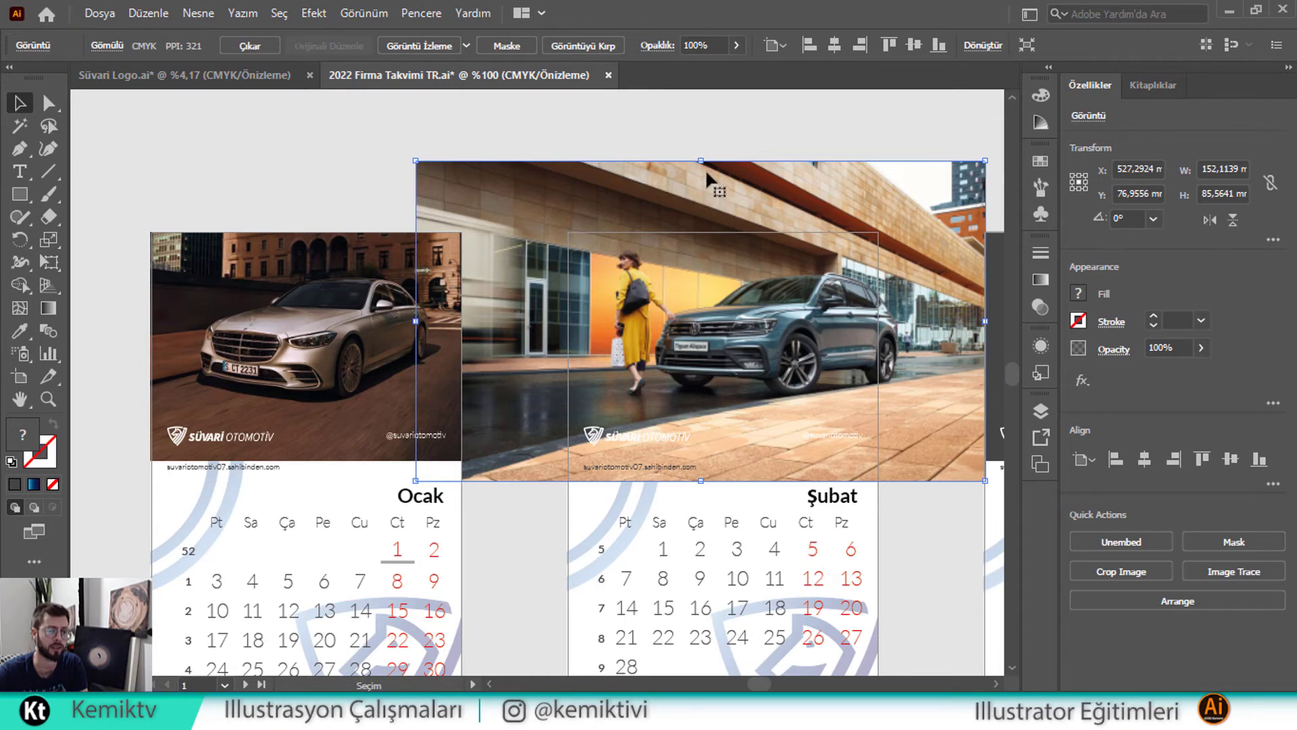
drag(706, 161, 697, 231)
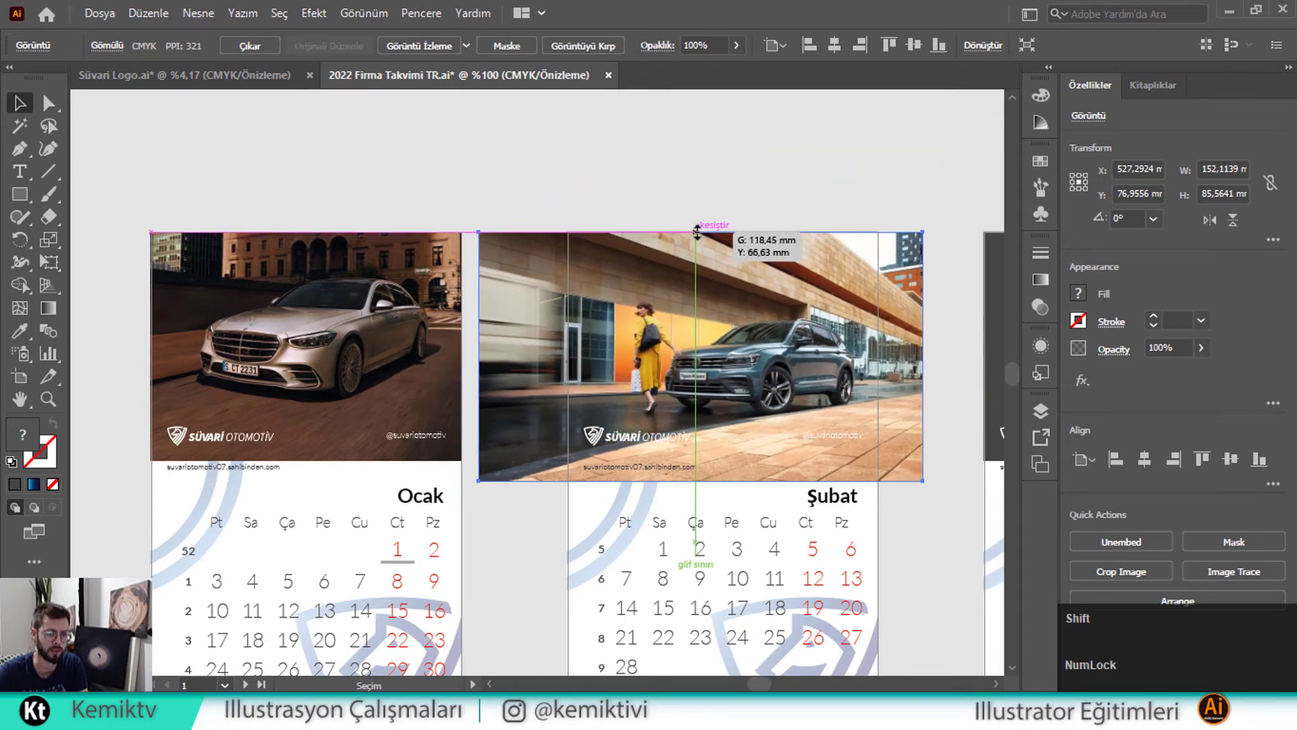
mouse_move(701, 481)
mouse_down()
mouse_move(705, 418)
mouse_move(707, 460)
mouse_up()
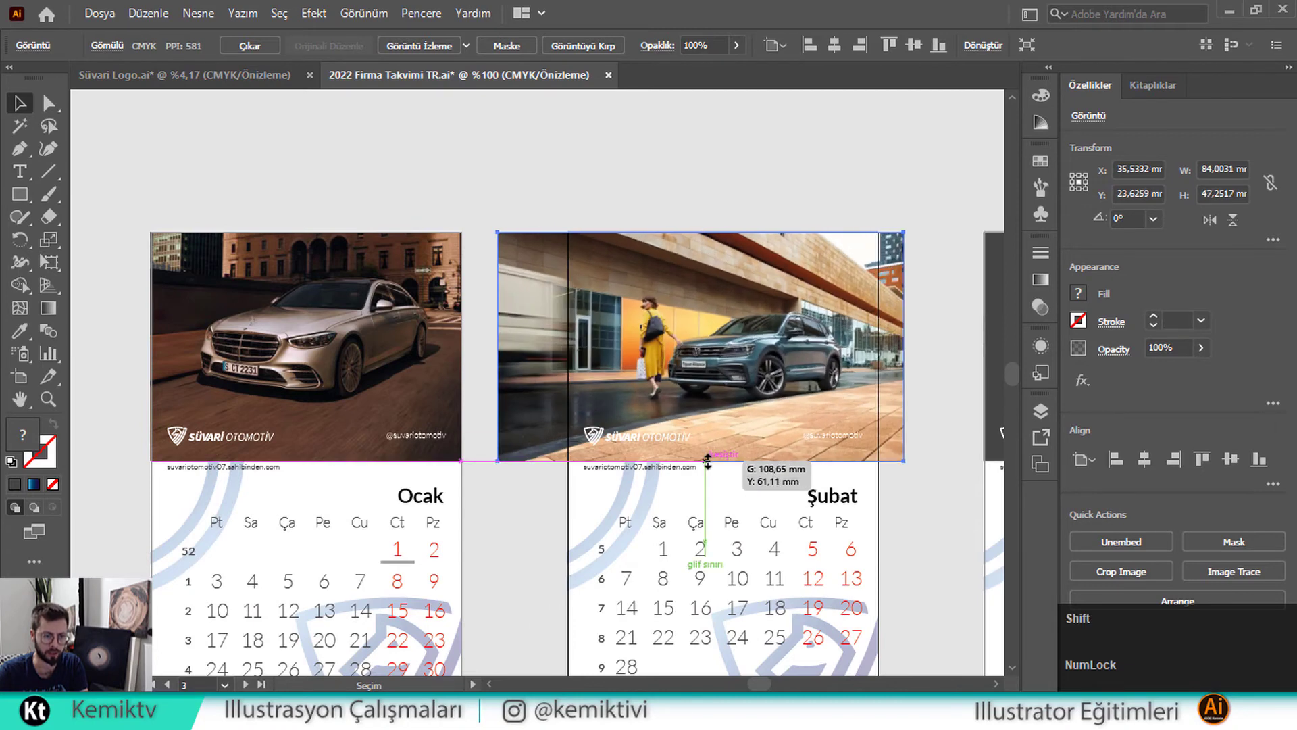
Send the SUV photo behind the dark panel and clip it to Şubat's header
right_click(743, 402)
mouse_move(939, 558)
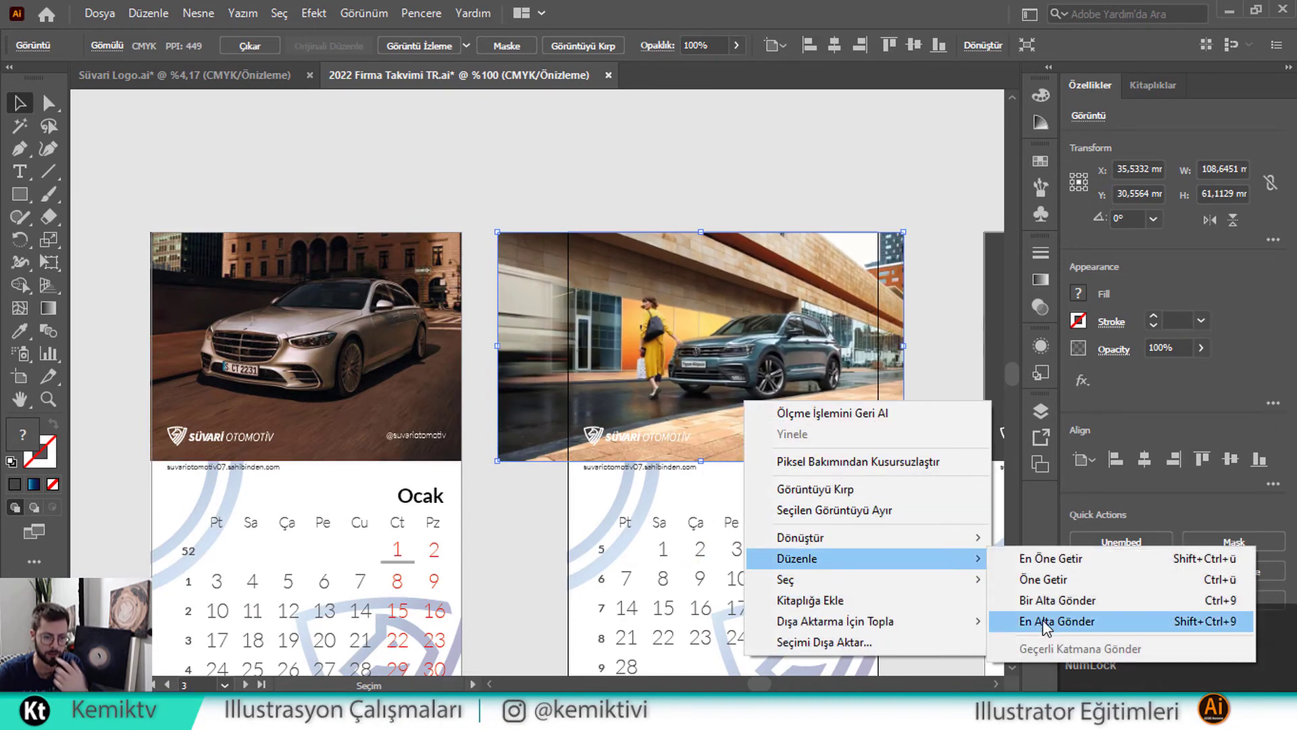
click(1045, 621)
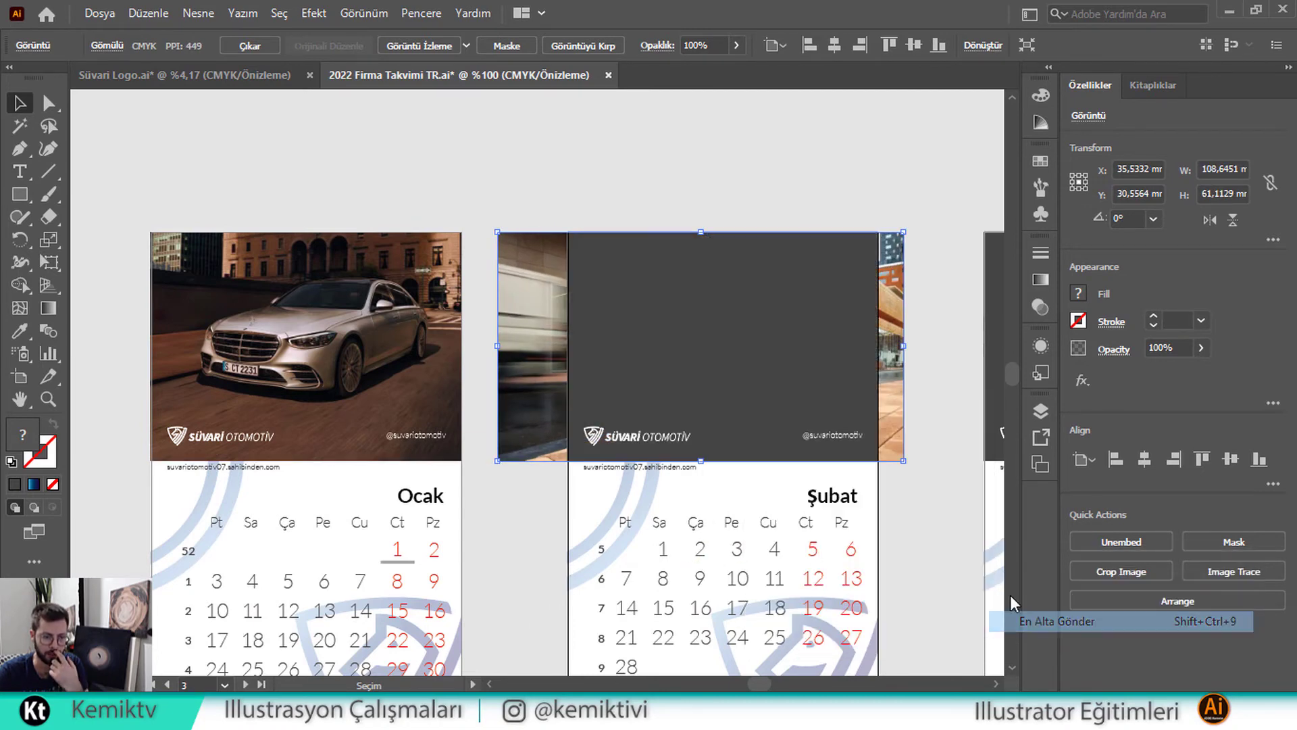
shift+click(776, 383)
right_click(776, 382)
click(881, 543)
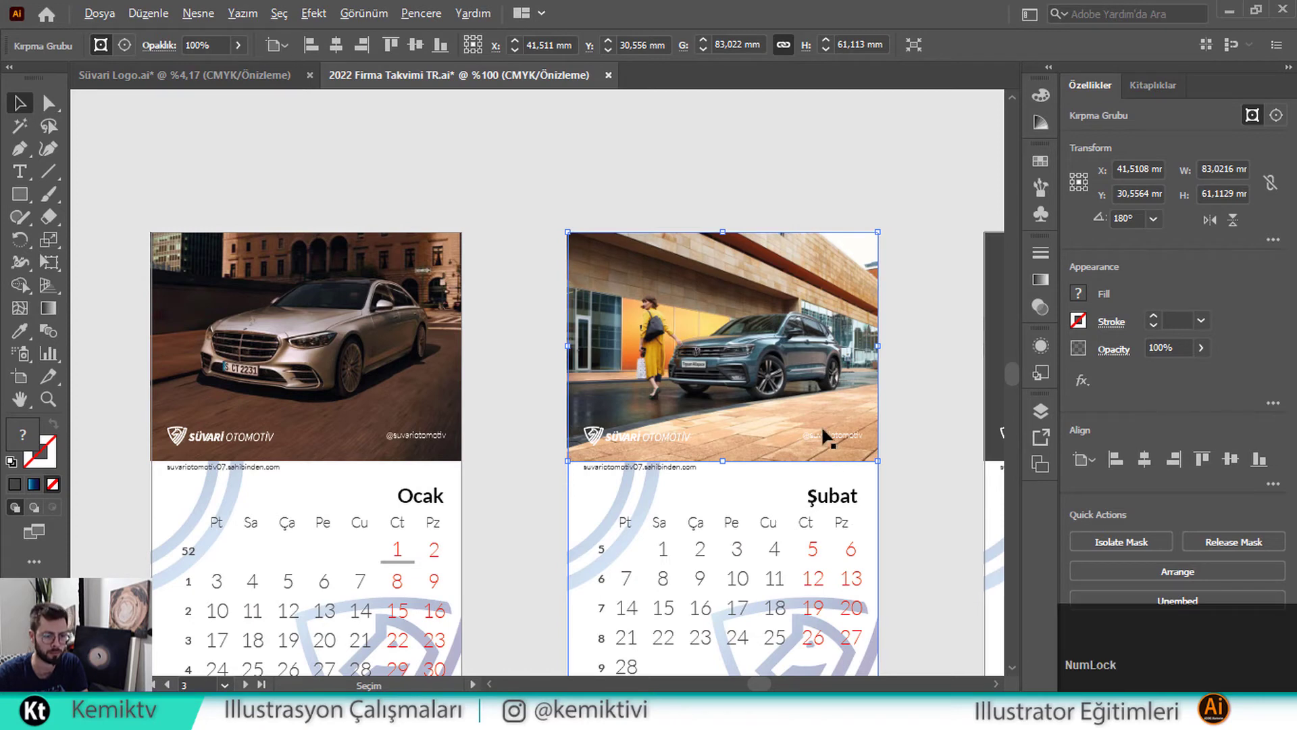
alt+scroll(812, 402, down, 3)
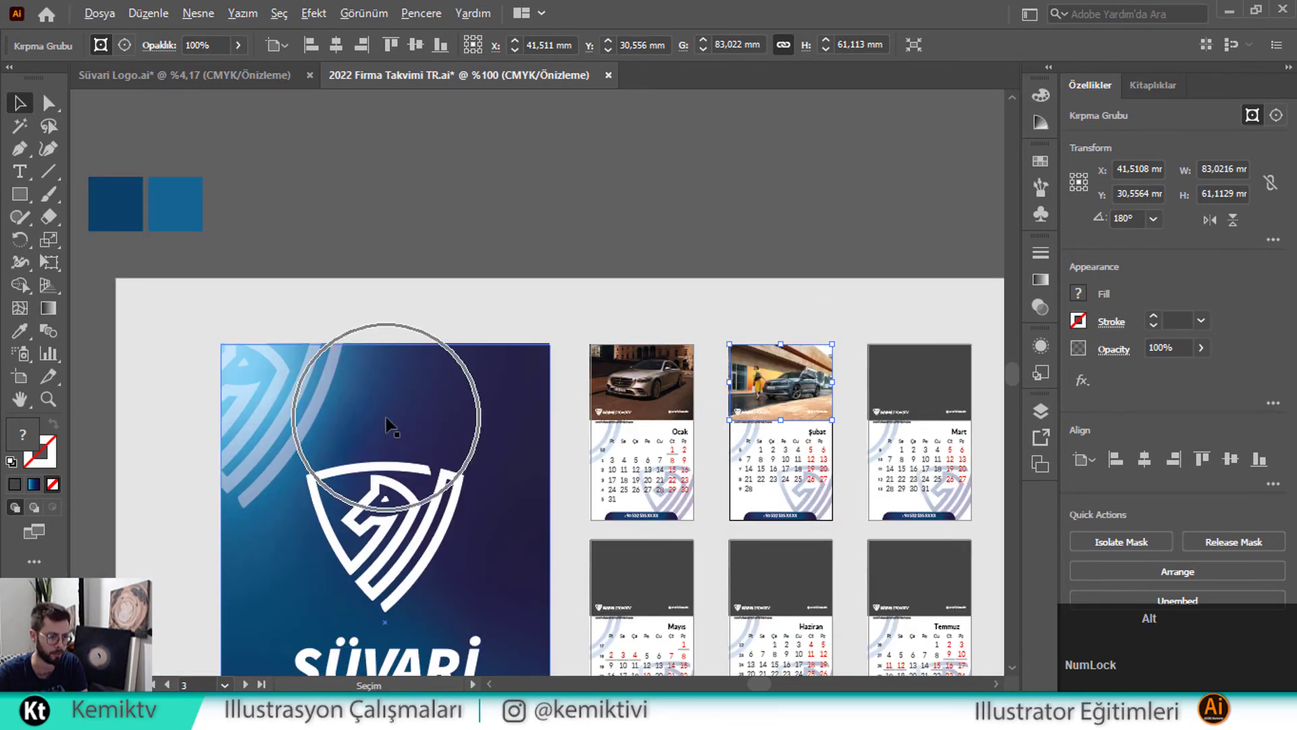
Move the red-lit van photo from the photo pile onto the Mart page
alt+scroll(390, 425, down, 3)
drag(265, 481, 564, 307)
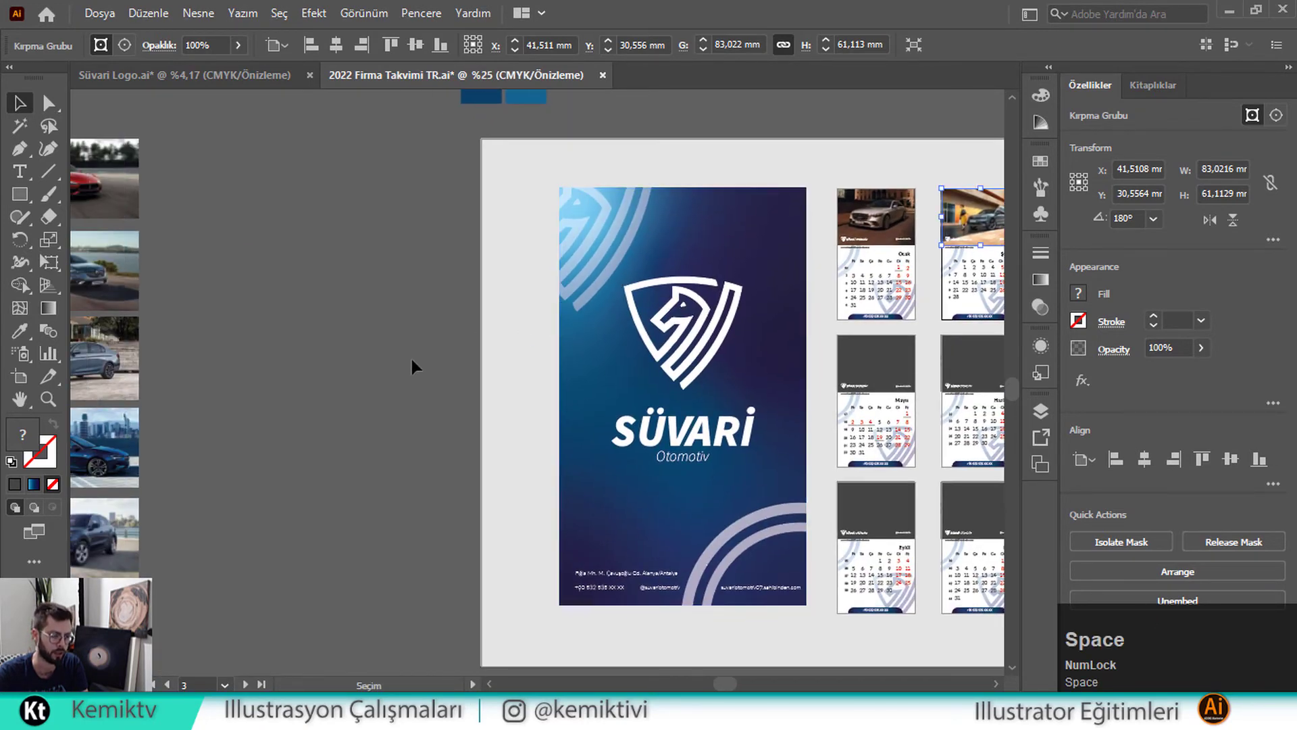
alt+scroll(413, 358, down, 1)
drag(405, 396, 507, 391)
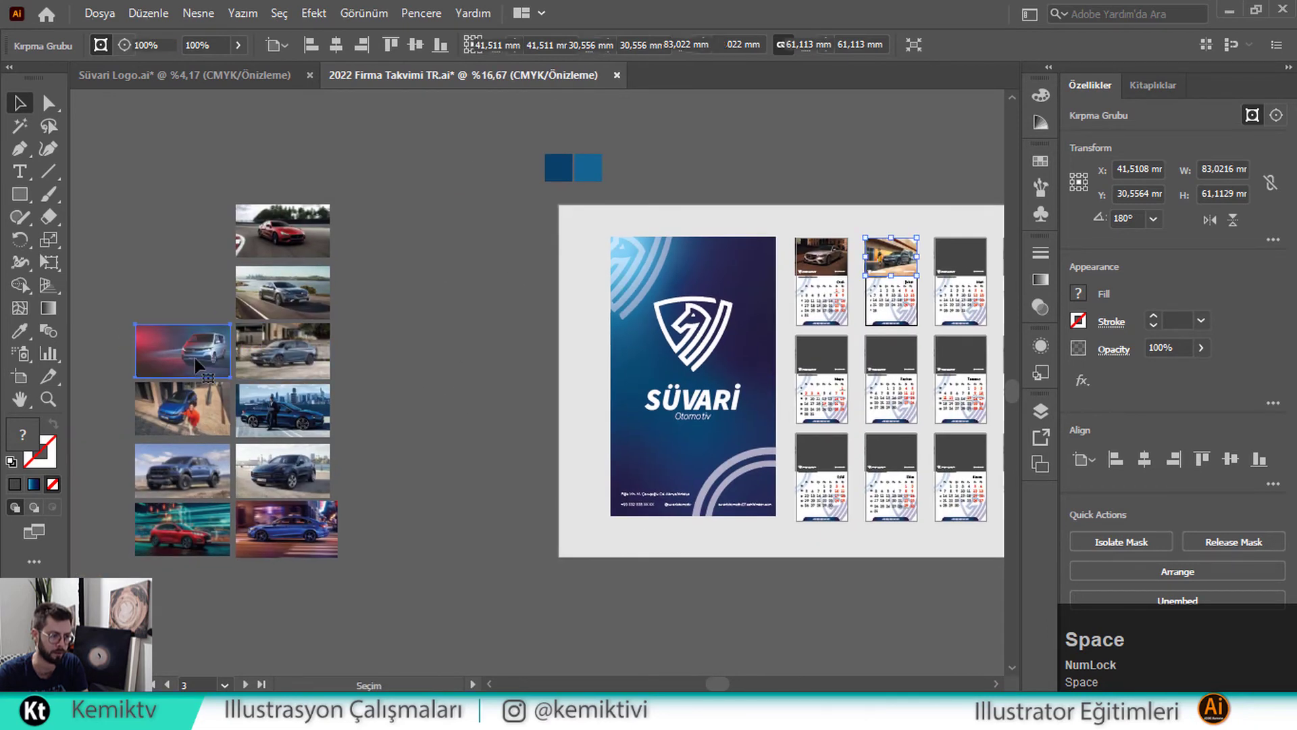
drag(183, 350, 791, 302)
alt+scroll(833, 323, up, 3)
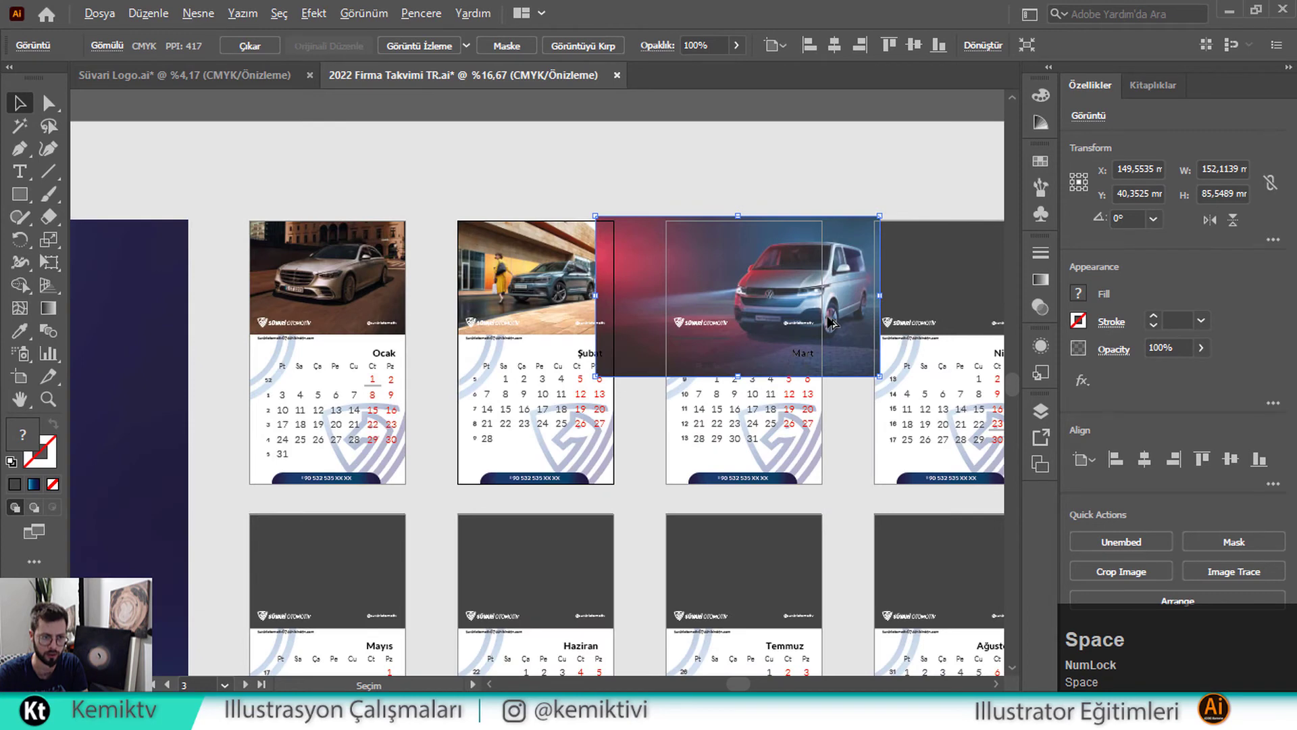
scroll(832, 323, up, 1)
Send the van photo to the back and clip it to Mart's header
right_click(820, 266)
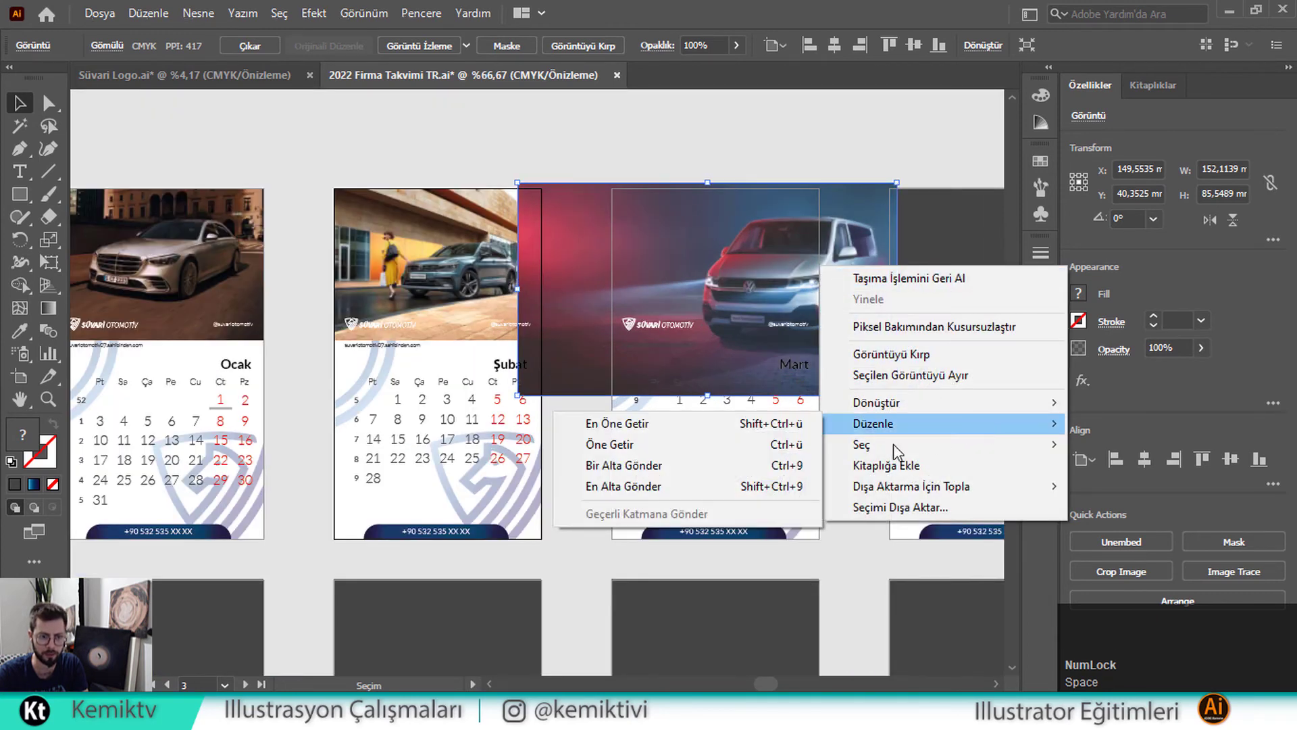
click(784, 487)
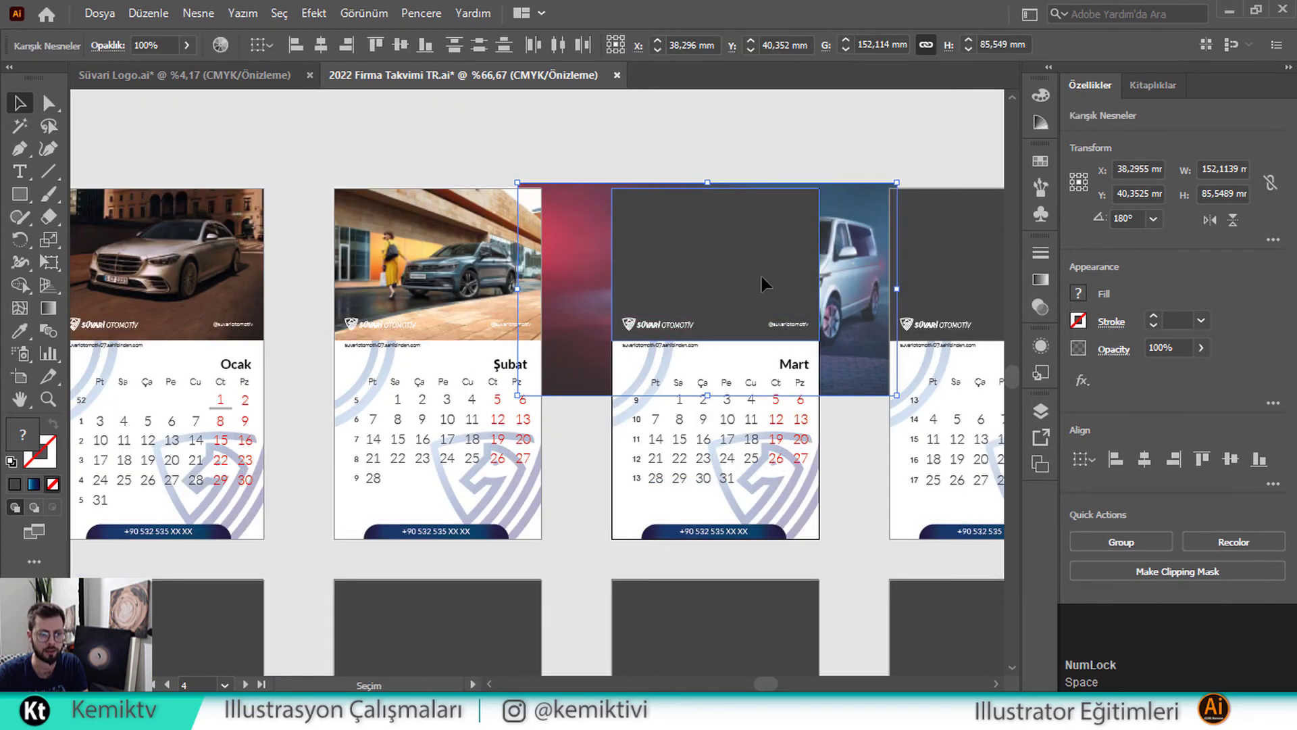
right_click(760, 277)
click(871, 444)
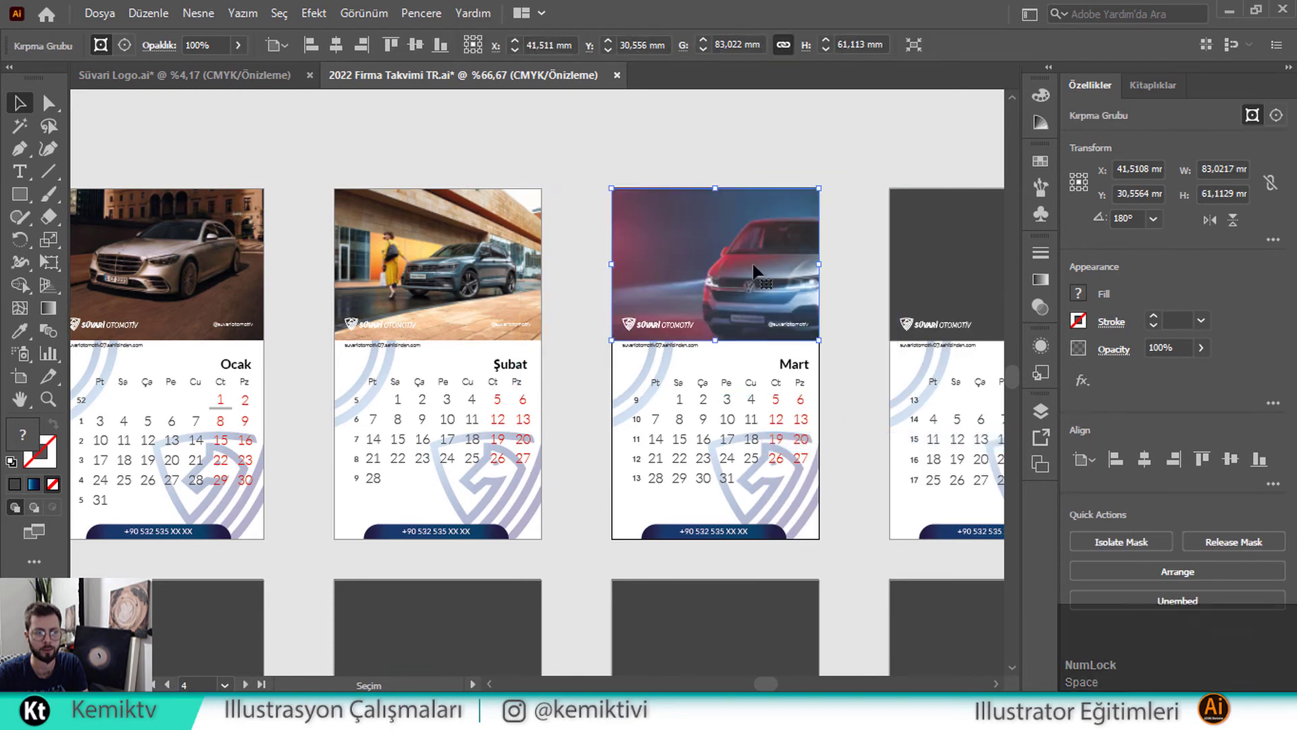
Top-align the van inside the clipping group and scale it down to show the whole van
double_click(754, 268)
scroll(756, 268, up, 2)
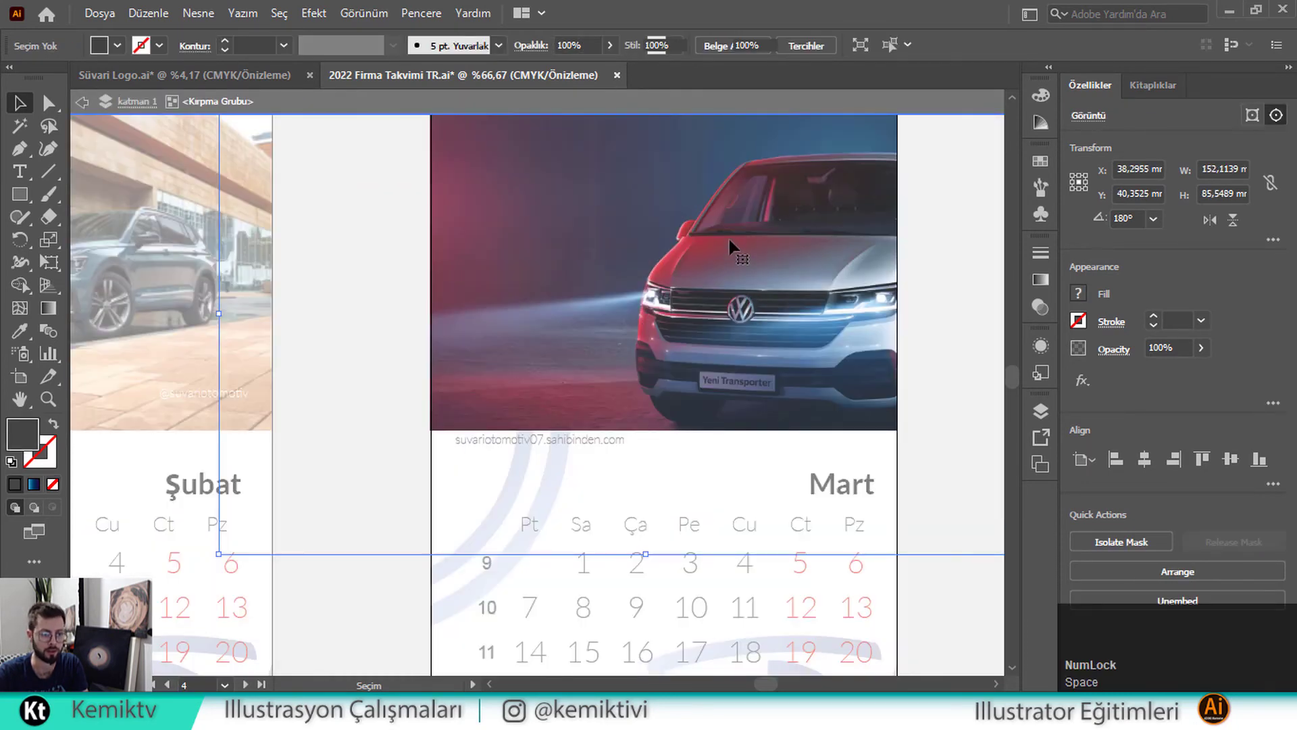
scroll(745, 362, up, 1)
scroll(744, 364, down, 1)
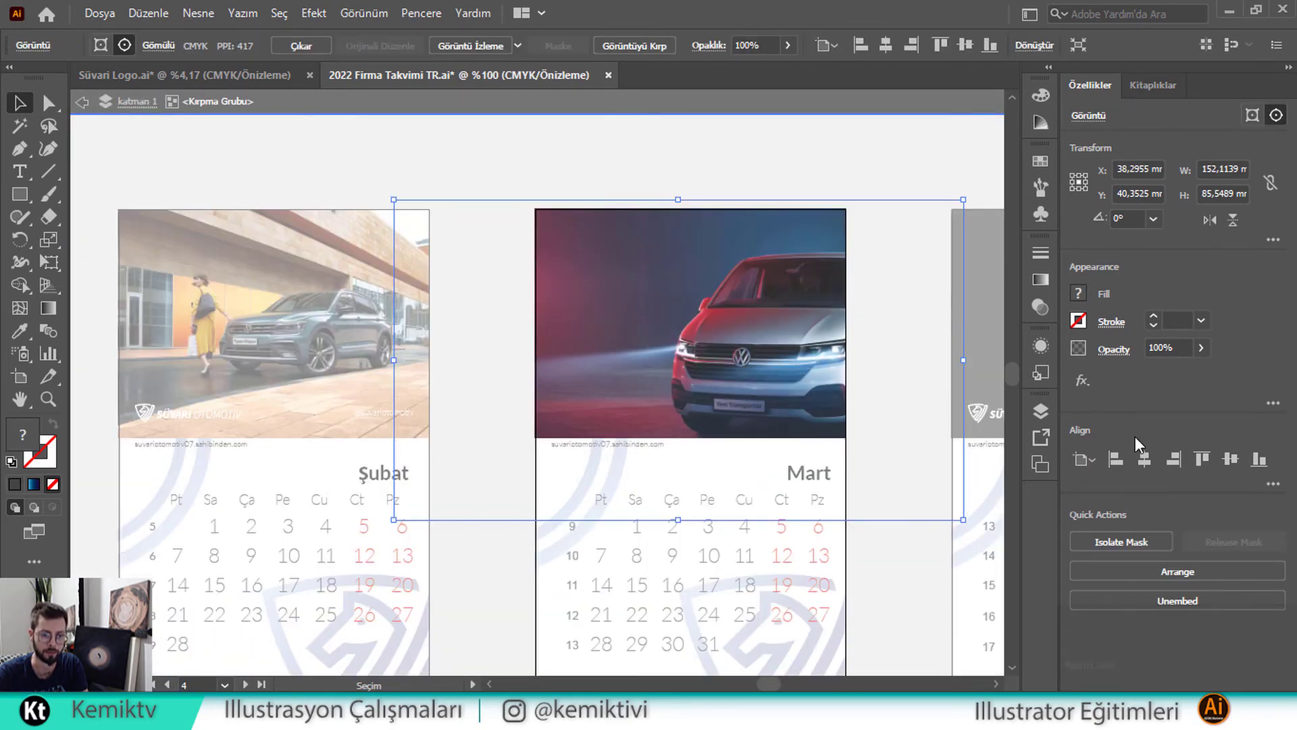
click(1202, 458)
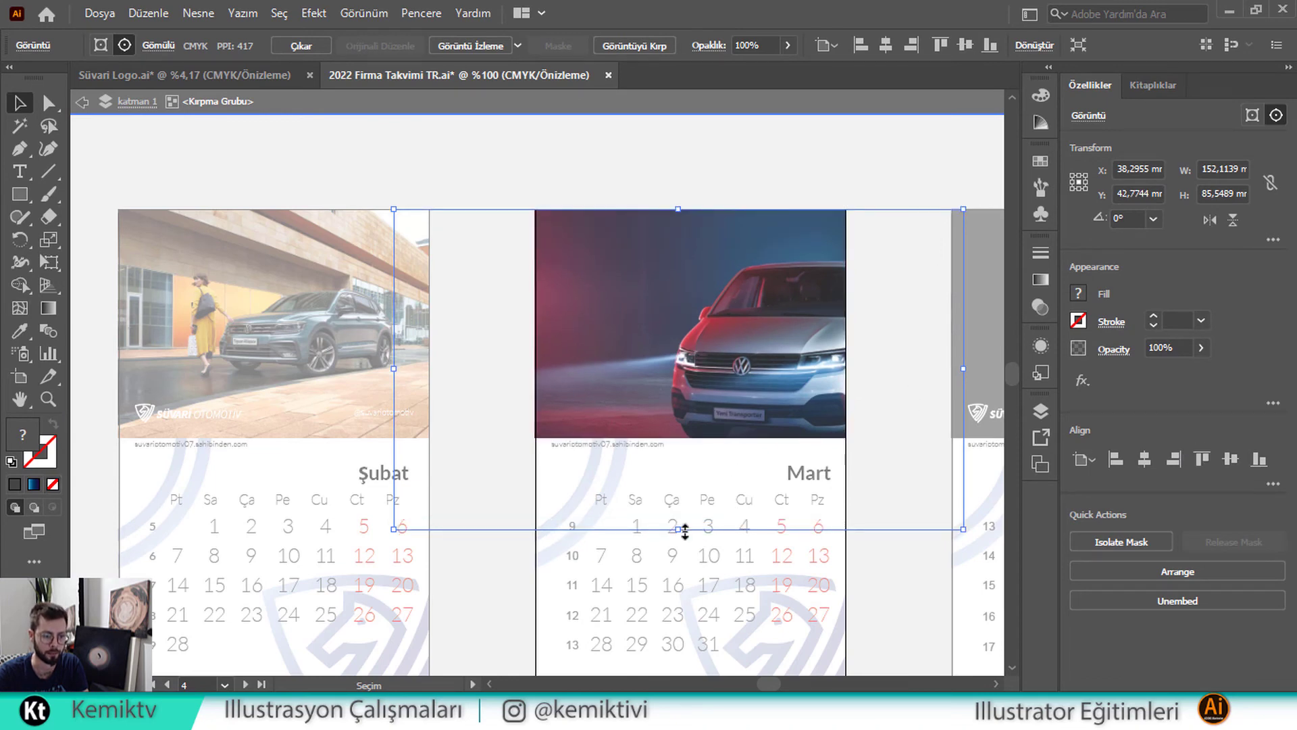
drag(684, 531, 669, 438)
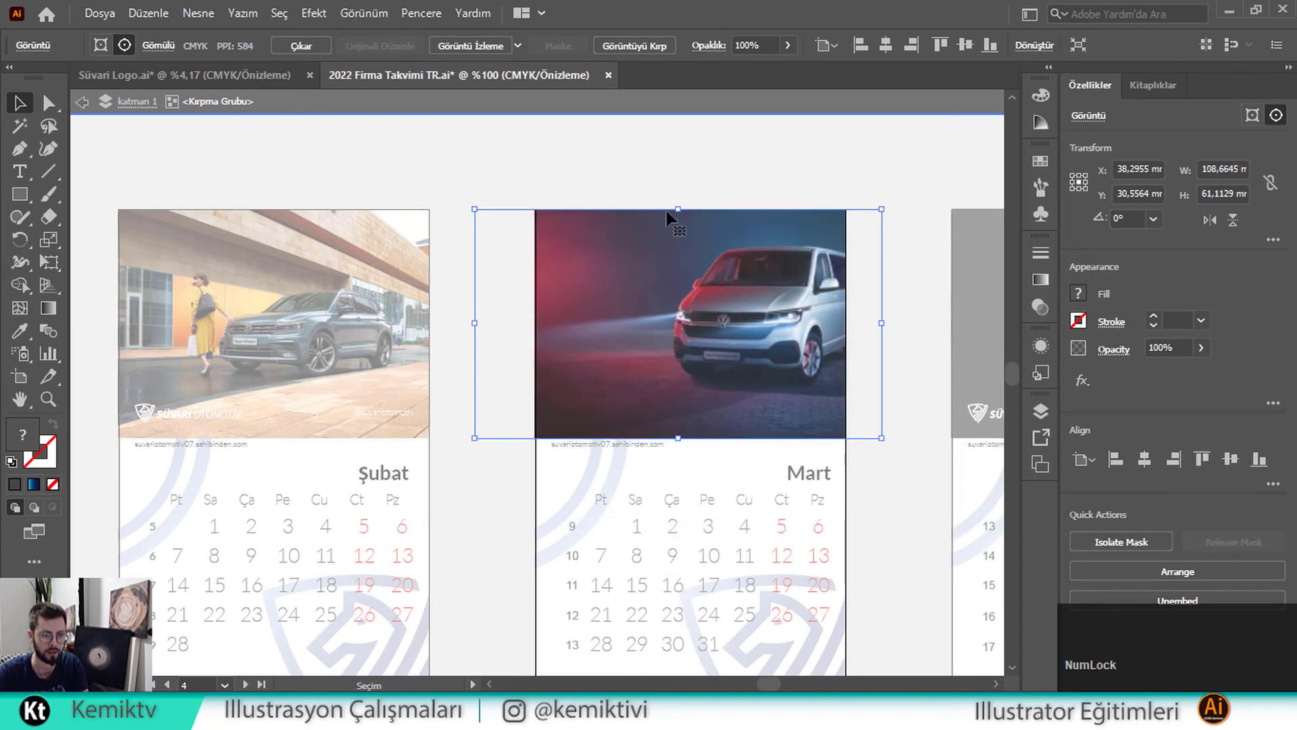
double_click(645, 157)
scroll(659, 307, down, 3)
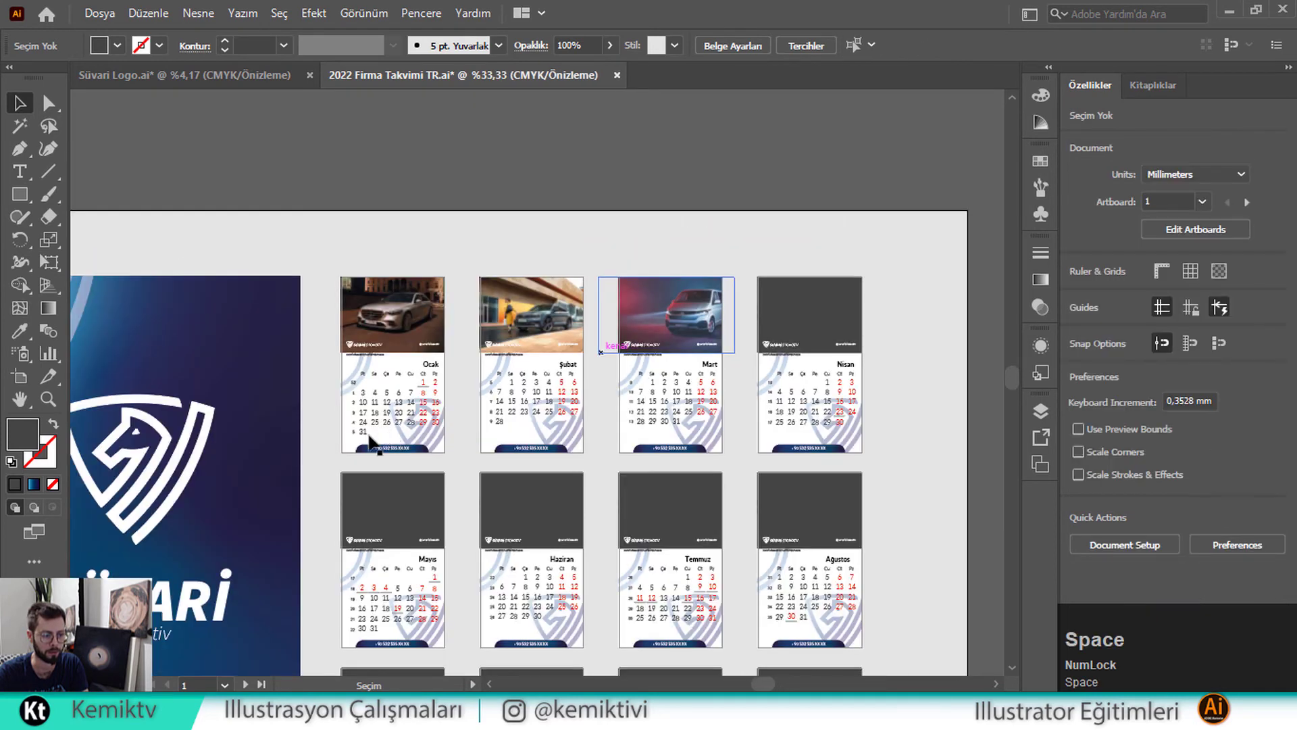
drag(370, 444, 627, 359)
scroll(627, 359, down, 1)
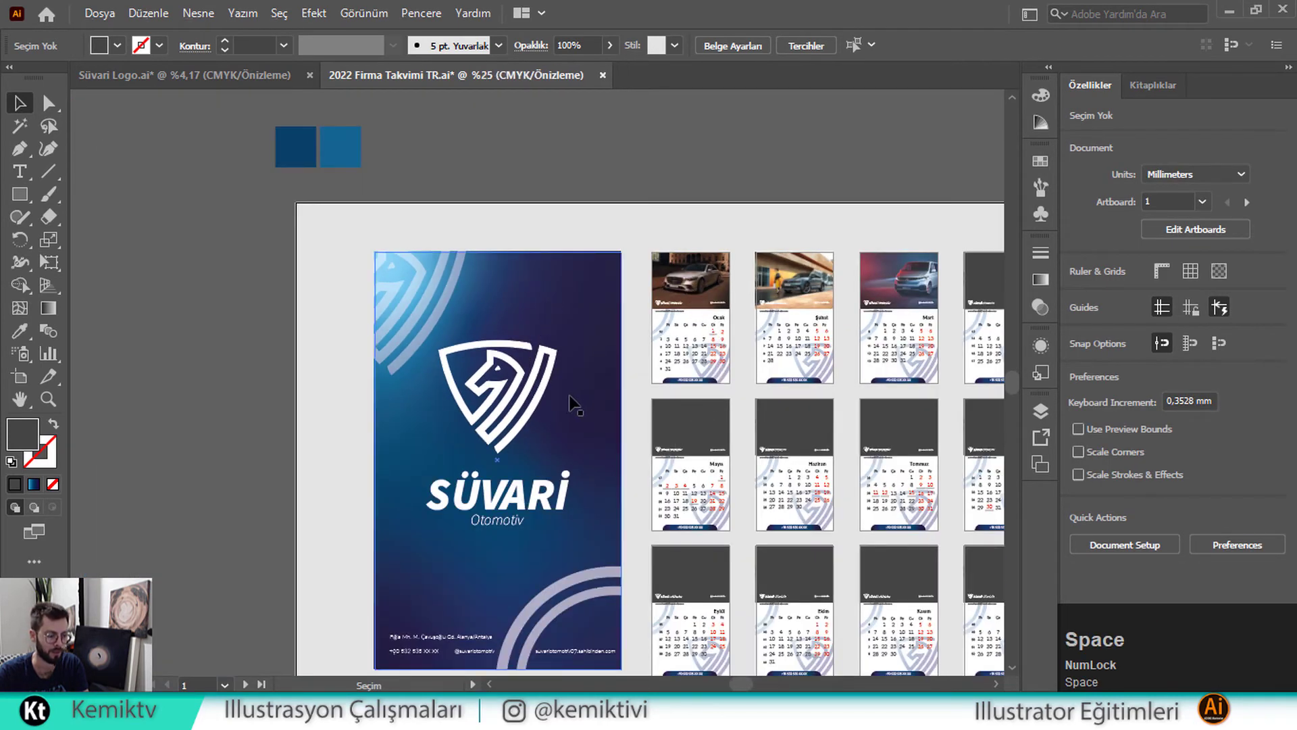
Move the blue car photo over the Nisan page
scroll(540, 405, down, 1)
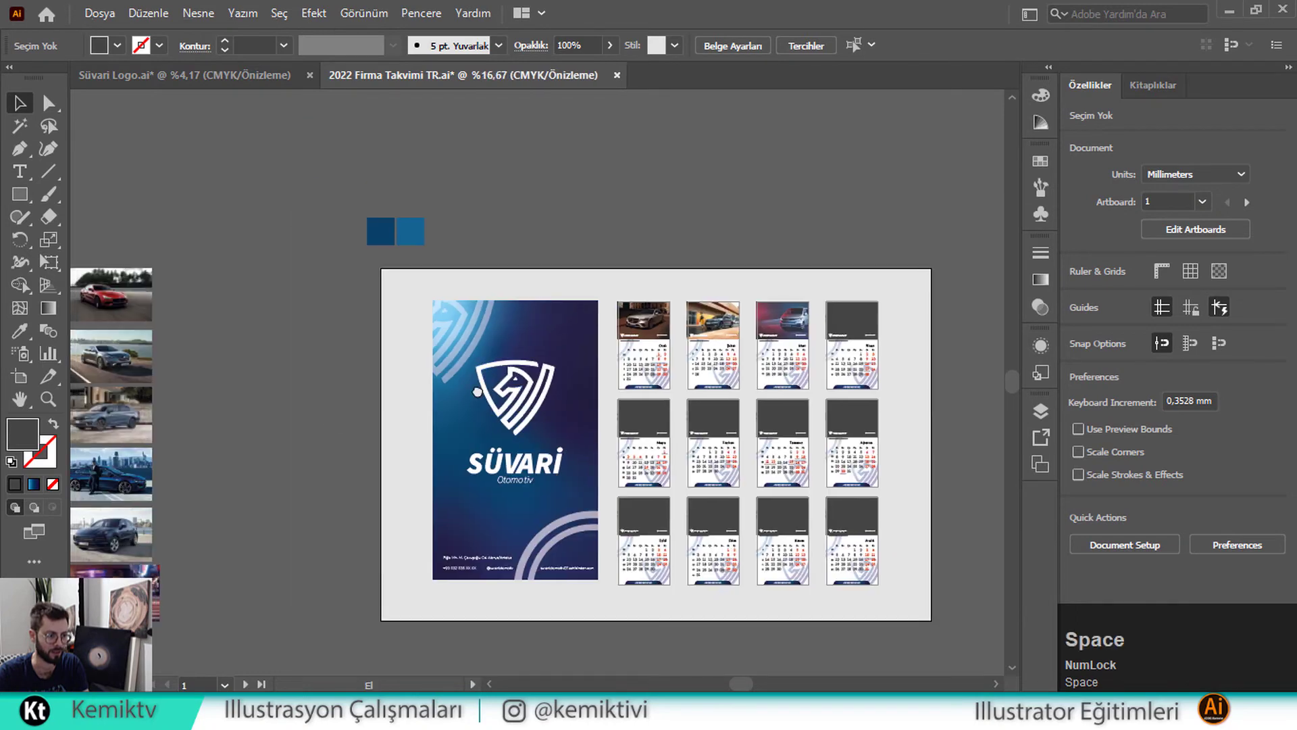
drag(334, 431, 479, 390)
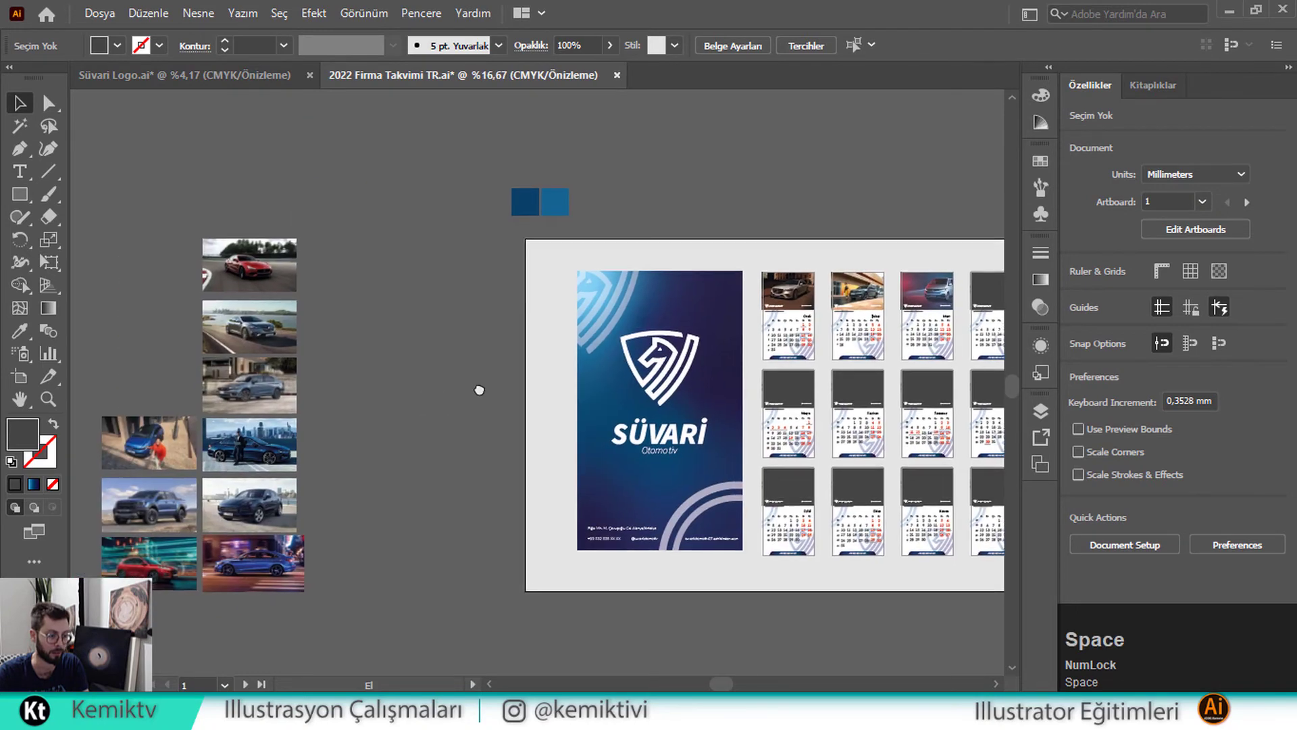
click(926, 290)
drag(714, 310, 693, 316)
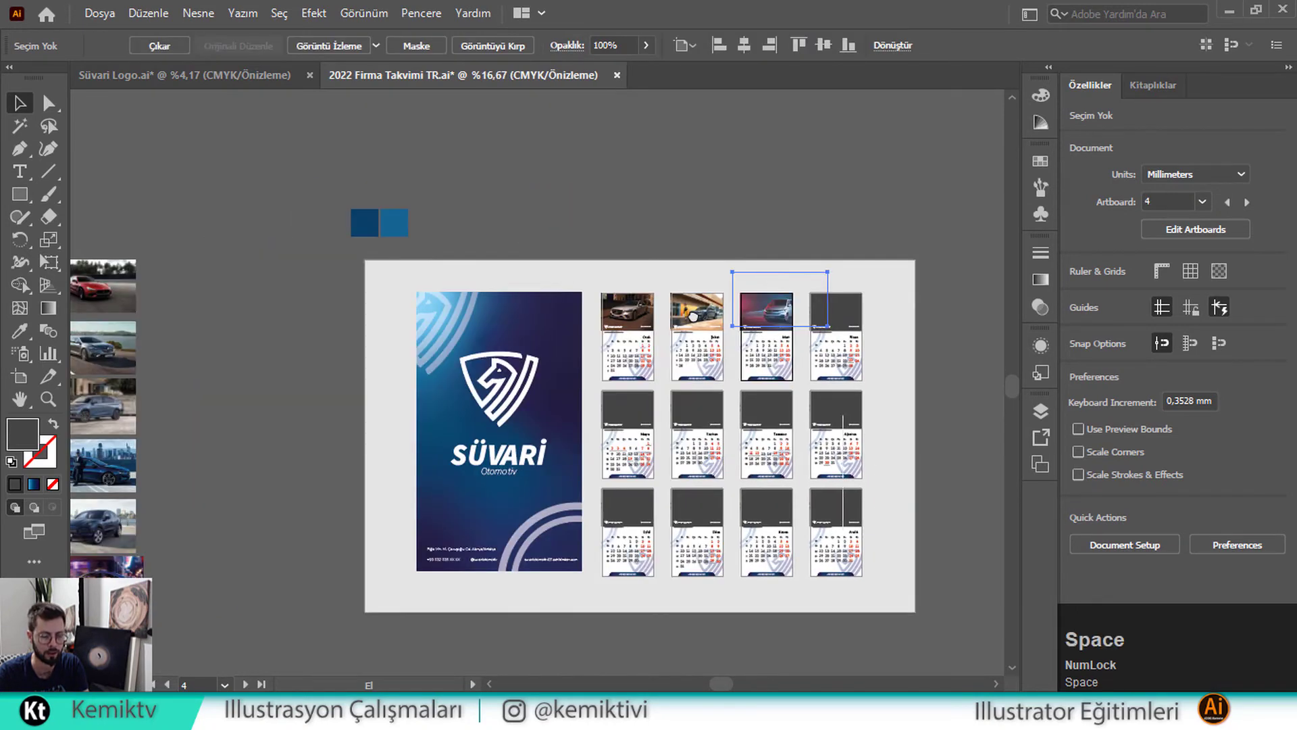
scroll(757, 333, up, 3)
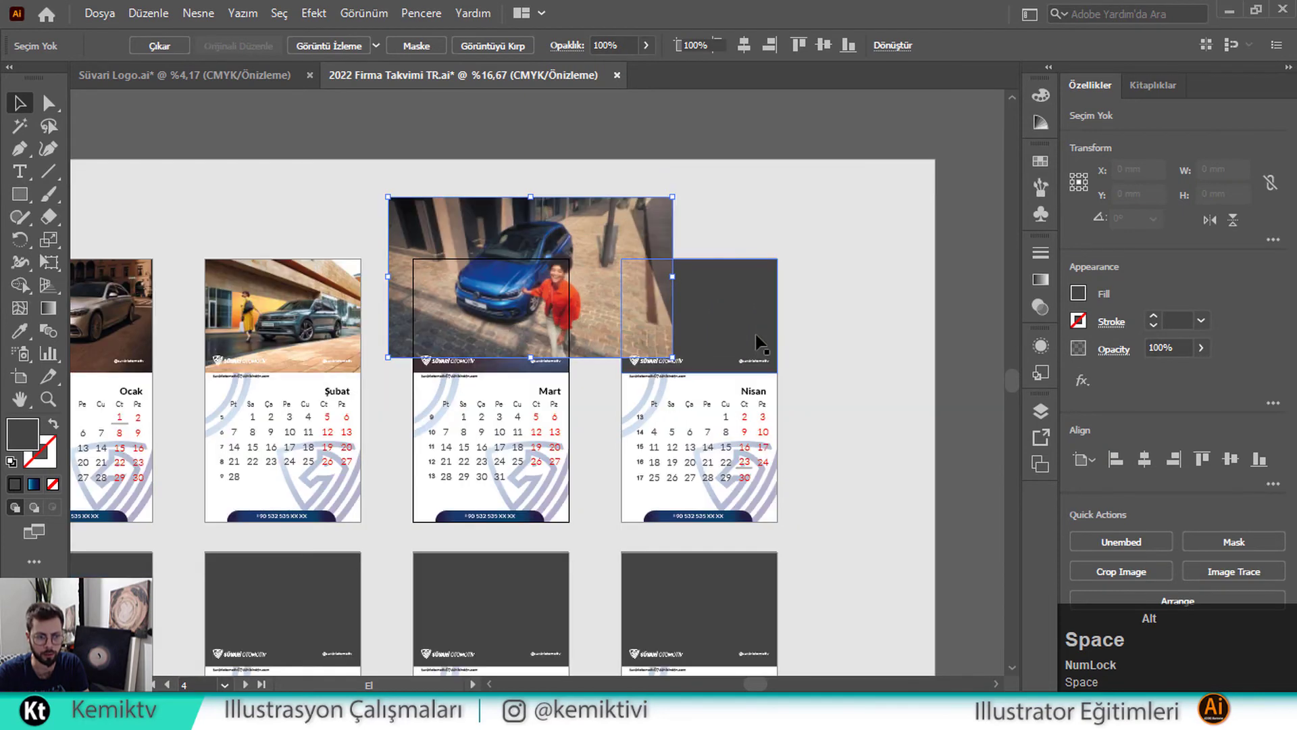
drag(591, 266, 736, 292)
scroll(736, 292, up, 4)
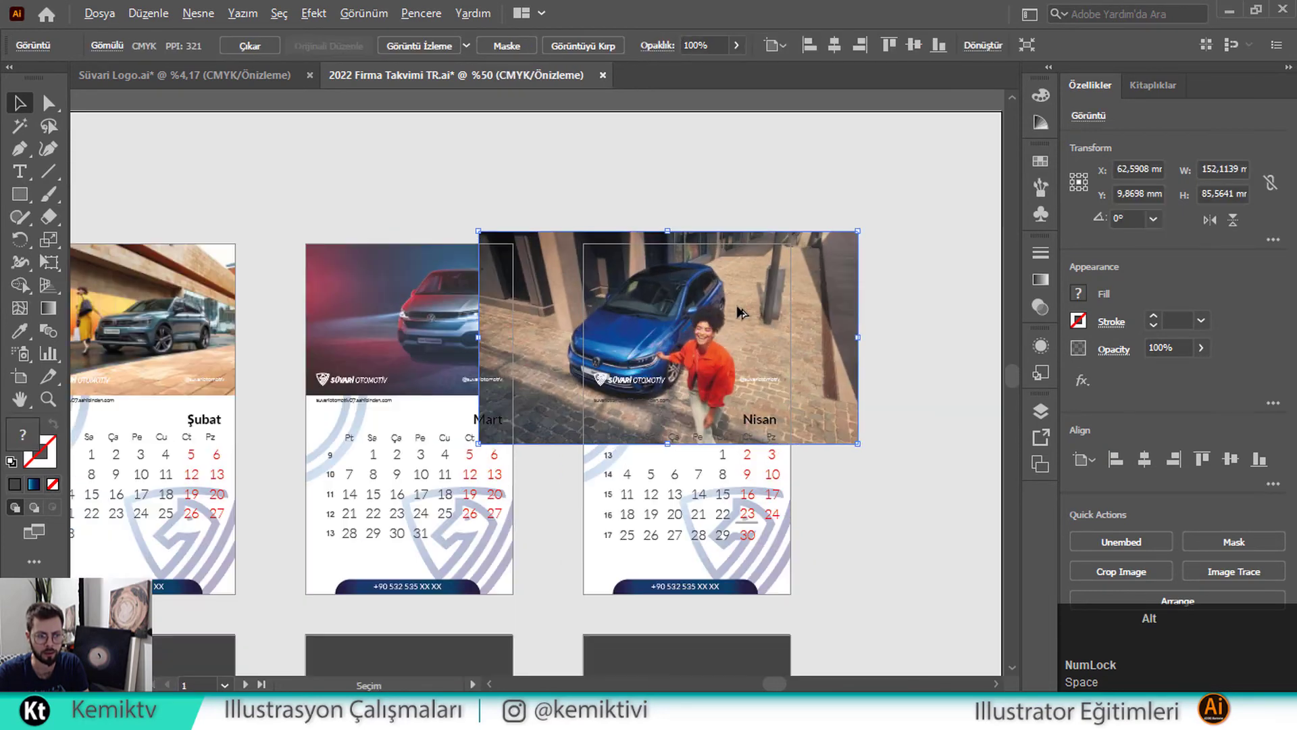
Align the photo's top to the Nisan page and scale it to the header height
click(1197, 458)
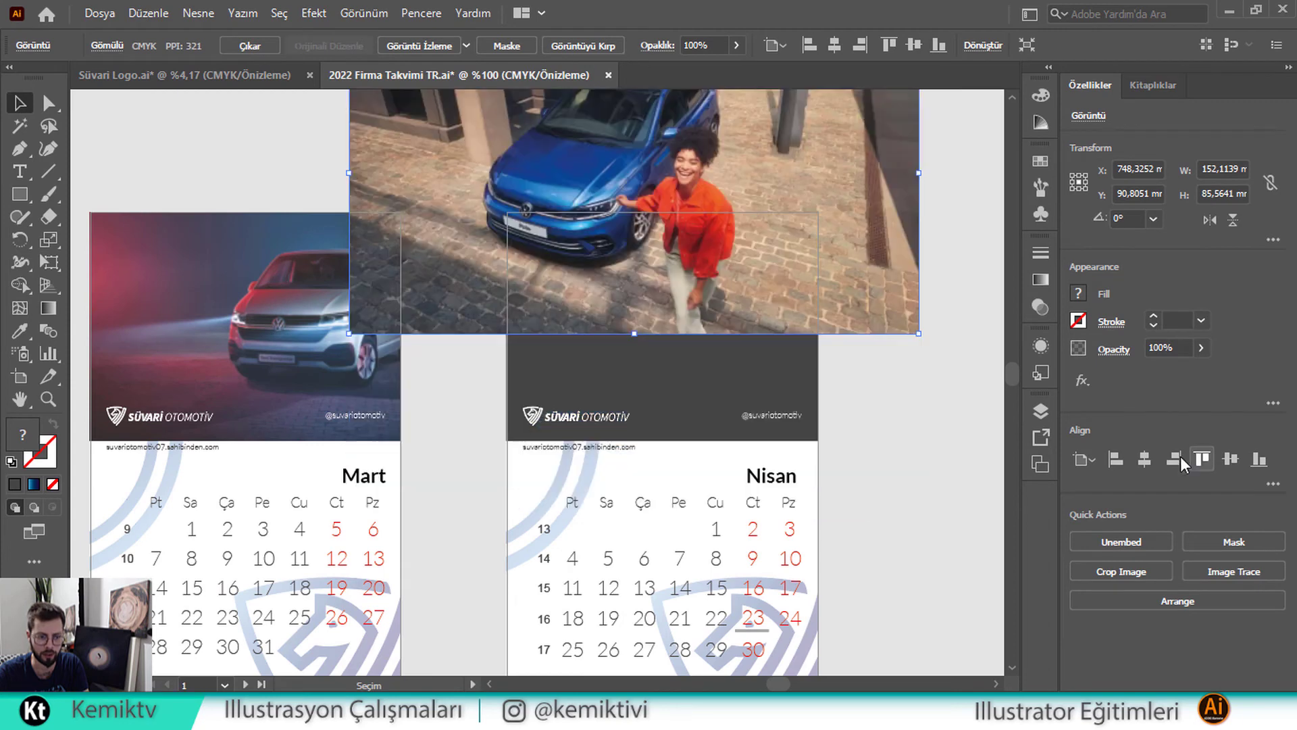
shift+click(786, 243)
click(850, 219)
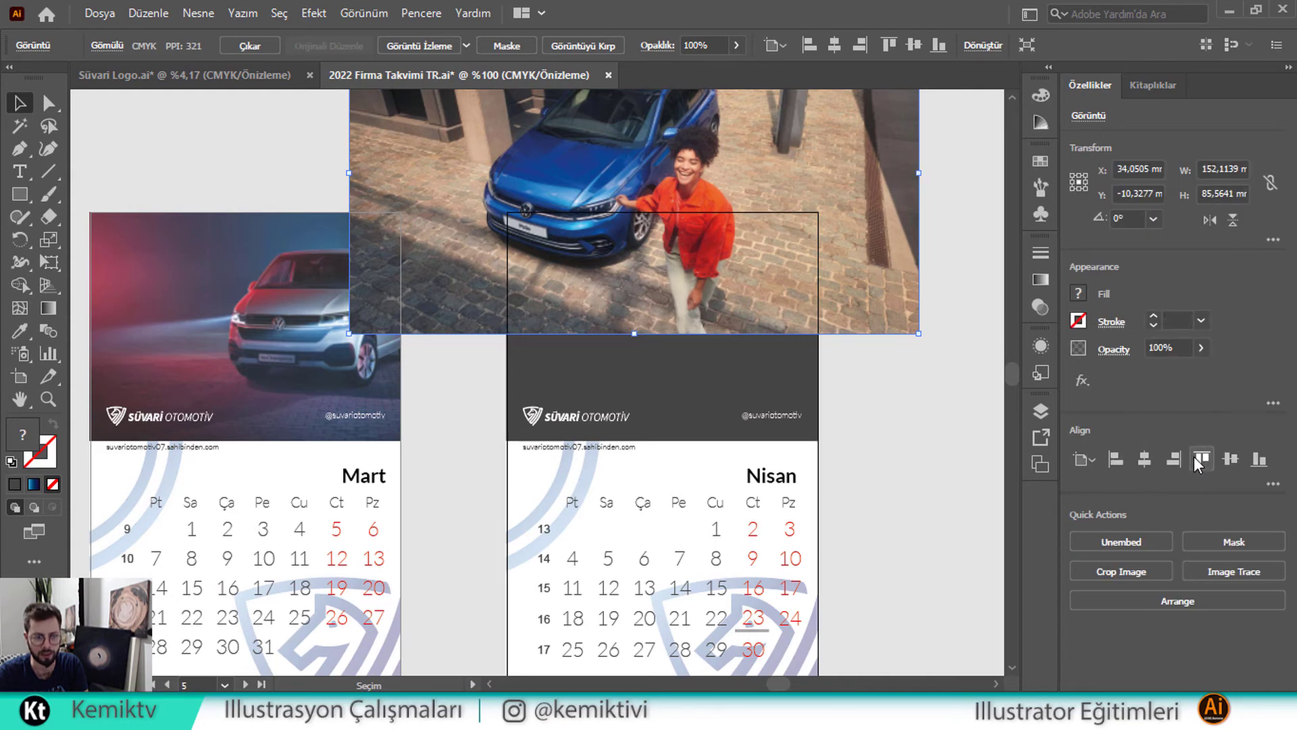
click(1195, 457)
drag(635, 535, 642, 454)
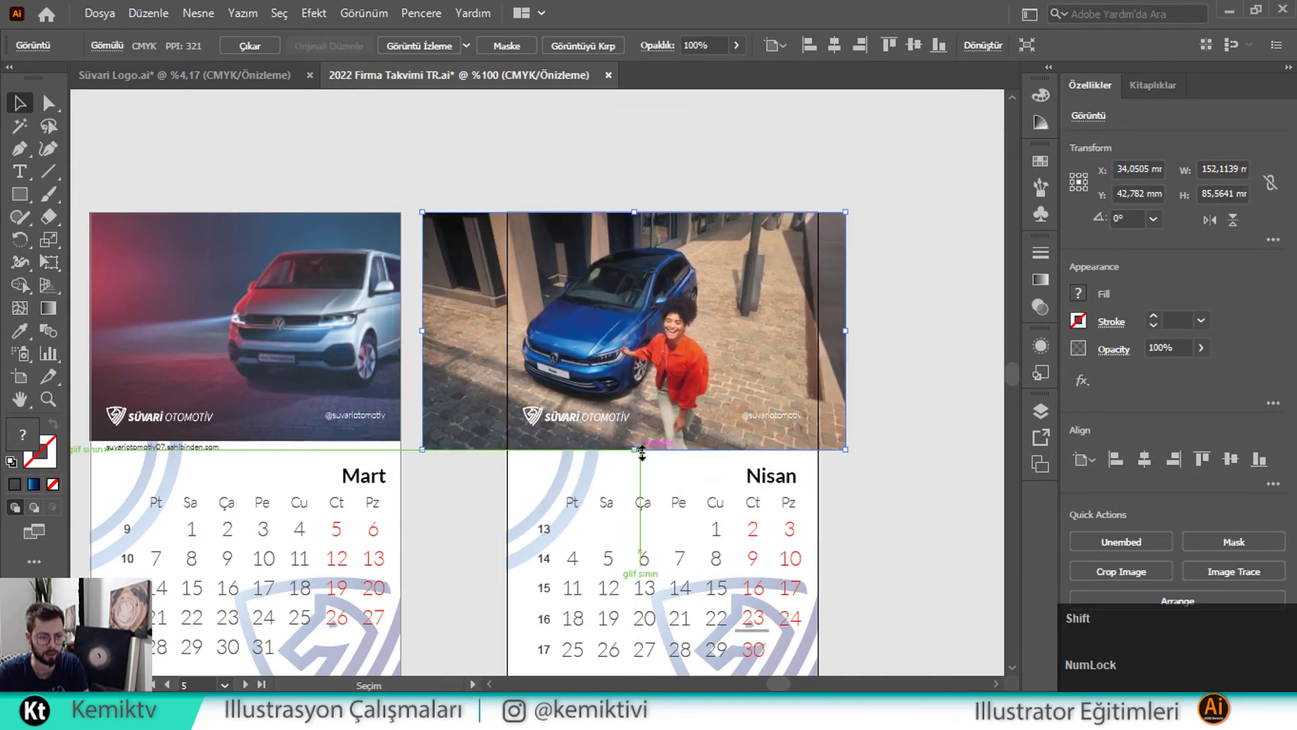
Send the blue car photo behind the dark rectangle and clip it to Nisan's header
right_click(701, 312)
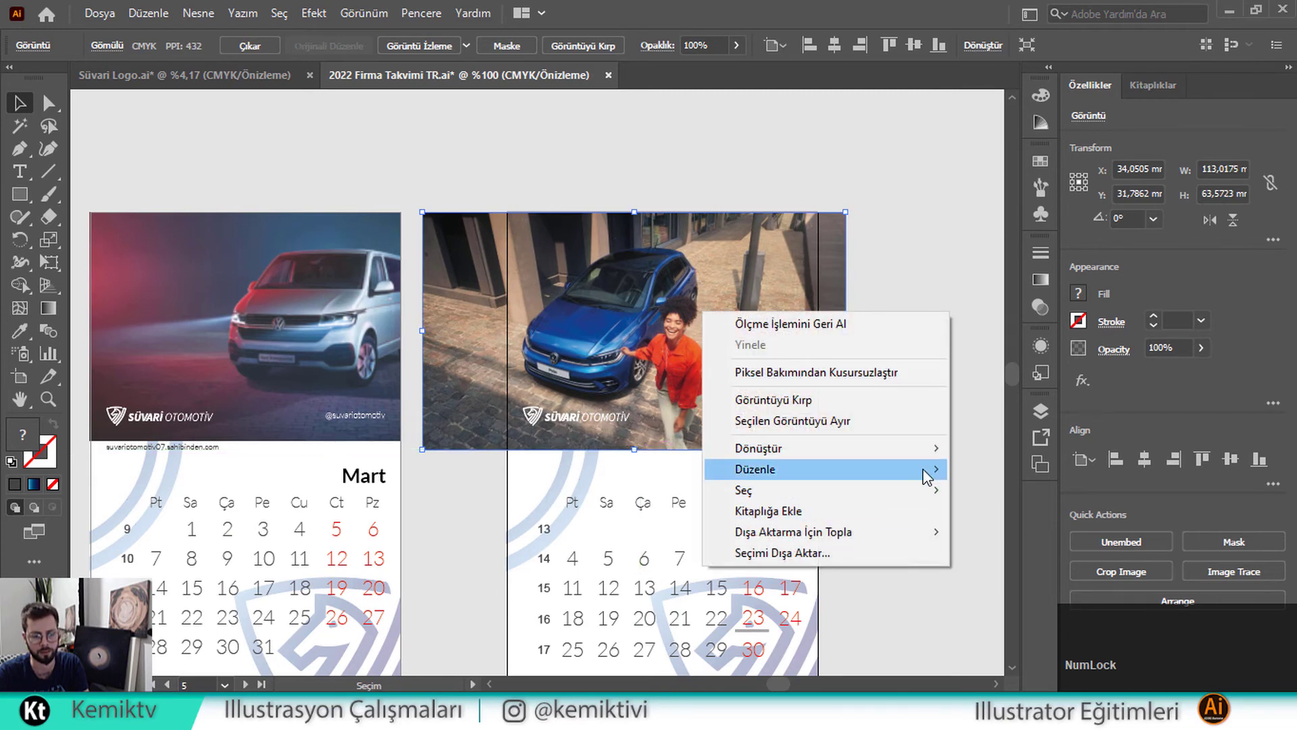
mouse_move(926, 472)
click(991, 532)
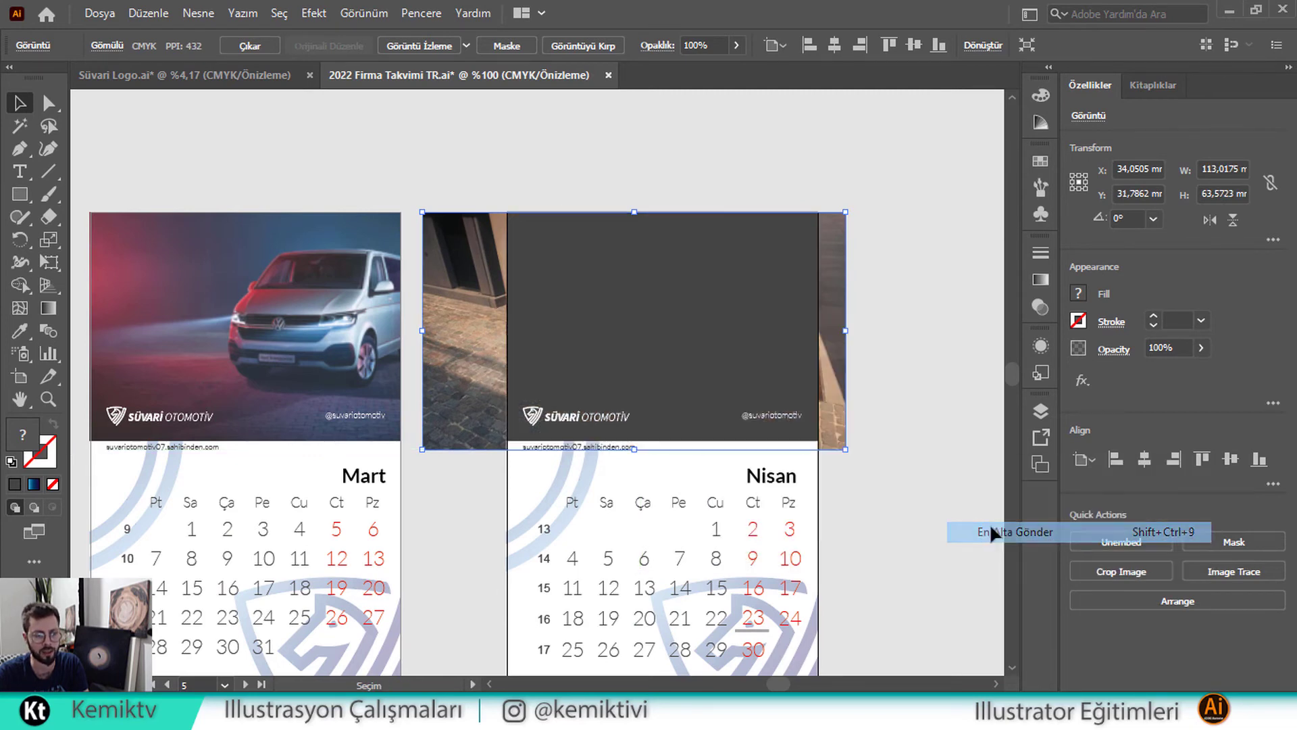
shift+click(703, 328)
right_click(704, 328)
click(797, 492)
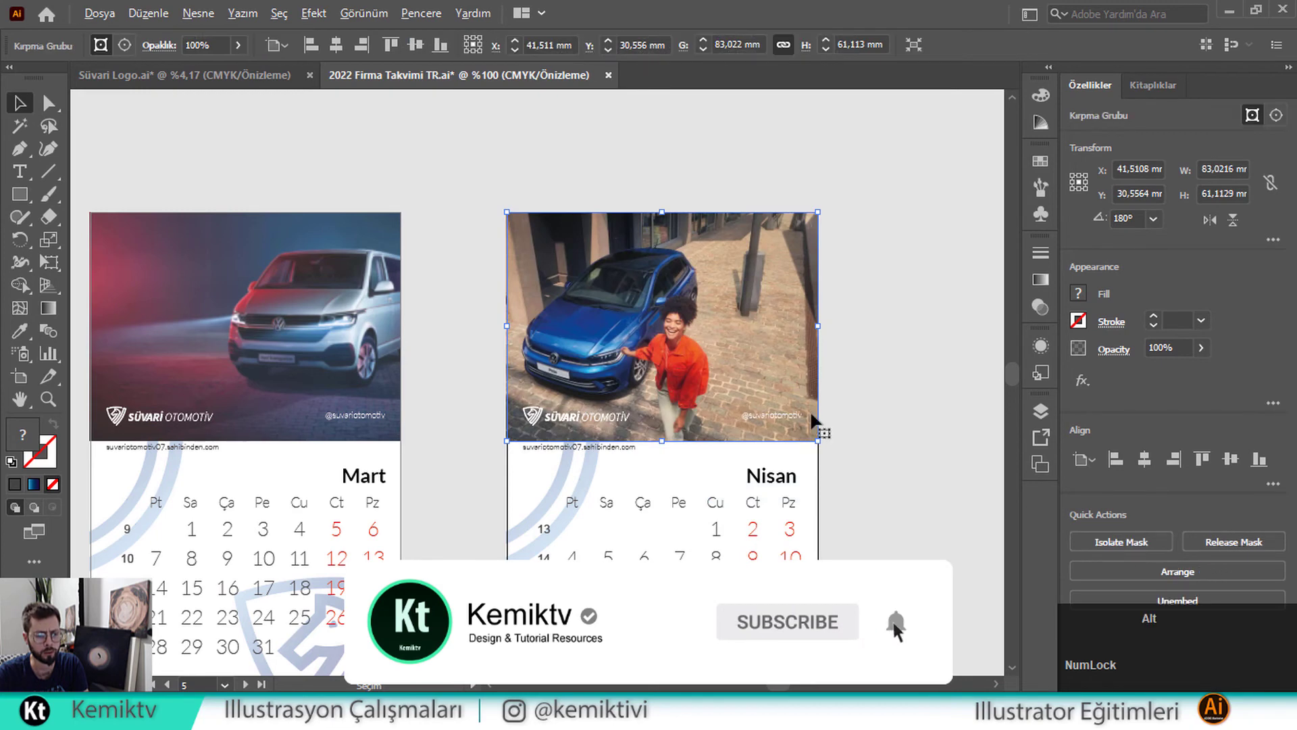
scroll(710, 350, down, 3)
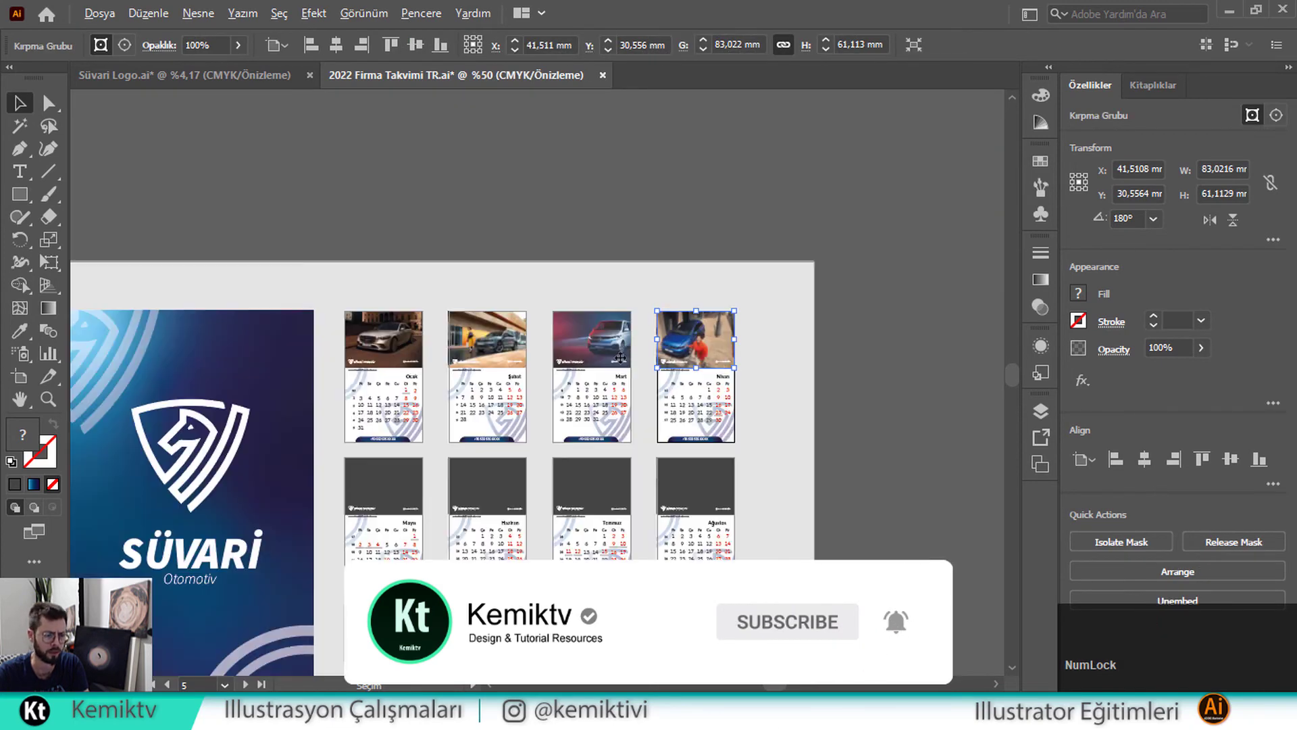
drag(493, 417, 777, 385)
scroll(646, 371, down, 1)
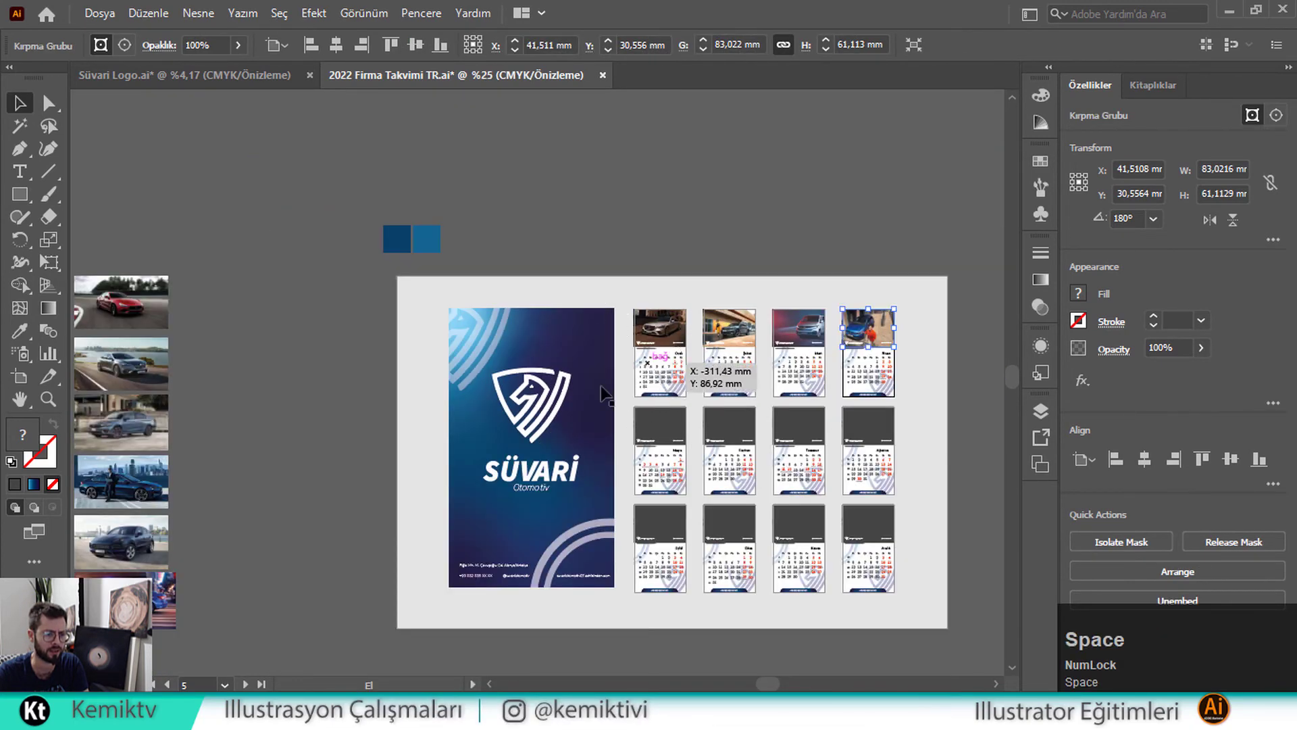
Drag the blue Ford Ranger pickup photo from the left column onto Mayıs's header
drag(542, 401, 626, 379)
drag(116, 530, 733, 424)
scroll(733, 425, up, 10)
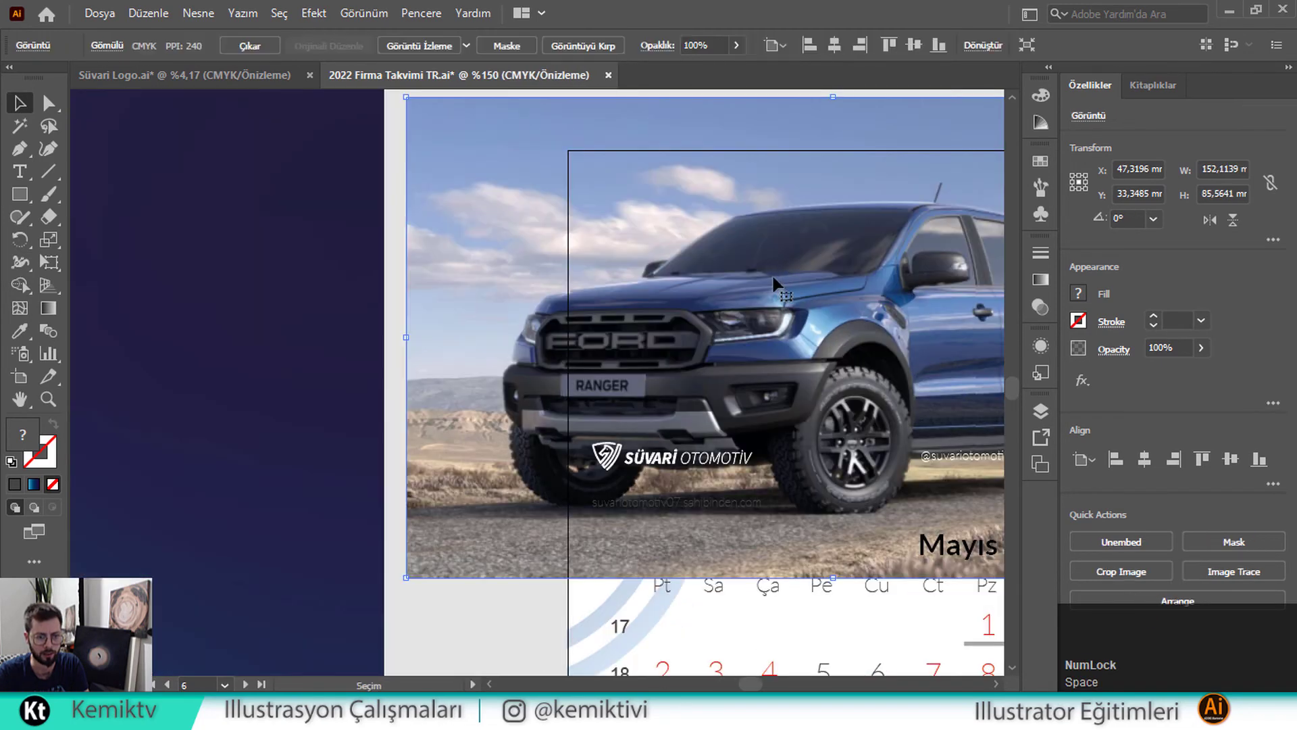
scroll(730, 297, down, 3)
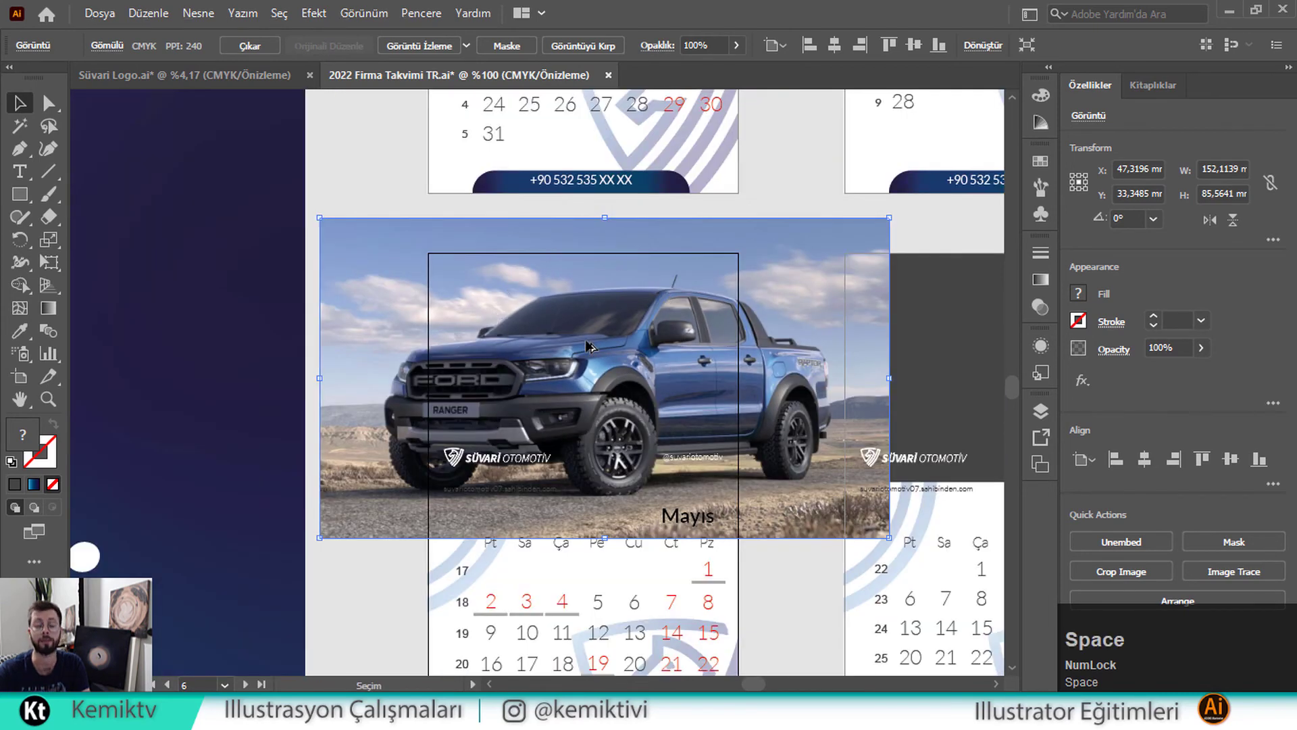
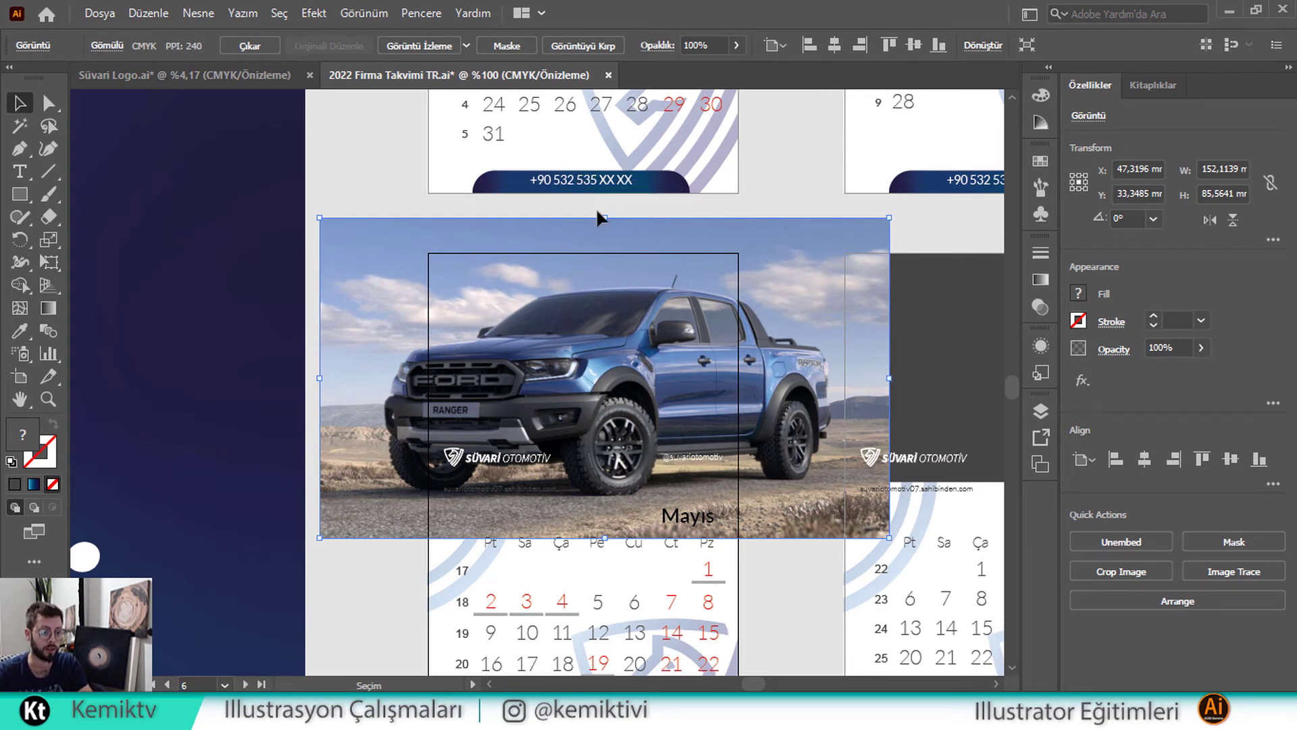
Scale the pickup photo to the Mayıs header height and send it to the back
drag(604, 218, 596, 256)
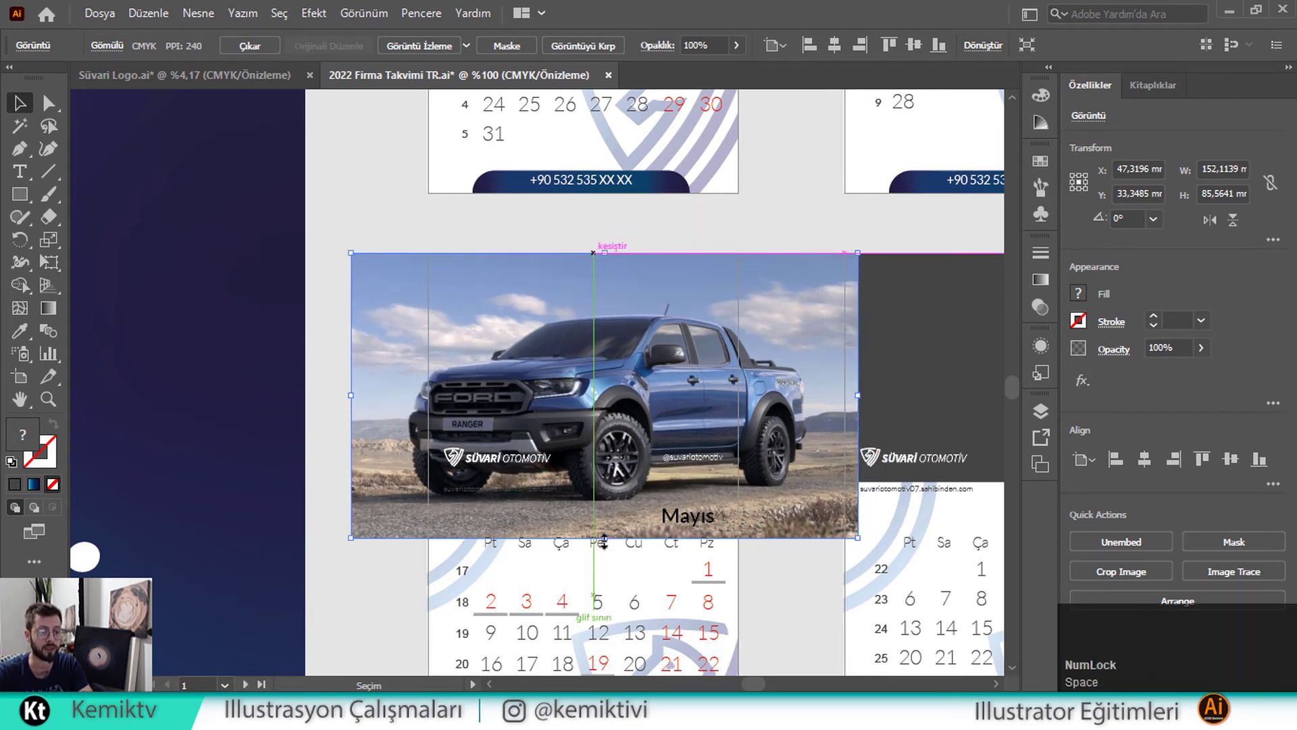
drag(599, 538, 598, 492)
right_click(616, 388)
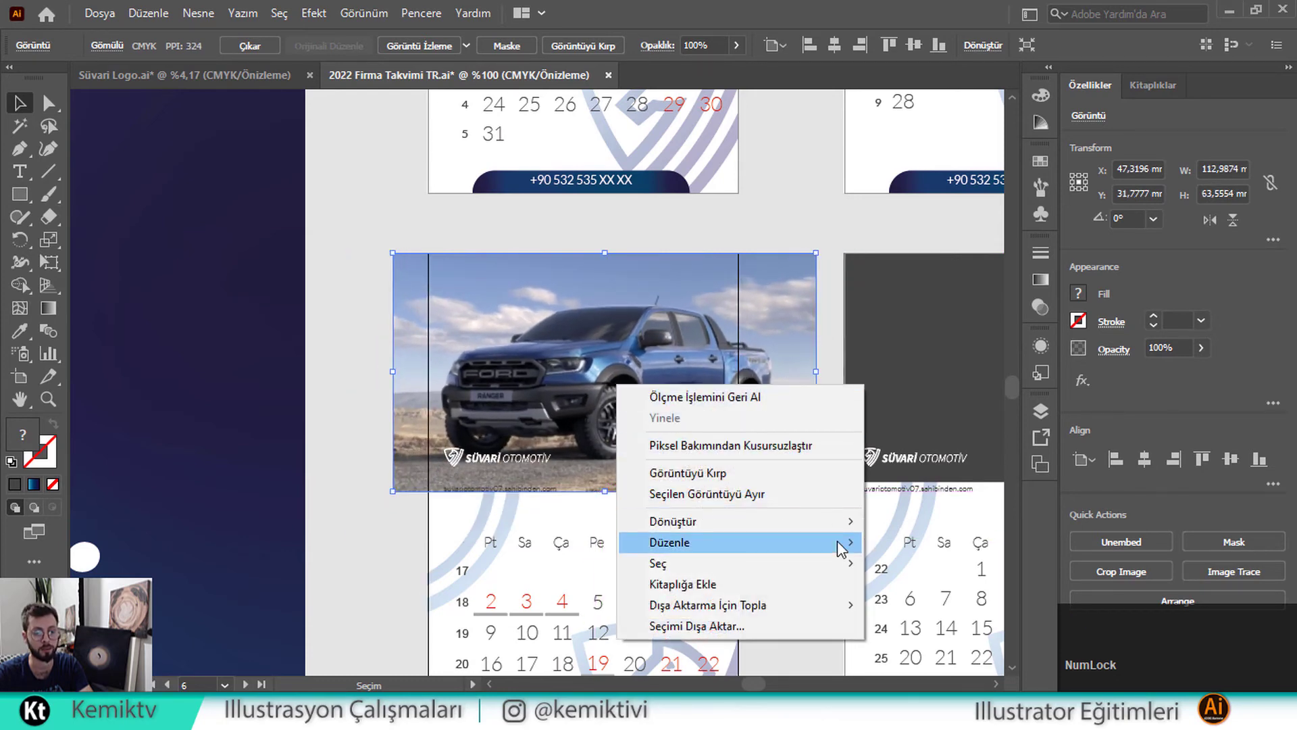
mouse_move(839, 542)
click(924, 608)
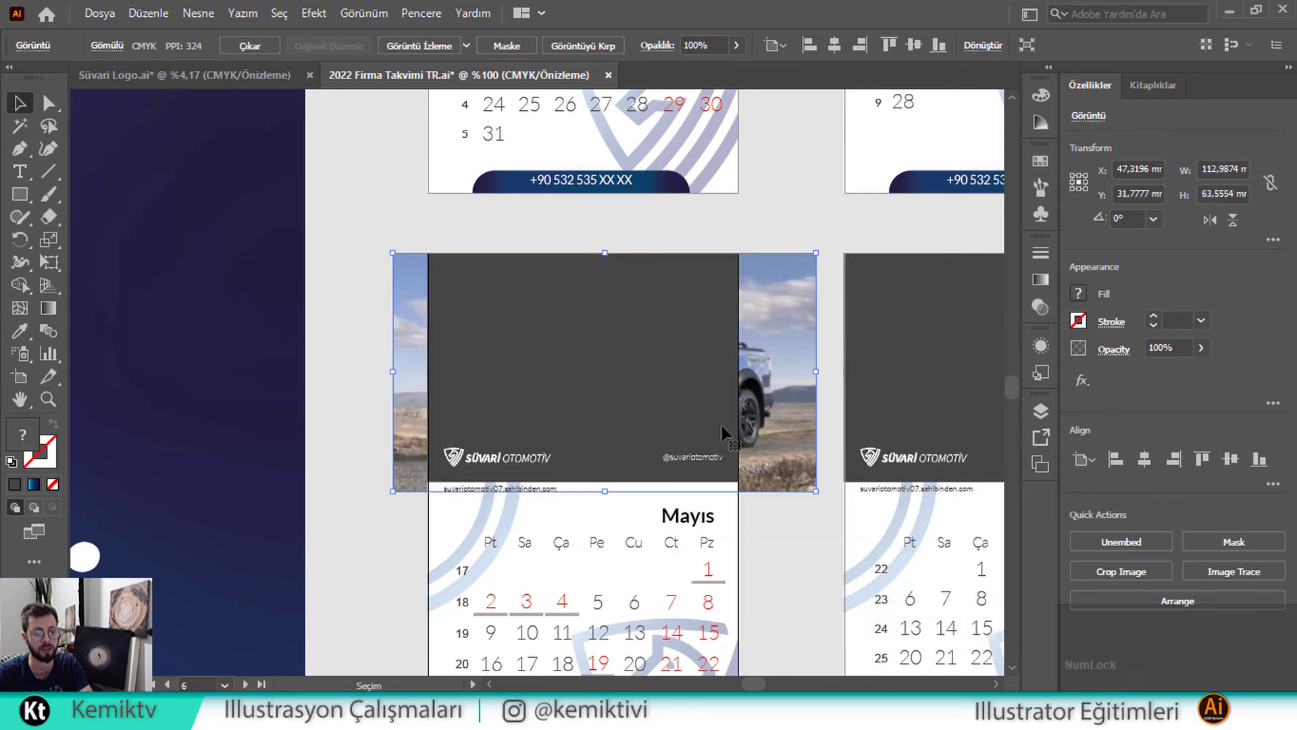
Clip the pickup photo to the dark Mayıs header panel
shift+click(689, 386)
right_click(660, 378)
click(679, 542)
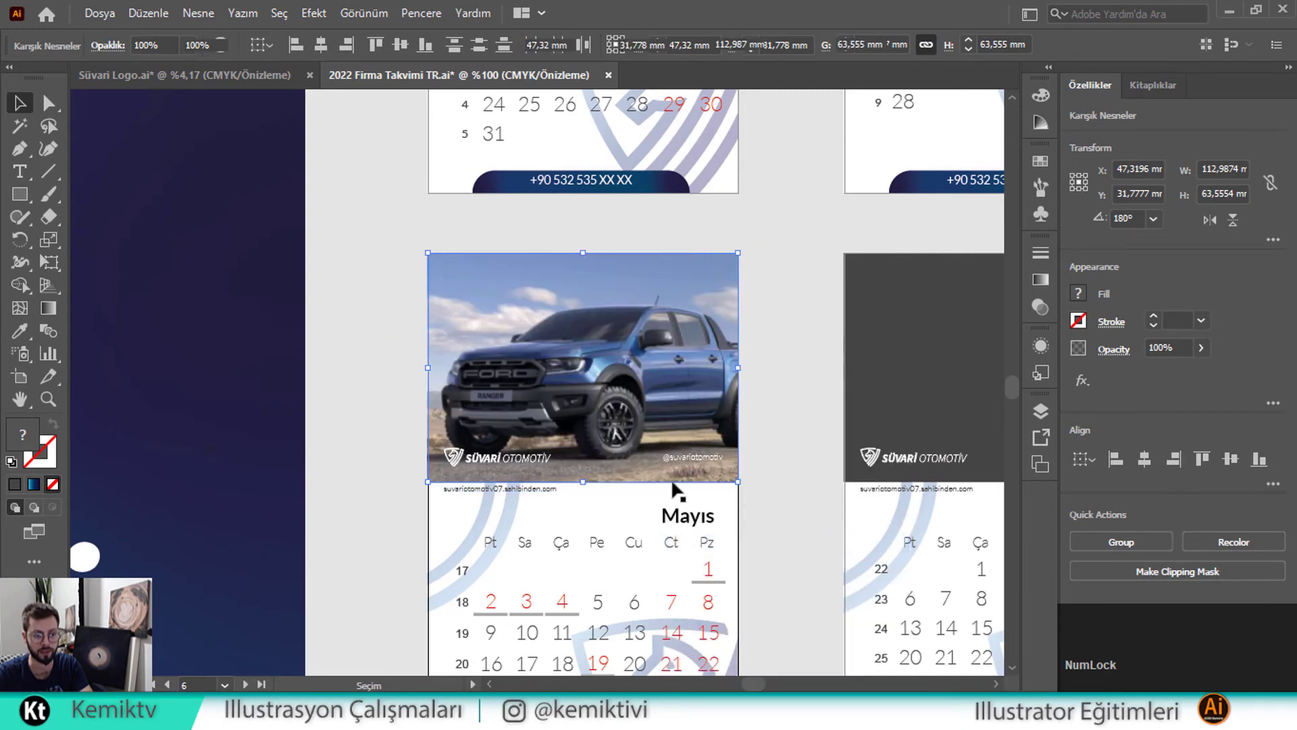
Shrink the pickup photo slightly inside the mask and shift it a little left
double_click(635, 399)
click(597, 484)
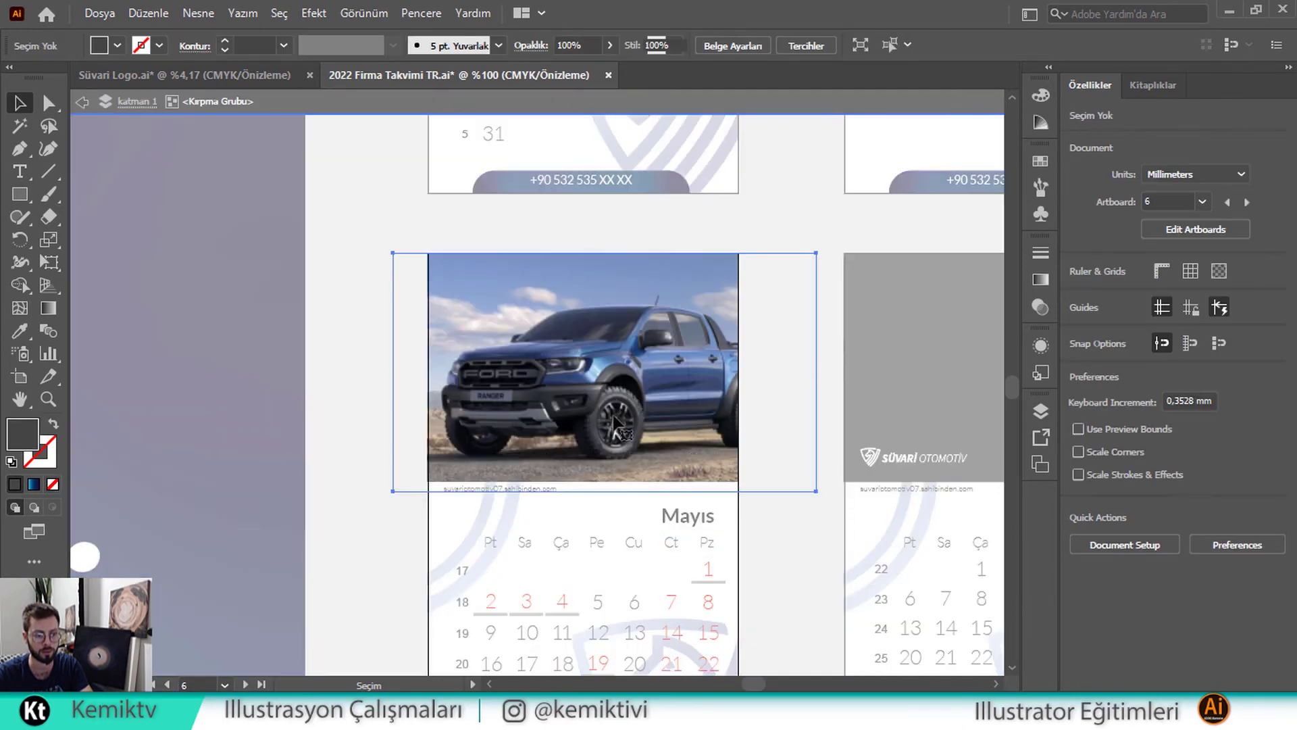
click(607, 485)
drag(605, 492, 606, 483)
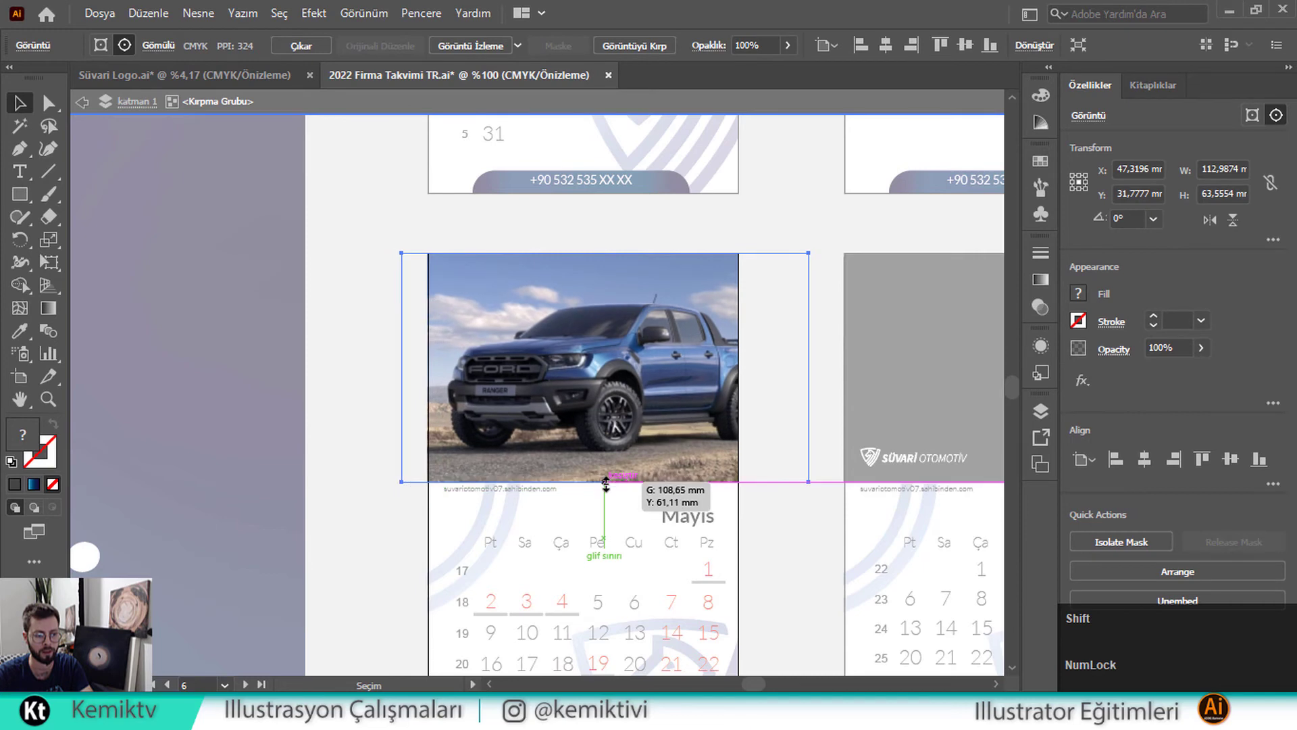
drag(601, 339, 597, 339)
double_click(372, 185)
scroll(483, 314, down, 6)
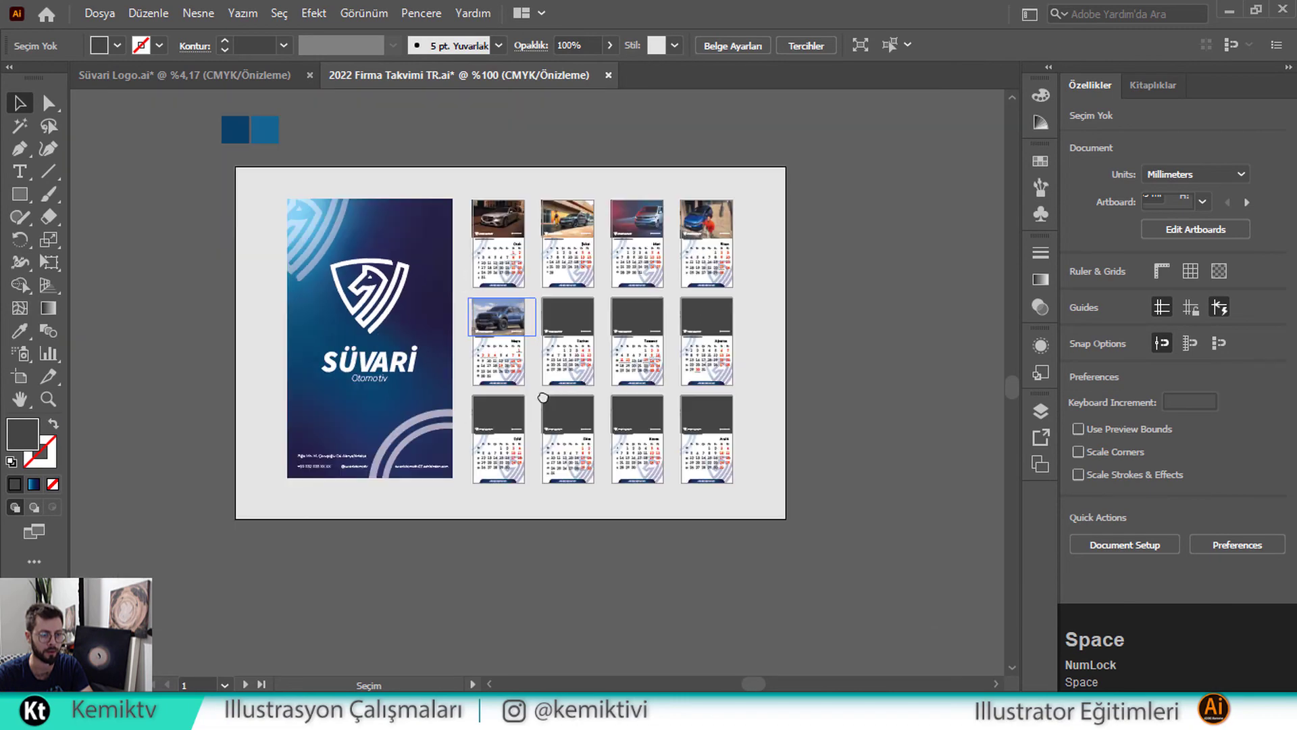
Move the red SUV photo onto the Haziran page and scale it to the header
drag(543, 398, 819, 413)
drag(181, 508, 855, 339)
scroll(857, 336, up, 5)
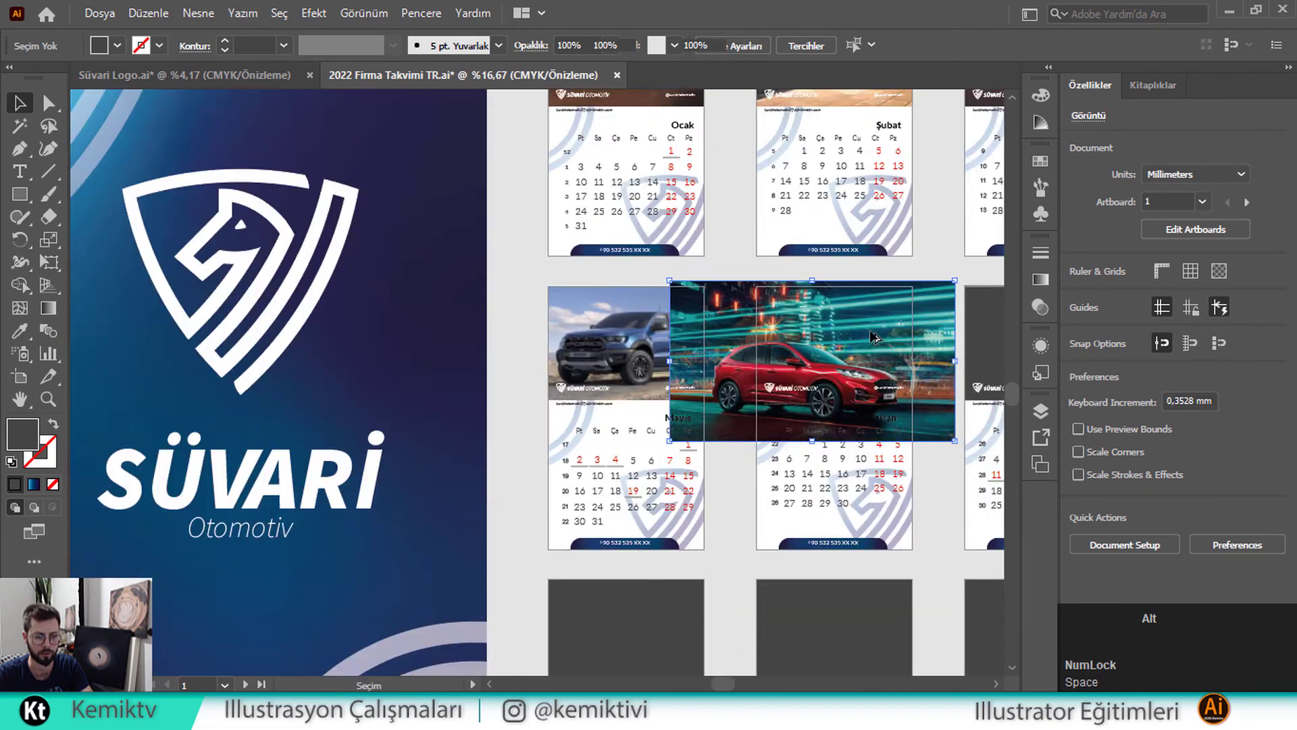
drag(703, 353, 507, 326)
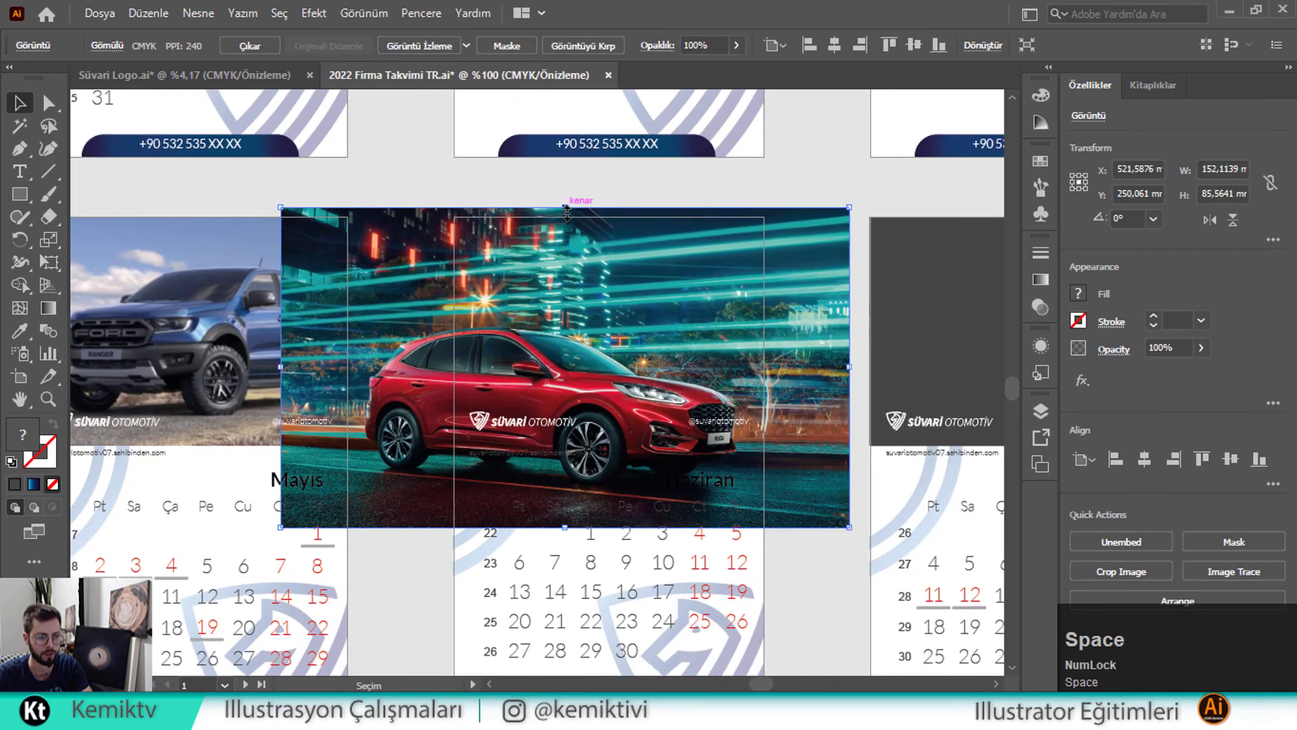
click(562, 216)
drag(562, 210, 565, 217)
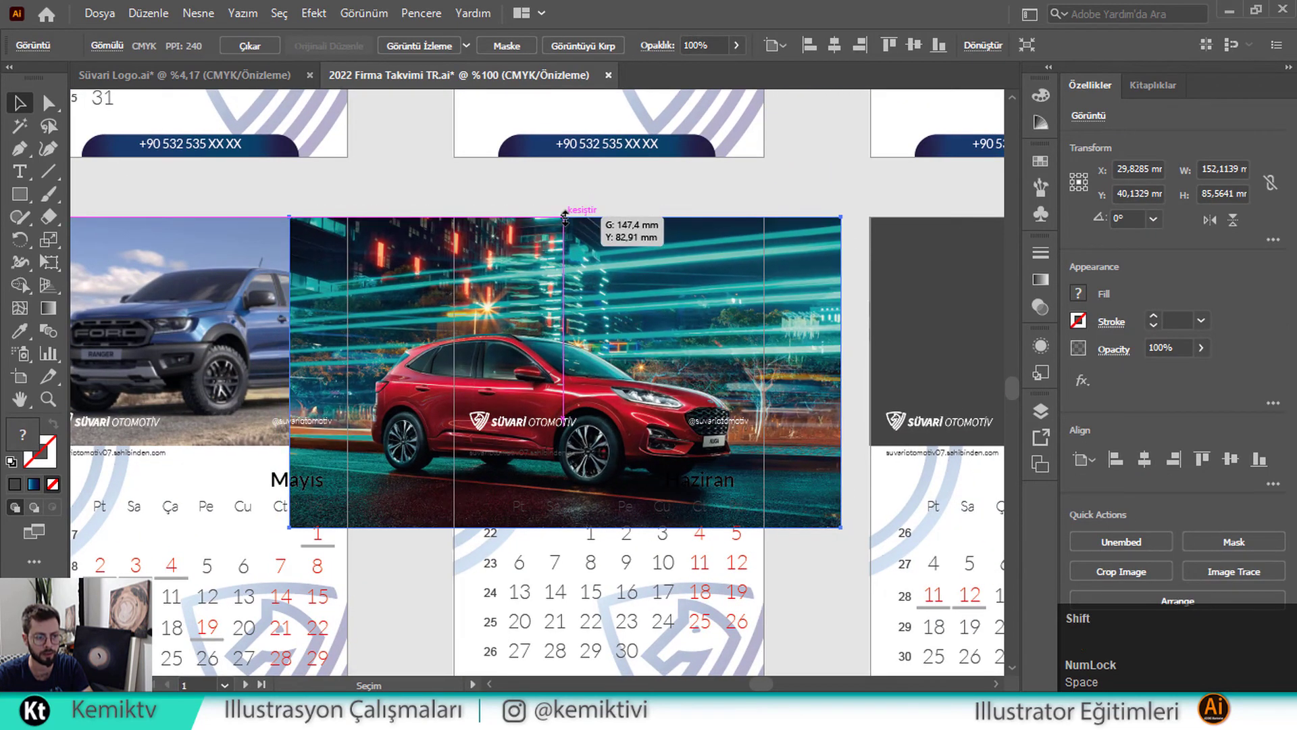
drag(562, 437, 580, 447)
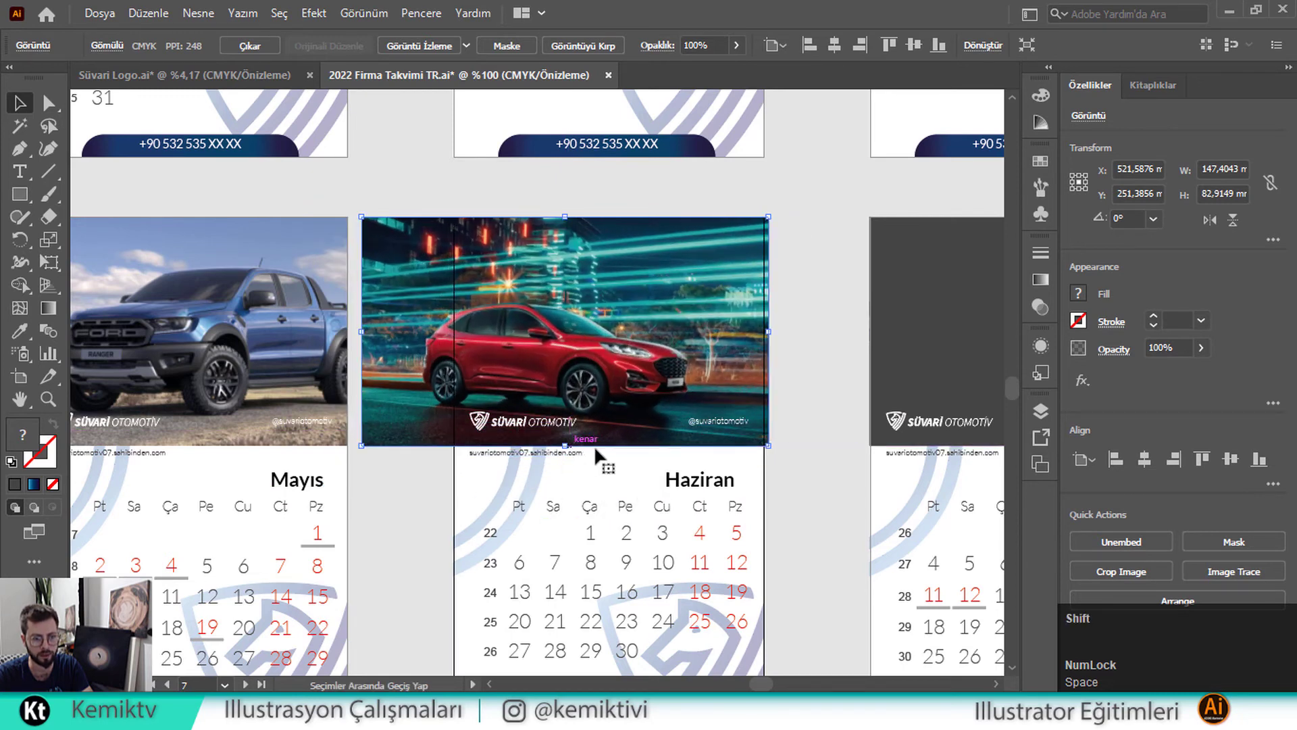
Send the red SUV photo to the back and clip it to the dark panel
right_click(665, 334)
mouse_move(872, 491)
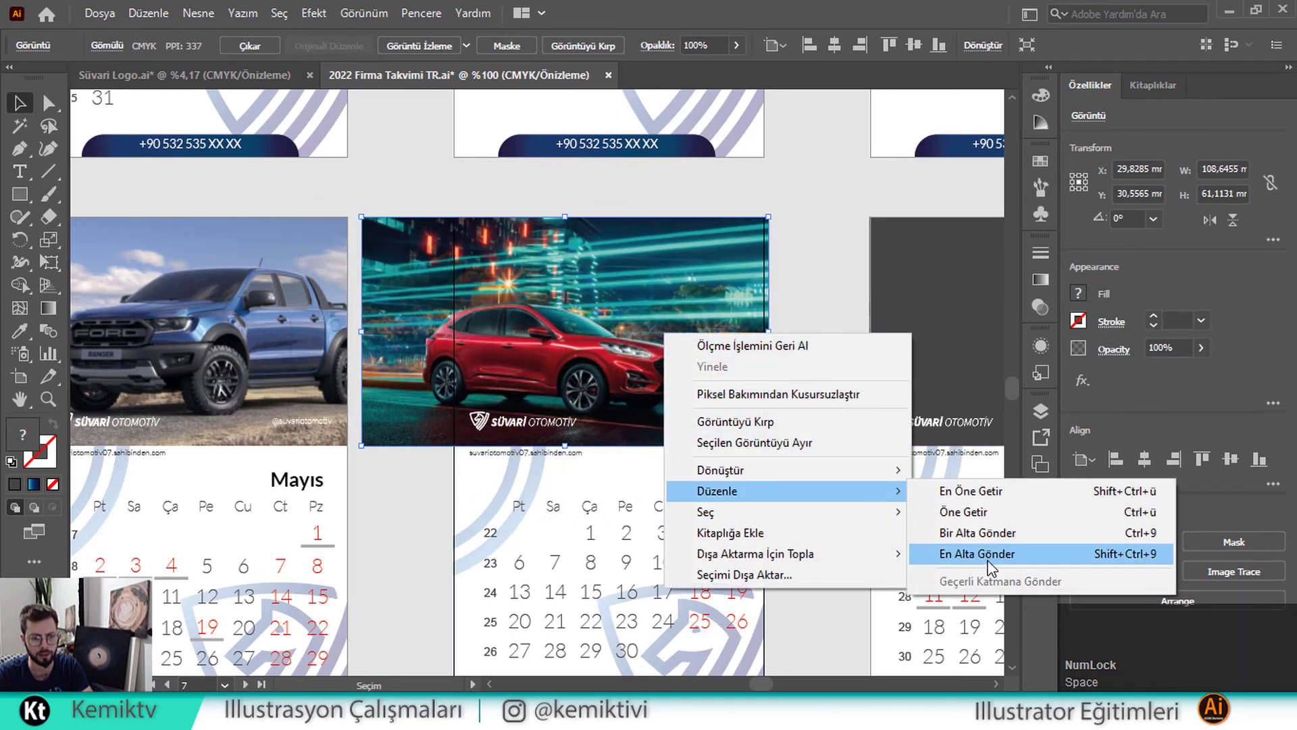
click(981, 553)
shift+click(637, 354)
right_click(637, 351)
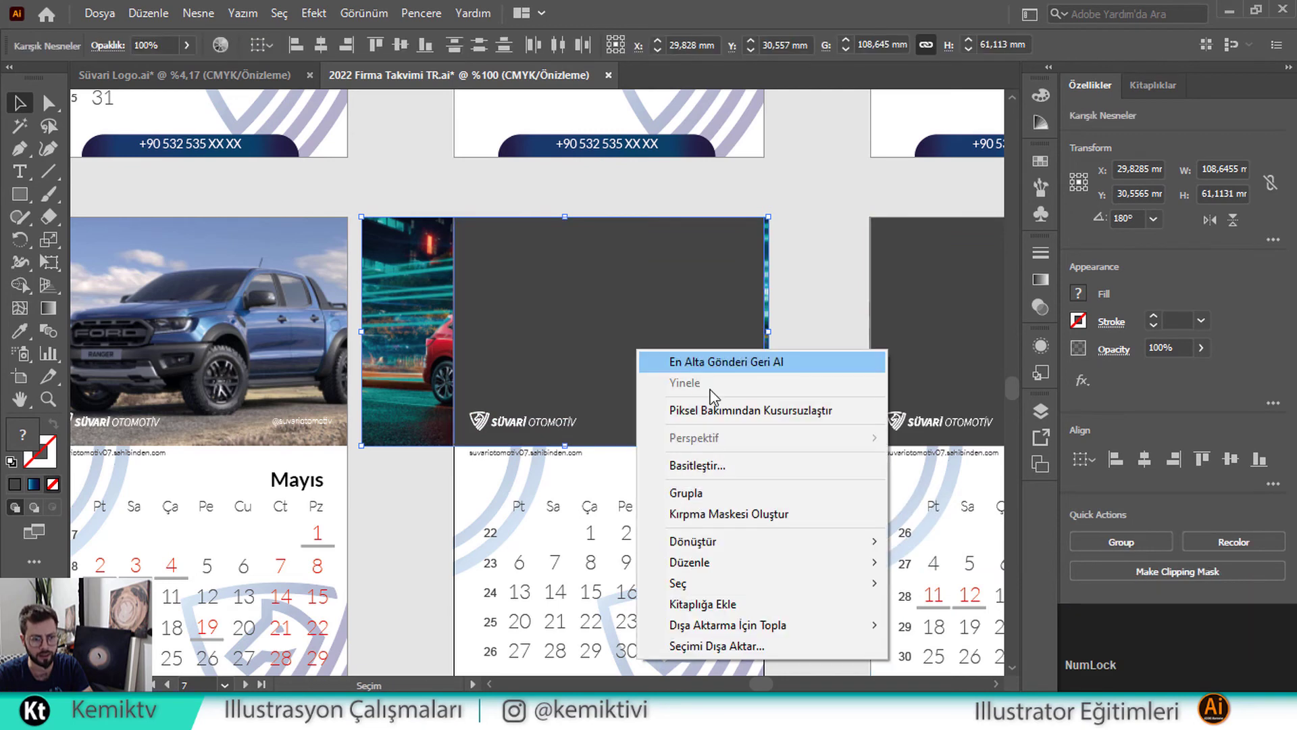
click(754, 515)
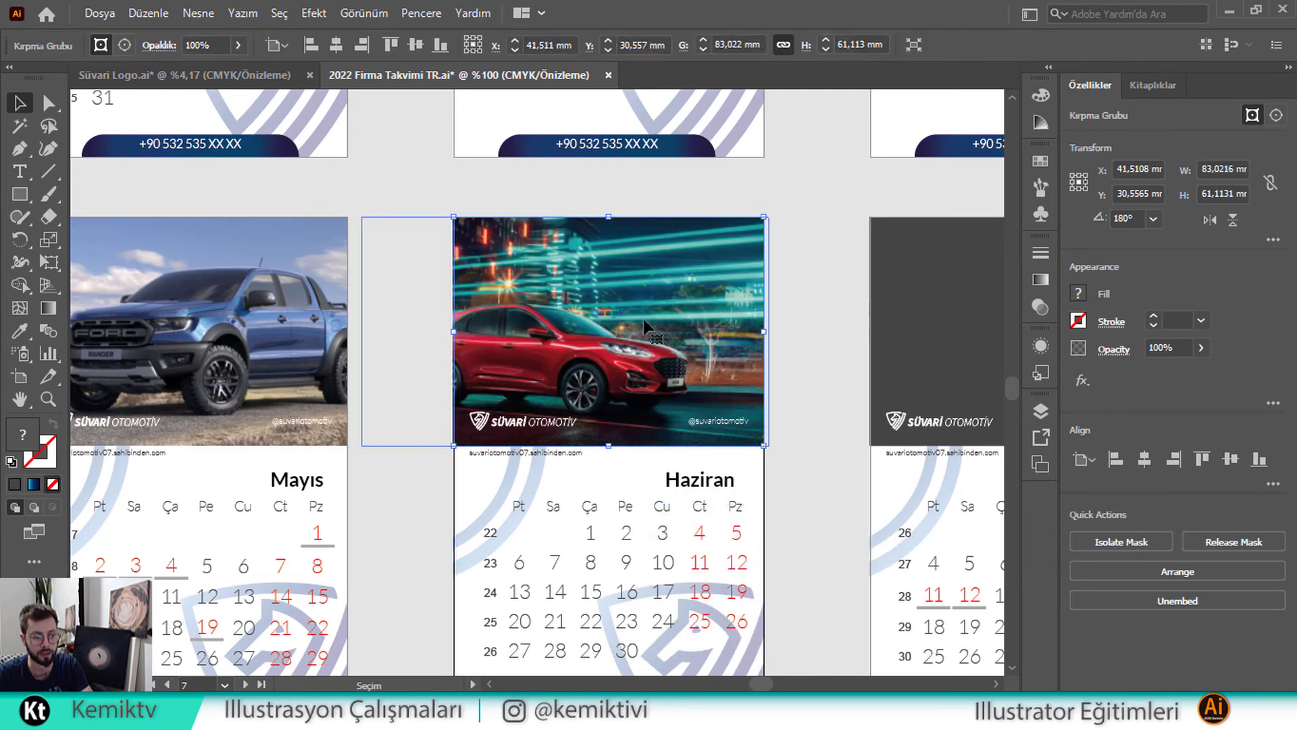
Slide the red SUV photo right within its Haziran frame
double_click(622, 331)
drag(582, 331, 659, 331)
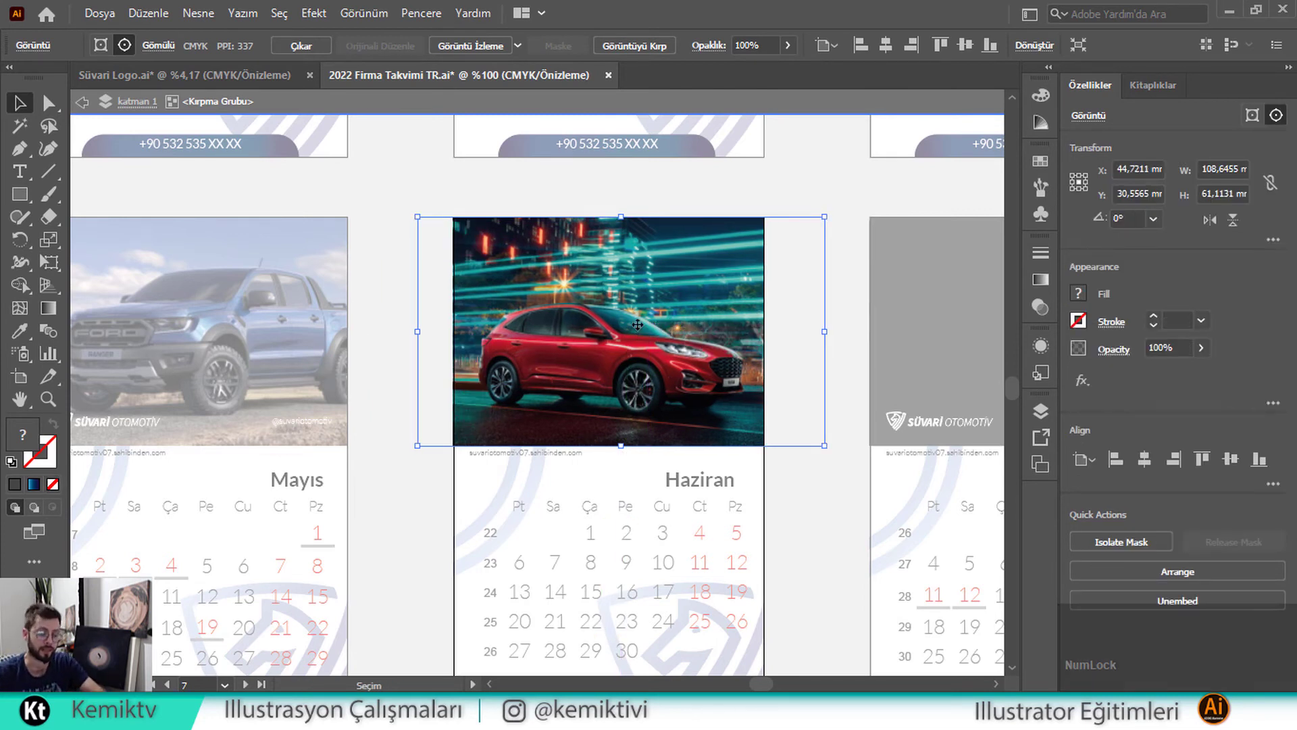
click(376, 285)
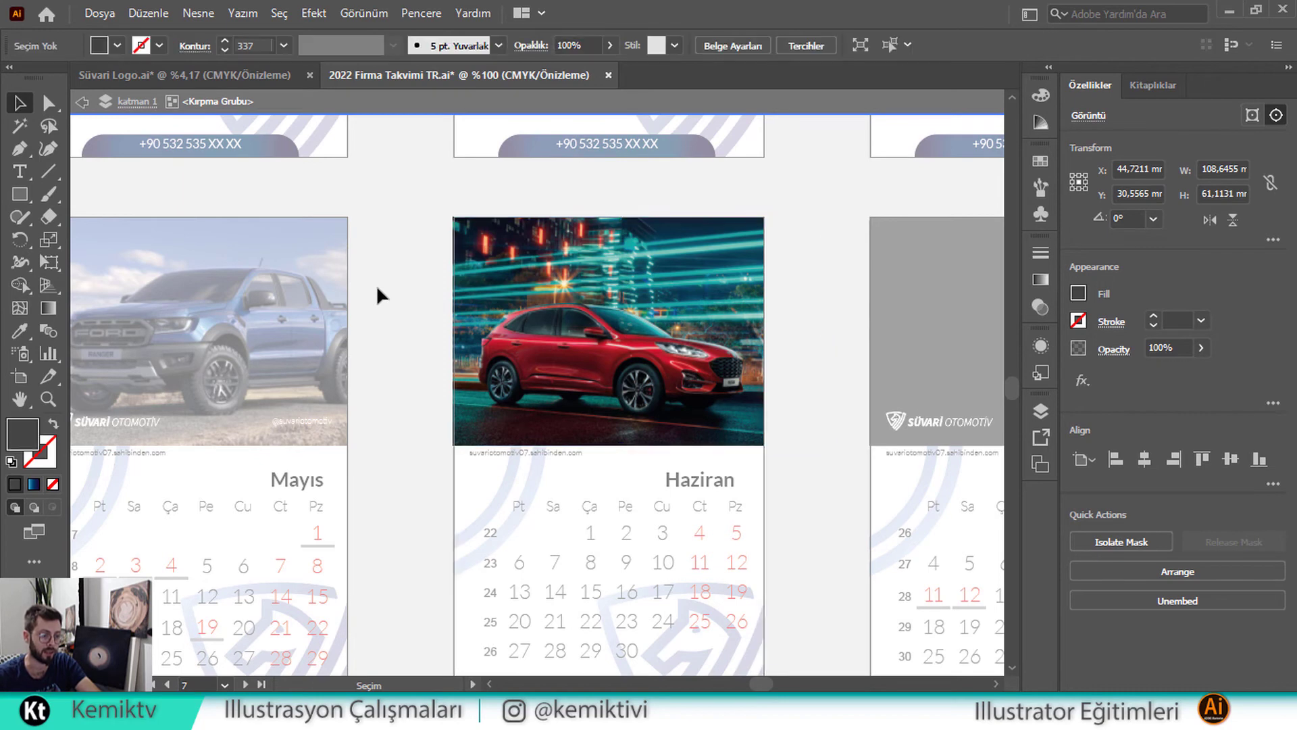
scroll(425, 338, down, 1)
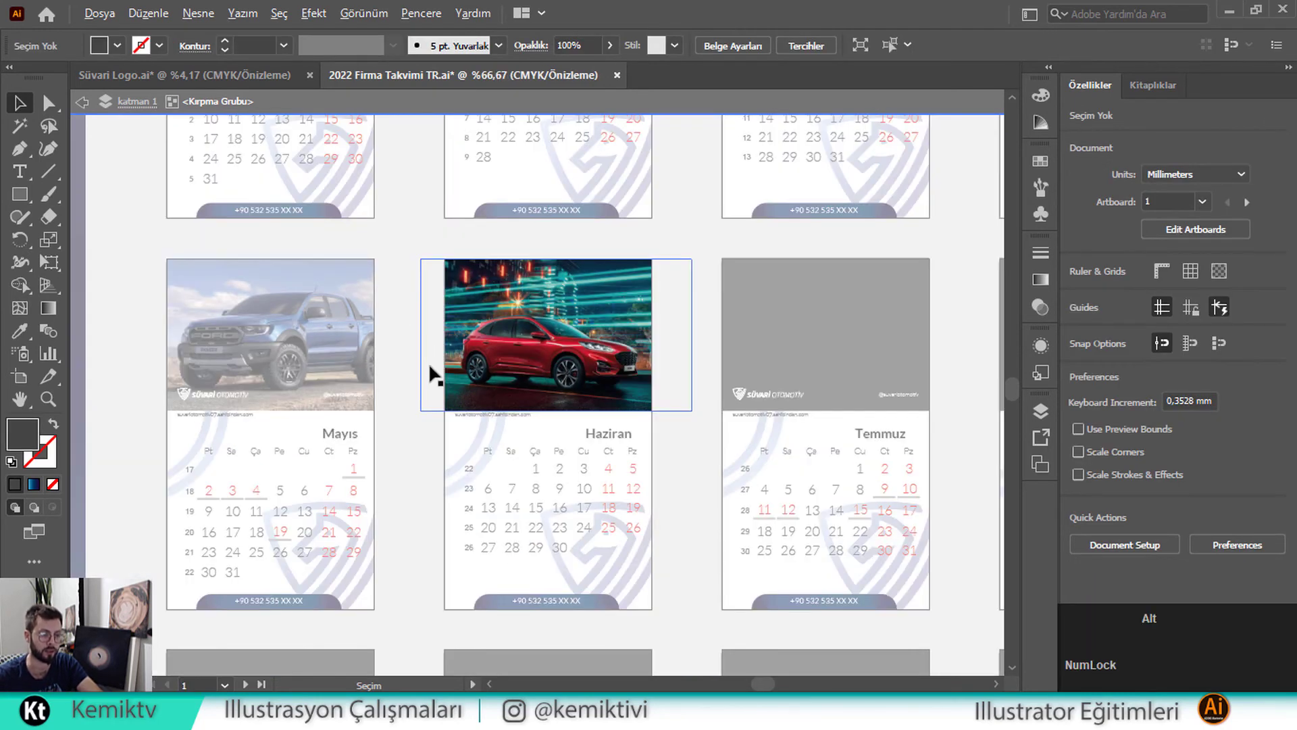
Move the column of spare car photos beside the calendar layout
scroll(428, 362, down, 2)
double_click(358, 440)
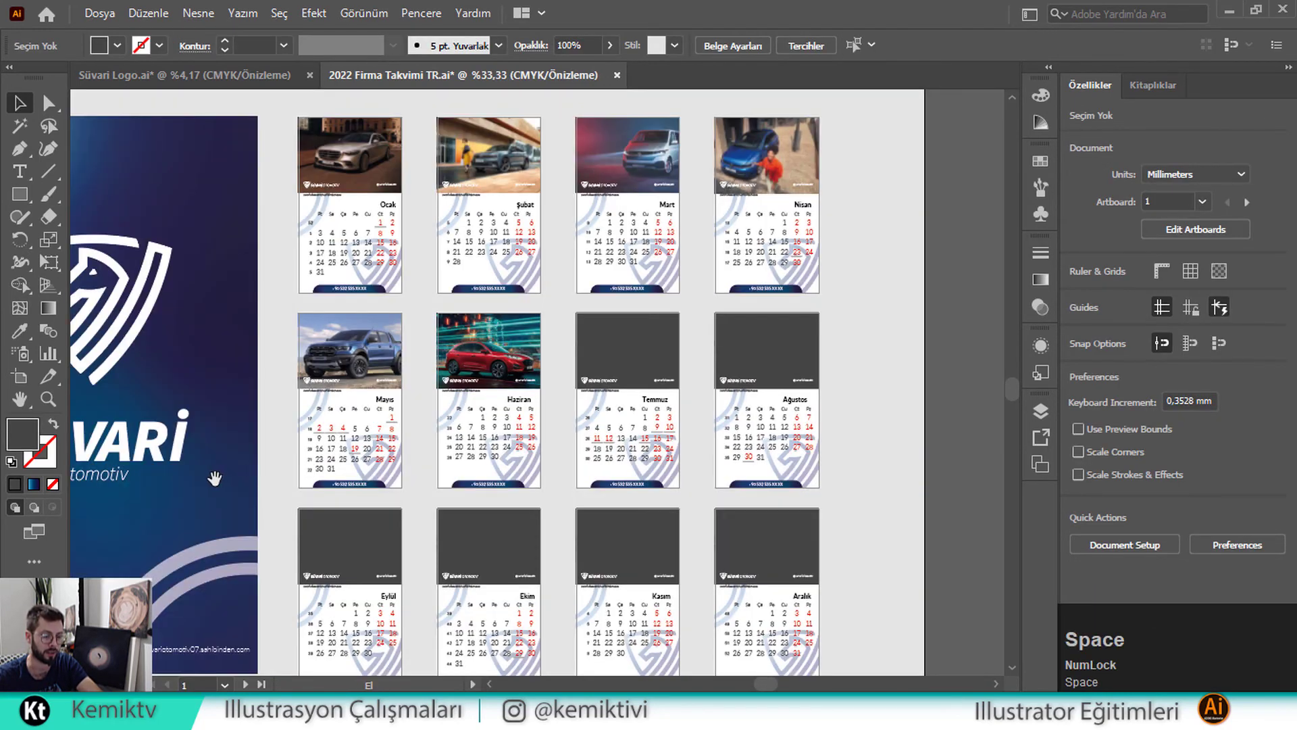
drag(214, 478, 571, 440)
scroll(571, 439, down, 1)
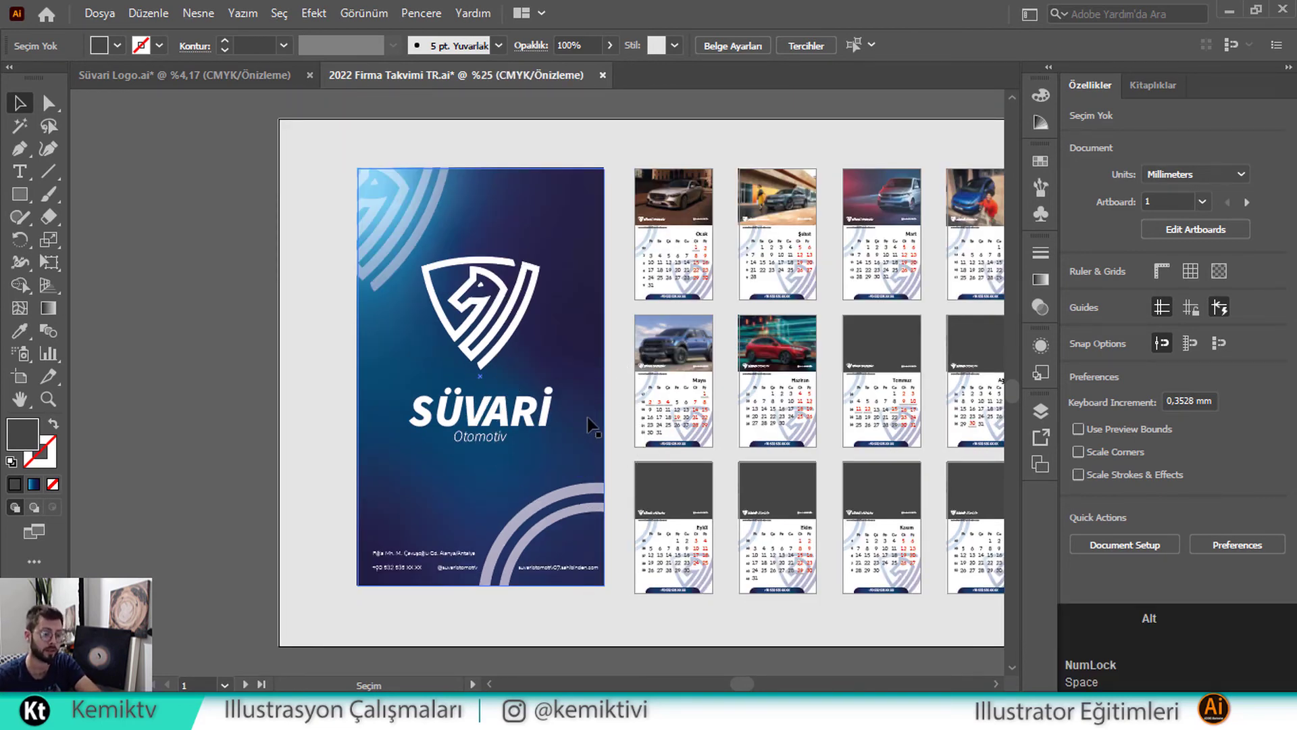
scroll(588, 422, down, 1)
drag(311, 439, 391, 392)
drag(230, 586, 436, 578)
drag(553, 571, 349, 595)
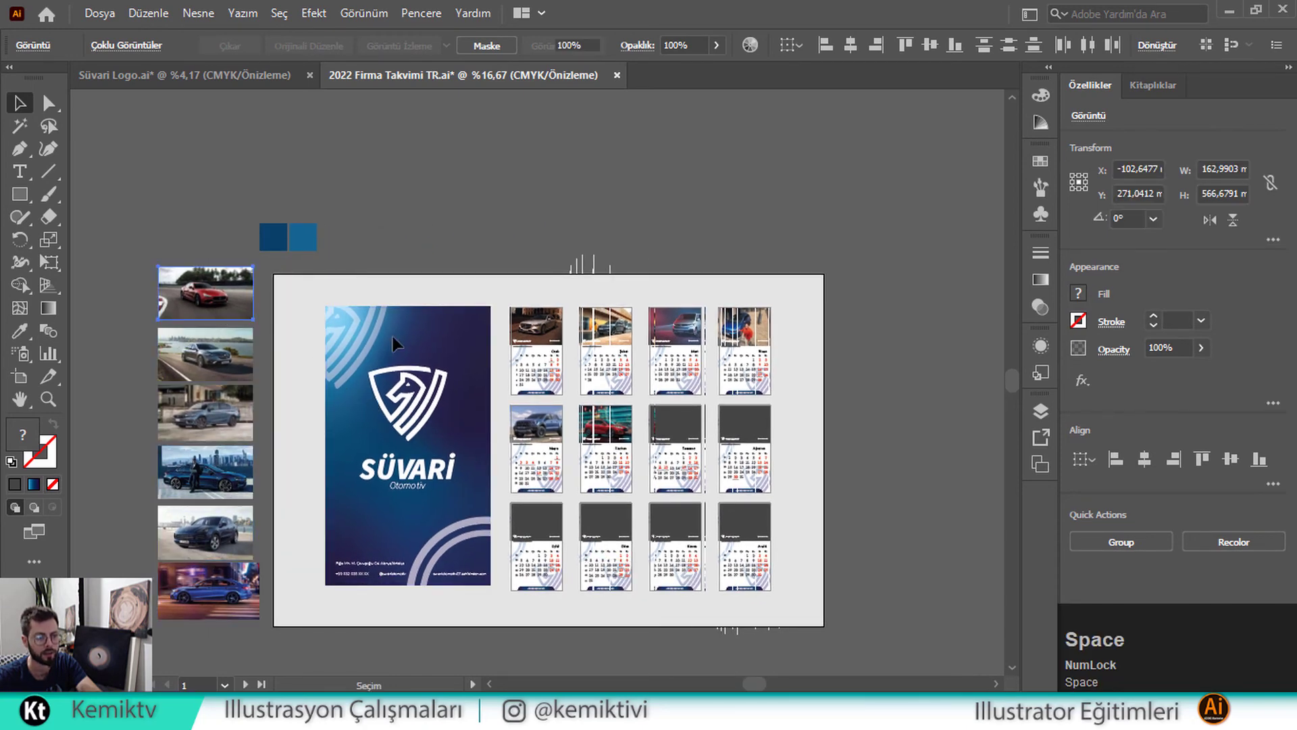
Place the red sports car photo on the Temmuz page and scale it to the header
drag(205, 293, 685, 439)
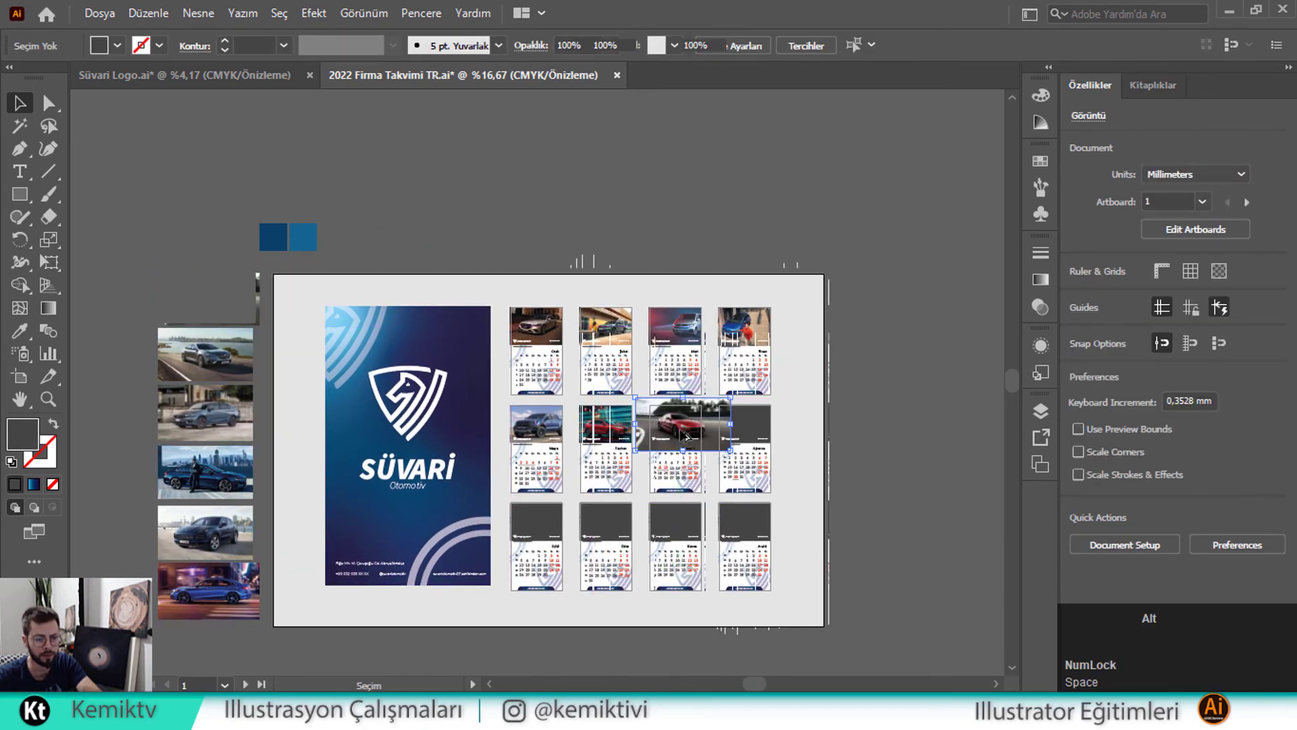
scroll(686, 435, up, 2)
scroll(689, 405, up, 3)
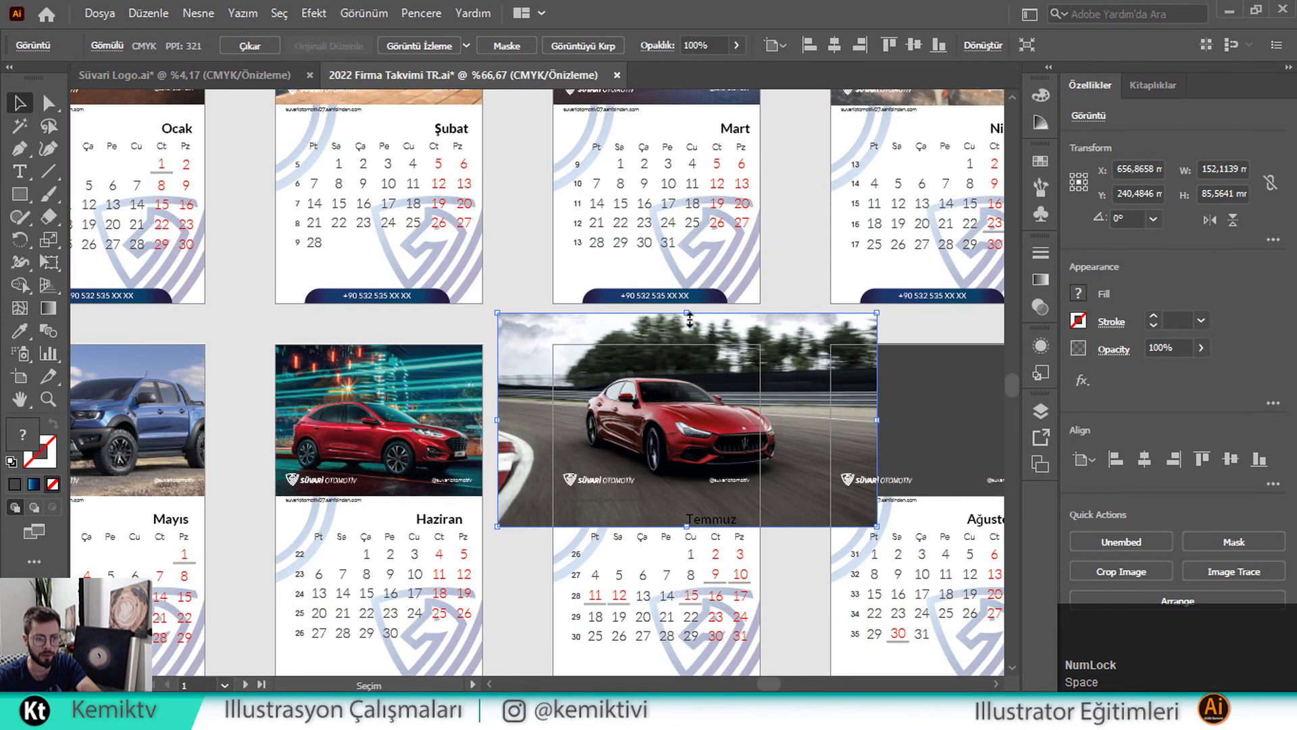
drag(689, 315, 686, 338)
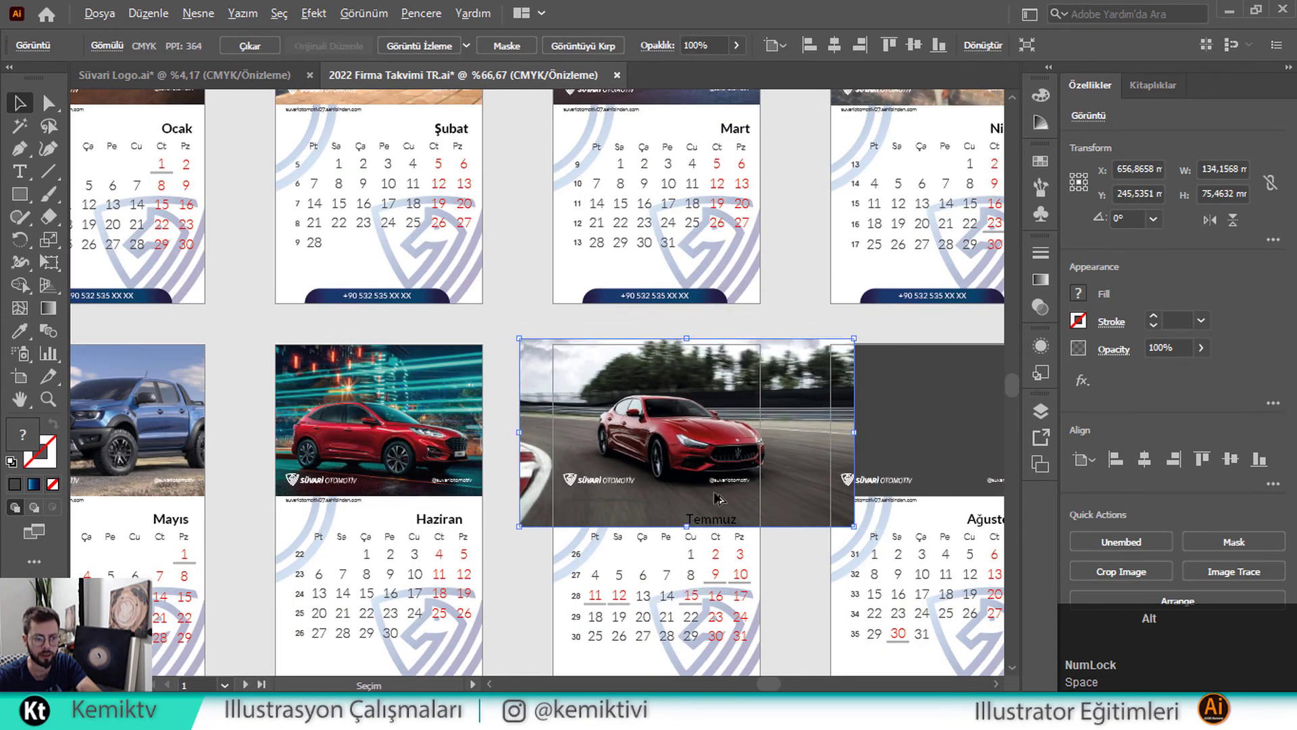
scroll(717, 499, up, 1)
drag(674, 543, 666, 498)
Send the sports car photo to the back and clip it to the dark panel
right_click(664, 380)
mouse_move(850, 546)
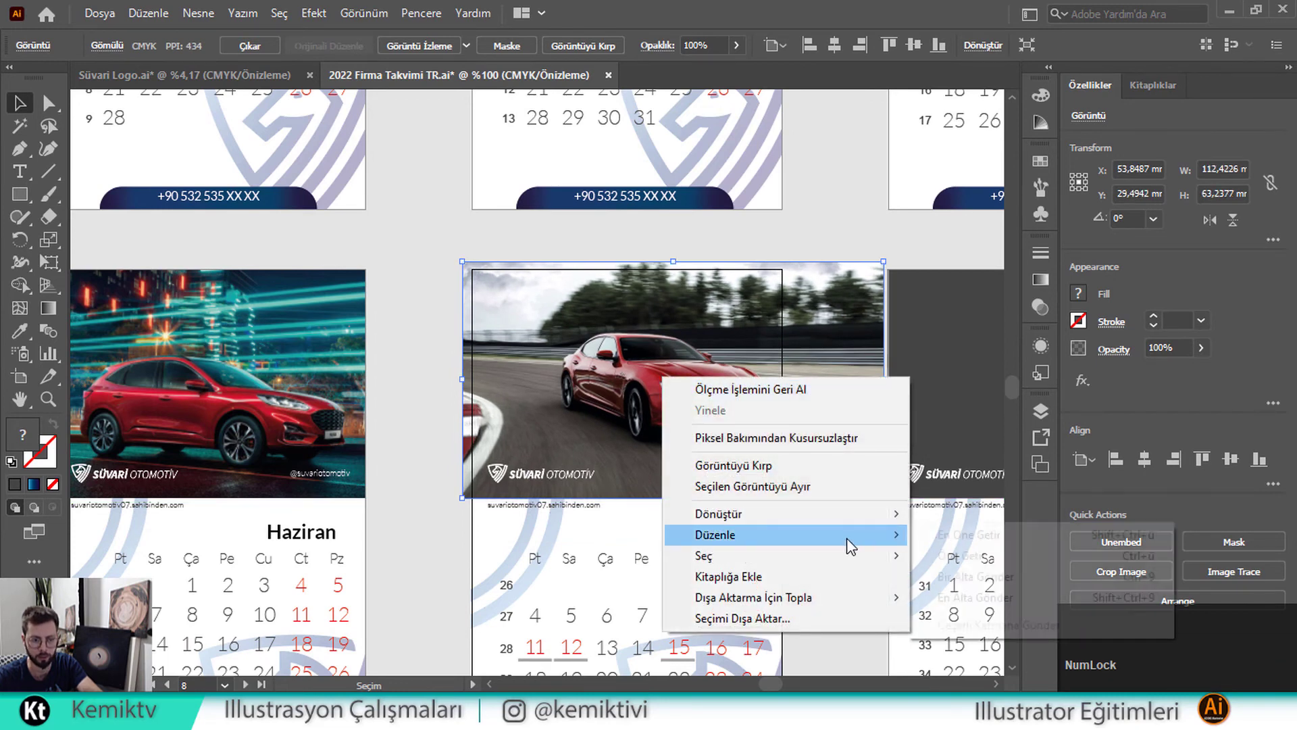
click(966, 597)
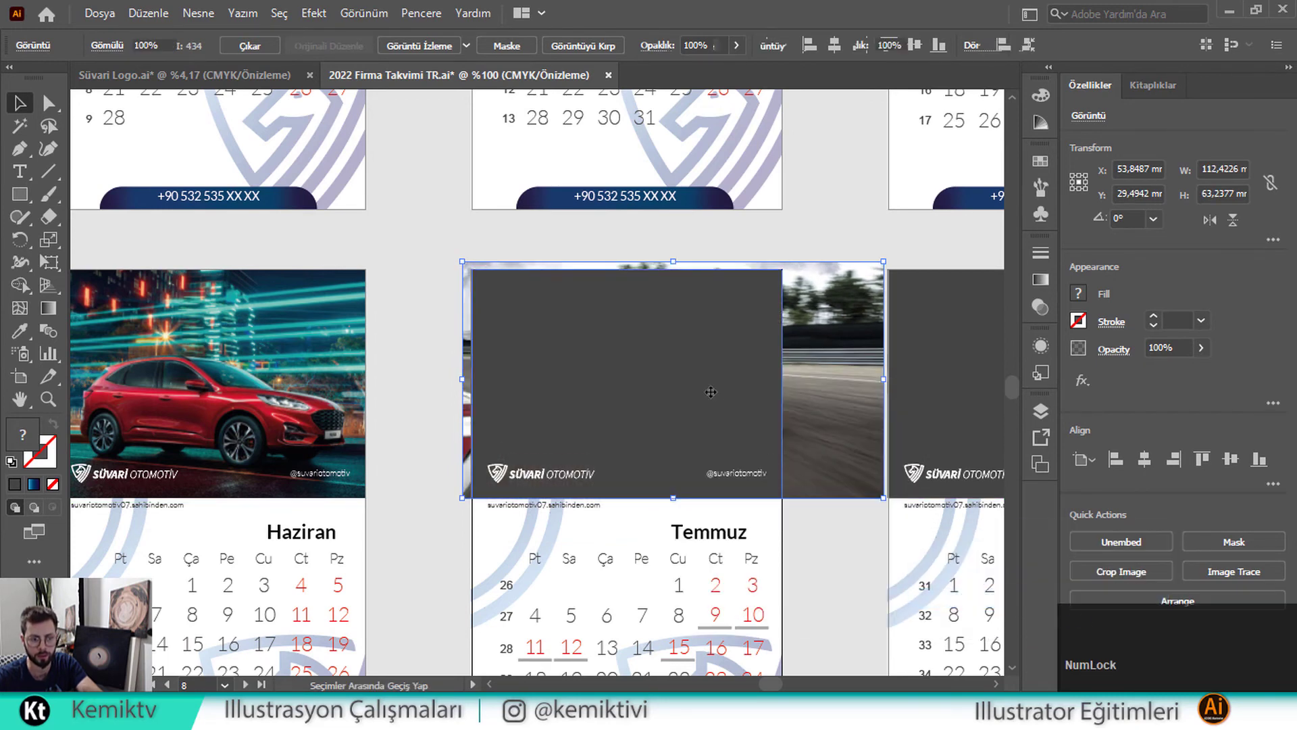
right_click(715, 396)
click(786, 246)
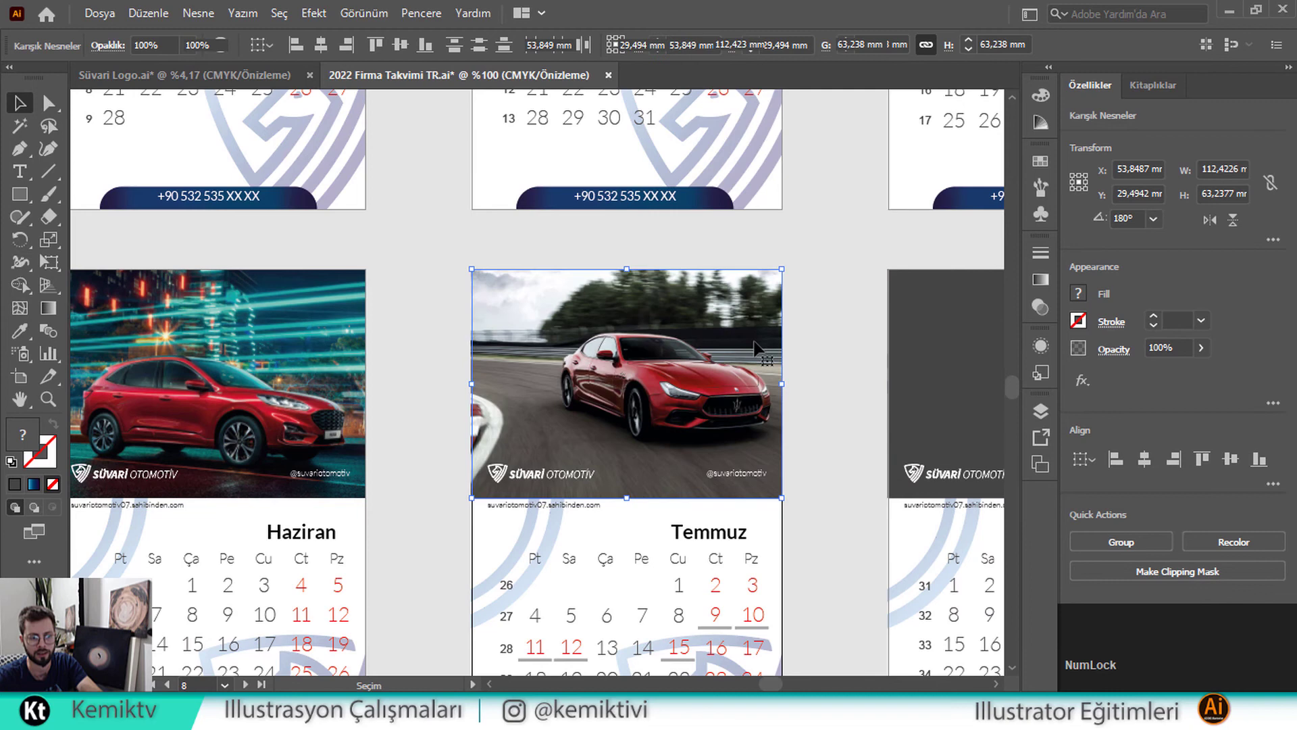
Slide the sports car photo left inside its Temmuz frame
double_click(668, 409)
drag(722, 400, 687, 398)
double_click(415, 215)
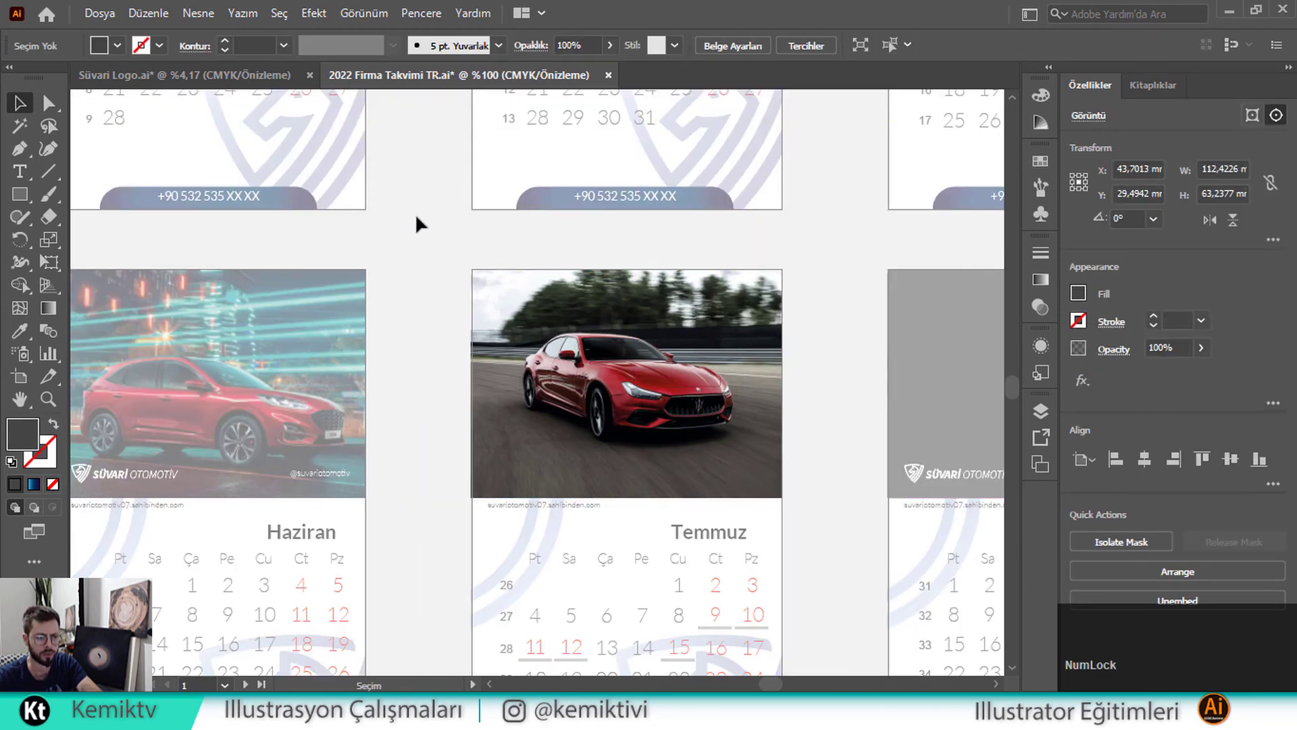
scroll(546, 387, down, 3)
scroll(546, 386, down, 2)
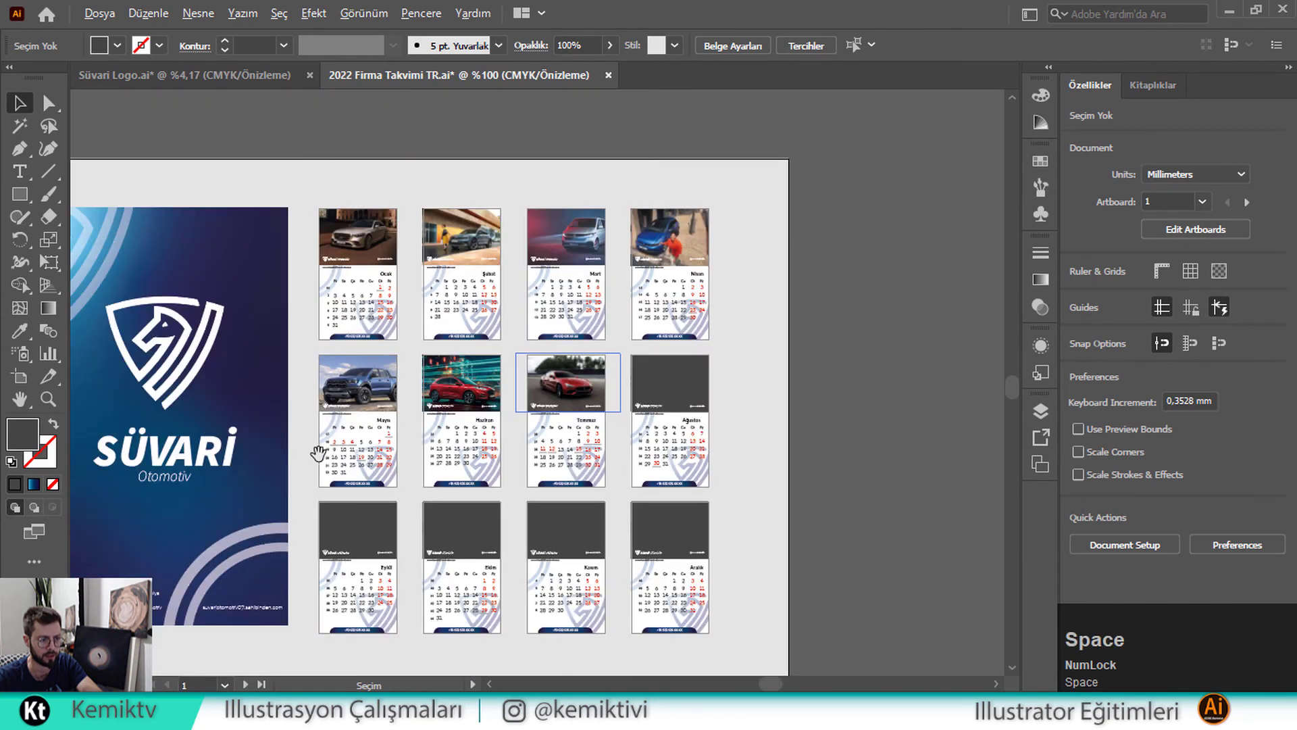
Move the grey Renault photo onto the Ağustos page and shrink it to the slot
drag(318, 452, 664, 403)
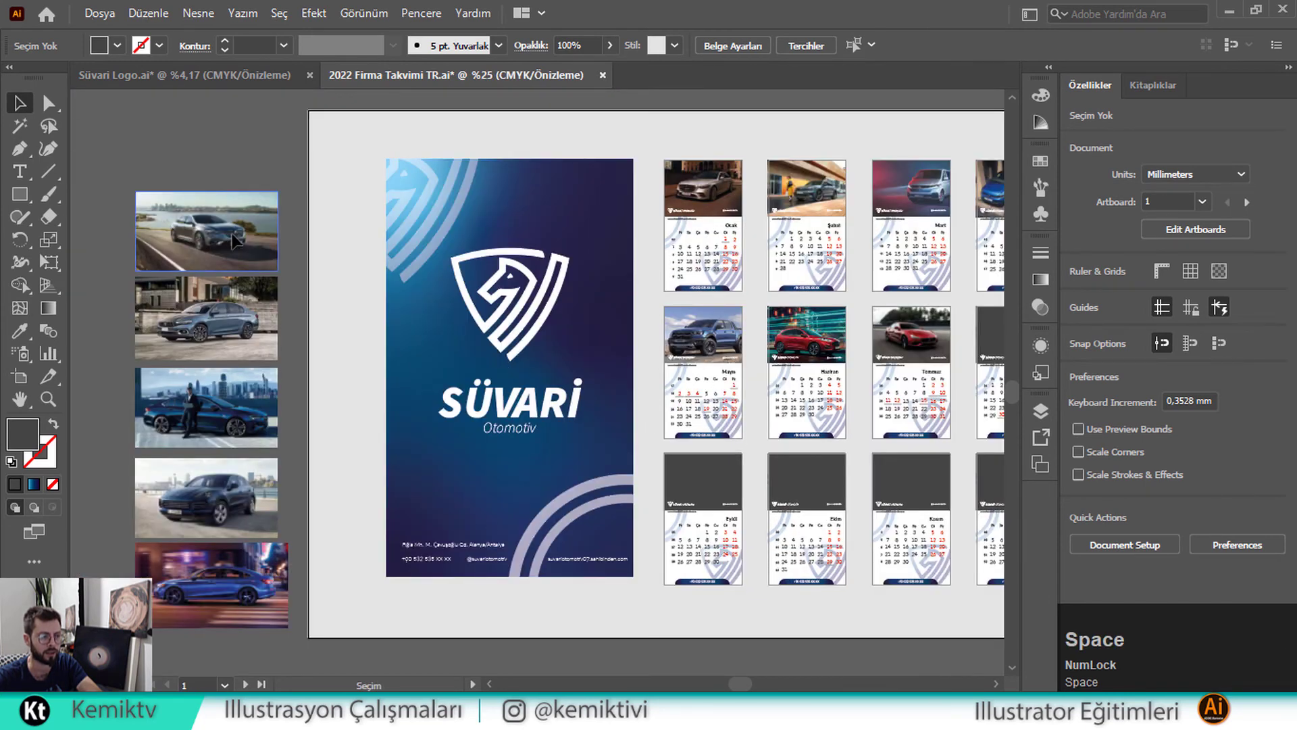
drag(233, 242, 772, 319)
scroll(952, 322, up, 4)
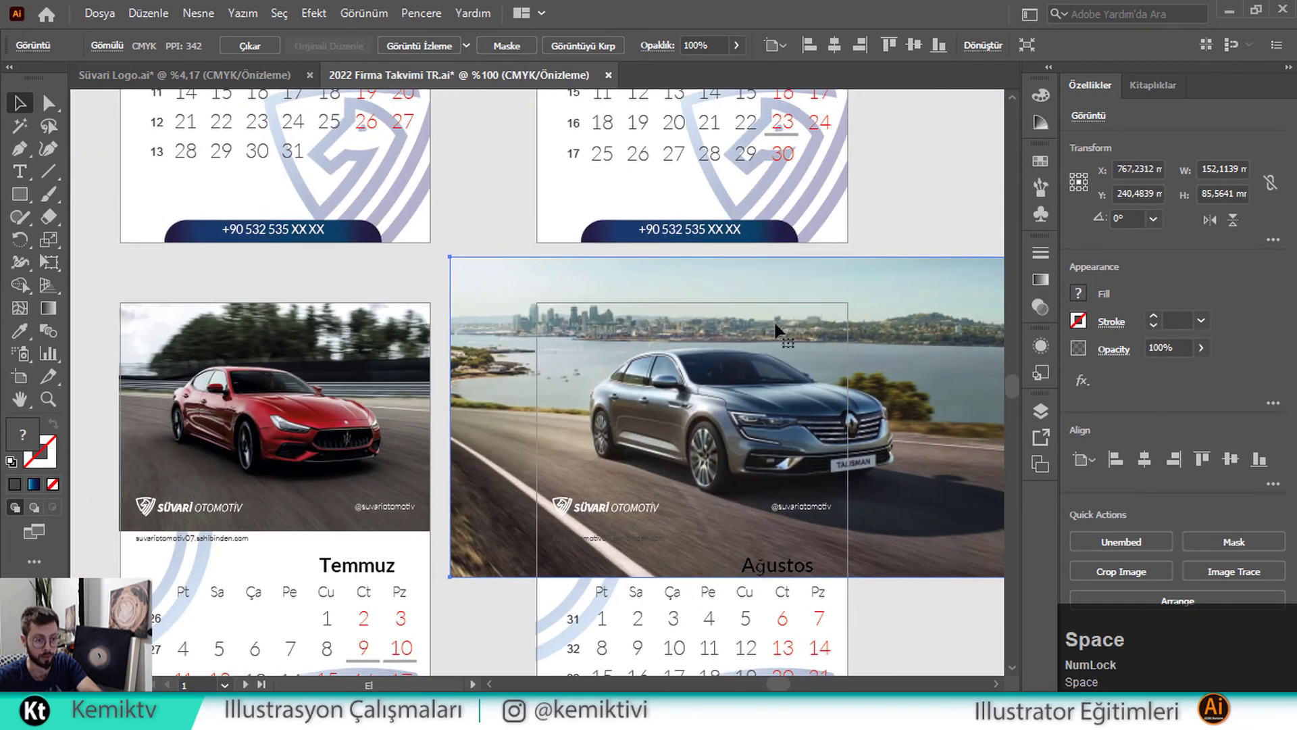
drag(735, 258, 734, 301)
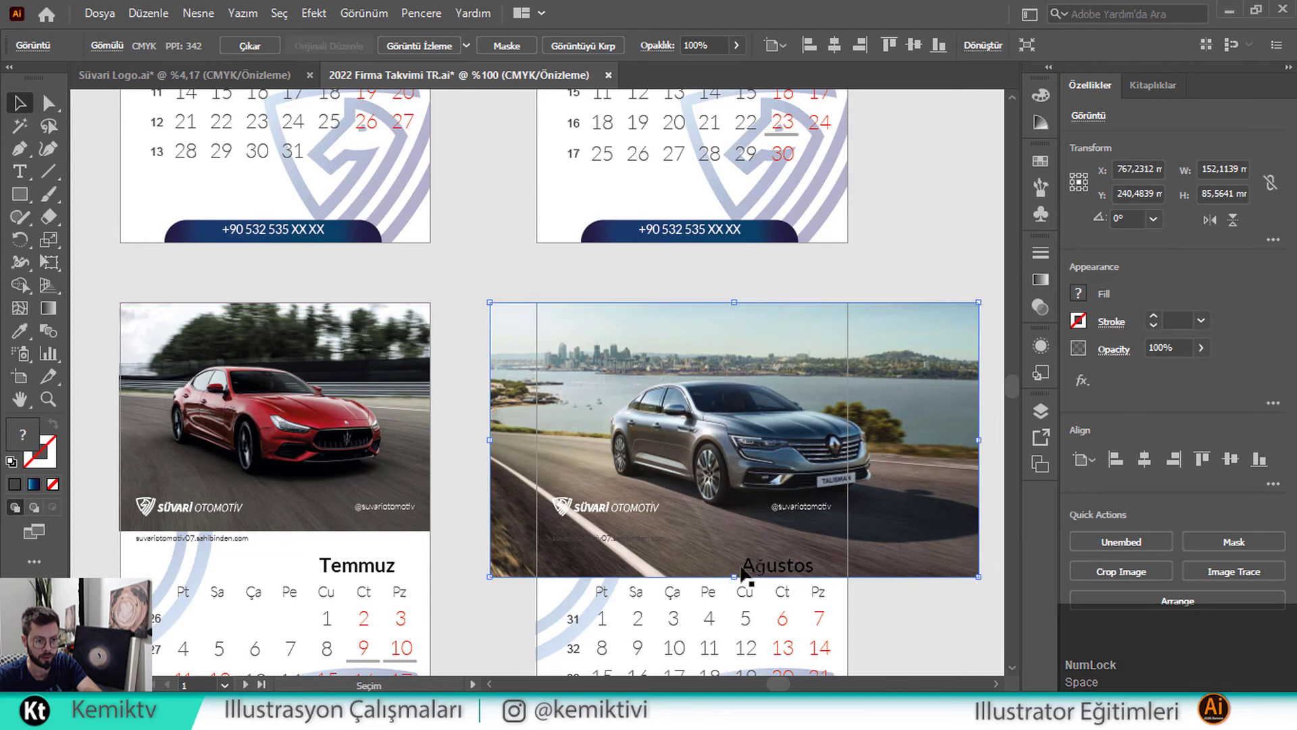
drag(734, 576, 718, 536)
Send the Renault photo to the back and clip it to the dark placeholder
right_click(718, 403)
mouse_move(932, 558)
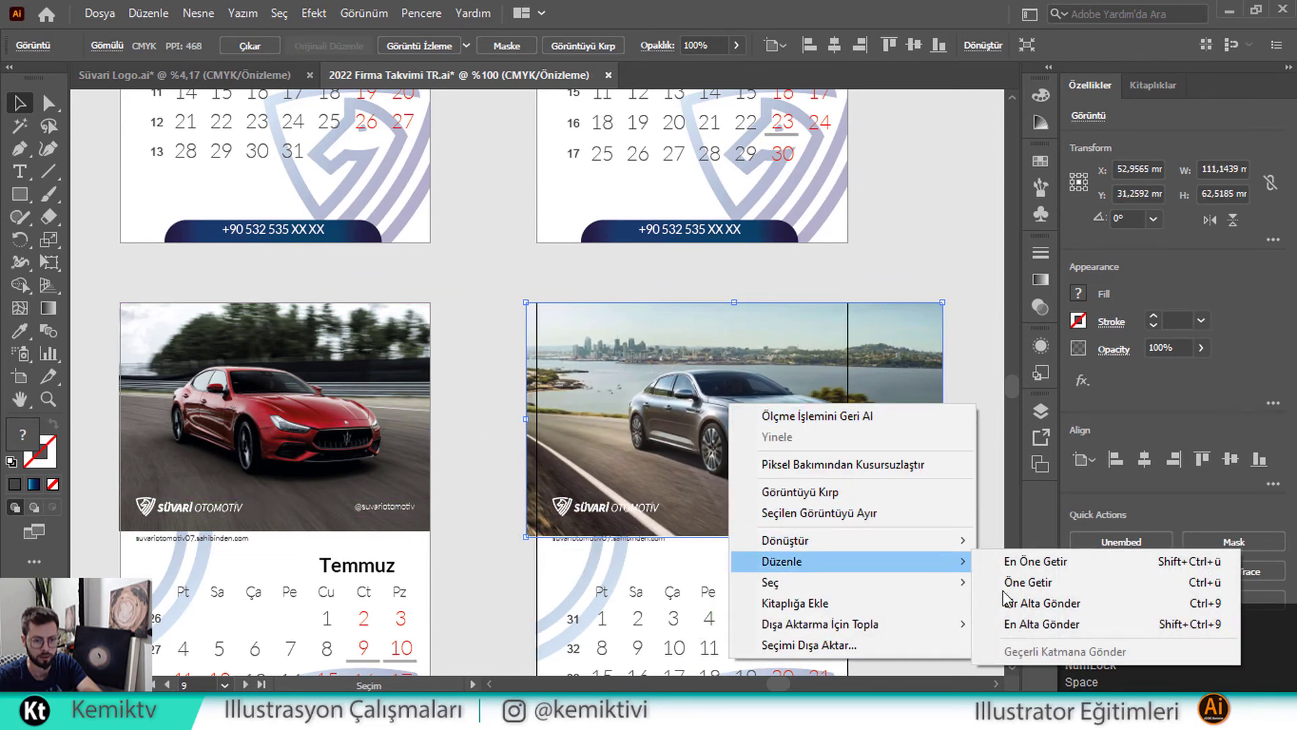
click(1024, 623)
shift+click(771, 415)
right_click(746, 394)
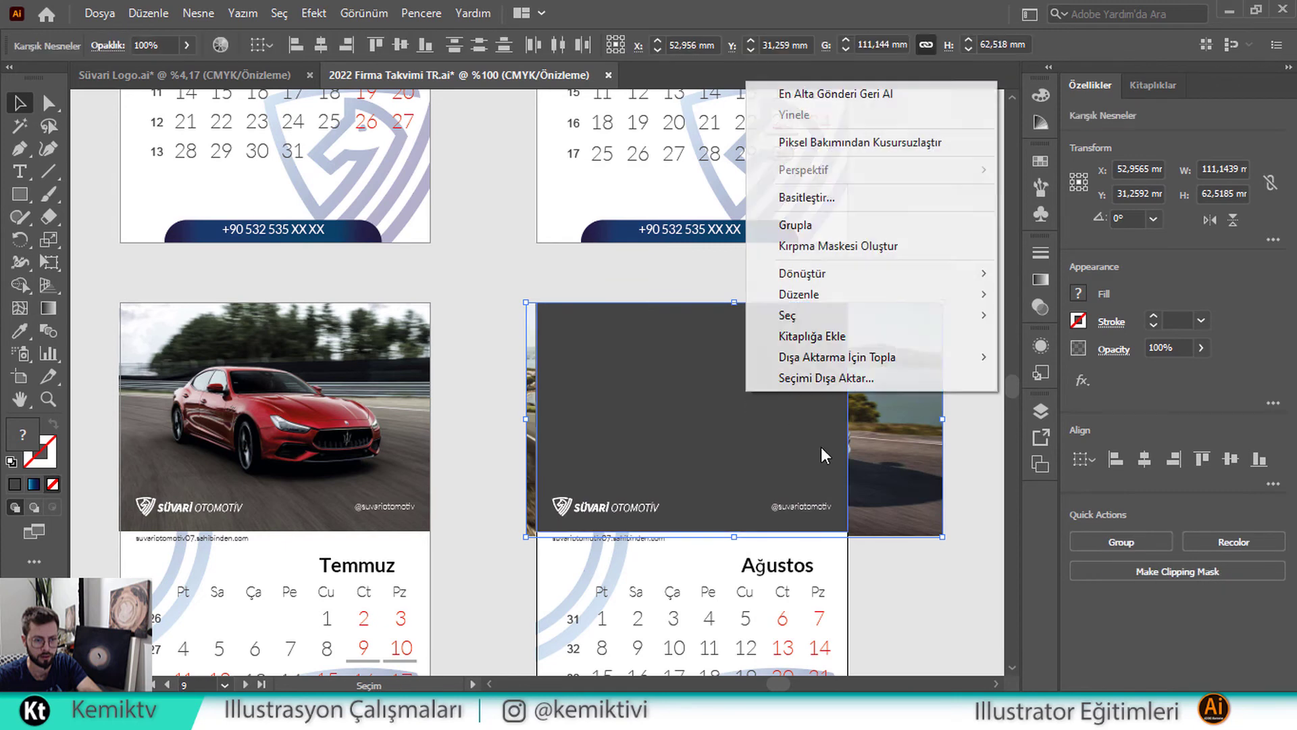
click(804, 245)
Shift the Renault photo left inside the Ağustos frame
double_click(751, 414)
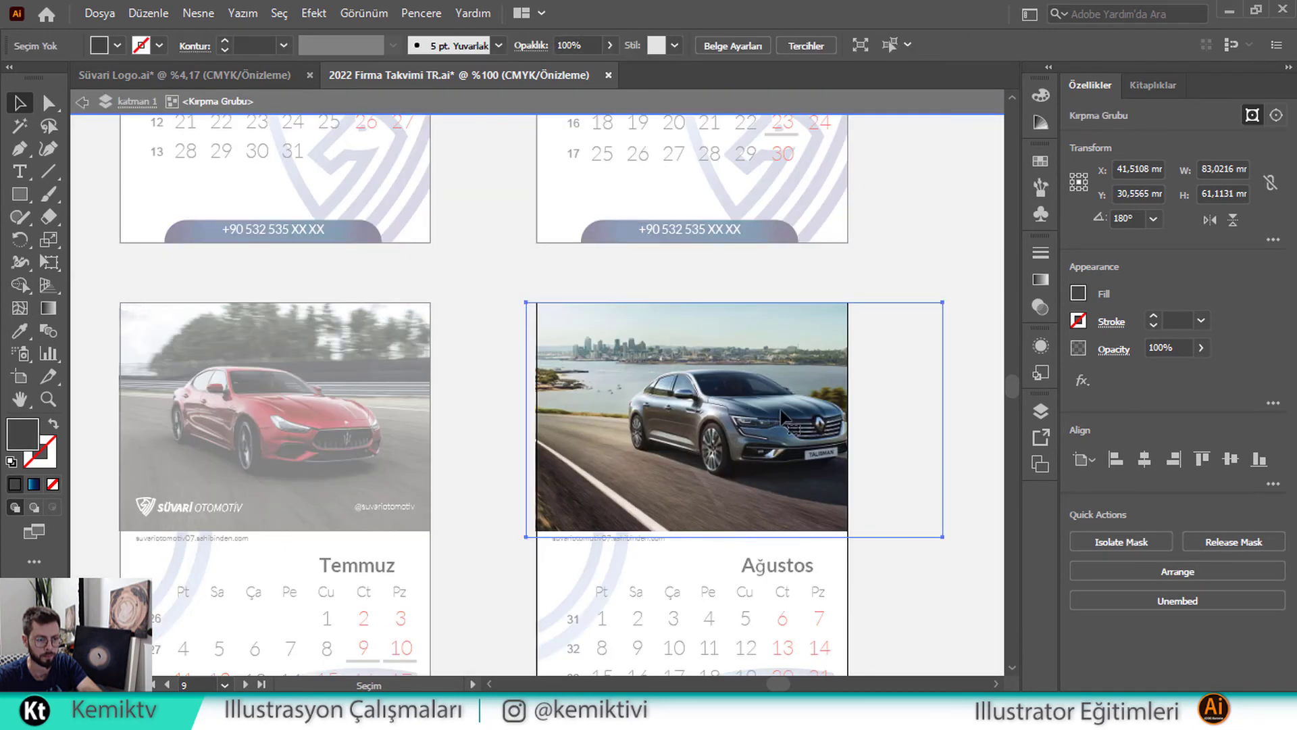
drag(751, 413, 709, 408)
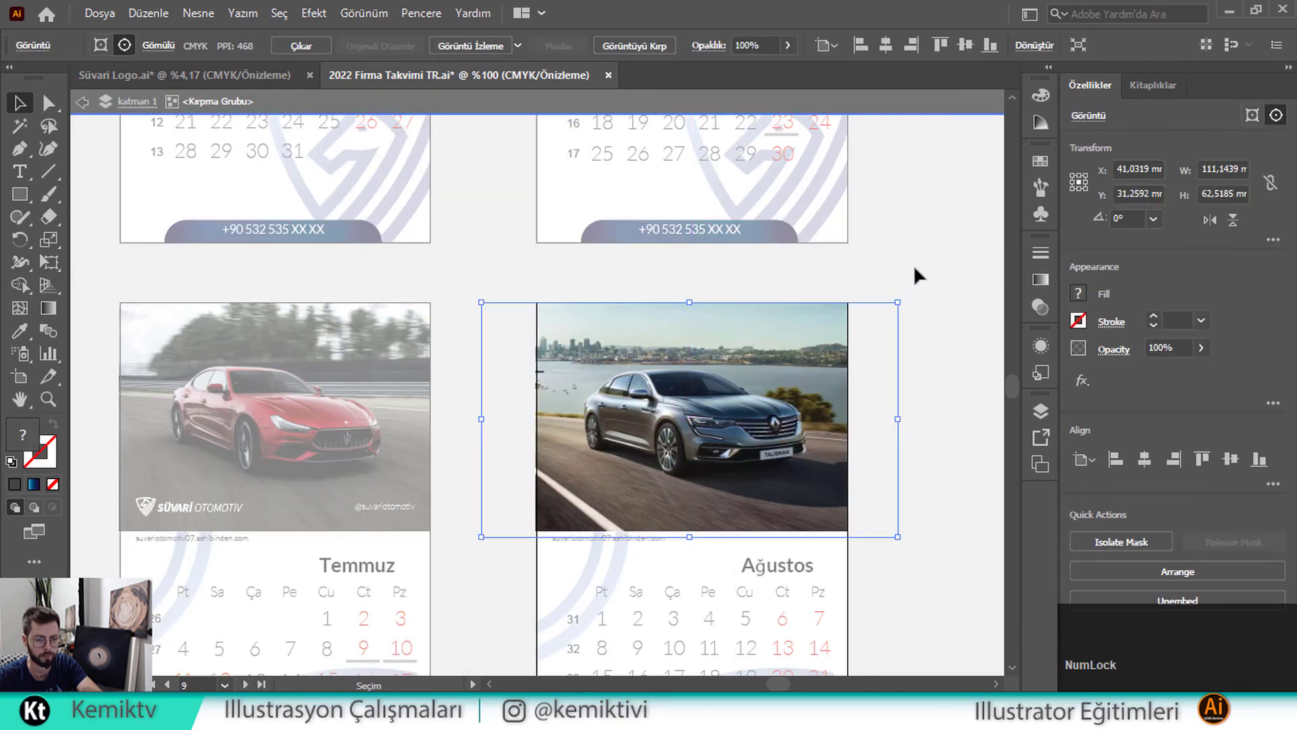
double_click(764, 289)
drag(402, 408, 781, 308)
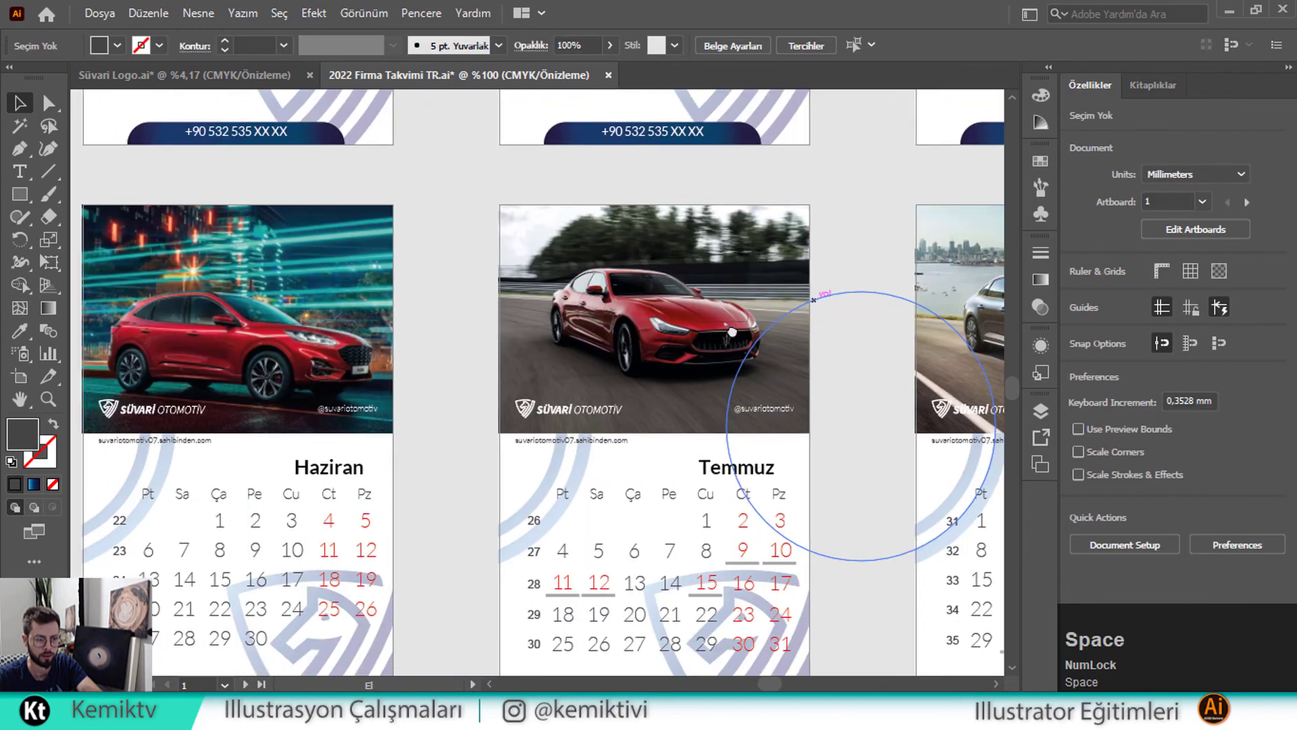
scroll(734, 335, down, 1)
scroll(734, 334, down, 1)
scroll(717, 350, down, 2)
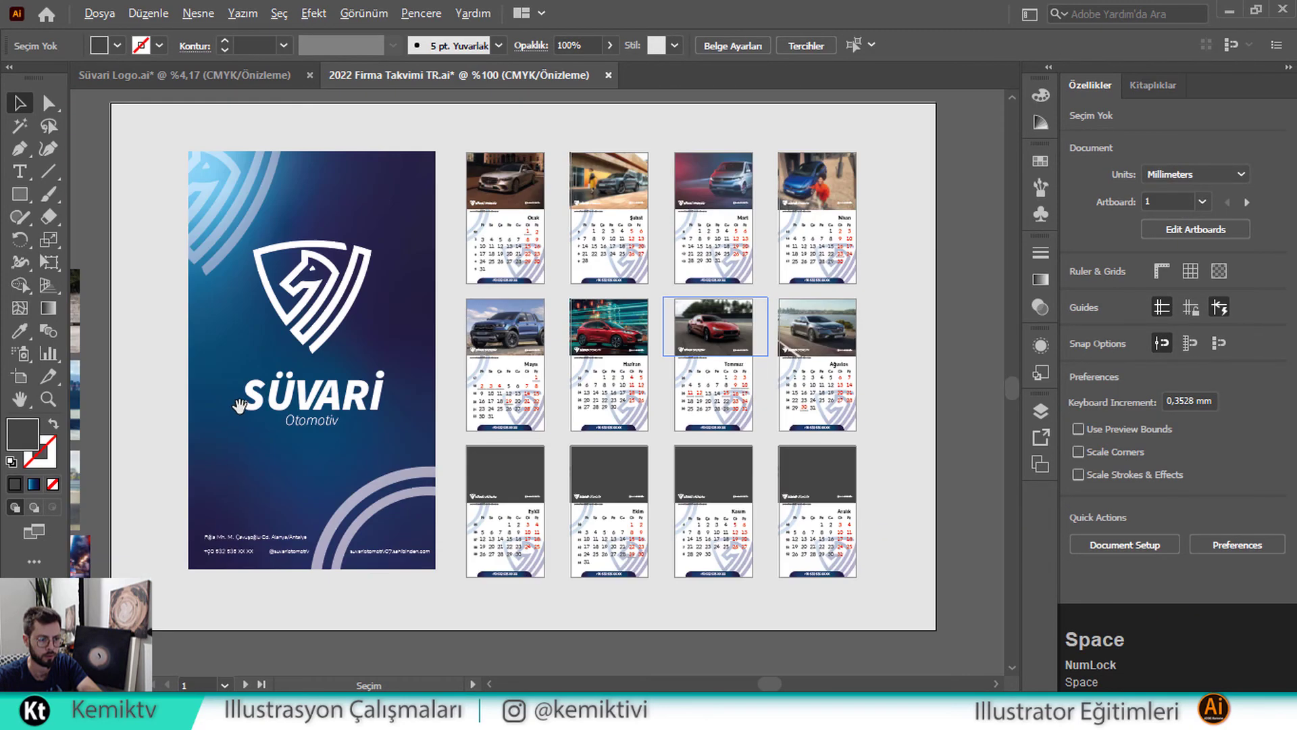
Place the blue sedan photo over the Eylül slot and shrink it to the slot height
drag(237, 406, 339, 387)
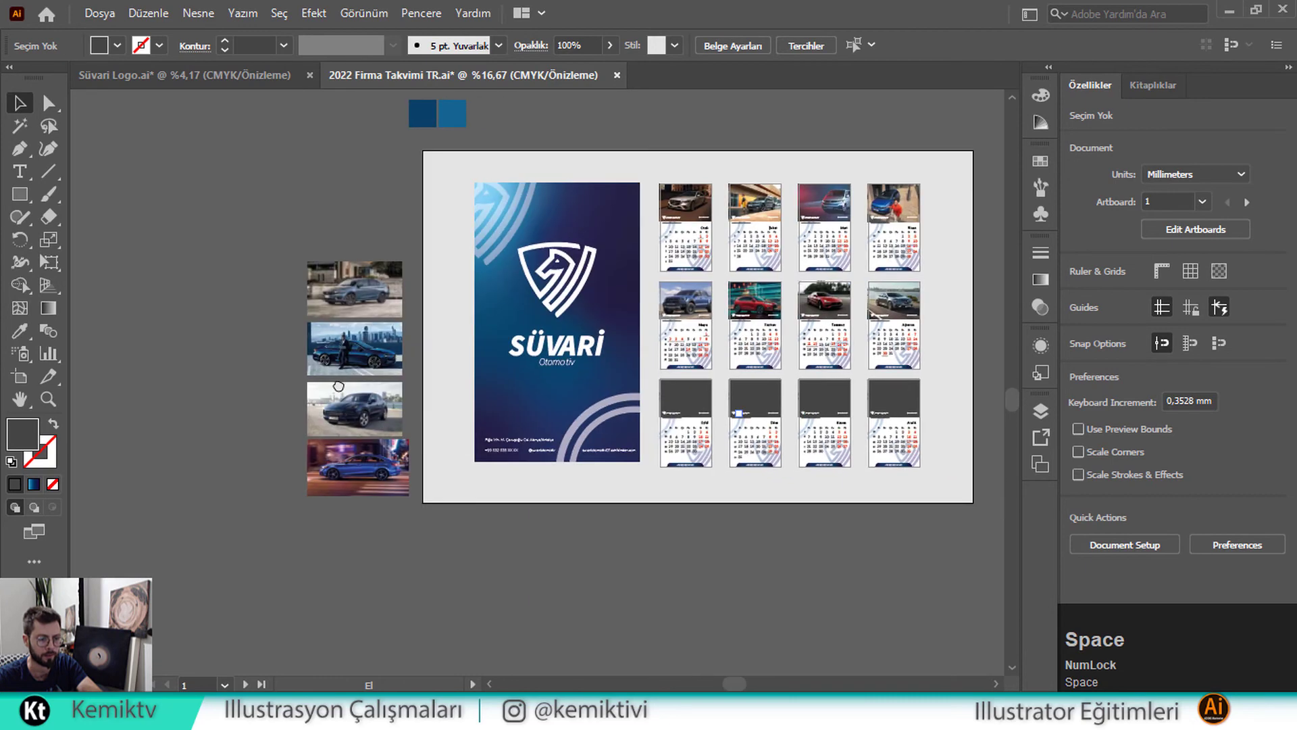
drag(597, 361, 693, 400)
scroll(704, 392, up, 1)
scroll(704, 391, up, 6)
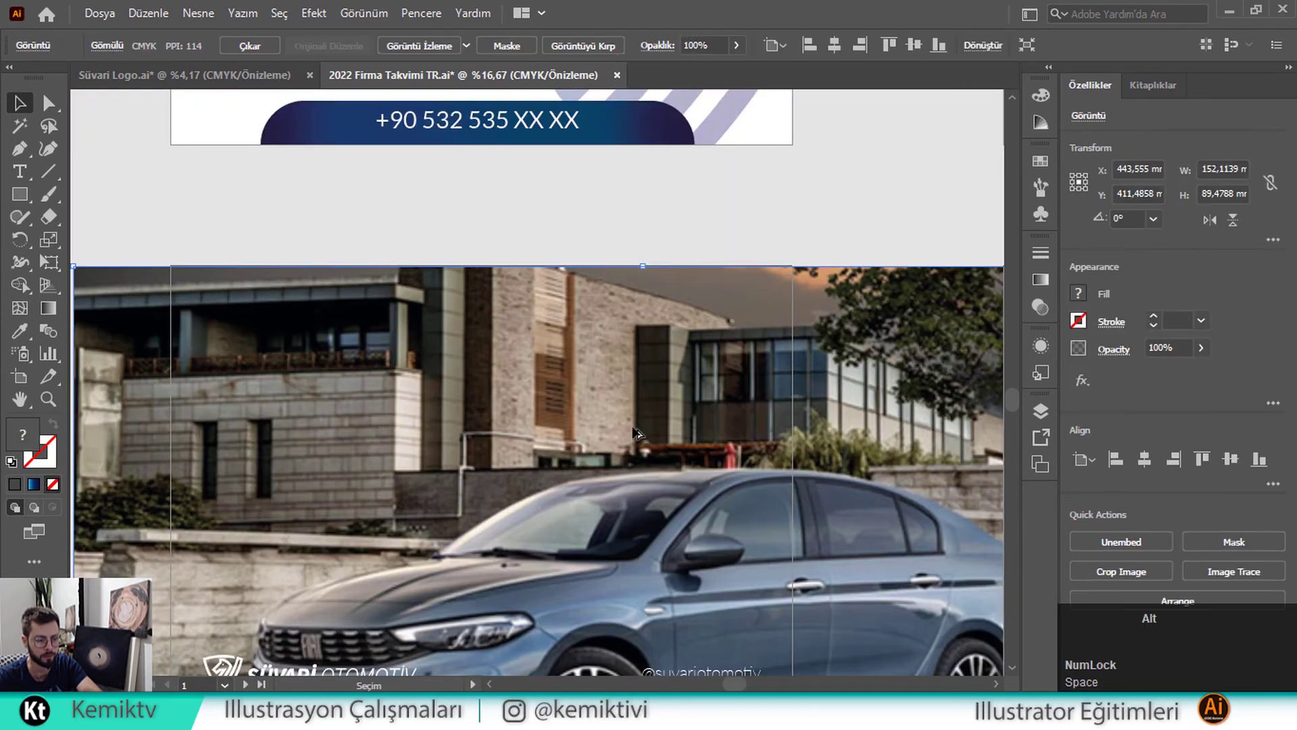
scroll(633, 427, down, 2)
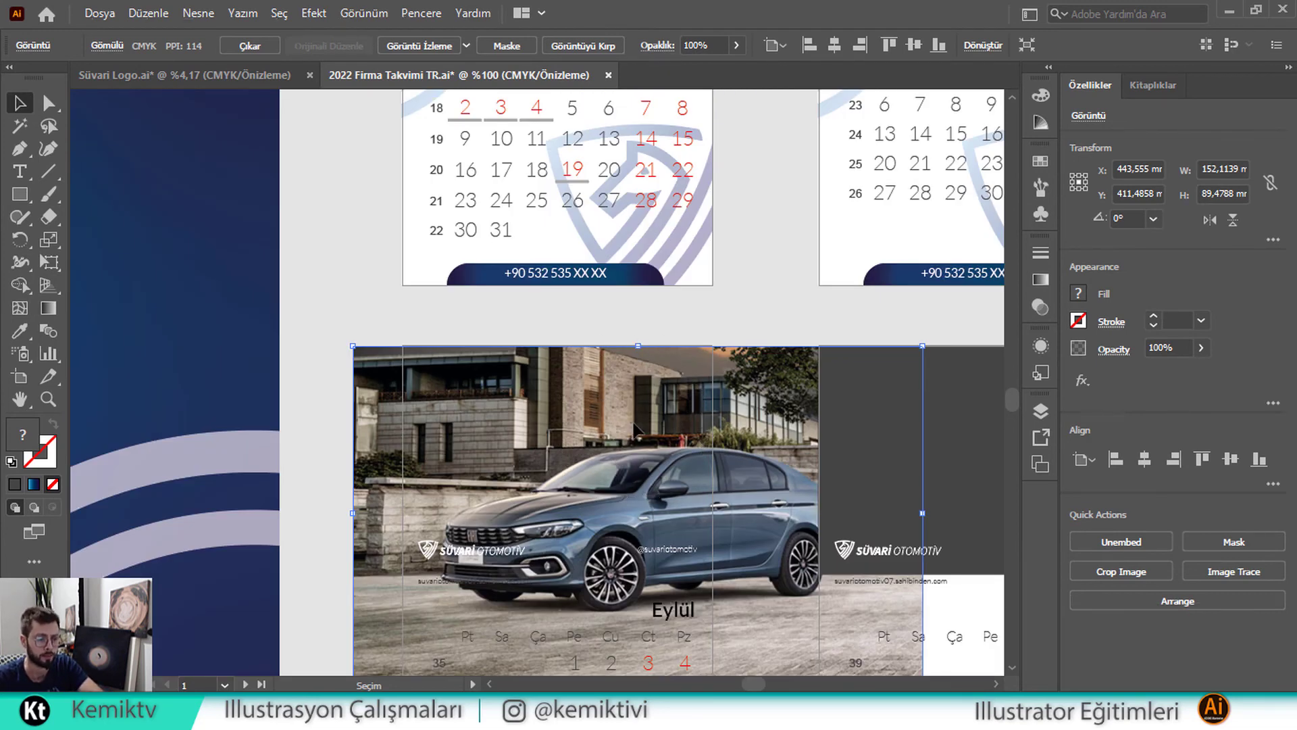
drag(639, 430, 586, 400)
drag(589, 324, 589, 346)
drag(589, 657, 596, 573)
Send the sedan photo to the back and clip it to the dark Eylül placeholder
right_click(607, 490)
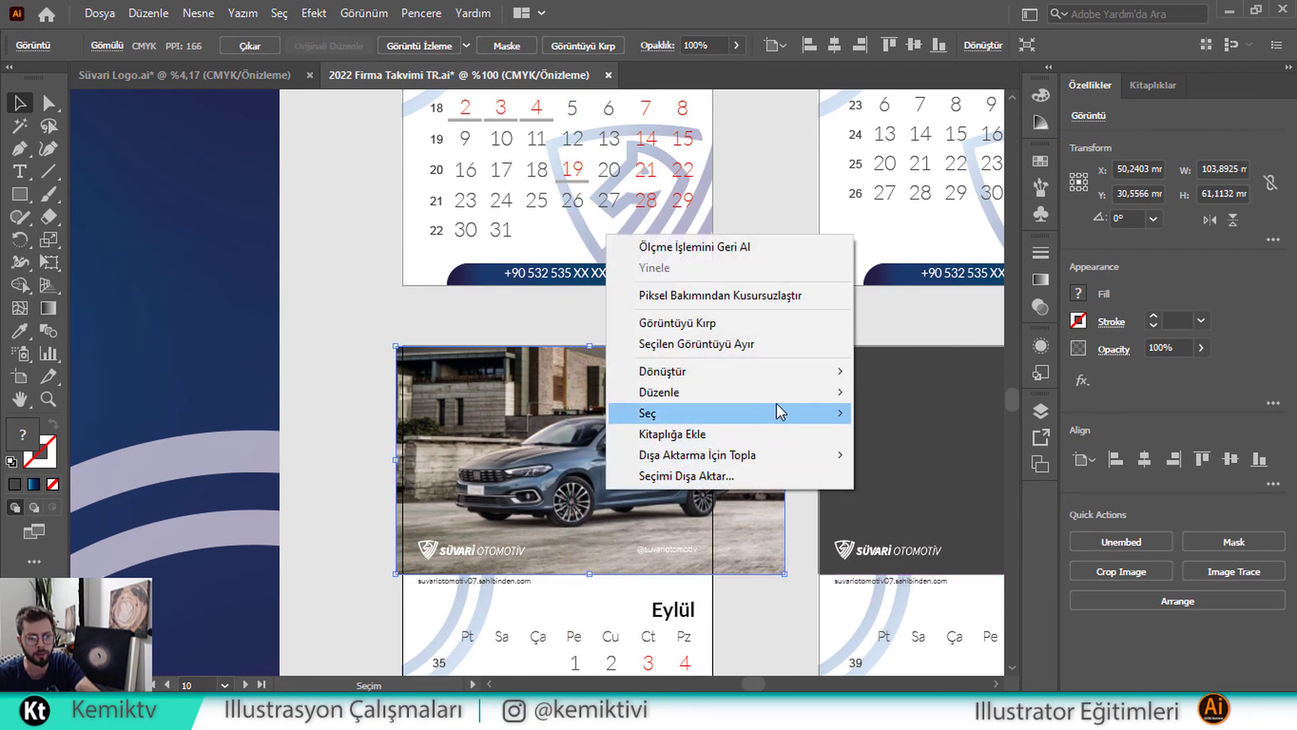
mouse_move(796, 391)
click(885, 455)
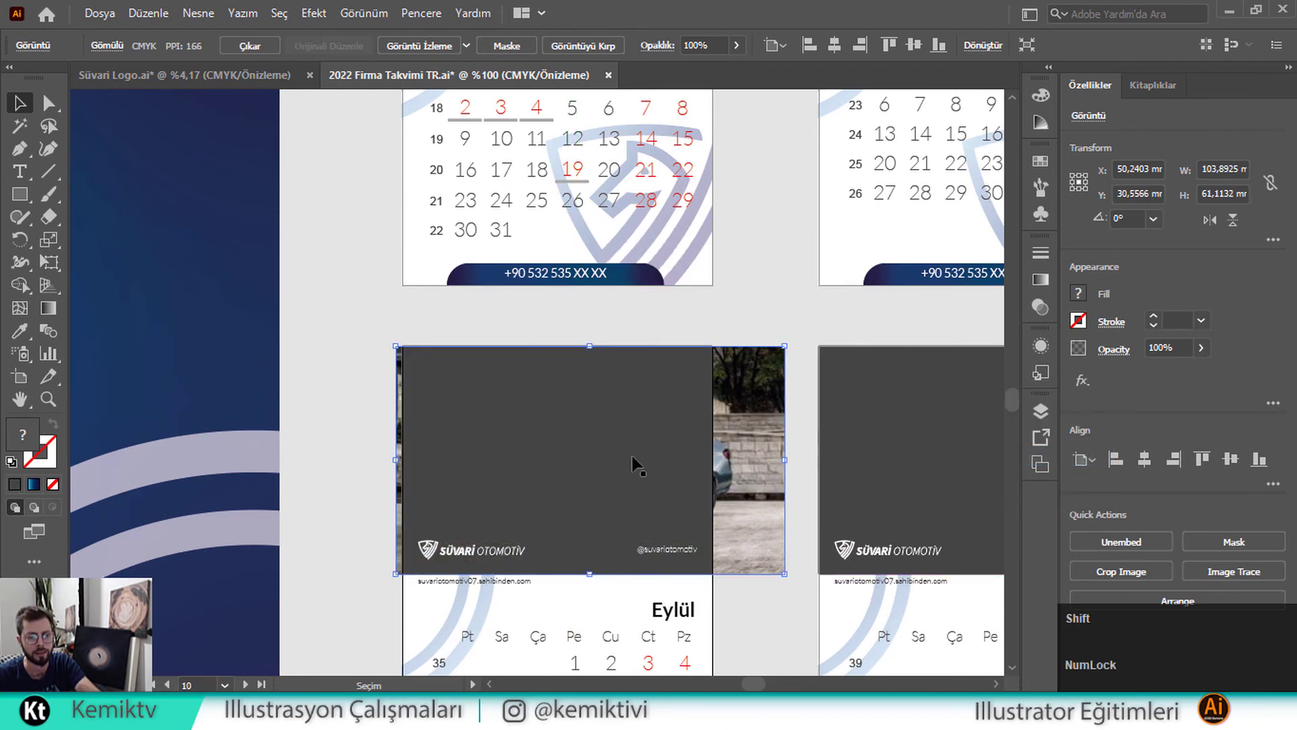
right_click(634, 462)
click(679, 315)
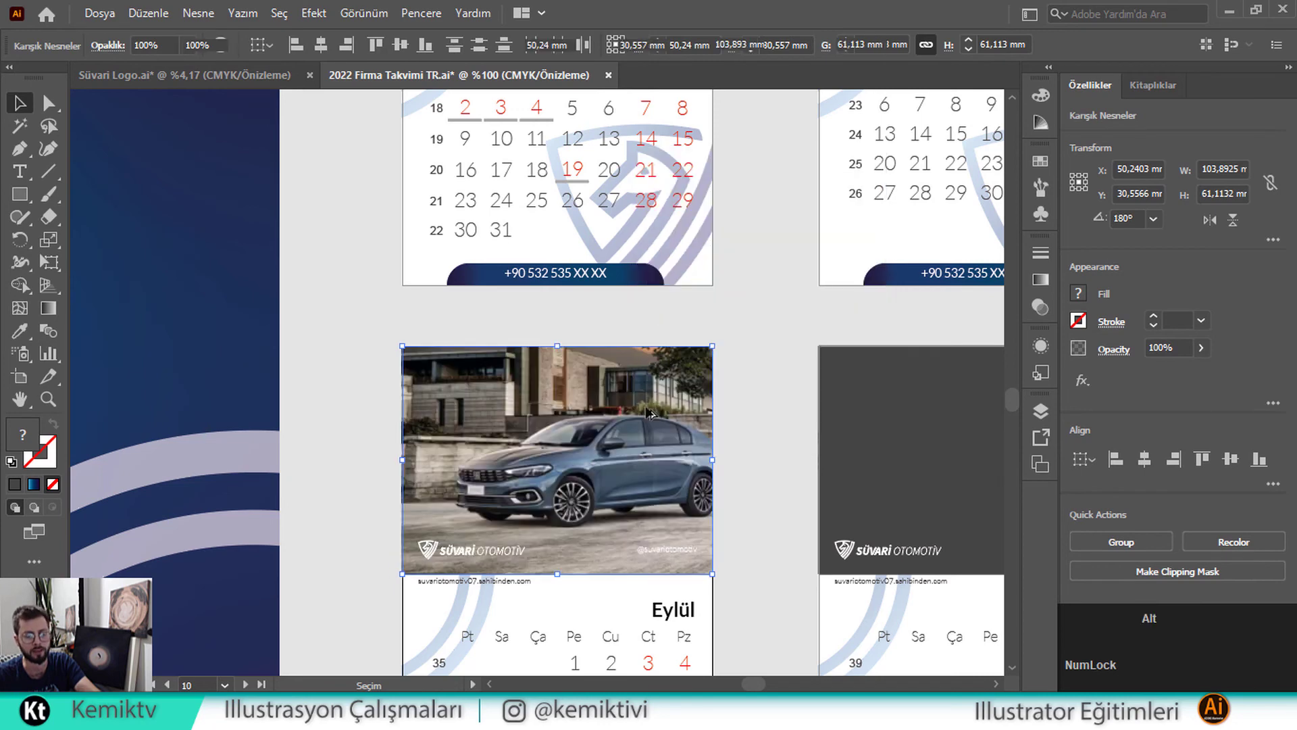
Check the Eylül clipping group in isolation mode, then exit it
scroll(647, 414, down, 4)
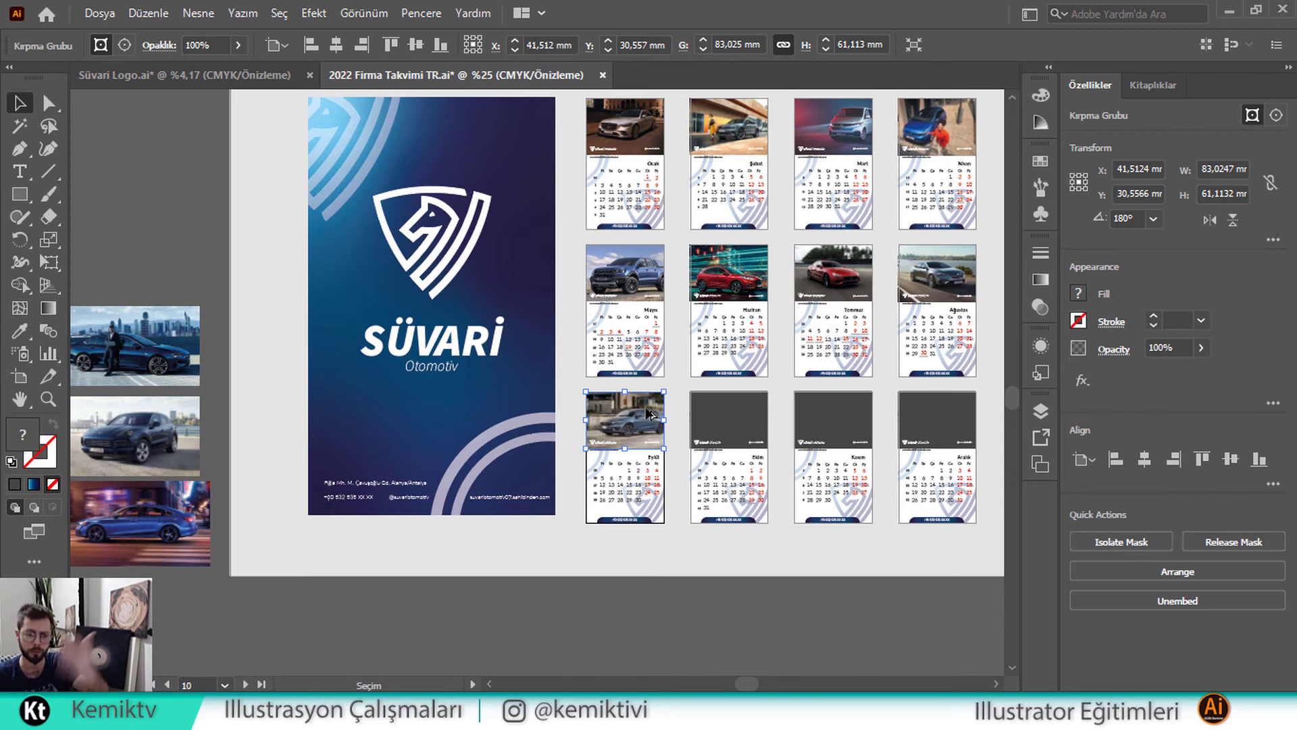
scroll(642, 419, up, 3)
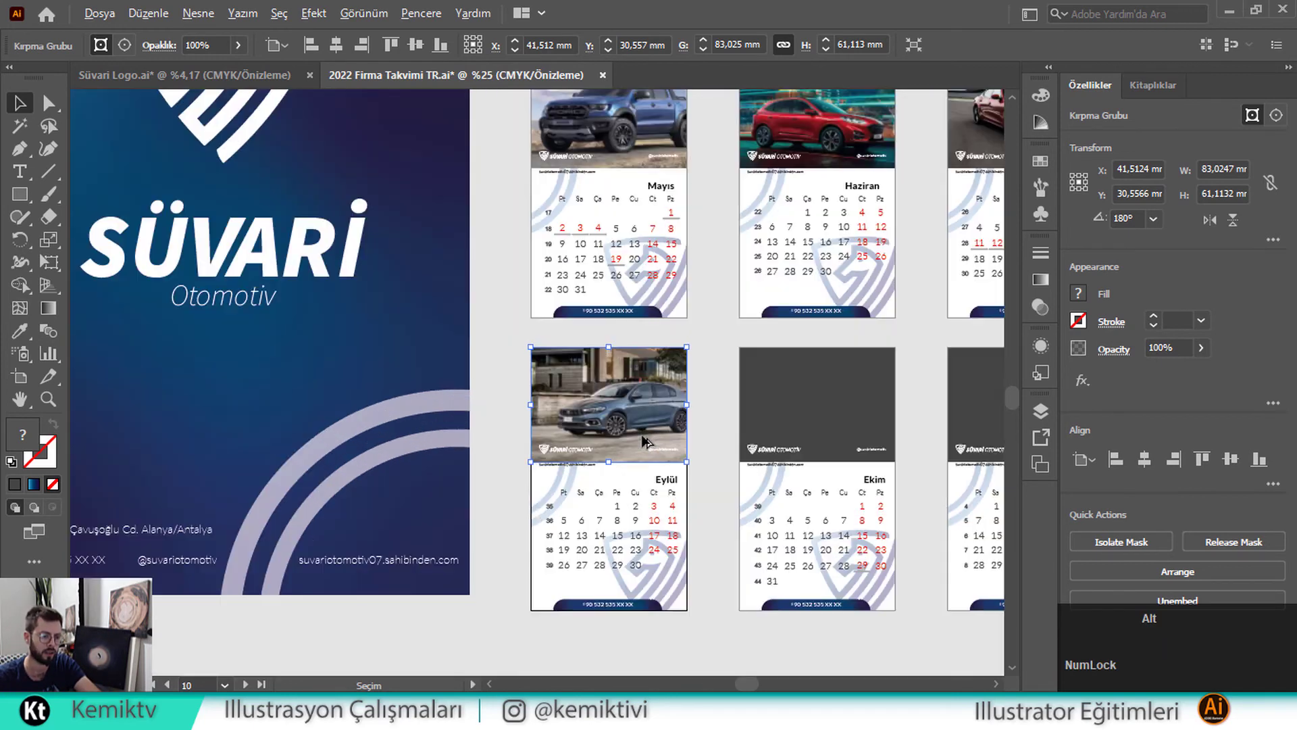
double_click(639, 388)
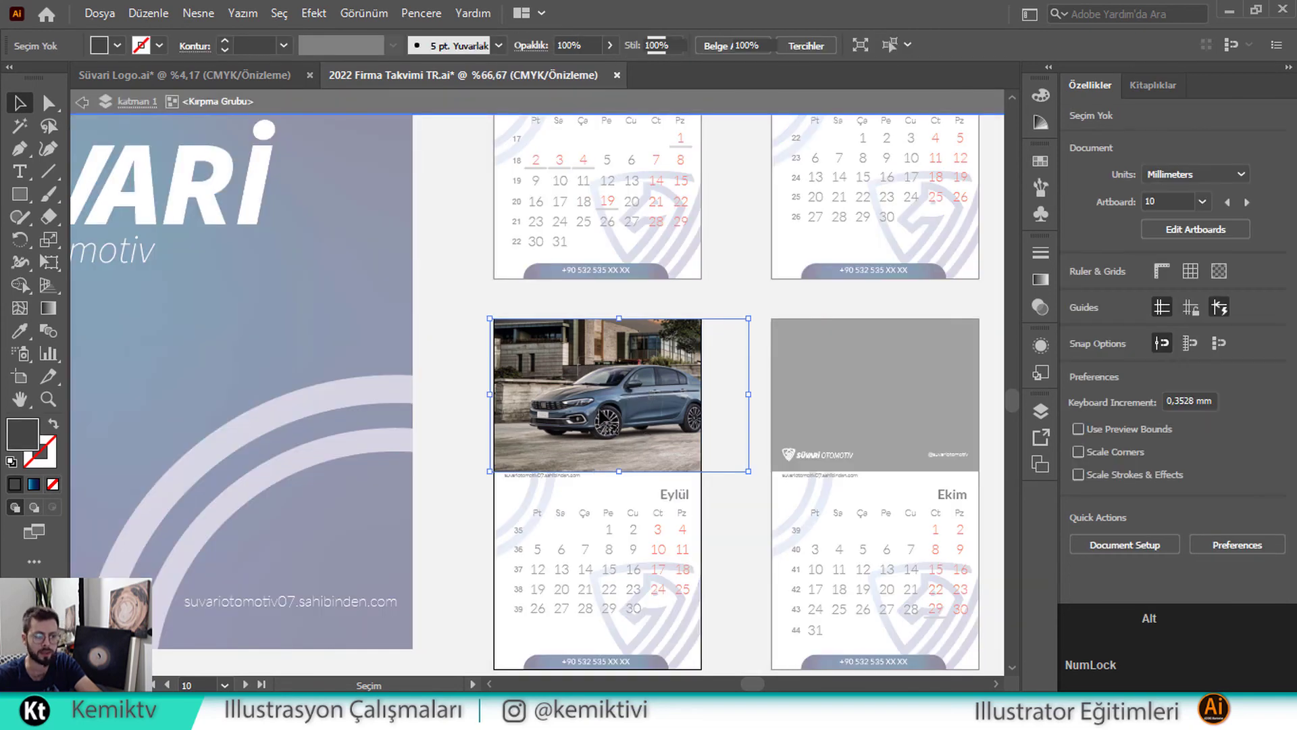
scroll(599, 413, up, 1)
double_click(384, 226)
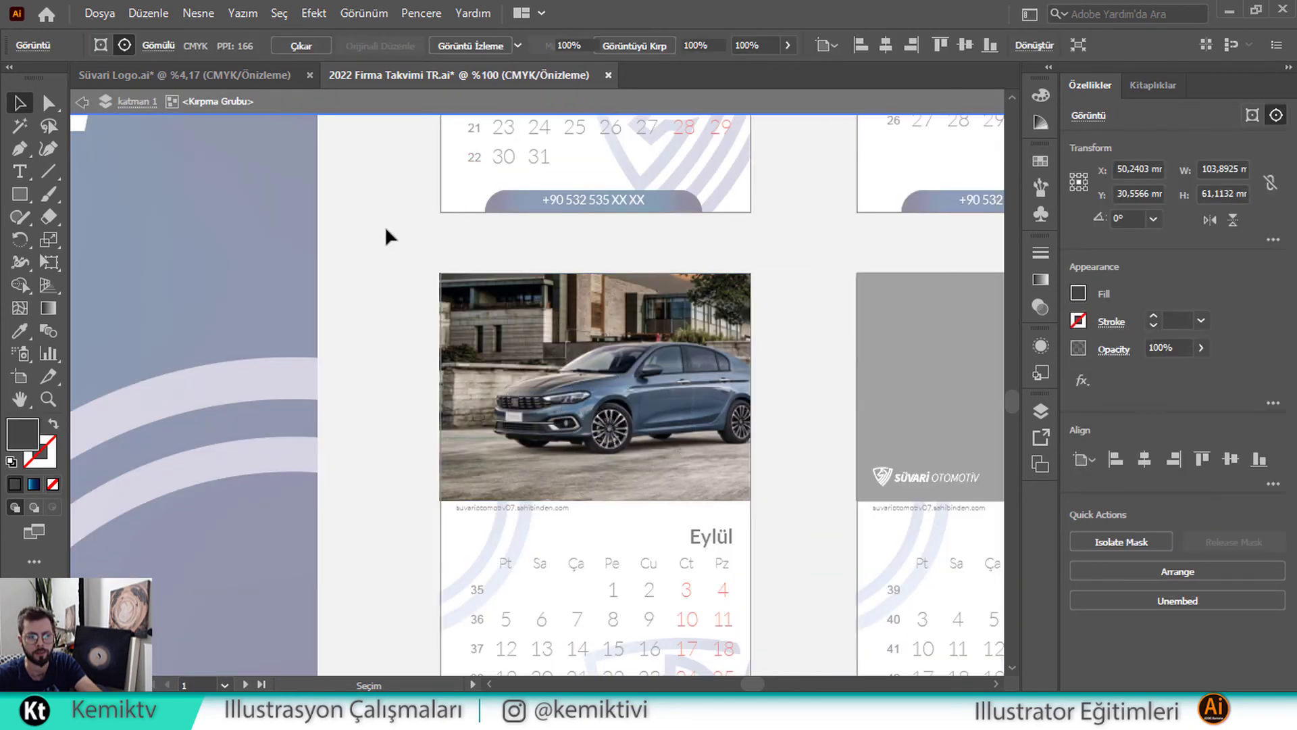
scroll(480, 354, down, 3)
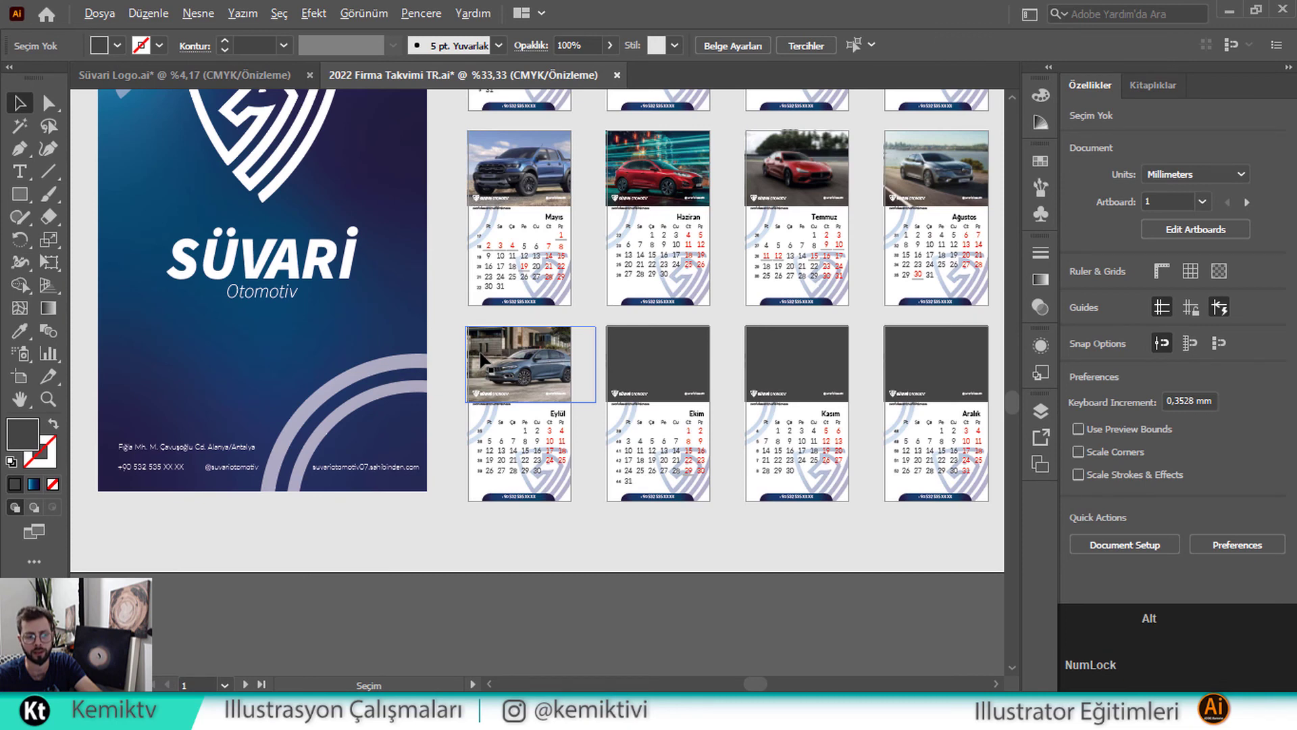
scroll(480, 358, down, 1)
key(space)
Move the man-and-sedan photo onto the Ekim slot and shrink it to fit
drag(417, 246, 614, 340)
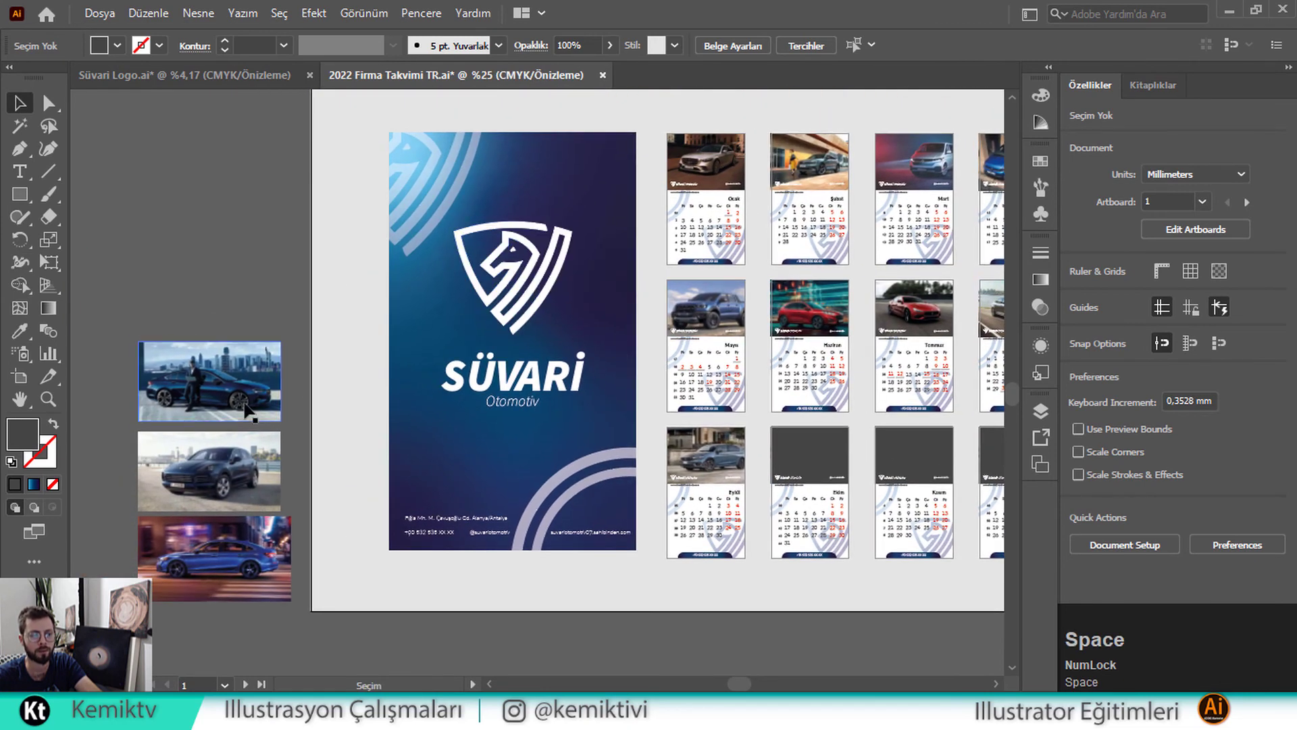
click(230, 395)
drag(709, 466, 834, 444)
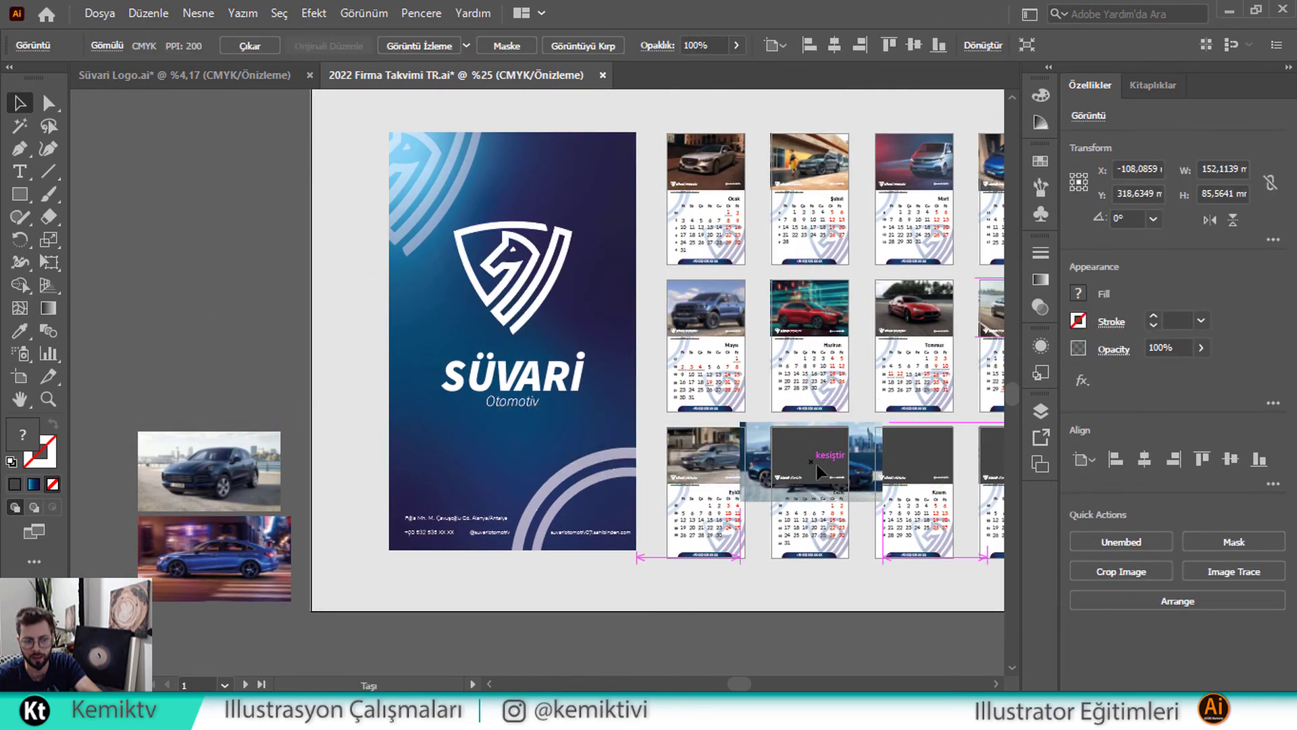
scroll(834, 444, up, 1)
scroll(833, 445, up, 3)
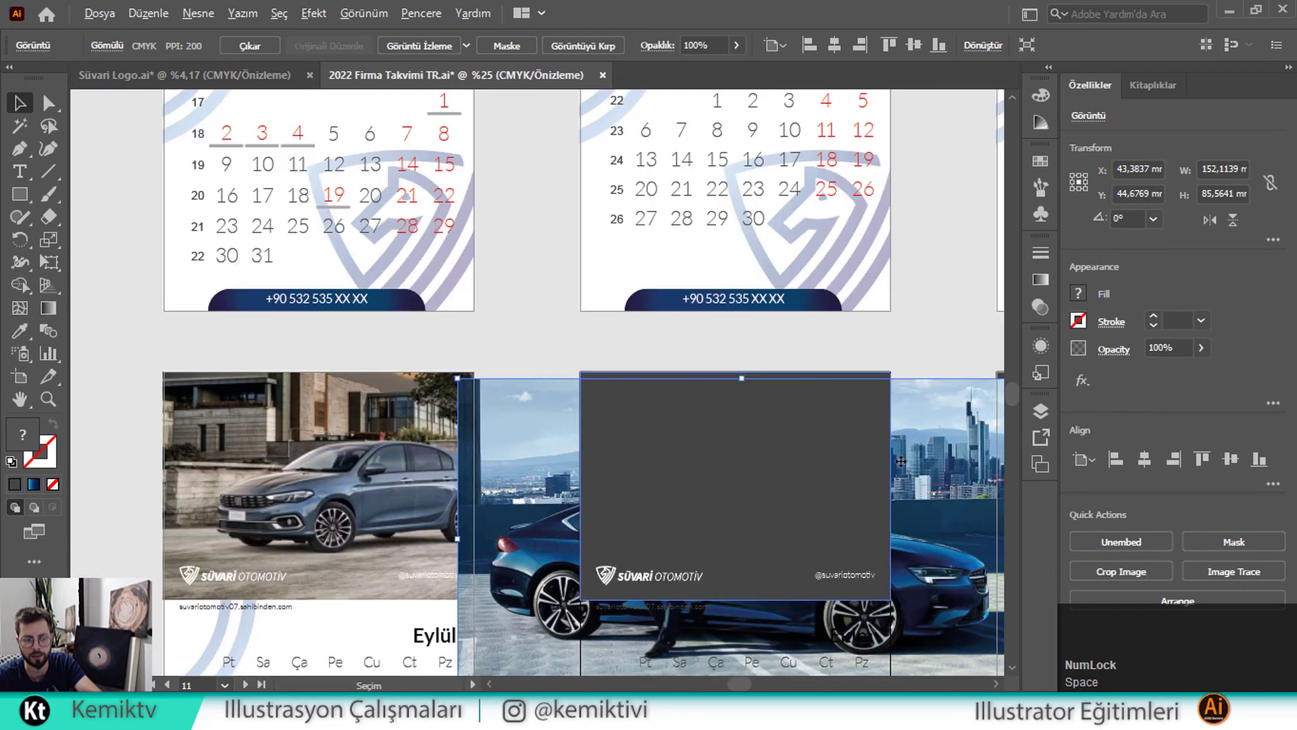
drag(925, 425, 921, 418)
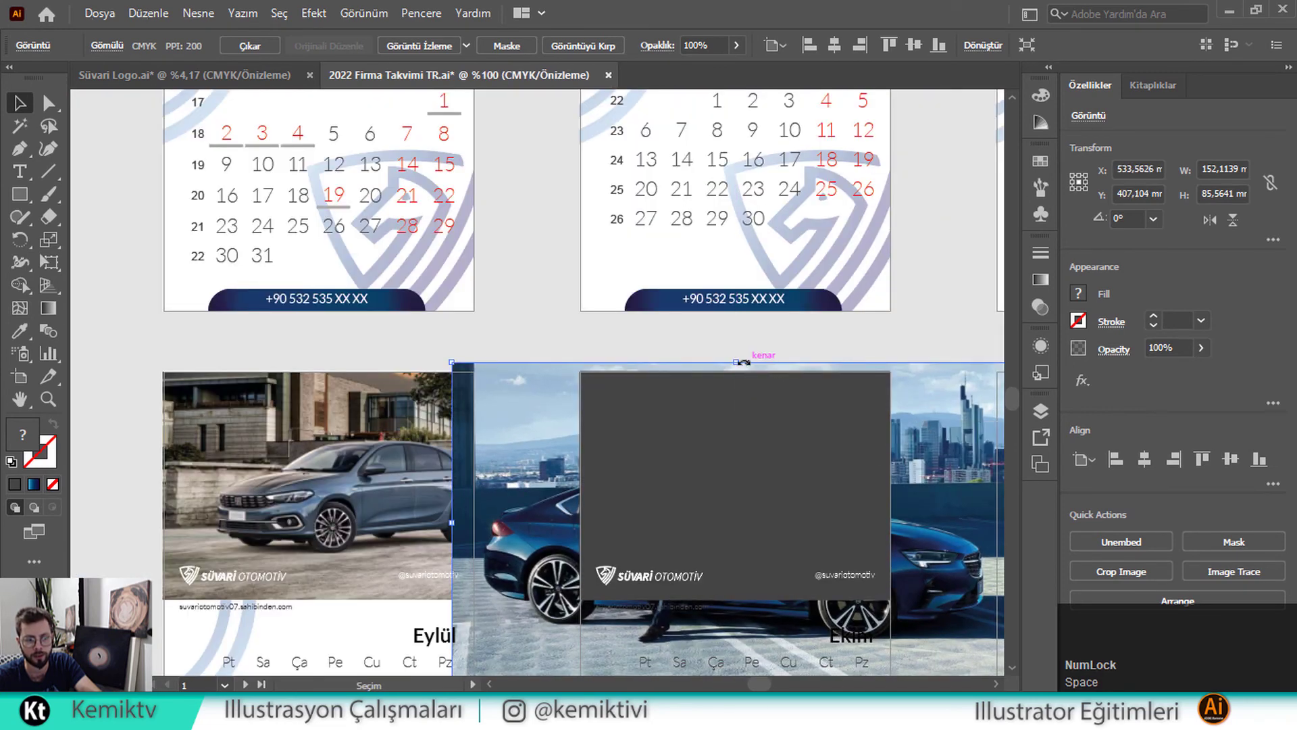
drag(740, 366, 736, 371)
scroll(750, 549, down, 2)
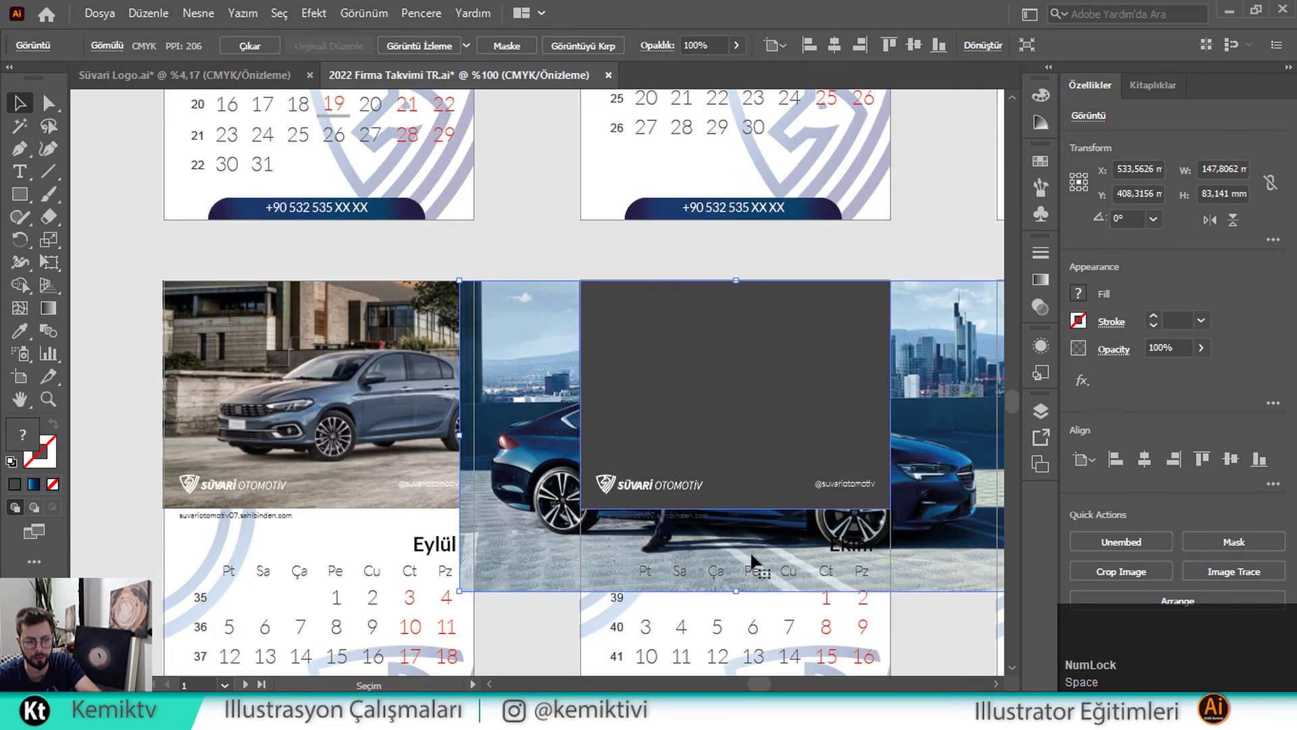
drag(737, 591, 736, 508)
Clip the photo to the dark Ekim placeholder
shift+click(773, 395)
right_click(773, 399)
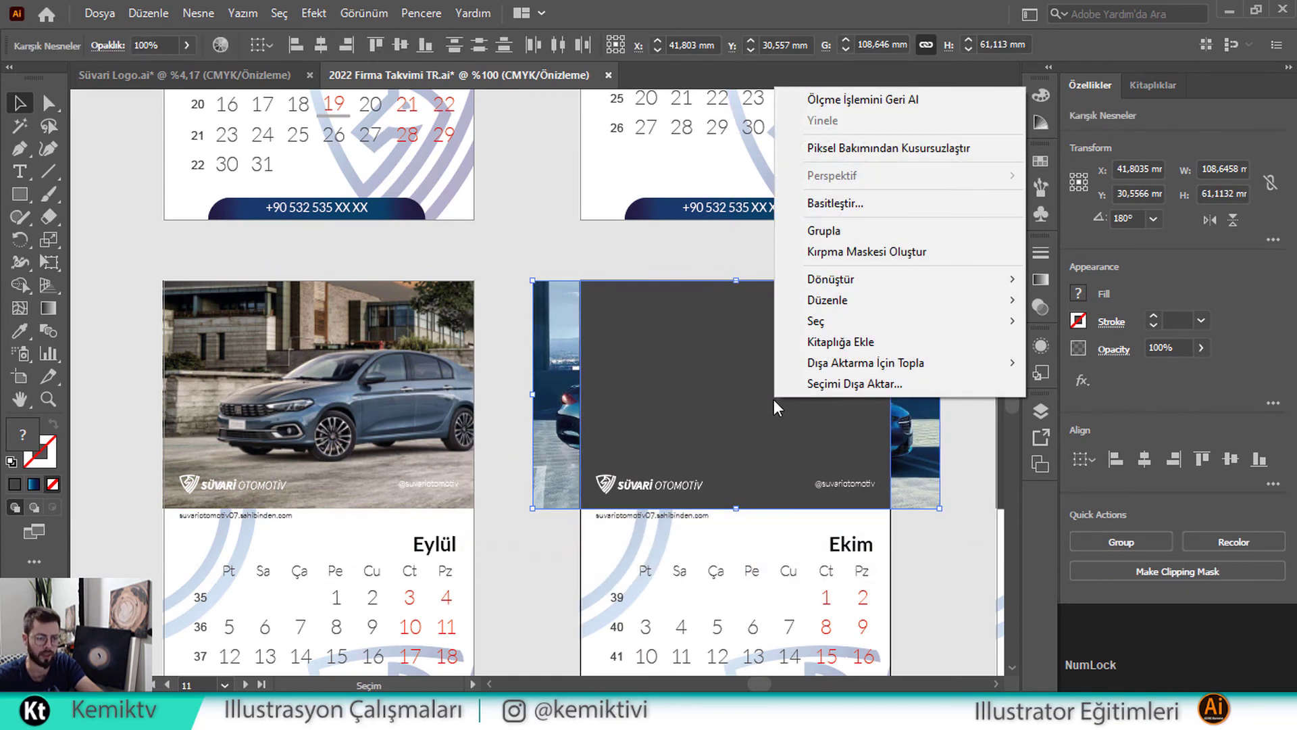
click(835, 252)
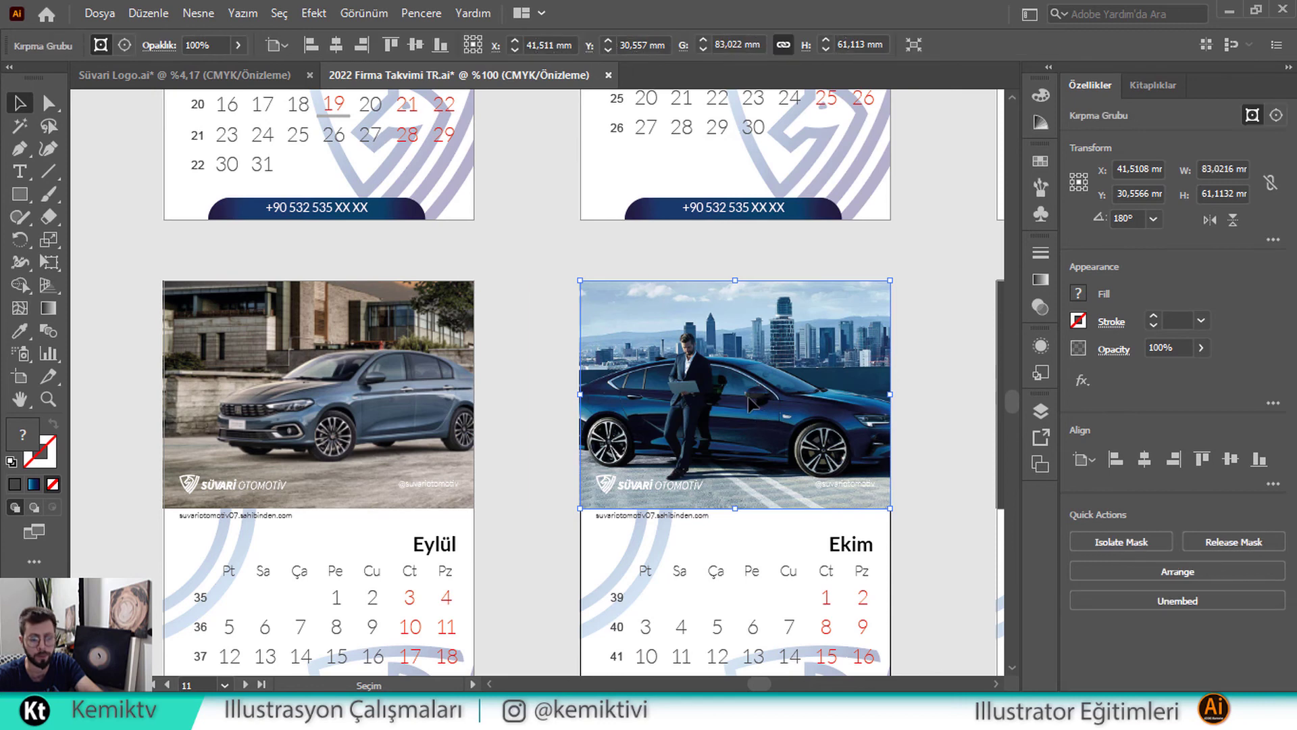
Nudge the photo inside the Ekim clipping frame
double_click(775, 405)
drag(775, 405, 777, 416)
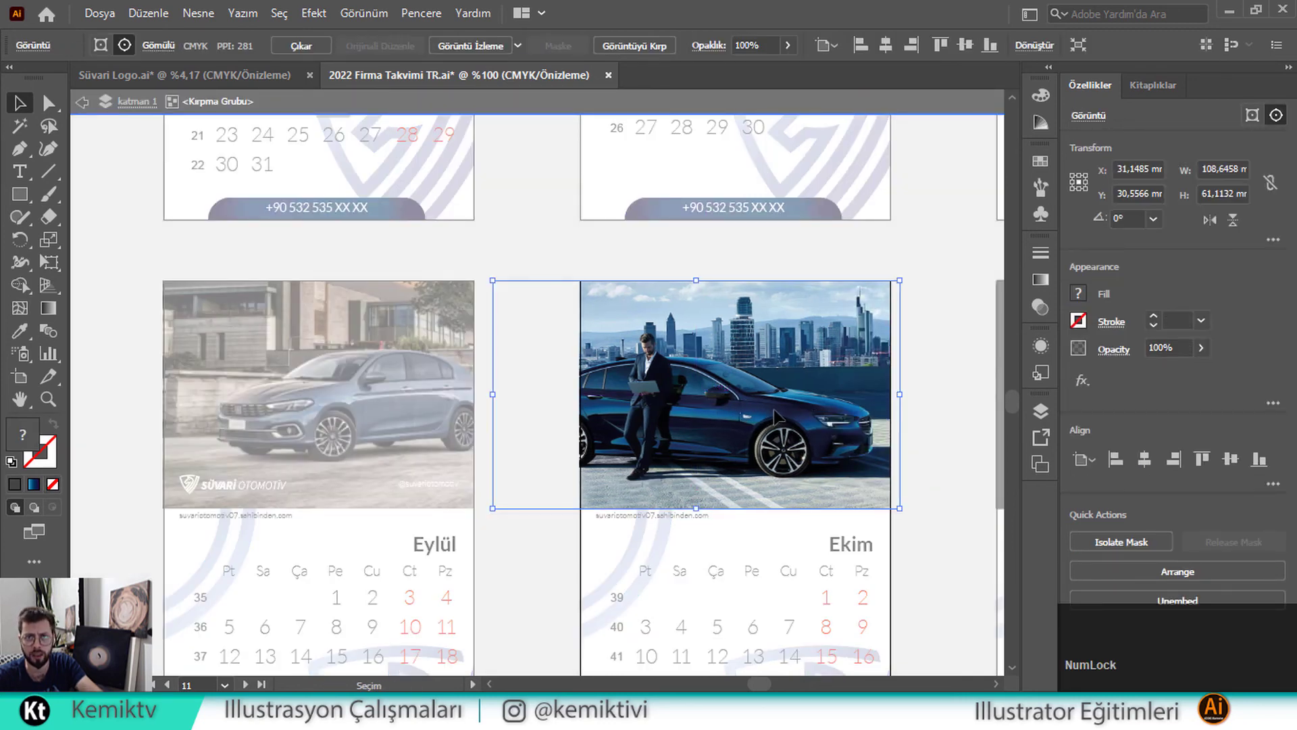
double_click(549, 263)
scroll(601, 365, down, 2)
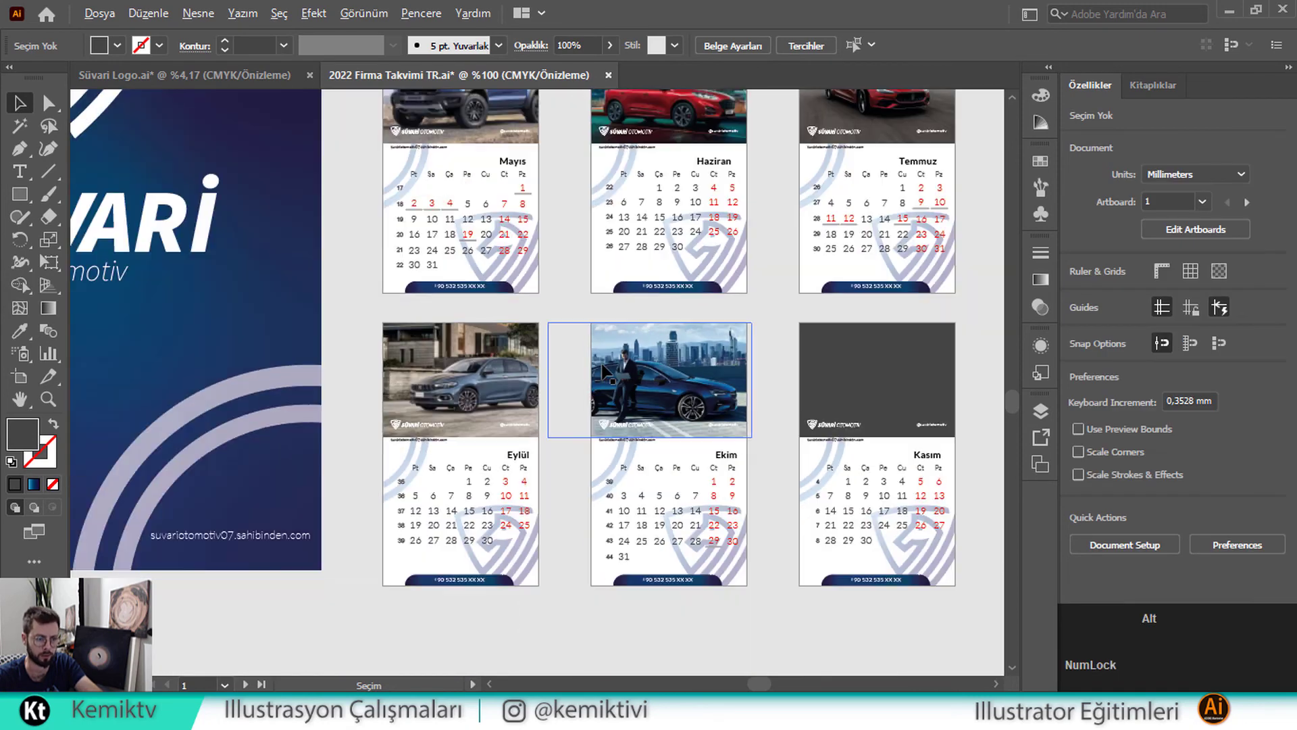
Move the dark SUV photo onto the Kasım page and shrink it to the slot
scroll(602, 370, down, 2)
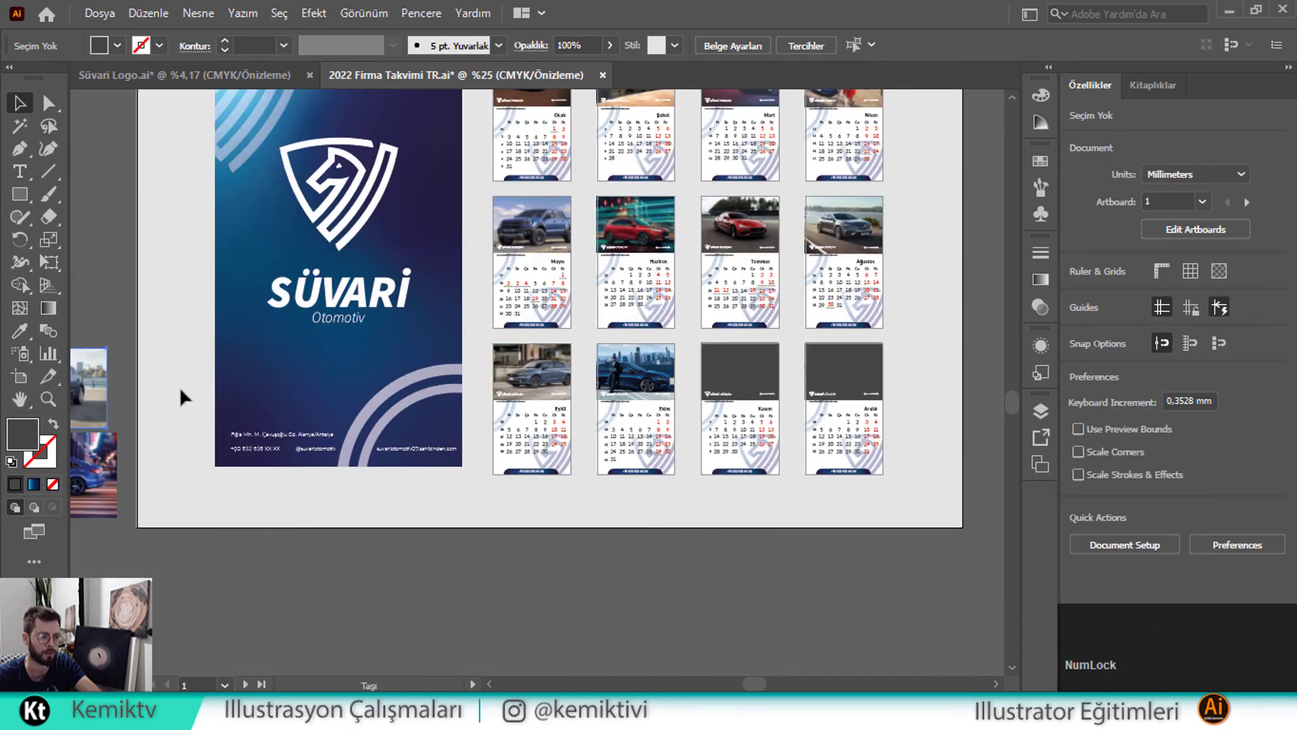
drag(93, 382, 793, 365)
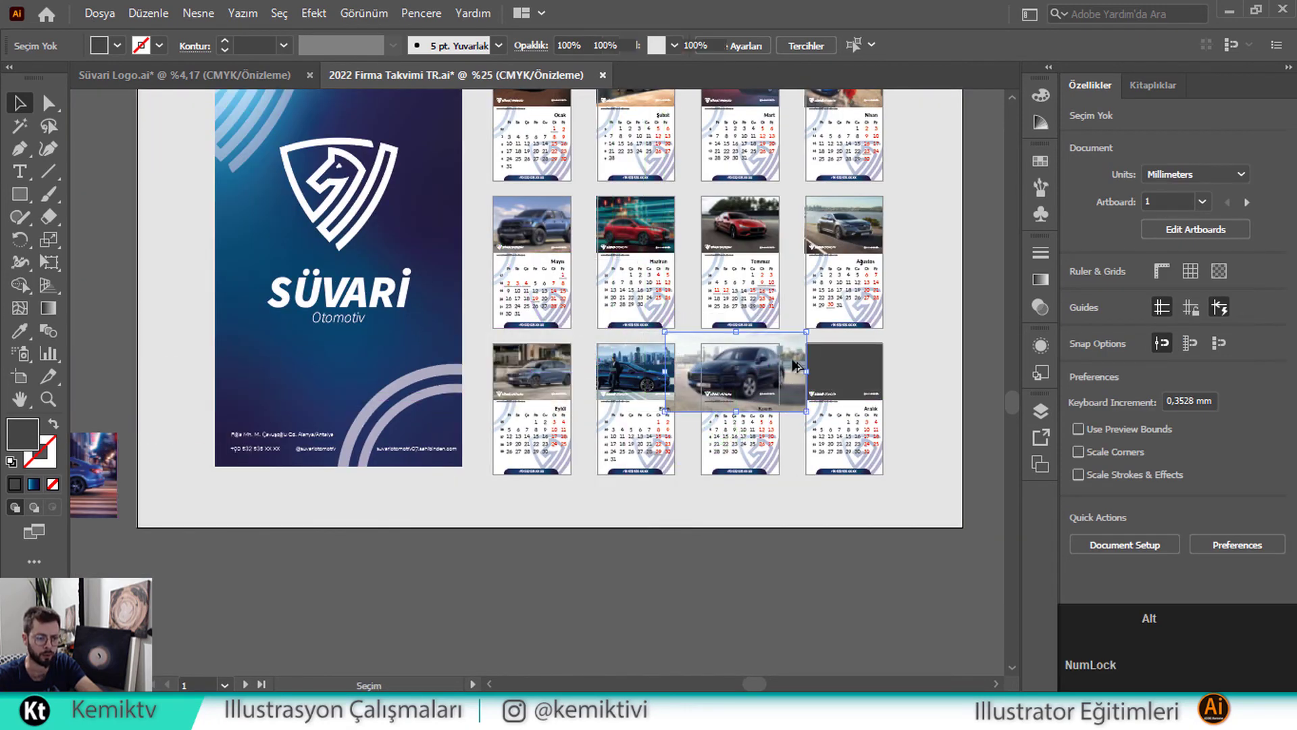
scroll(788, 359, up, 4)
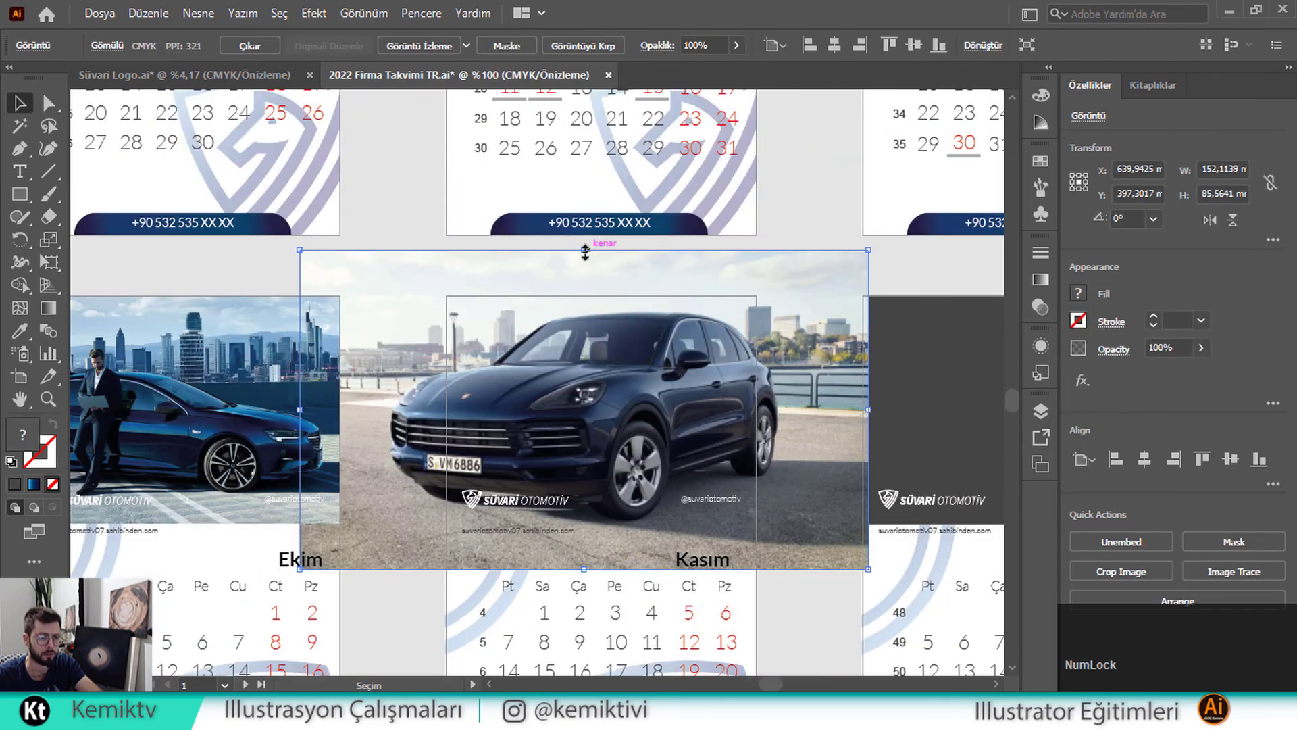
drag(585, 251, 584, 295)
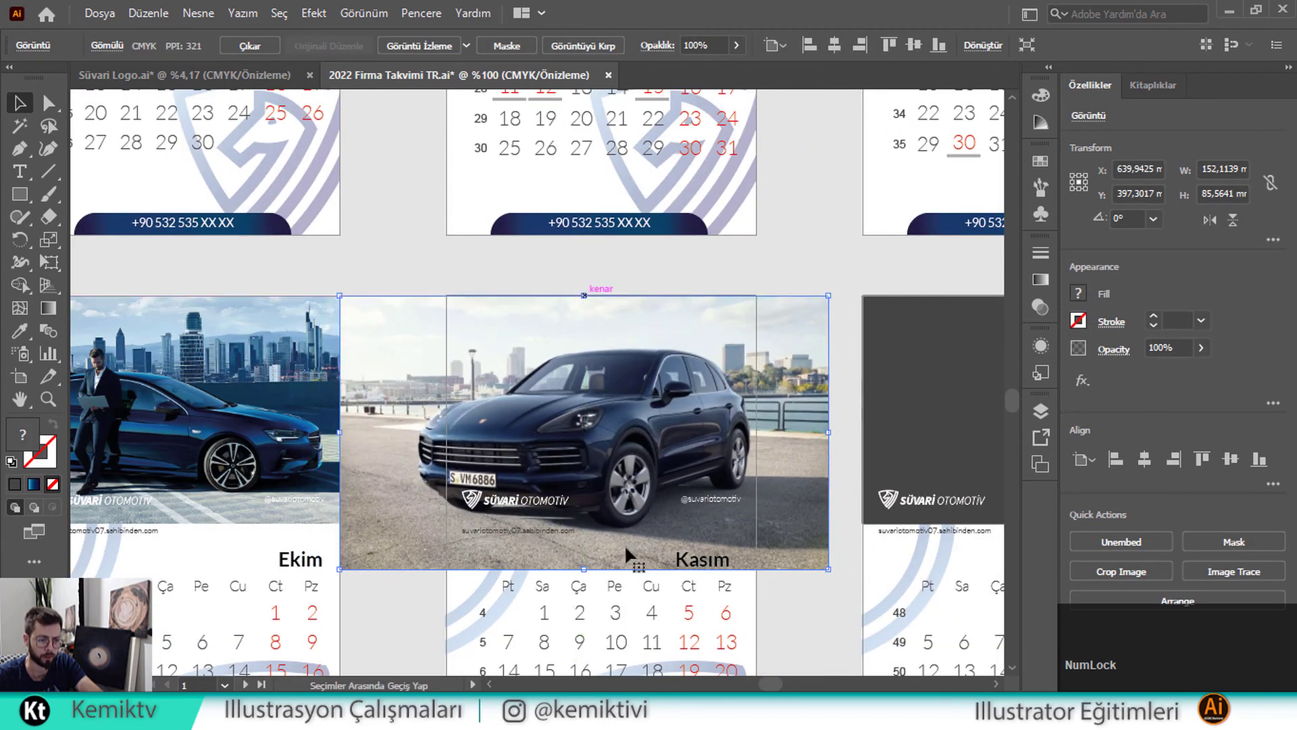
drag(585, 570, 574, 521)
Send the SUV photo to the back and clip it to the dark photo box
right_click(622, 396)
mouse_move(807, 551)
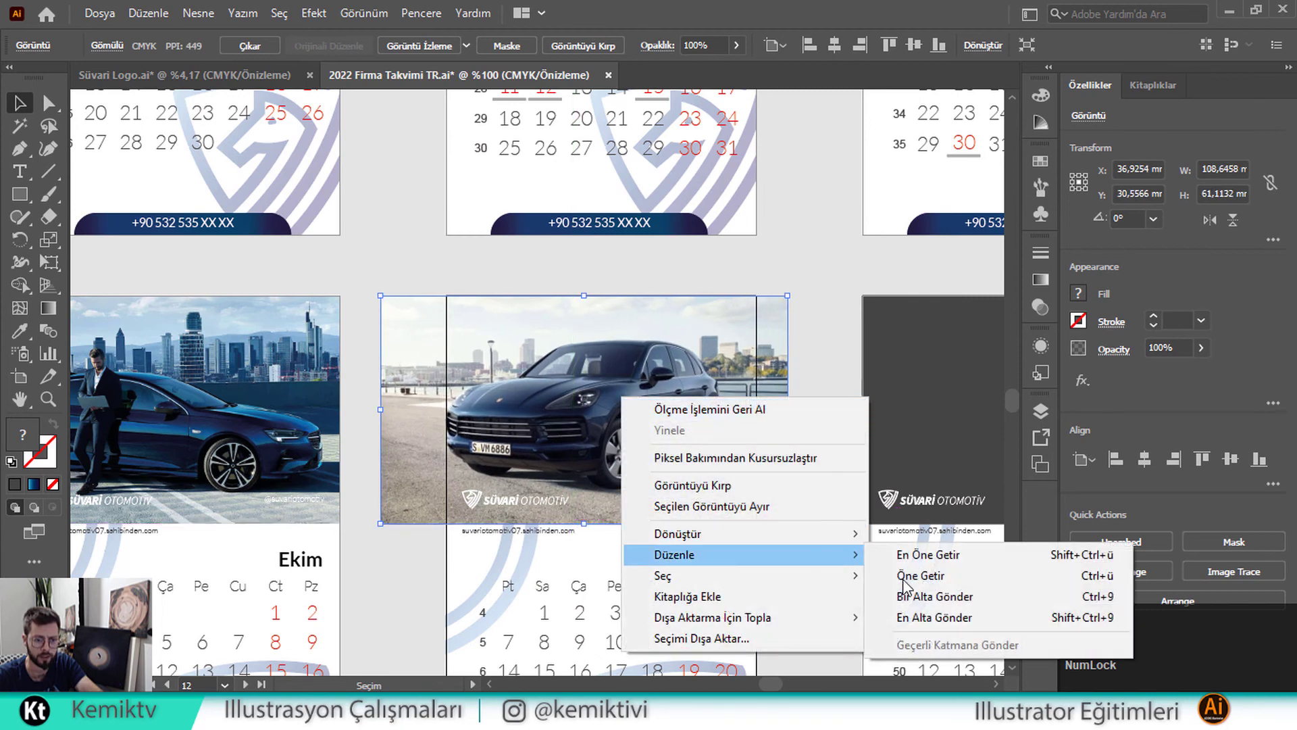
click(943, 616)
shift+click(660, 405)
right_click(660, 405)
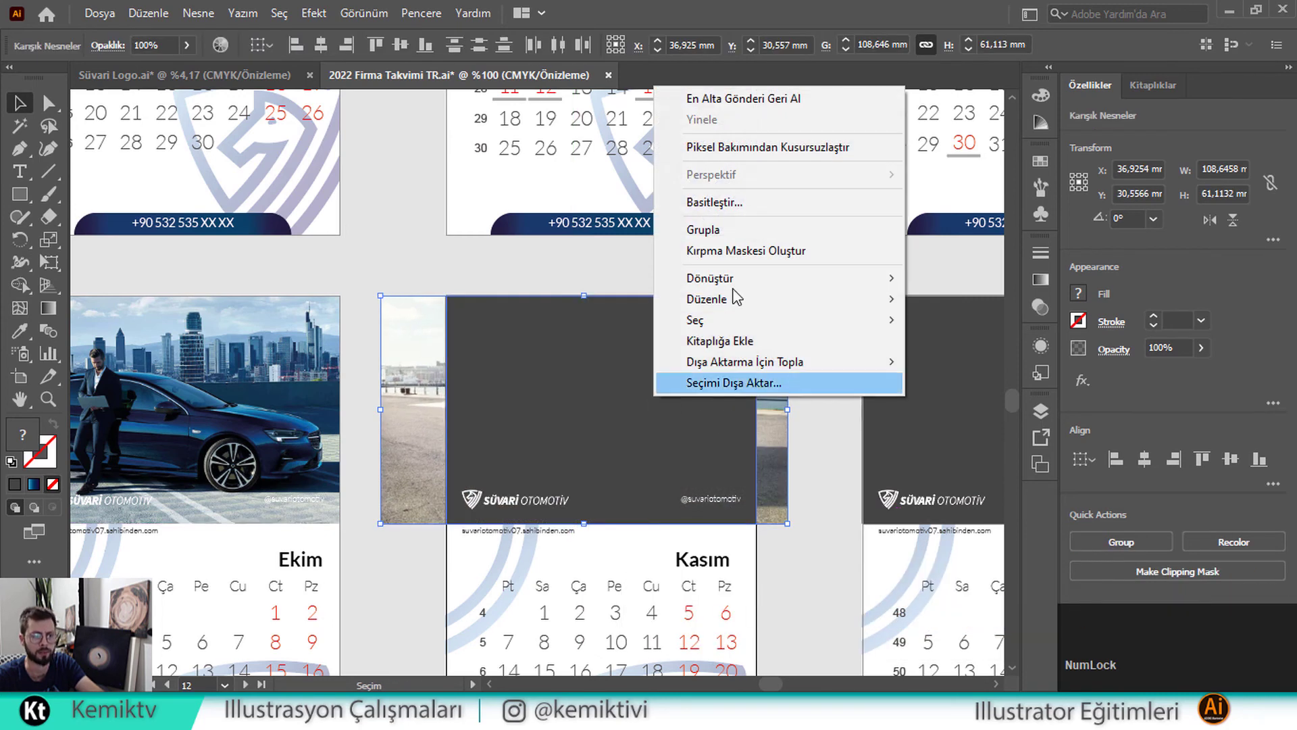
click(723, 251)
Shift the SUV photo sideways inside its Kasım frame, then select the clipped group
double_click(625, 361)
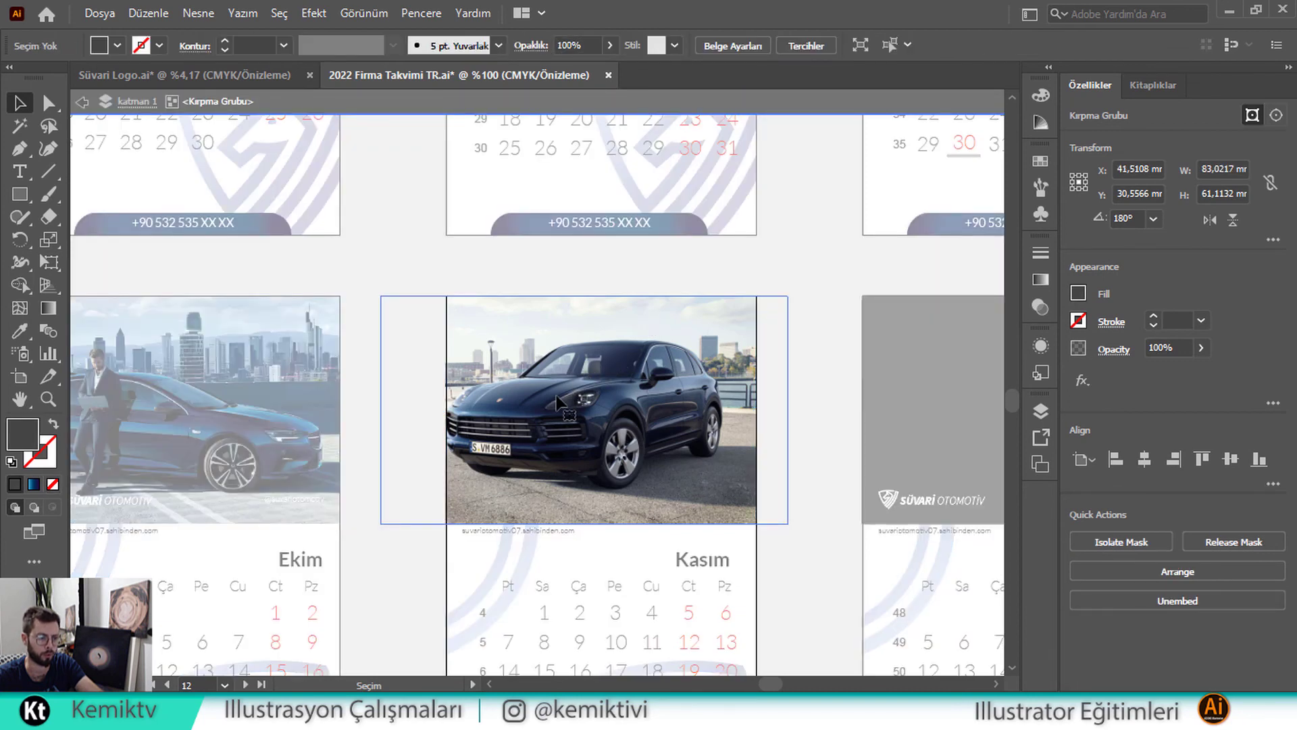
drag(566, 404, 592, 403)
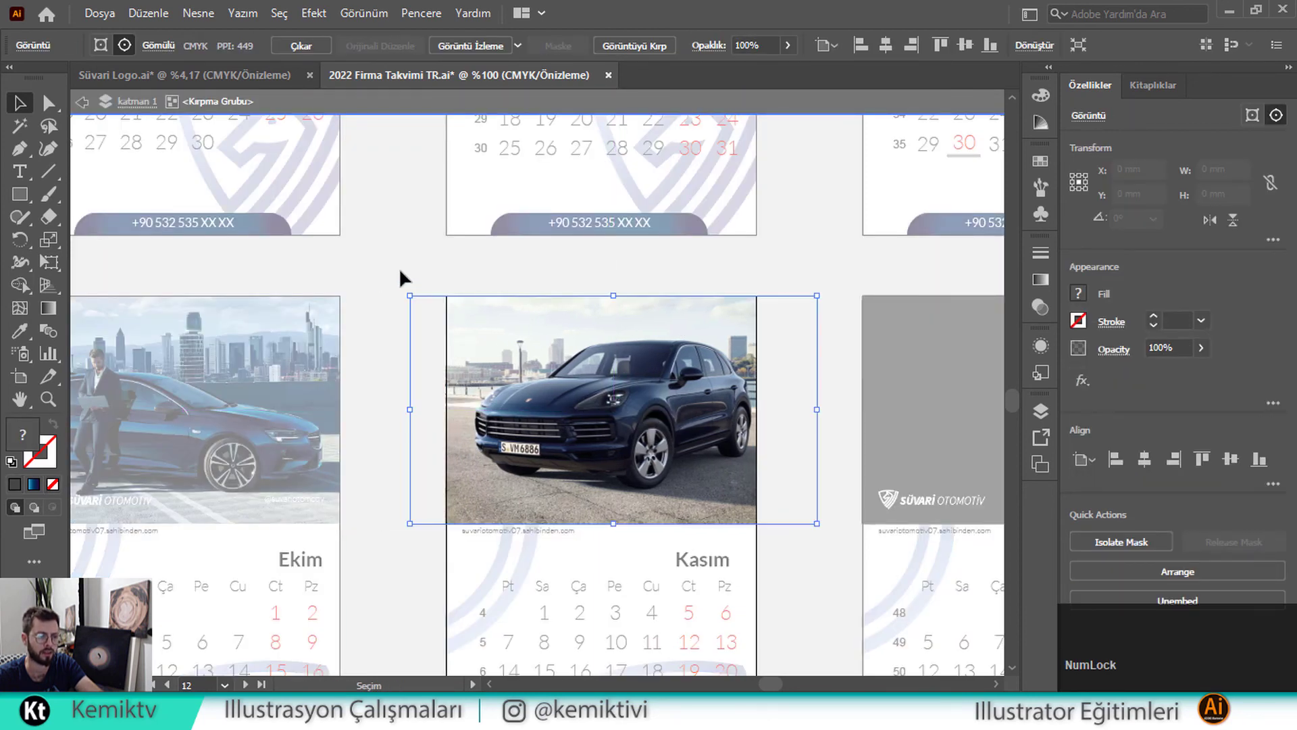
double_click(398, 269)
click(475, 317)
scroll(476, 317, down, 3)
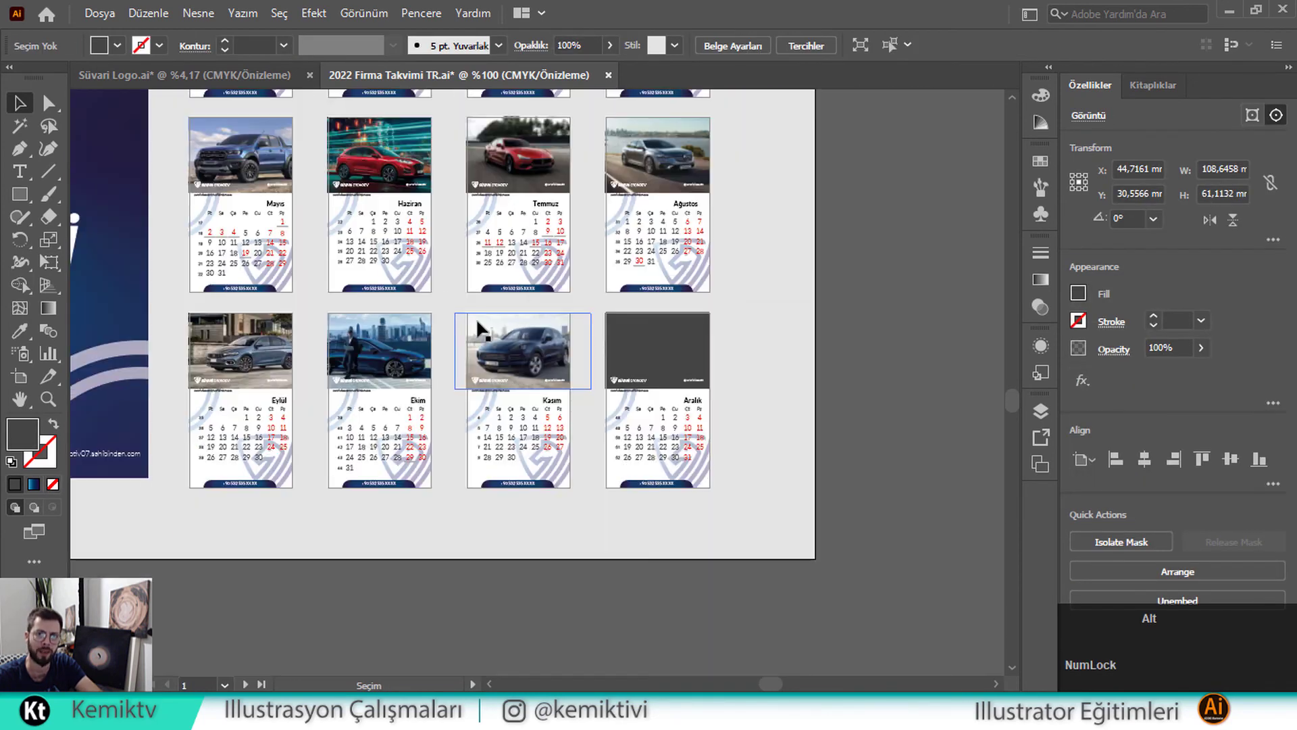
scroll(475, 317, down, 2)
Drag the blue sedan photo onto the Aralık page and scale it down proportionally
drag(331, 350, 436, 414)
drag(129, 481, 682, 395)
scroll(682, 395, up, 4)
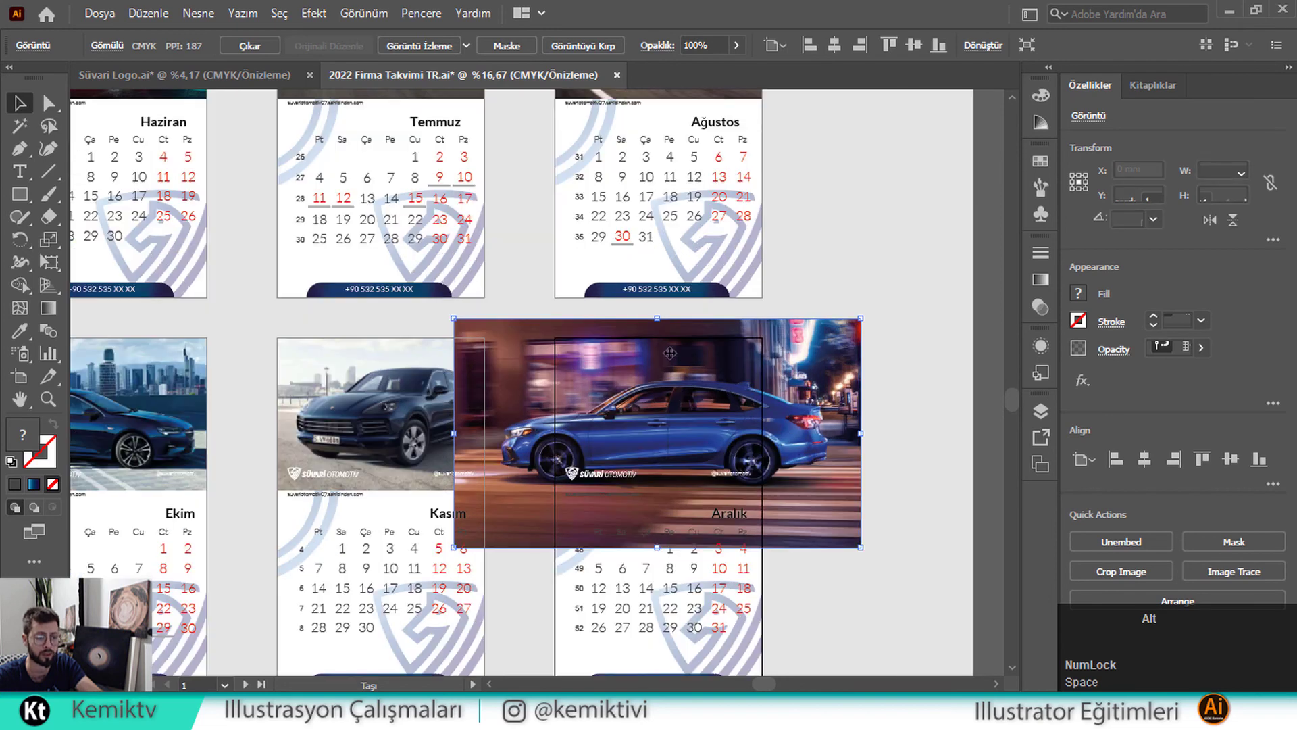
drag(654, 313, 650, 337)
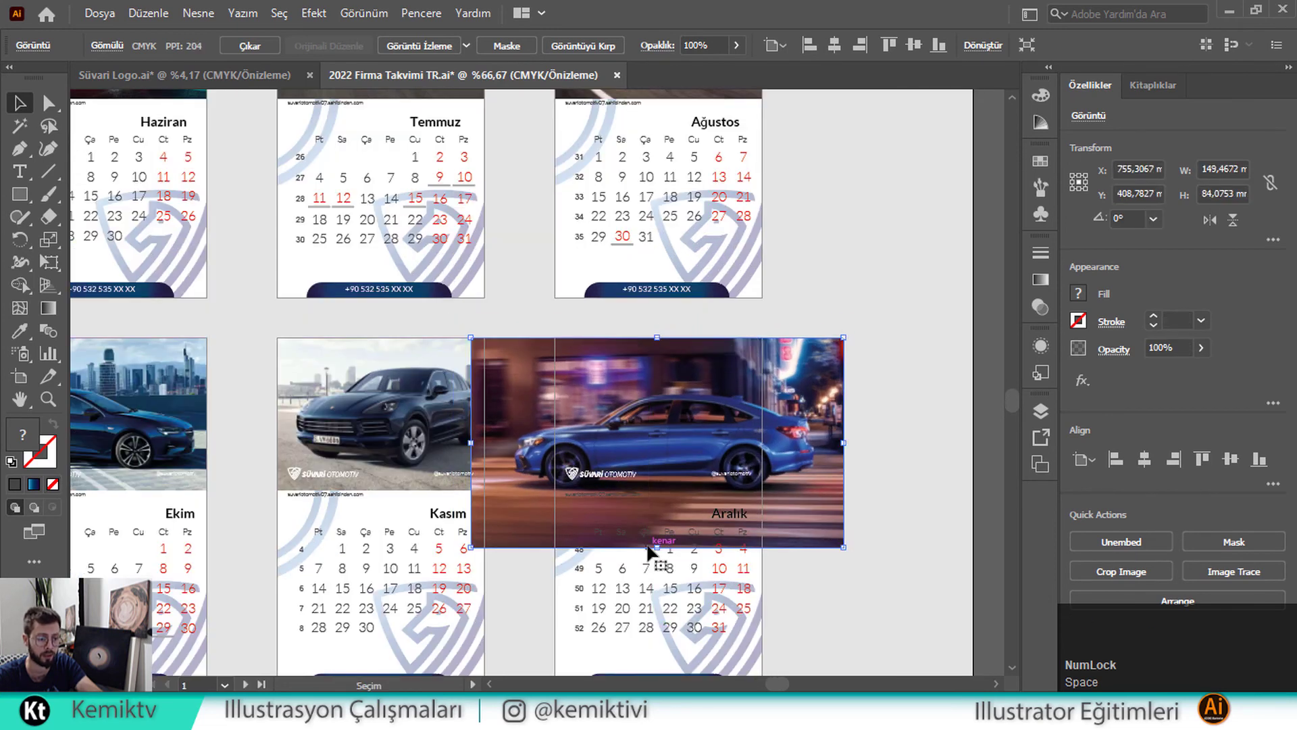
drag(664, 546, 664, 490)
scroll(677, 451, up, 2)
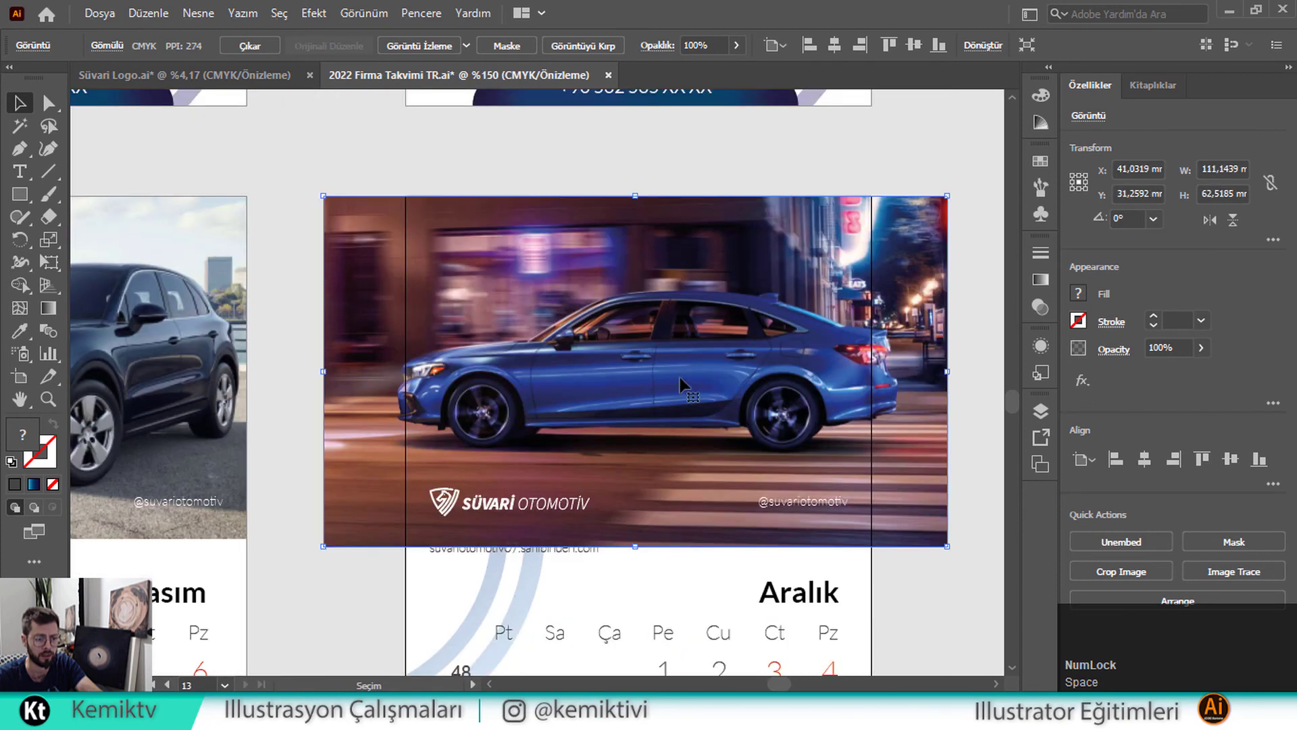
Send the sedan photo behind the dark photo box and clip it to the box
right_click(678, 374)
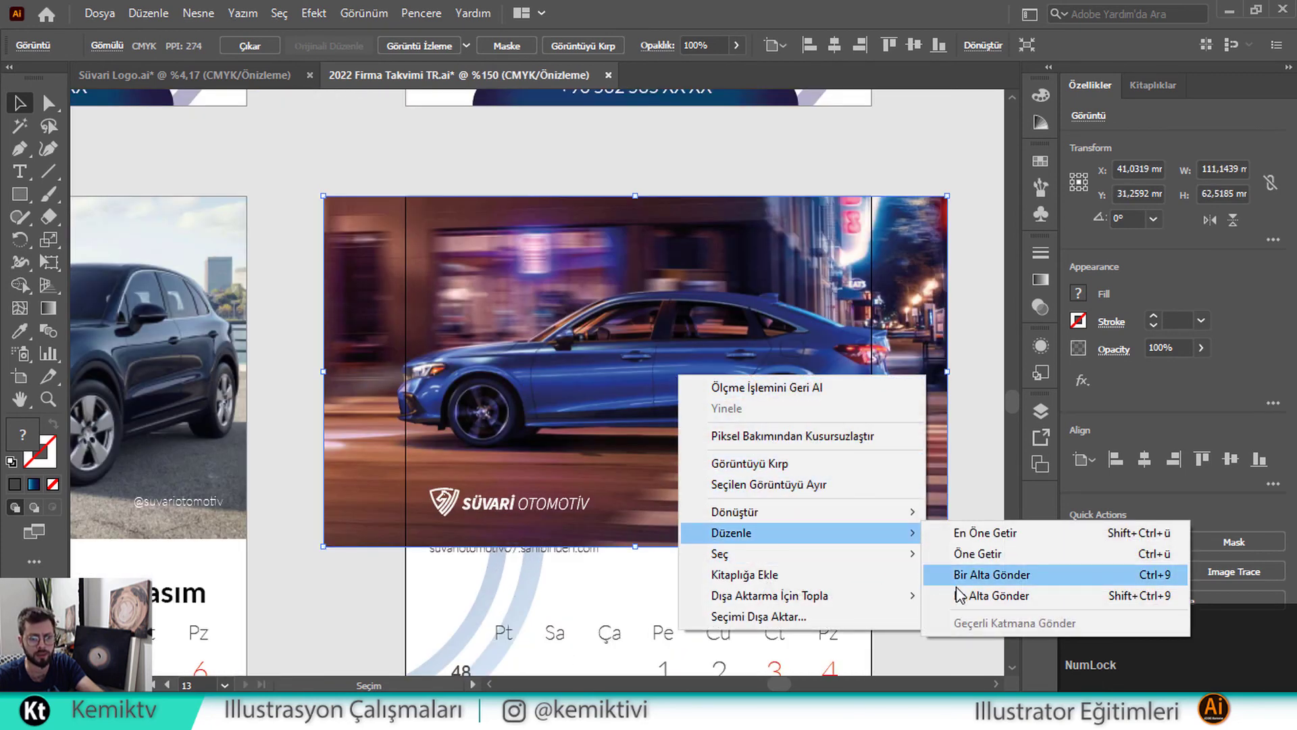
click(946, 576)
shift+click(713, 412)
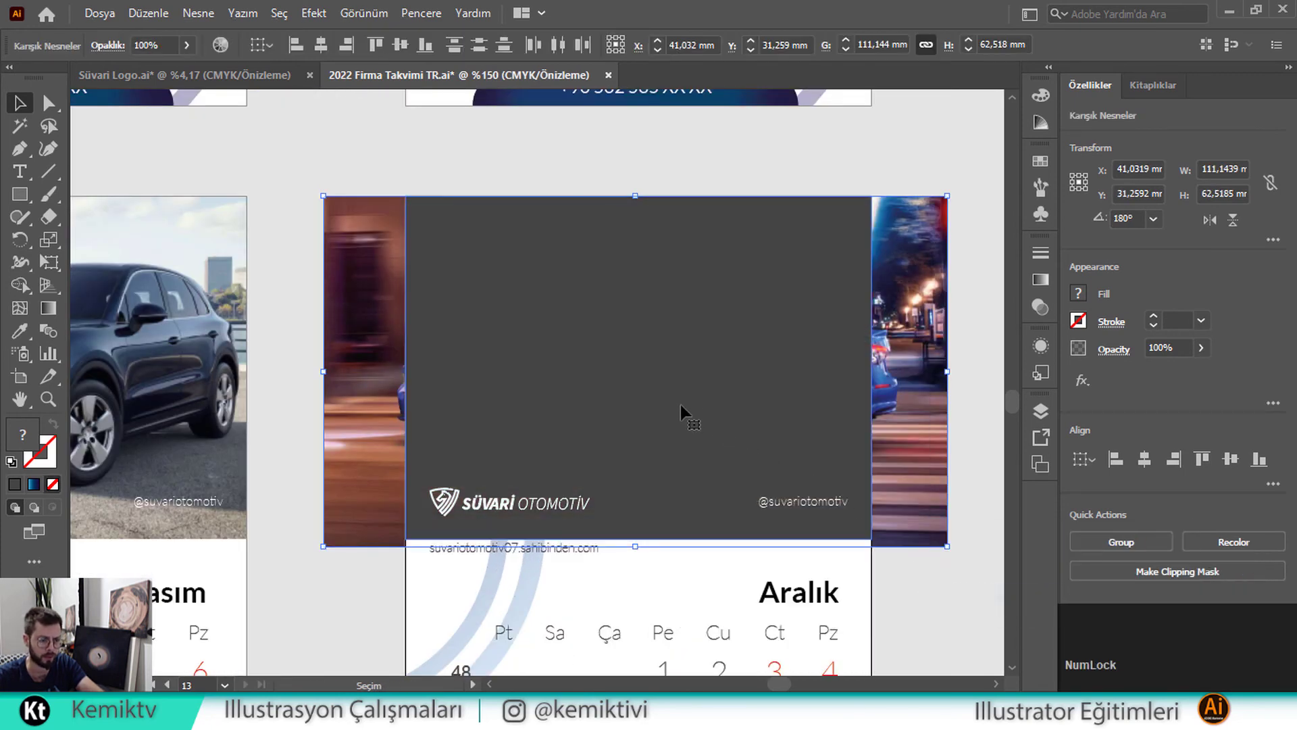
right_click(685, 413)
click(757, 258)
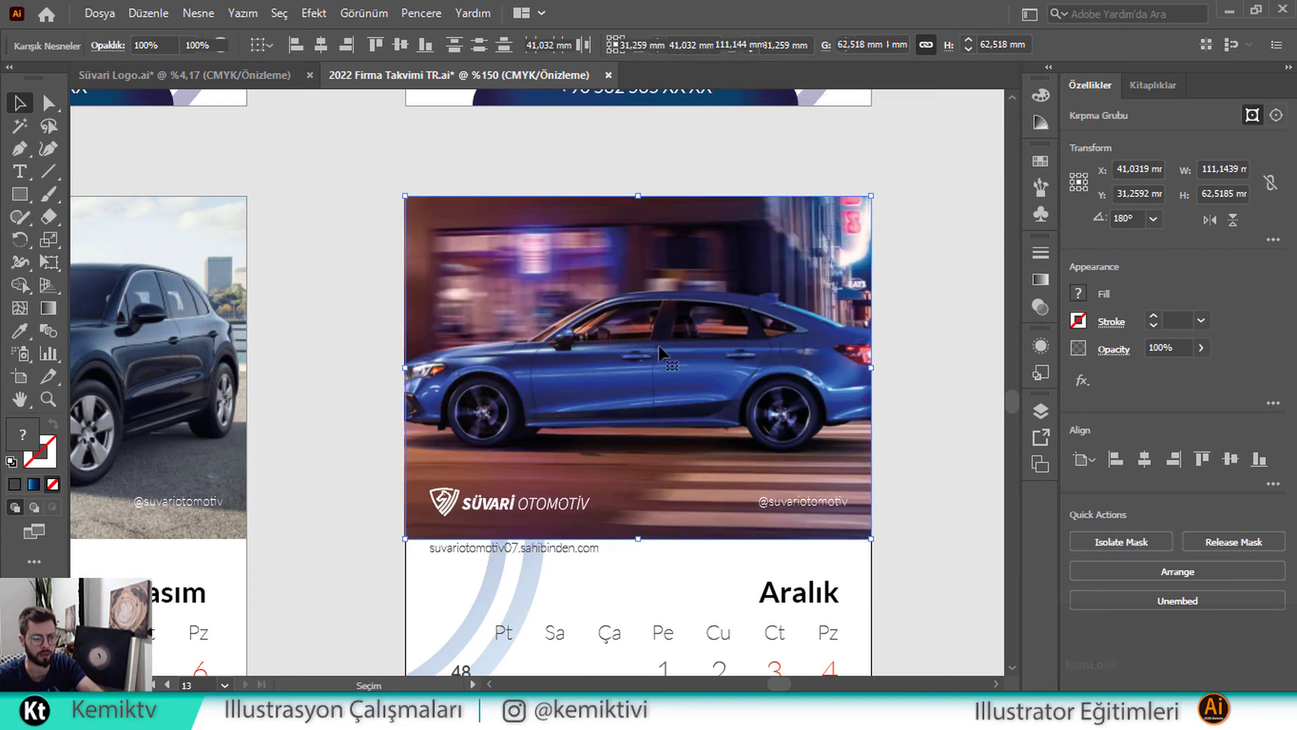
Reposition and slightly resize the sedan inside its clipping frame
double_click(709, 338)
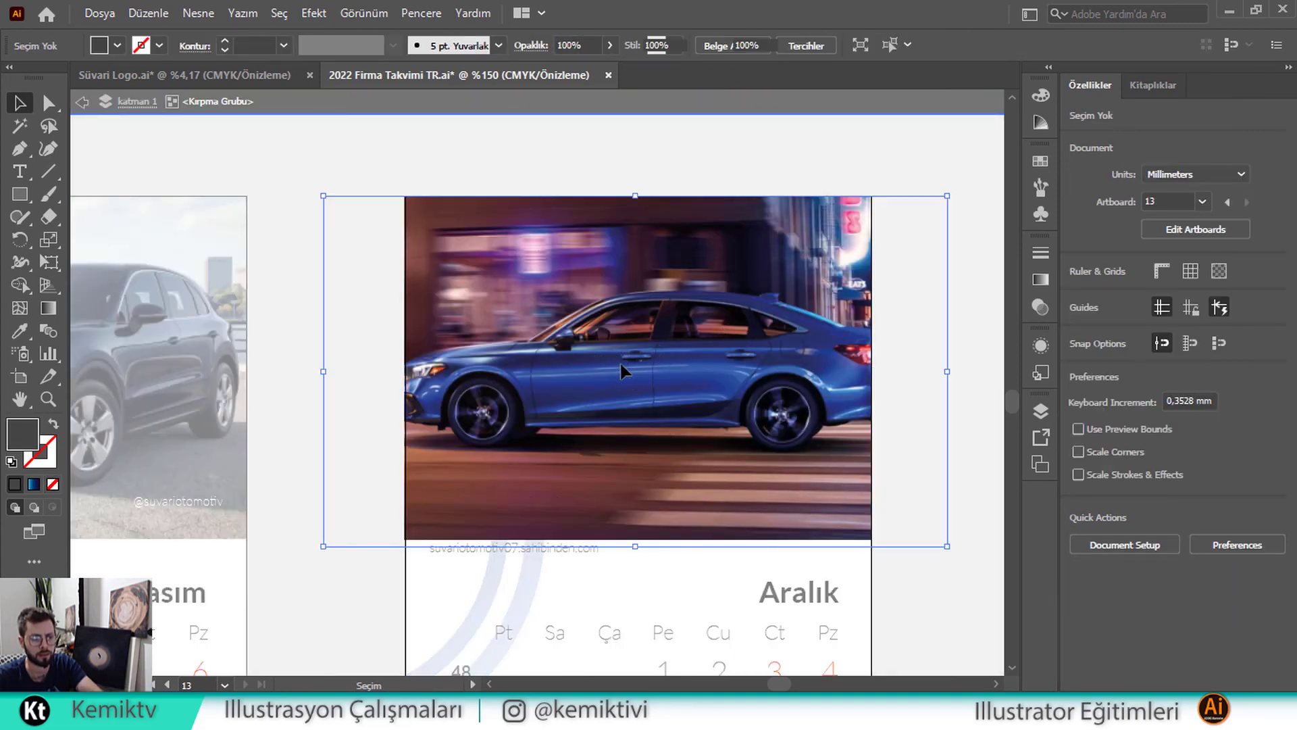
drag(628, 363, 643, 369)
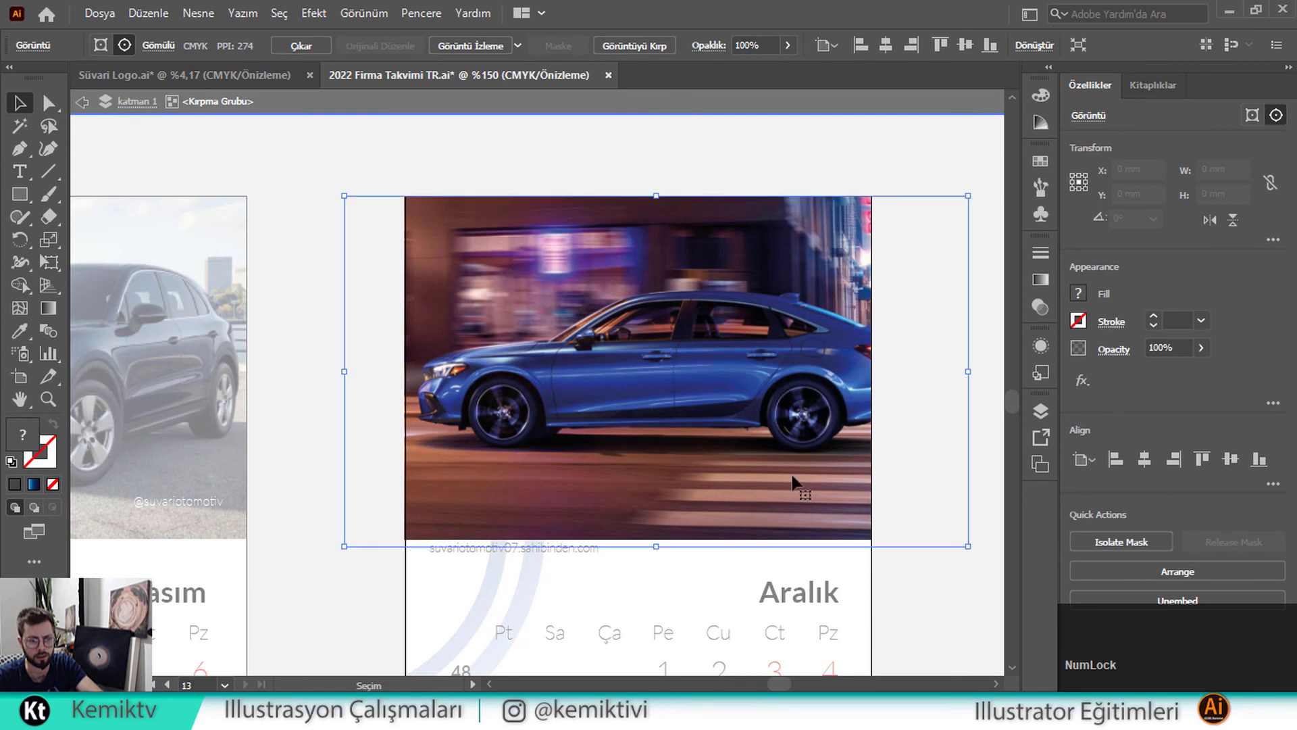
drag(662, 547, 662, 539)
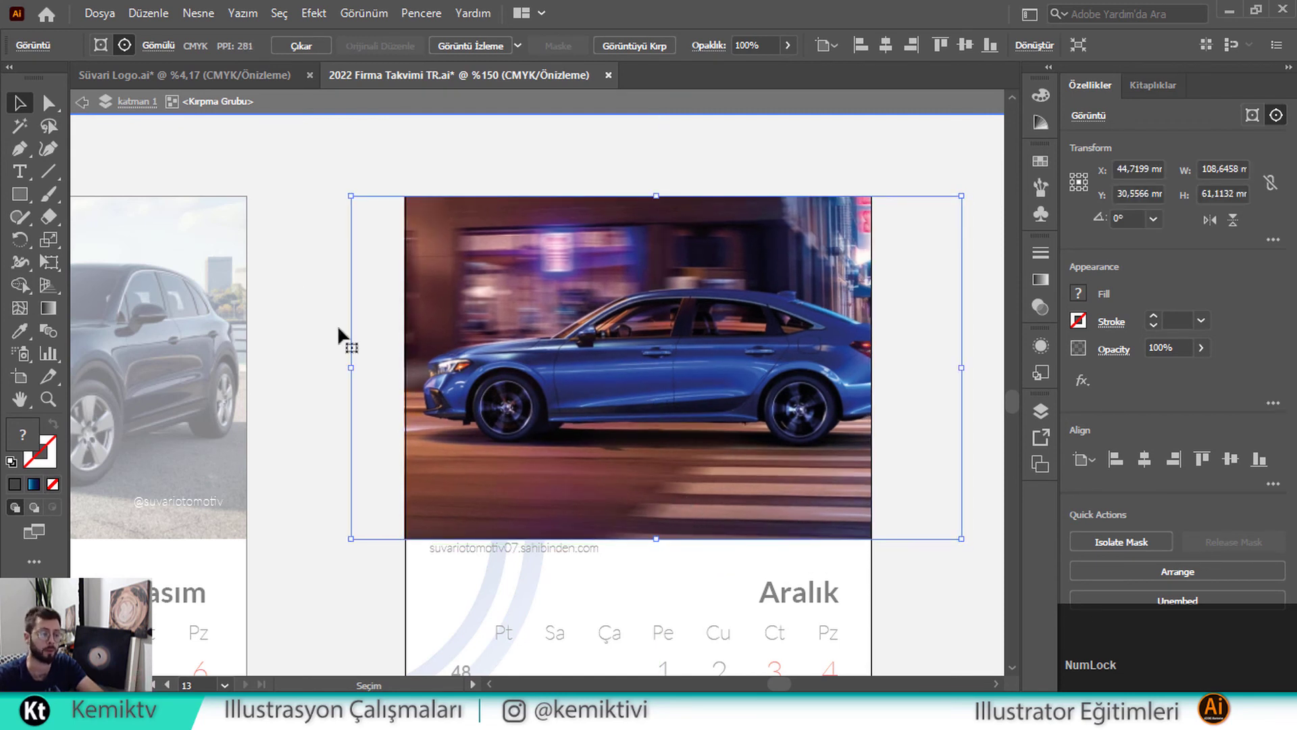
double_click(286, 209)
scroll(571, 324, down, 6)
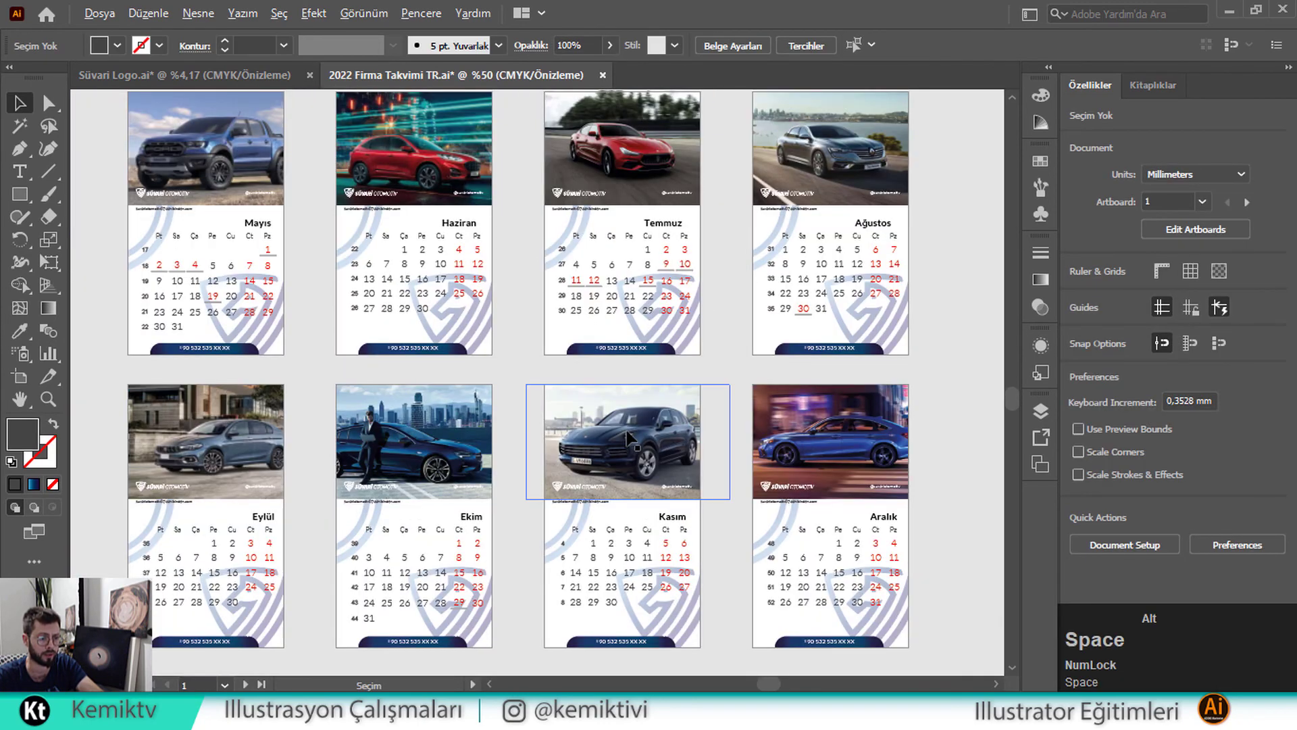
scroll(626, 433, down, 2)
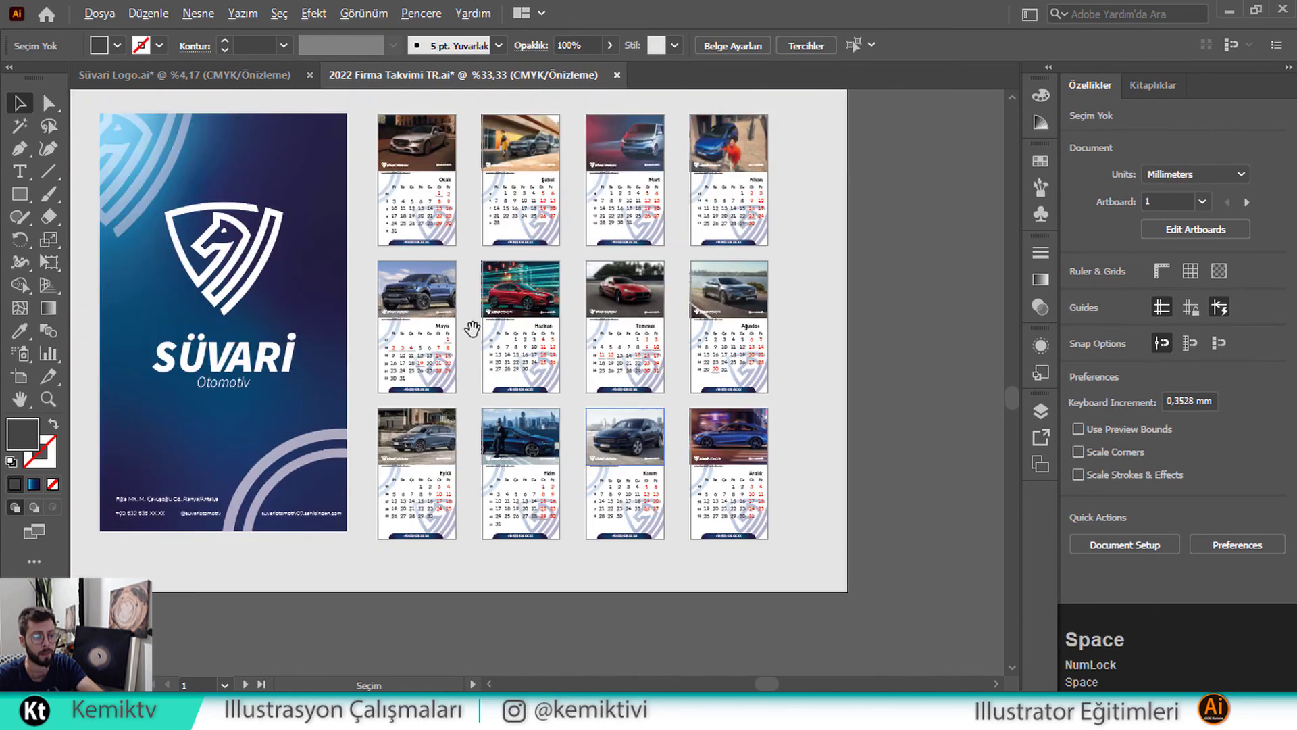
drag(472, 329, 623, 394)
drag(368, 295, 529, 291)
Type 2022 as a new text object below the Otomotiv title and enlarge it
click(20, 172)
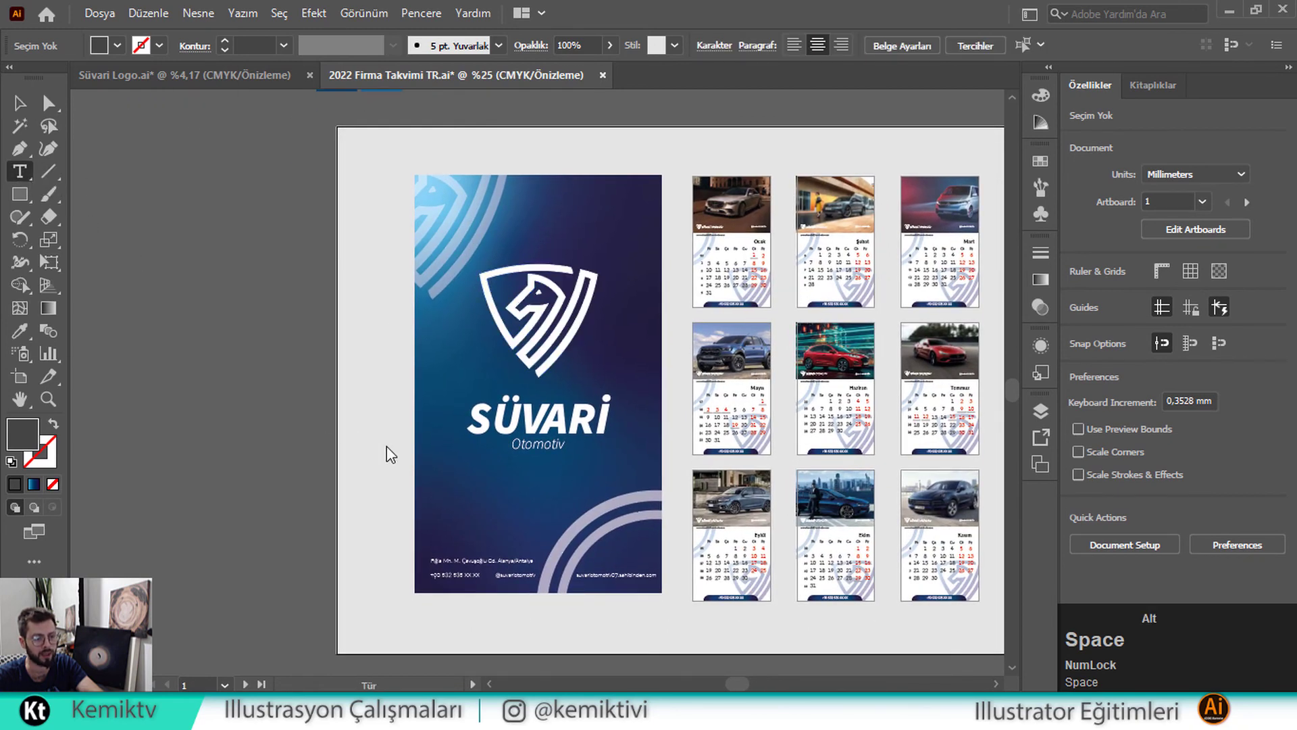
click(526, 512)
scroll(534, 518, up, 2)
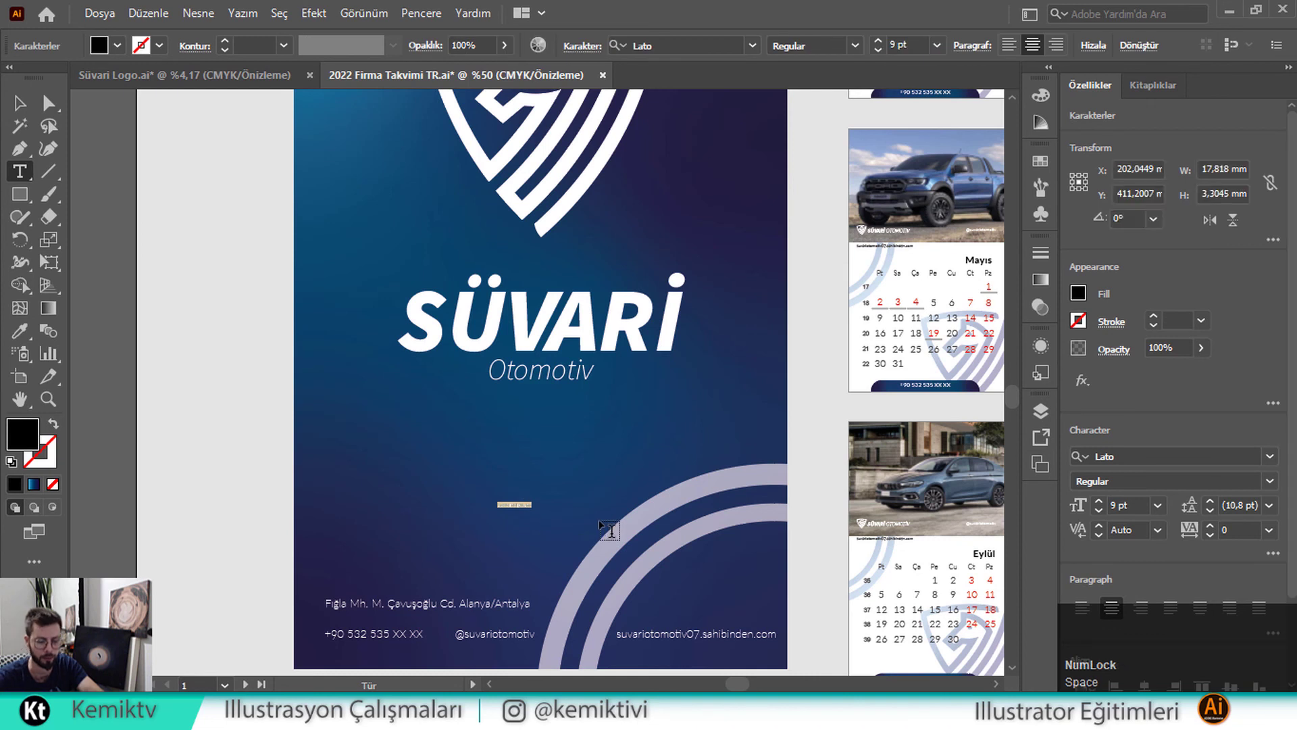
key(BackSpace)
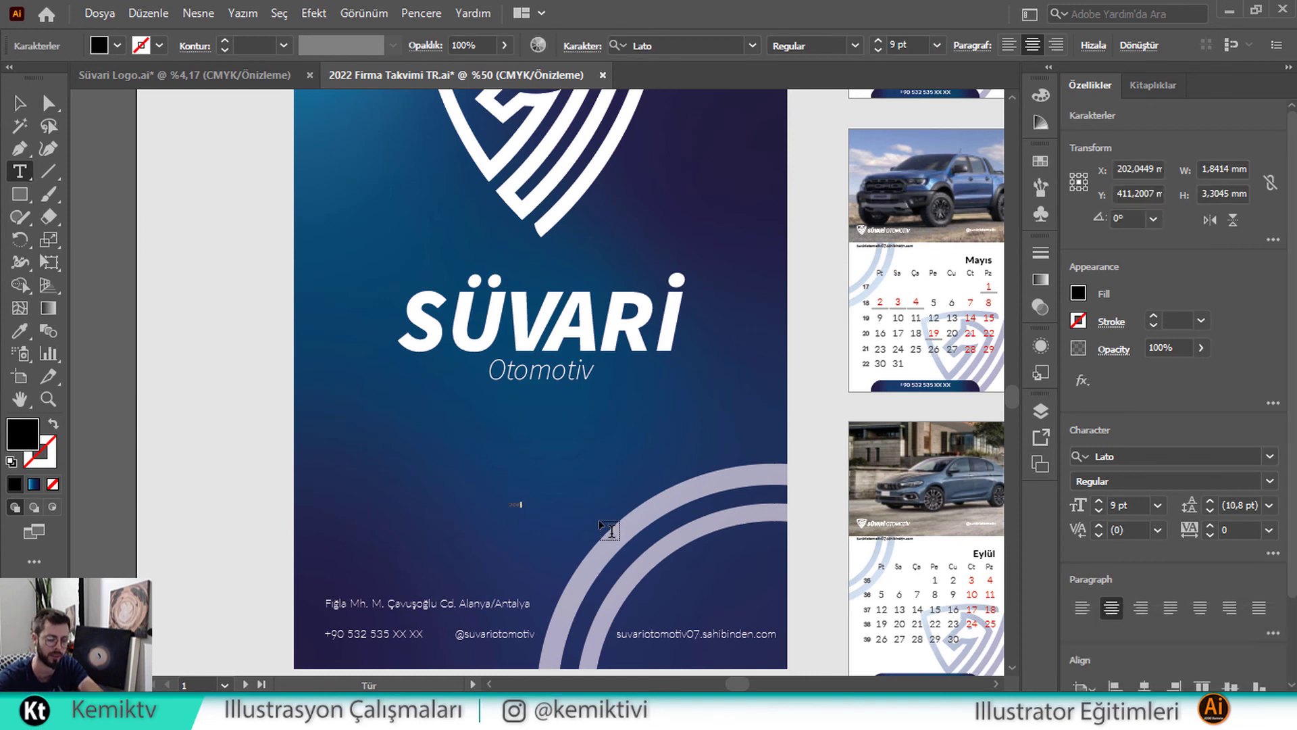
key(BackSpace)
text(2022)
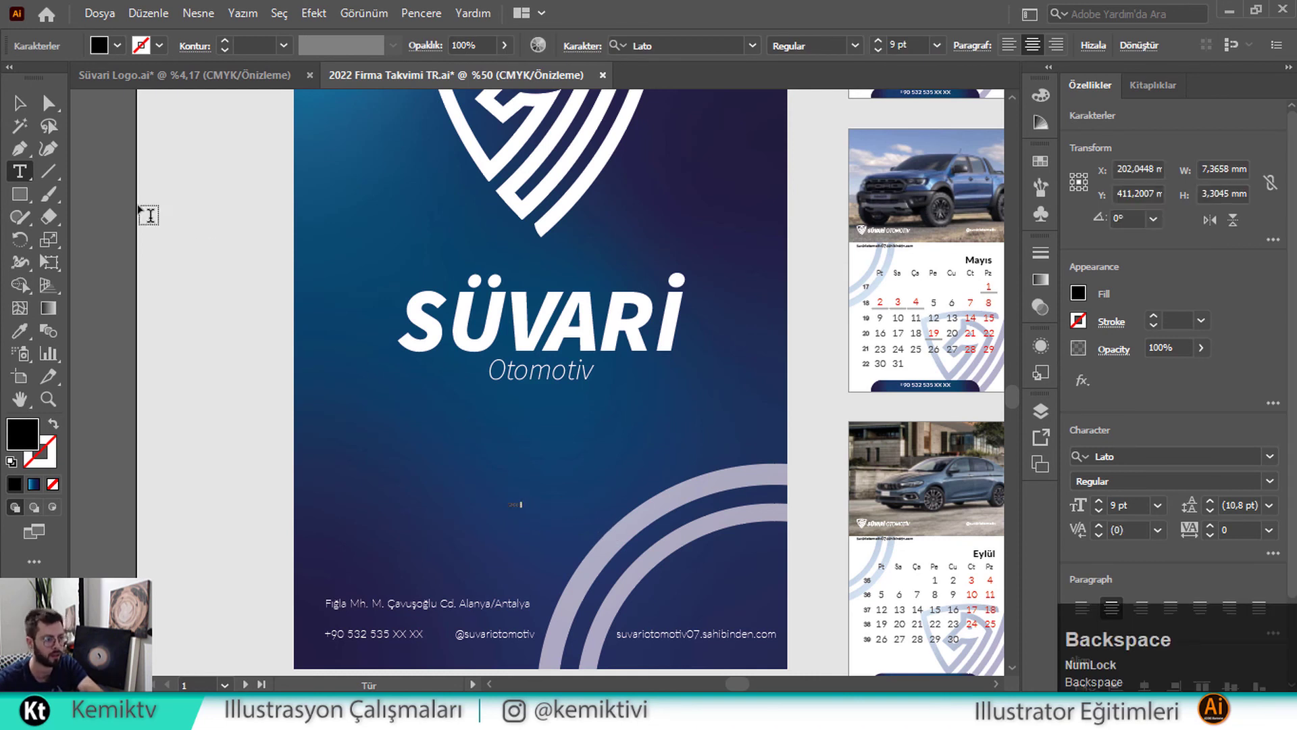
click(20, 102)
drag(525, 505, 571, 496)
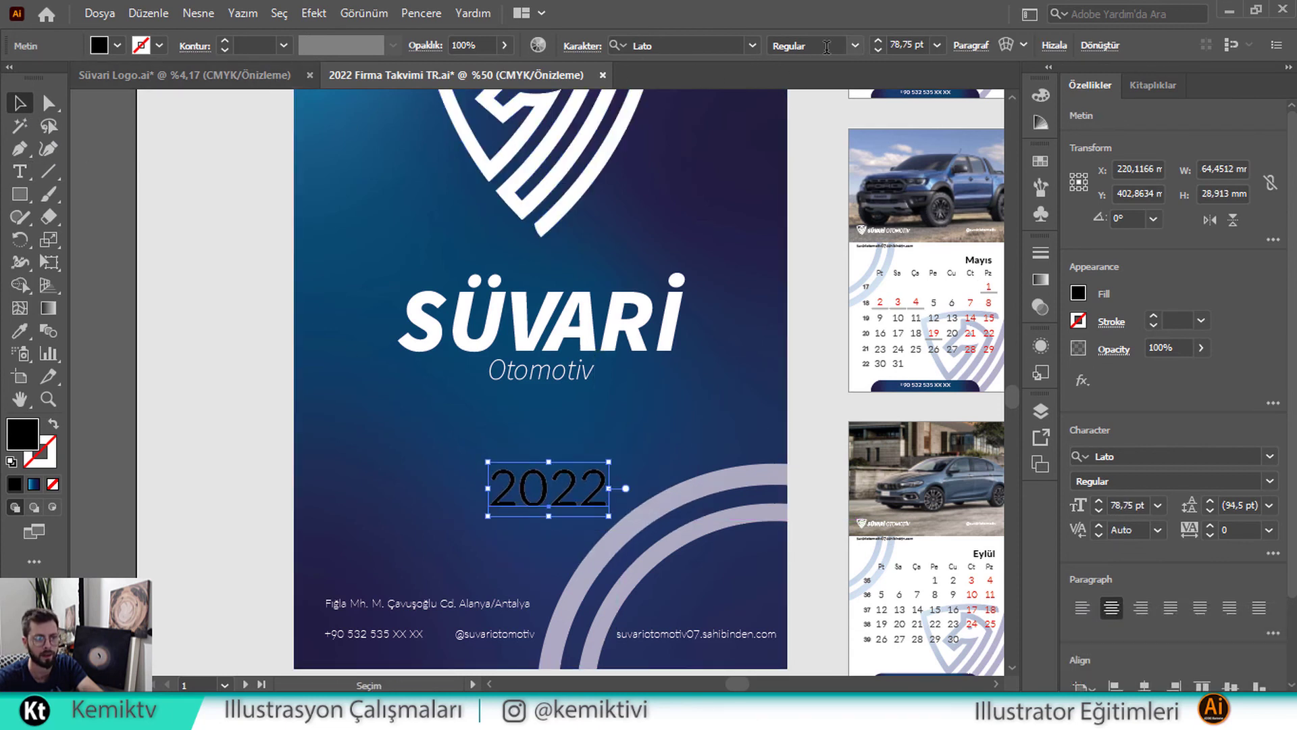
click(854, 45)
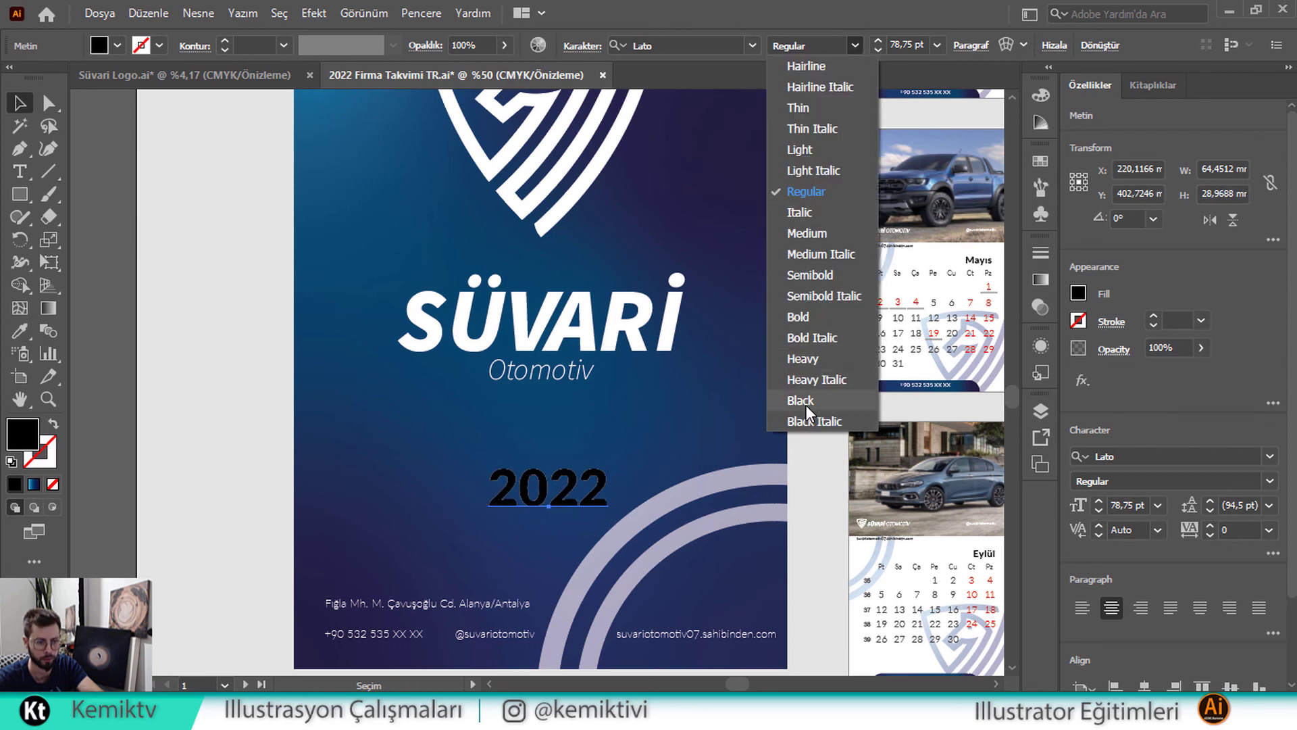
Apply the Black Italic weight to 2022 and stretch it larger
click(808, 422)
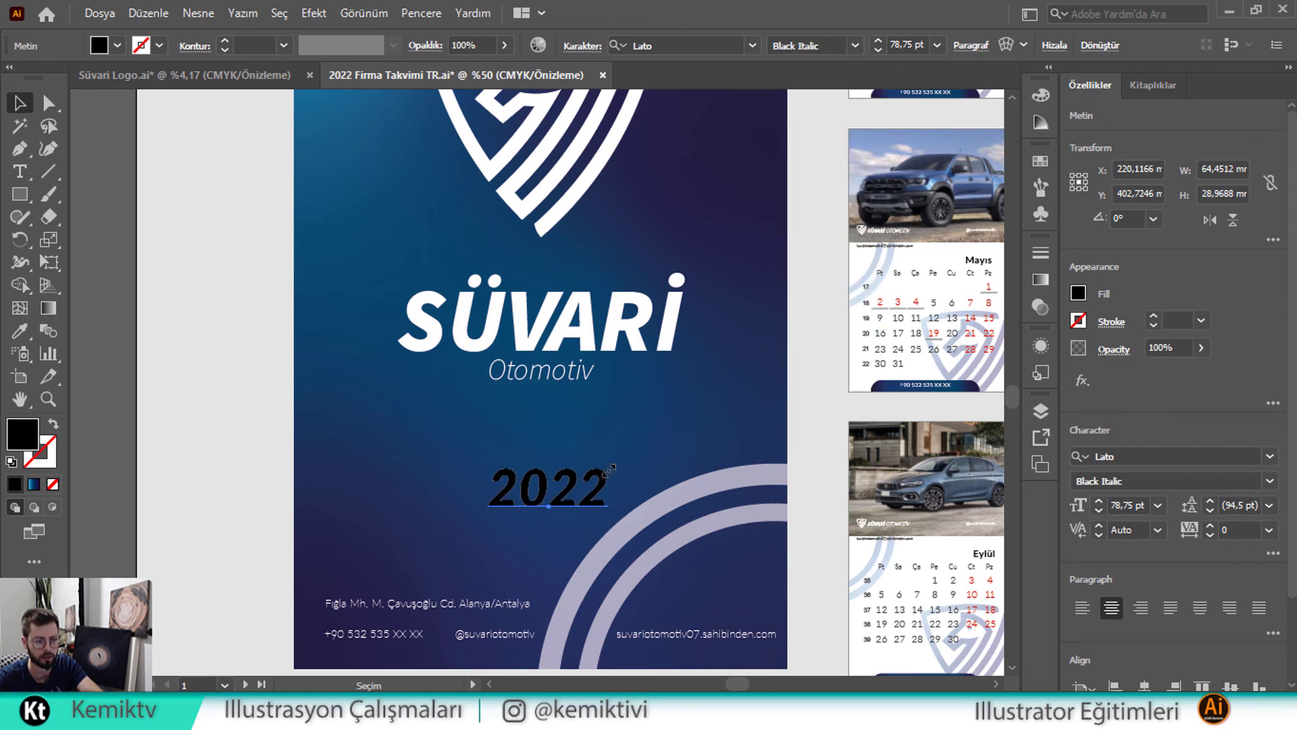
click(575, 477)
drag(549, 462, 554, 435)
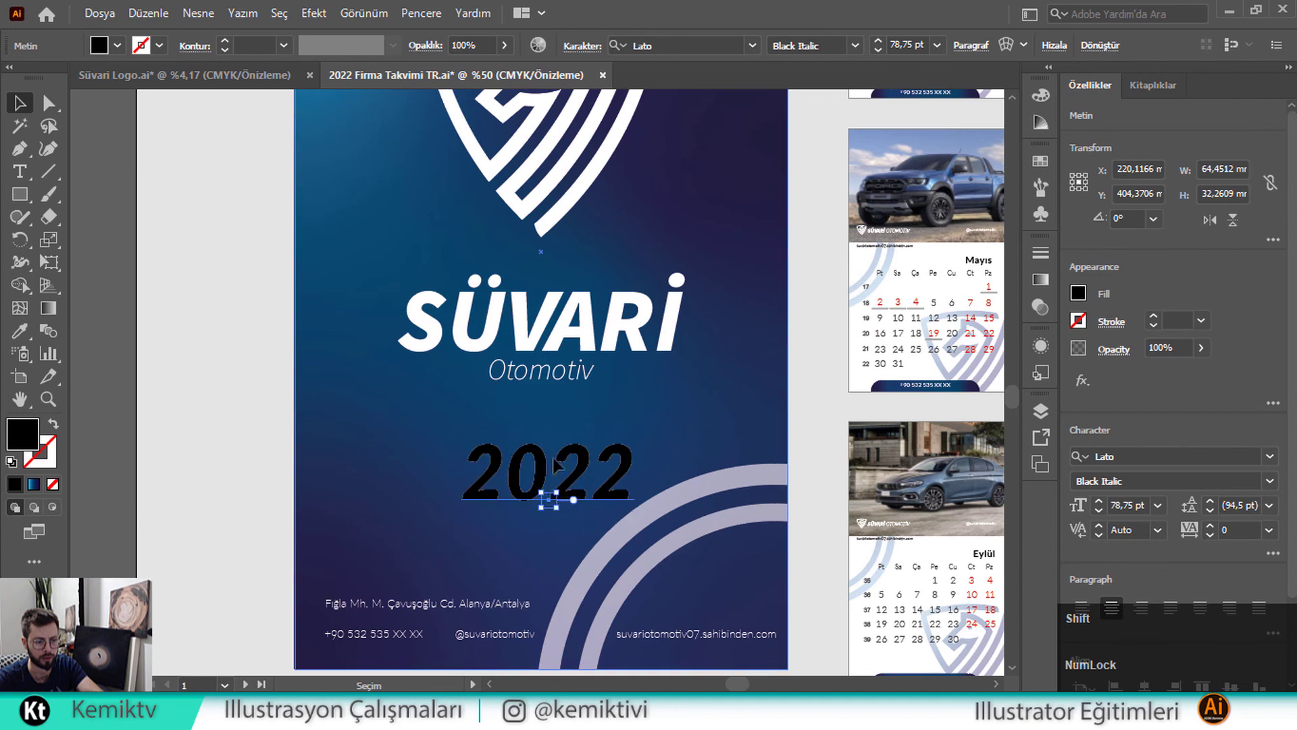
drag(552, 531, 551, 533)
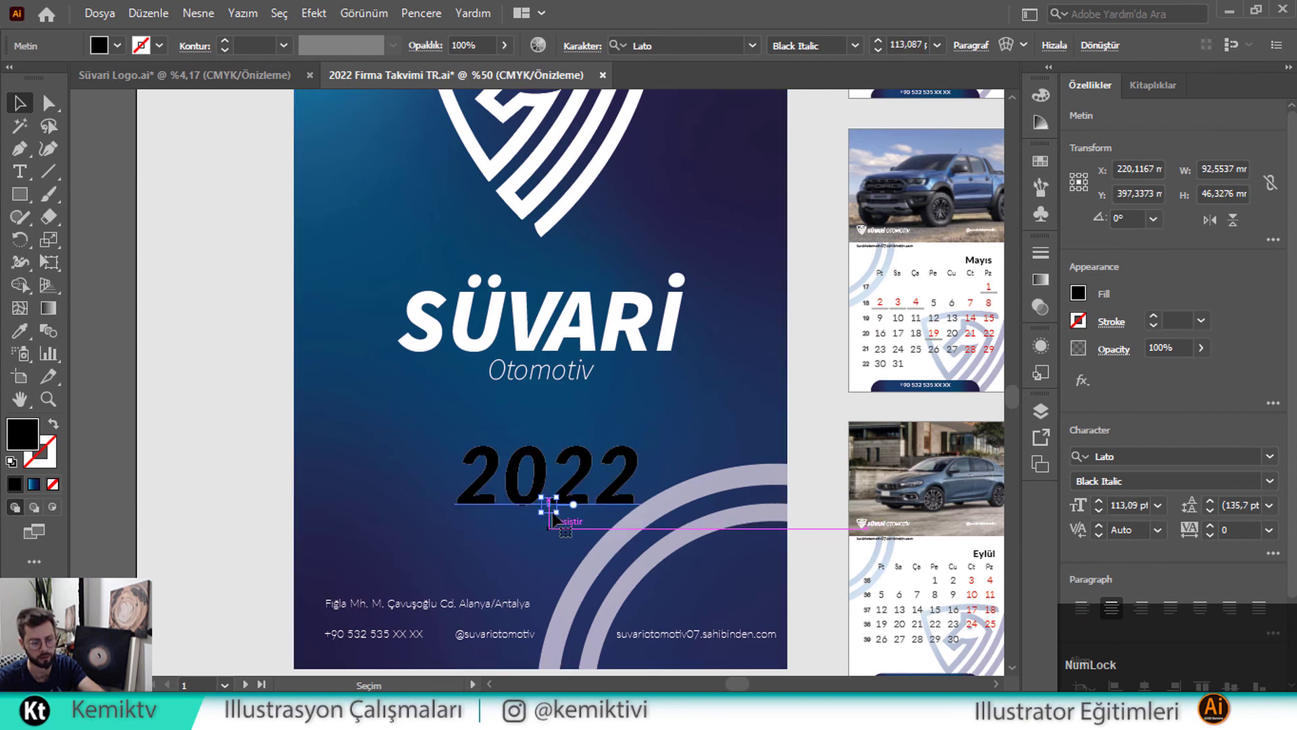
Copy the SÜVARİ title's white style onto 2022 with the Eyedropper, then enlarge it proportionally
click(20, 331)
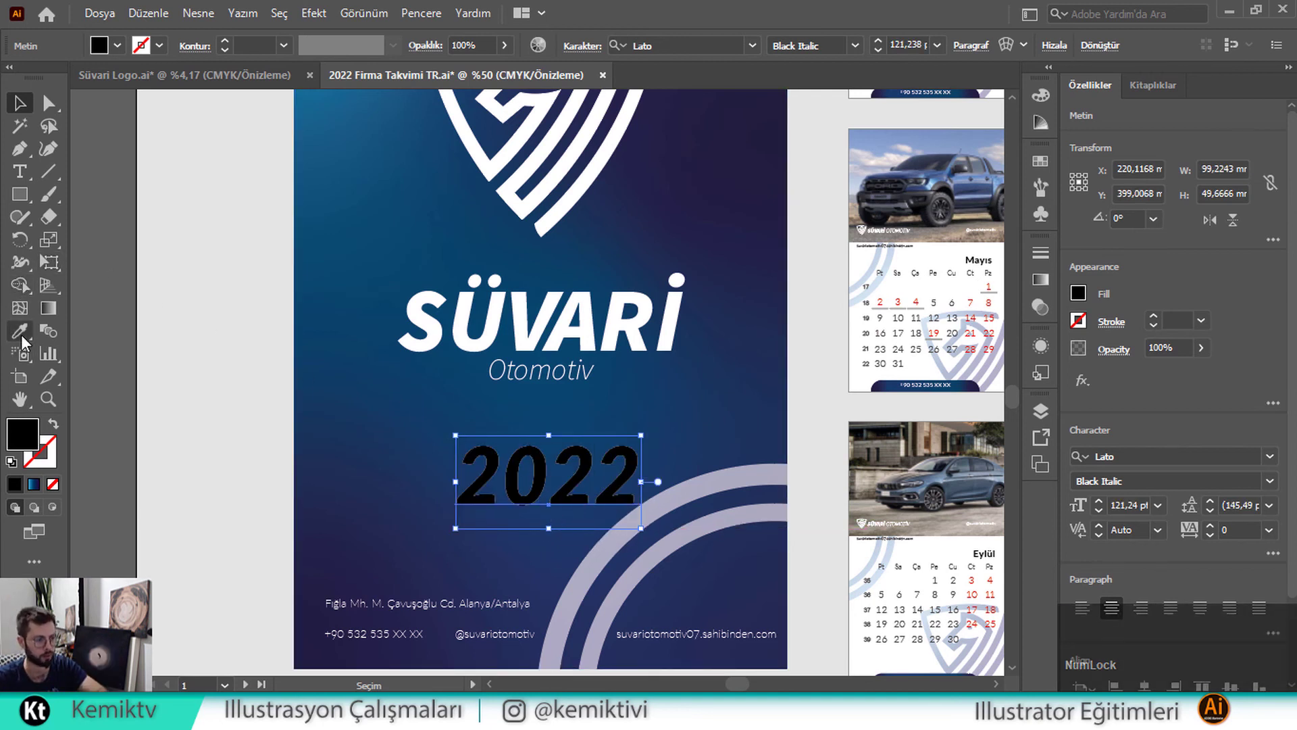
click(451, 315)
click(19, 102)
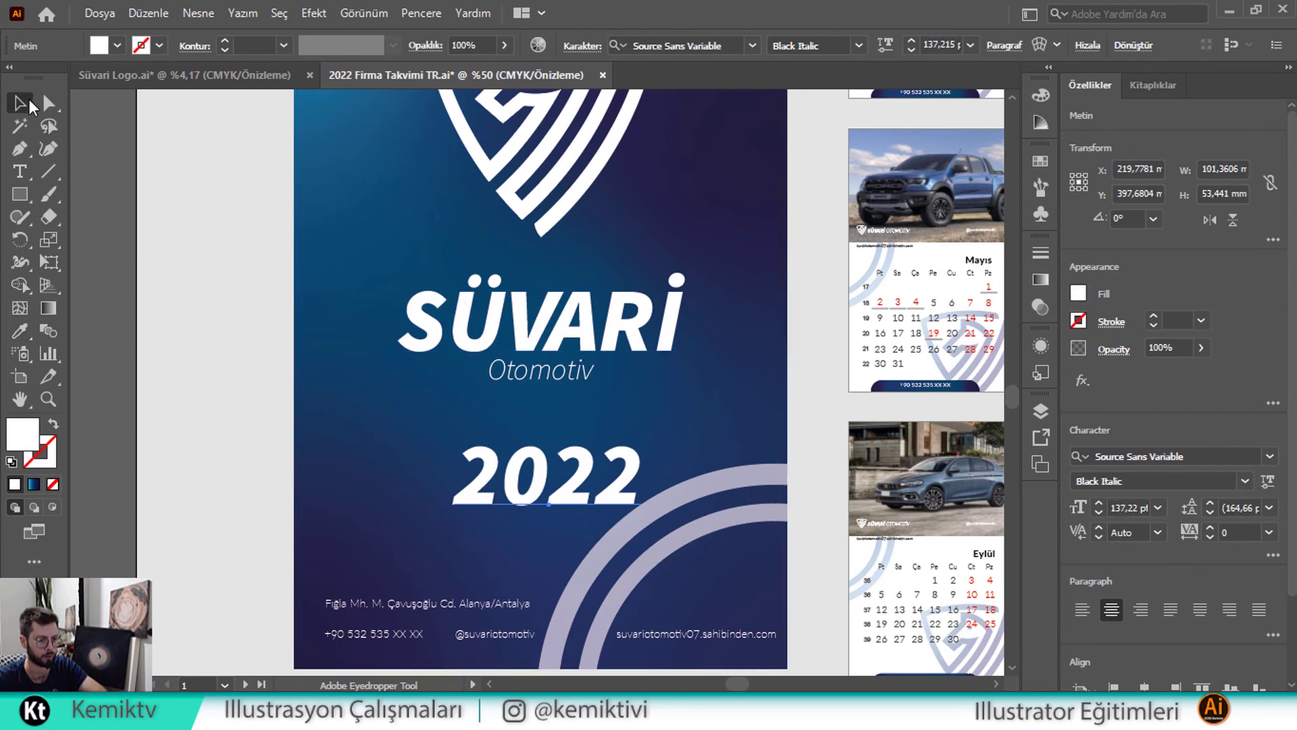
click(631, 483)
key(Num_Lock)
drag(552, 428, 553, 413)
Select the shield logo and add a Stylize > Drop Shadow effect to it
click(629, 238)
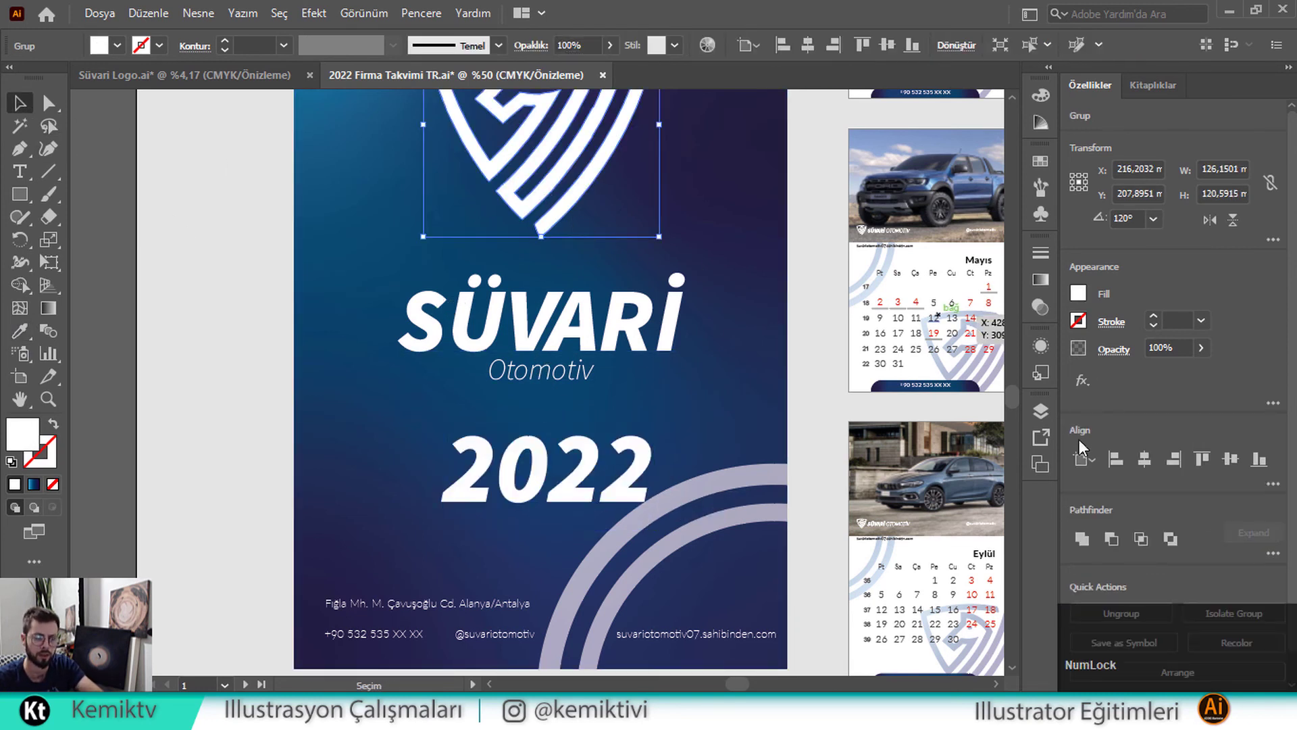
click(1081, 381)
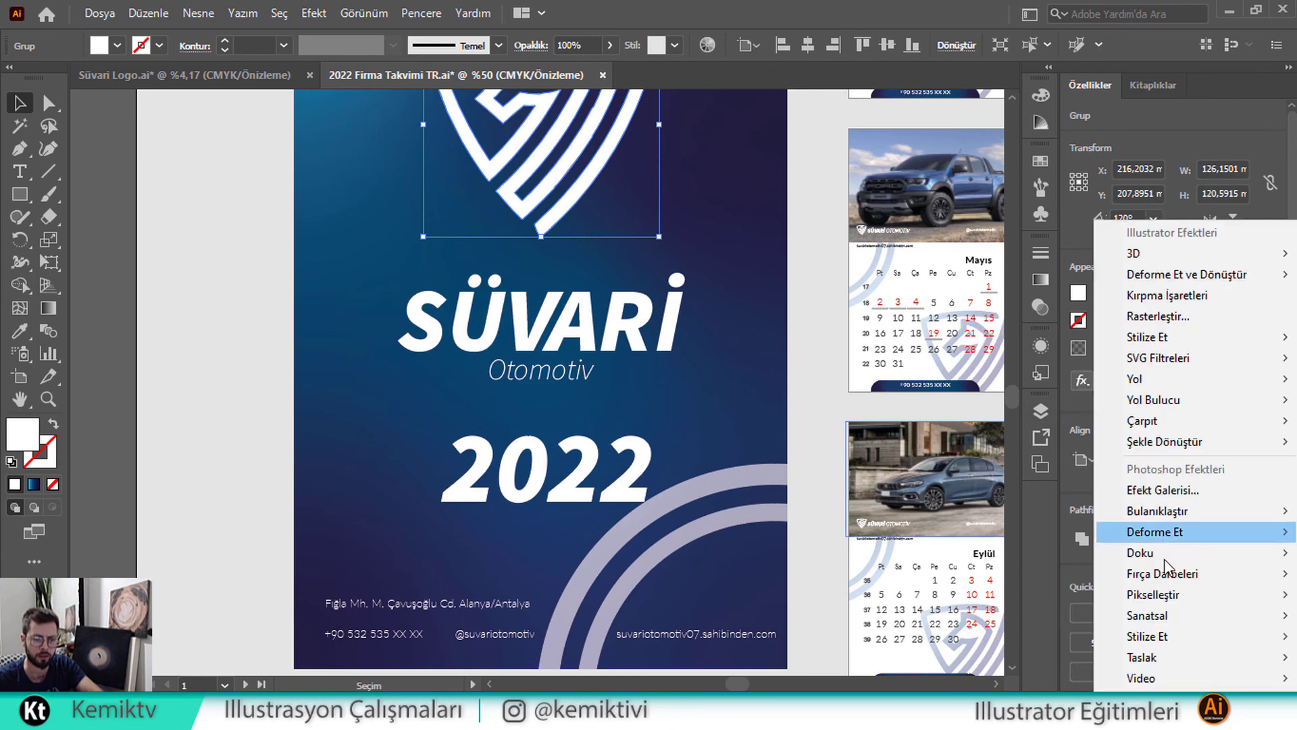
mouse_move(1157, 513)
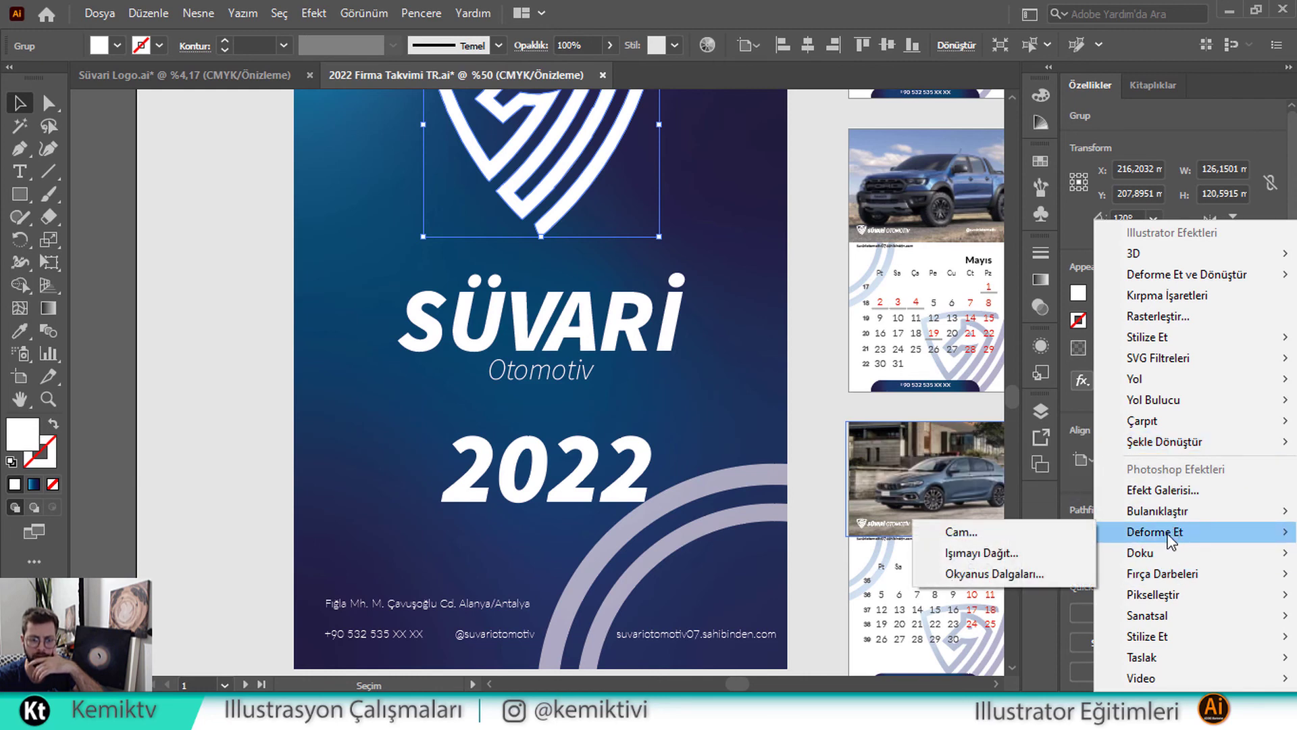
mouse_move(1170, 623)
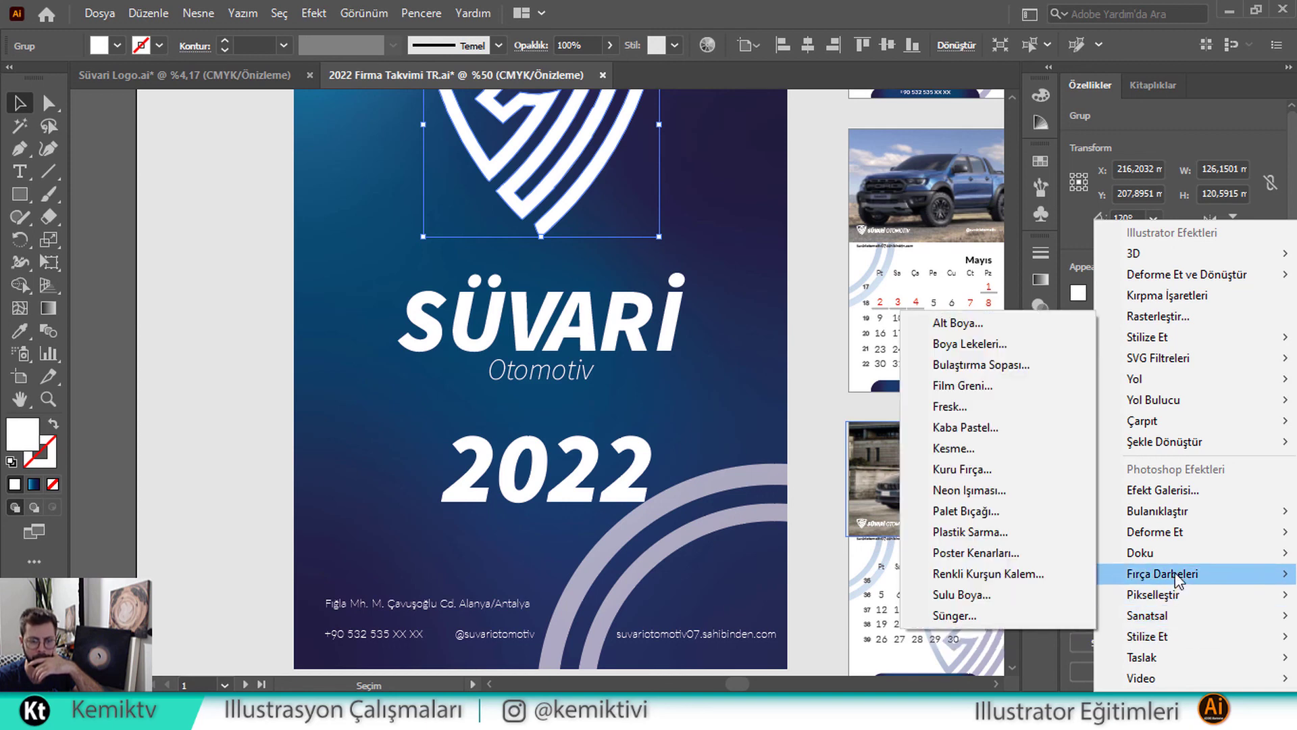
mouse_move(1193, 351)
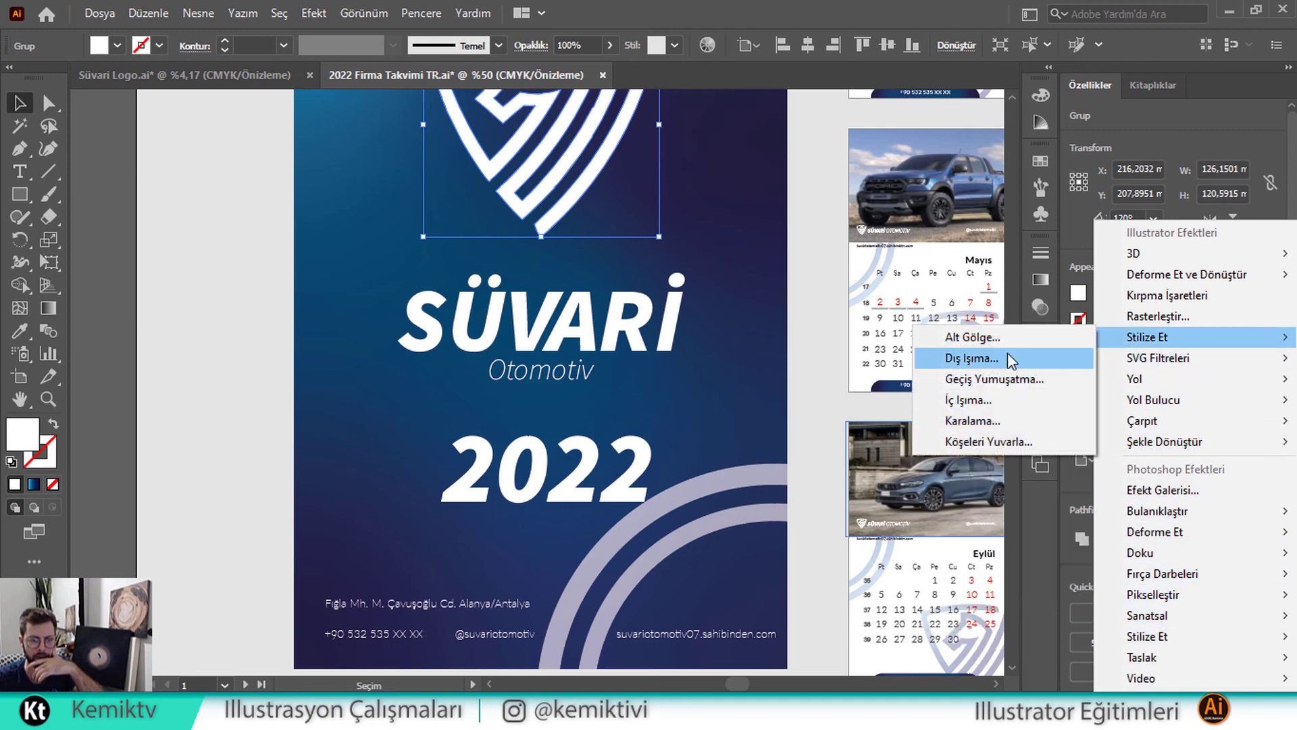
click(987, 339)
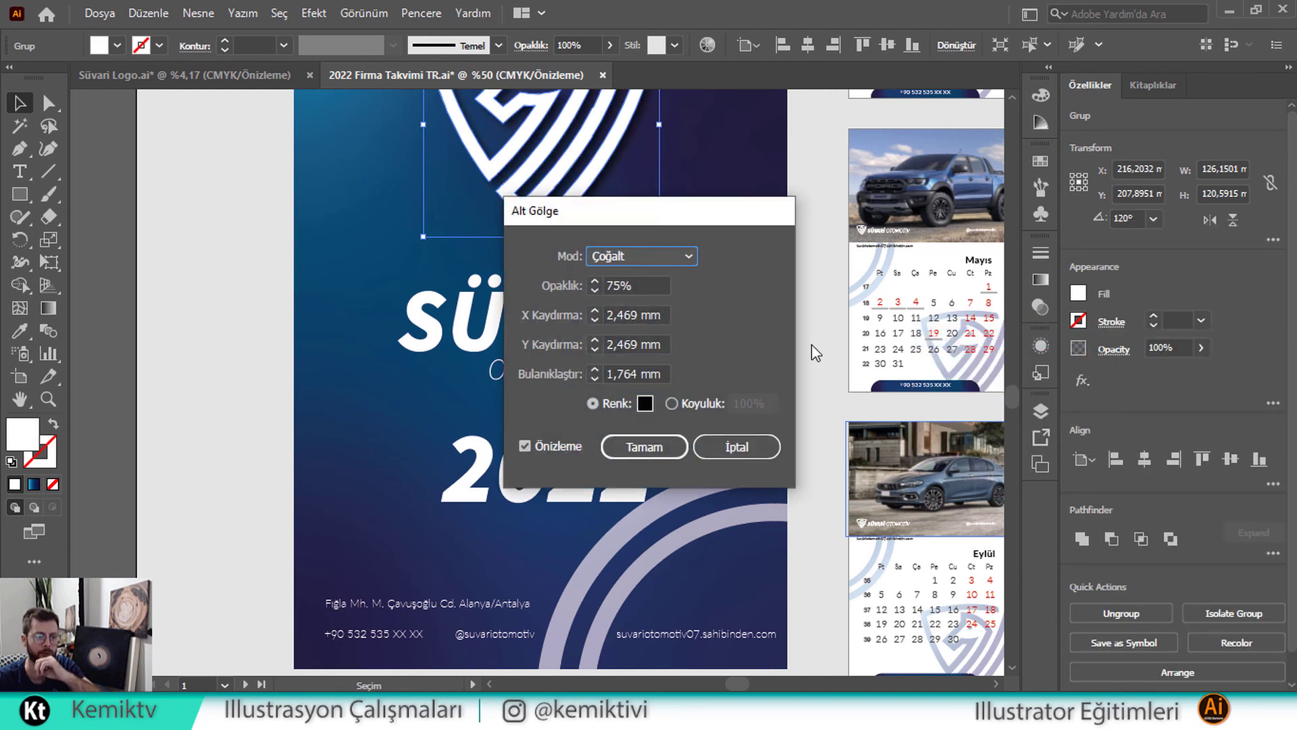
drag(664, 225, 895, 229)
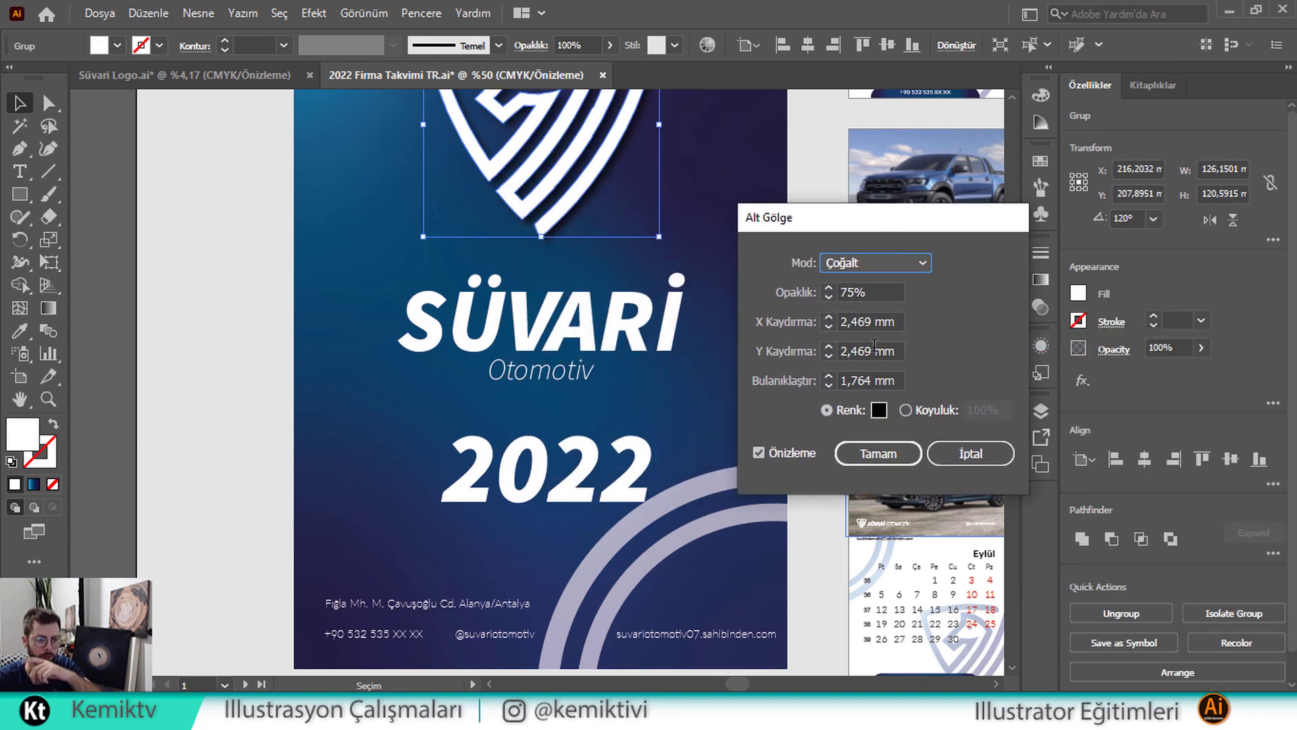
Set the shadow to 30% opacity, 2 mm X and Y offsets and 2 mm blur
key(Tab)
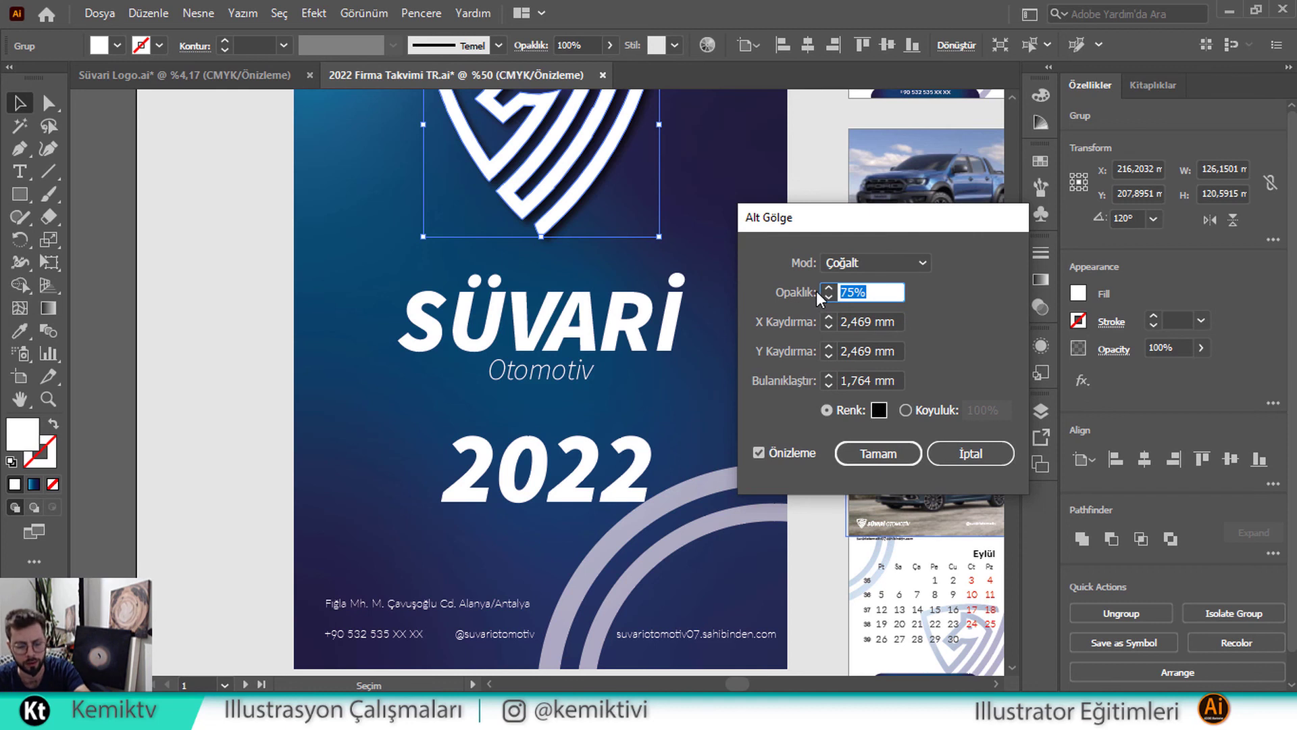
text(30)
click(895, 318)
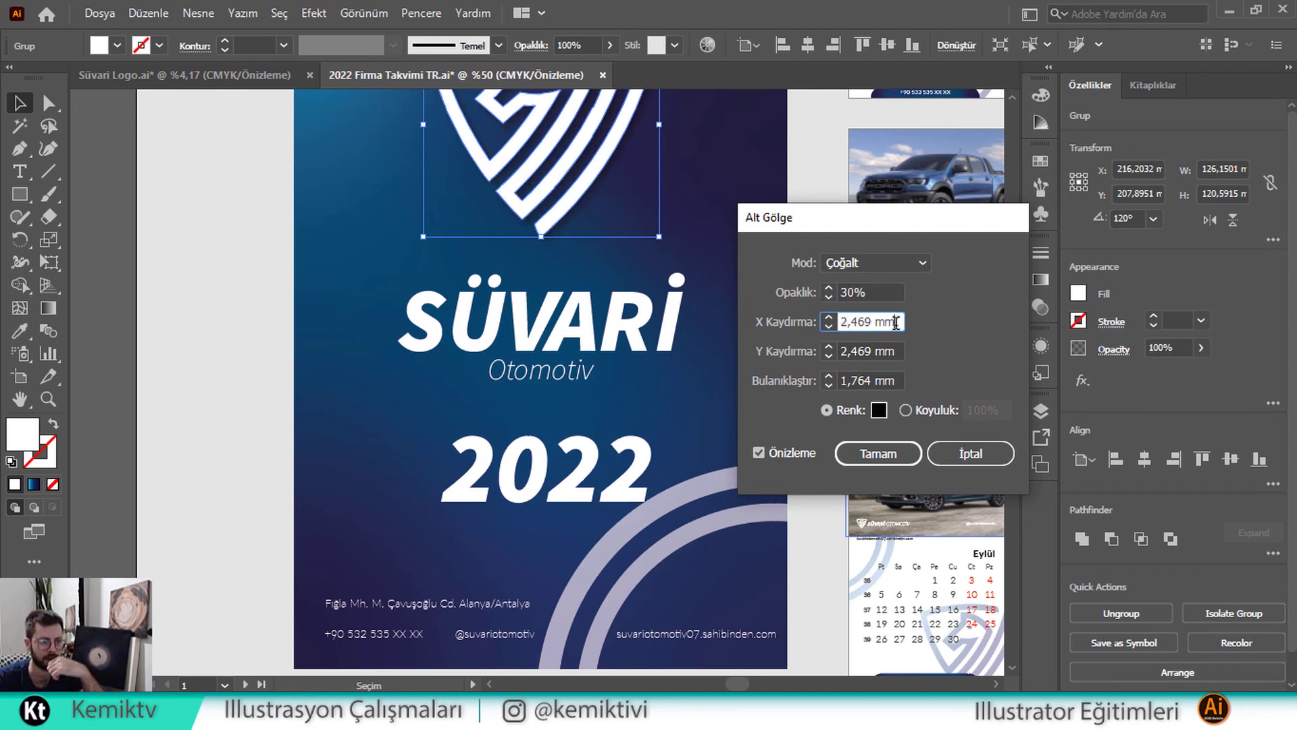
click(877, 287)
click(896, 321)
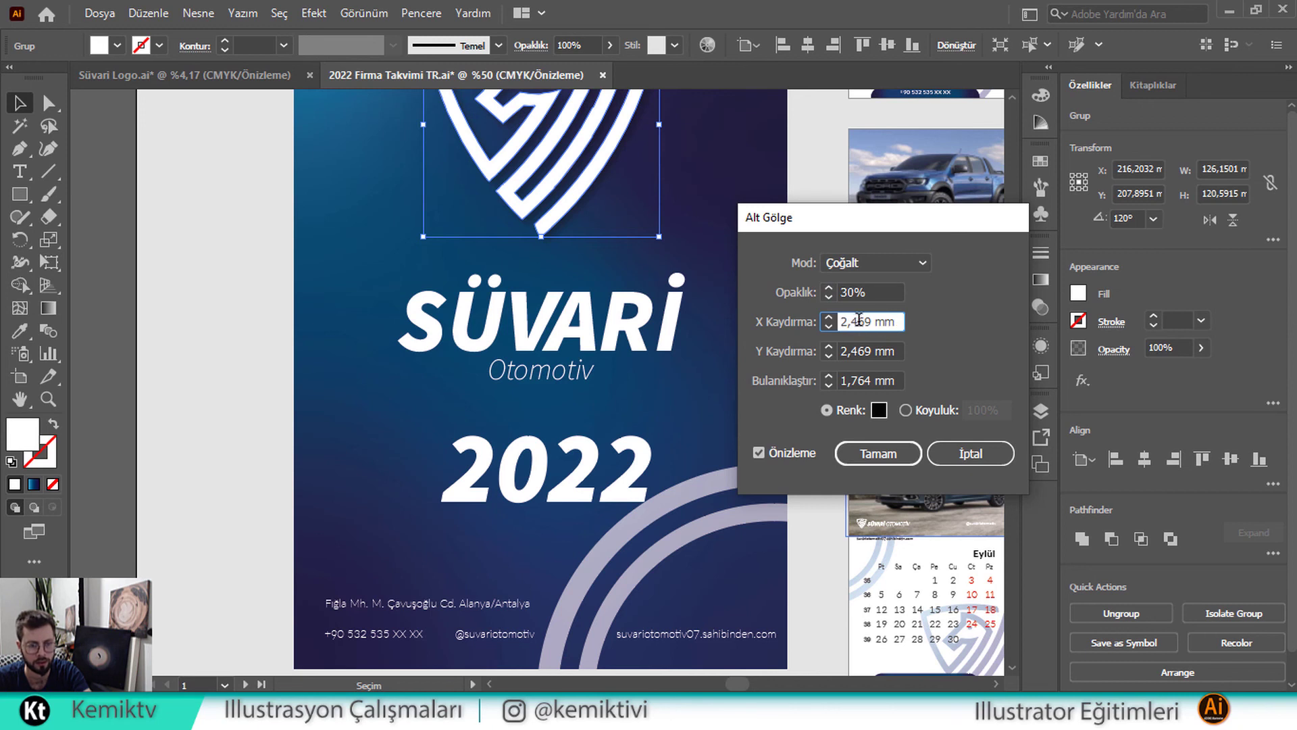
key(Down)
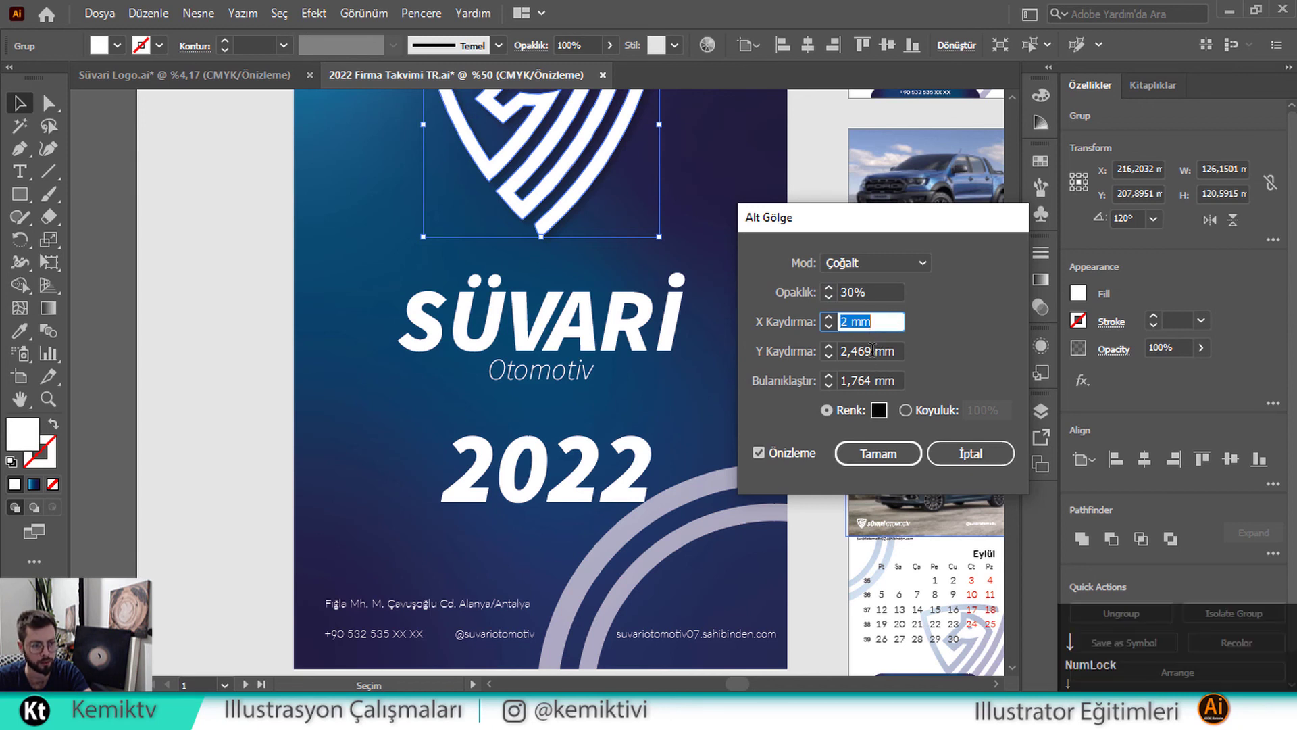
click(872, 349)
key(Down)
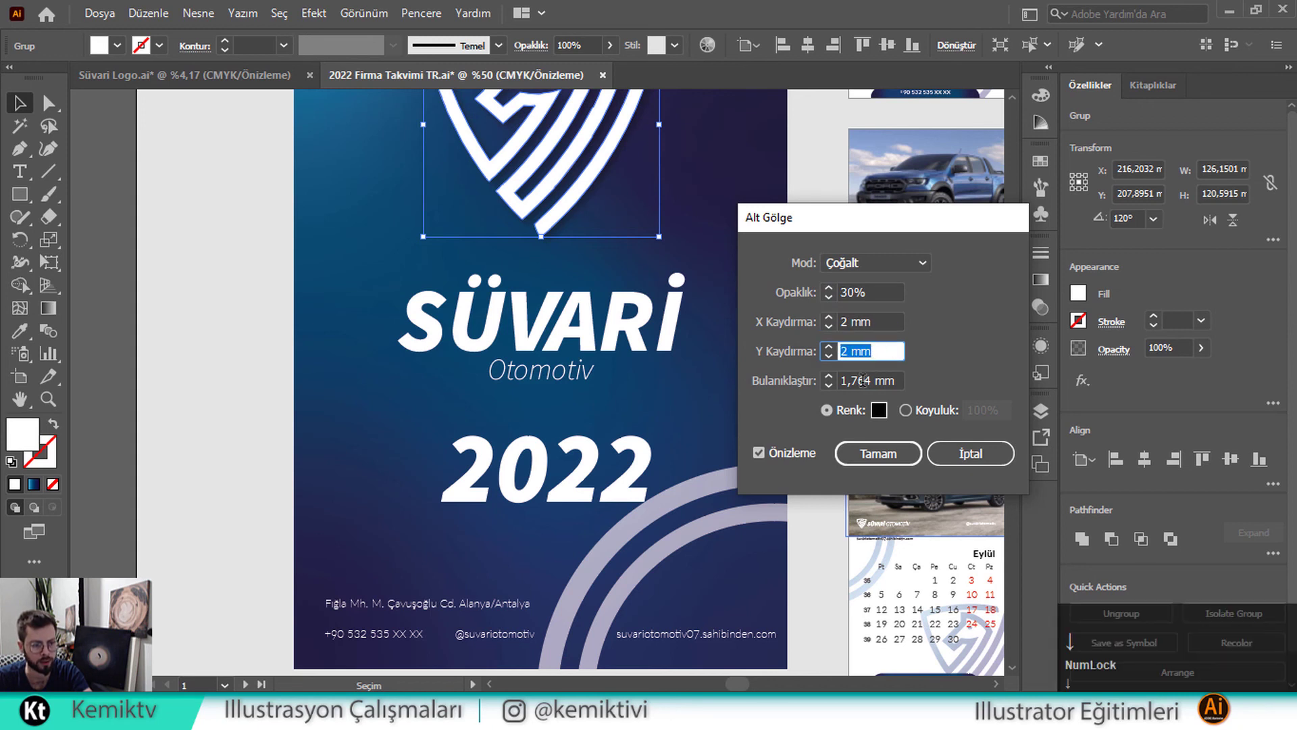
click(865, 380)
key(Down)
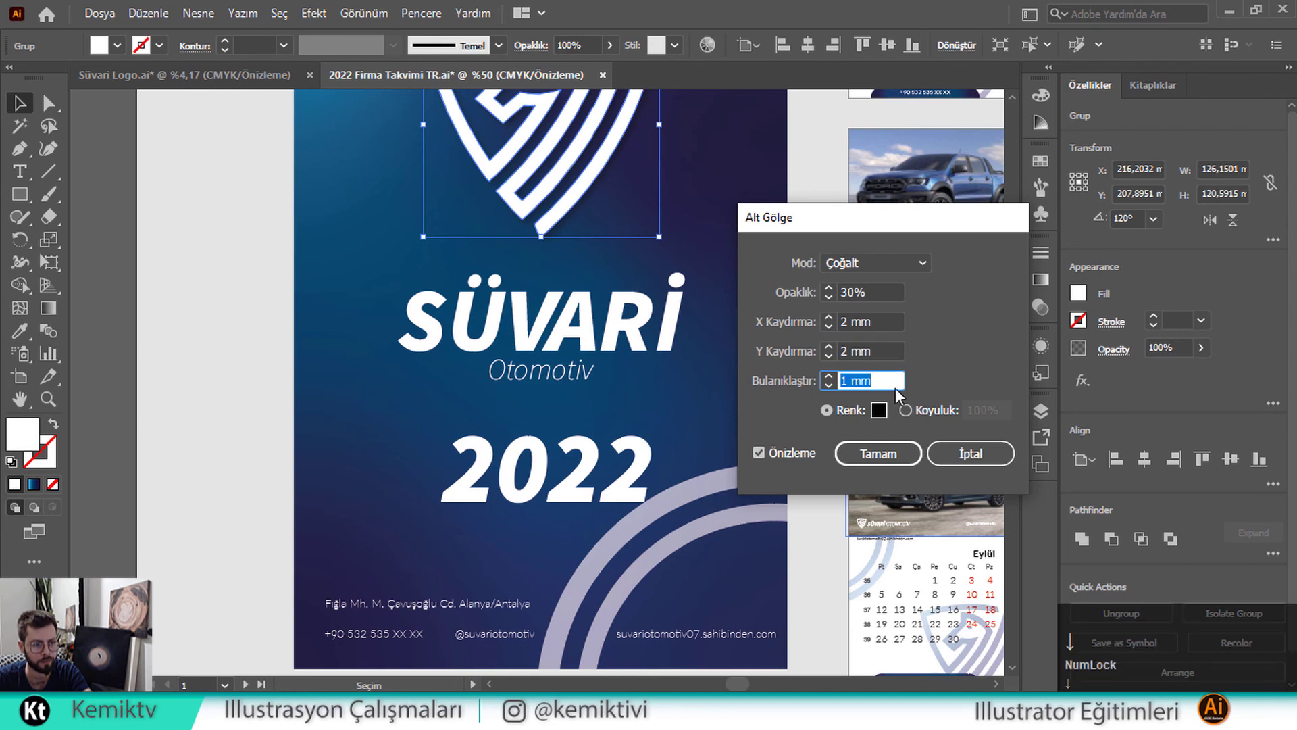
key(Up)
Lower the shadow opacity to 25% and apply the drop shadow
click(883, 291)
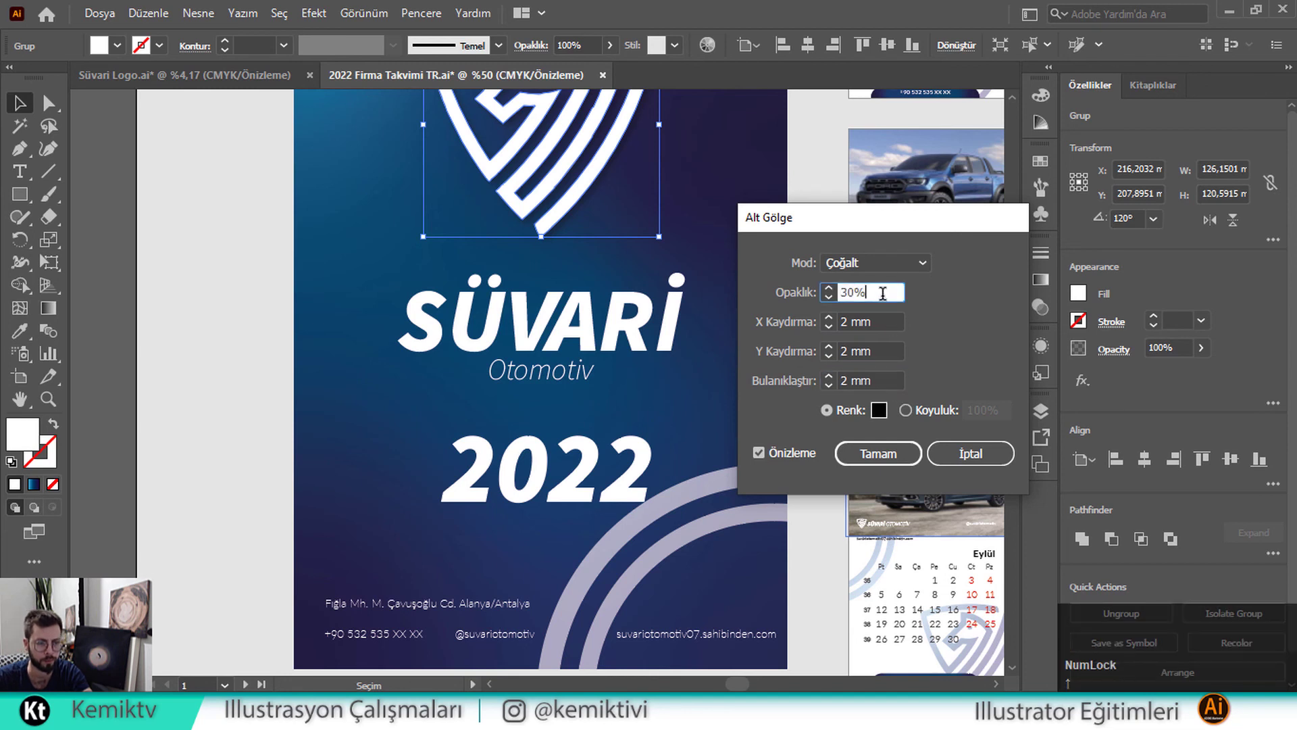
drag(882, 291, 801, 290)
text(25)
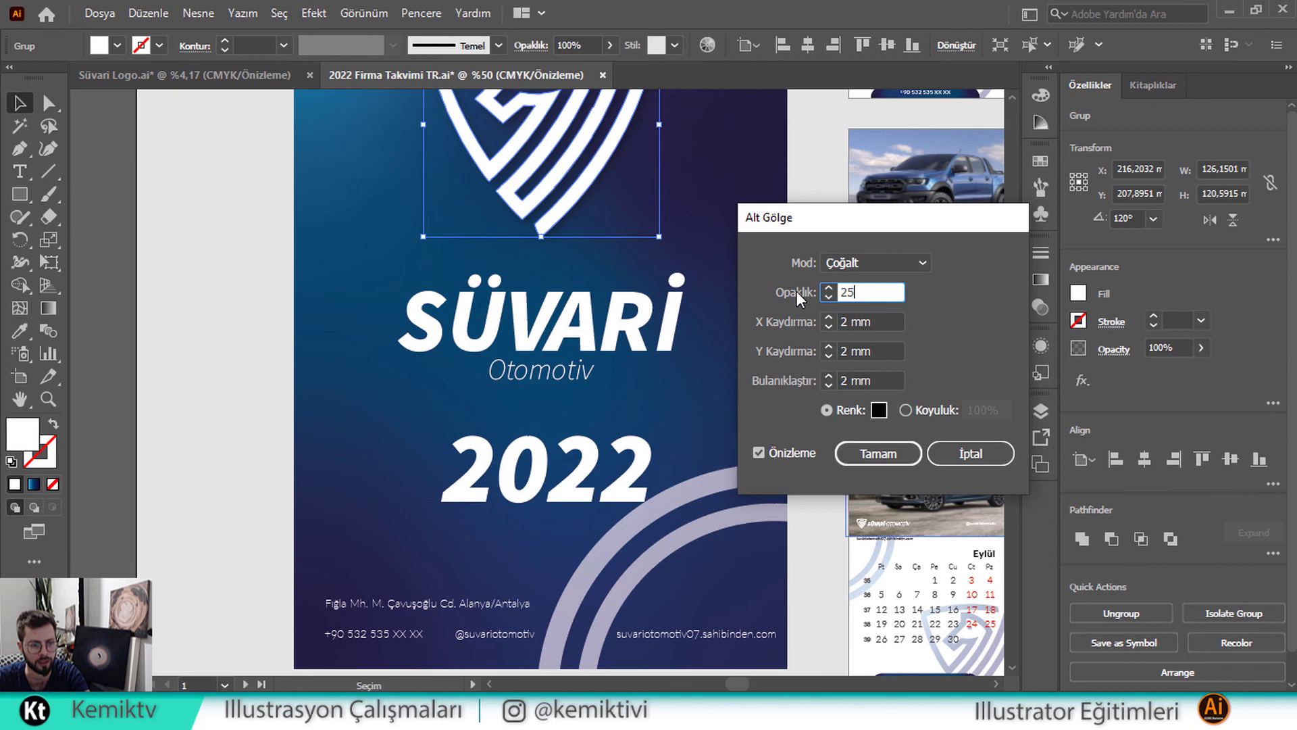
click(880, 322)
click(898, 452)
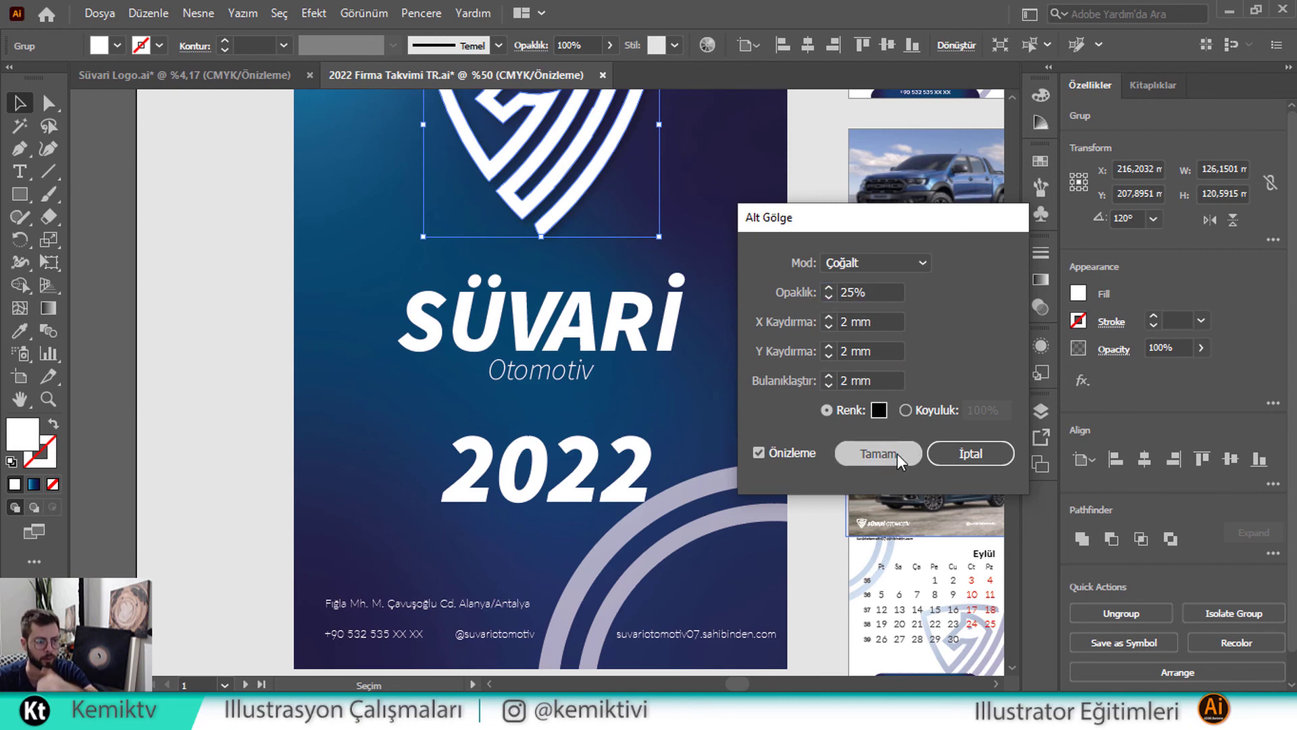
click(236, 324)
Horizontally centre 2022 on the blue cover background, then fit all artboards in view
scroll(278, 386, up, 3)
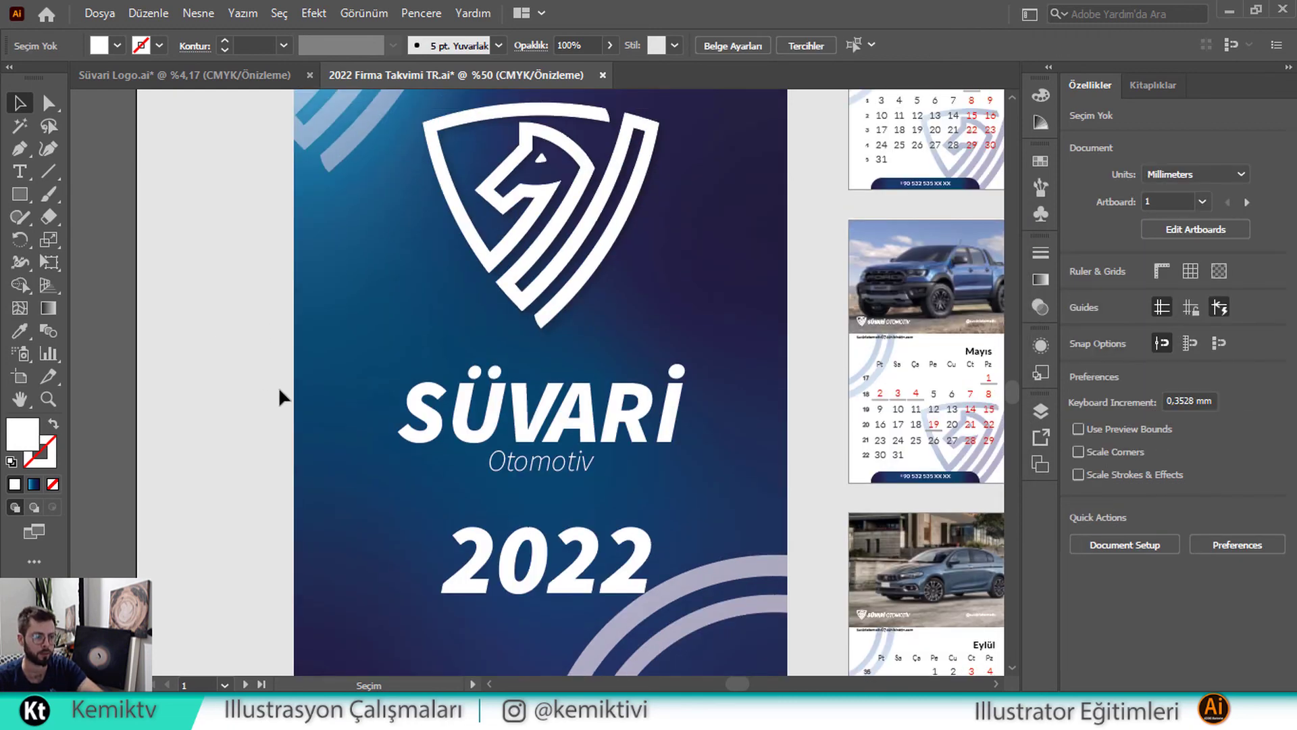
scroll(277, 386, down, 1)
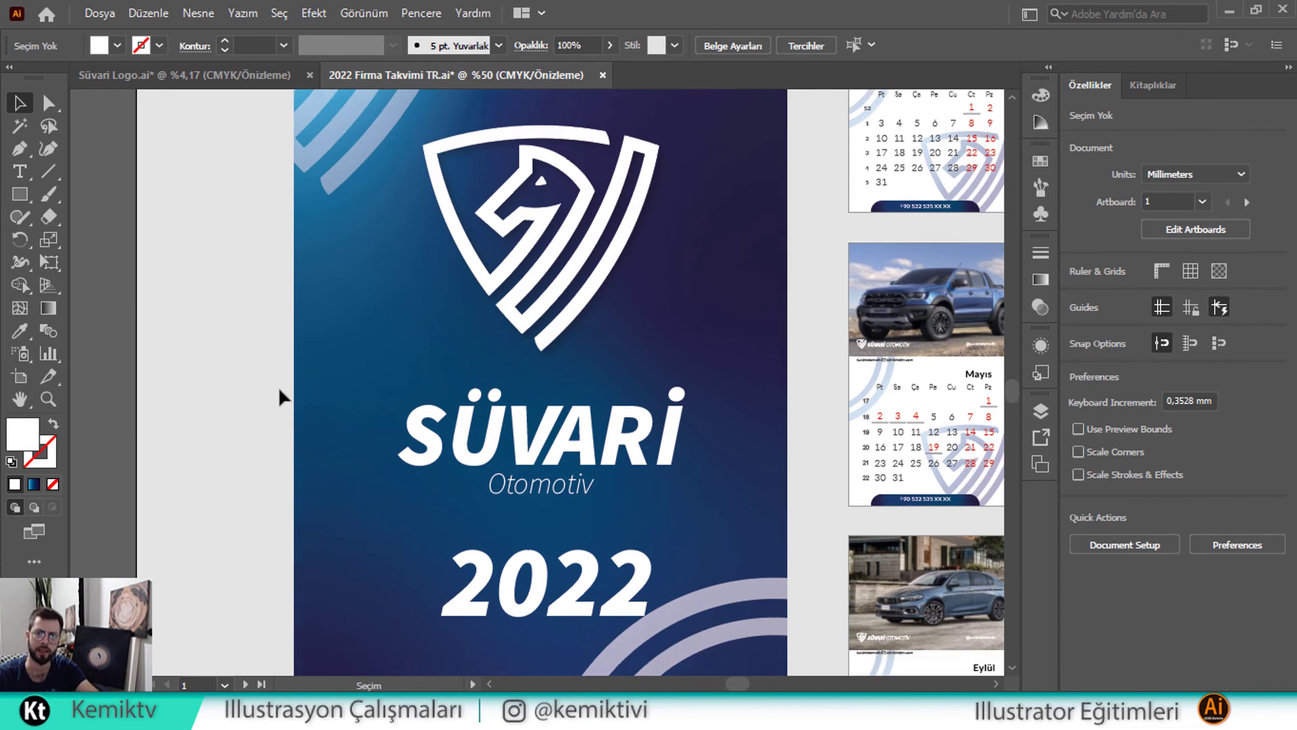
key(alt)
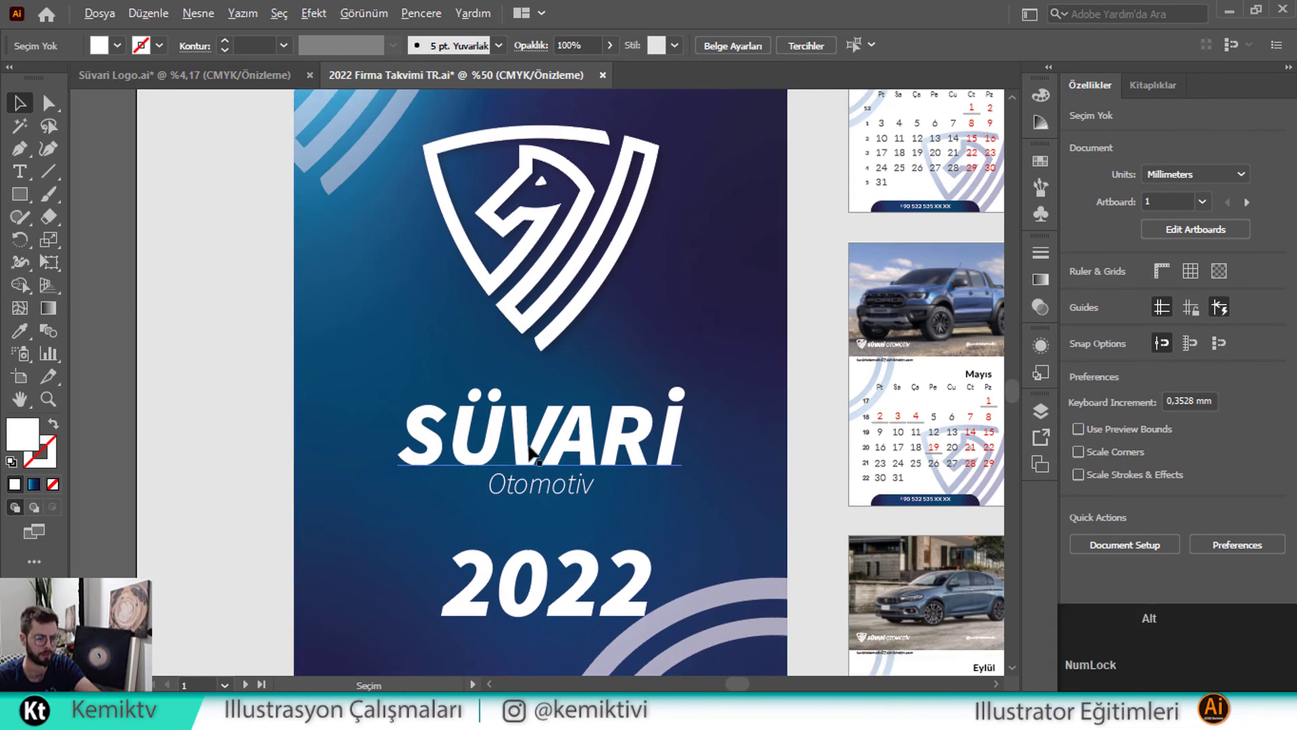
scroll(533, 454, down, 1)
click(537, 534)
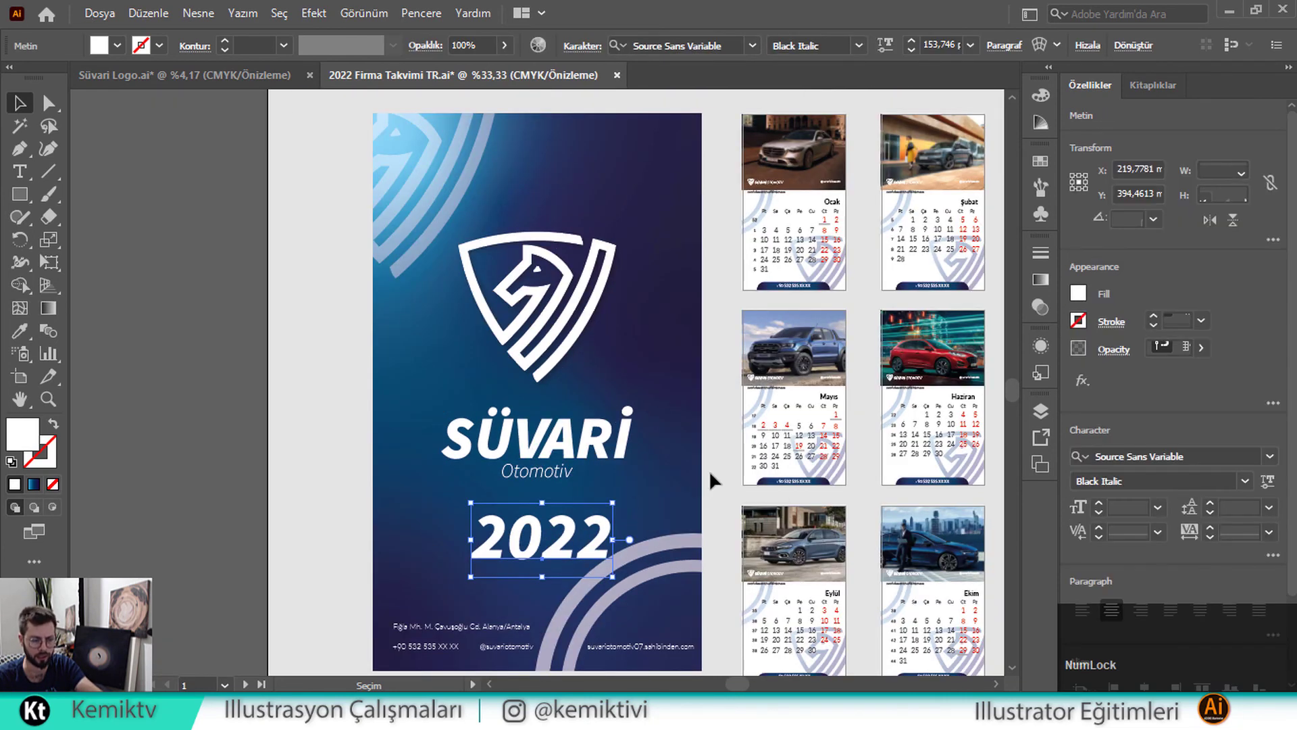
click(678, 379)
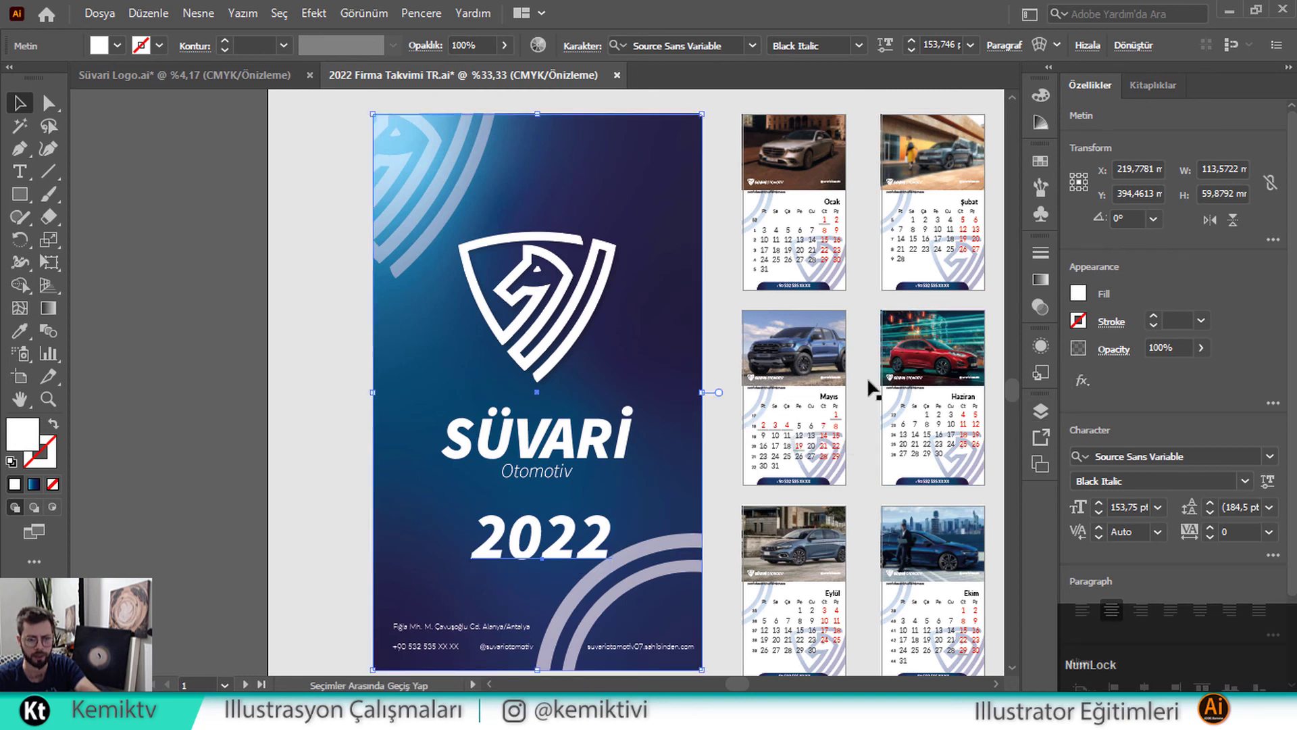
shift+click(890, 406)
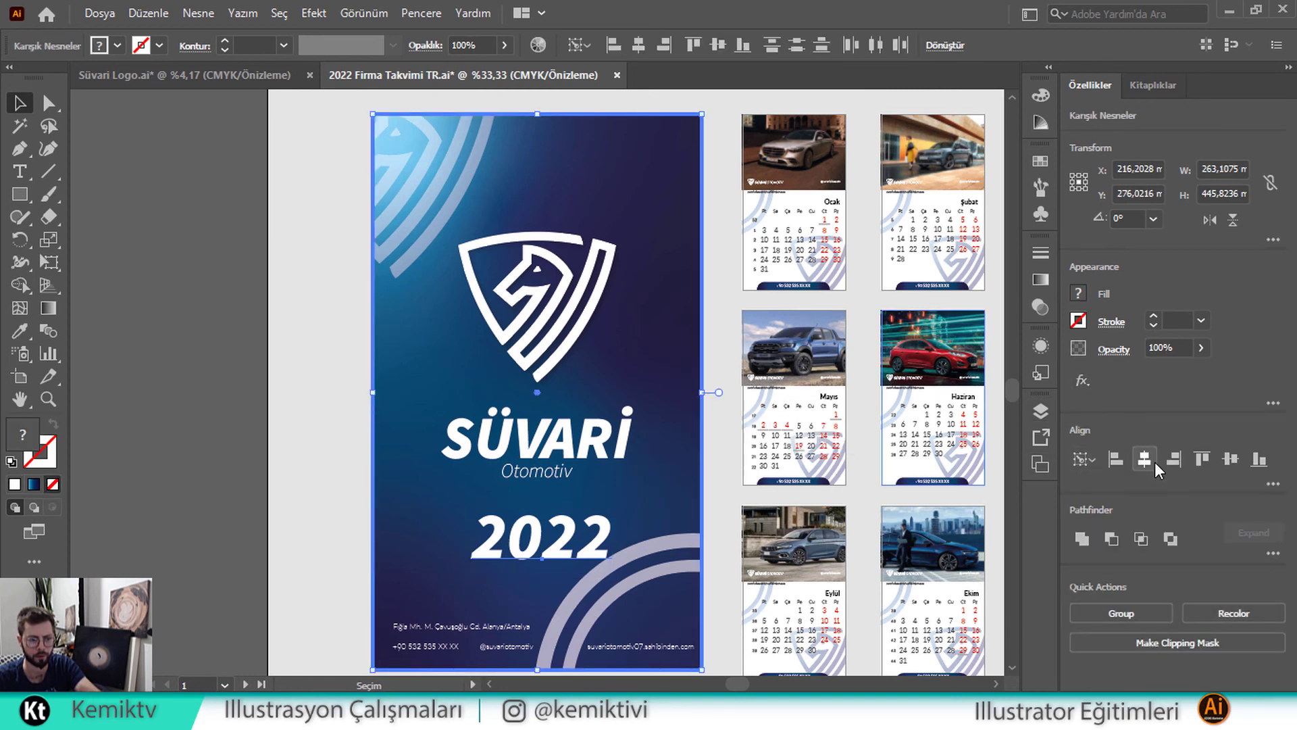
click(1144, 460)
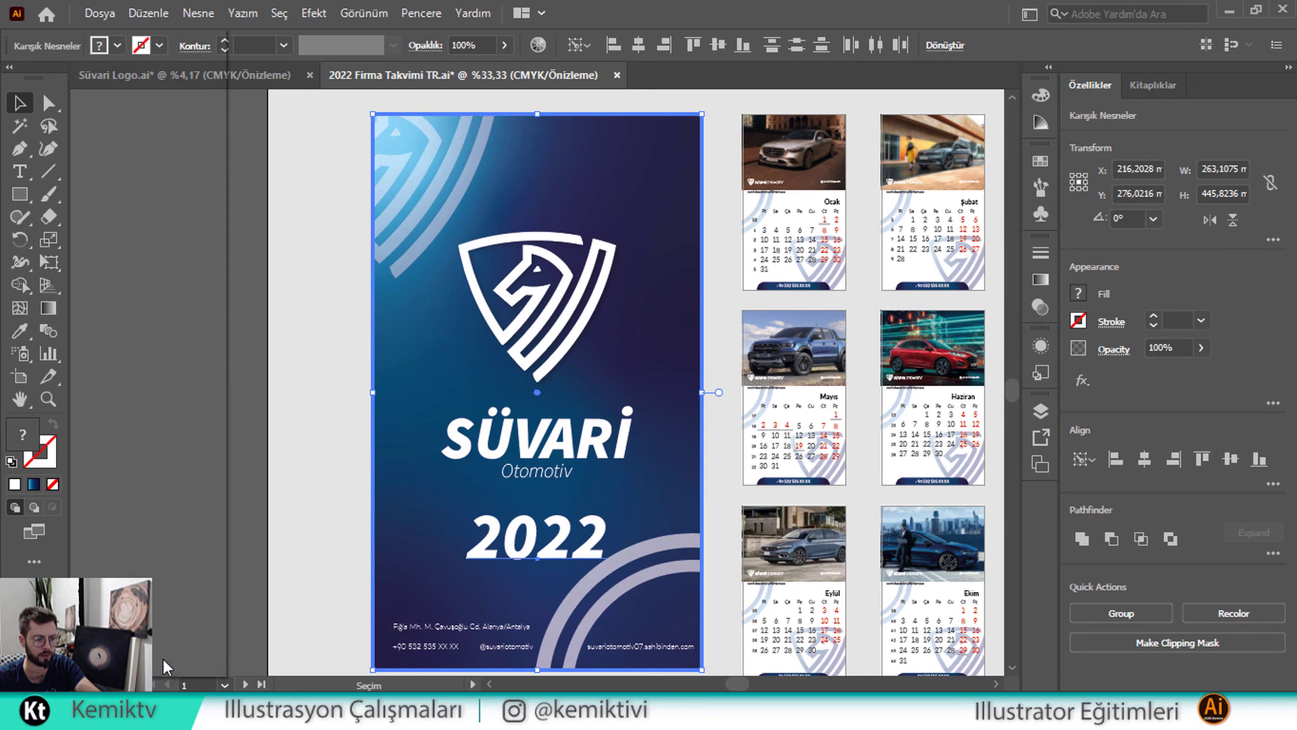
key(ctrl+0)
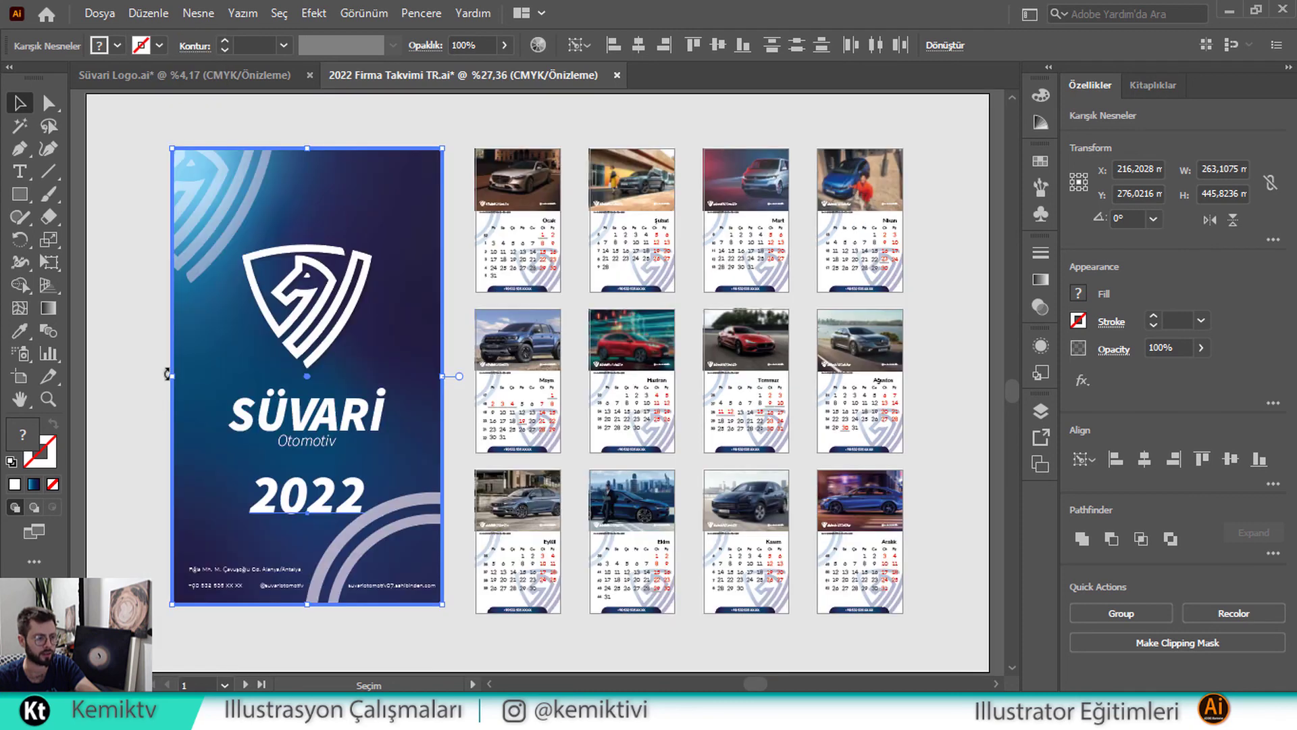
click(950, 209)
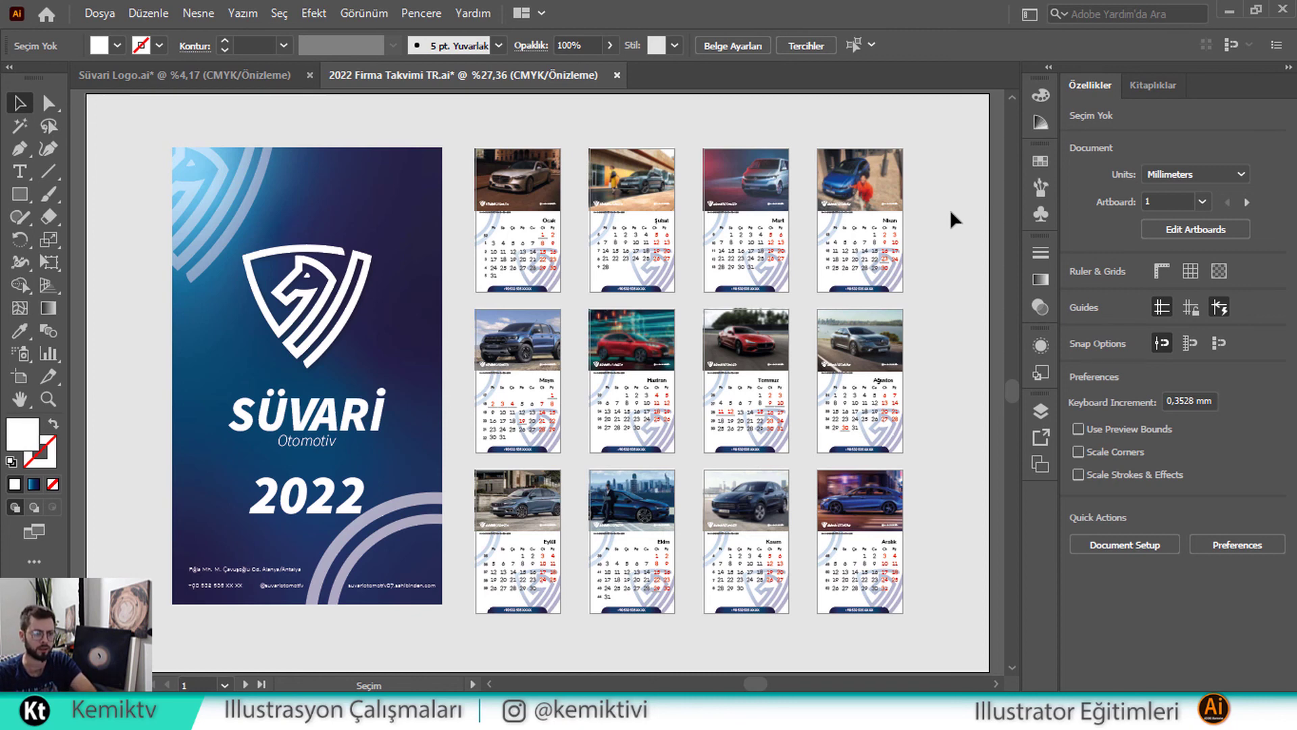
Delete the arc pattern groups from the Nisan, Mart and Şubat pages
click(890, 281)
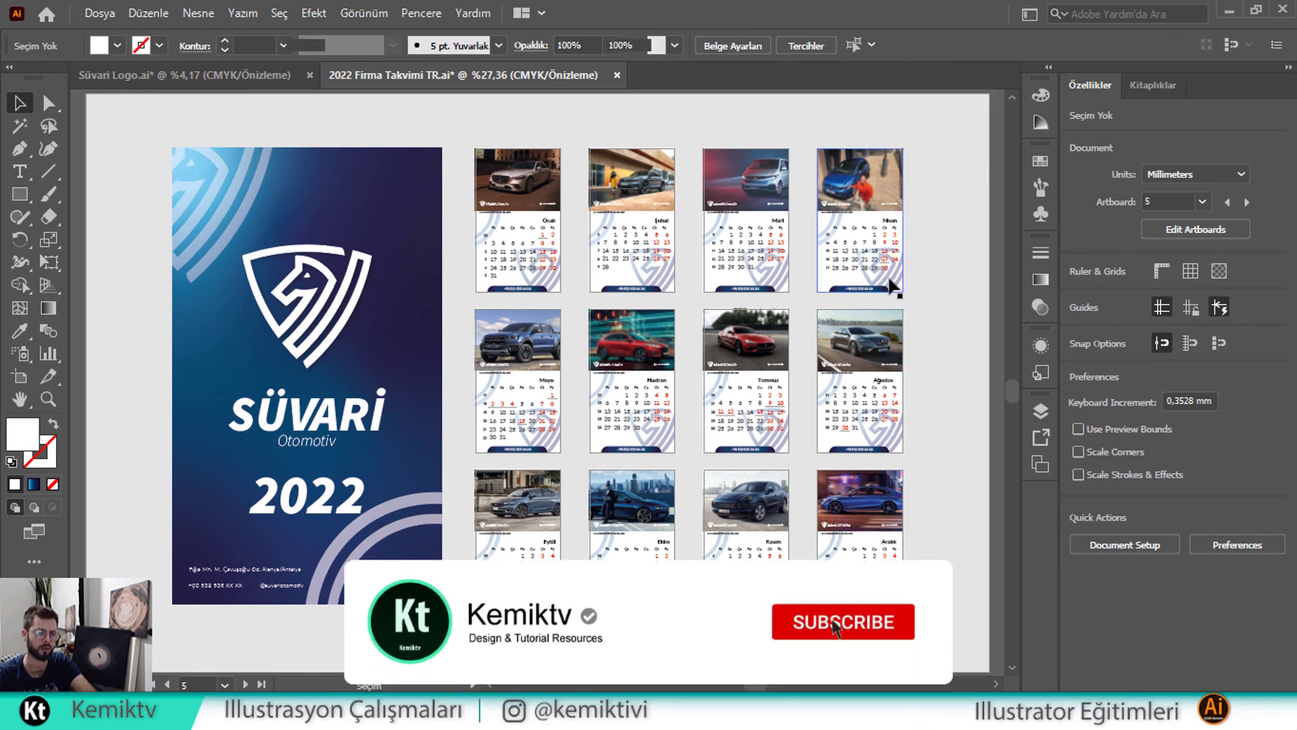
click(891, 284)
key(Delete)
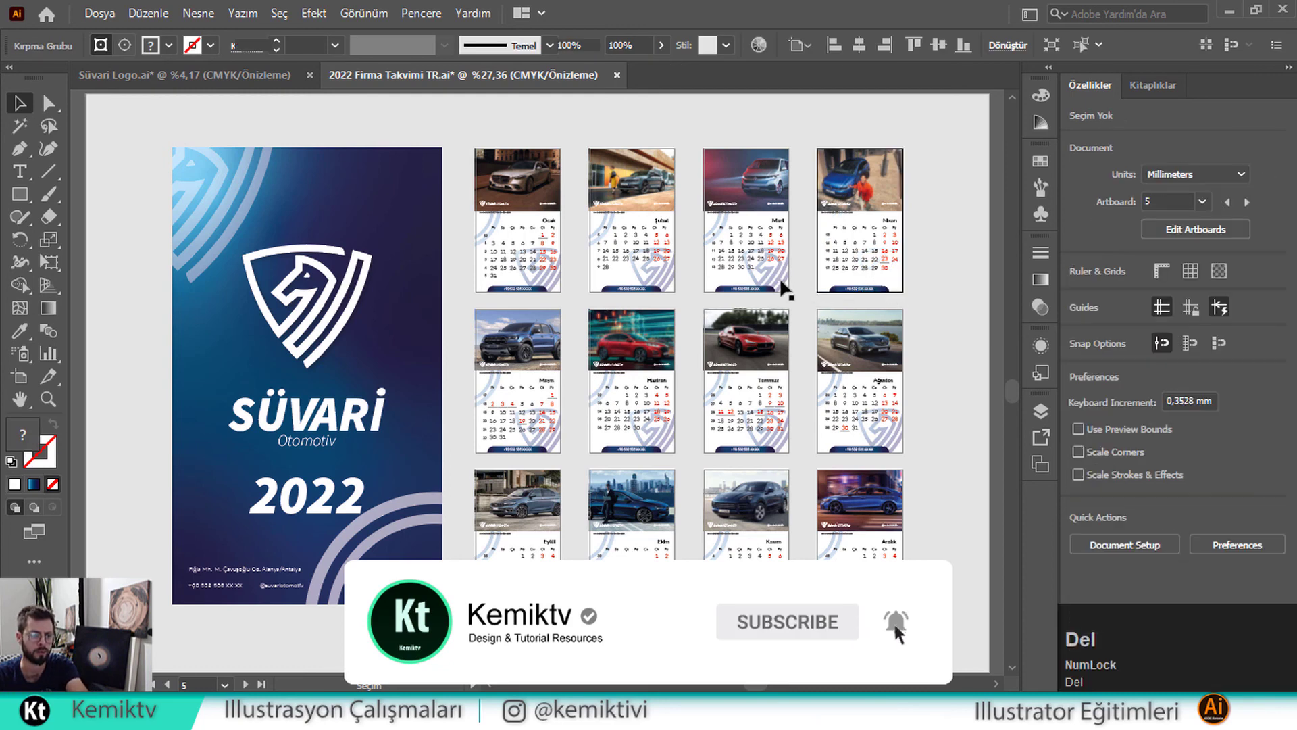
click(781, 281)
key(Delete)
click(663, 276)
key(Delete)
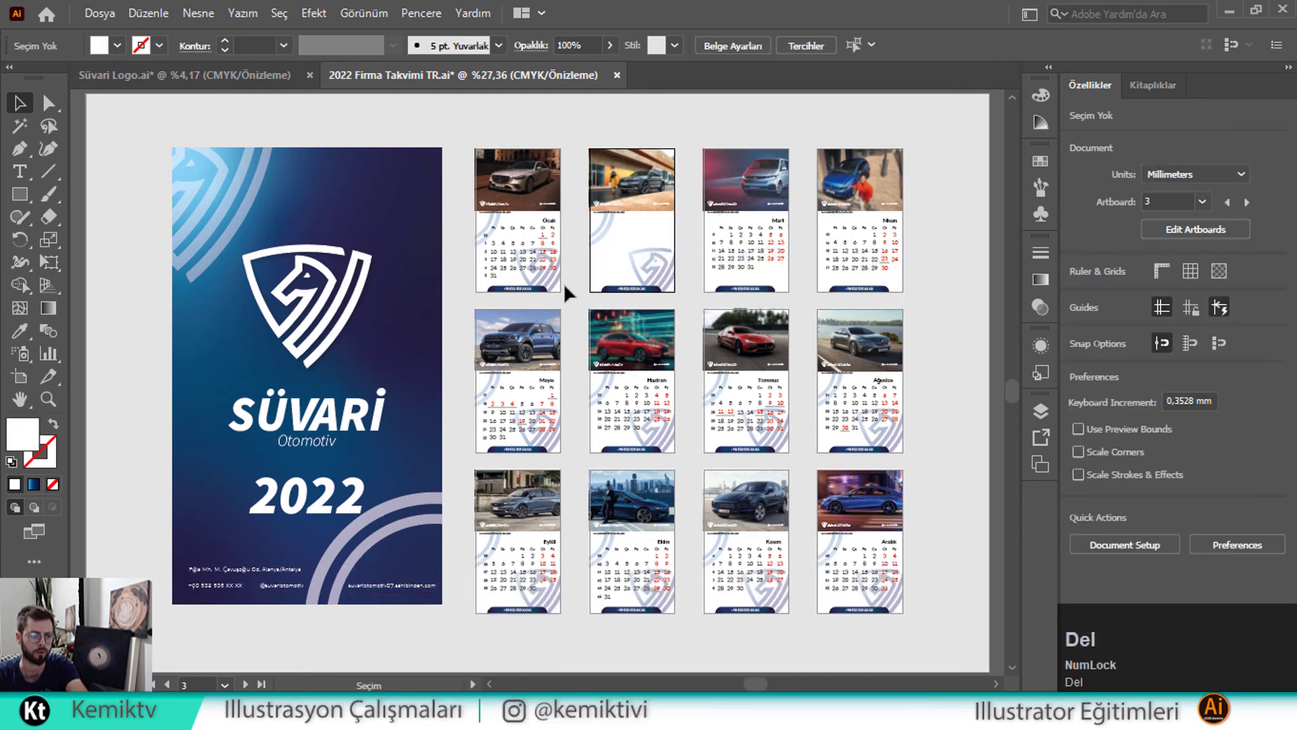
key(ctrl+z)
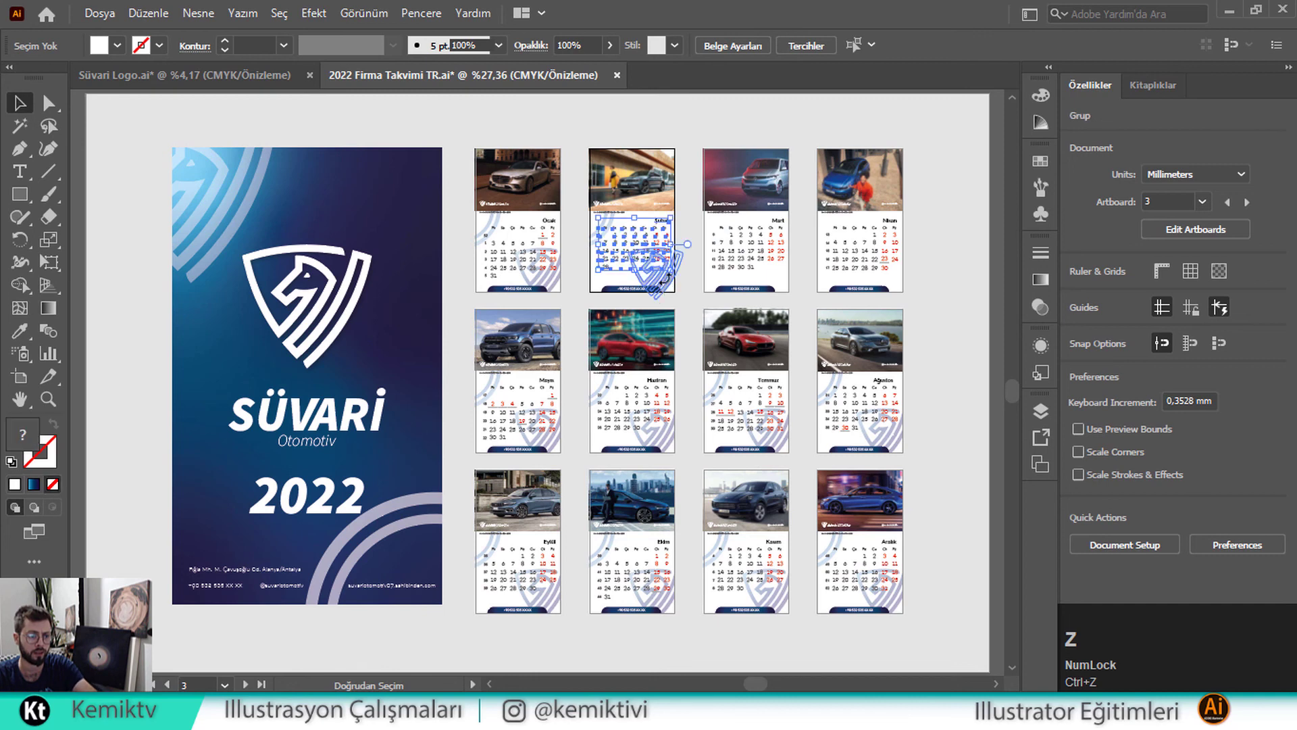
click(663, 277)
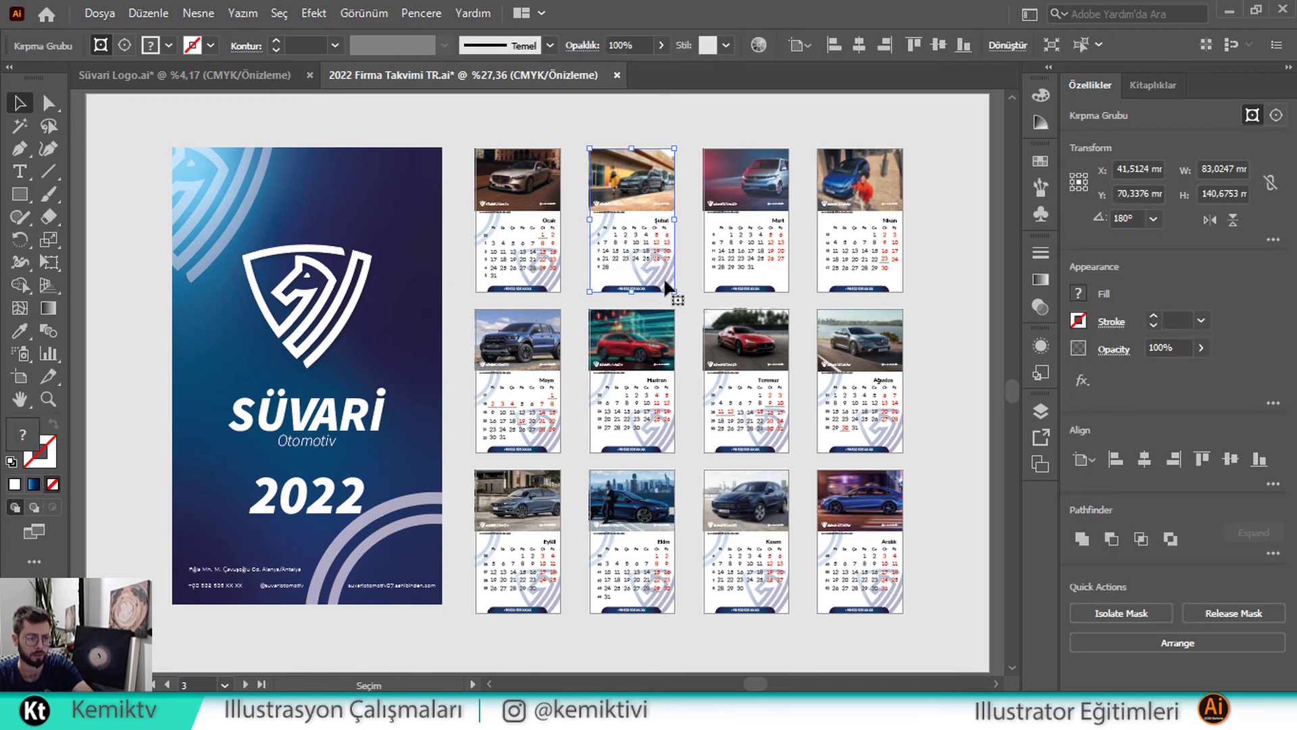
key(Delete)
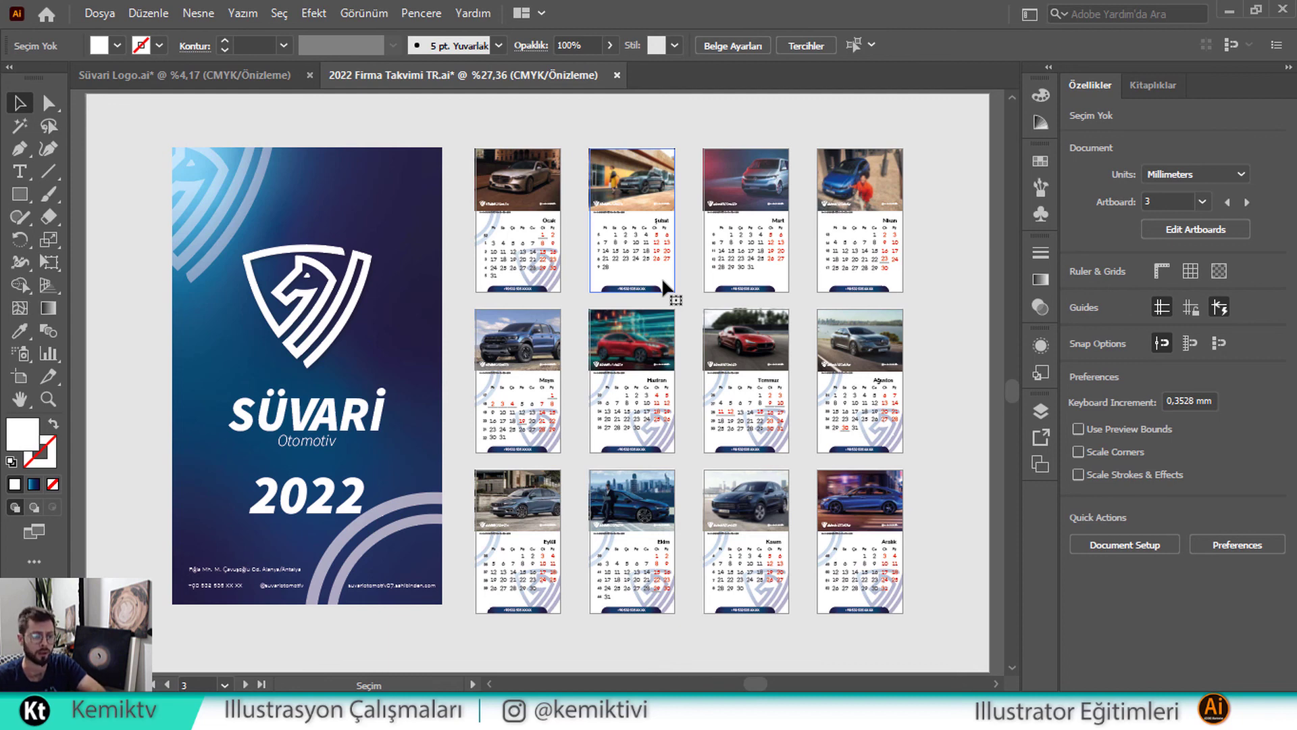
Fade the Haziran page's clipped group to 38% opacity
click(666, 436)
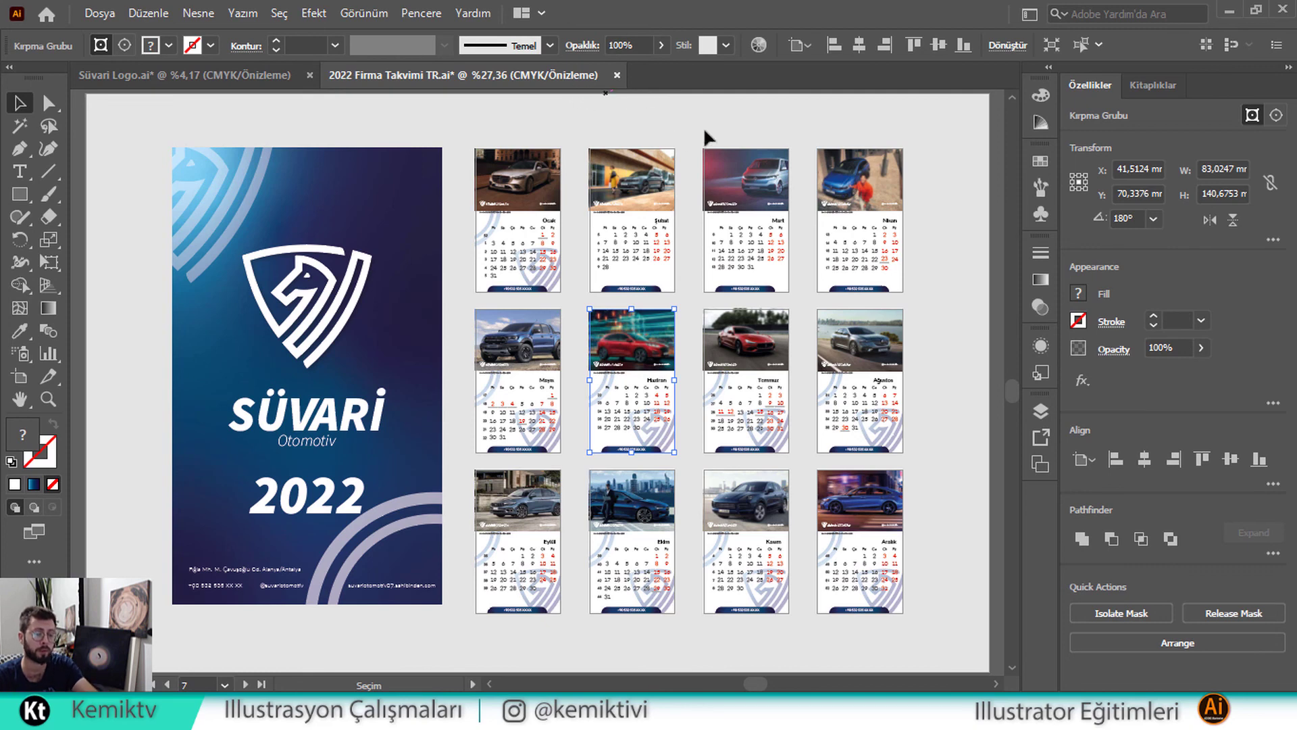
click(662, 46)
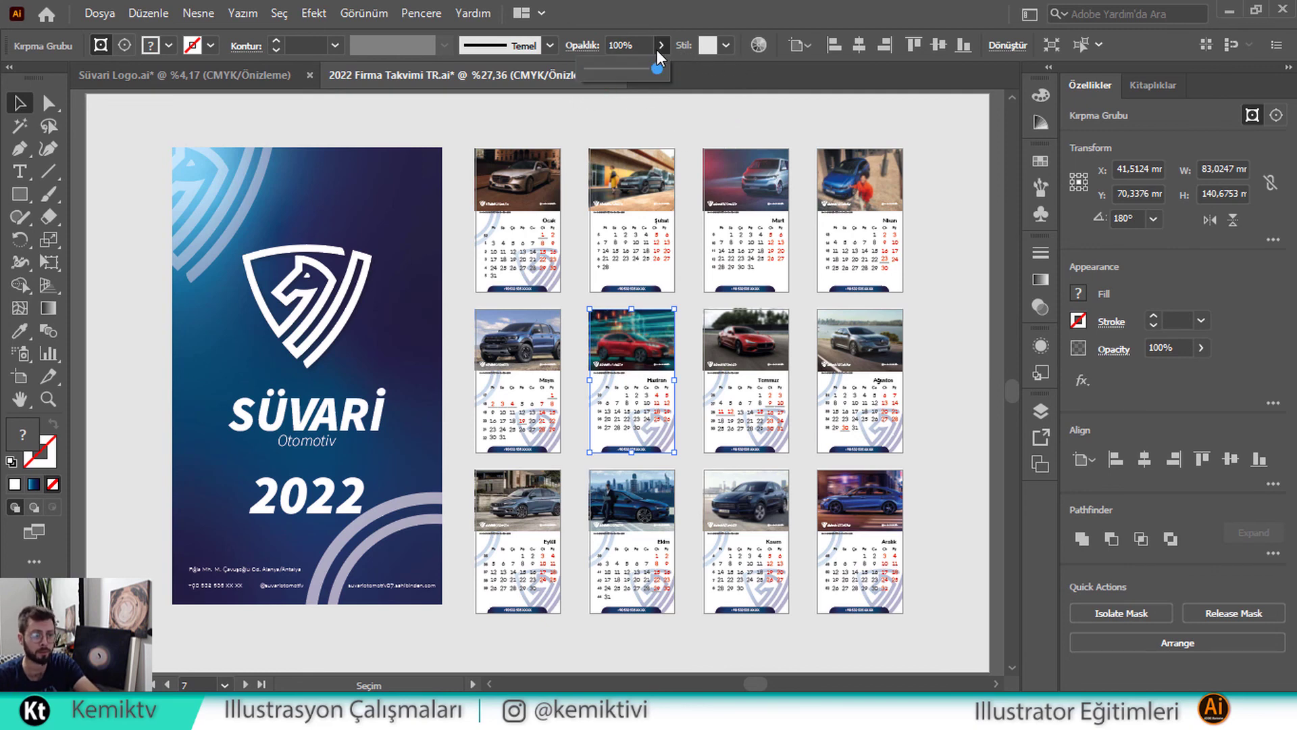
drag(643, 66, 605, 67)
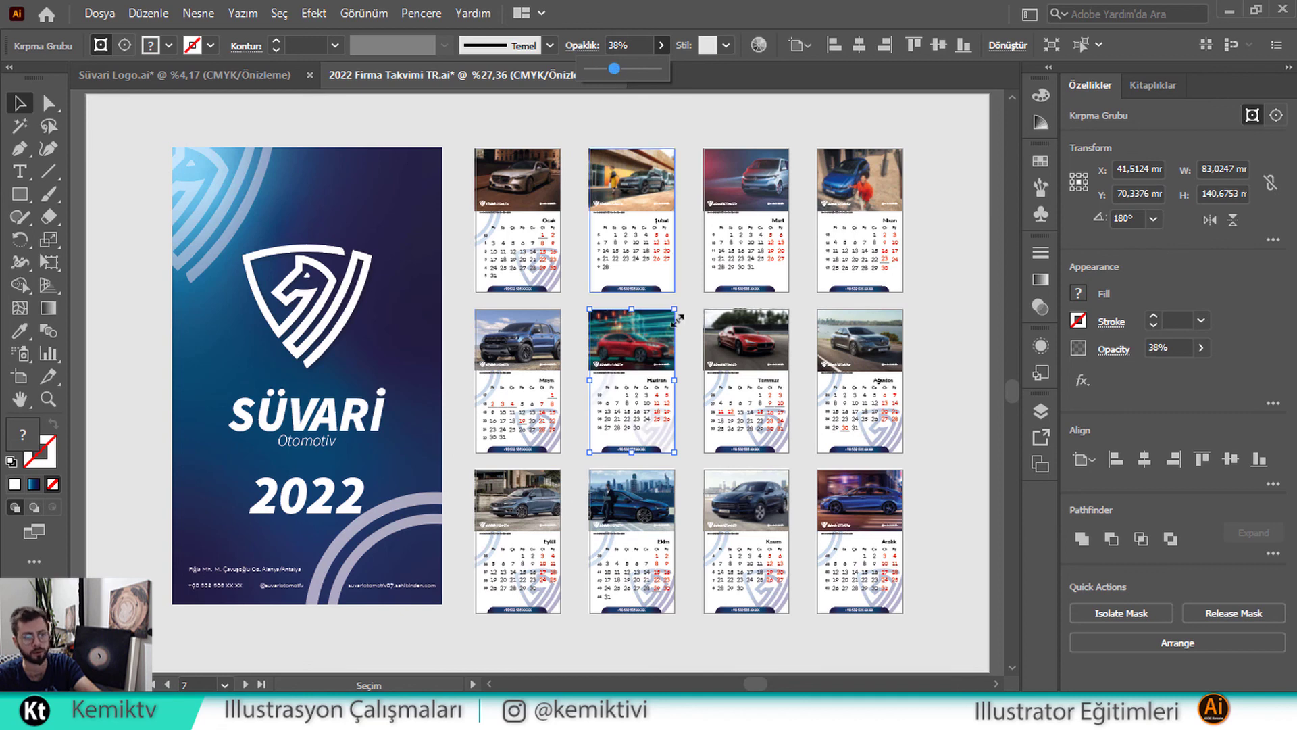
click(705, 357)
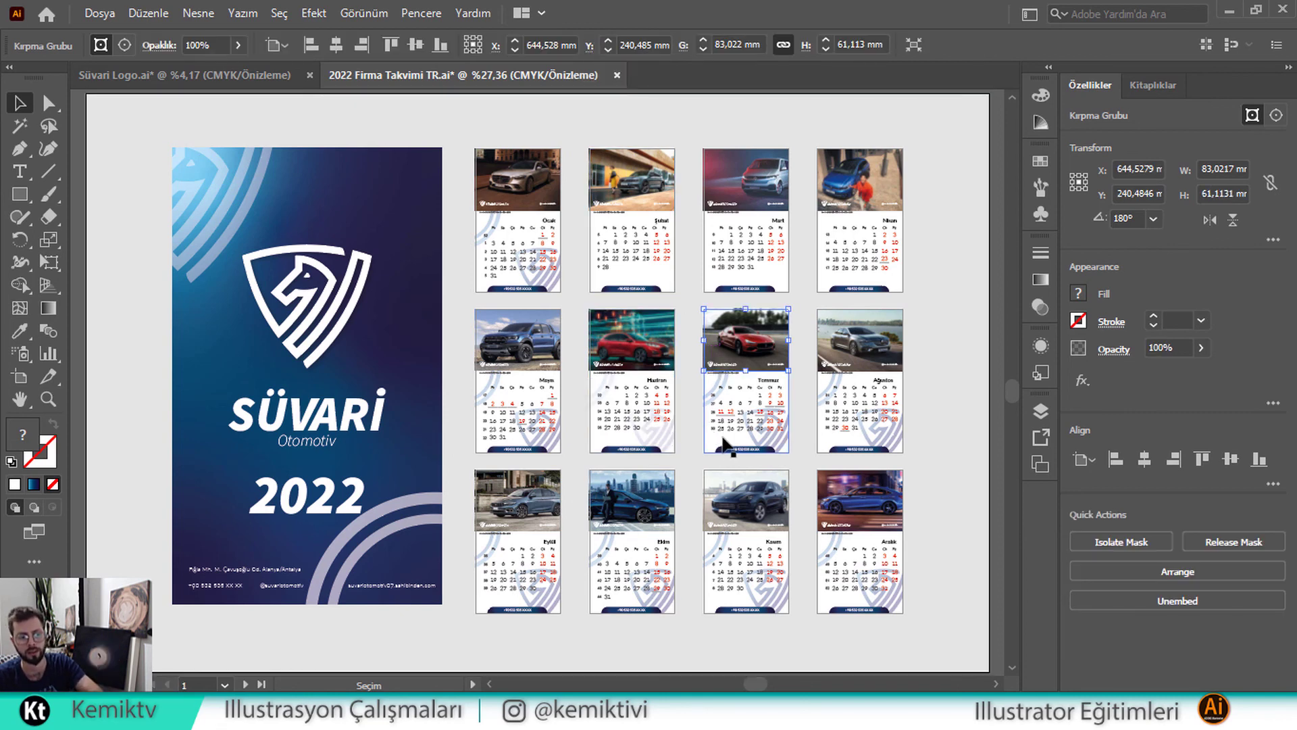